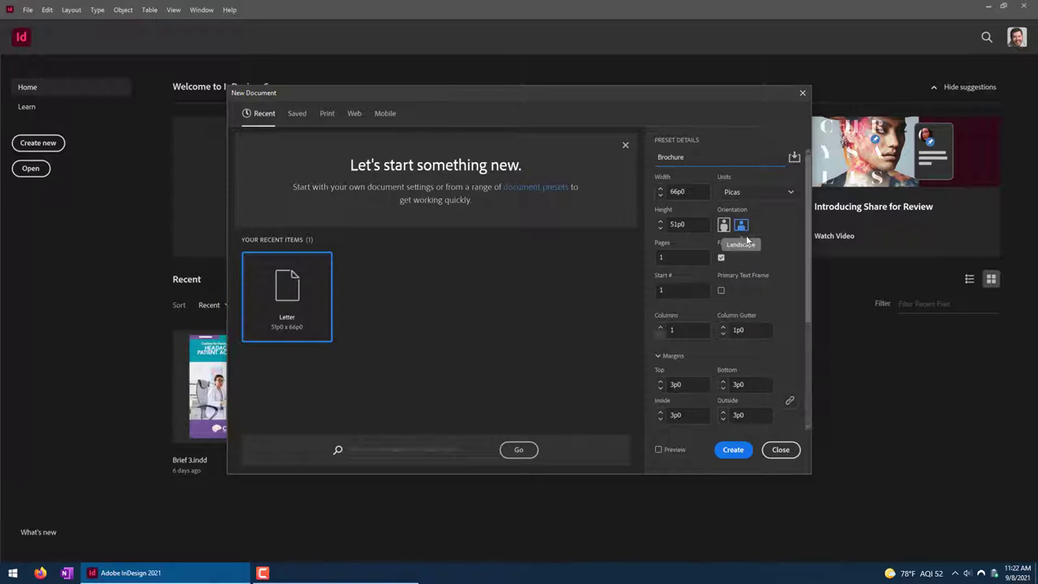
Set all four margins of the new document to 1p6.
scroll(754, 286, "down", 3)
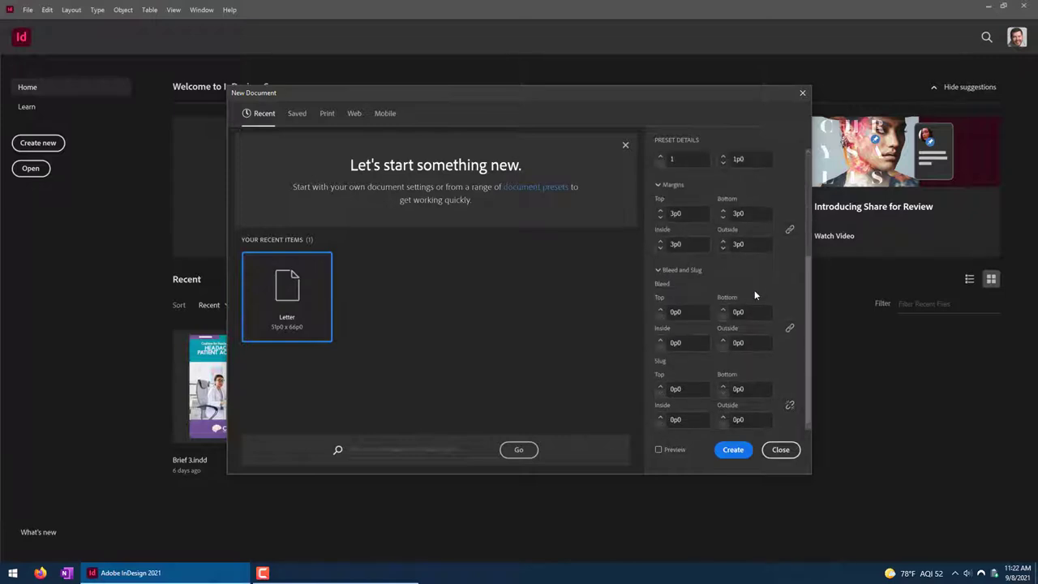
left_click(660, 217)
left_click(660, 218)
left_click(660, 218)
left_click(660, 218)
left_click(660, 218)
left_click(659, 217)
left_click(660, 217)
left_click(660, 217)
left_click(660, 217)
left_click(660, 217)
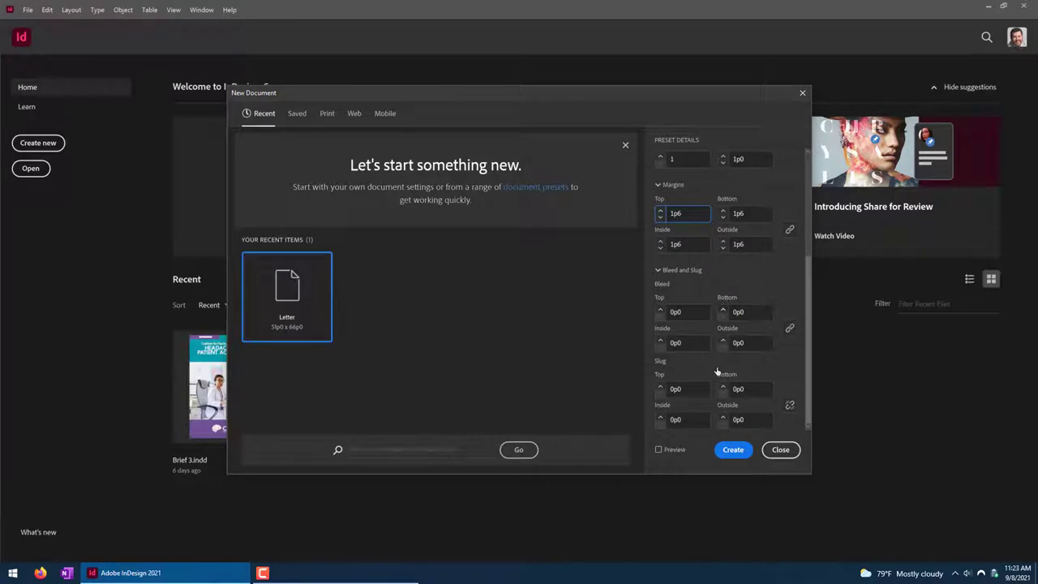
Turn off facing pages, set the page count to 2, and create the Brochure document.
scroll(757, 348, "up", 3)
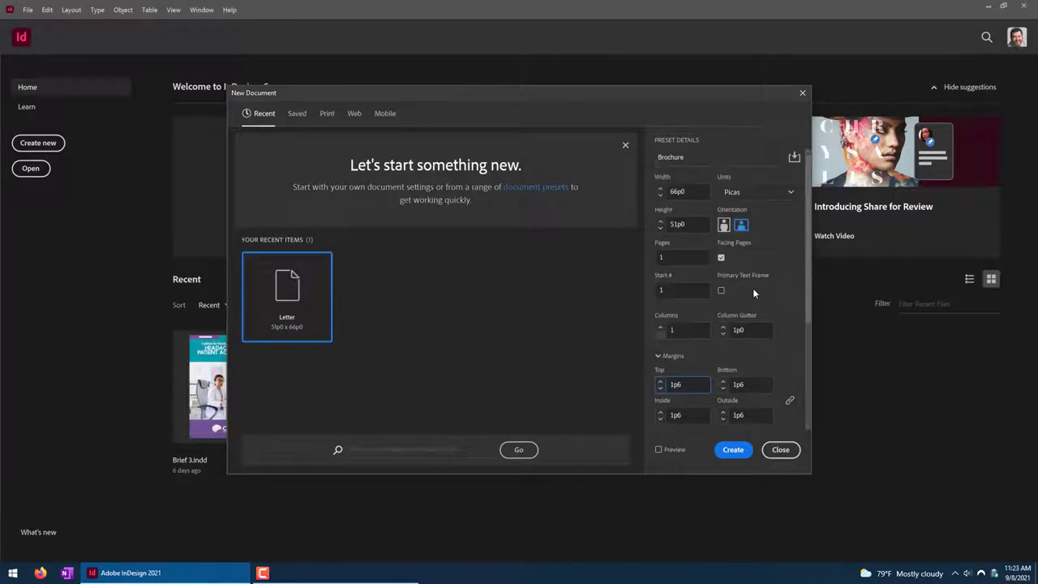
left_click(720, 258)
key("shift+Tab")
left_click(769, 262)
left_click(732, 450)
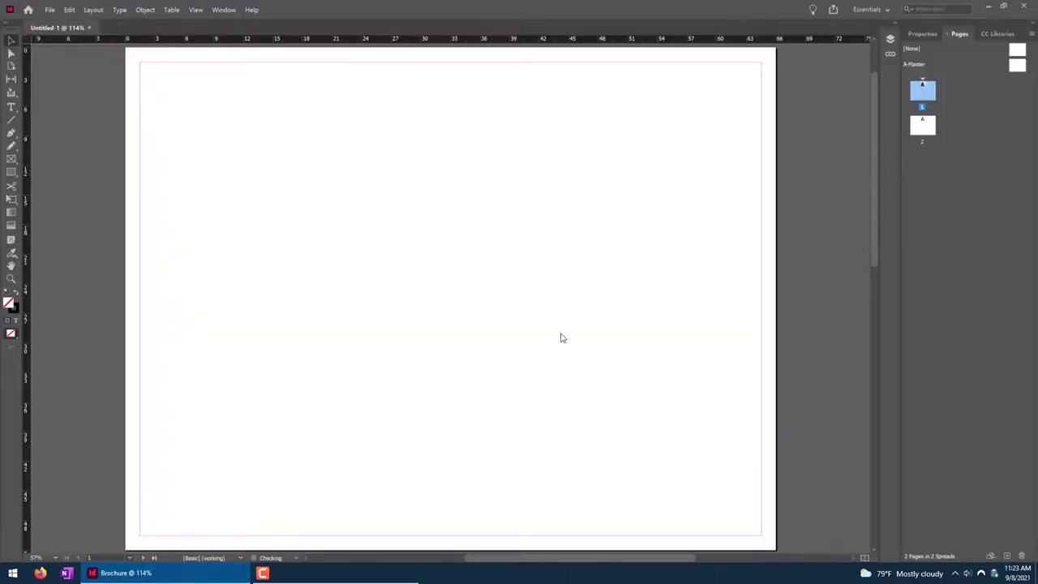
Open the A-Master page for editing.
double_click(922, 124)
key("ctrl+minus")
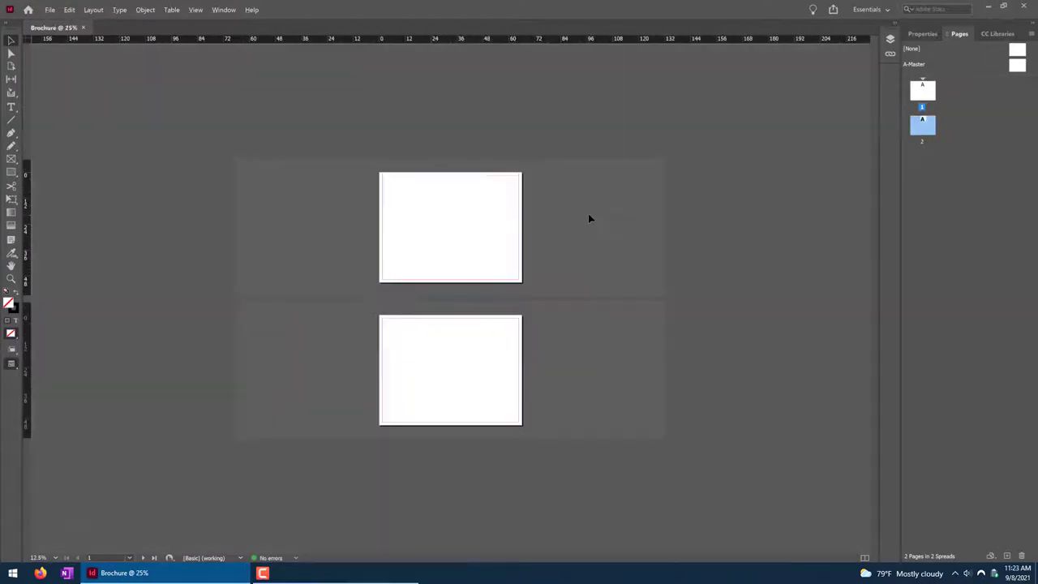
key("ctrl+equal")
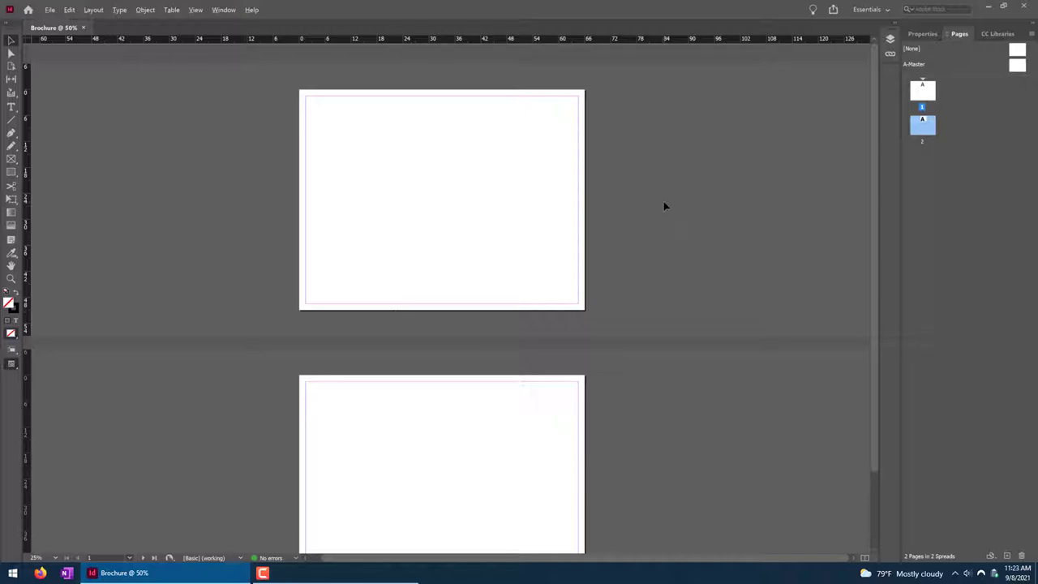
left_click(1019, 68)
double_click(1019, 67)
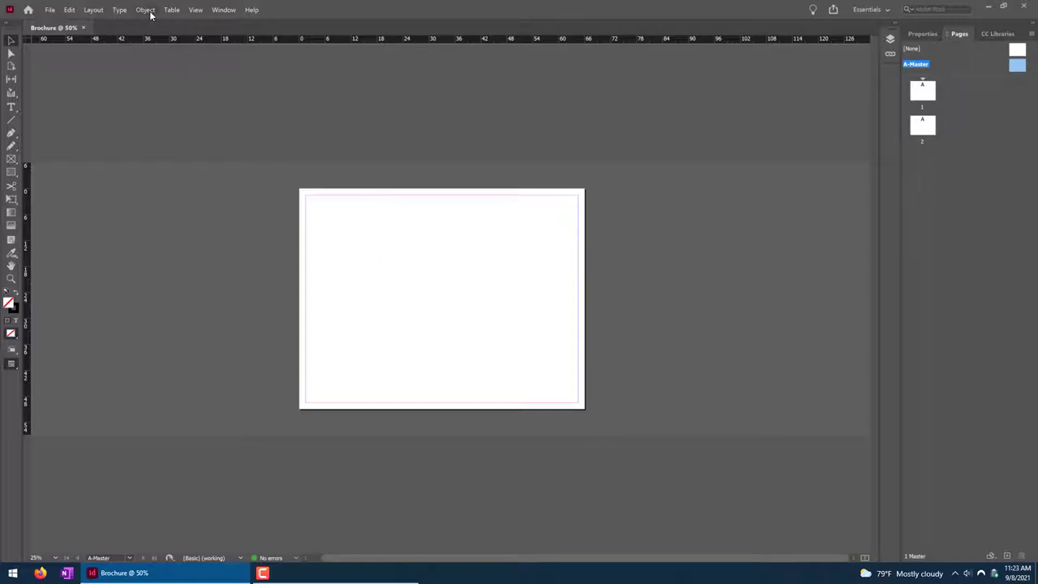
Start creating guides on the master page with 3 columns and turn on the preview.
left_click(101, 14)
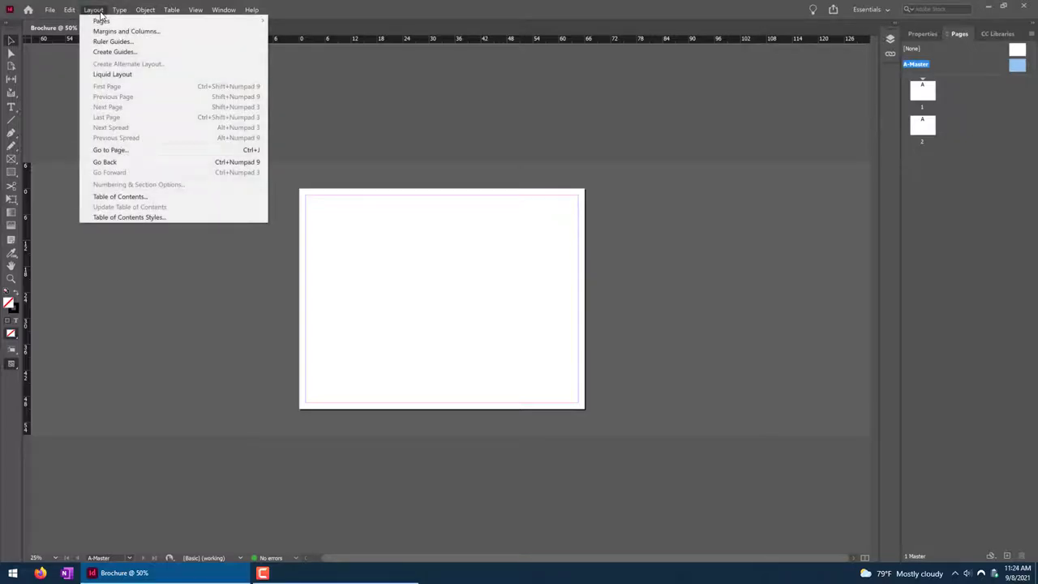
left_click(115, 52)
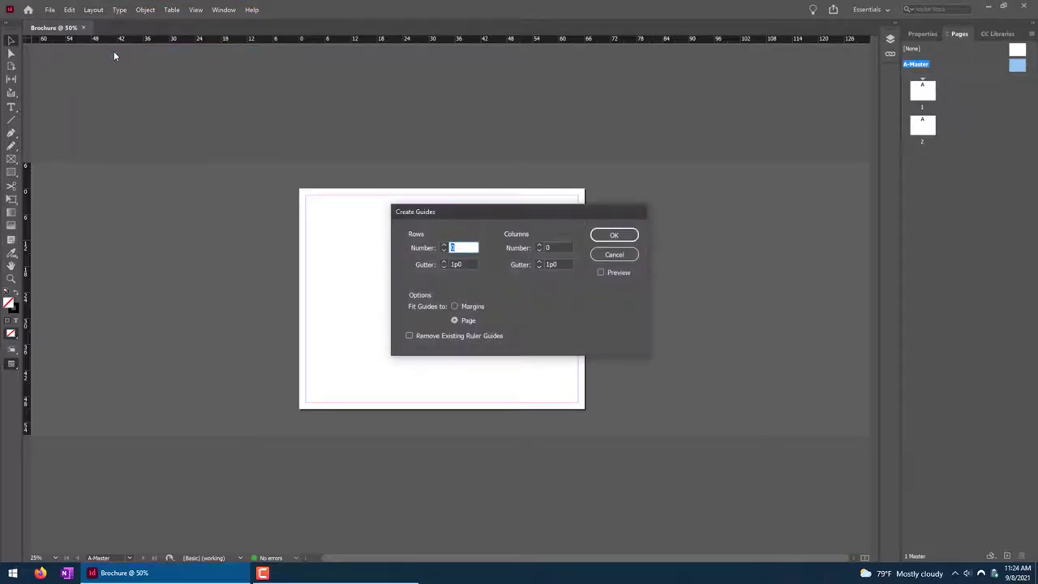
left_click_drag(512, 209, 648, 101)
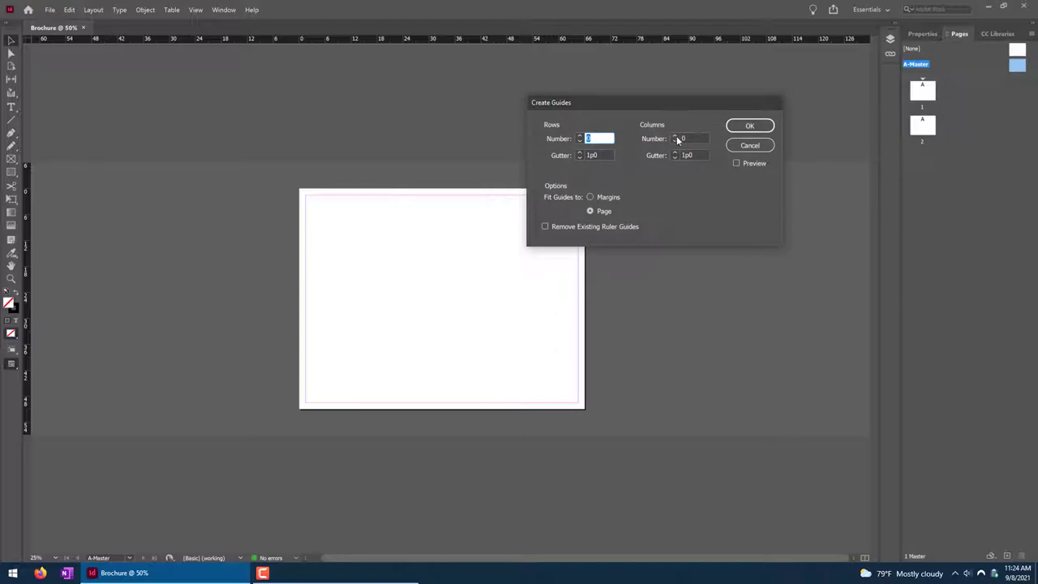
left_click(676, 135)
left_click(753, 165)
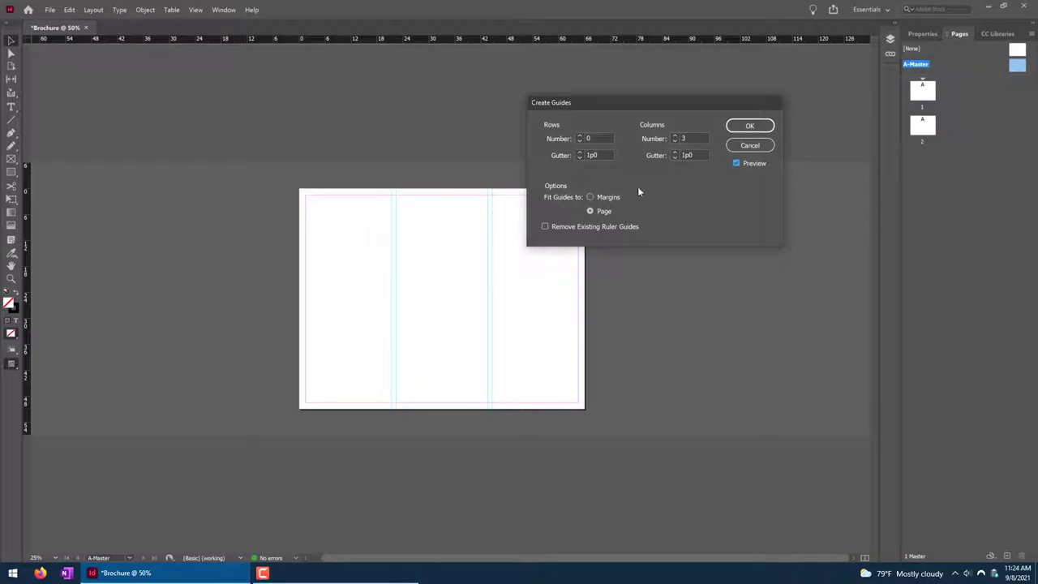
Reduce the column gutter of the guides to 0p0.
left_click(674, 157)
left_click(675, 157)
left_click(675, 157)
left_click(674, 157)
left_click(674, 156)
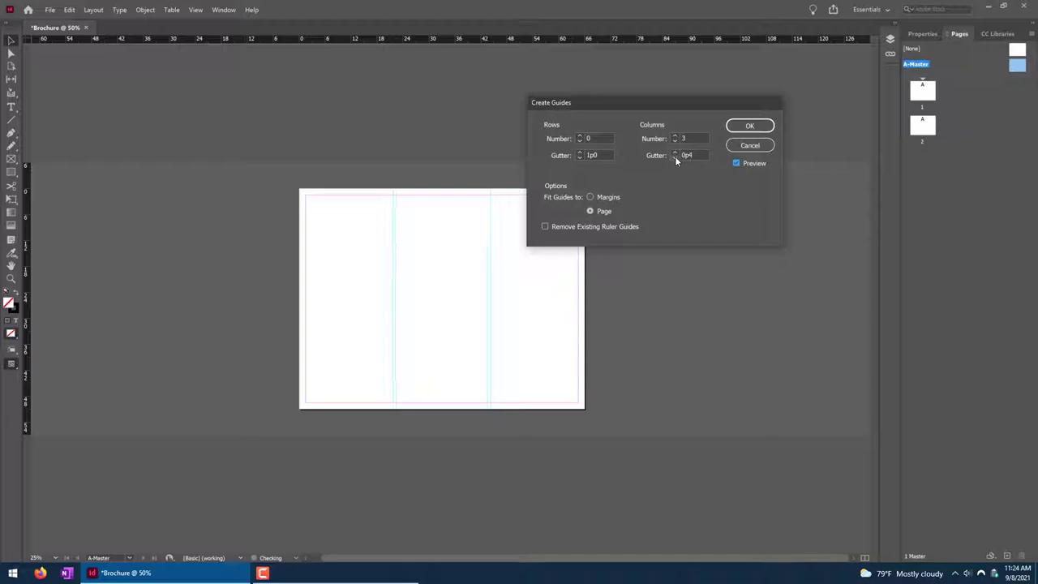
left_click(675, 156)
left_click(675, 157)
left_click(675, 157)
left_click(675, 157)
left_click(675, 157)
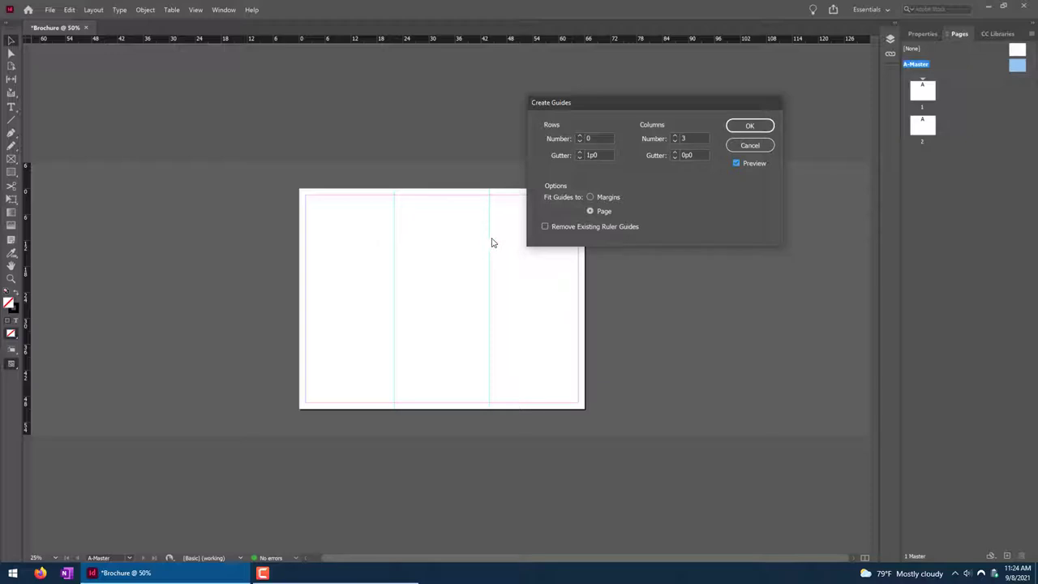
Compare fitting the guides to the margins, then fit them to the page and create them.
left_click(604, 195)
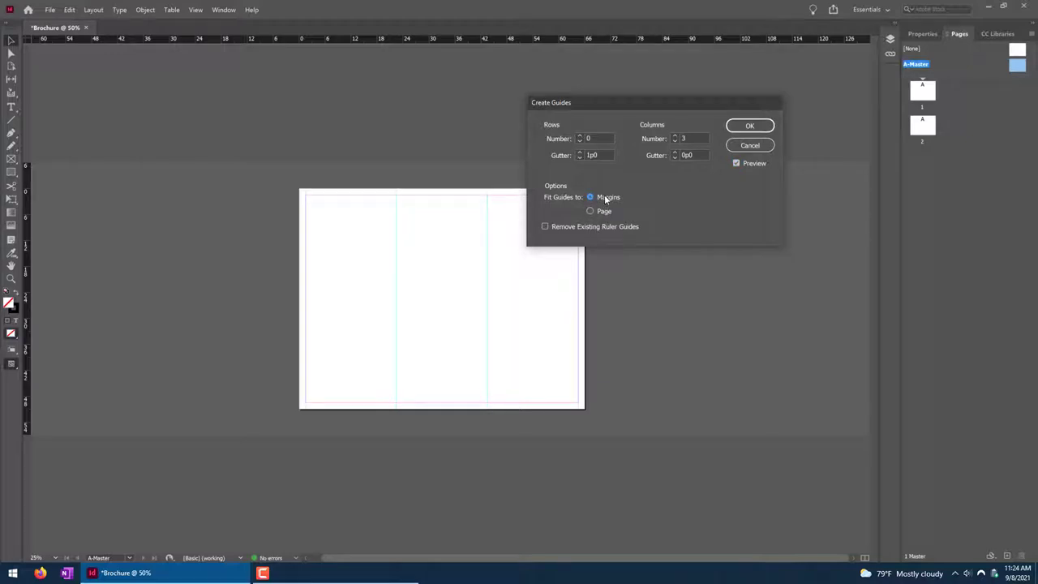
left_click(603, 211)
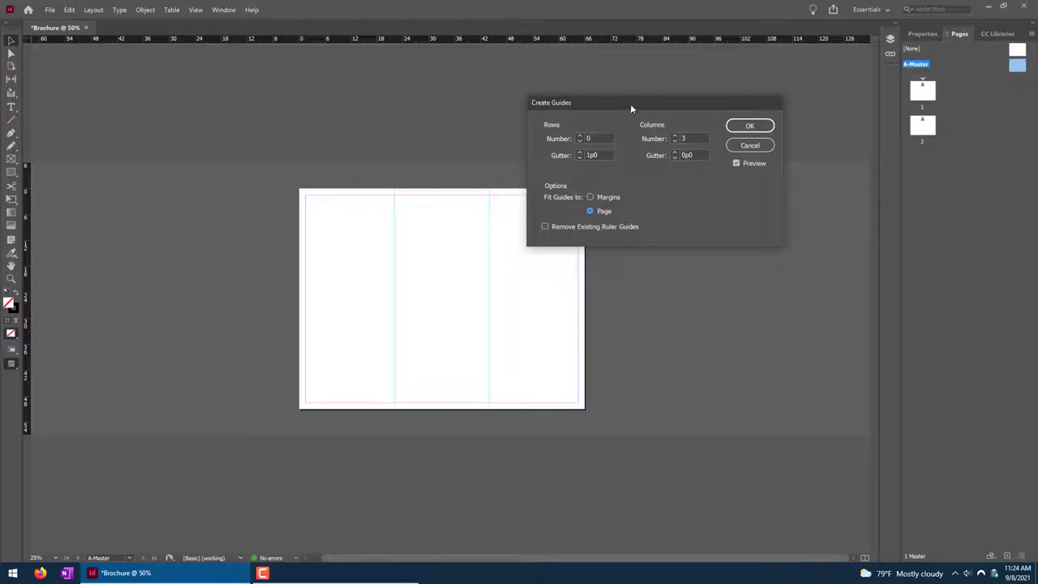
left_click_drag(630, 104, 702, 57)
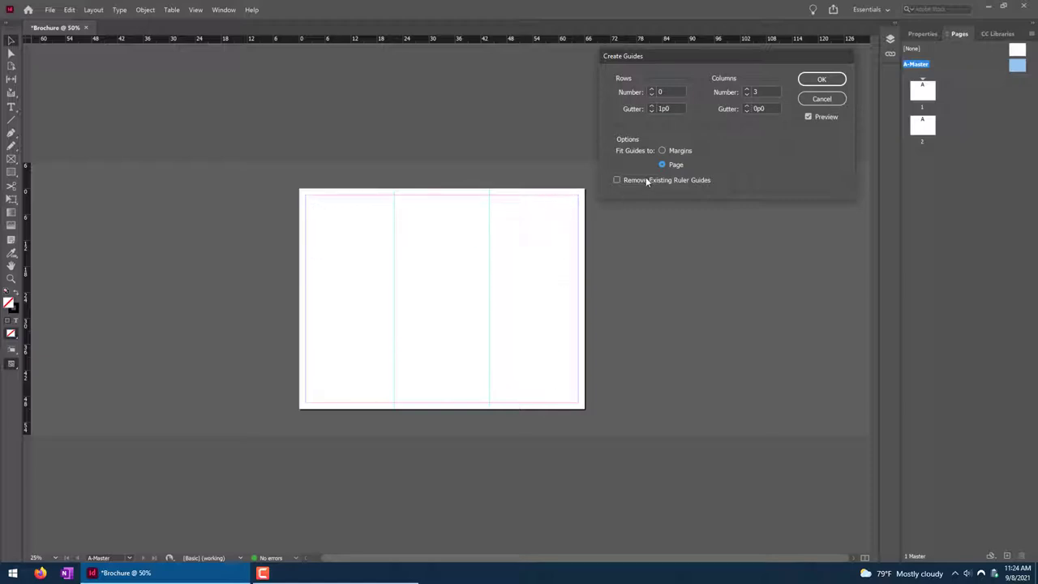
left_click(821, 78)
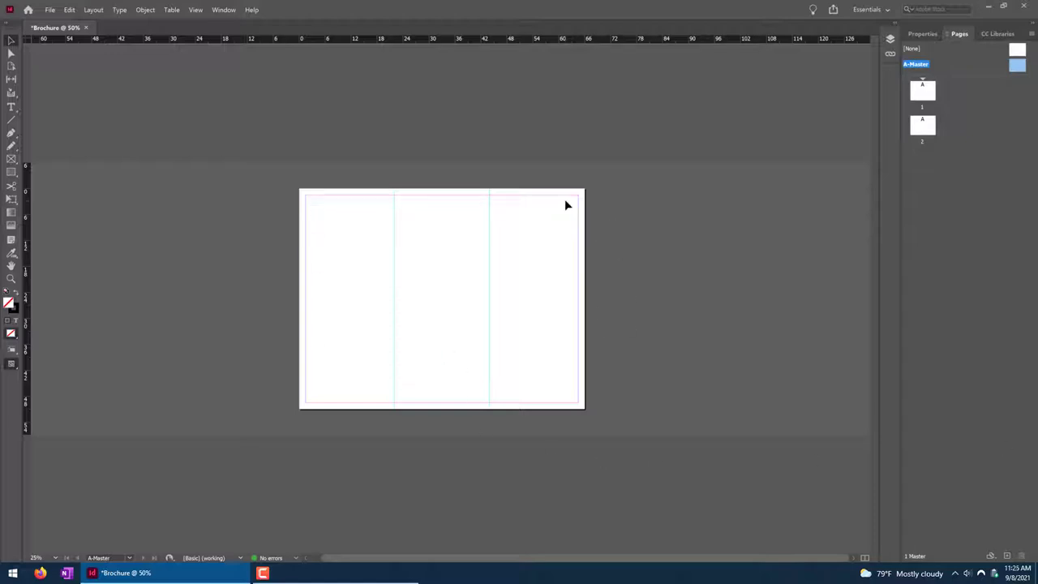
right_click(477, 247)
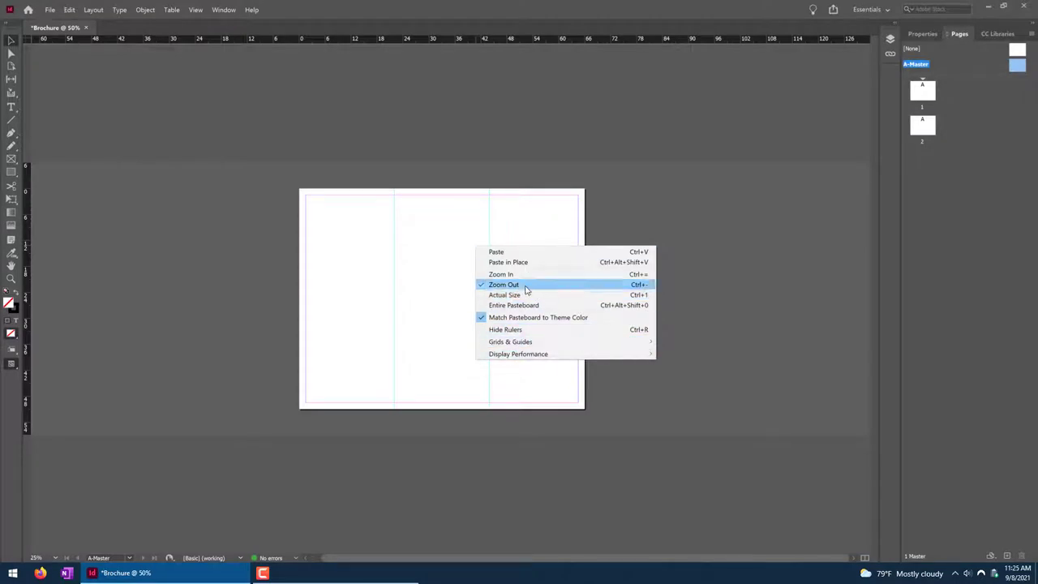
left_click(459, 257)
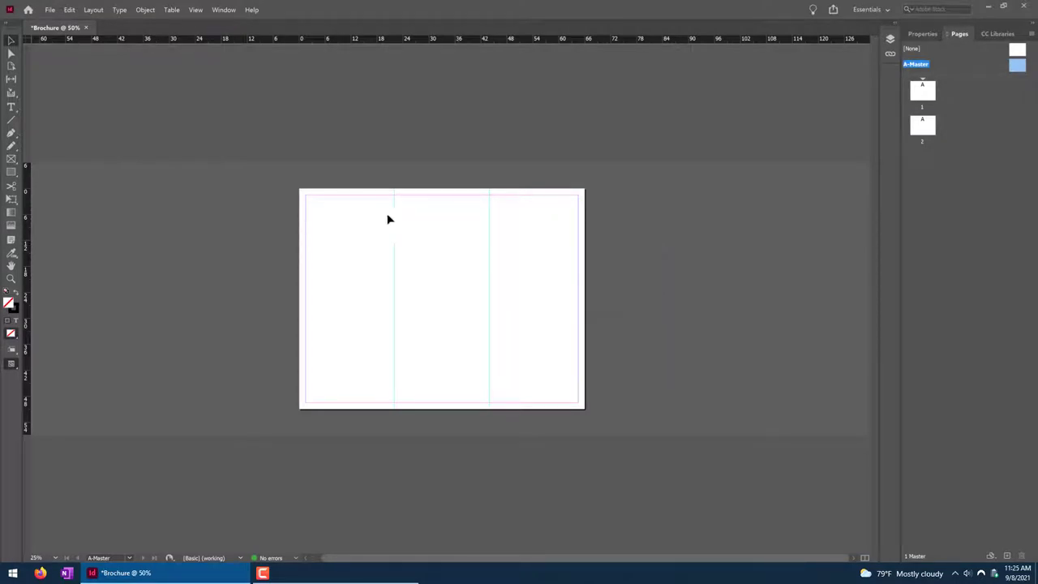
Draw a rectangle covering the entire master page, 66p0 wide and 51p0 high.
left_click(11, 173)
left_click_drag(300, 191, 585, 407)
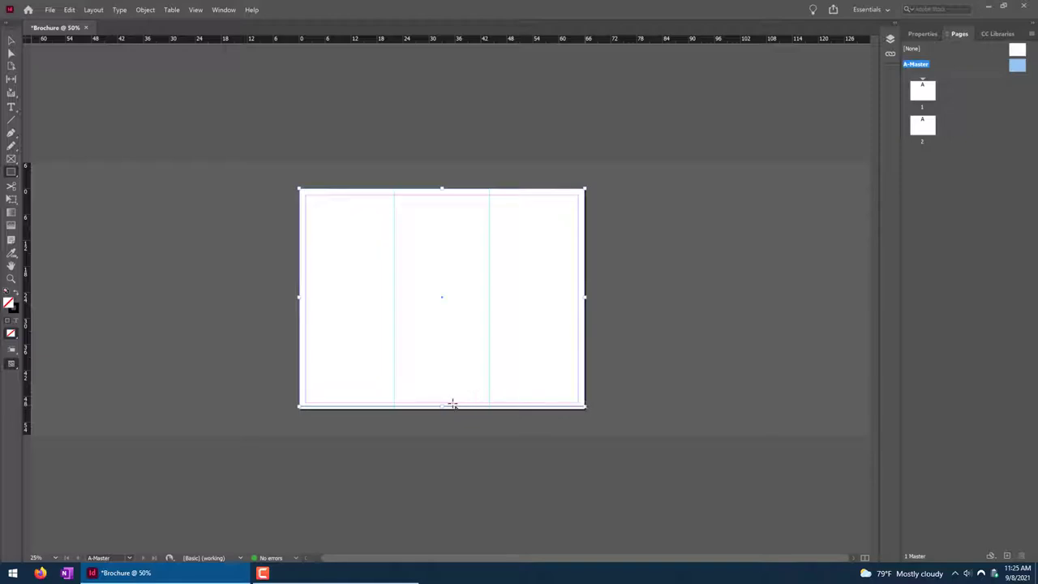
key("v")
mouse_move(442, 407)
left_mouse_down()
mouse_move(442, 424)
mouse_move(443, 408)
left_mouse_up()
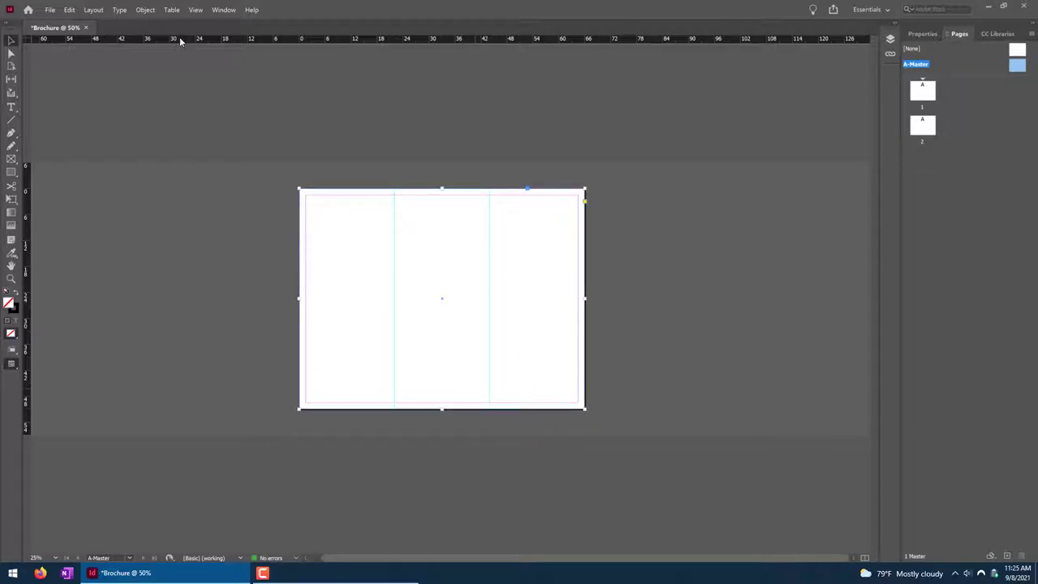
Show the Control and Gradient panels and apply a linear white-to-black gradient fill to the rectangle.
left_click(223, 10)
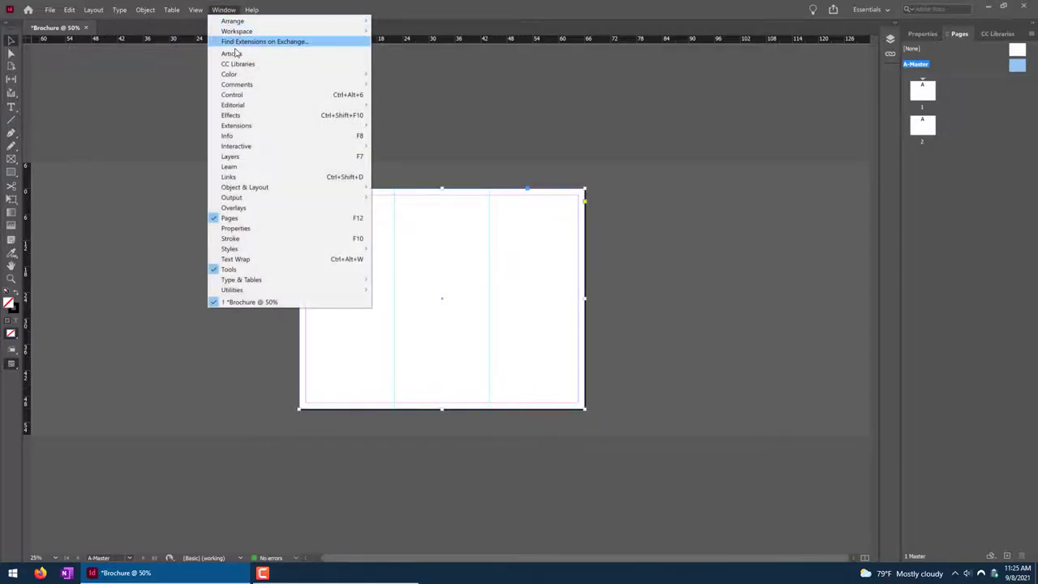
left_click(241, 96)
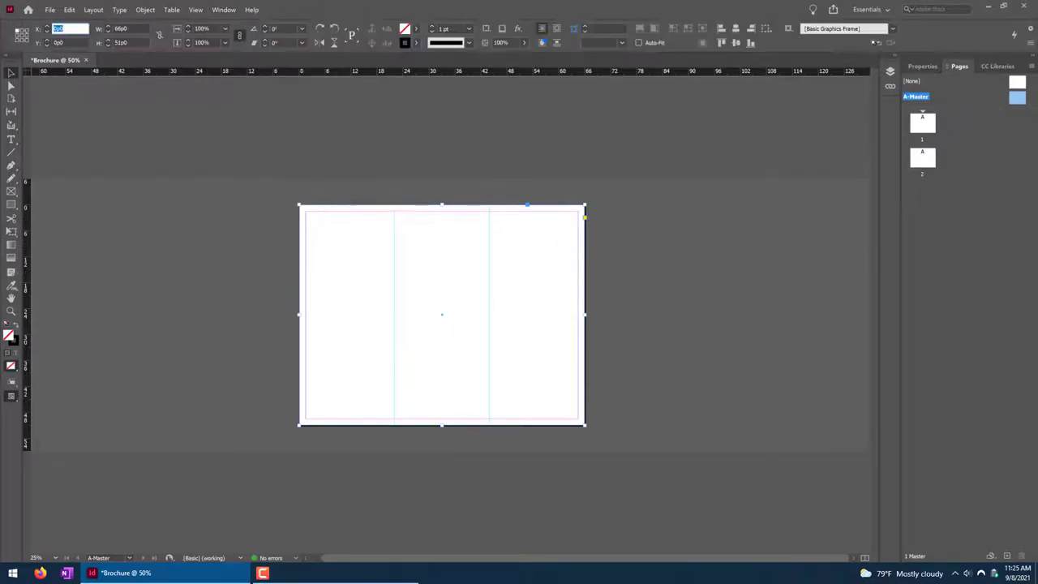
left_click(224, 10)
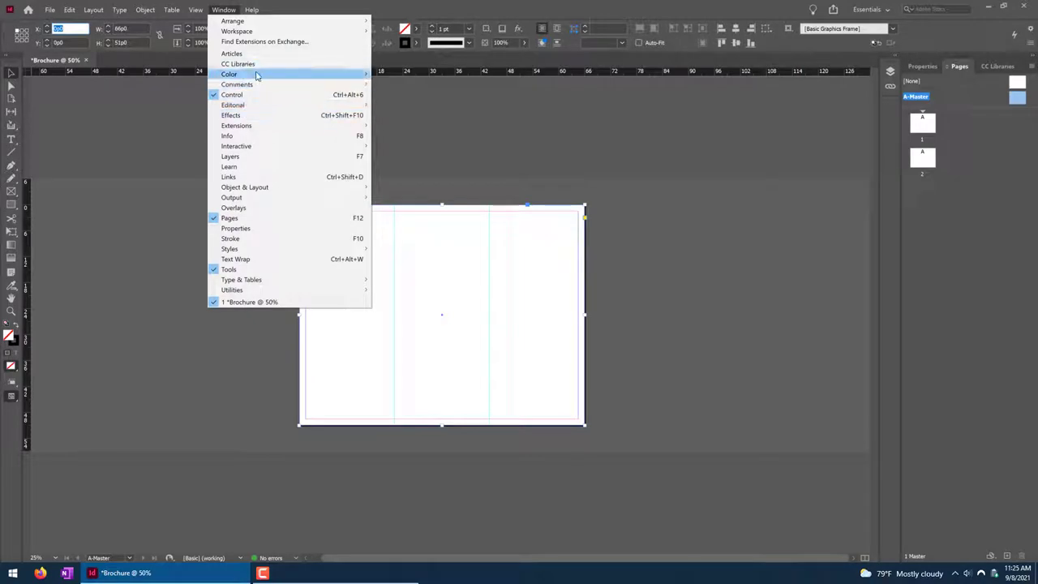
mouse_move(258, 73)
left_click(417, 96)
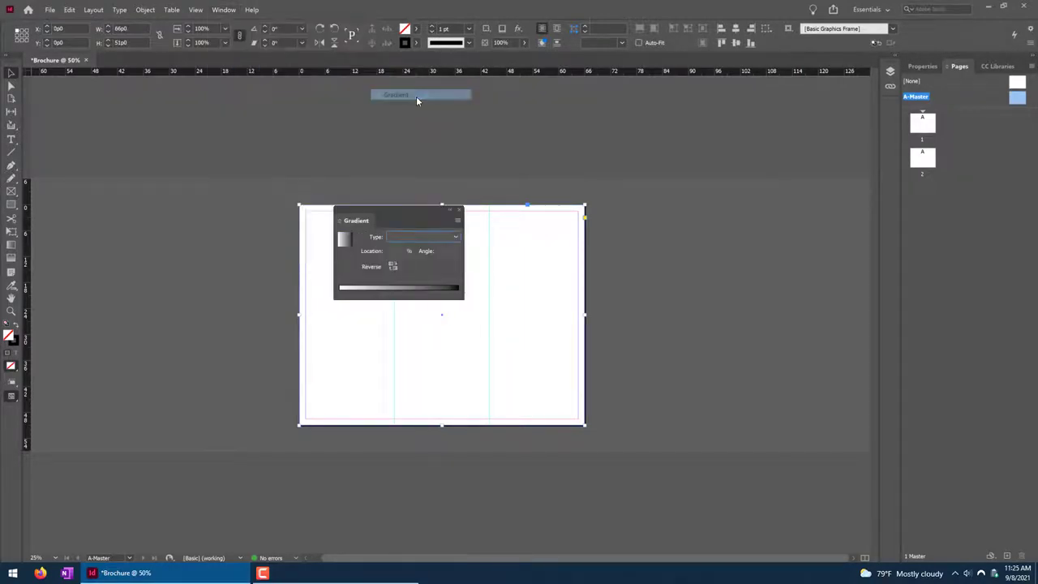
left_click_drag(386, 213, 715, 172)
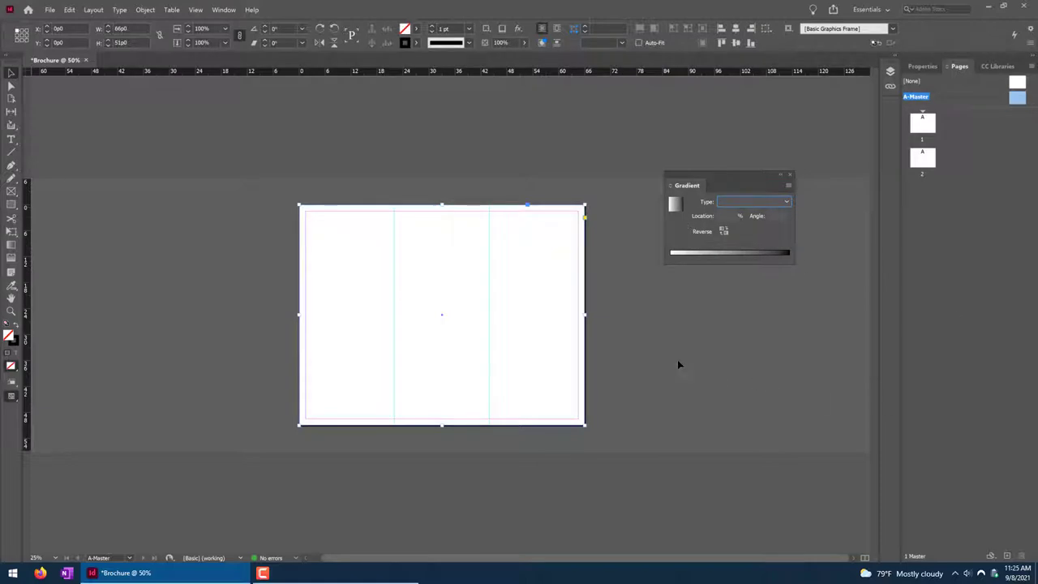
left_click(679, 204)
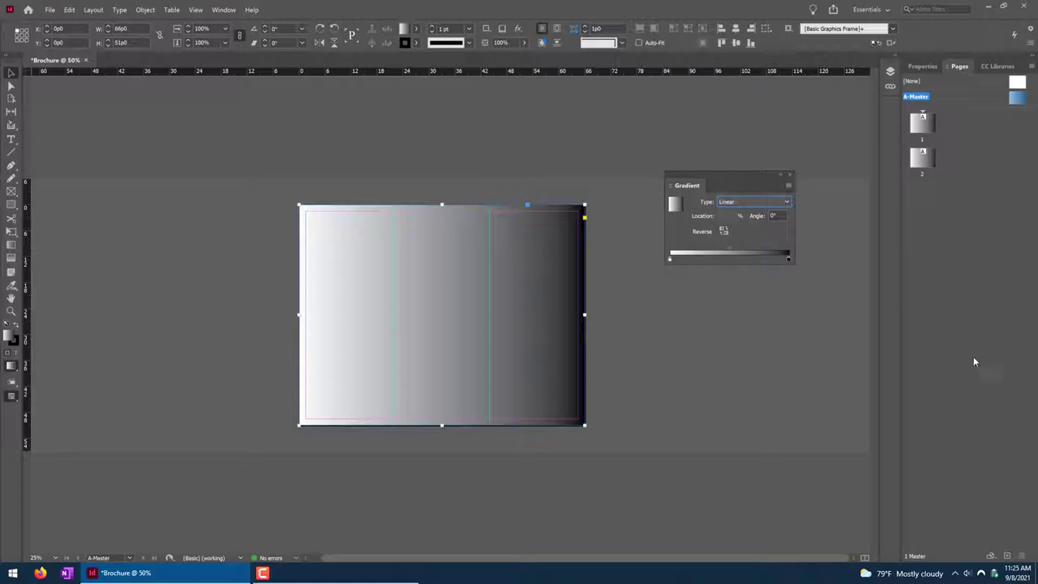
Show the color swatches and change the gradient's black end stop to the blue C=100 M=90 Y=10 K=0 swatch.
left_click(788, 259)
left_click(225, 10)
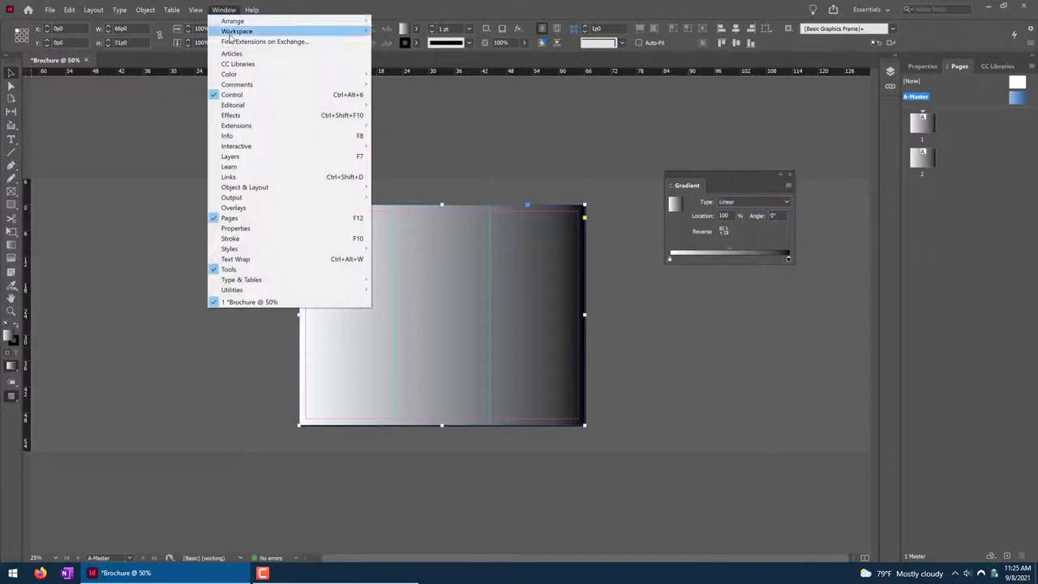
mouse_move(252, 78)
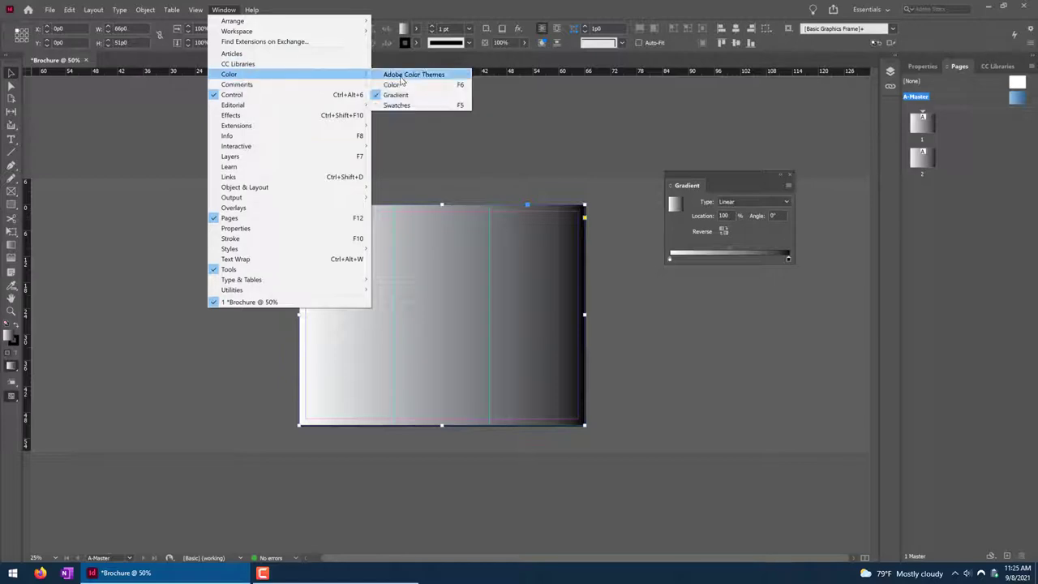
left_click(403, 104)
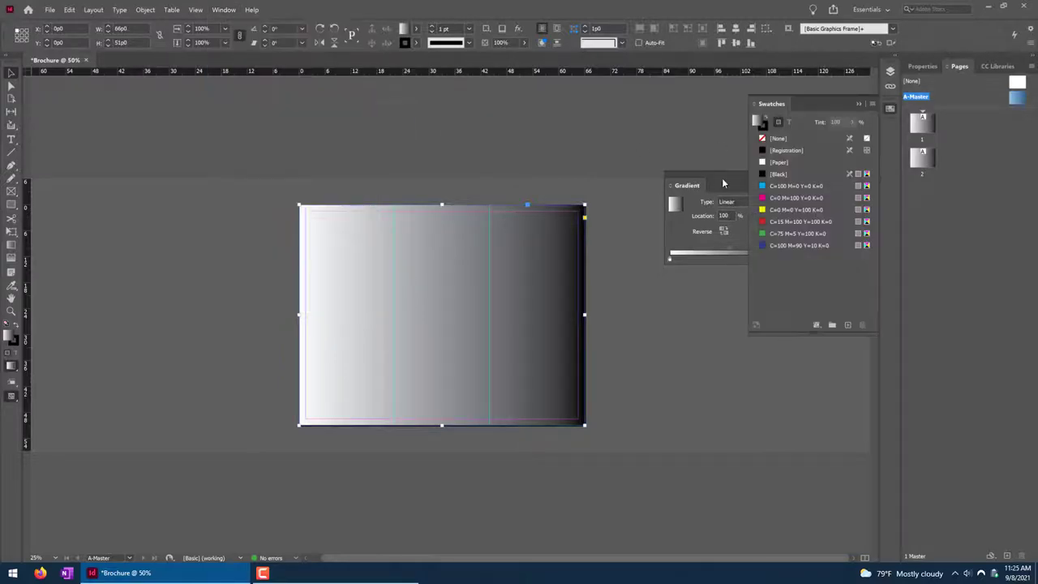
left_click_drag(721, 178, 646, 126)
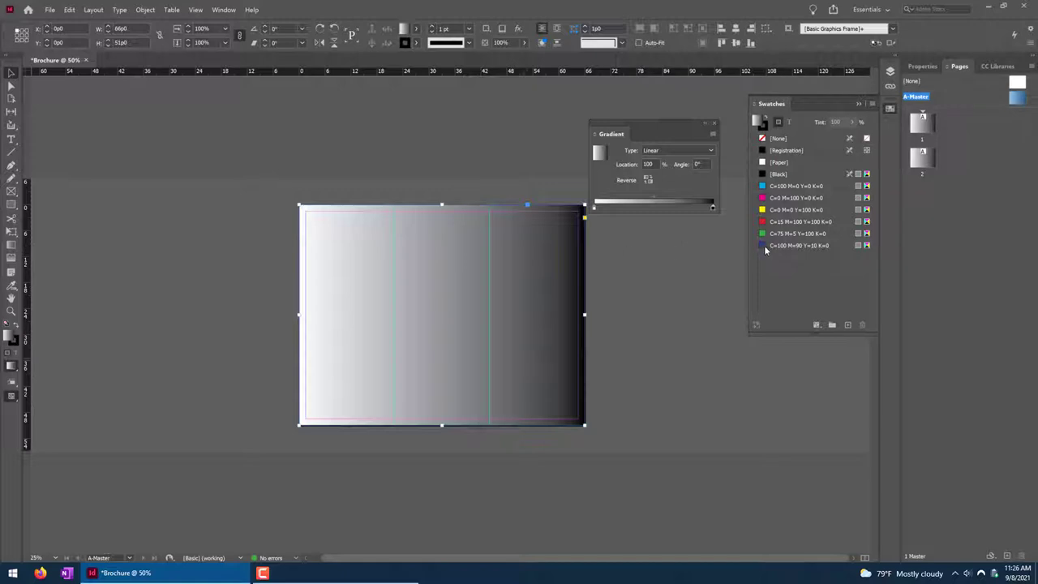
left_click_drag(714, 209, 713, 209)
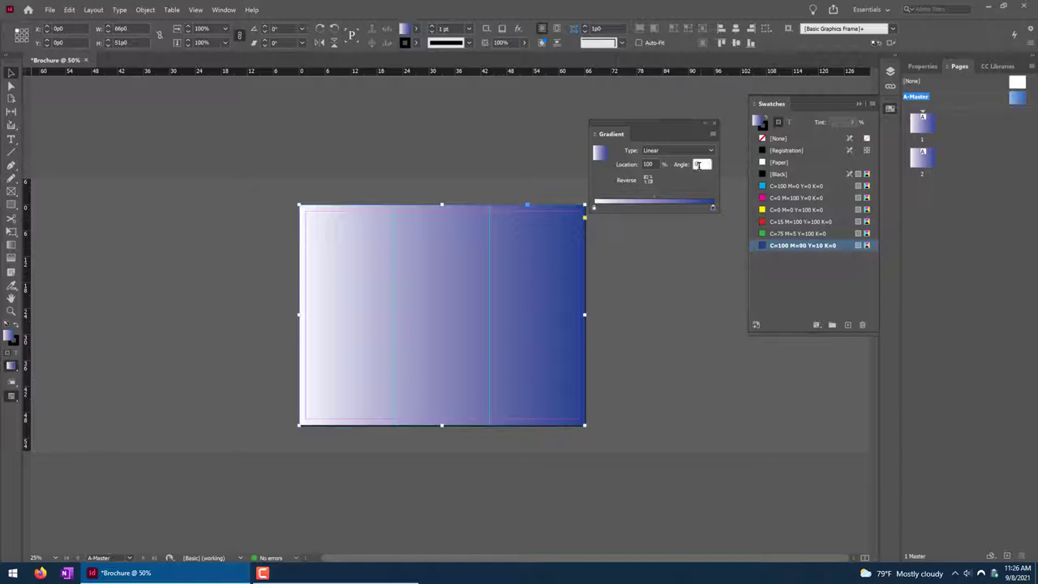
Set the gradient angle to 90°.
left_click(699, 165)
double_click(695, 162)
key("Tab")
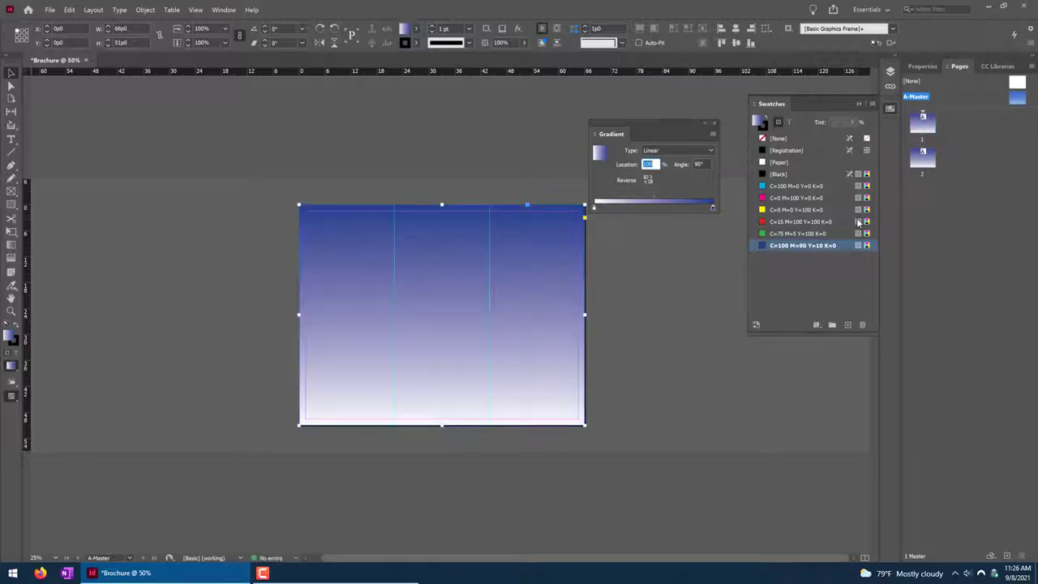
Set the gradient angle to -90° so the blue end lies at the foot of the page.
key("Tab")
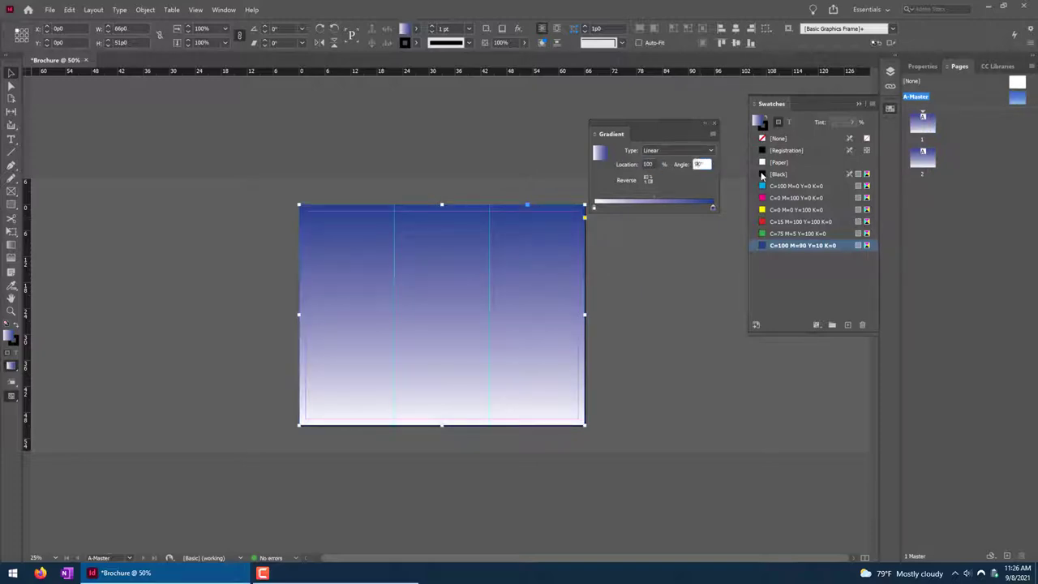
type("-90")
key("Tab")
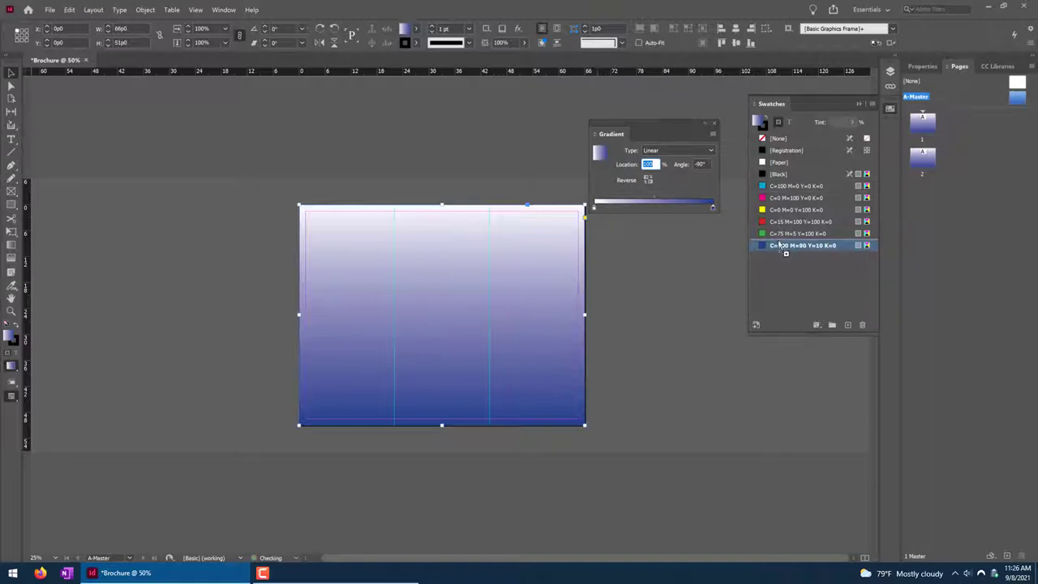
Save the rectangle's white-to-blue gradient as a new swatch and close the Gradient and Swatches panels.
left_click_drag(783, 247, 778, 258)
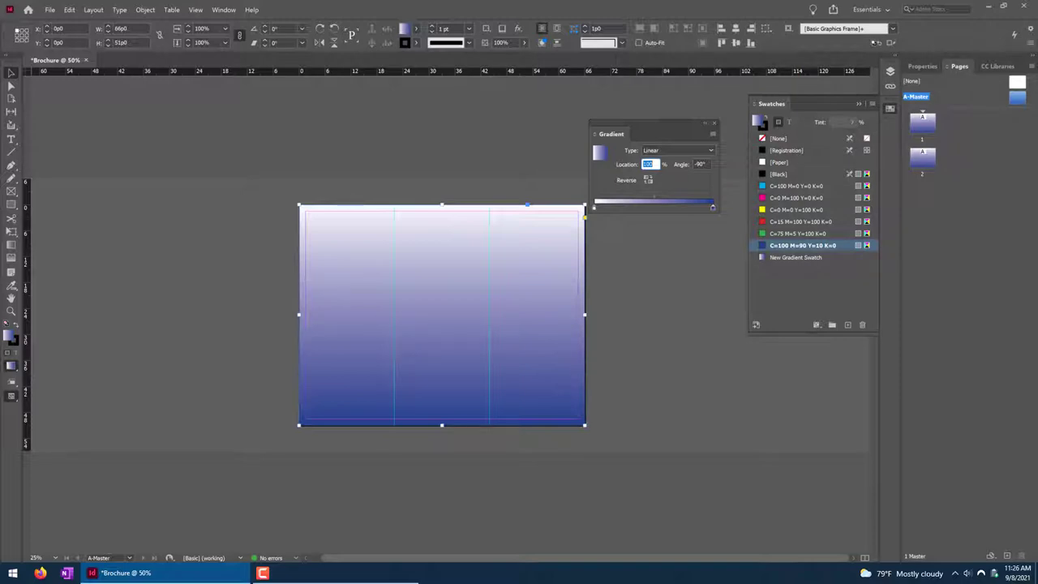
left_click(714, 125)
left_click(714, 124)
left_click(863, 104)
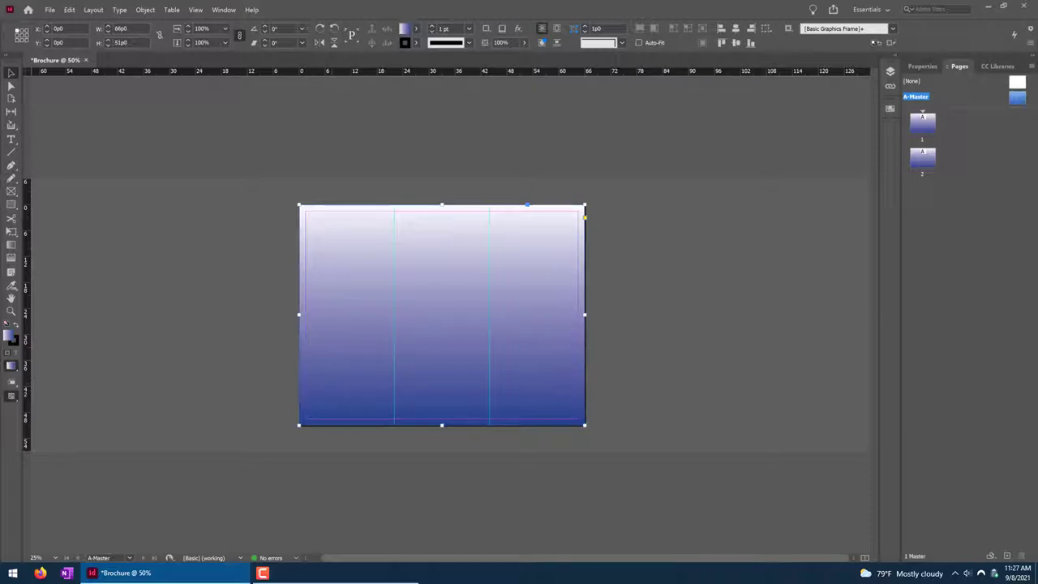
left_click(634, 270)
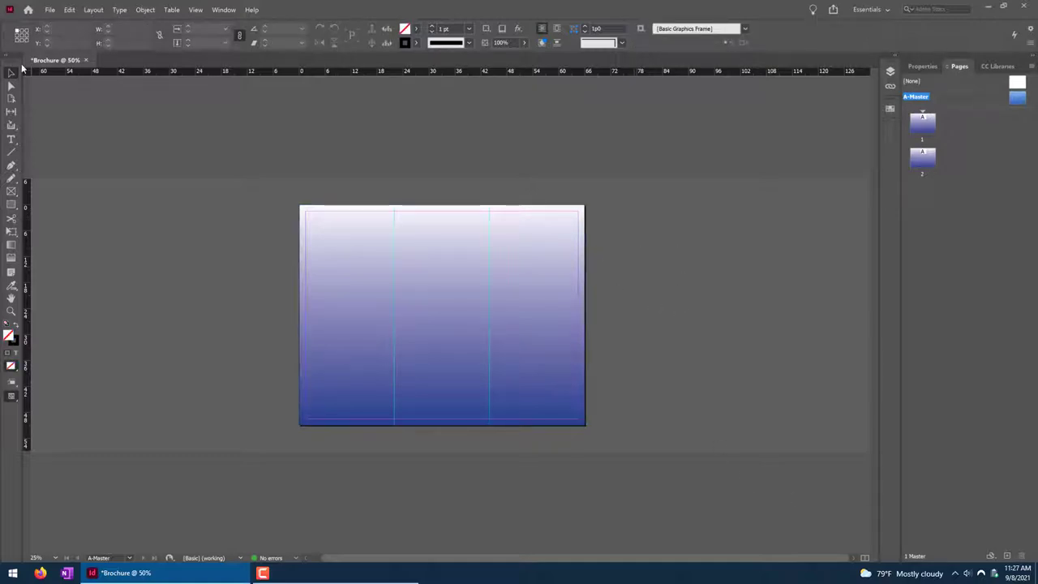
Choose JPLogo.ai from the Desktop's Brochure folder as the file to place, with import options shown.
left_click(48, 10)
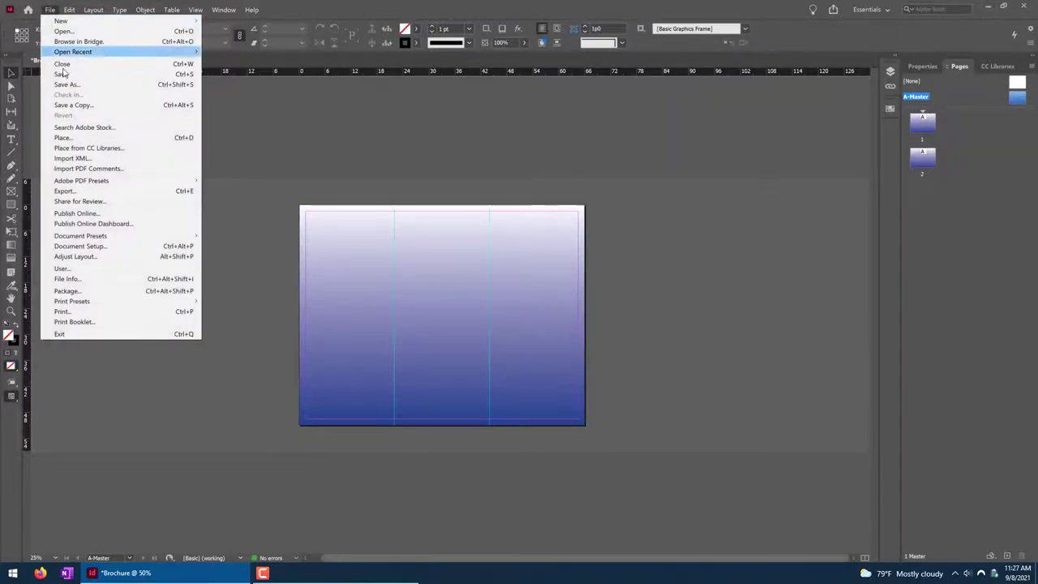
left_click(81, 138)
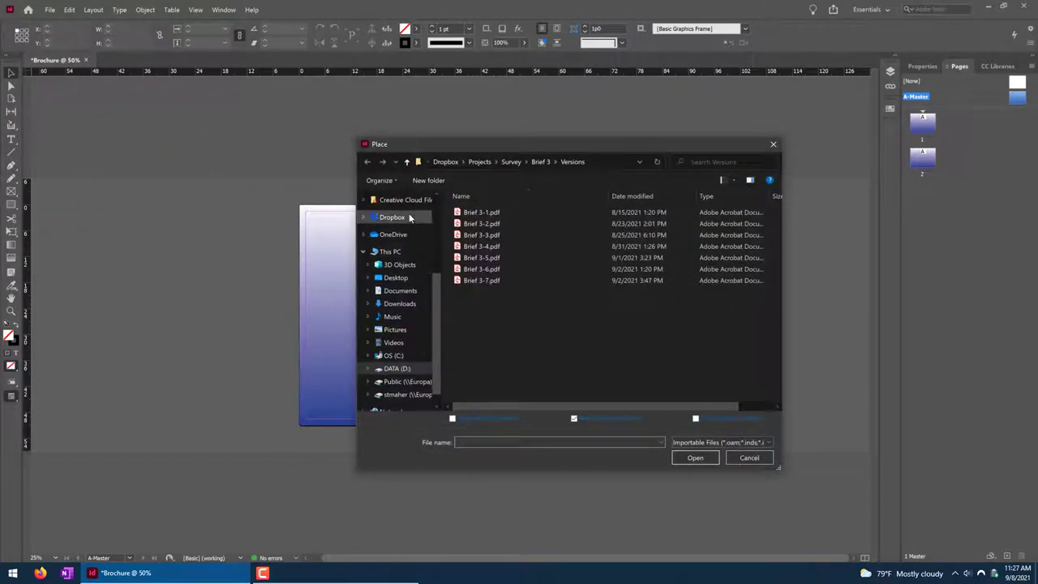
scroll(408, 205, "up", 3)
left_click(402, 229)
left_click(398, 217)
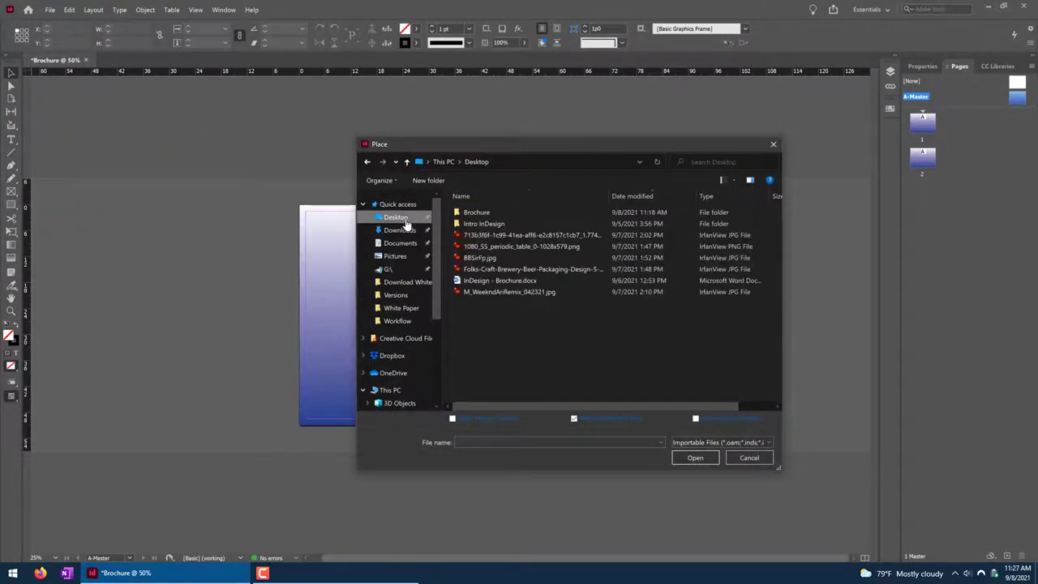
double_click(485, 213)
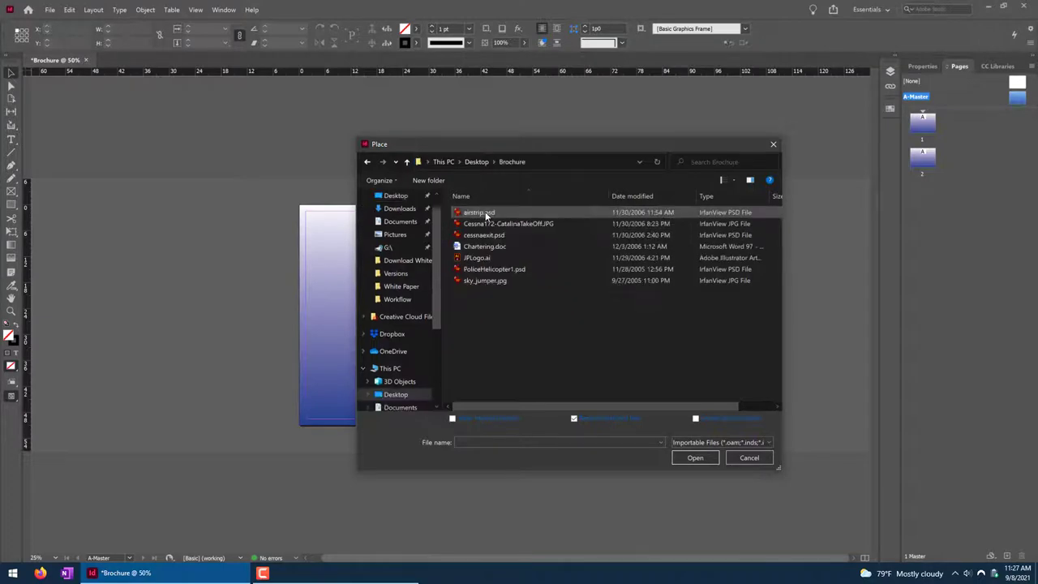
left_click(476, 258)
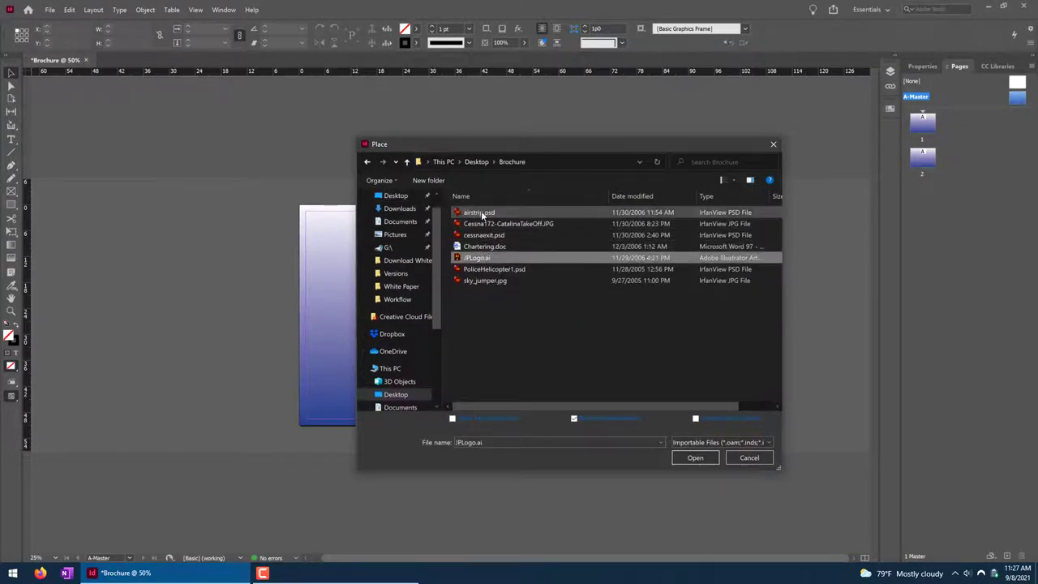
left_click(479, 213)
left_click(483, 258)
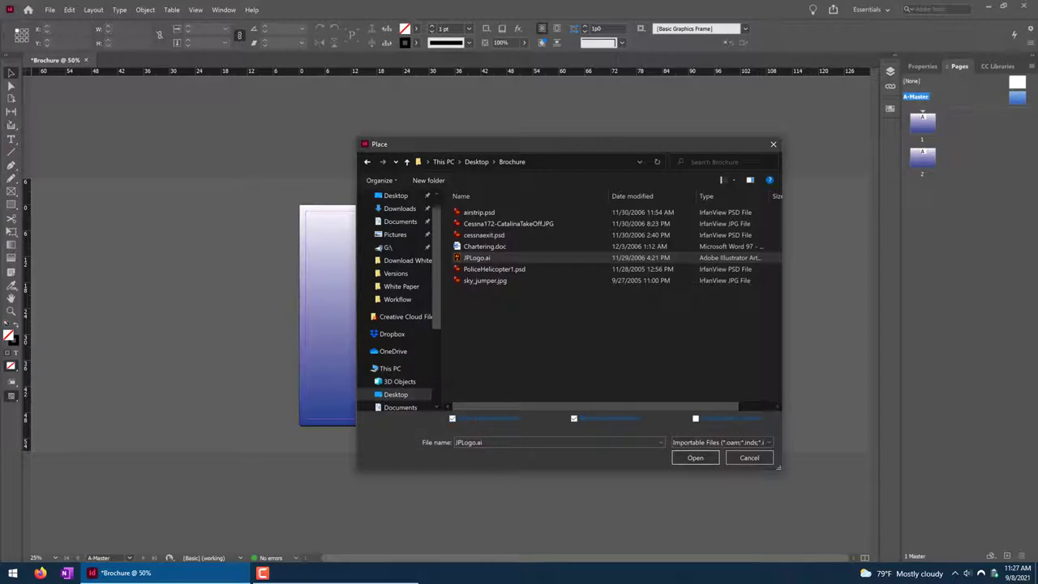
left_click(679, 458)
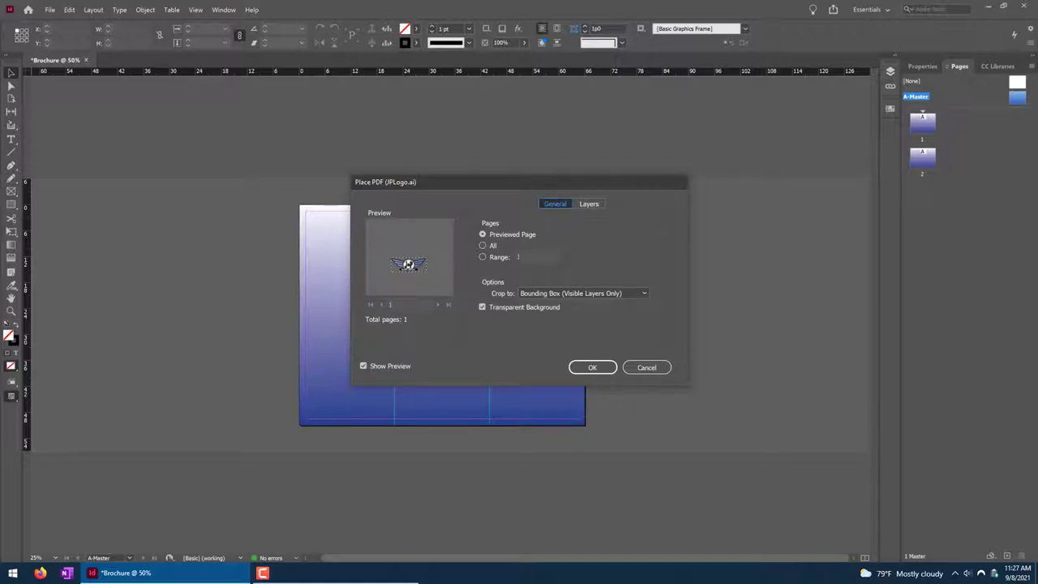
Import the logo cropped to Bounding Box (Visible Layers Only) with a transparent background, placing it about 40p wide on the pasteboard beside the master page.
left_click(555, 293)
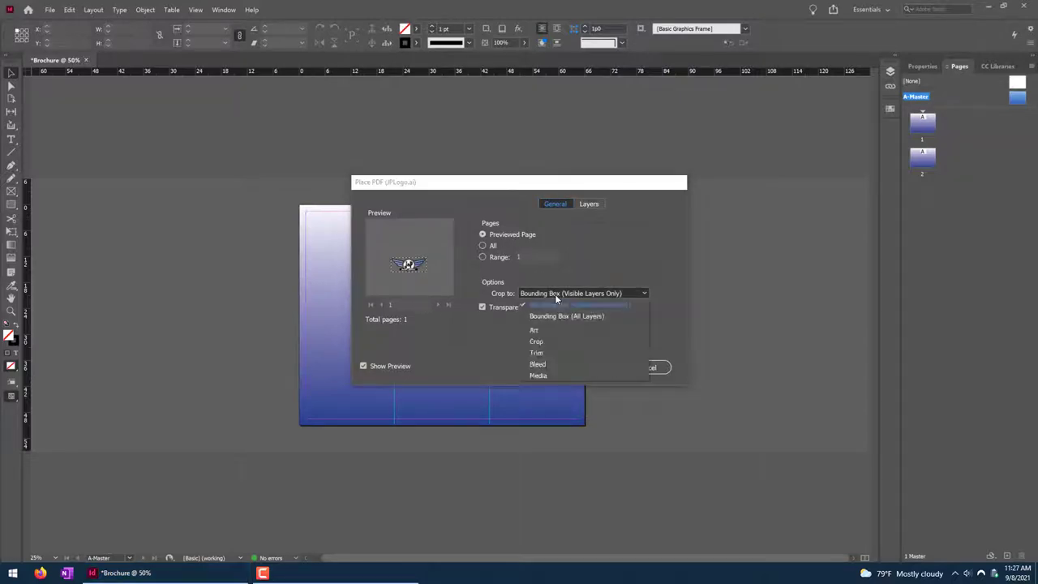
left_click(616, 263)
left_click(593, 367)
left_click(435, 260)
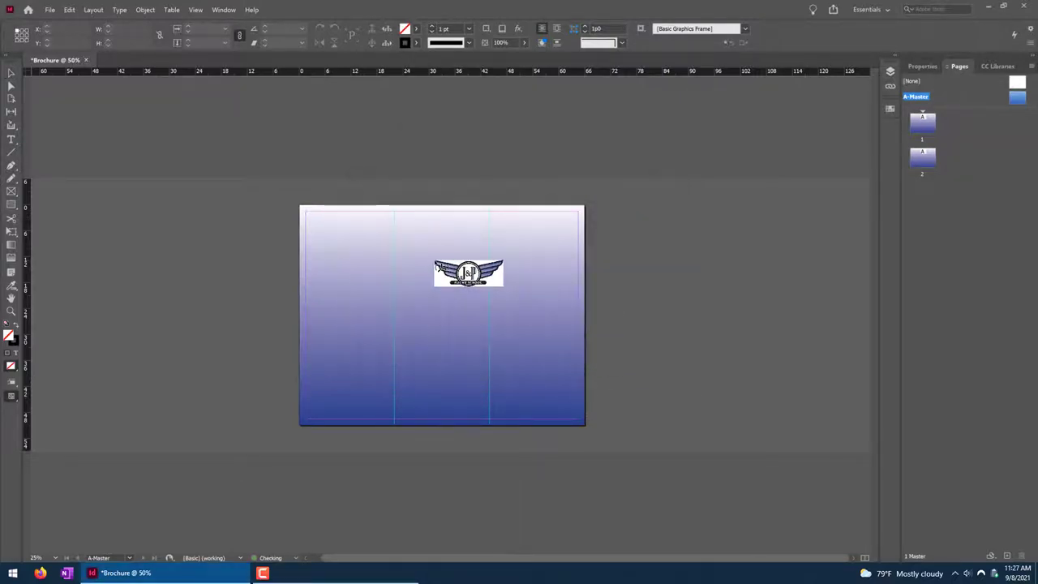
left_click_drag(437, 266, 270, 350)
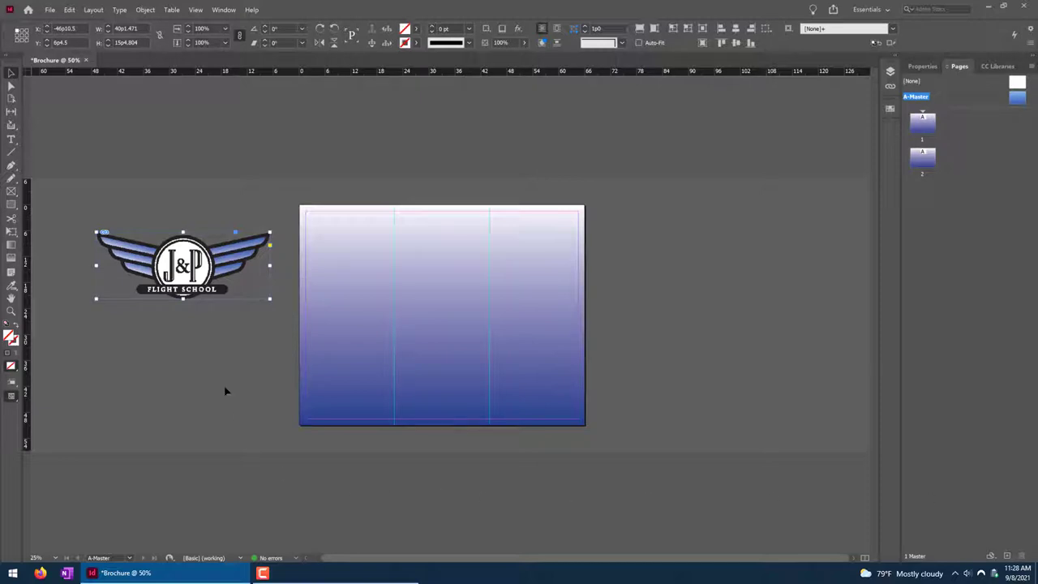
Enlarge the logo proportionally to about 100p9 wide by 38p8 high and position it over the master page.
left_click_drag(271, 299, 527, 432)
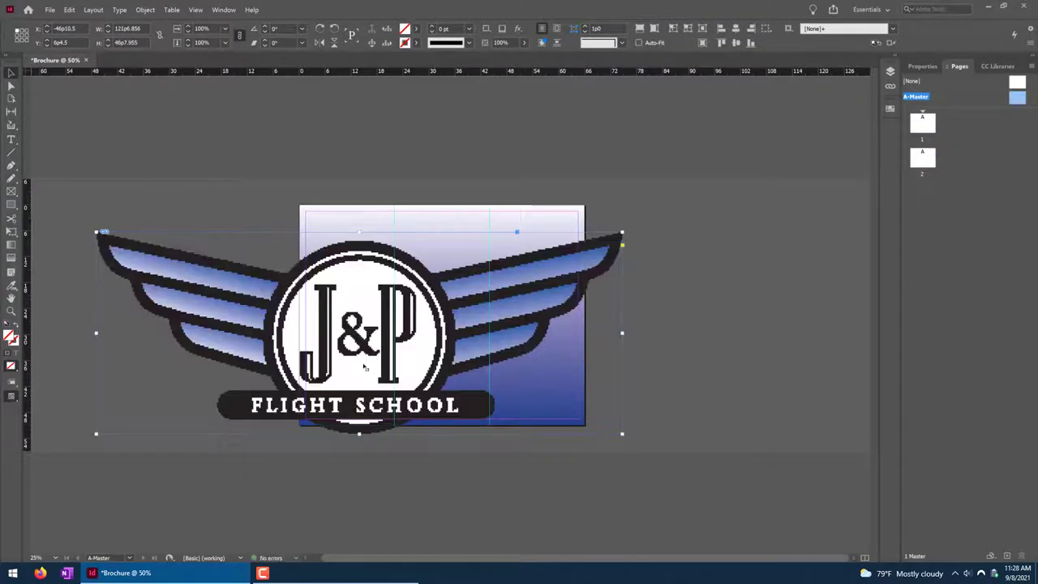
left_click_drag(621, 432, 644, 394)
left_click_drag(625, 316, 645, 323)
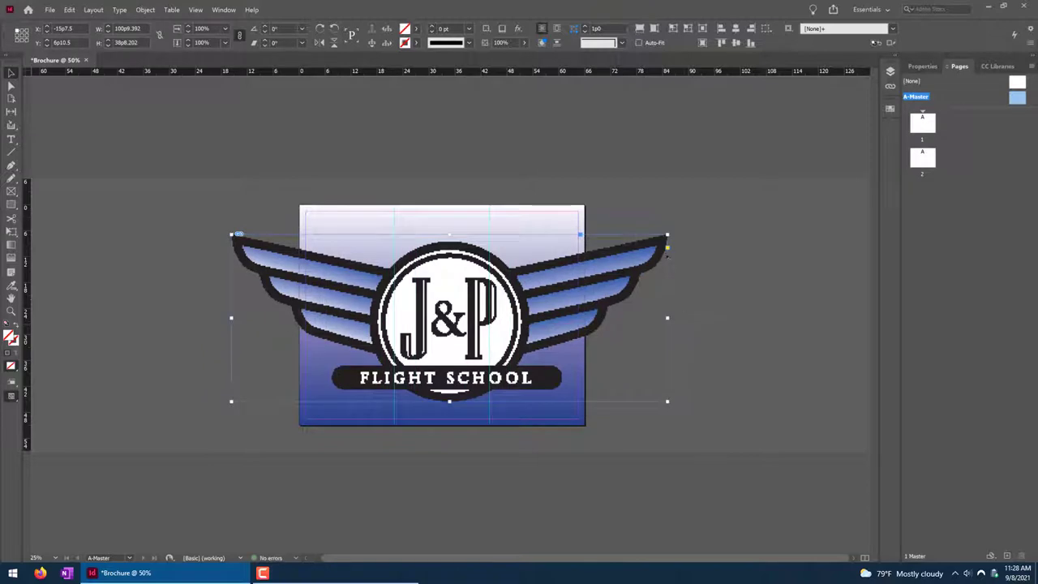
Rotate the logo to about -35.5° and move it toward the left edge of the master page.
left_click_drag(677, 236, 707, 359)
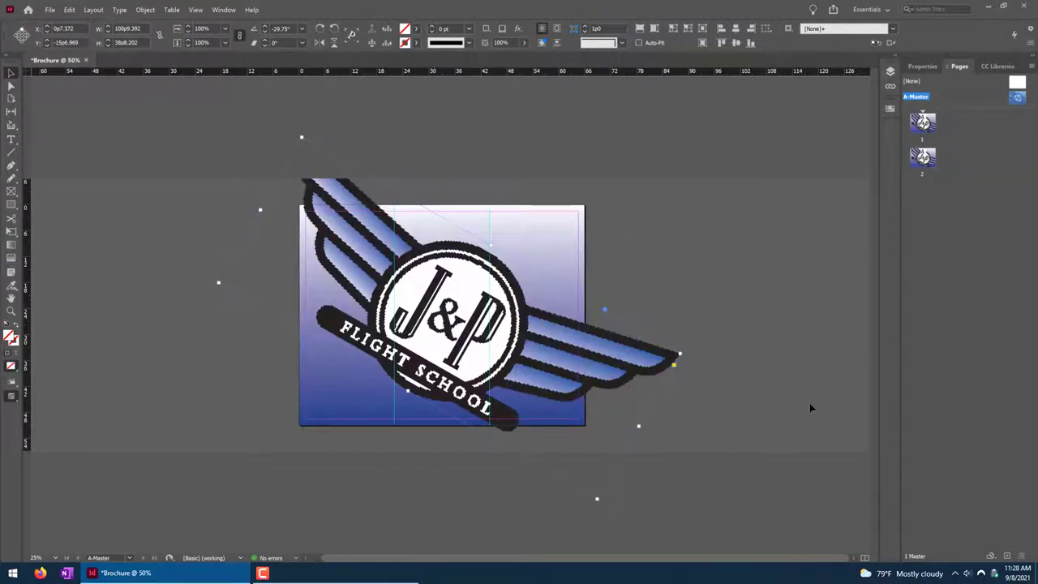
left_click_drag(684, 353, 688, 380)
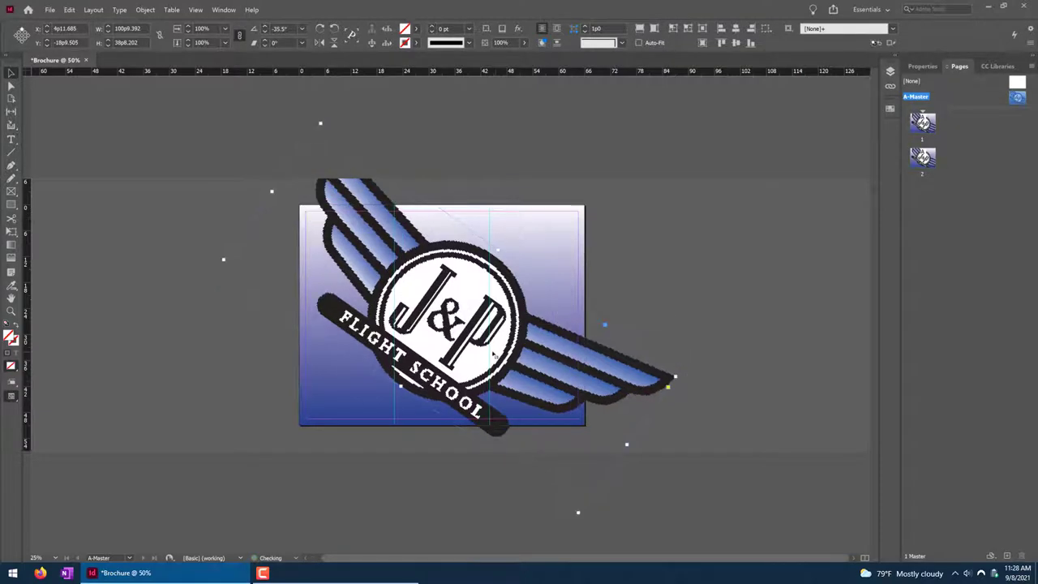
left_click_drag(491, 356, 446, 362)
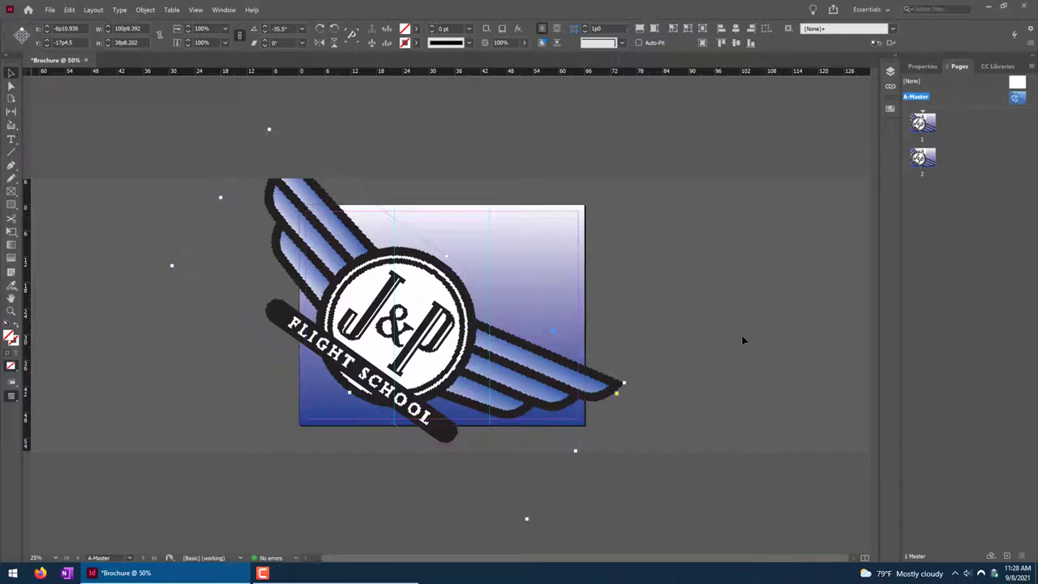
Set the logo's opacity to 50% with the Transparency effect, previewing it, and shift the logo slightly down and to the right.
left_click(518, 30)
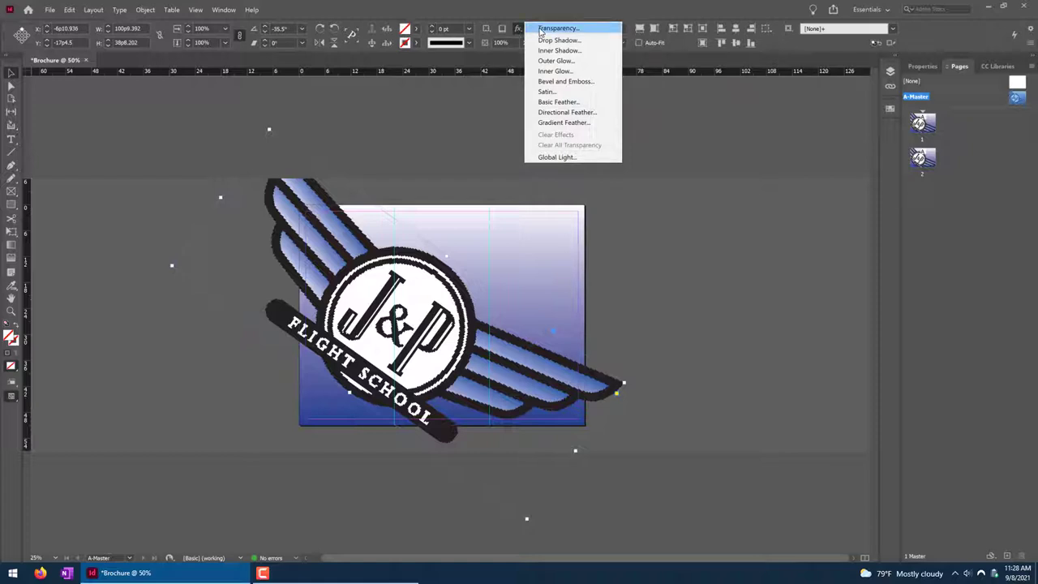
left_click(540, 29)
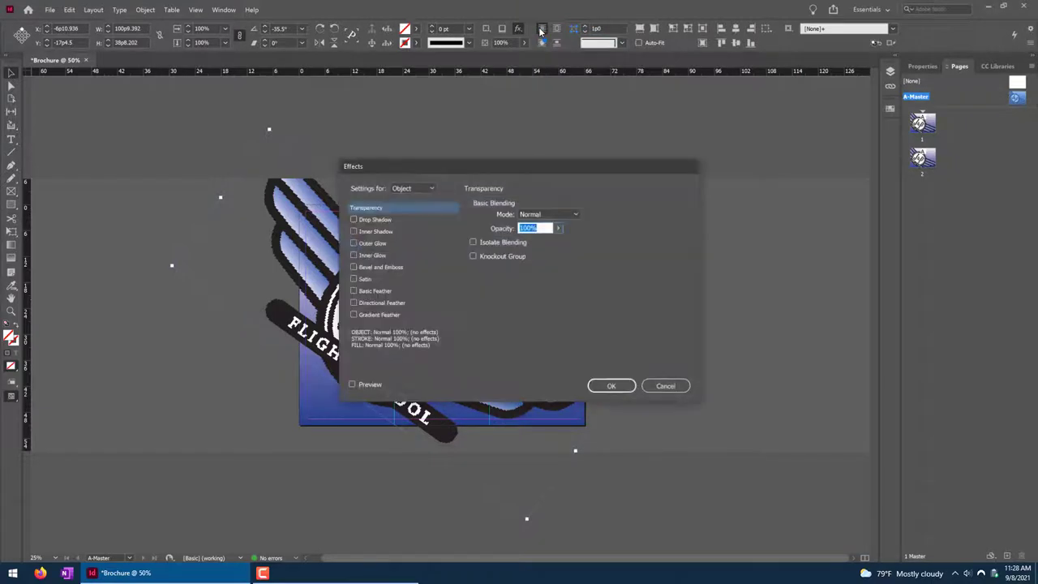
left_click_drag(572, 167, 730, 119)
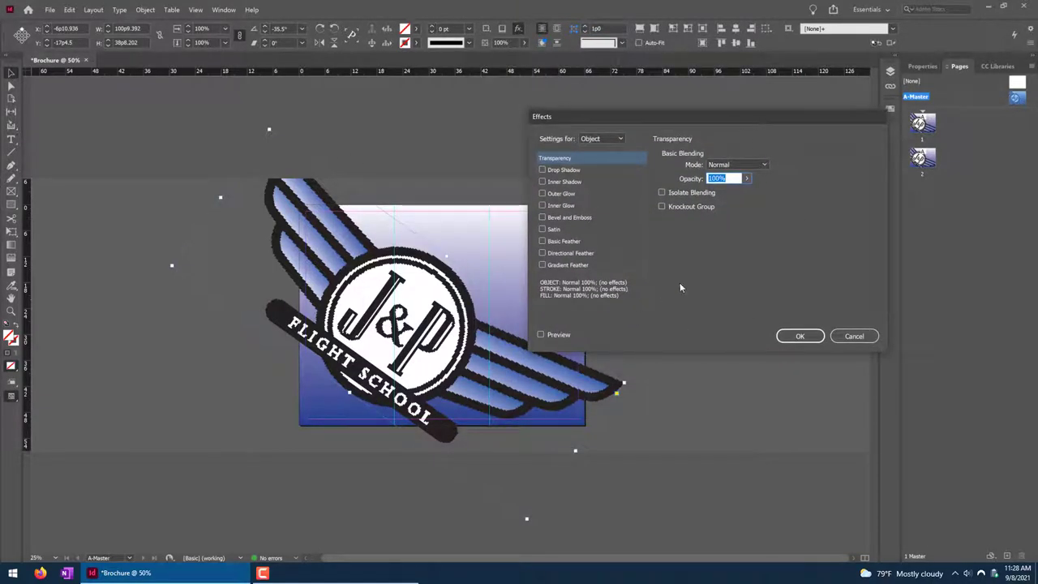
type("50")
left_click(565, 336)
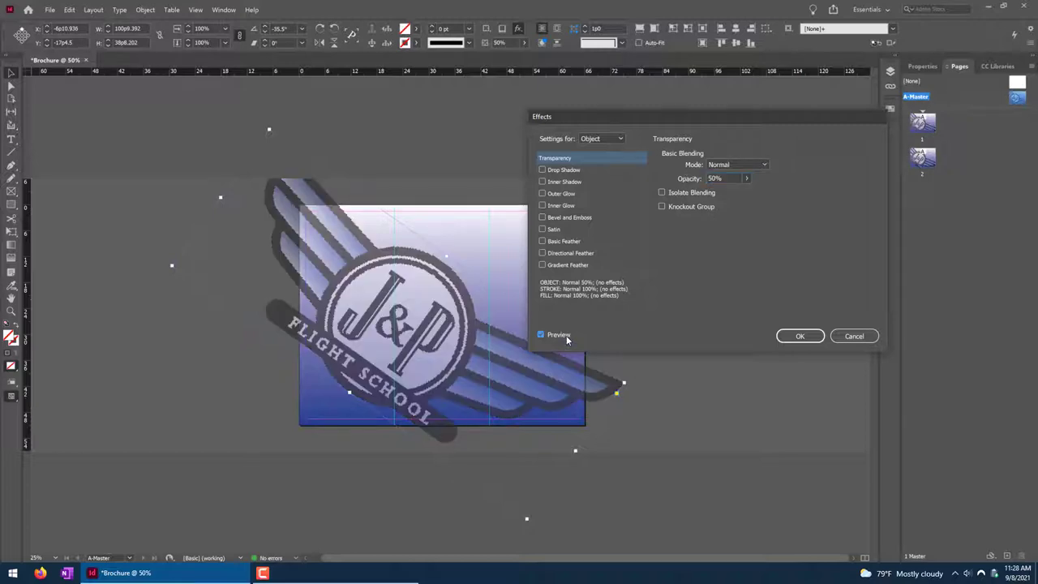
left_click(800, 335)
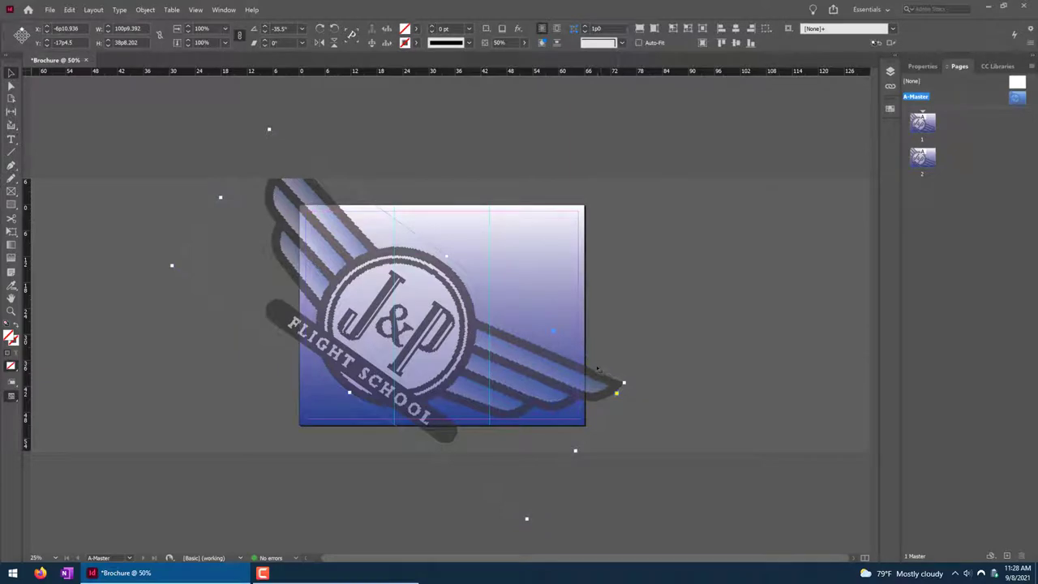
left_click_drag(597, 369, 604, 379)
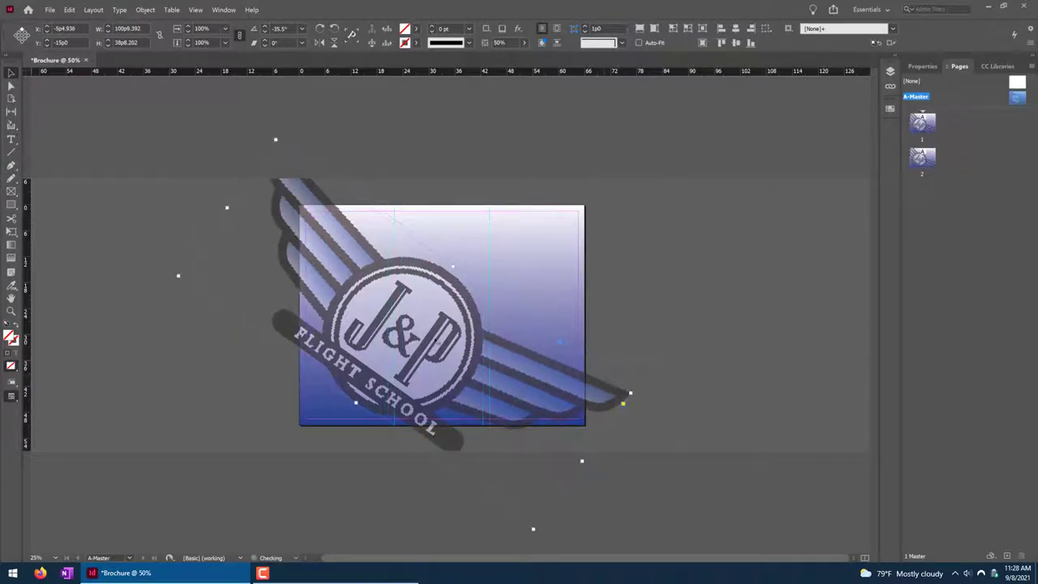
Deselect the logo and switch the display performance to High Quality Display.
scroll(383, 280, "up", 5)
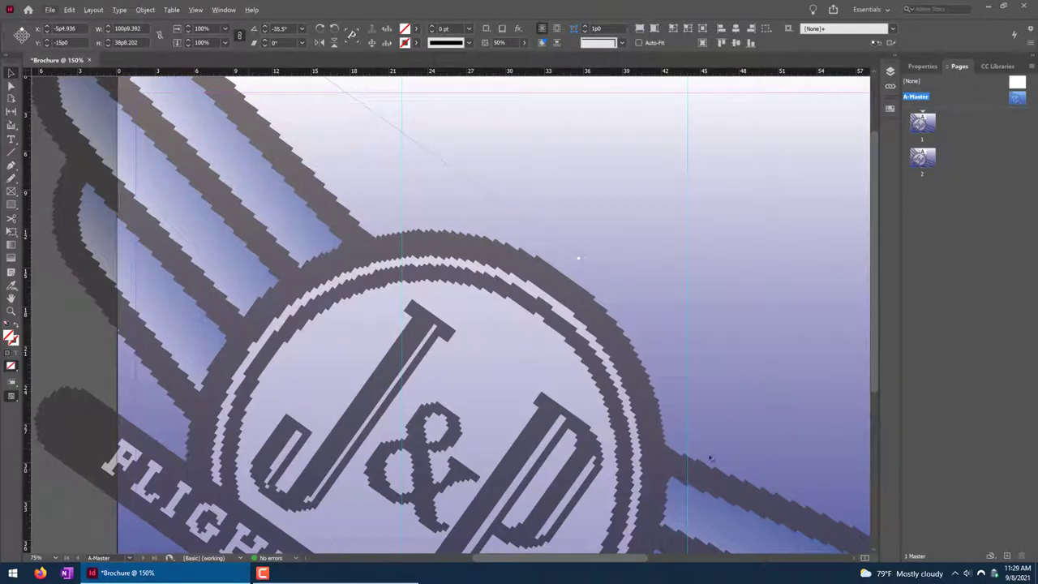
scroll(615, 357, "down", 2)
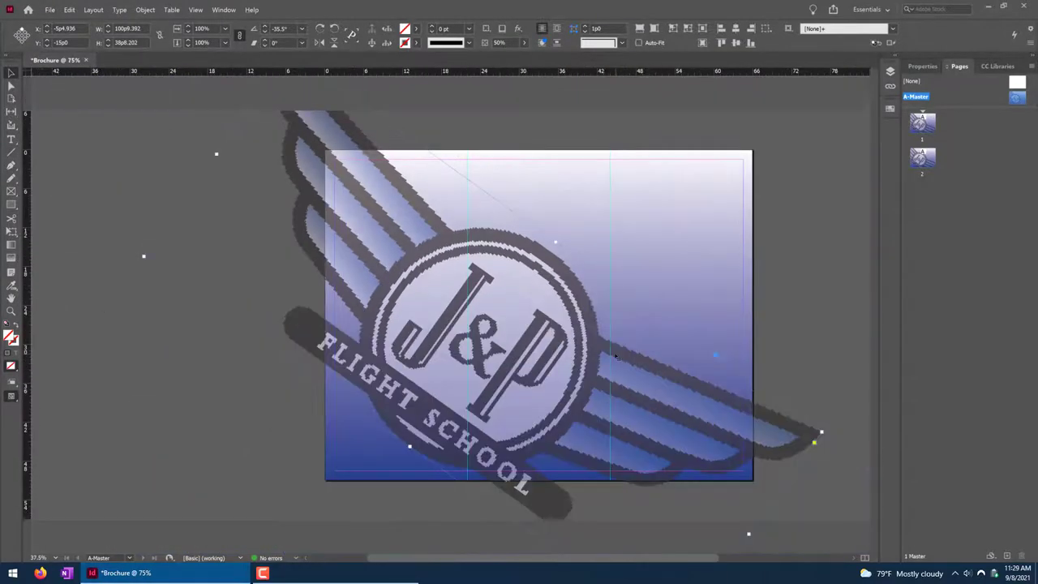
left_click(166, 183)
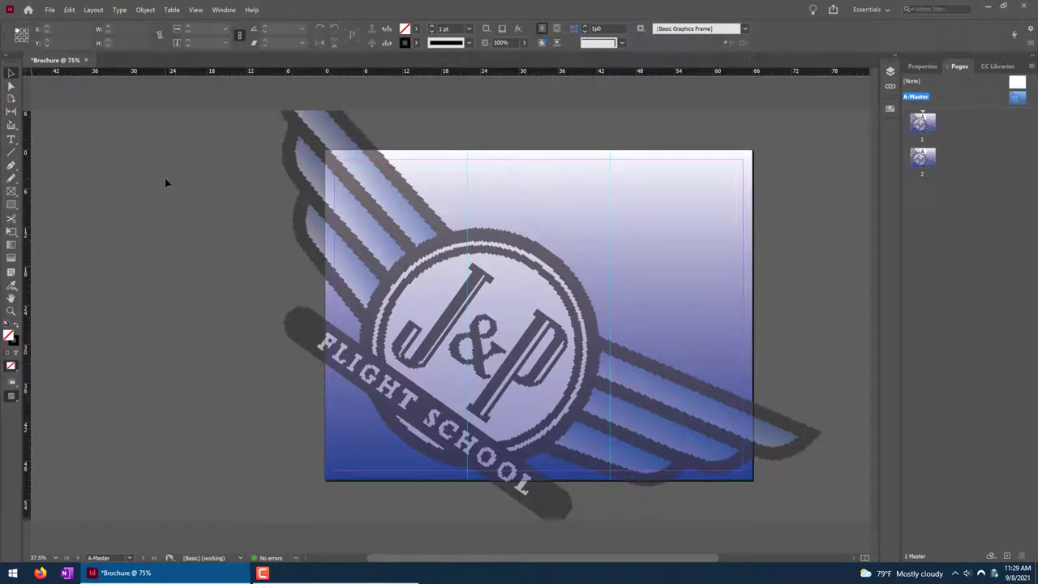
left_click(158, 10)
mouse_move(193, 11)
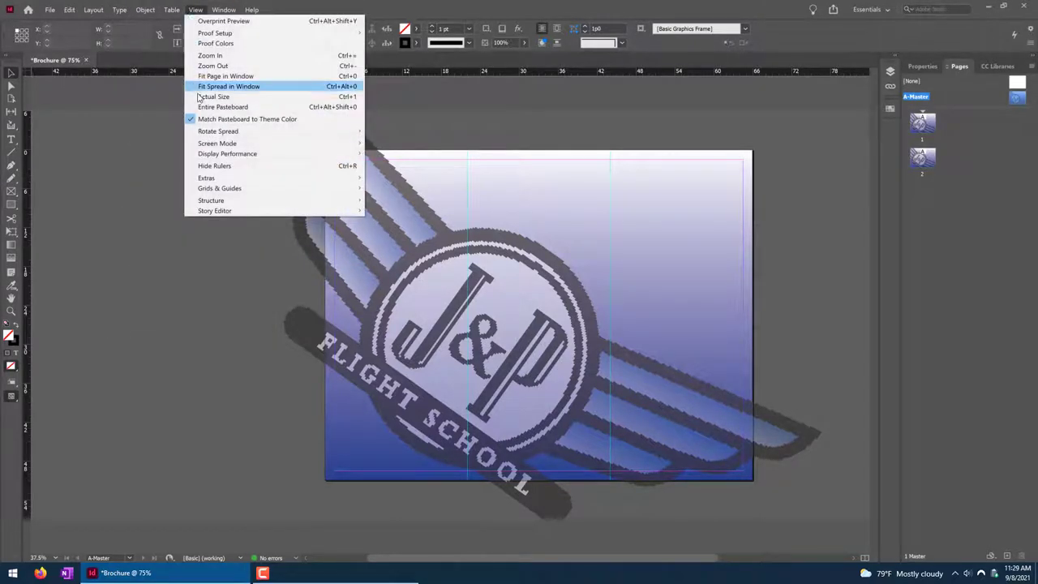
mouse_move(220, 159)
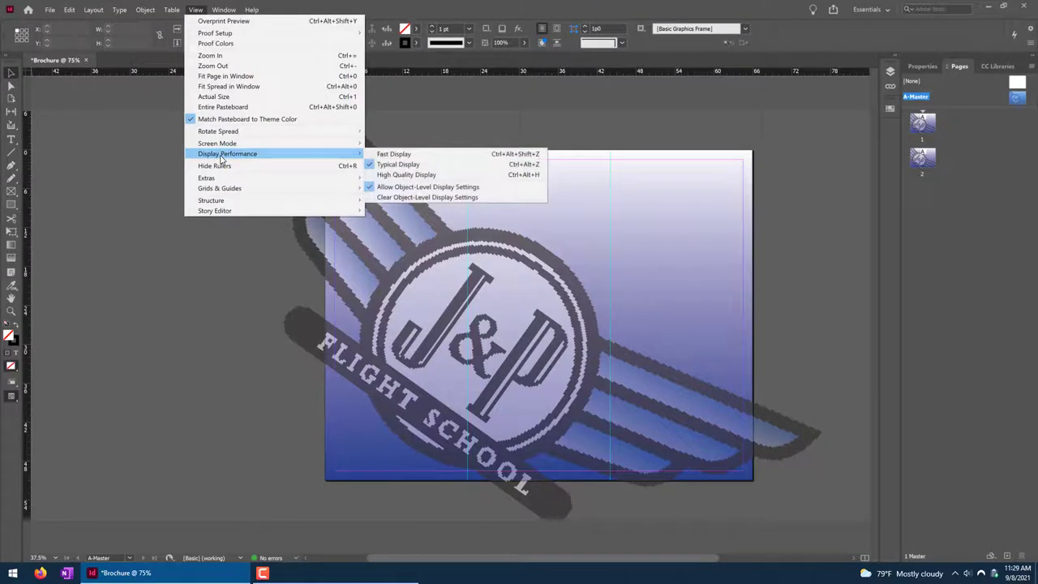
left_click(403, 177)
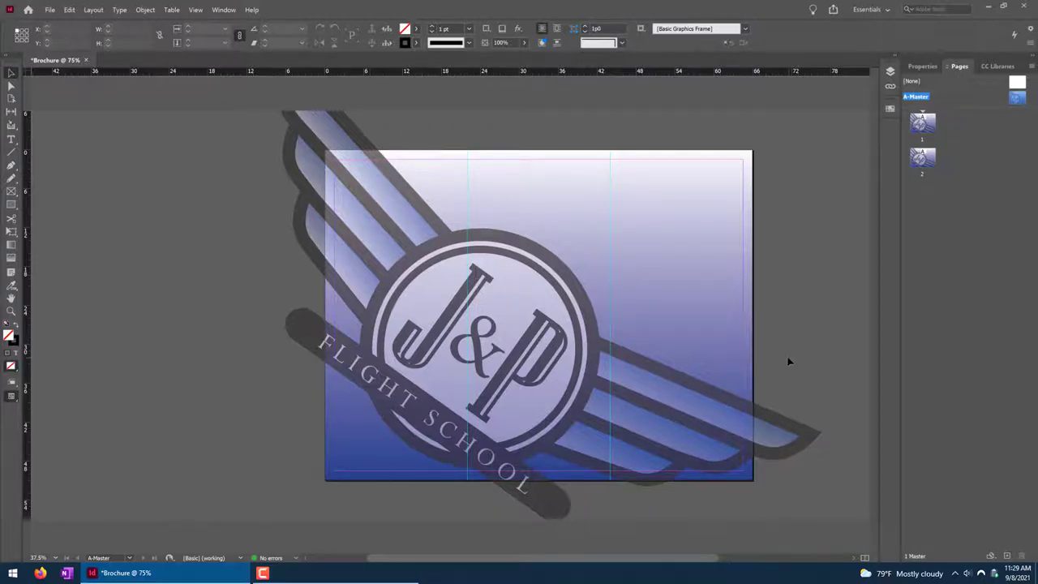
Go from the master to page 1 and examine how the master artwork appears on both document pages.
scroll(788, 361, "right", 5)
scroll(788, 360, "left", 3)
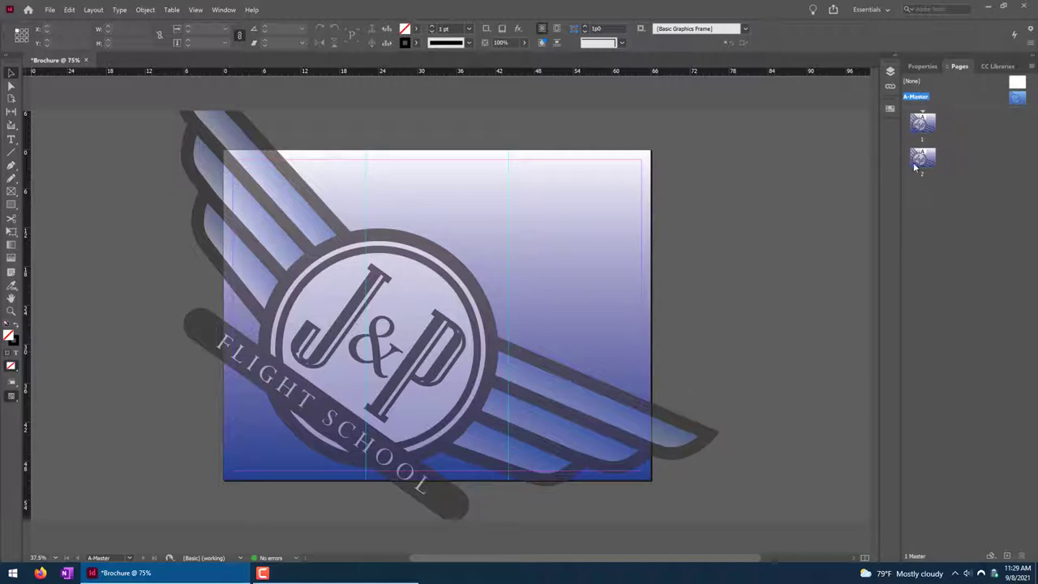
double_click(924, 123)
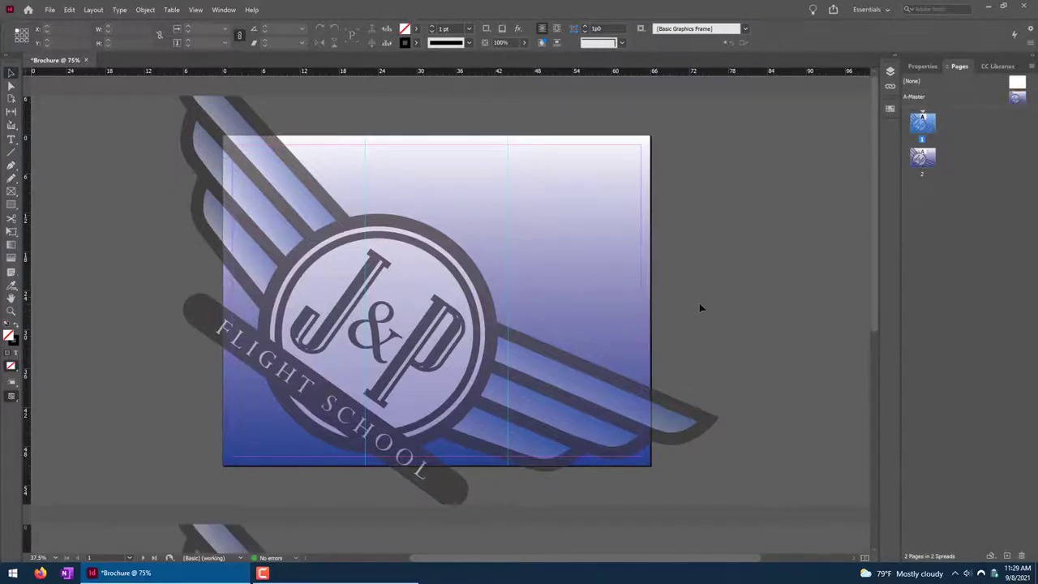
key("ctrl+minus")
key("ctrl+minus")
key("ctrl+equal")
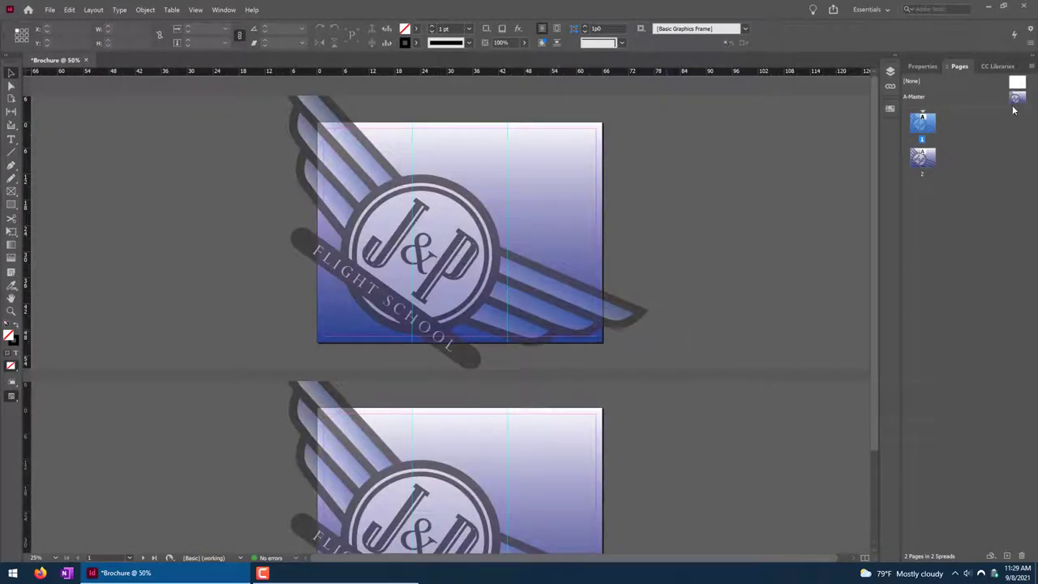
key("ctrl+minus")
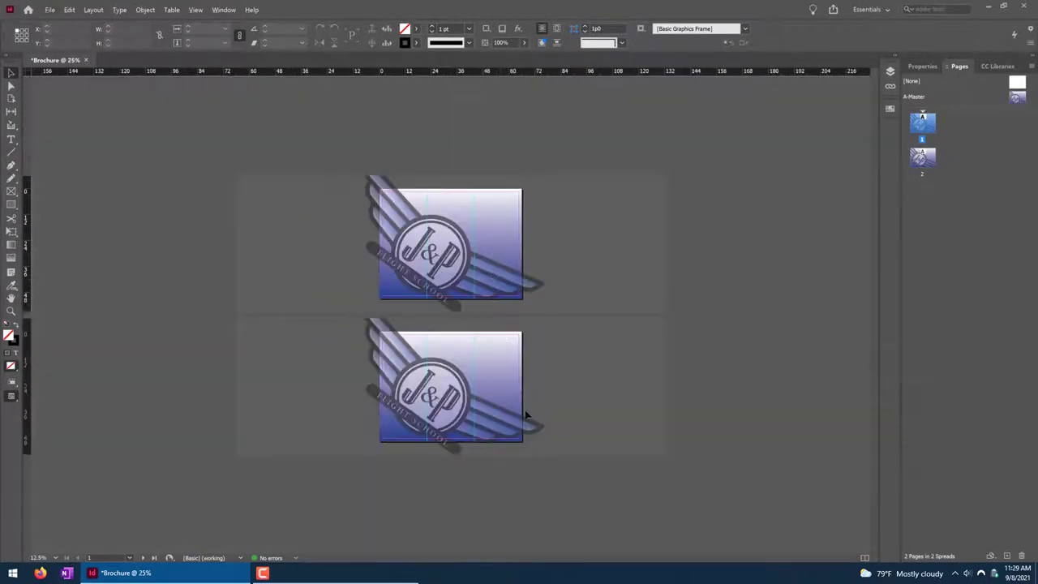
left_click(442, 380)
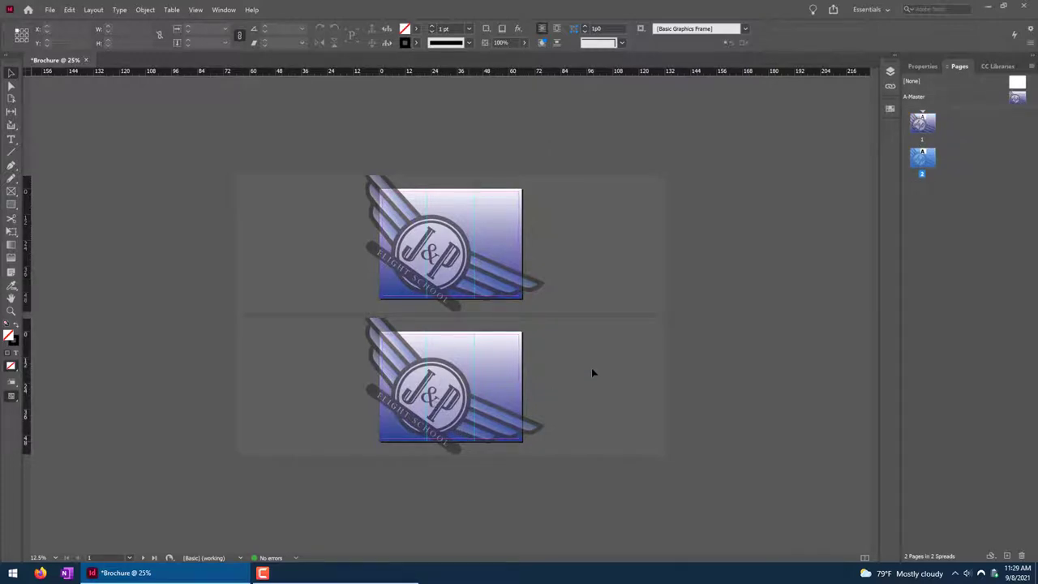
Shift the logo on A-Master slightly left and up, and return to page 1.
double_click(1016, 98)
left_click_drag(421, 323, 438, 326)
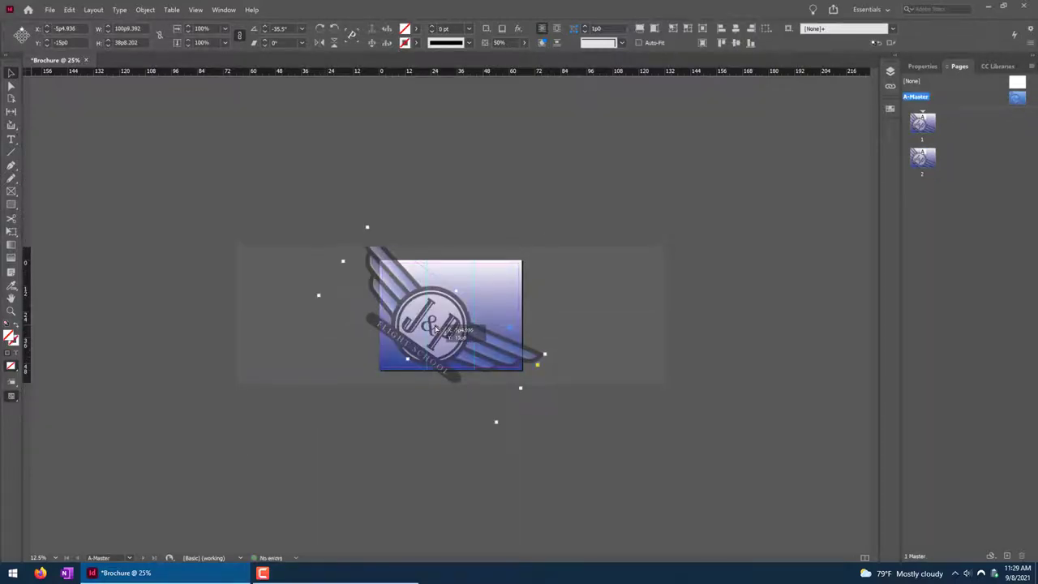
key("Left")
key("Up")
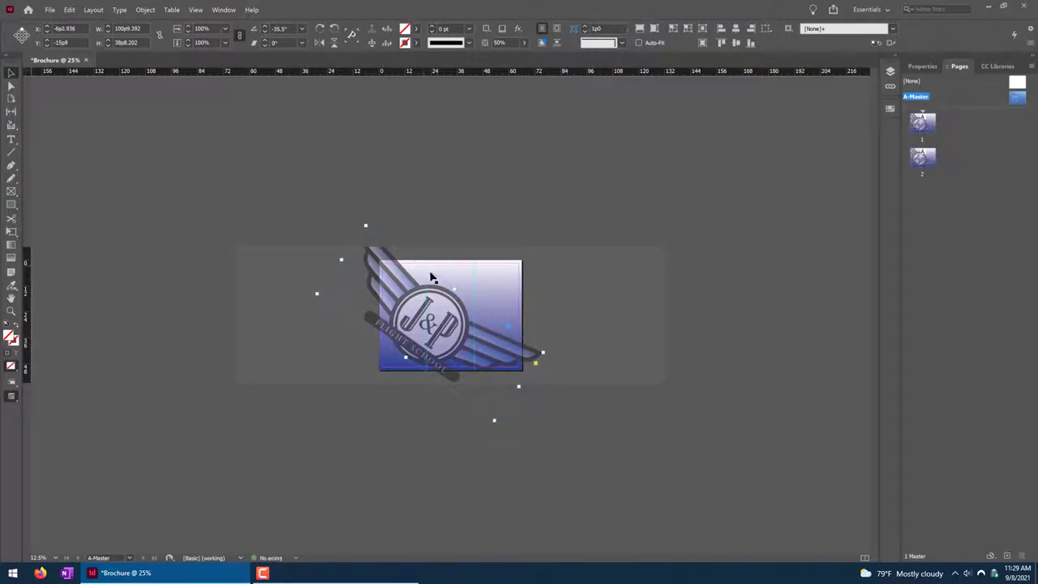
double_click(922, 121)
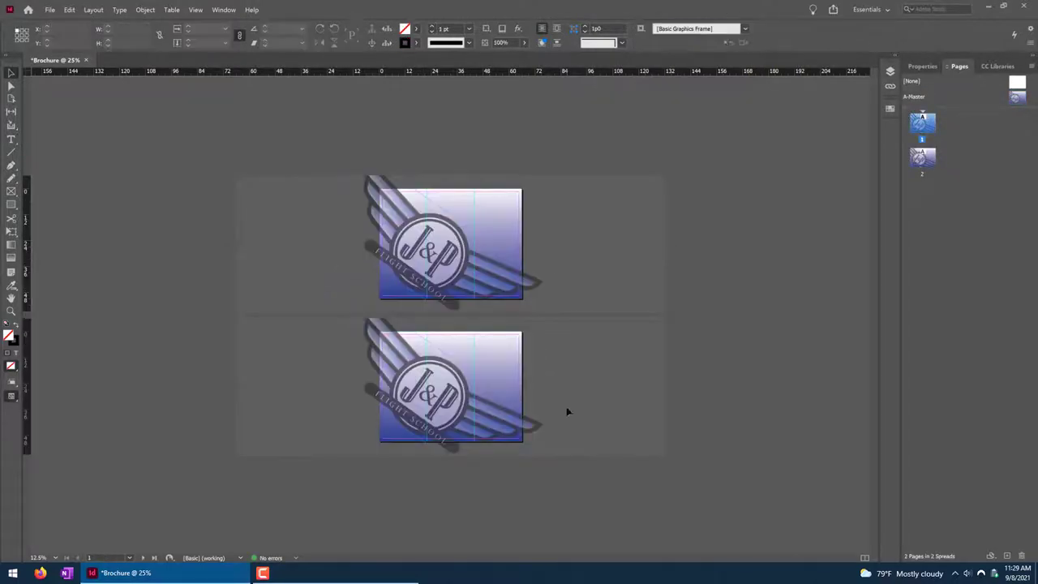
Add a text frame reading "COVER" on the pasteboard above the right-hand panel of page 1.
key("ctrl+equal")
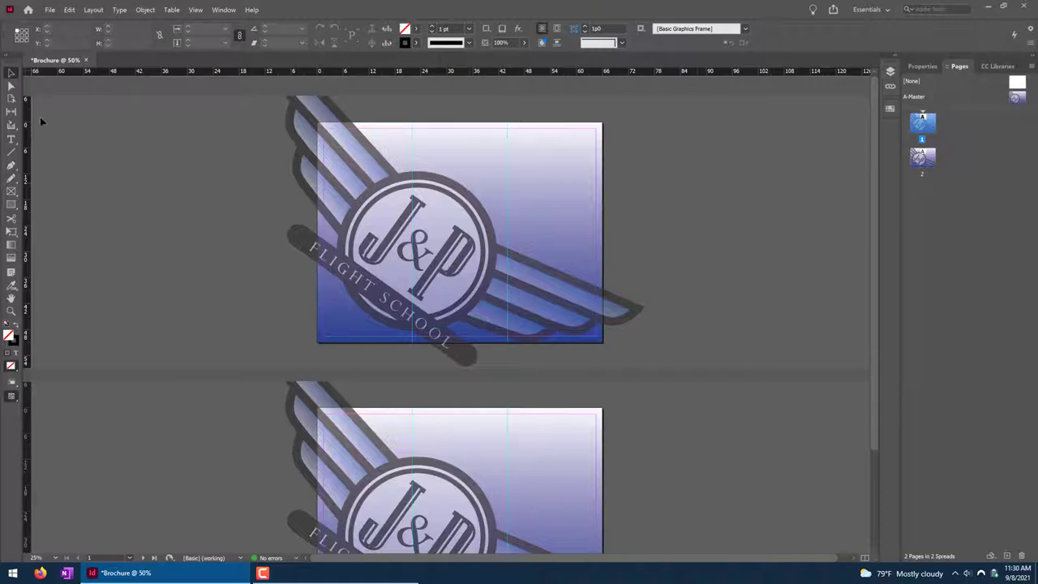
key("t")
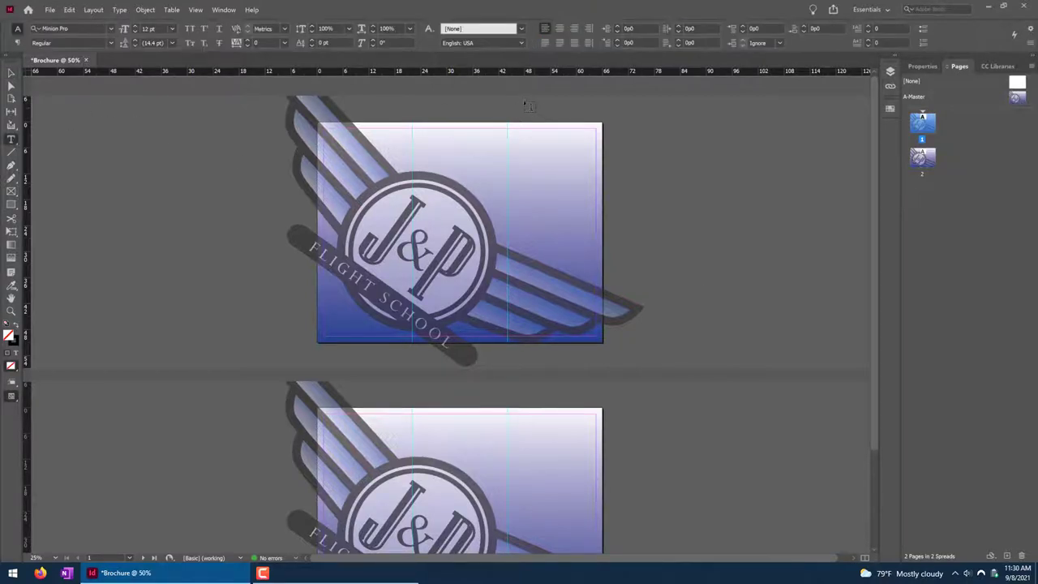
left_click_drag(526, 105, 589, 116)
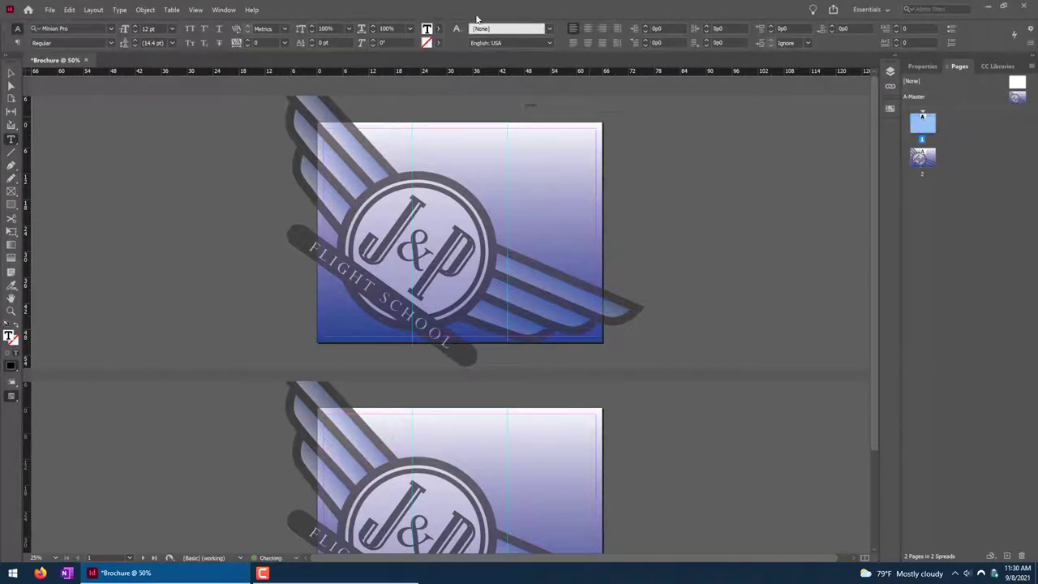
Add a text frame about 17p5 wide reading "Back Cover" on the pasteboard above the middle panel of page 1.
scroll(558, 147, "up", 1)
left_click_drag(558, 148, 627, 138)
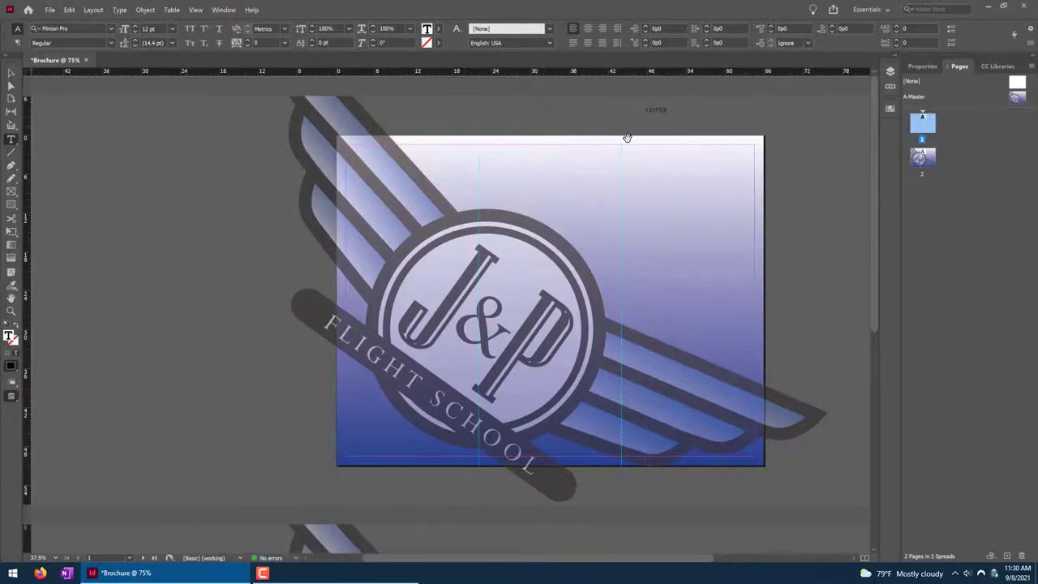
scroll(627, 137, "up", 3)
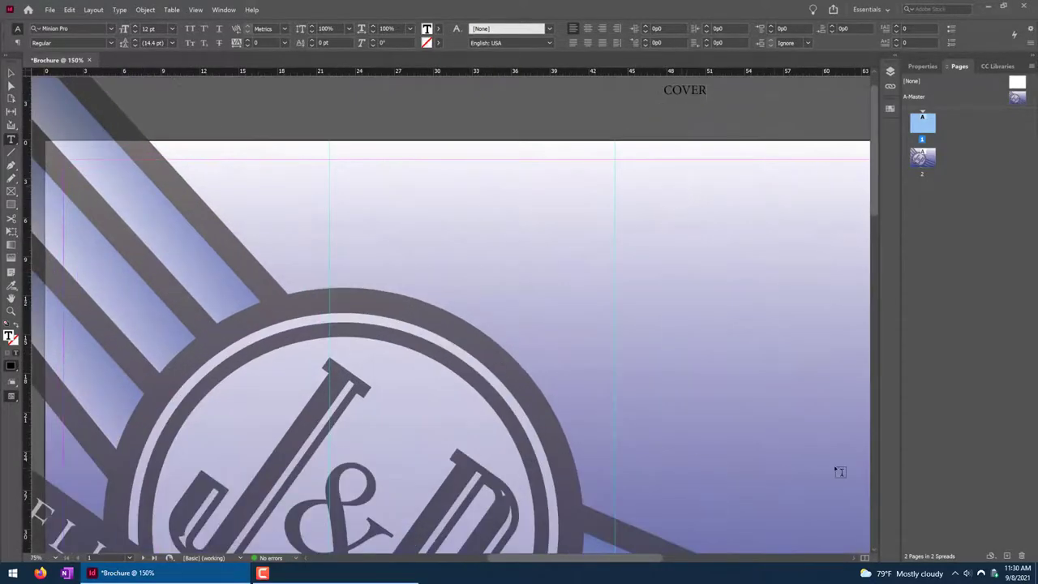
scroll(686, 250, "down", 1)
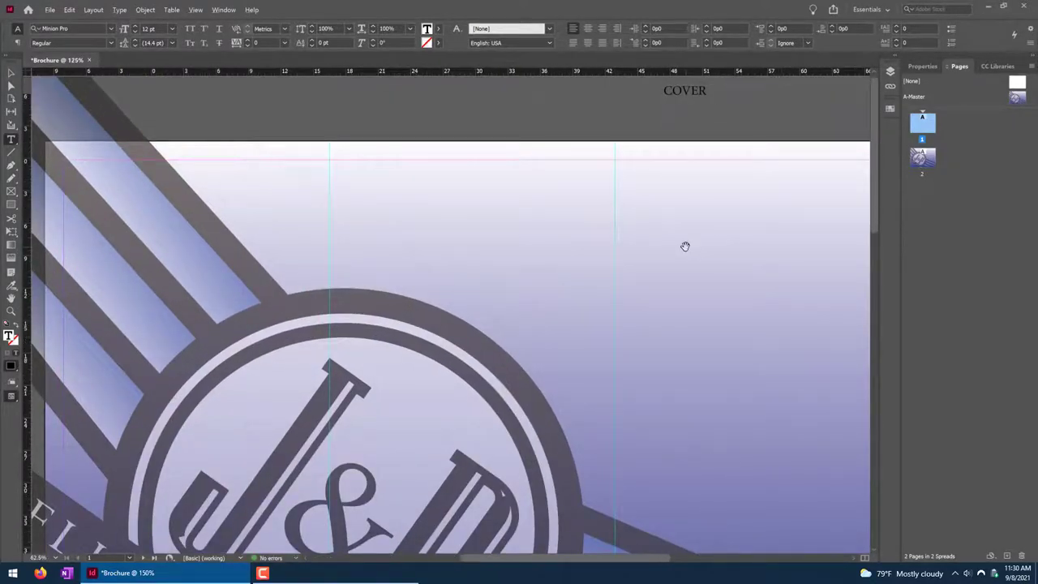
scroll(685, 246, "down", 1)
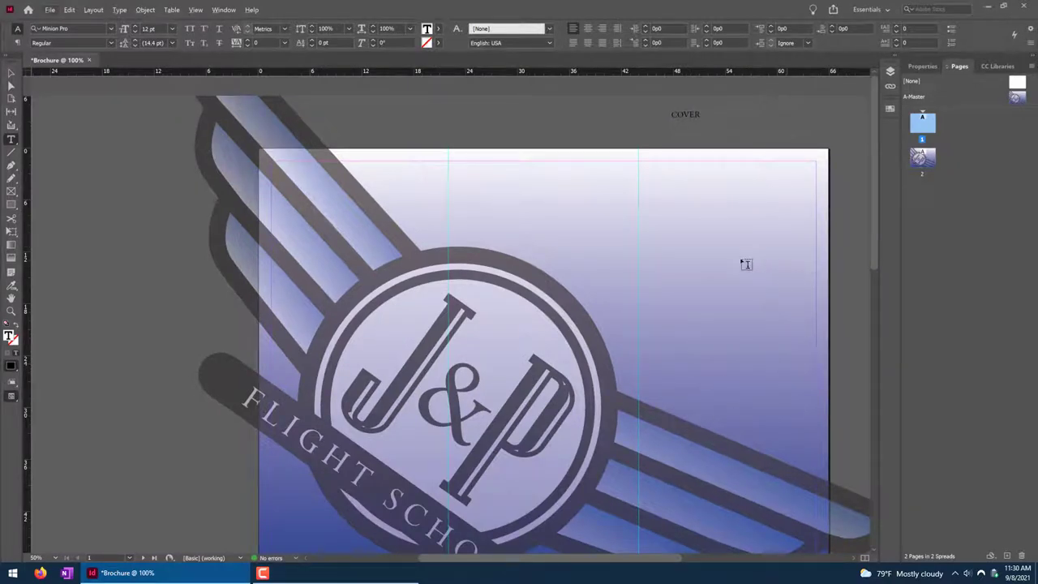
left_click_drag(469, 108, 621, 138)
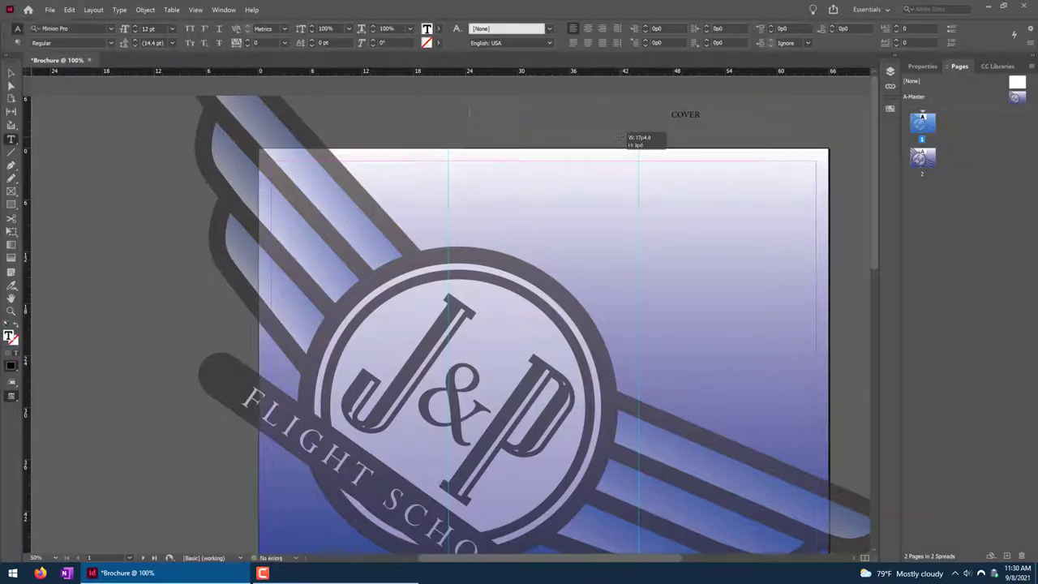
type("Back Cover")
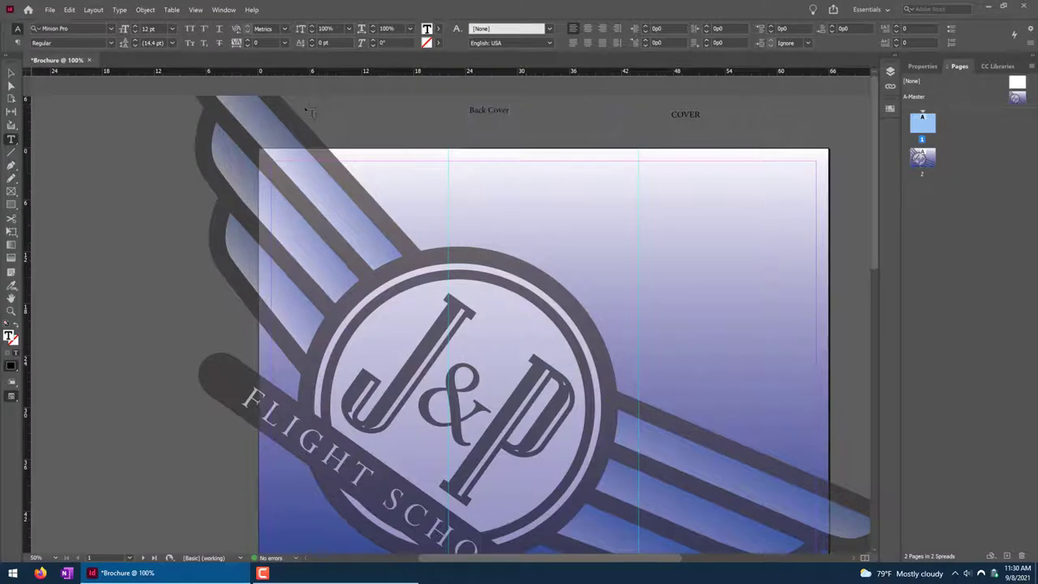
Add a text frame about 12p11 wide reading "Inner Flap" above the left-hand panel, and deselect everything.
left_click_drag(805, 109, 423, 134)
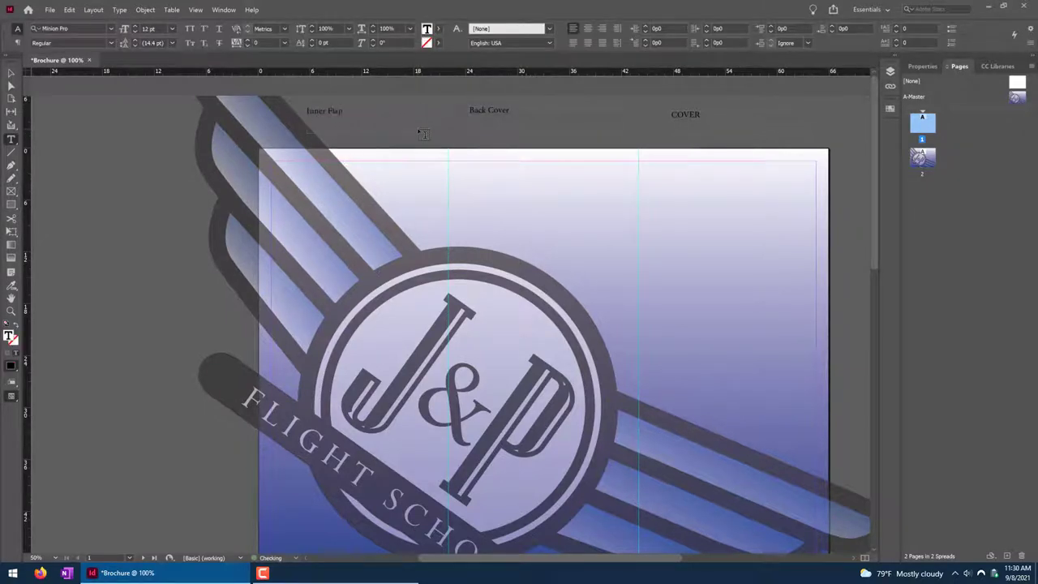
left_click(12, 73)
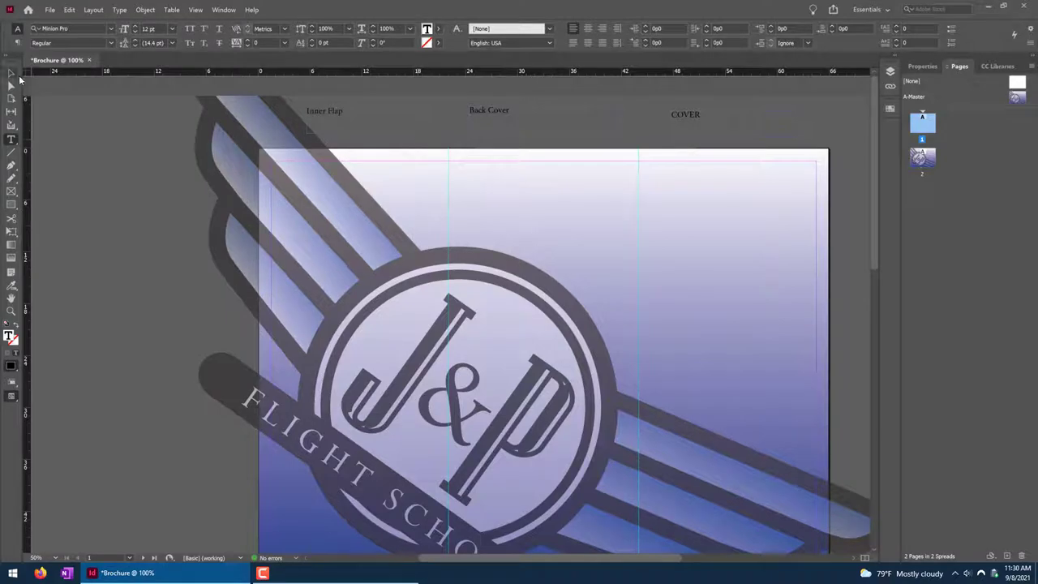
left_click(104, 224)
Examine page 2 and review which page 1 panels the Cover, Back Cover and Inner Flap labels mark.
scroll(362, 227, "down", 5)
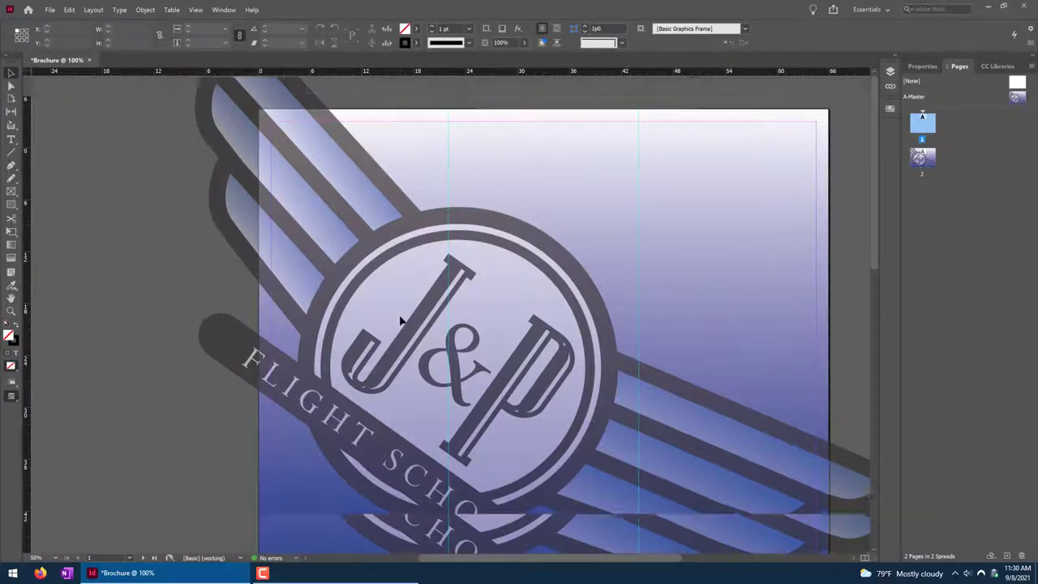
scroll(401, 321, "down", 6)
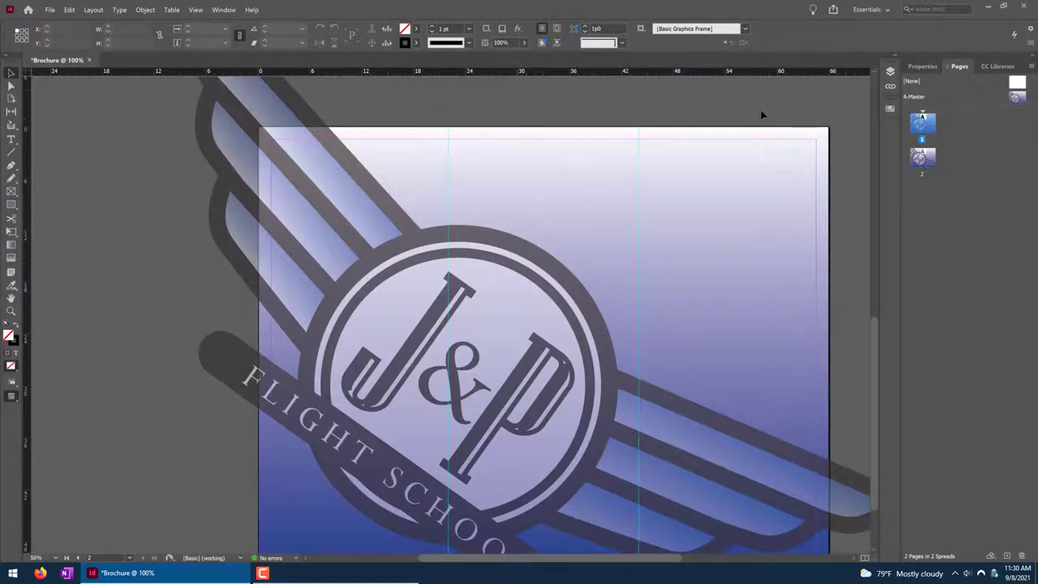
scroll(702, 206, "up", 11)
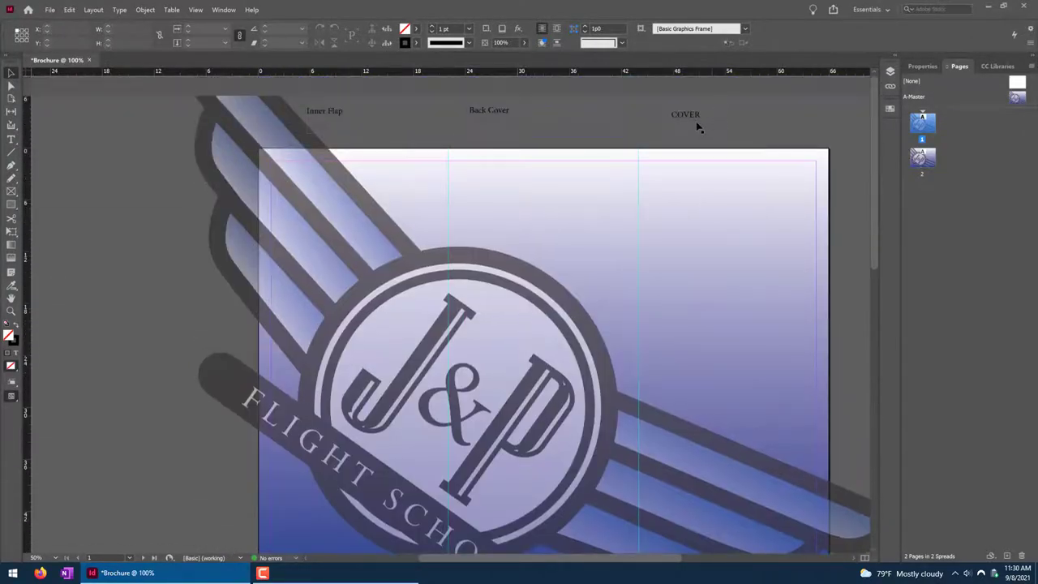
left_click(694, 118)
left_click(489, 111)
left_click(332, 113)
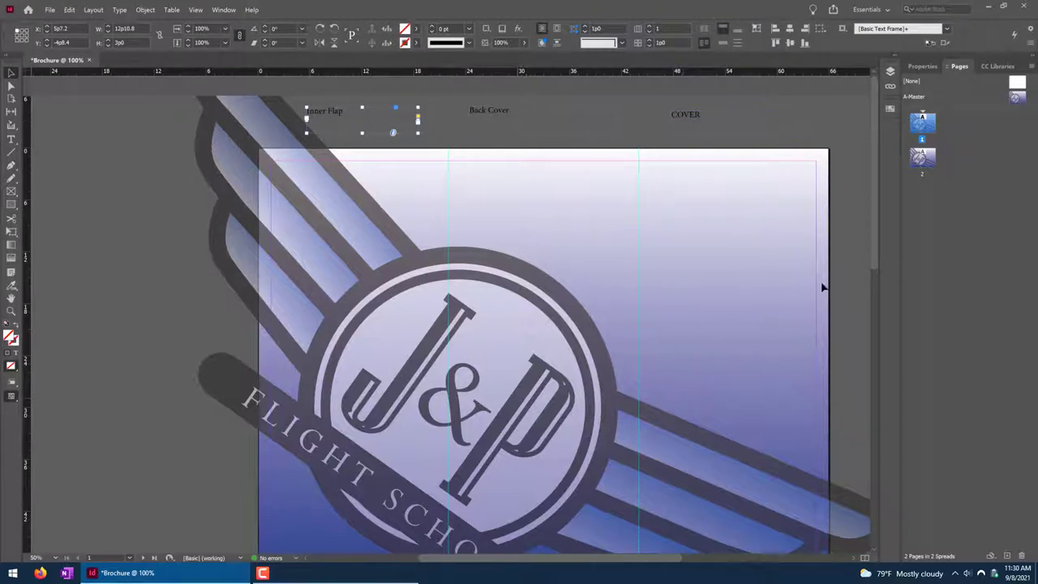
scroll(643, 239, "right", 3)
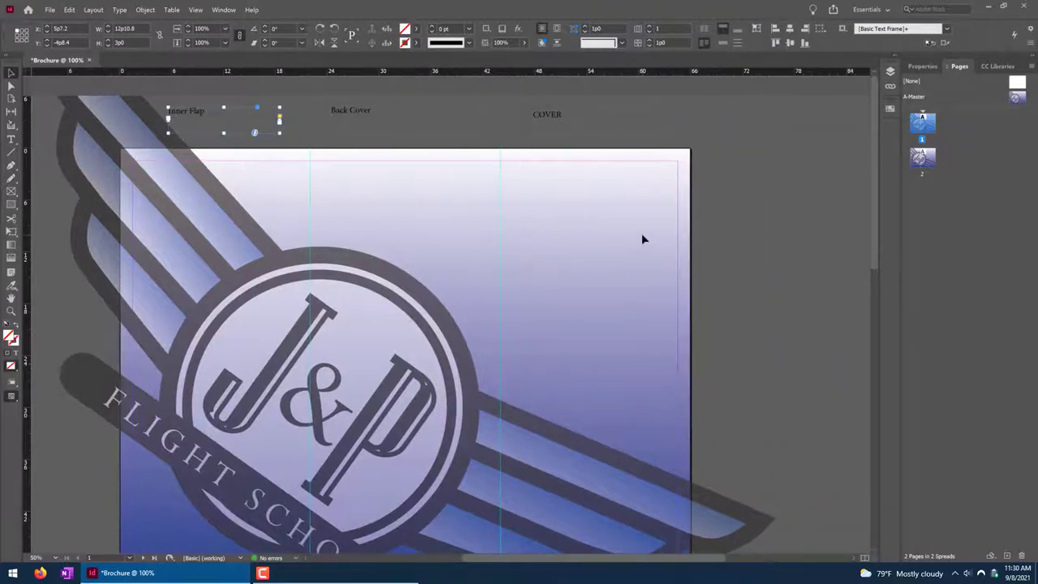
scroll(643, 239, "down", 1)
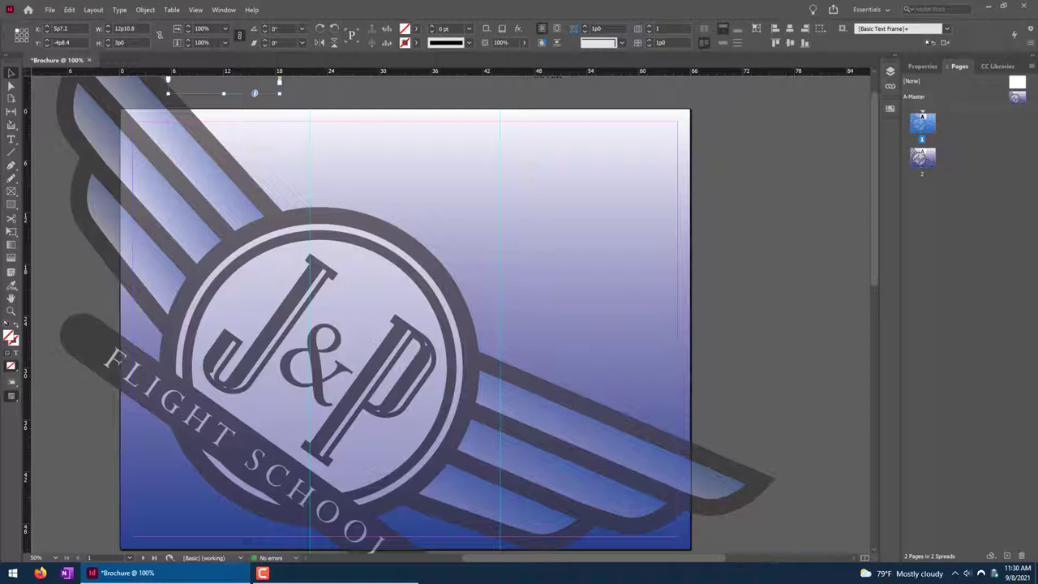
scroll(629, 181, "up", 1)
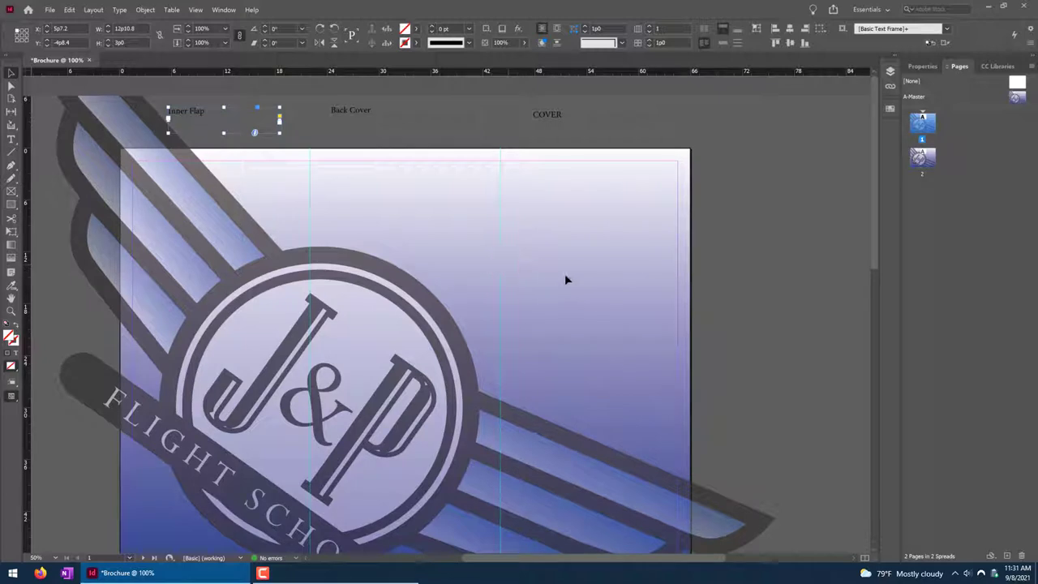
scroll(565, 280, "down", 1)
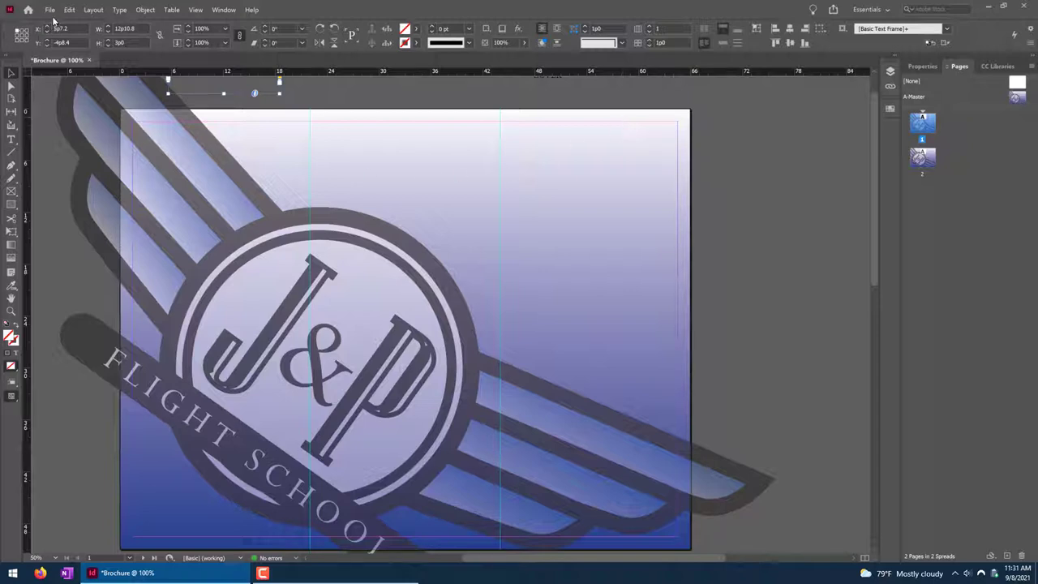
Place JPLogo.ai with a transparent background and bounding-box crop near the top of the cover panel, about 20p1 wide.
left_click(550, 240)
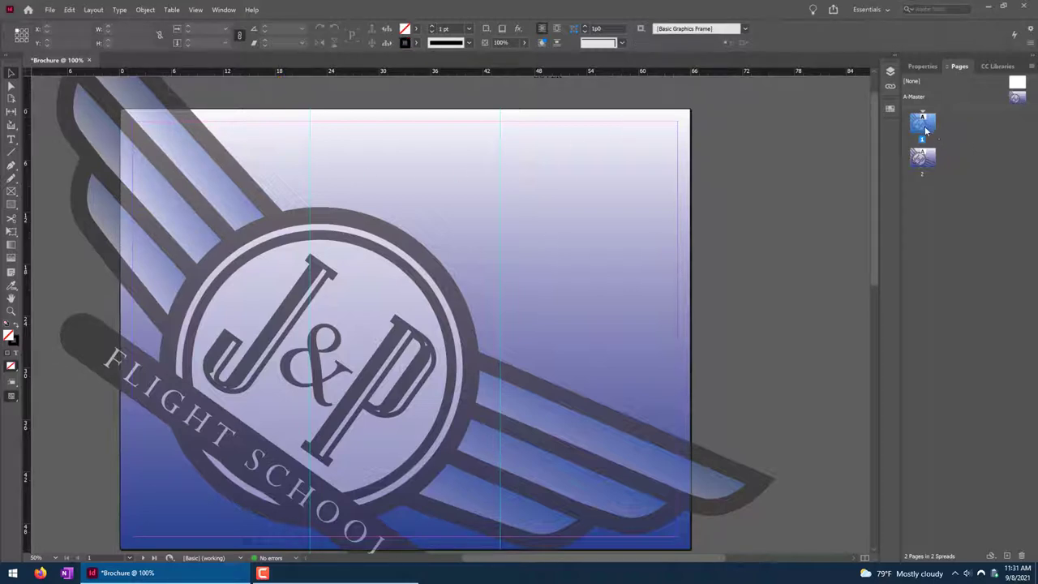
left_click(49, 10)
left_click(80, 138)
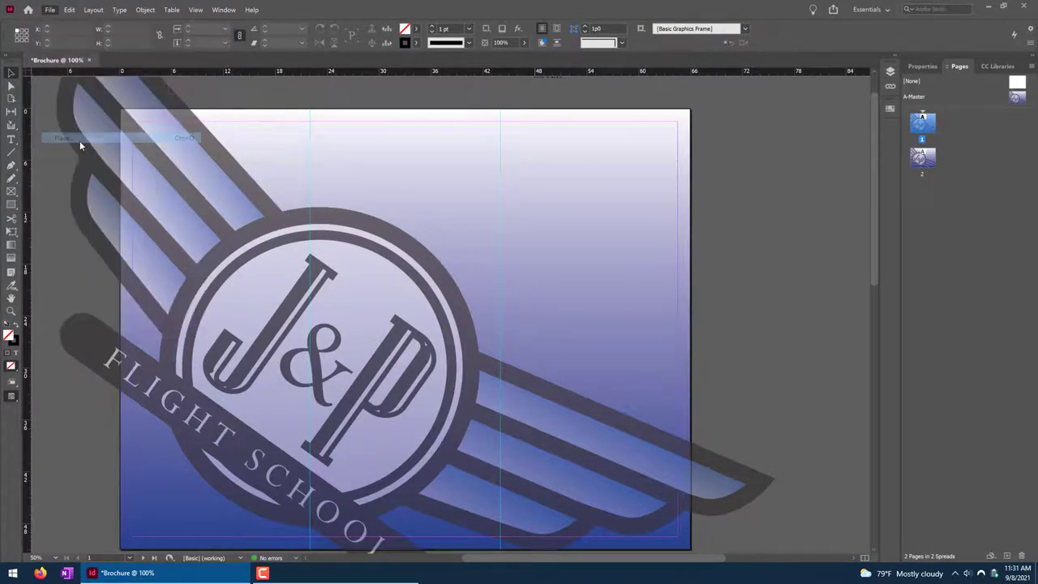
left_click(478, 257)
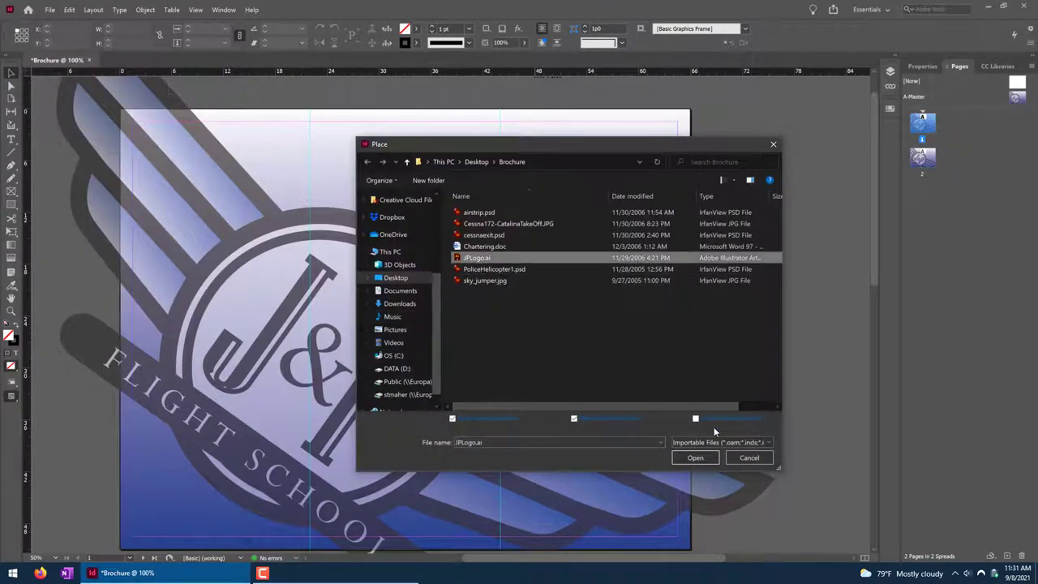
left_click(699, 457)
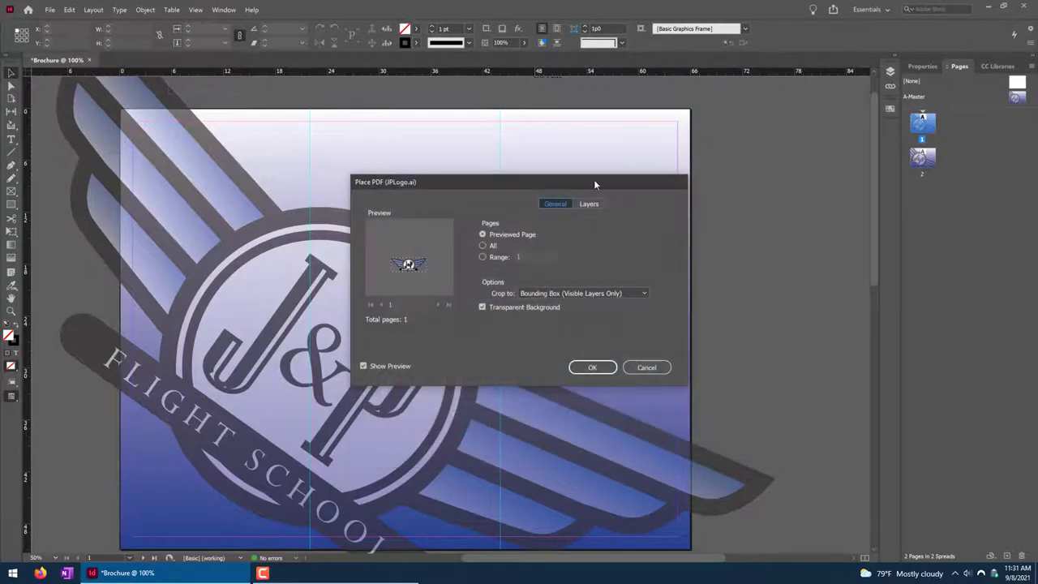
left_click(593, 366)
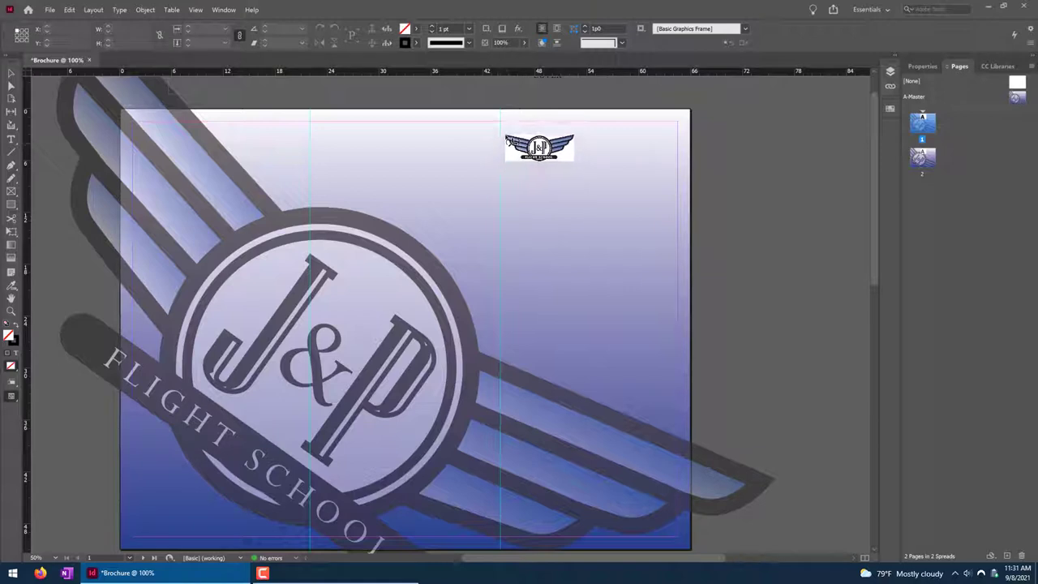
left_click_drag(504, 133, 678, 200)
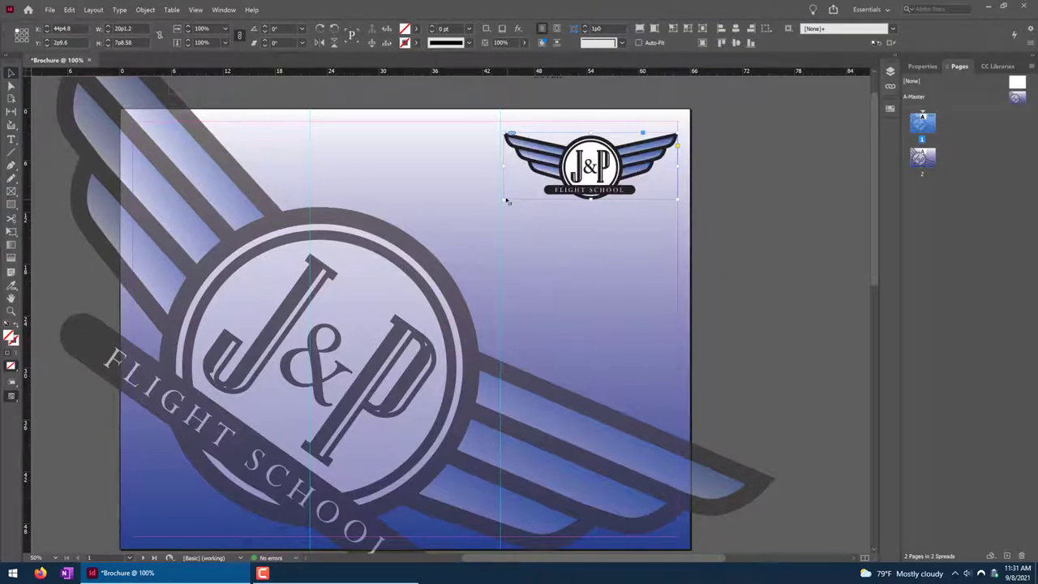
Move the placed logo slightly to the right in the cover panel and select its frame.
left_click_drag(612, 164, 594, 165)
left_click(754, 235)
left_click(592, 165)
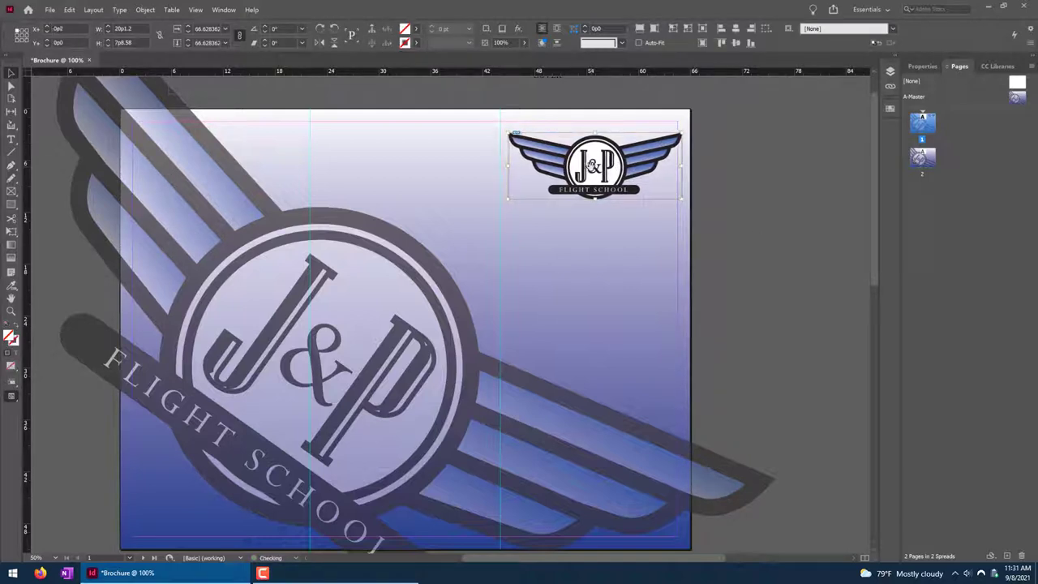
left_click(718, 174)
left_click(634, 138)
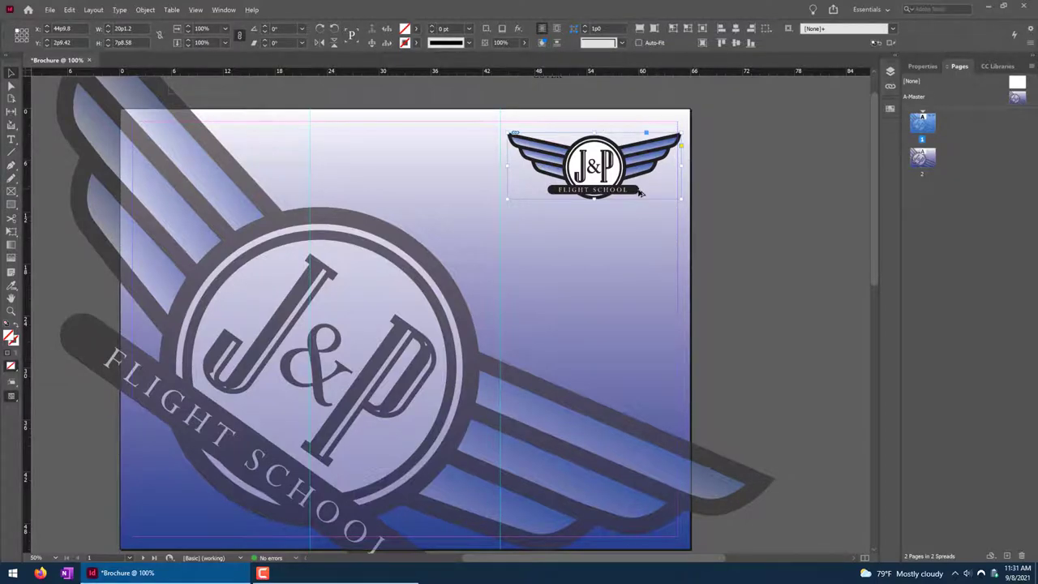
Compare selecting the cover logo's image content with selecting its frame up close, and deselect the logo.
scroll(638, 192, "up", 1, "alt")
scroll(638, 192, "up", 1, "alt")
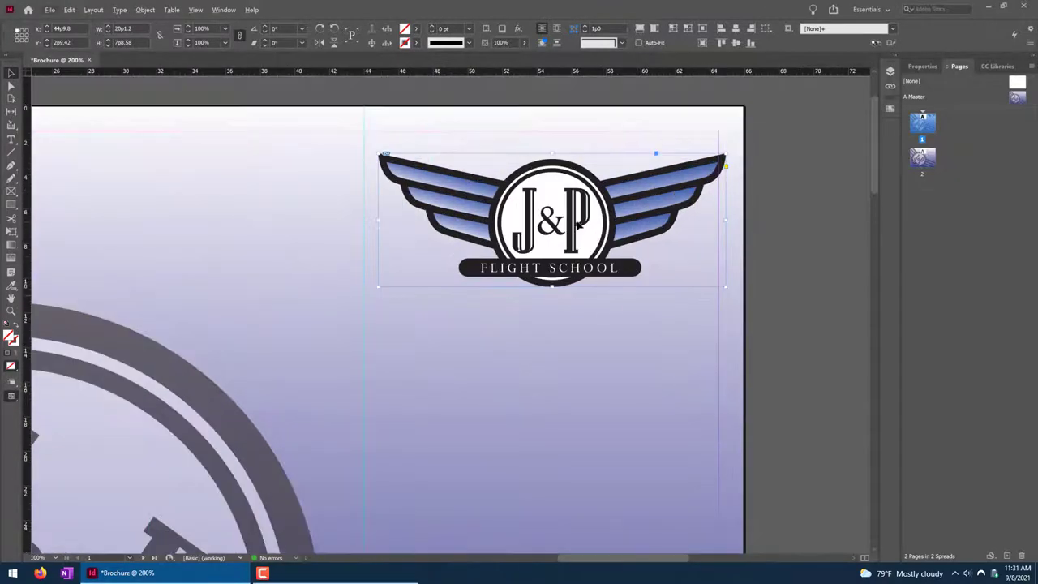
left_click(553, 222)
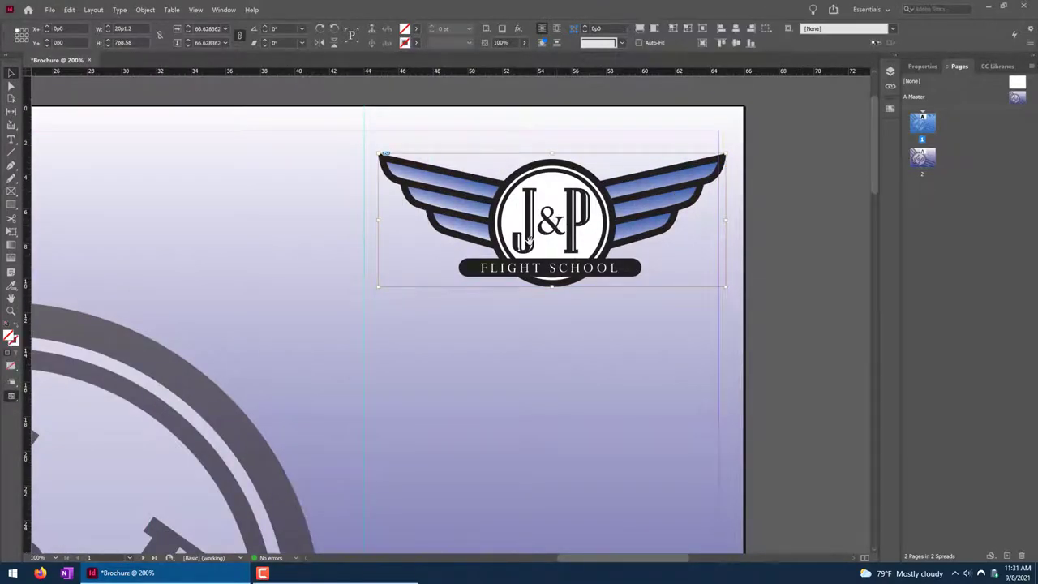
left_click(464, 287)
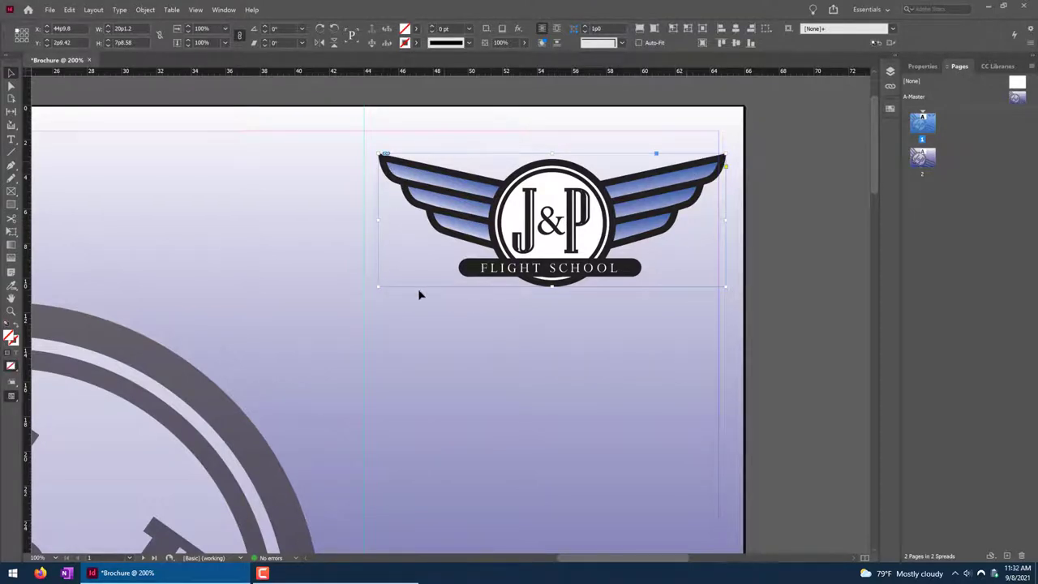
left_click(552, 231)
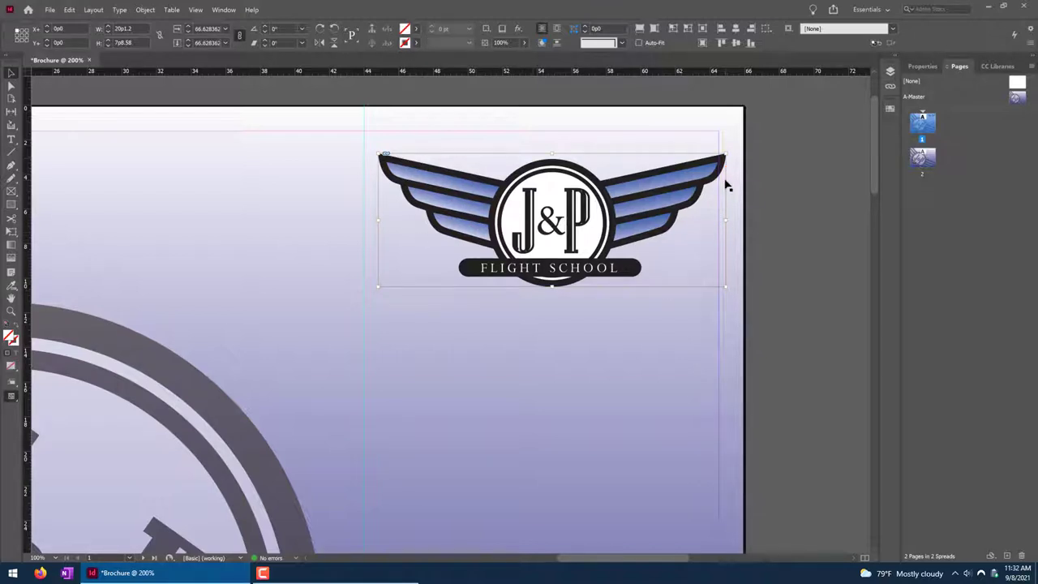
left_click(800, 169)
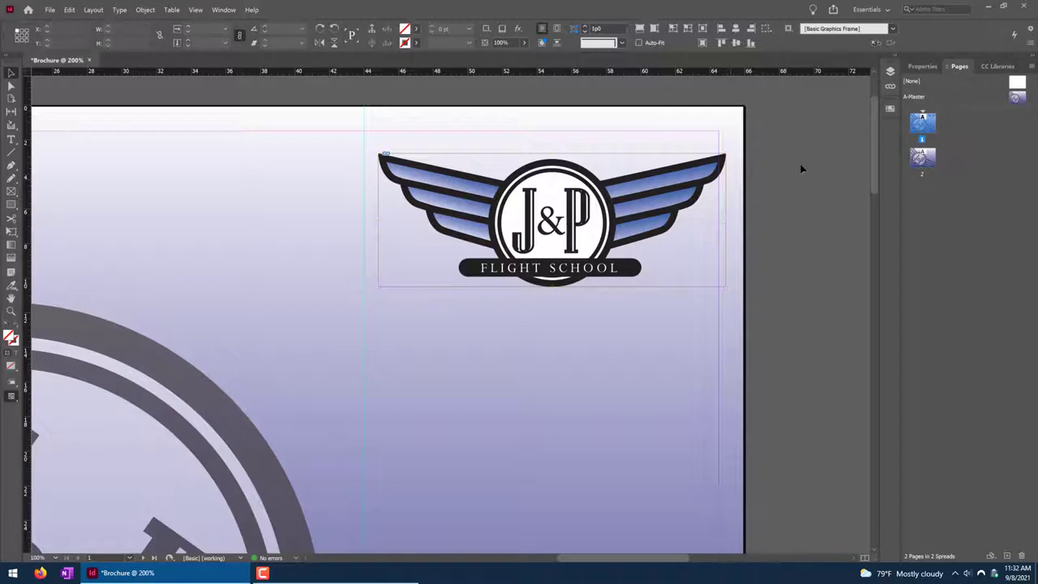
Move the cover logo's frame slightly to about X 44p10.8, Y 2p9, and select the image content inside it.
left_click(634, 156)
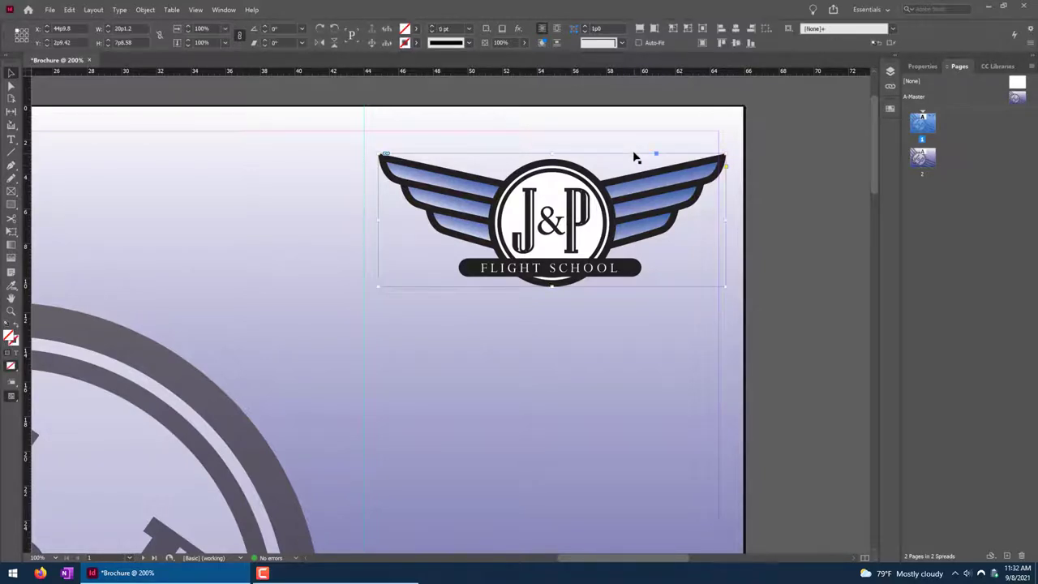
mouse_move(517, 158)
left_mouse_down()
mouse_move(532, 199)
mouse_move(519, 220)
mouse_move(624, 240)
mouse_move(533, 186)
mouse_move(519, 158)
left_mouse_up()
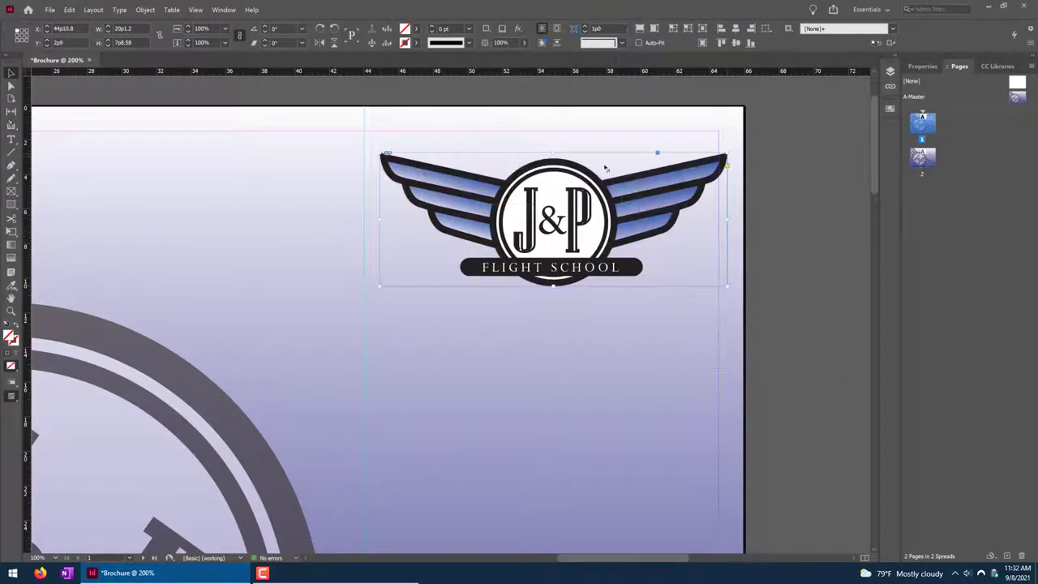
left_click(553, 212)
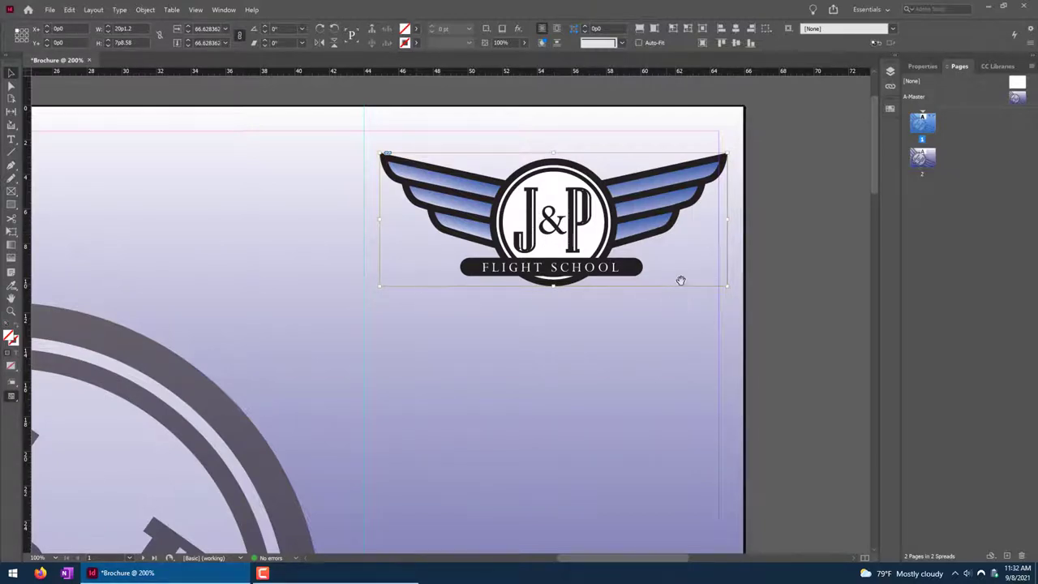
mouse_move(548, 212)
left_mouse_down()
mouse_move(579, 241)
mouse_move(517, 239)
mouse_move(482, 190)
mouse_move(595, 196)
mouse_move(551, 217)
left_mouse_up()
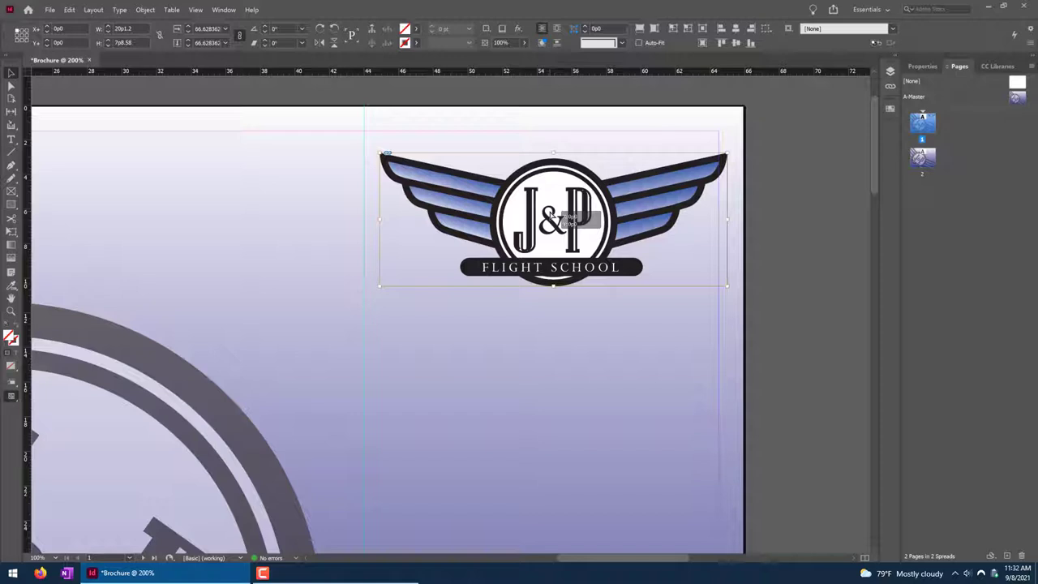
Try shrinking the logo's image content inside its frame, once distorted and once proportionally, and undo both resizes.
left_click_drag(729, 287, 538, 261)
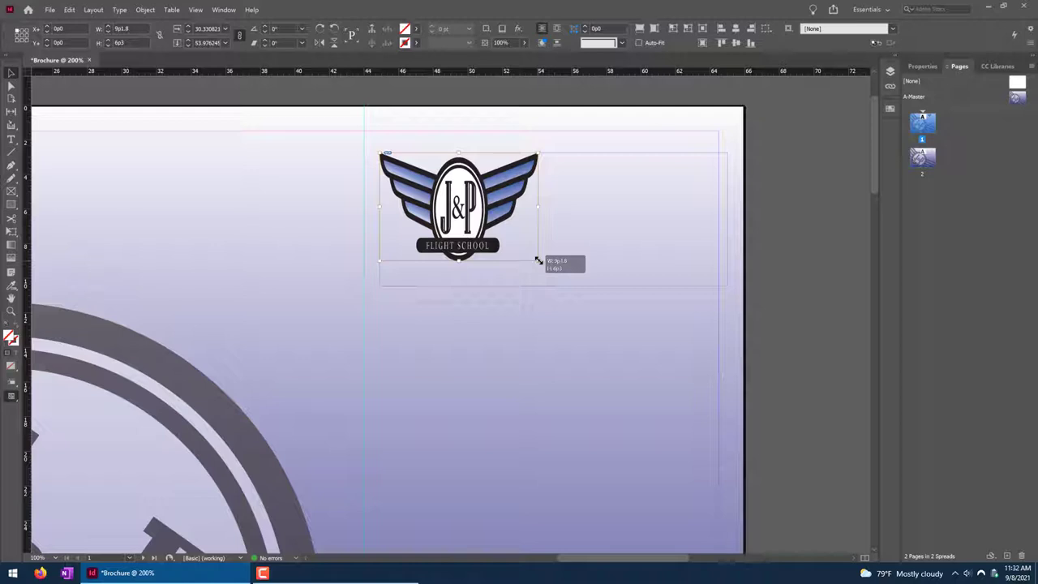
left_click_drag(539, 260, 537, 261)
key("ctrl+z")
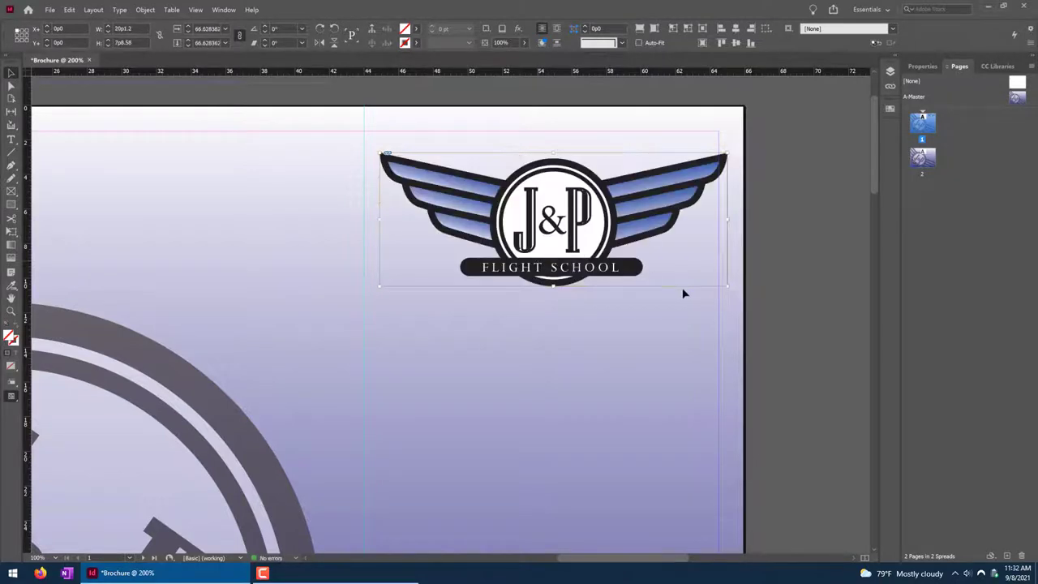
left_click_drag(728, 287, 579, 200)
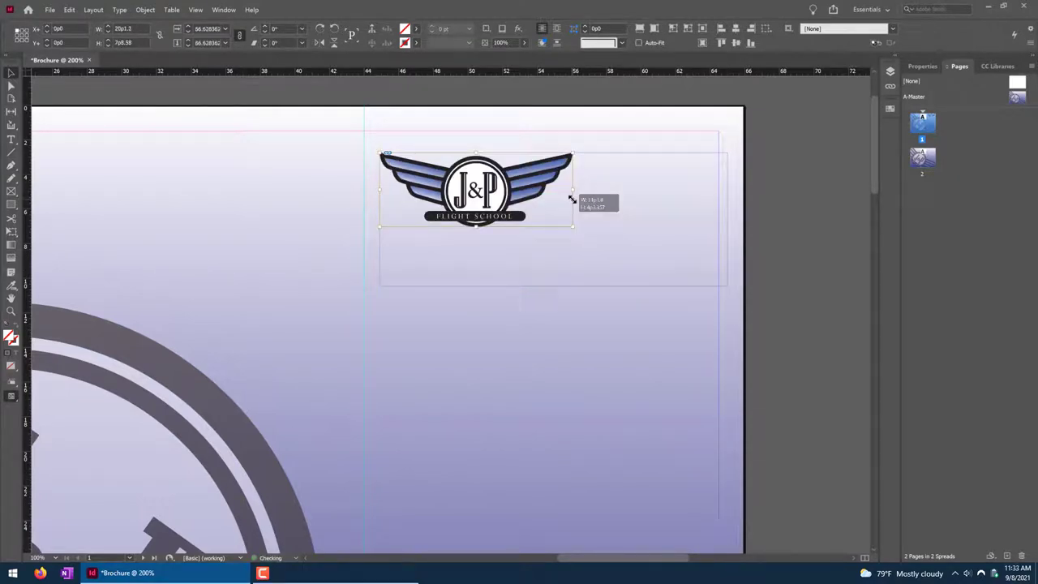
key("ctrl+z")
Try cropping the logo by shrinking only its frame to about 10p8 by 4p1, and restore the original frame size.
left_click(701, 290)
left_click(725, 288)
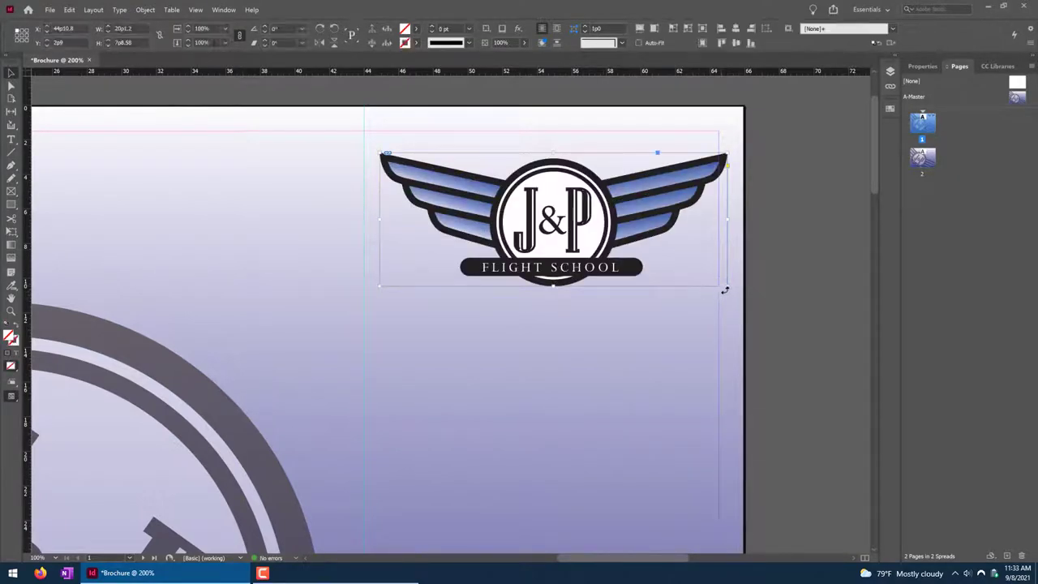
left_click_drag(727, 287, 565, 180)
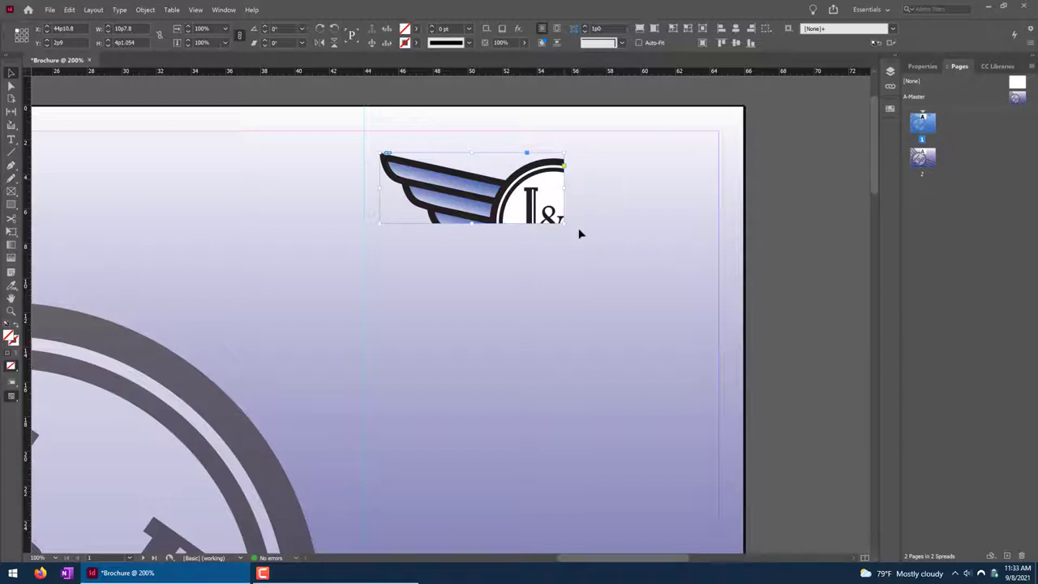
key("ctrl+alt+c")
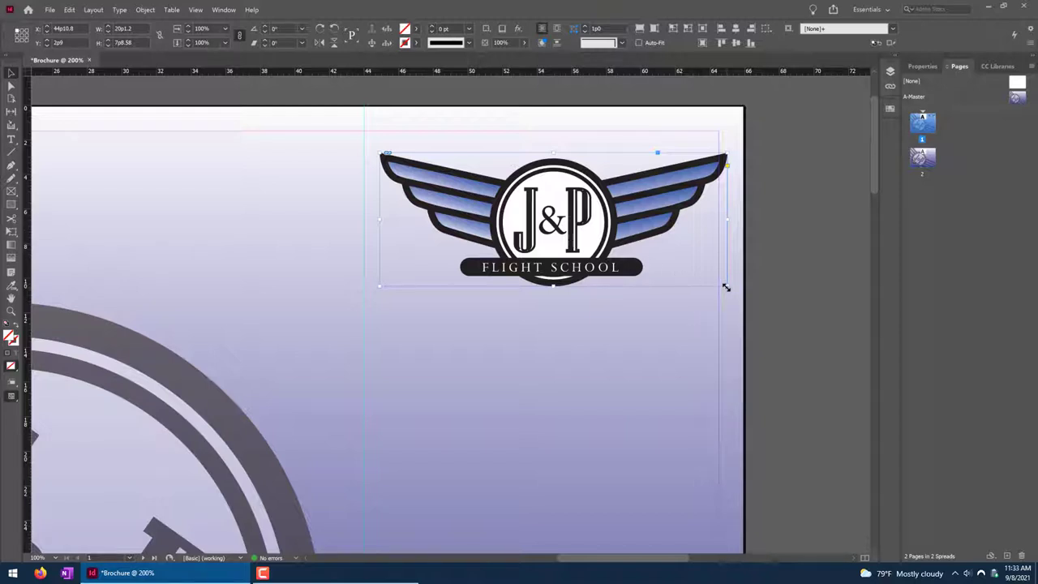
Try fitting the logo proportionally in a frame about 16p1 by 6p2 and filling a frame about 11p8 by 10p10, undoing the fill.
left_click_drag(725, 287, 658, 220)
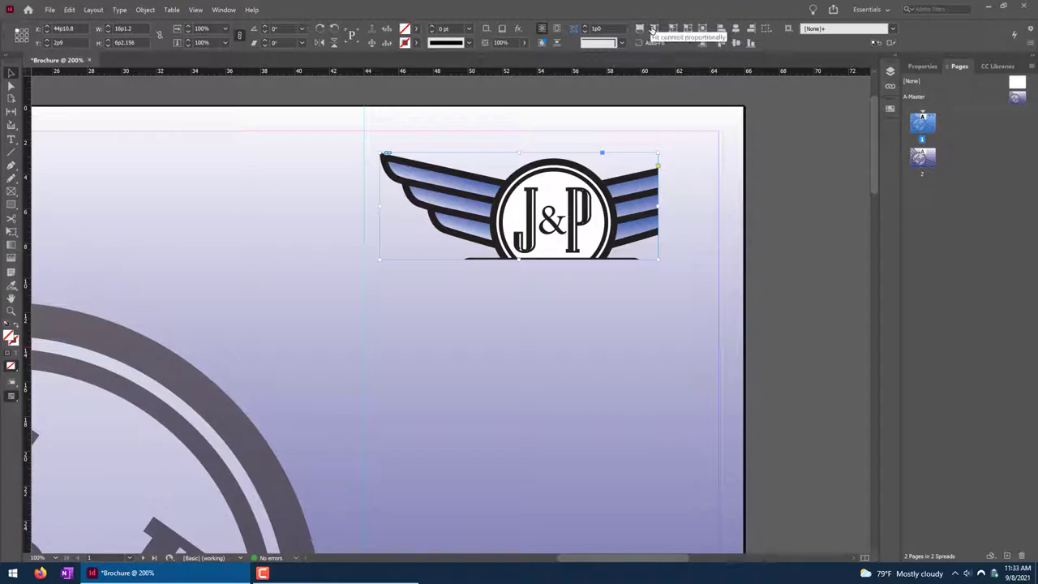
left_click(653, 29)
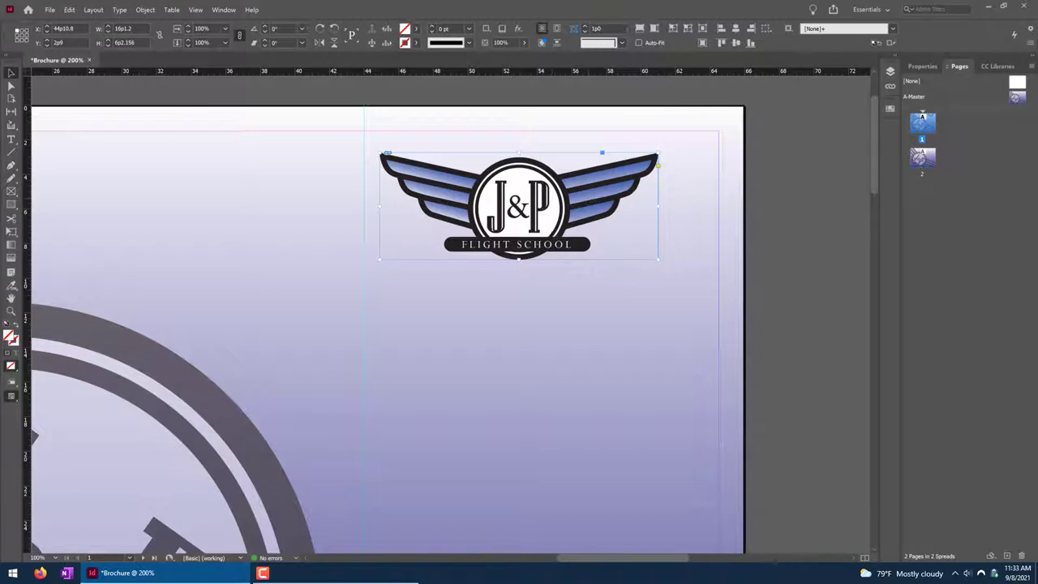
left_click_drag(660, 258, 580, 340)
left_click(638, 34)
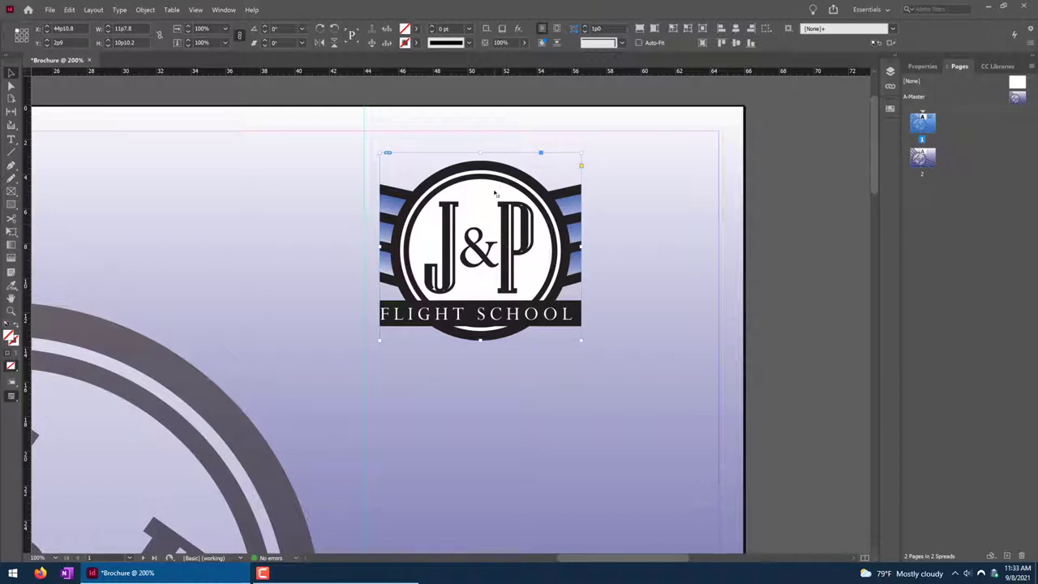
key("ctrl+z")
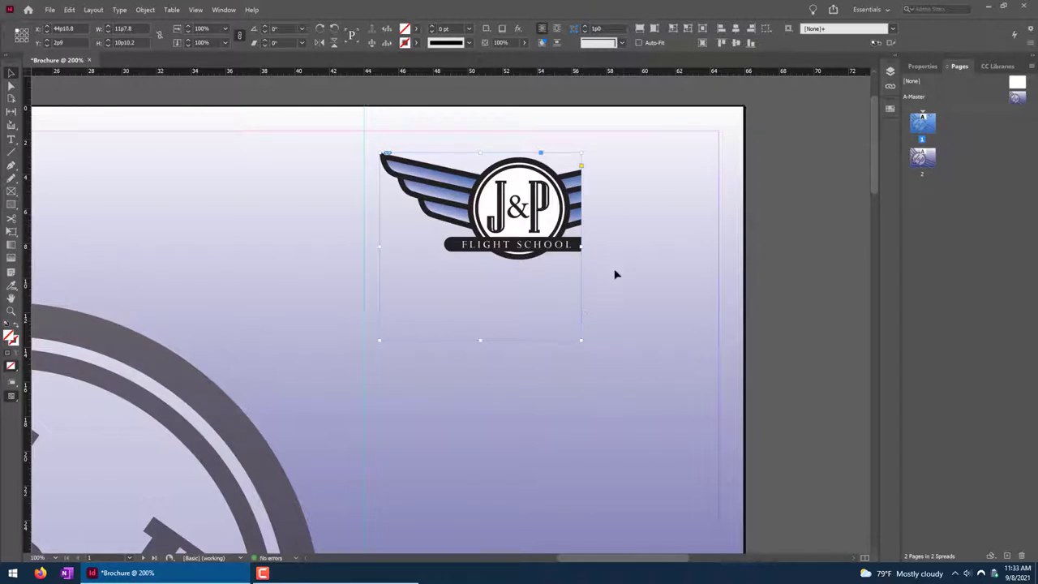
Extend the logo frame to the cover's right margin, fit the content proportionally, and scale both to about 19p4 by 7p7.
left_click_drag(579, 339, 720, 285)
key("ctrl+z")
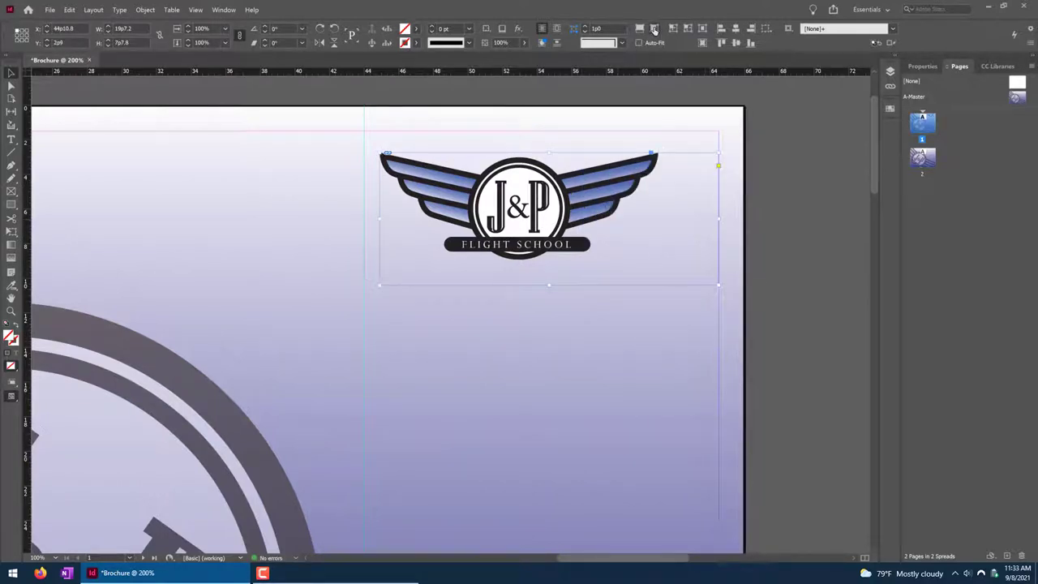
left_click(654, 30)
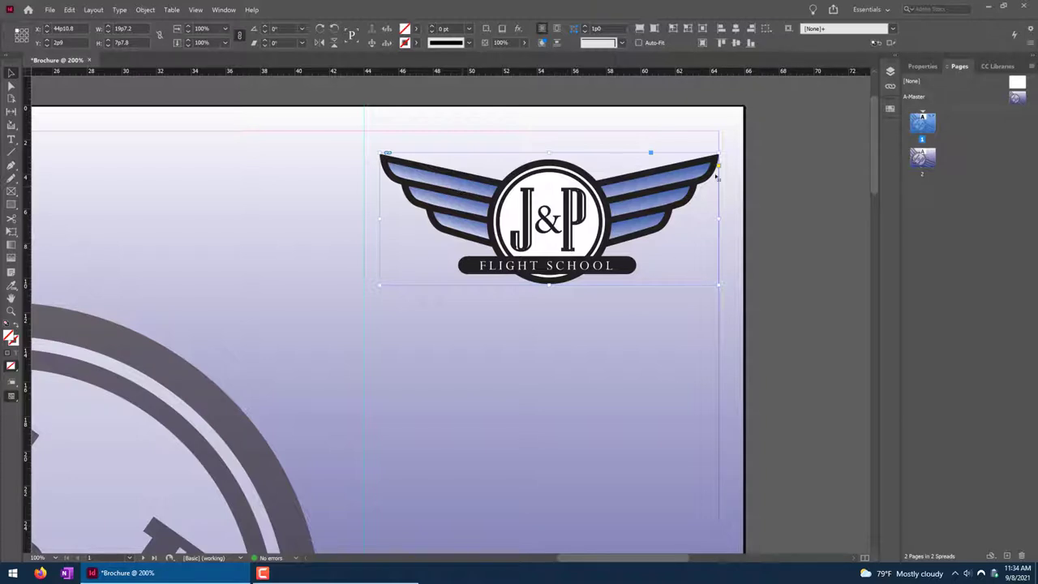
left_click_drag(379, 287, 384, 282)
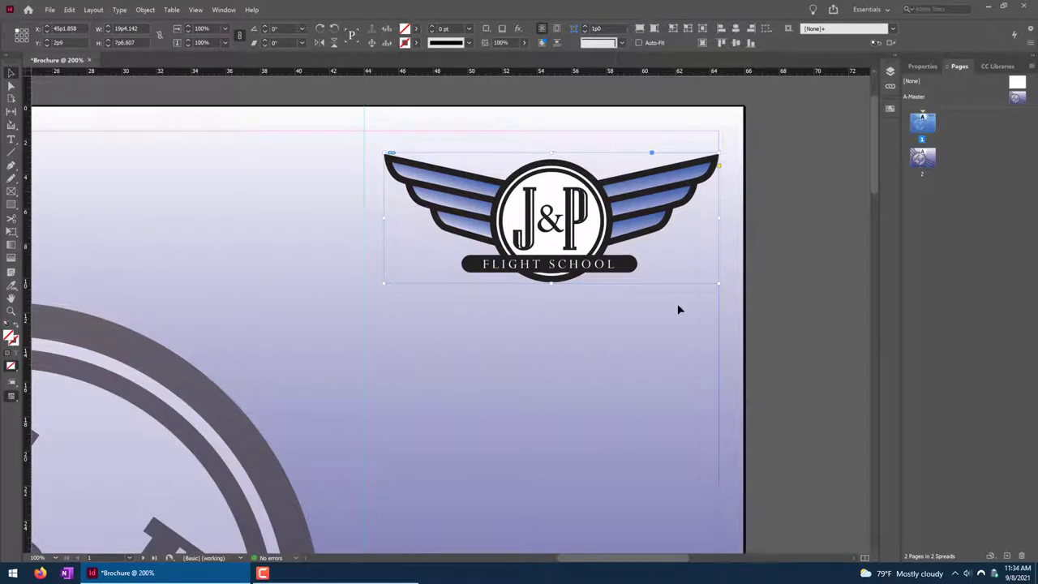
left_click(682, 340)
scroll(682, 340, "down", 2)
scroll(673, 308, "up", 2)
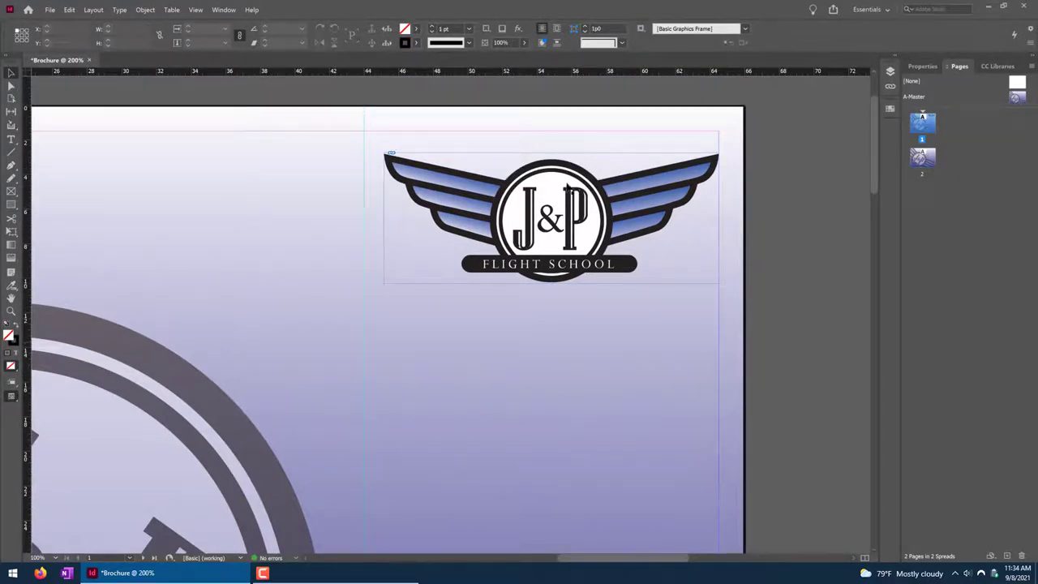
Move the logo straight up to the cover panel's top margin at Y 1p6 and deselect it.
left_click(577, 190)
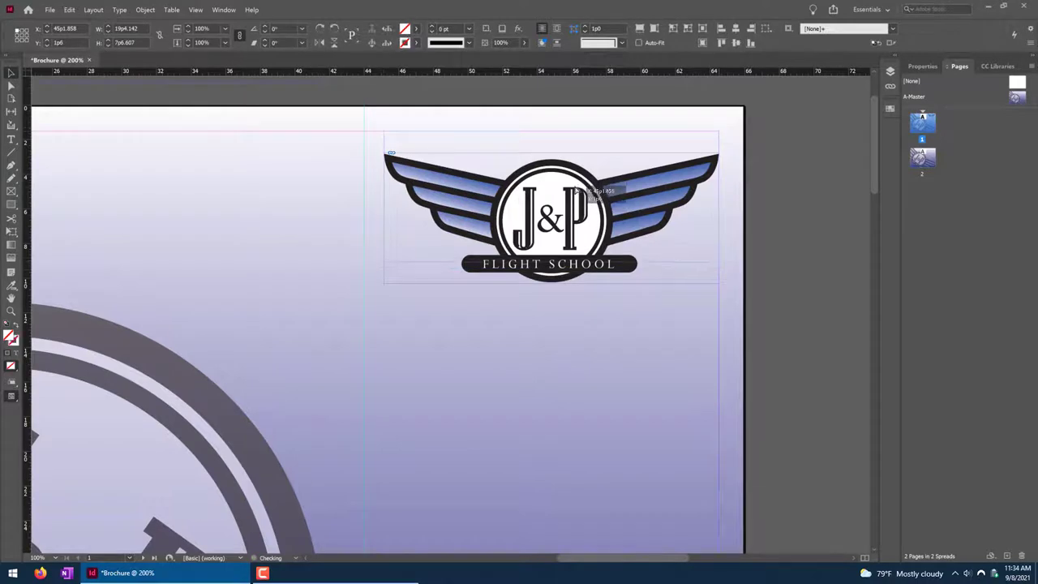
left_click_drag(574, 189, 576, 167)
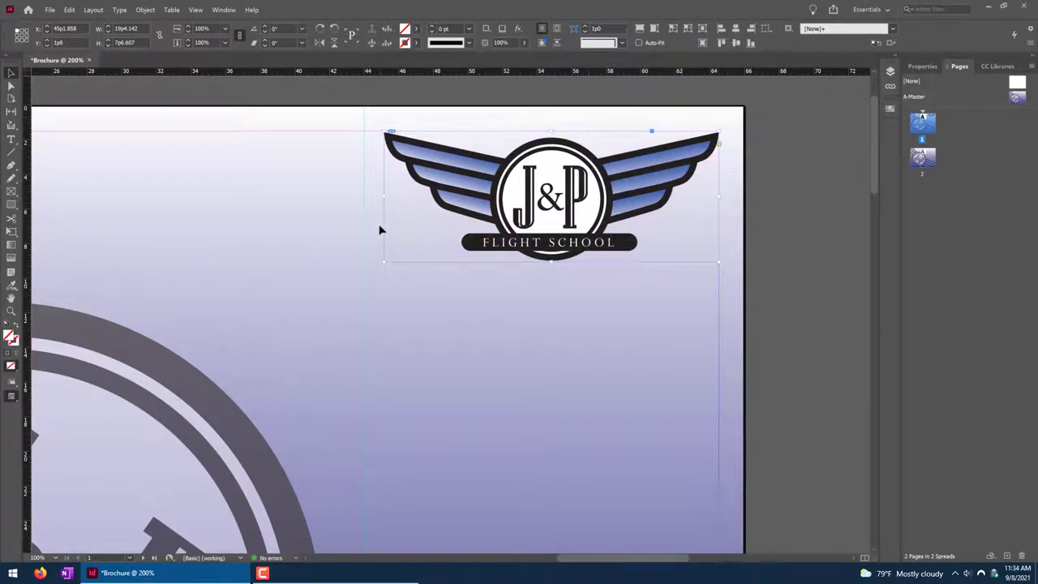
left_click(514, 329)
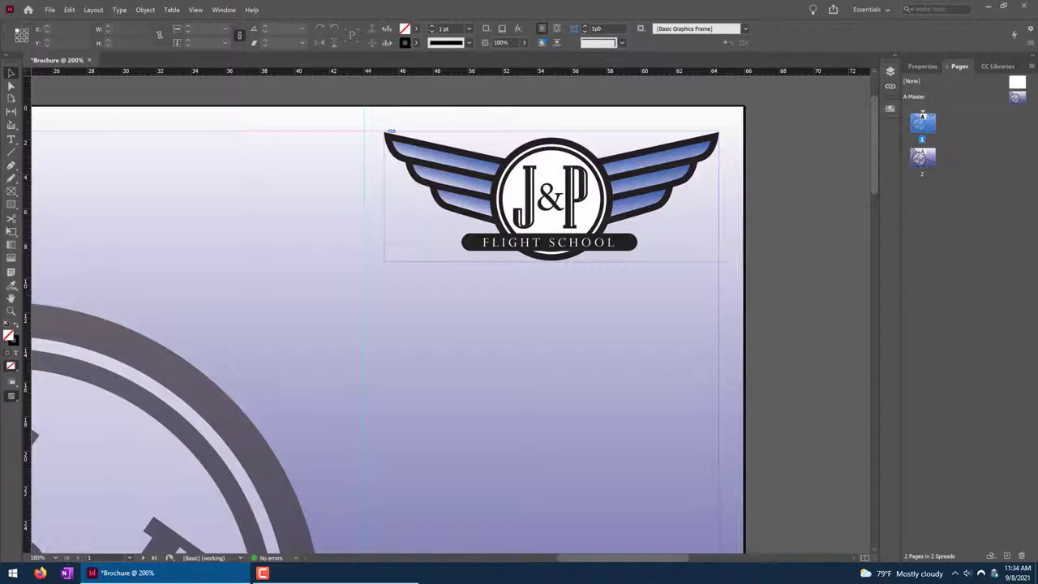
Add a shallow text frame below the logo, matching its width, with the tagline "CHARTERING ~ INSTRUCTION ~ SKYDIVING".
left_click(11, 138)
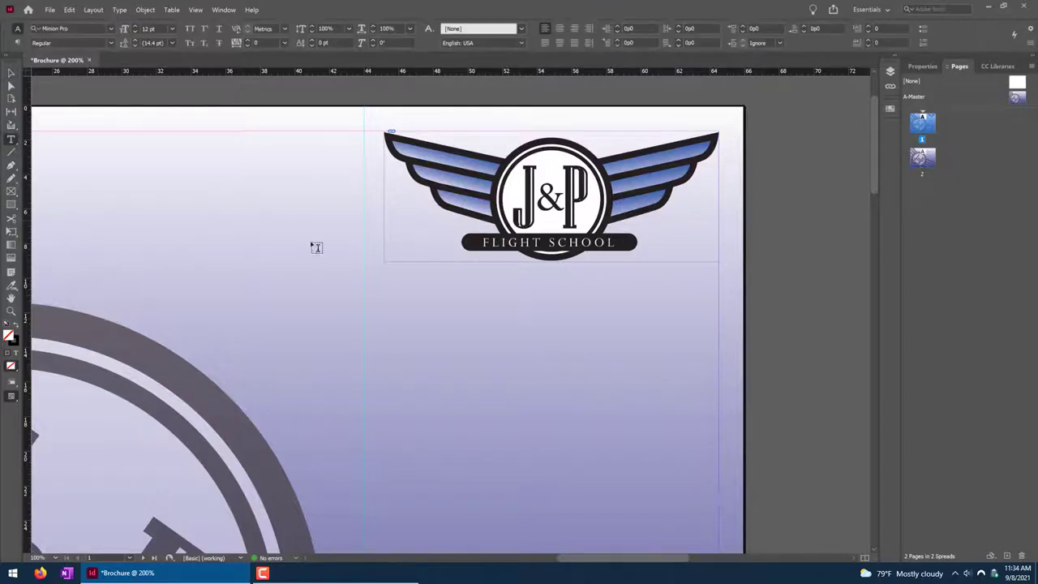
left_click_drag(384, 271, 719, 301)
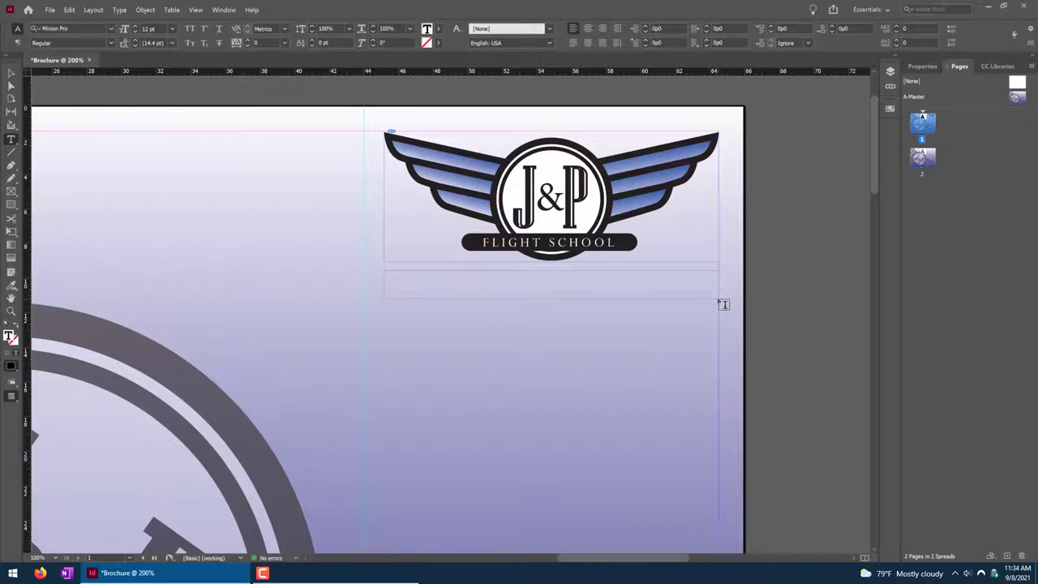
type("CHARTERING")
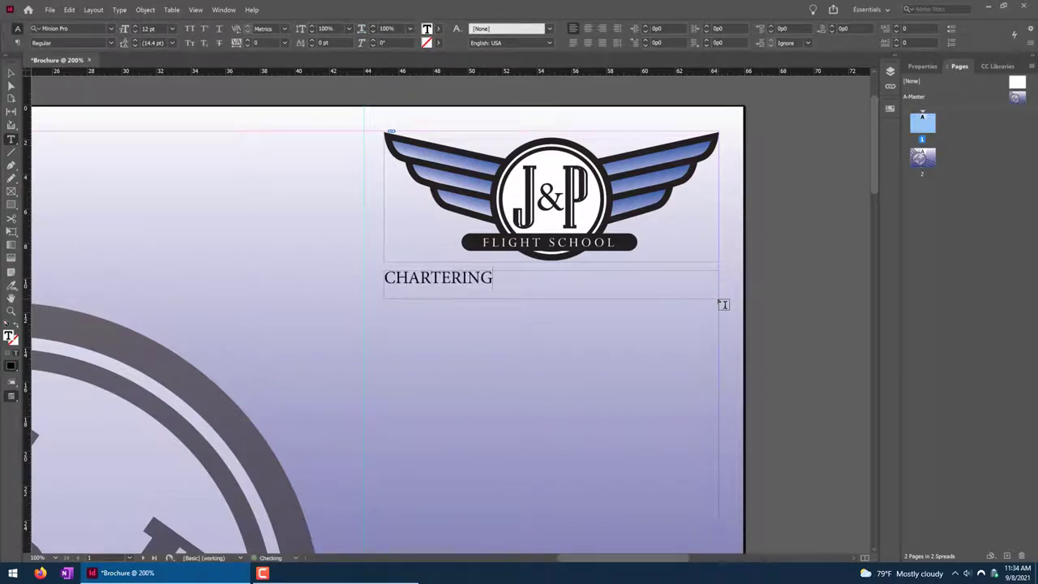
type(" ~ INSTRUCTION ~")
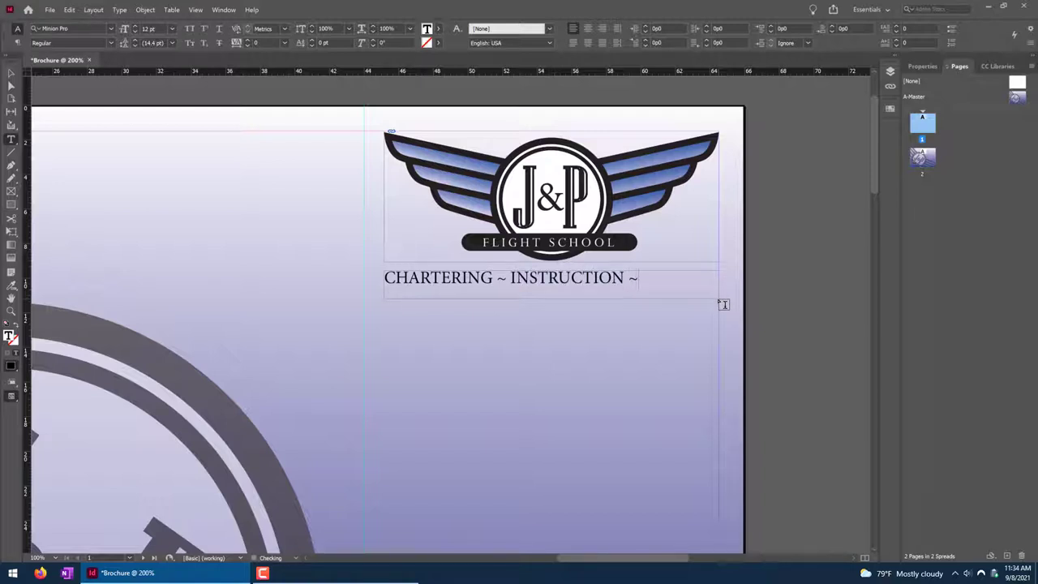
type(" SKYDIV-")
Set the whole tagline in Trebuchet MS and center it in its text frame.
triple_click(446, 280)
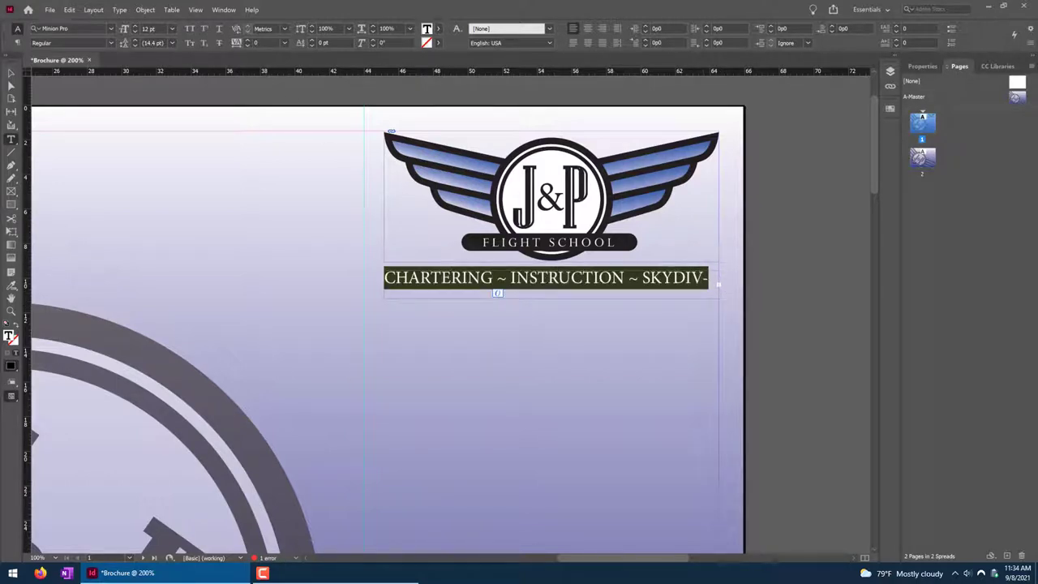
left_click(460, 279)
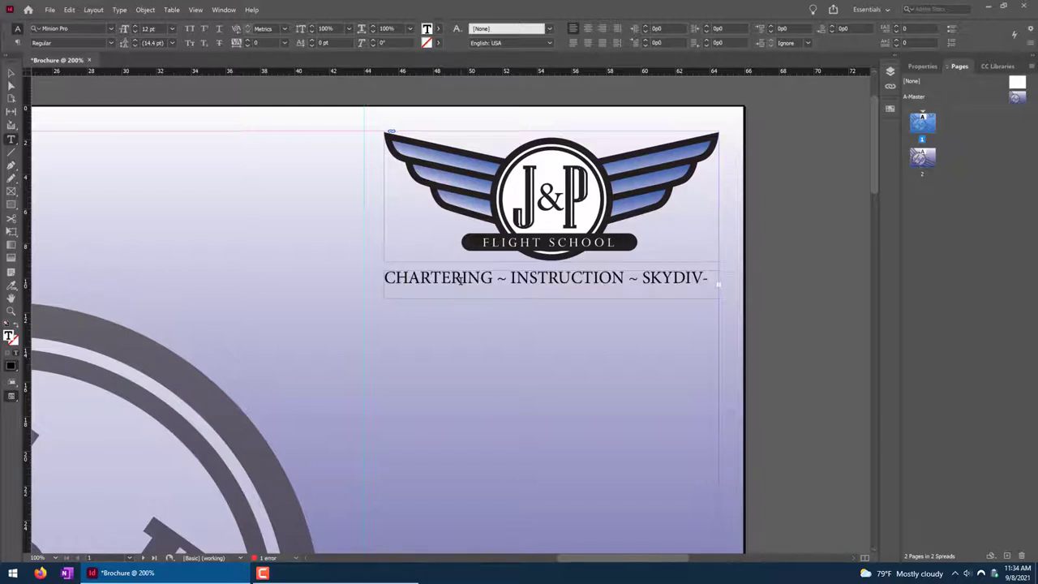
triple_click(461, 278)
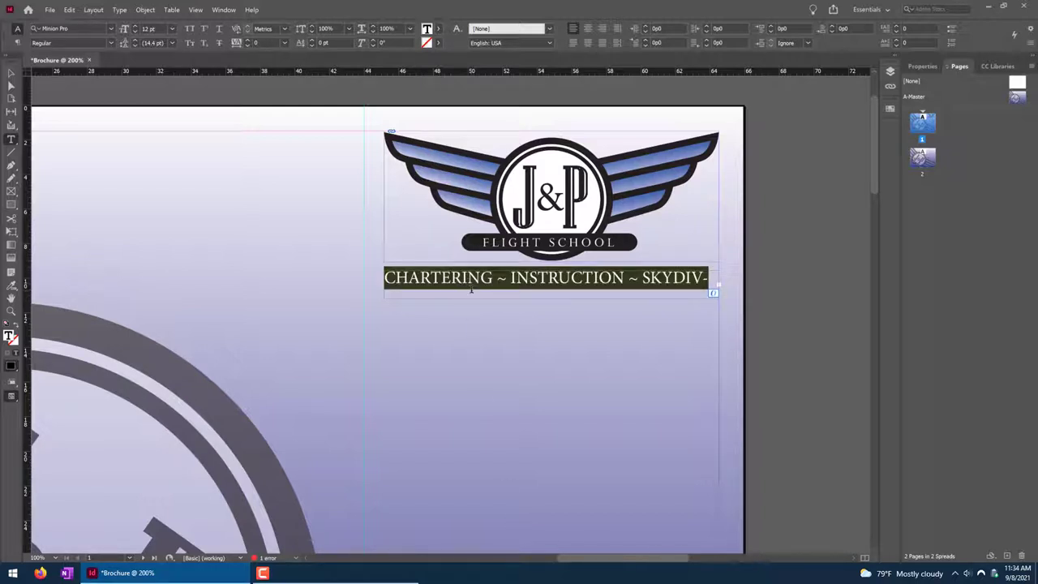
left_click(113, 29)
scroll(151, 273, "down", 5)
scroll(149, 281, "down", 15)
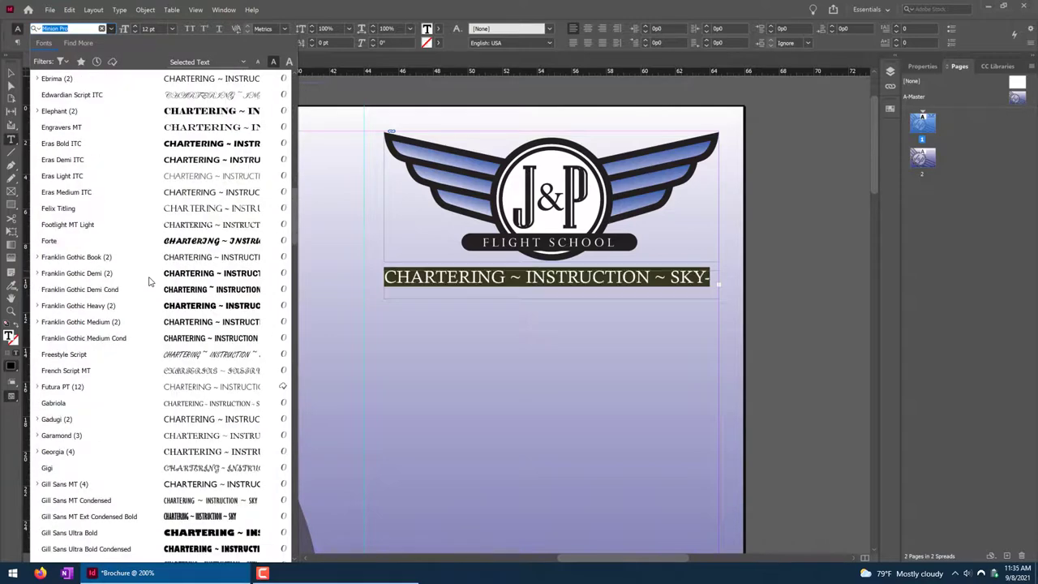
scroll(150, 282, "down", 15)
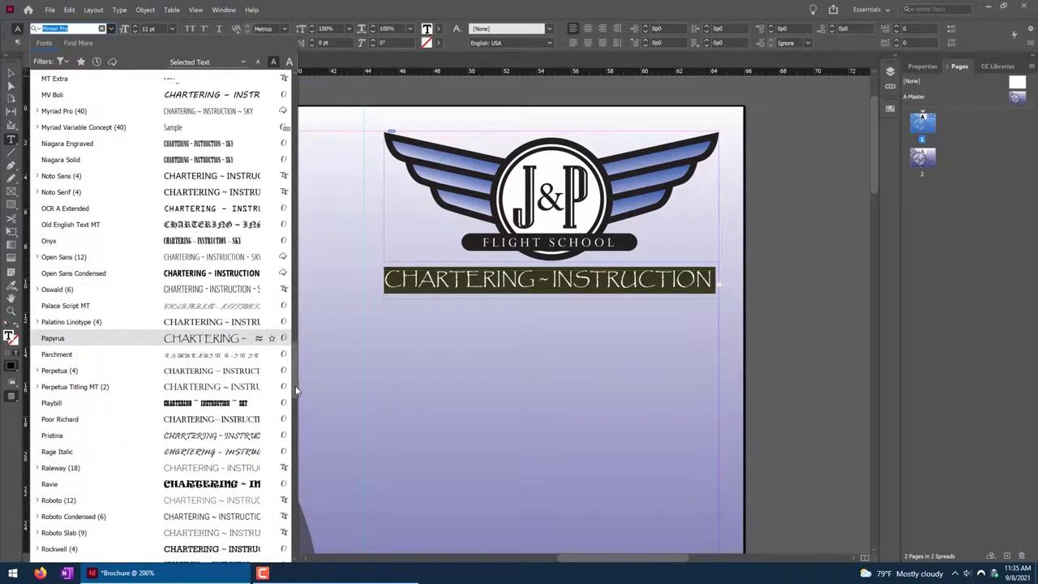
left_click_drag(296, 391, 298, 455)
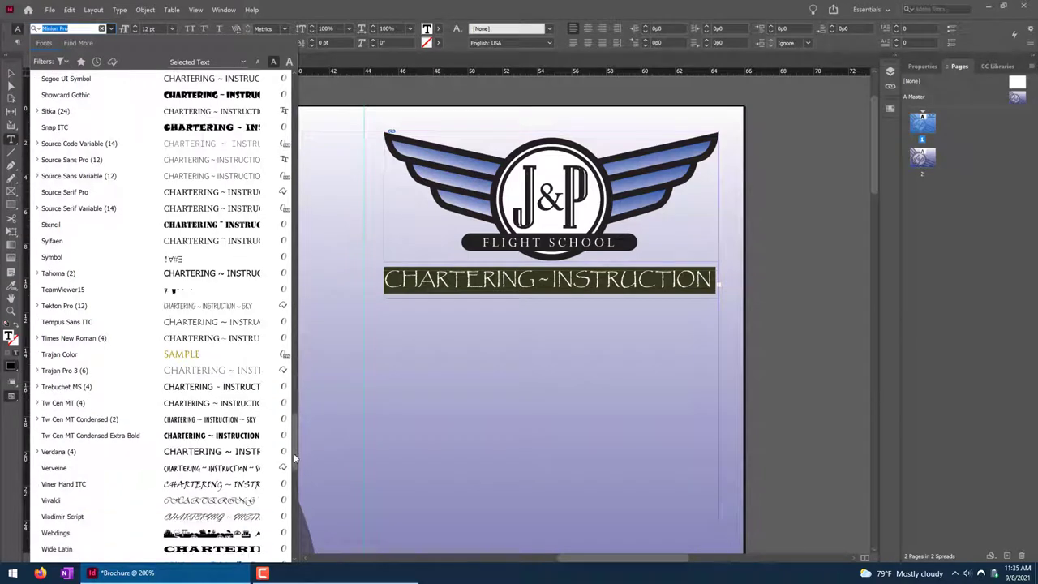
left_click(67, 386)
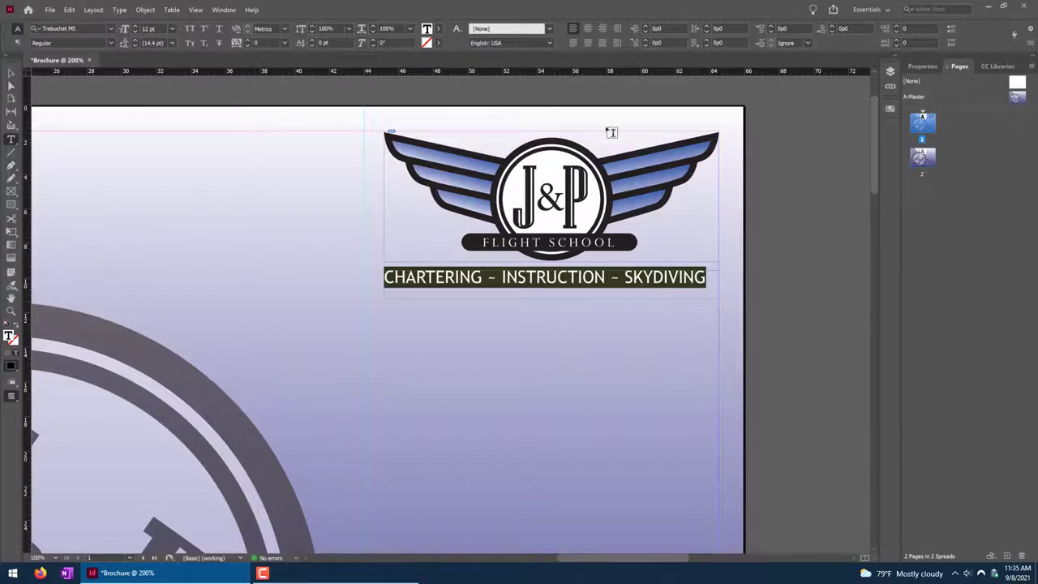
left_click(587, 29)
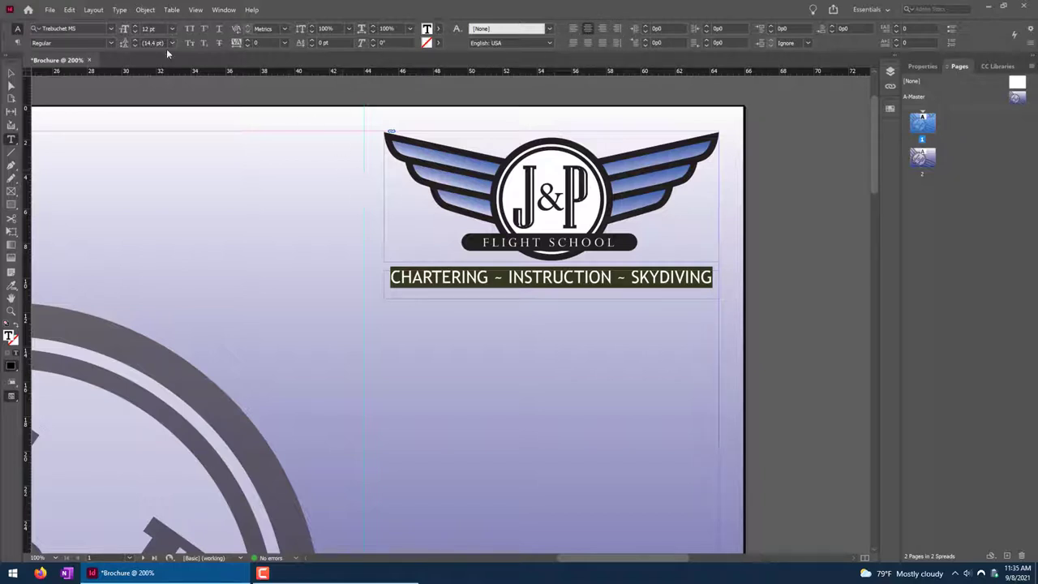
Set the tracking of the whole tagline to 20 so it stretches across the full frame width on one line.
left_click(283, 43)
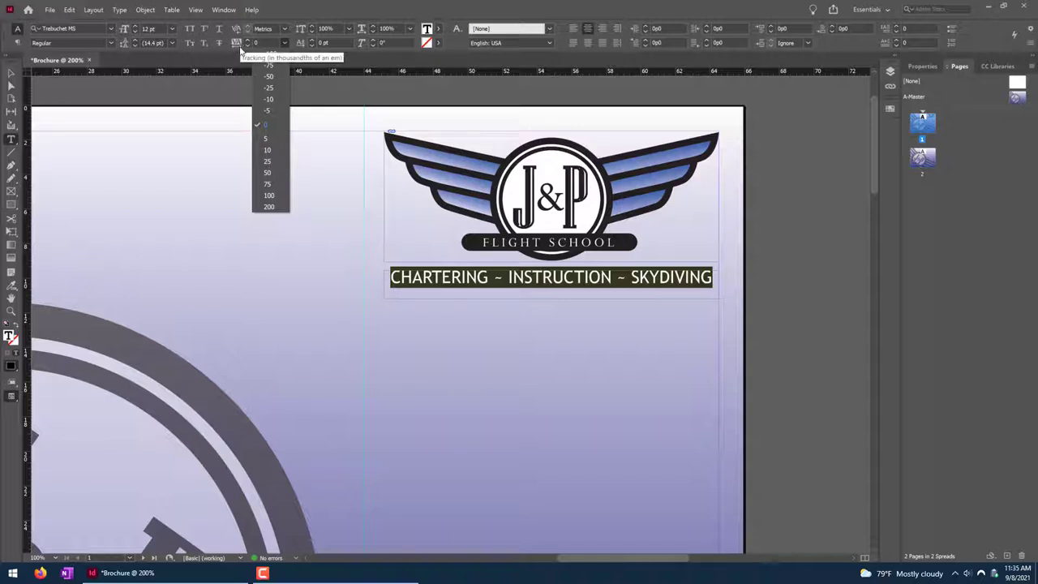
left_click(275, 172)
left_click(247, 45)
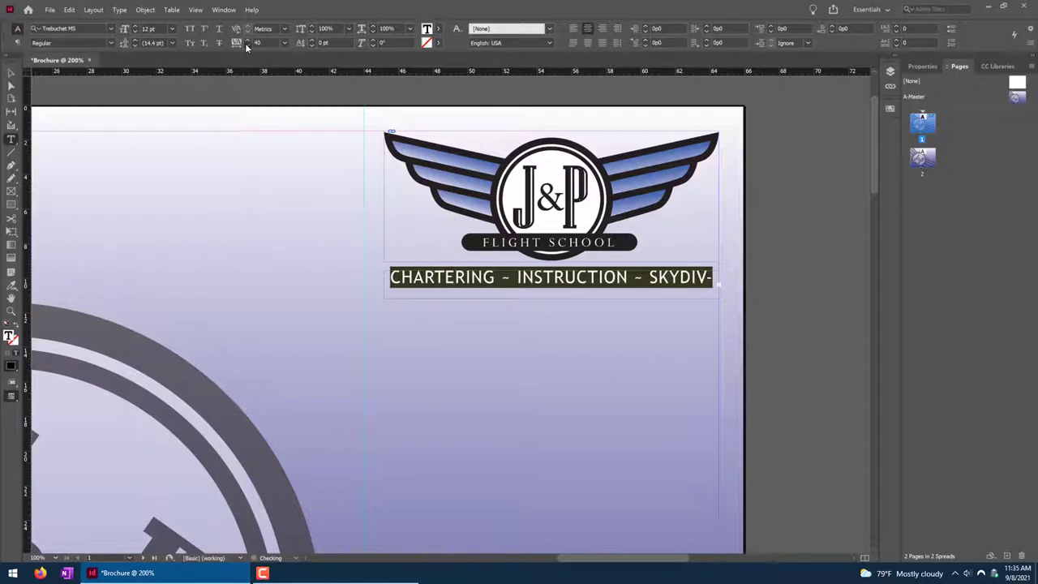
left_click(247, 46)
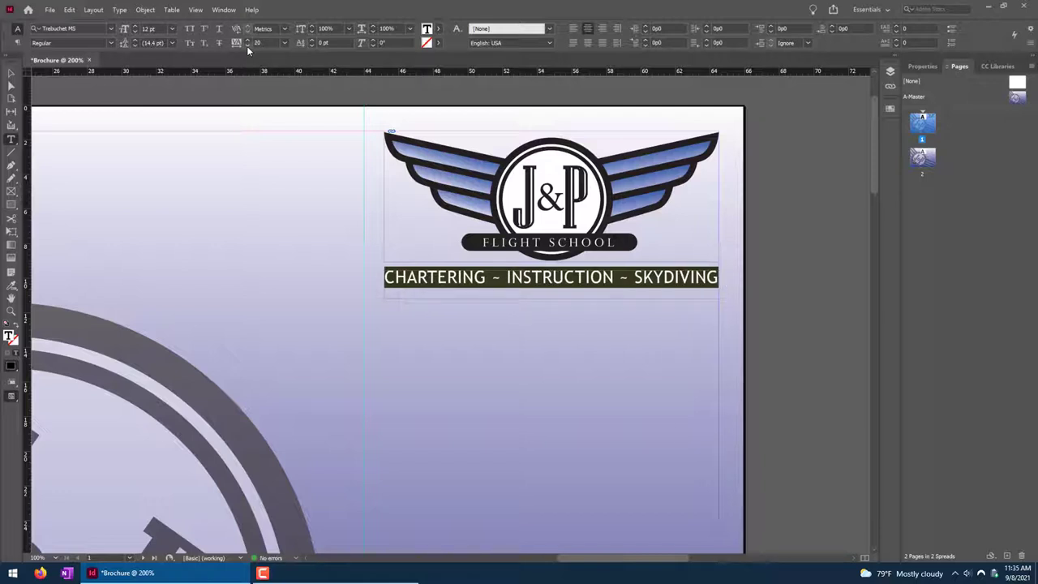
left_click(285, 43)
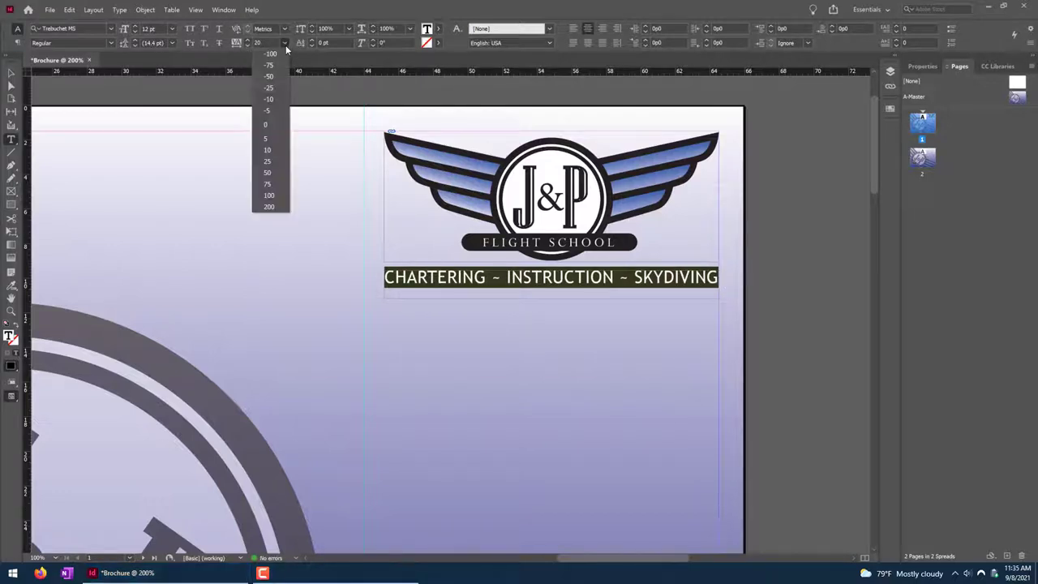
left_click(268, 161)
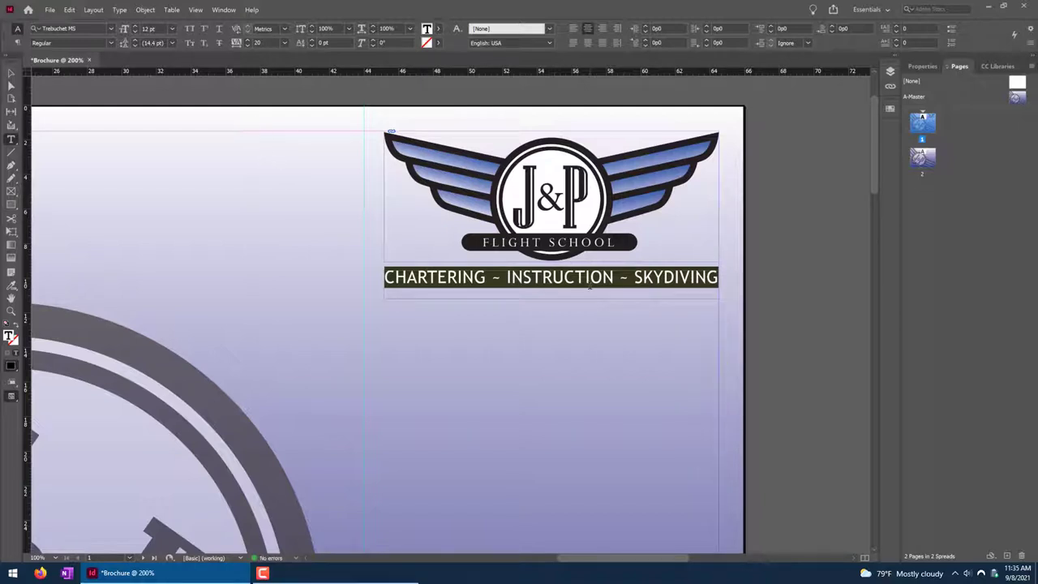
left_click(589, 283)
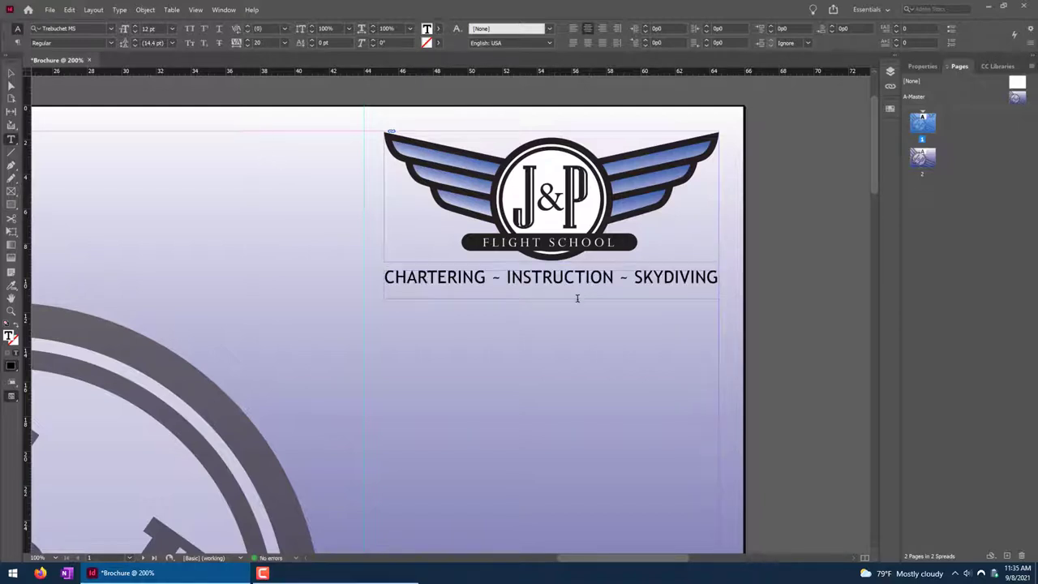
Recolor the whole tagline text dark blue to match the logo and leave text editing.
triple_click(579, 286)
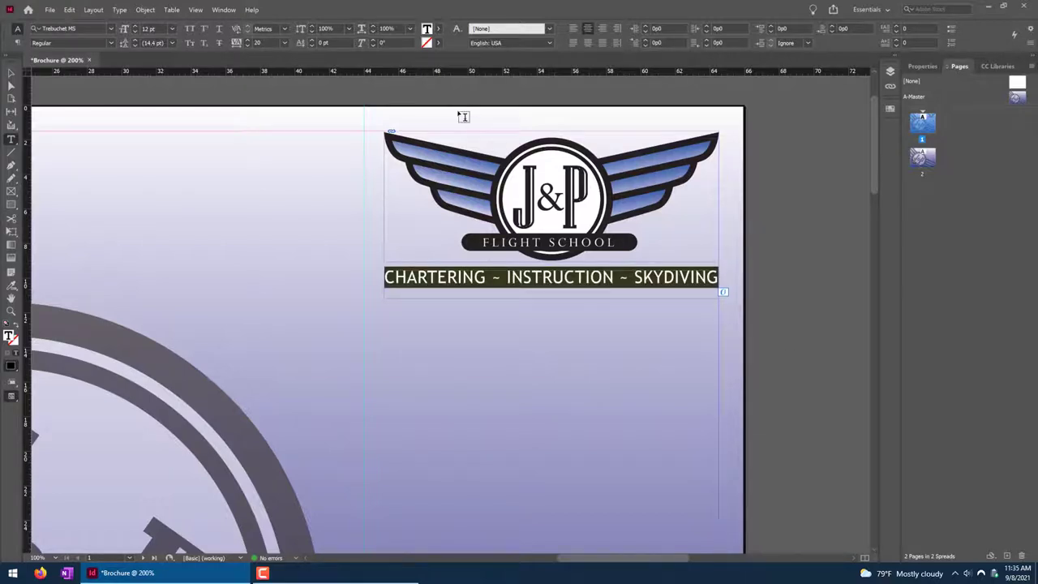
left_click(439, 29)
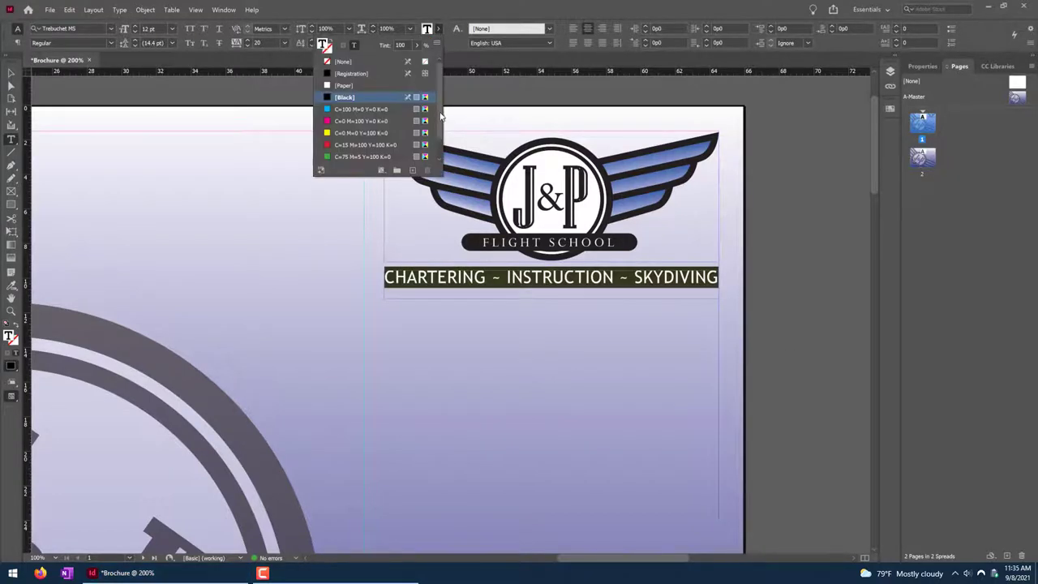
left_click(352, 73)
left_click(501, 276)
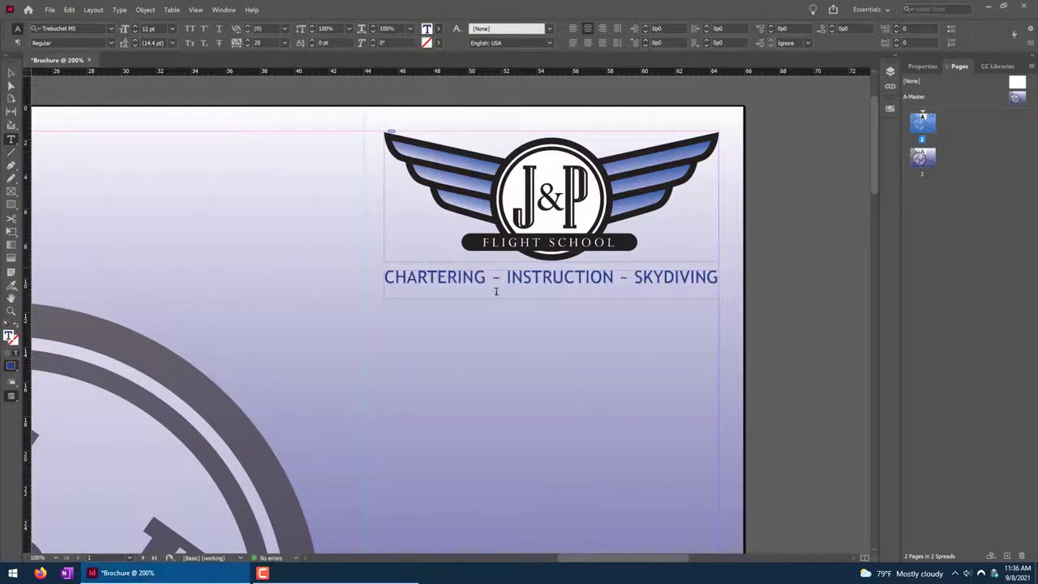
key("Escape")
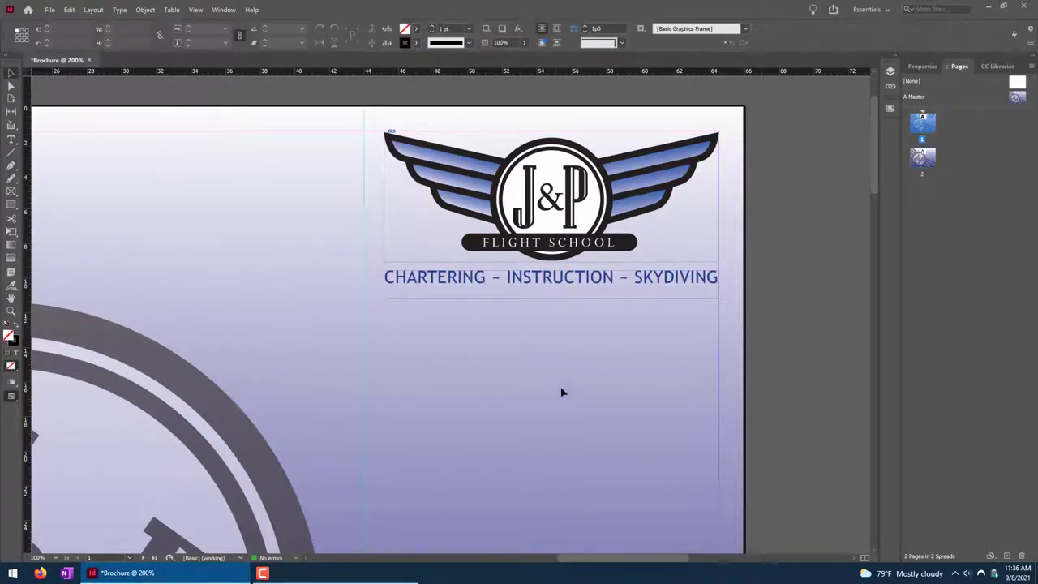
Move the tagline frame straight down to about Y 10p5, leaving a gap below the logo, and deselect it.
left_click_drag(551, 282, 552, 280)
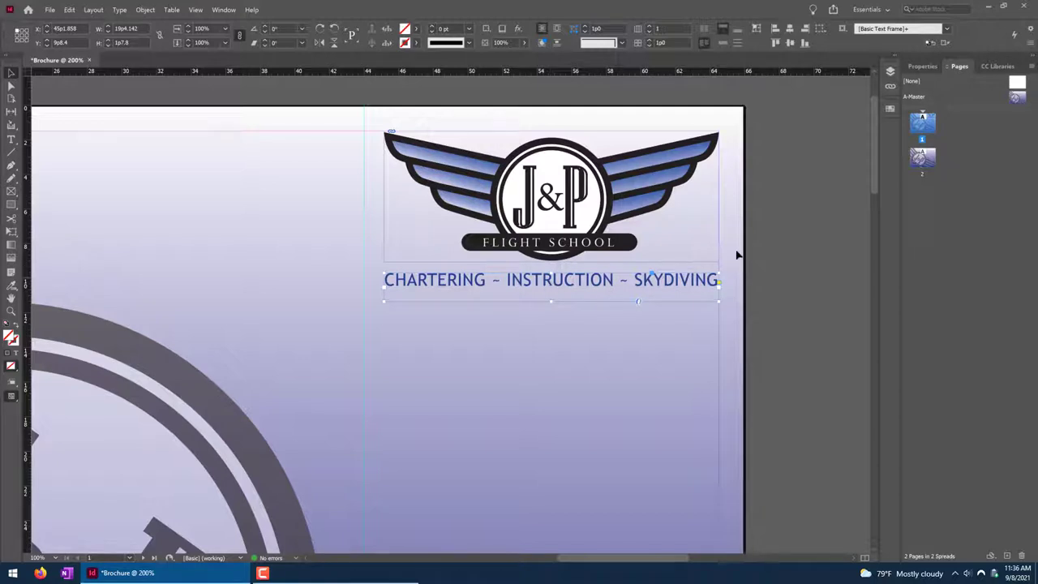
key("Down")
key("Down")
key("Down")
key("Down")
key("Down")
key("Down")
key("Down")
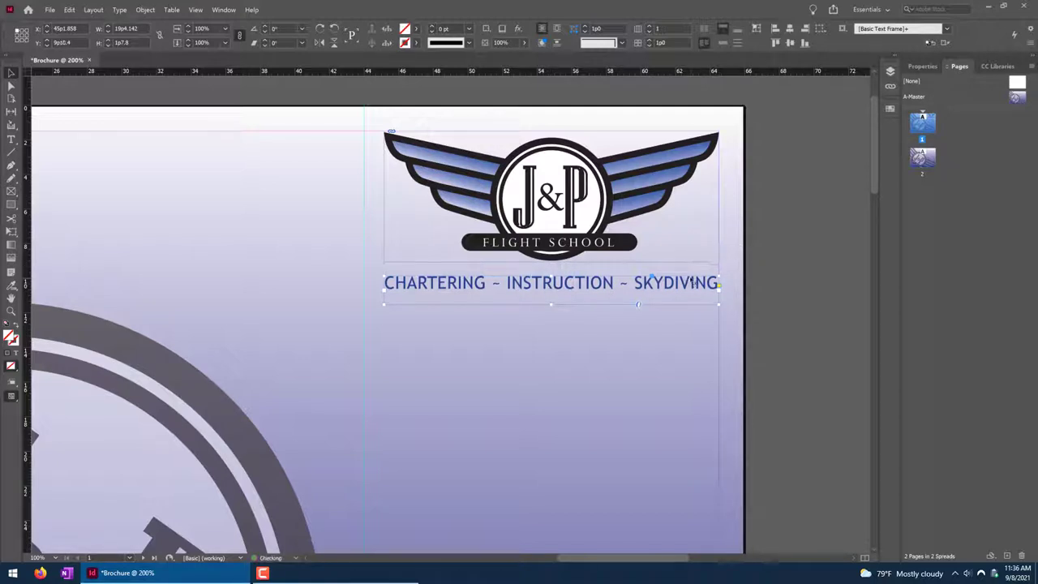
key("Down")
key("Down")
key("Down")
key("Down")
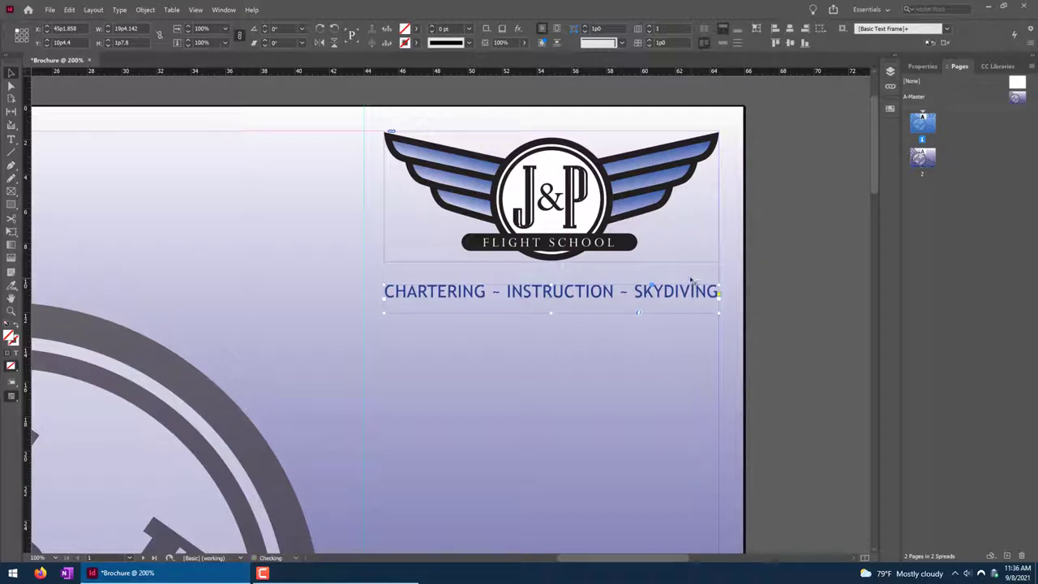
left_click(675, 341)
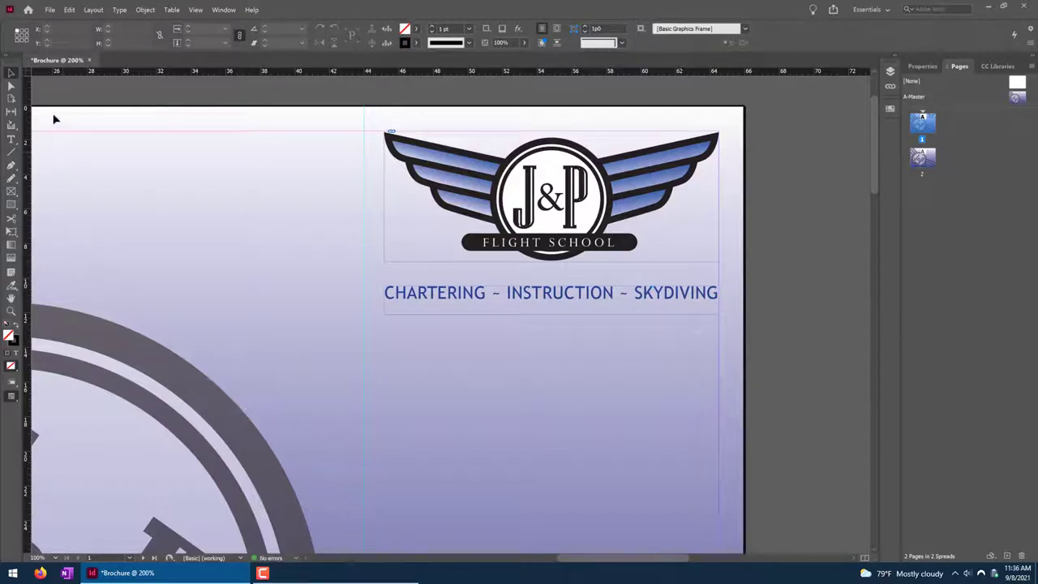
Check the cover panel in Preview mode without guides and frame edges, and return to the normal view.
key("w")
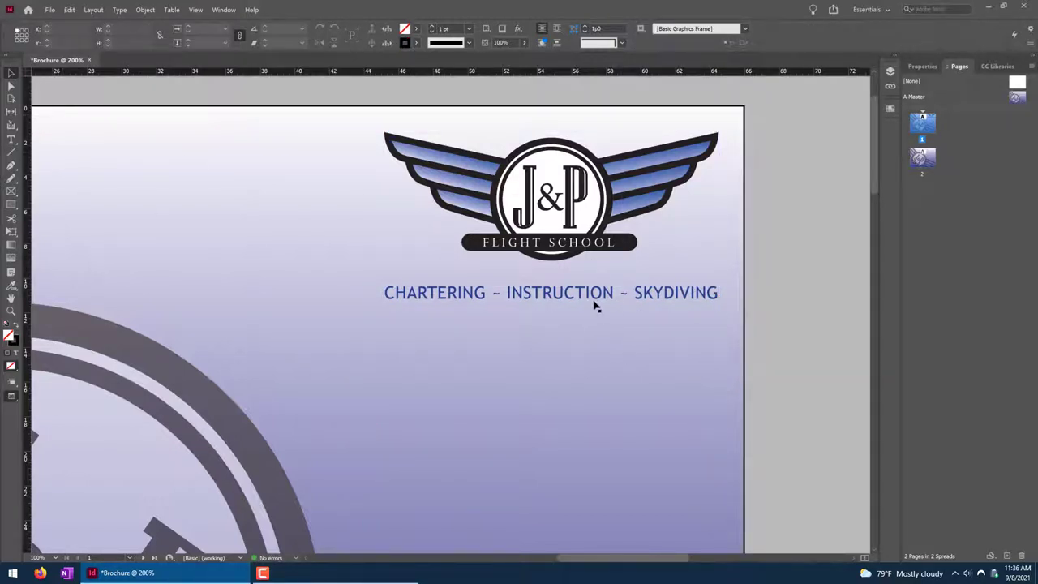
key("w")
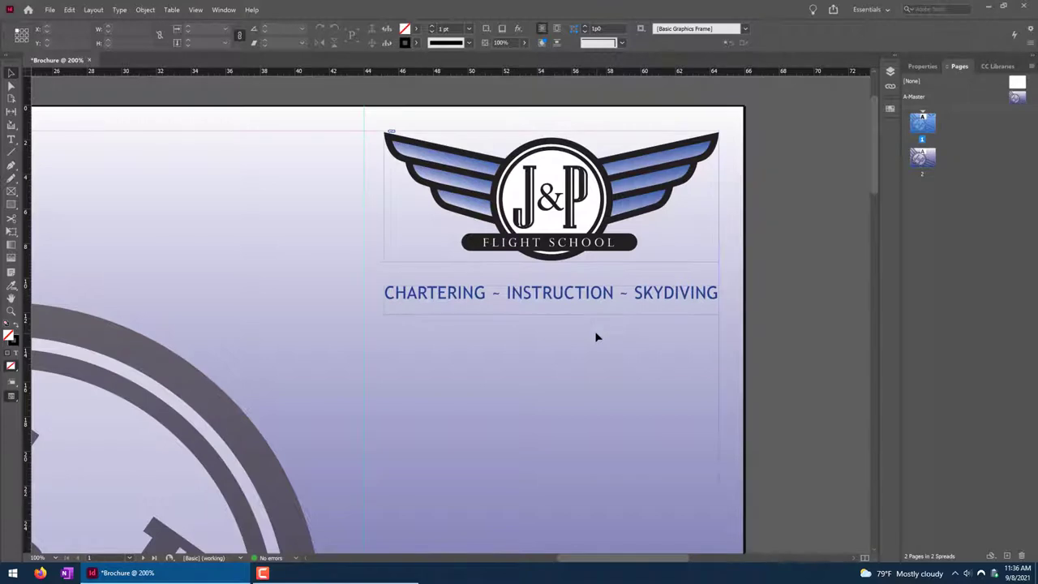
key("w")
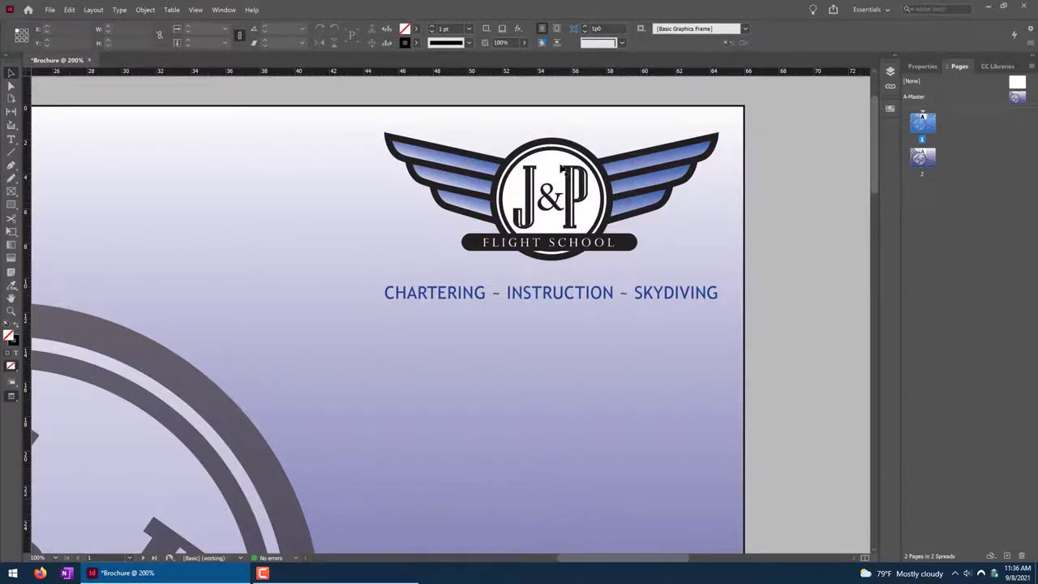
key("w")
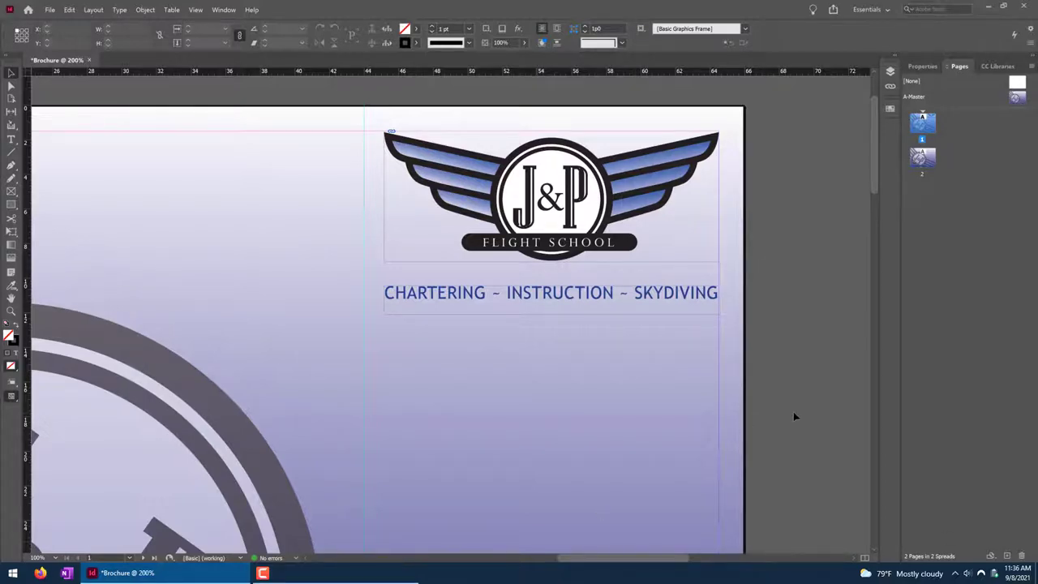
Draw a rectangle frame about 22p0 by 13p8 across the back cover panel between its fold guides, starting at the top margin.
scroll(734, 417, "down", 5)
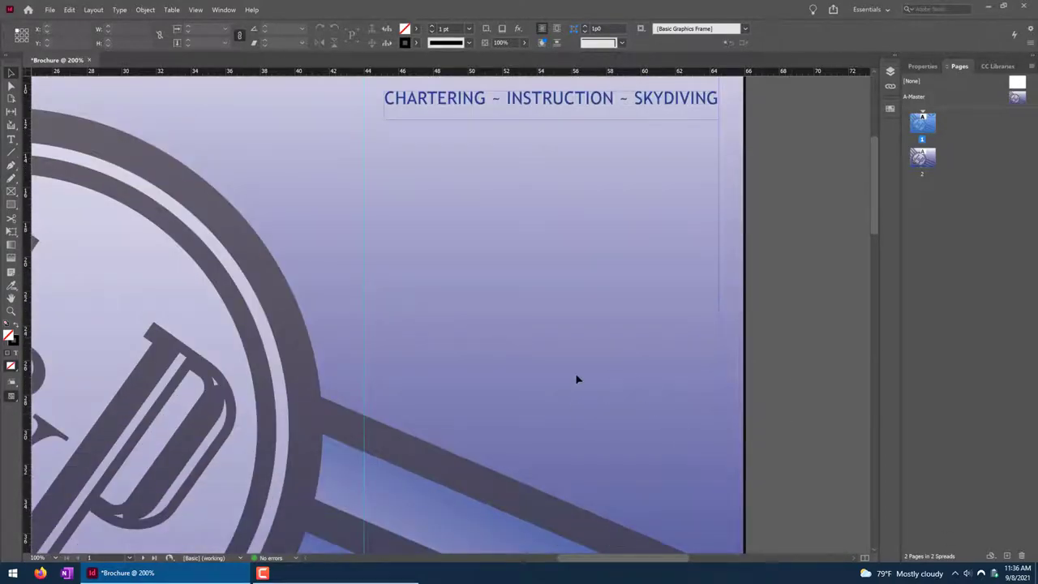
scroll(577, 378, "up", 7)
scroll(576, 378, "left", 7)
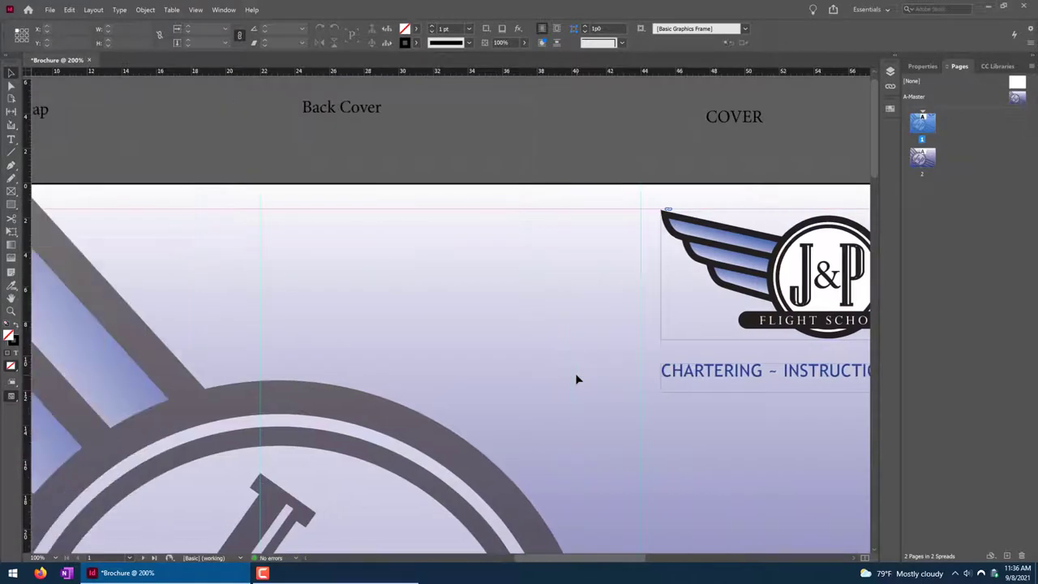
scroll(577, 379, "down", 1)
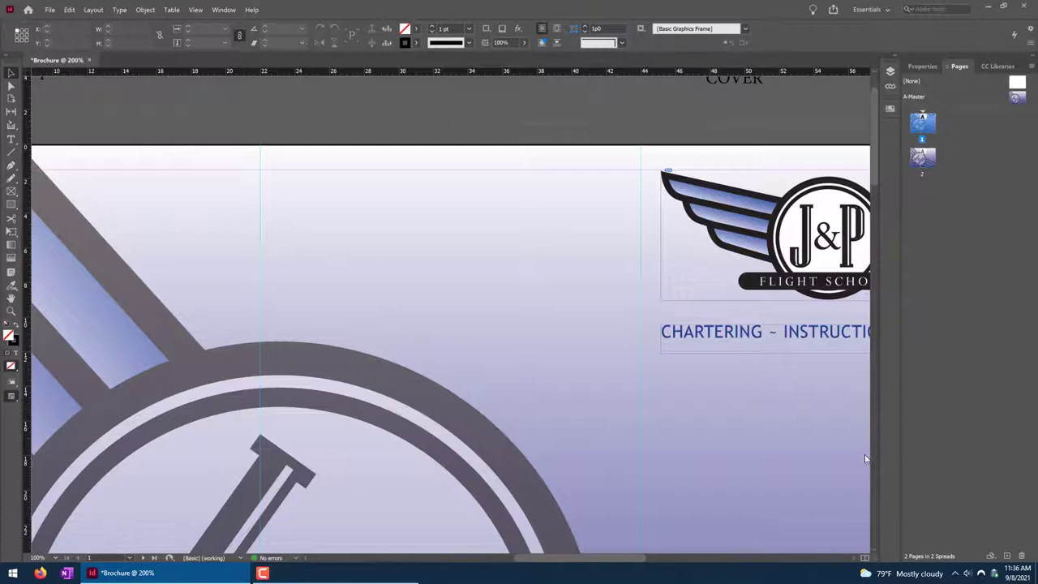
scroll(563, 395, "right", 2)
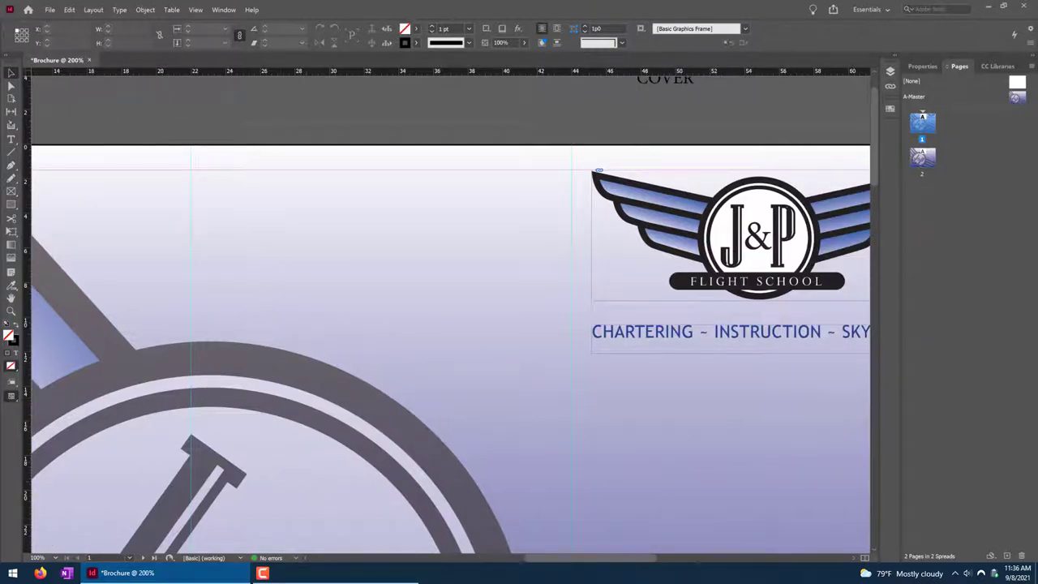
scroll(410, 273, "down", 10)
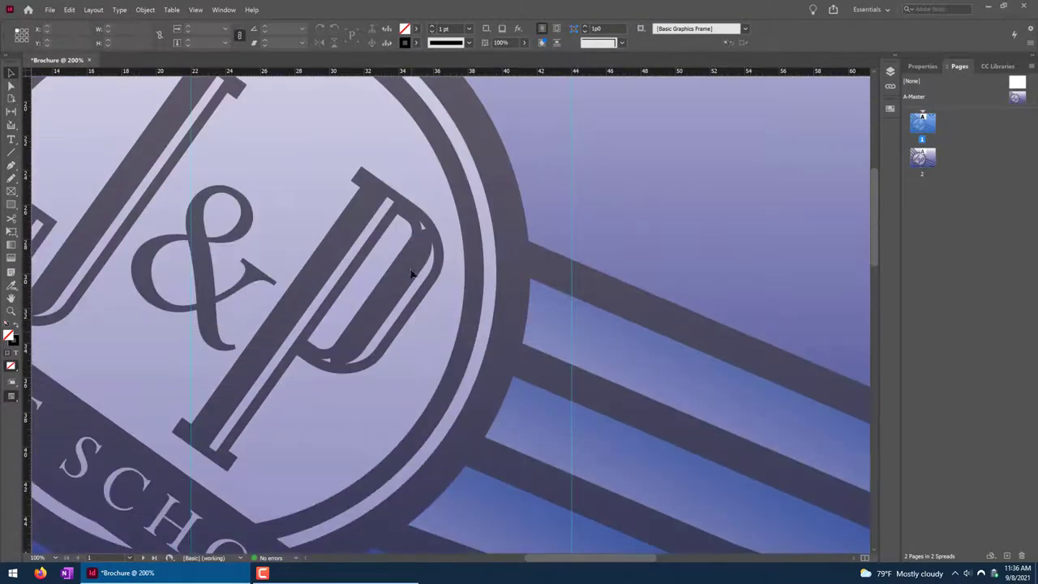
scroll(414, 337, "down", 2)
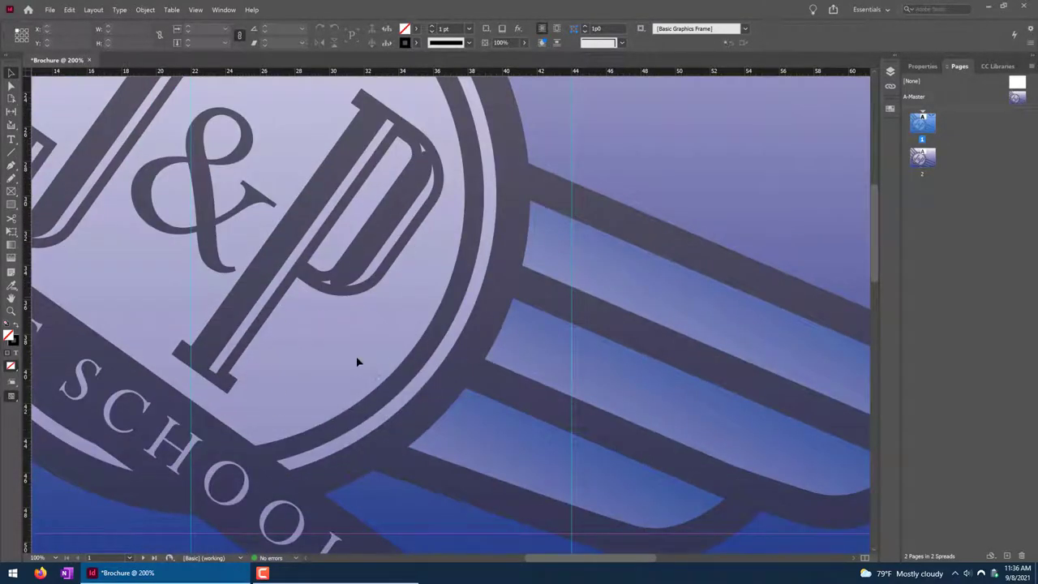
scroll(394, 317, "up", 9)
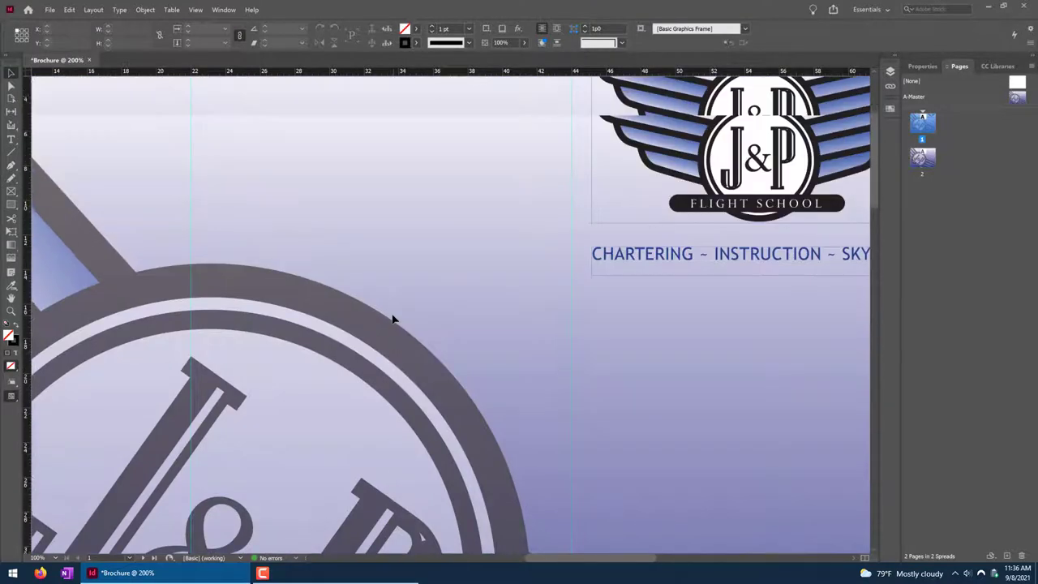
scroll(392, 318, "up", 2)
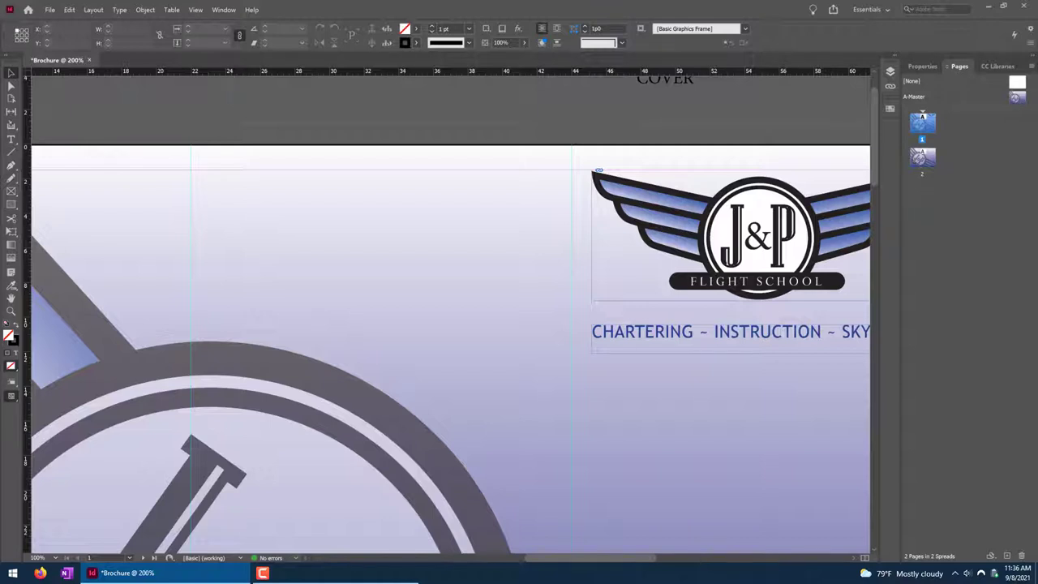
left_click(12, 193)
left_click_drag(189, 172, 573, 407)
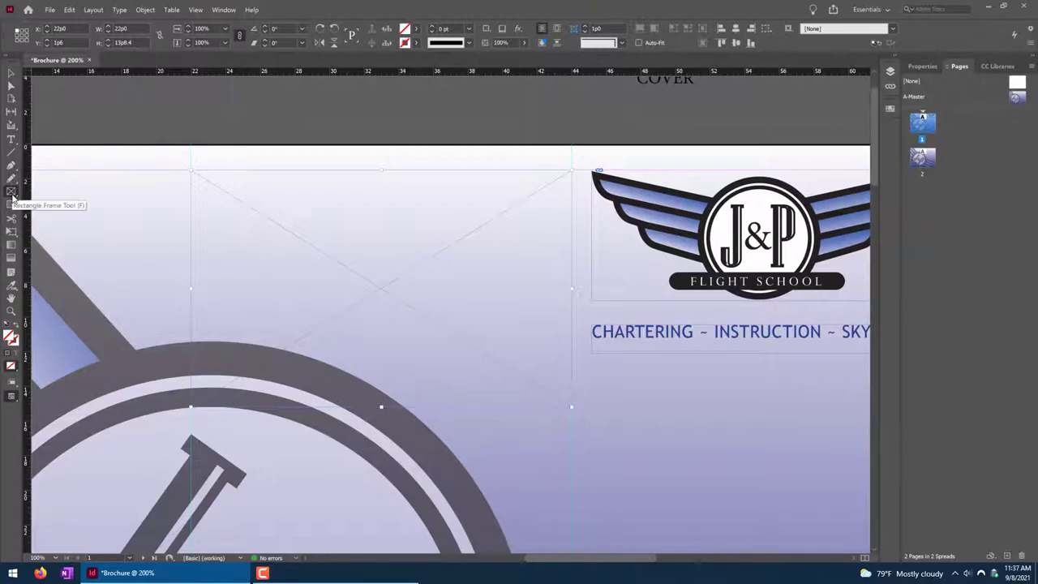
left_click(11, 192)
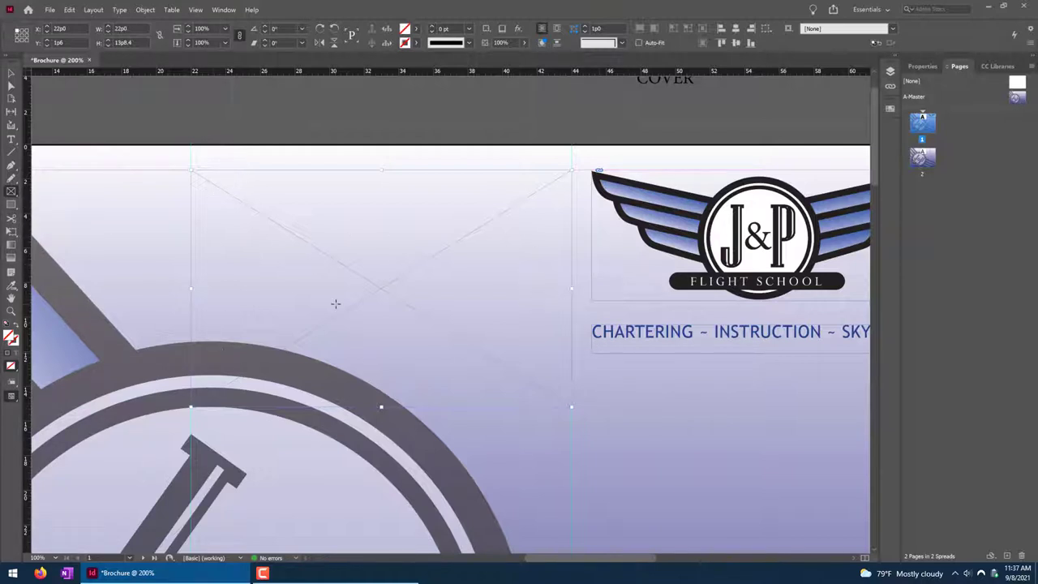
Place airstrip.psd into the back cover frame with its default import options and fill the frame proportionally.
left_click(50, 11)
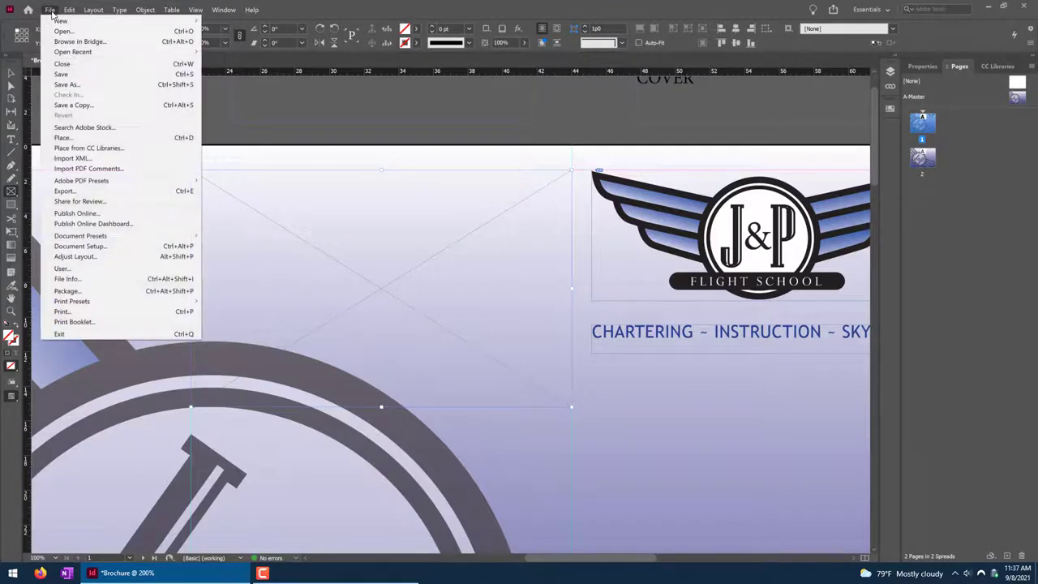
left_click(70, 138)
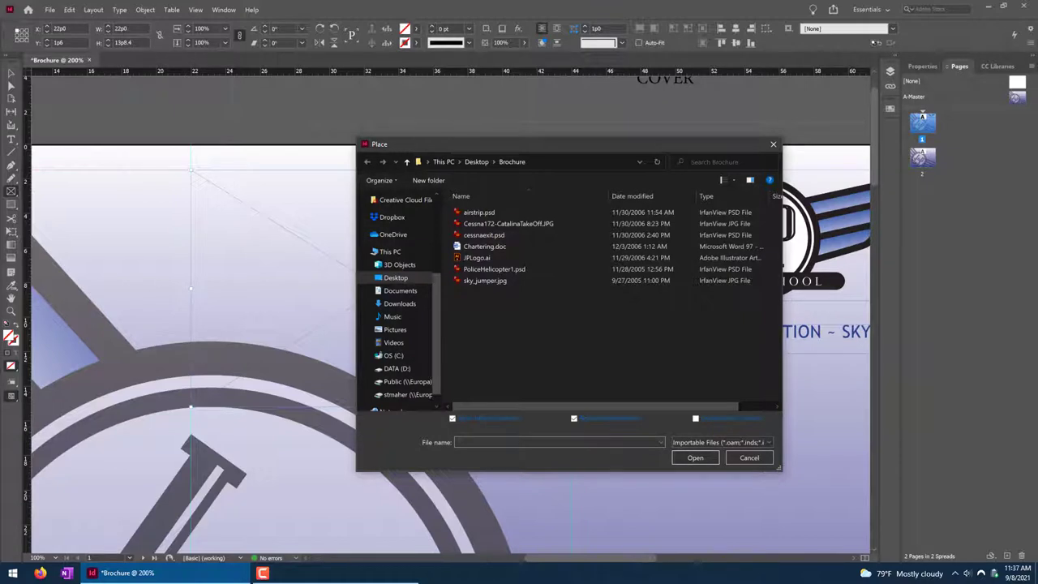
left_click(486, 213)
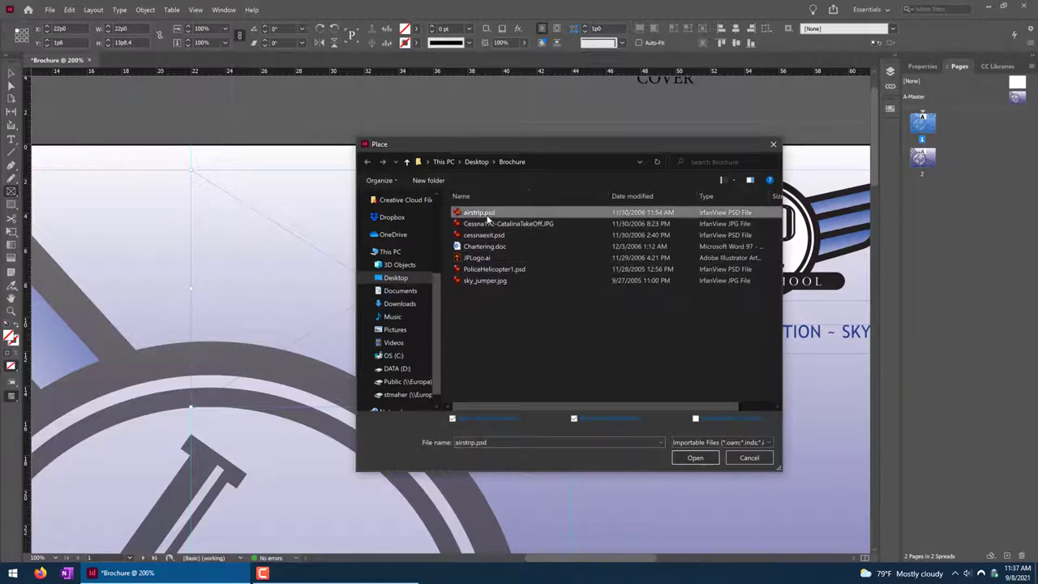
left_click(700, 462)
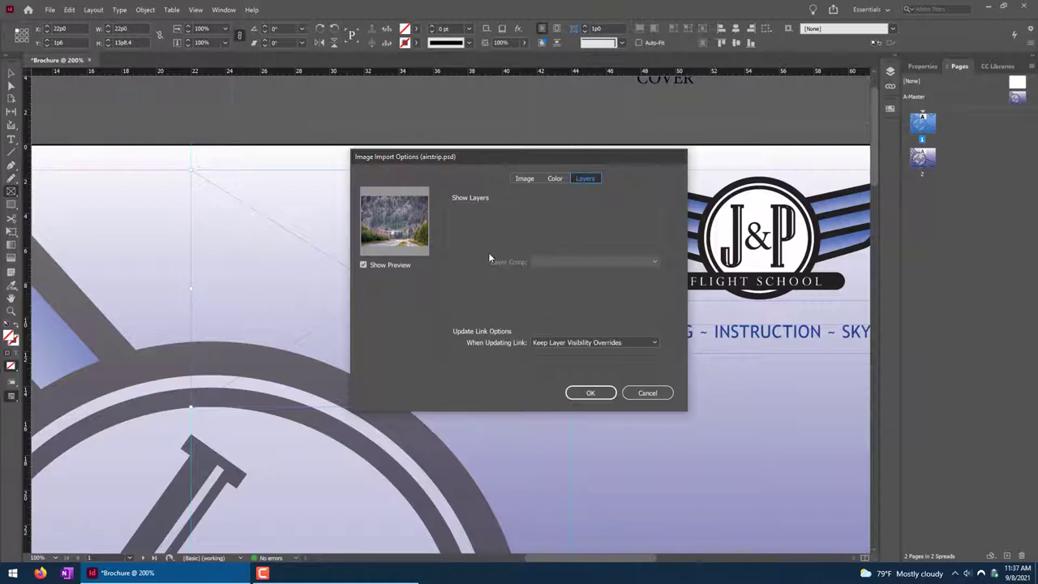
left_click(519, 179)
left_click(556, 177)
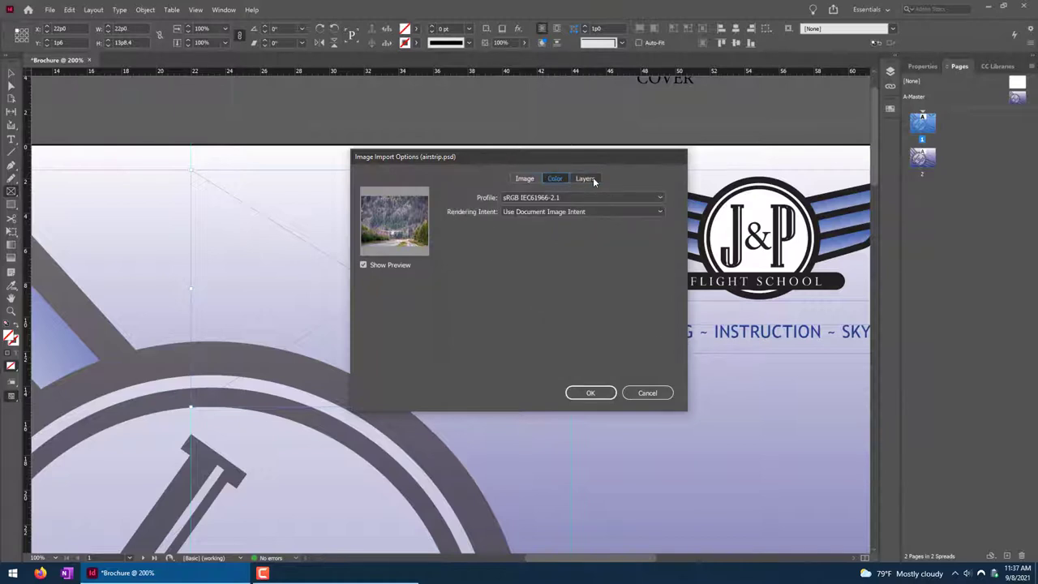
left_click(590, 392)
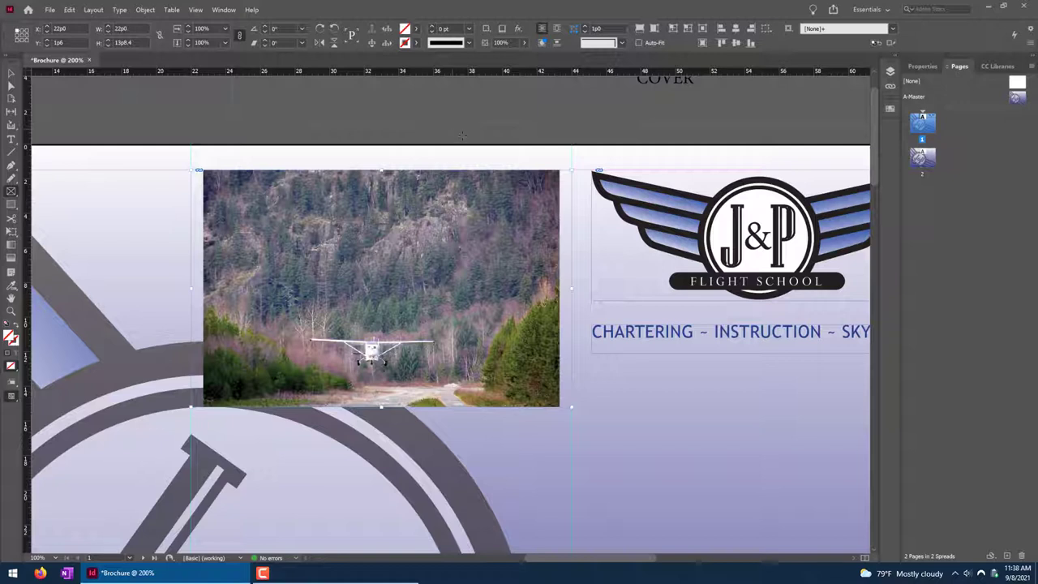
left_click(638, 31)
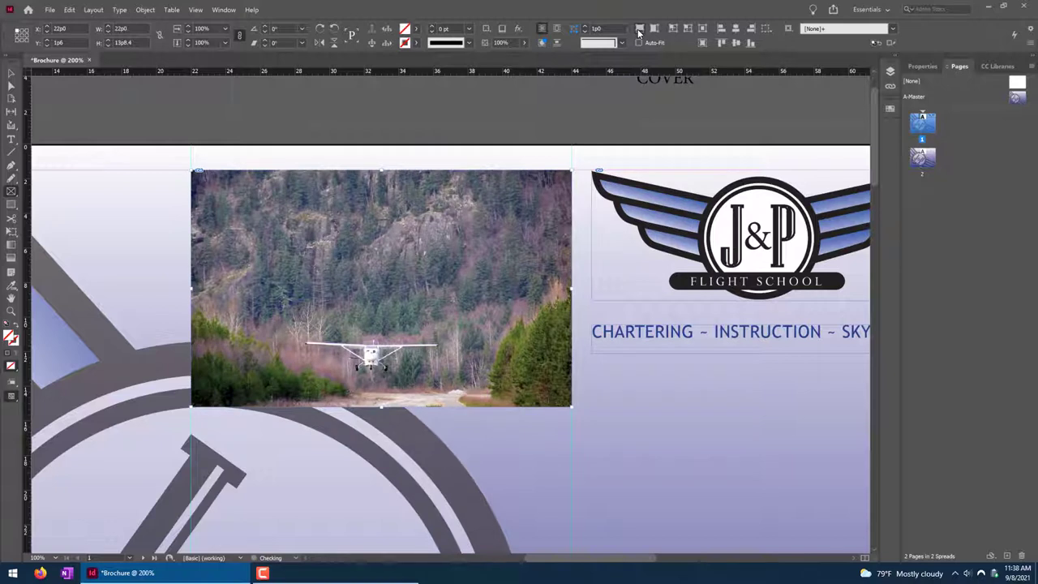
Extend the airstrip photo frame downward to a height of about 15p7 and fill it proportionally again.
scroll(514, 408, "down", 2)
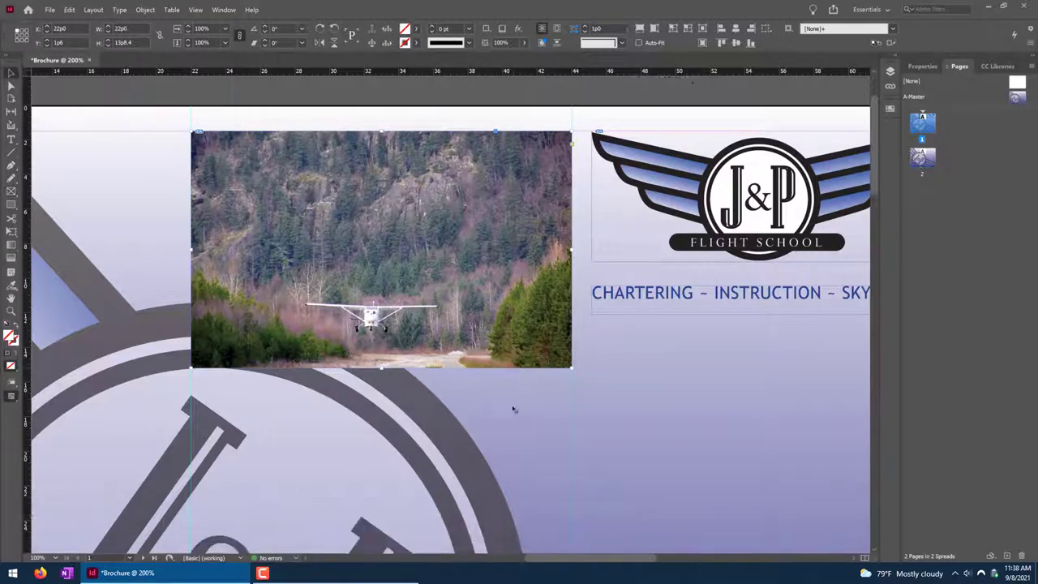
left_click(522, 397)
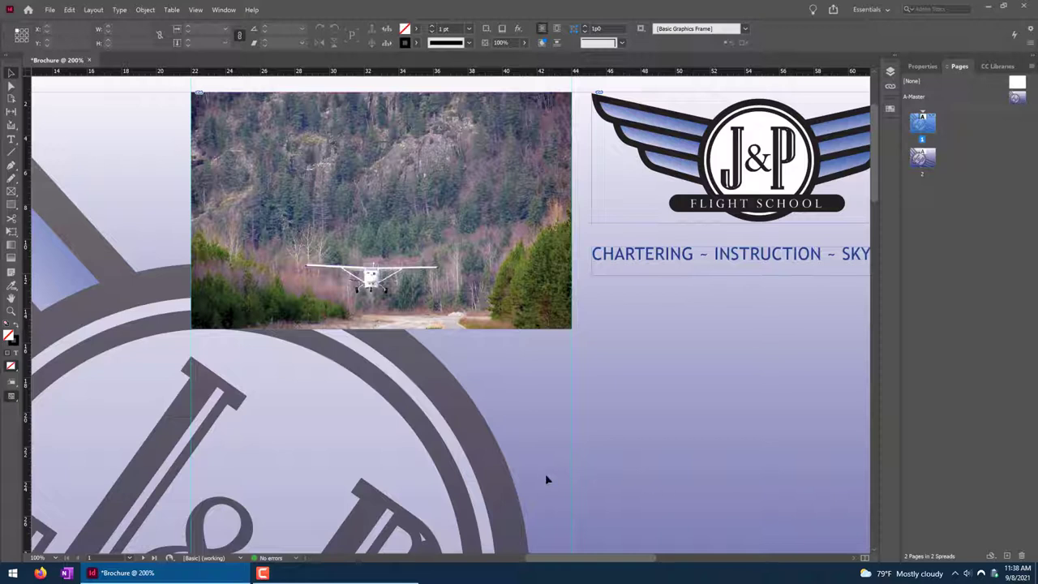
left_click(569, 326)
mouse_move(573, 330)
left_mouse_down()
mouse_move(488, 294)
mouse_move(502, 286)
mouse_move(570, 325)
left_mouse_up()
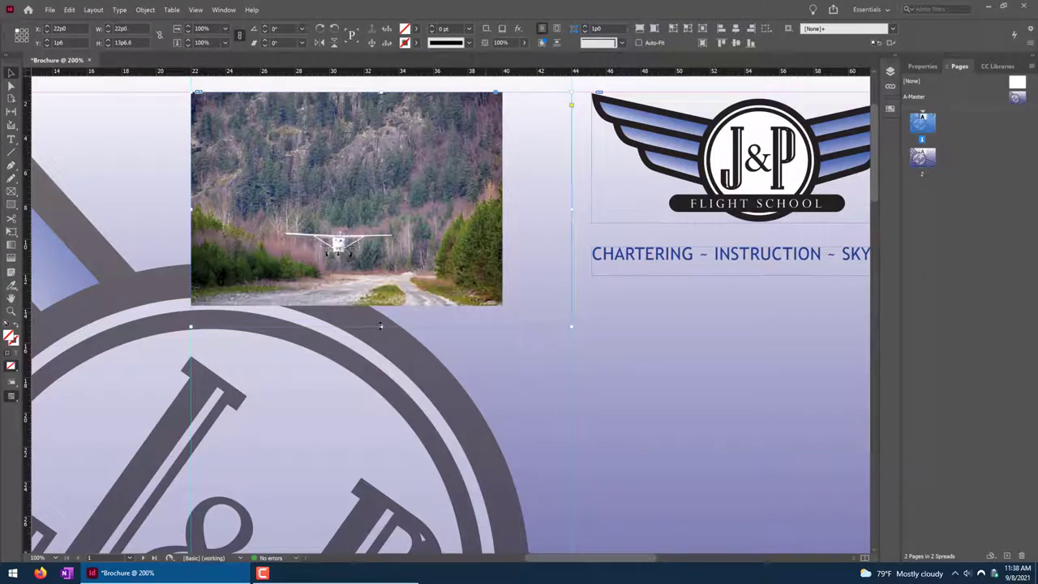
left_click_drag(381, 326, 382, 362)
left_click(638, 29)
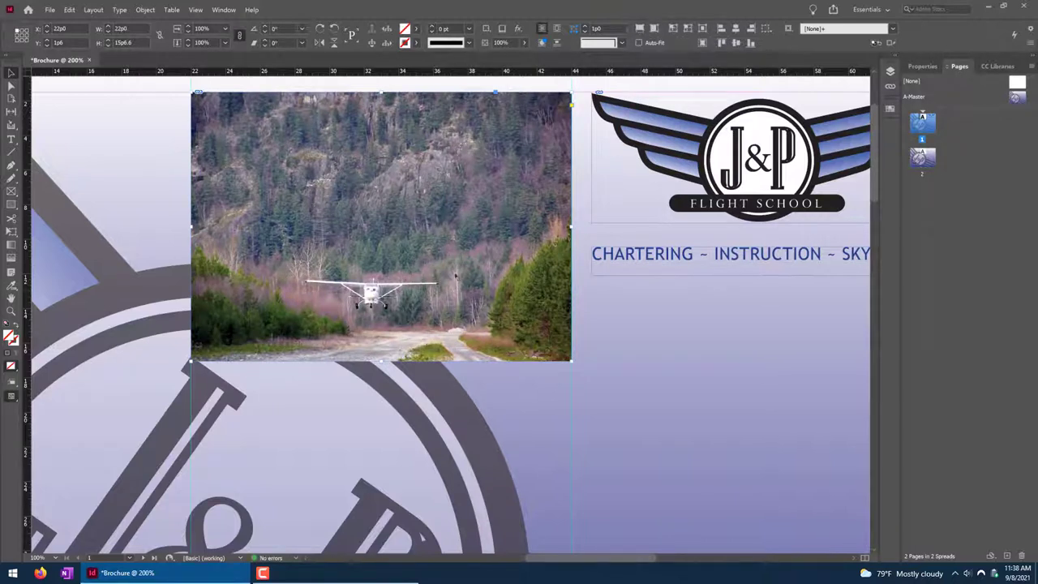
left_click(375, 236)
mouse_move(374, 236)
left_mouse_down()
mouse_move(397, 241)
mouse_move(385, 242)
left_mouse_up()
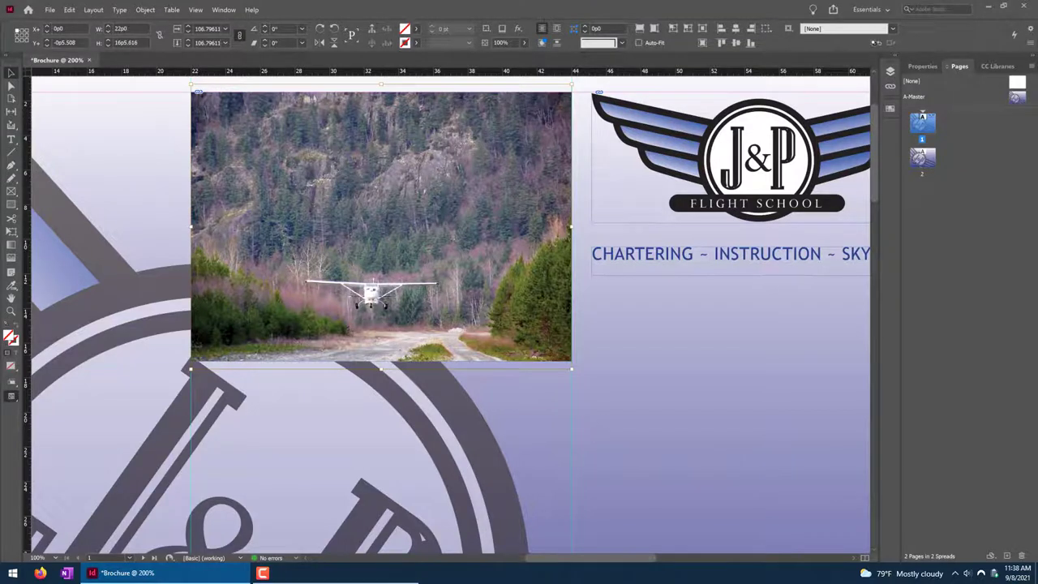
Draw a rectangle about 18p8 by 14p0 below the airstrip photo, between the back cover panel's fold guides.
scroll(384, 398, "down", 3)
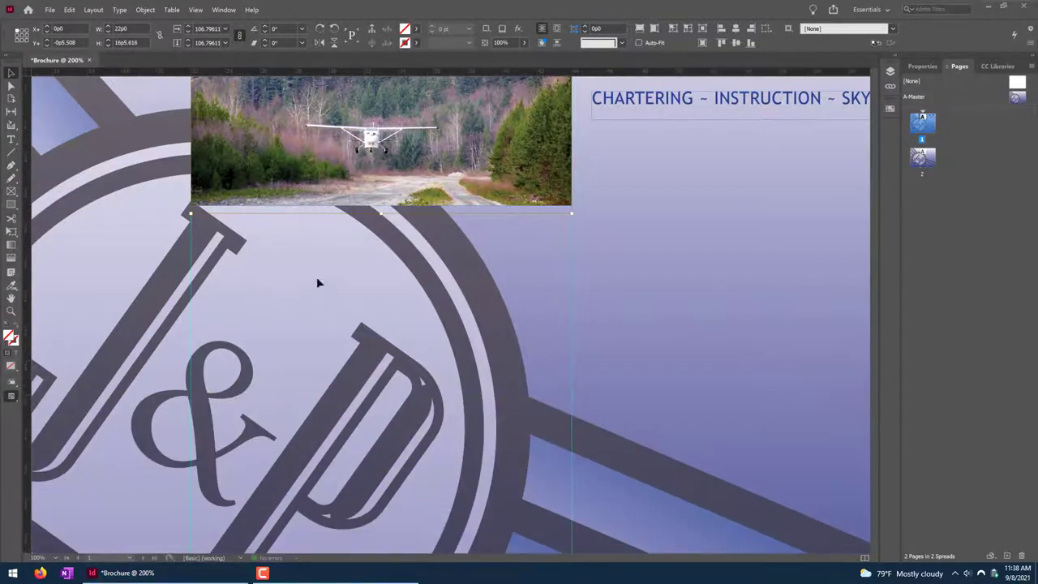
scroll(328, 278, "down", 1)
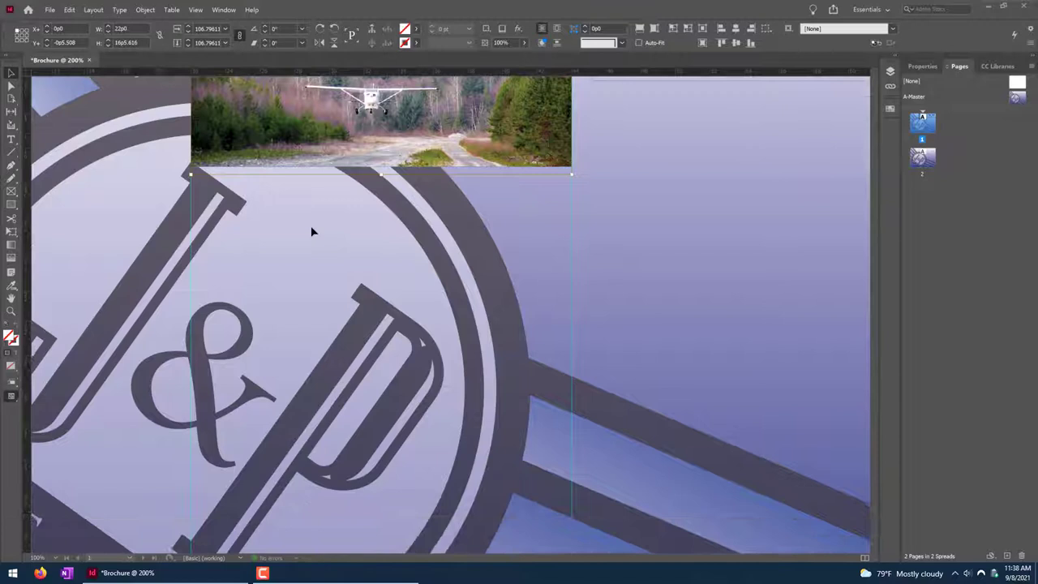
left_click(12, 205)
left_click_drag(217, 197, 540, 433)
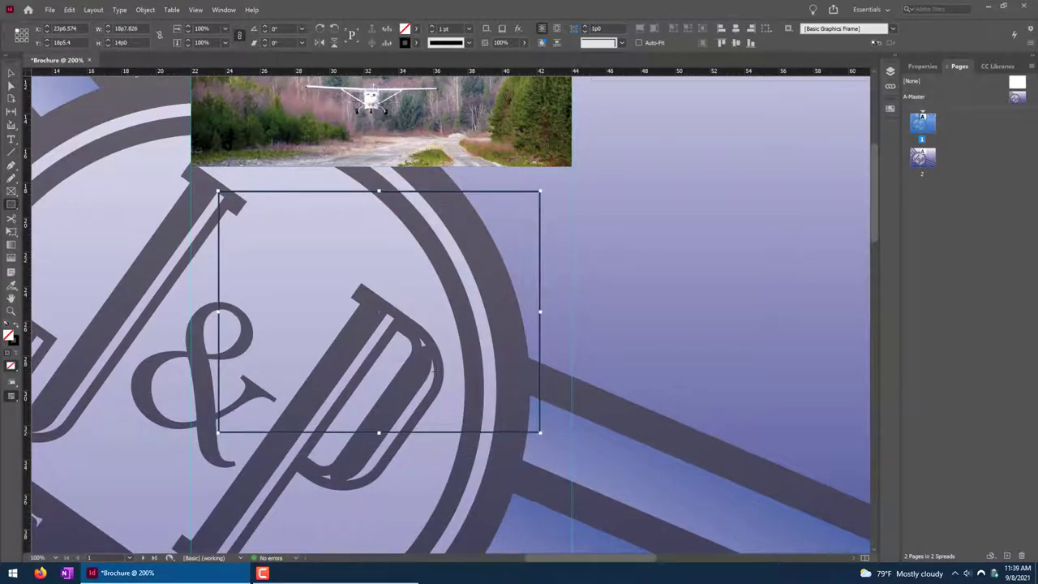
Turn the rectangle below the photo into a text frame and paste the copied flight school contact details into it.
left_click(16, 139)
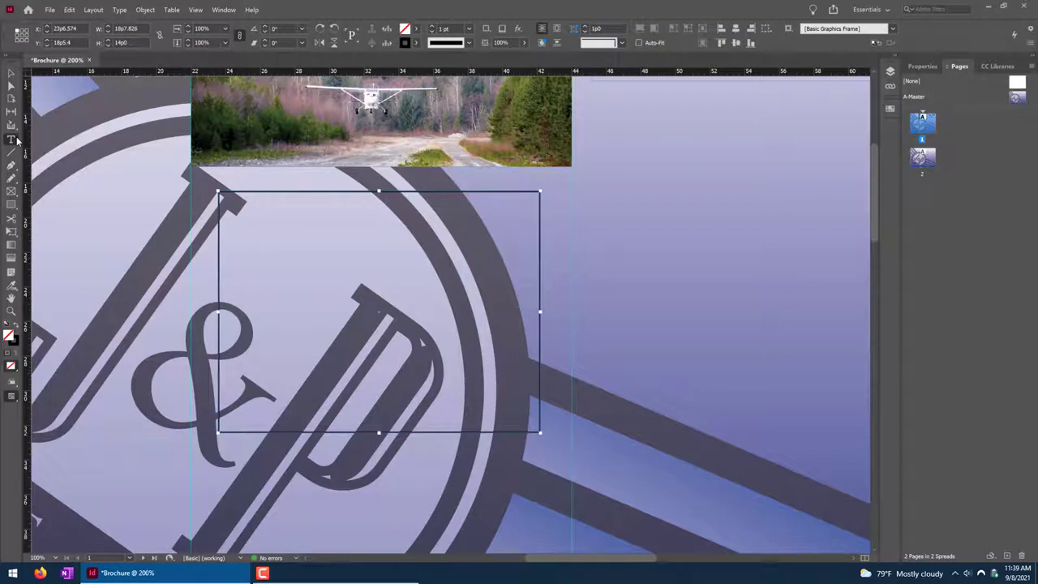
left_click(235, 196)
left_click(235, 197)
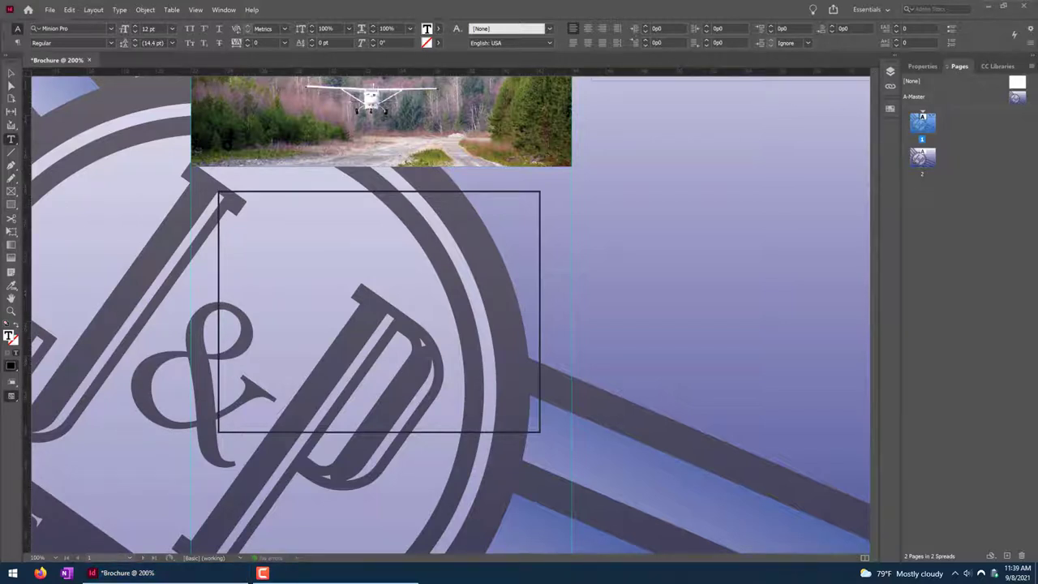
left_click(262, 213)
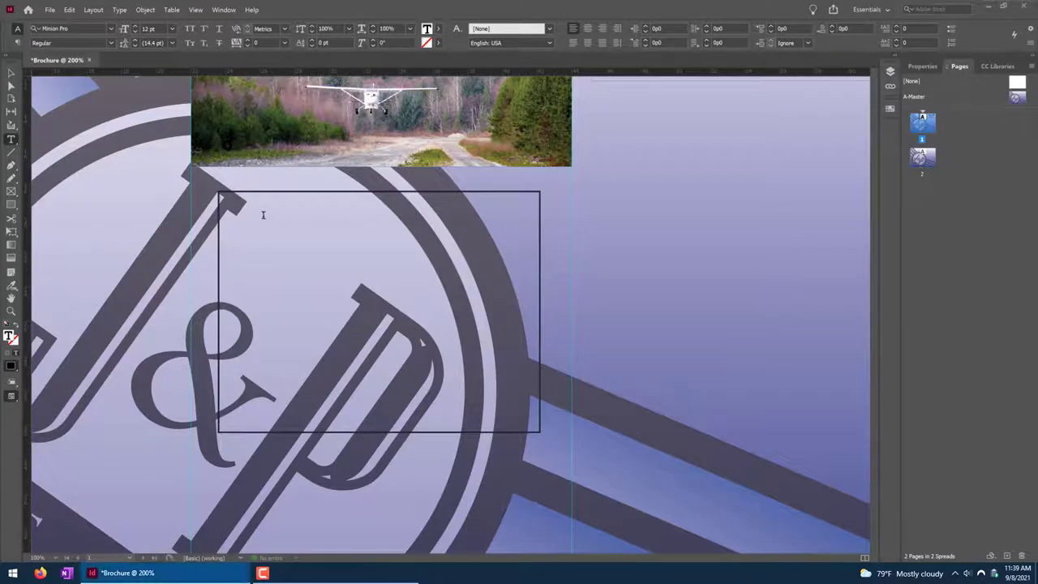
key("ctrl+v")
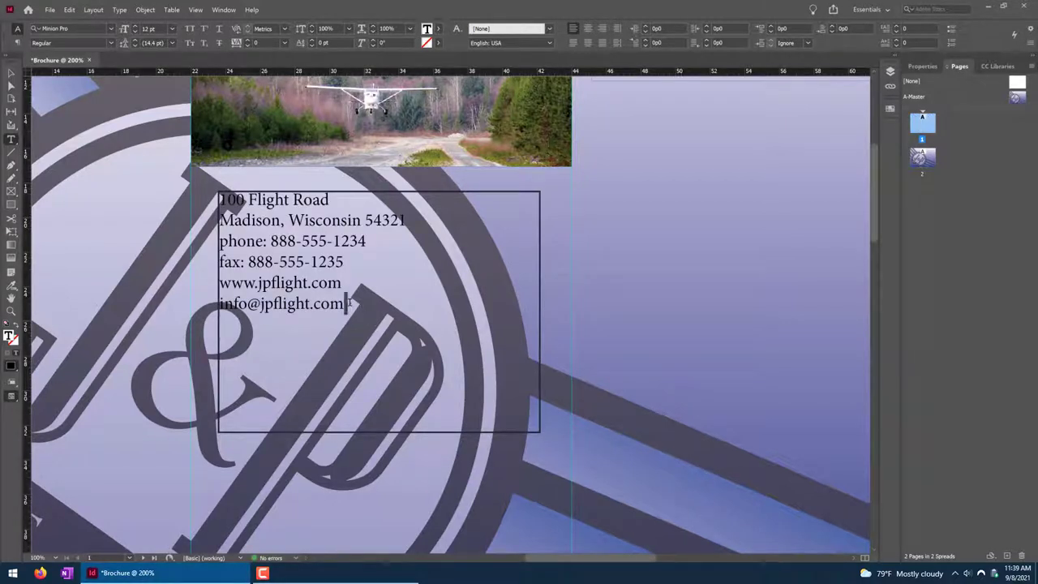
key("ctrl+a")
left_click(372, 286)
left_click_drag(219, 199, 411, 235)
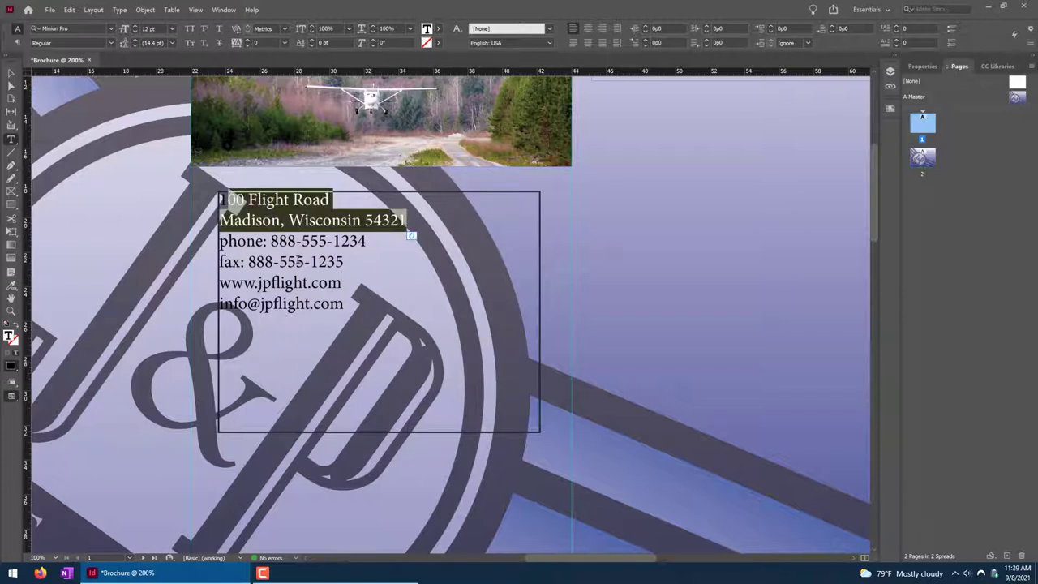
left_click_drag(219, 285, 367, 331)
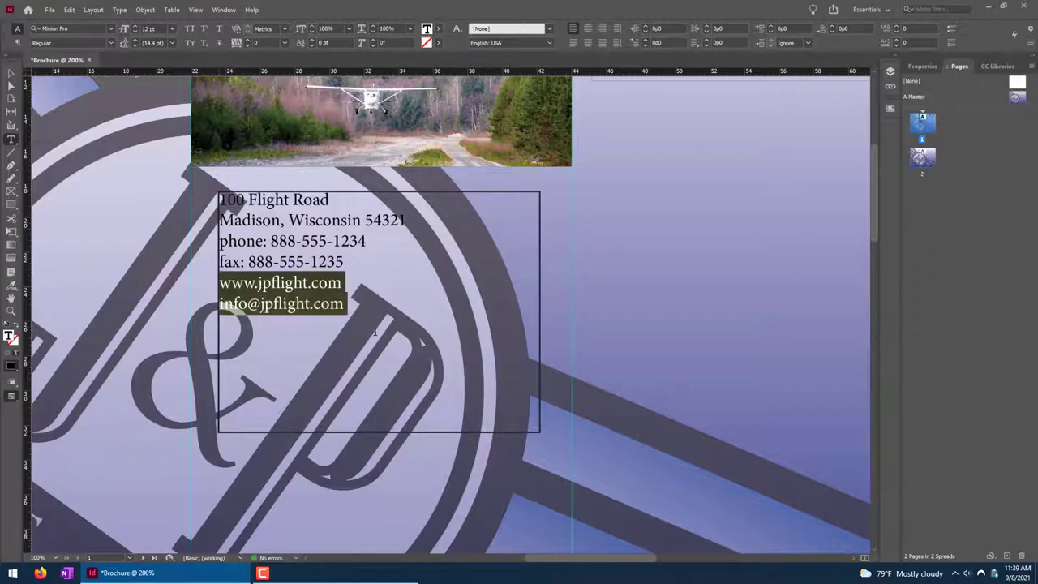
left_click(348, 302)
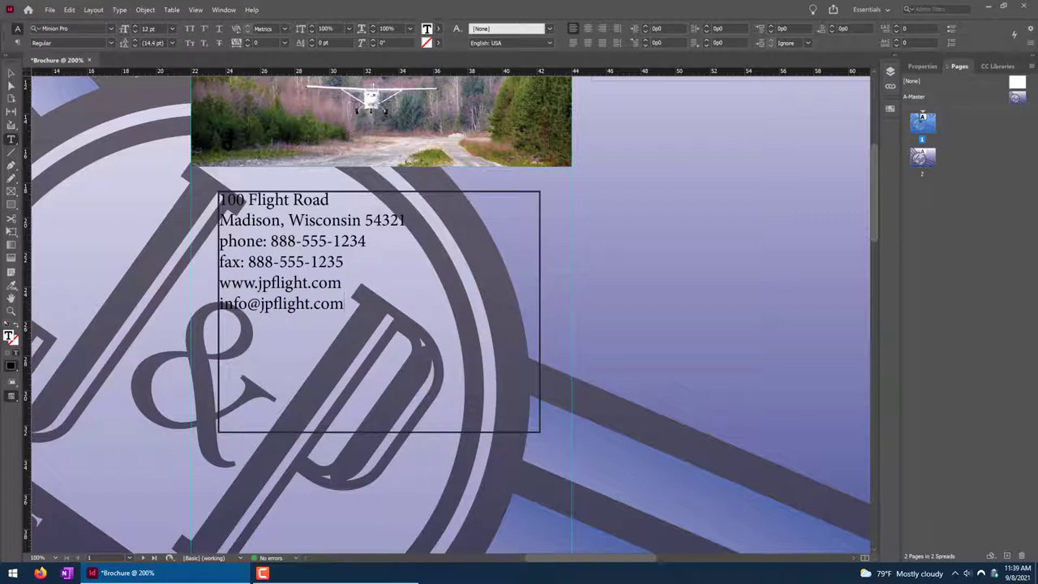
Set the contact details frame's stroke colour to the dark blue swatch C=100 M=90 Y=10 K=0.
left_click(11, 73)
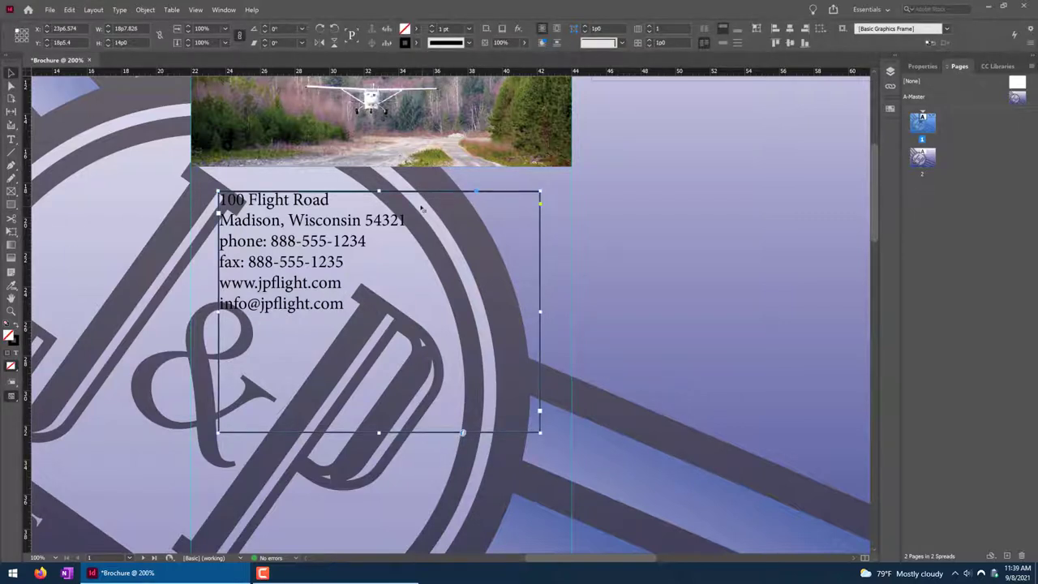
left_click(416, 42)
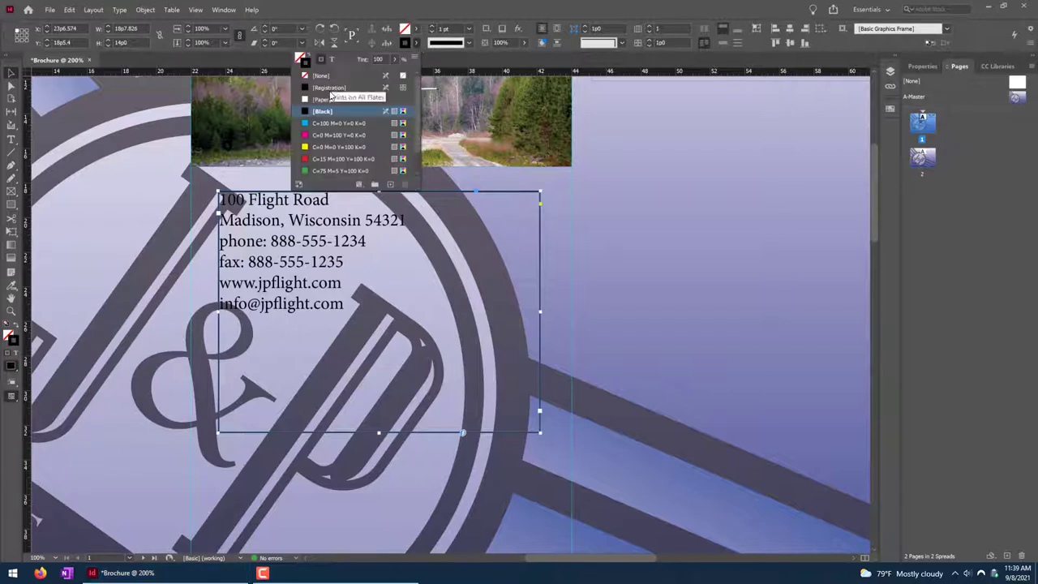
left_click(416, 29)
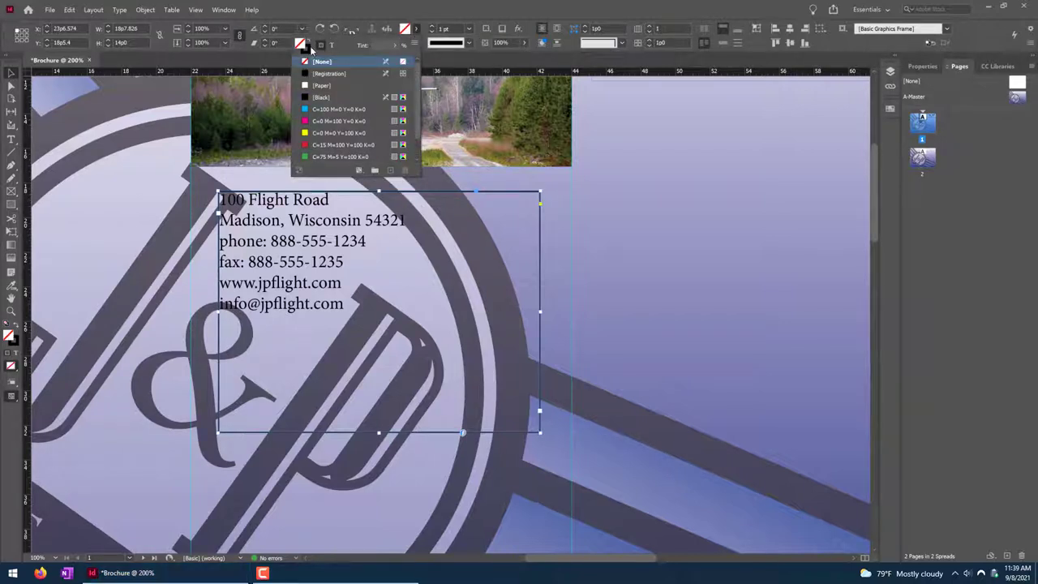
left_click(434, 16)
left_click(416, 42)
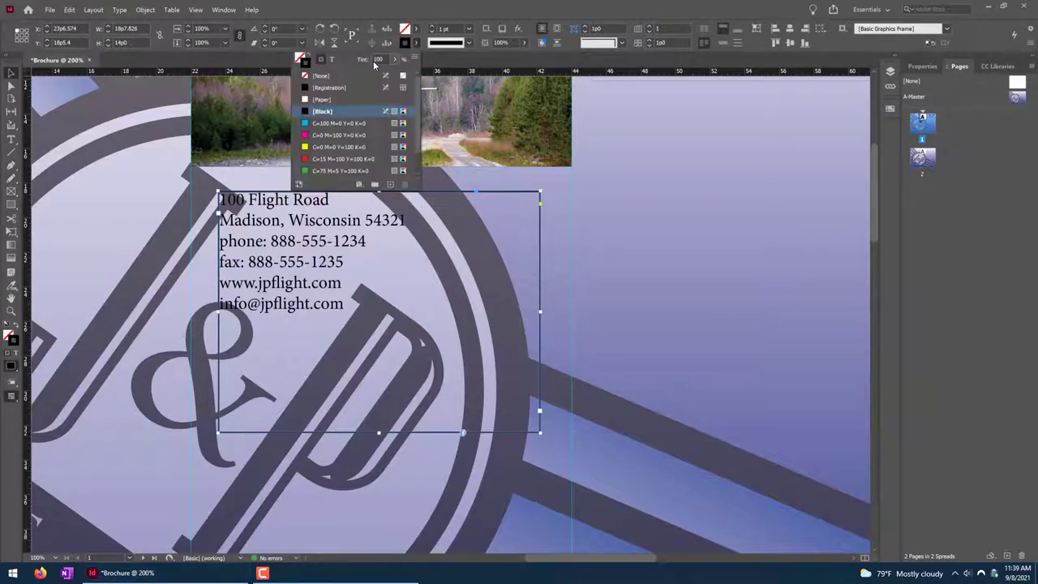
left_click(433, 21)
left_click(468, 42)
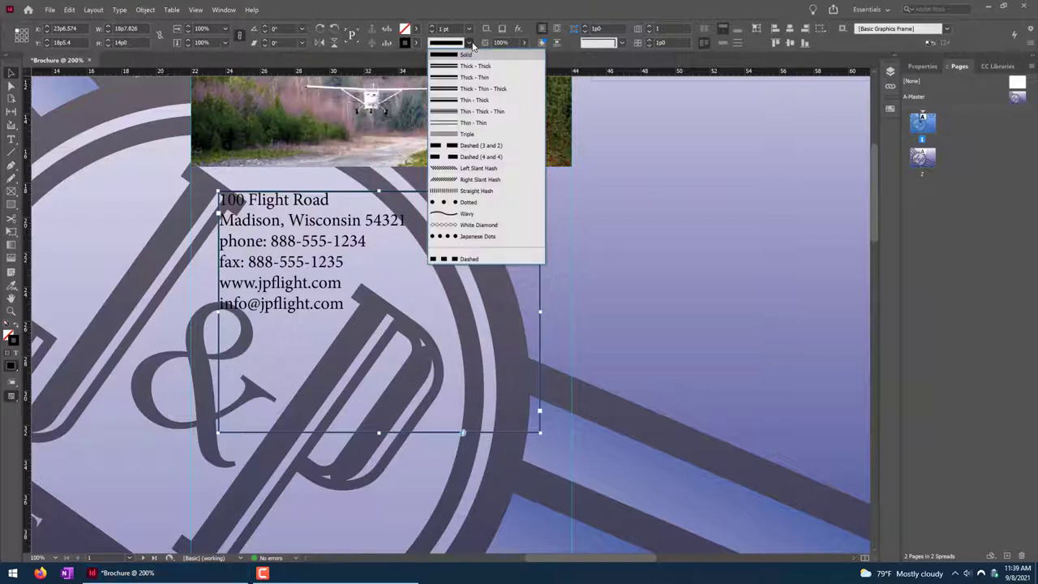
left_click(482, 46)
left_click(415, 43)
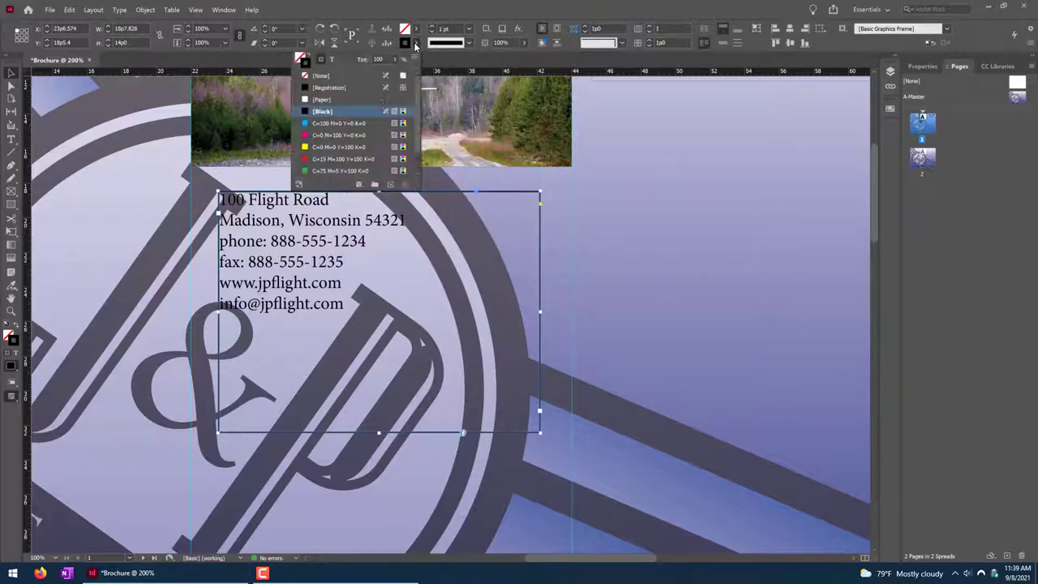
left_click(353, 170)
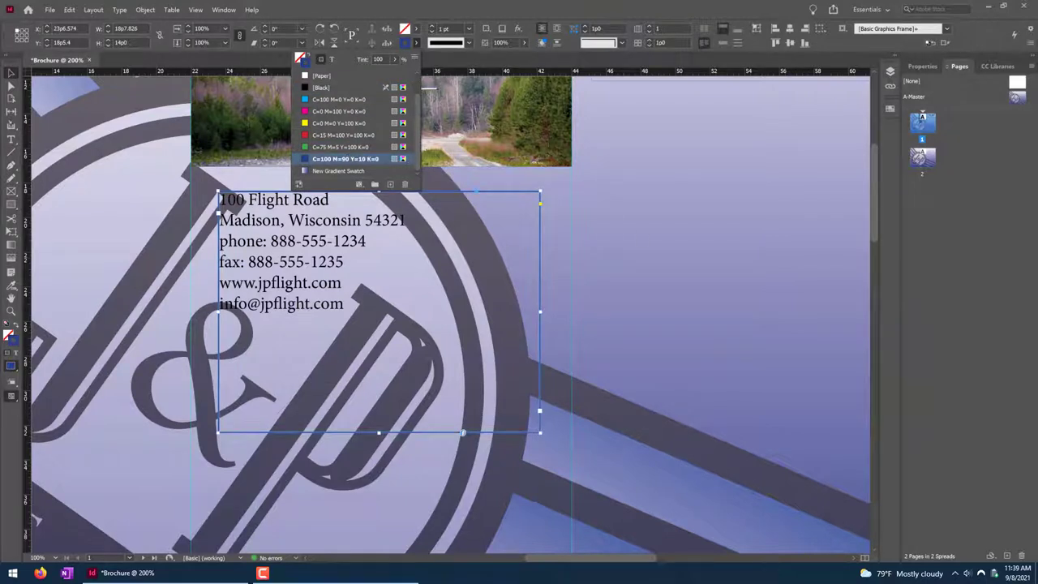
Fill the contact details frame with the [Paper] swatch and deselect it.
left_click(418, 29)
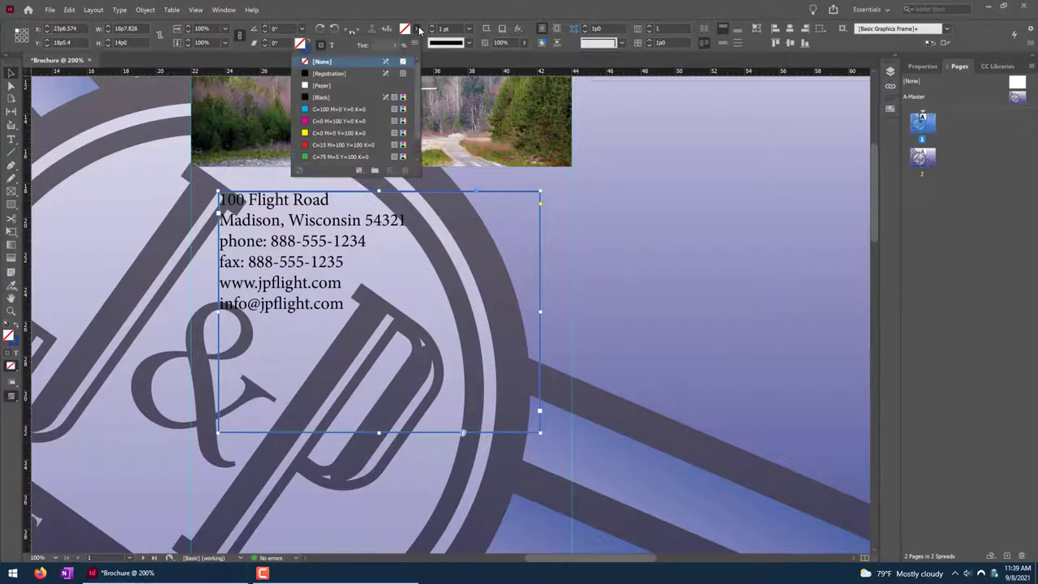
left_click(322, 86)
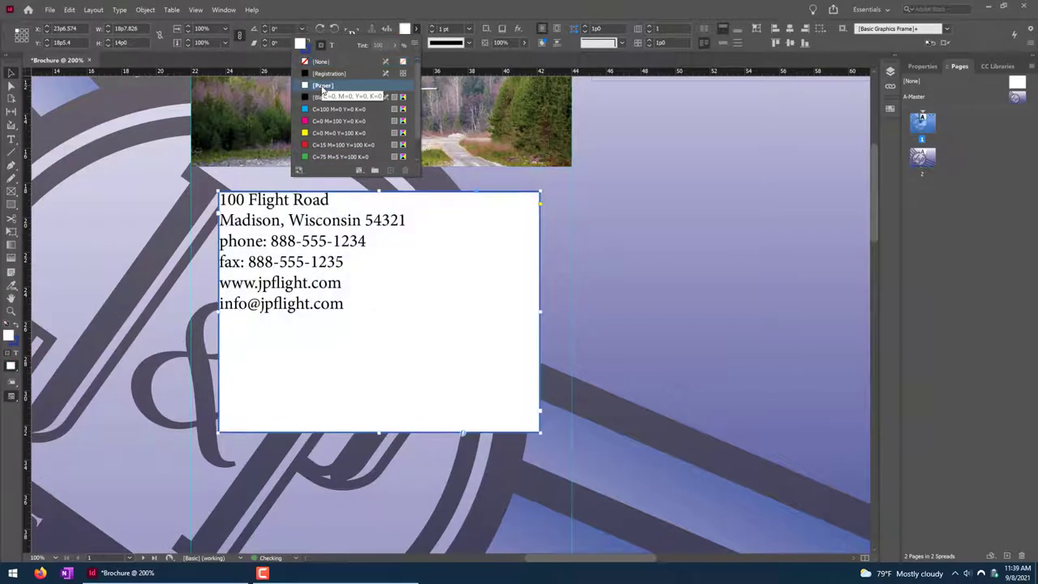
left_click(582, 302)
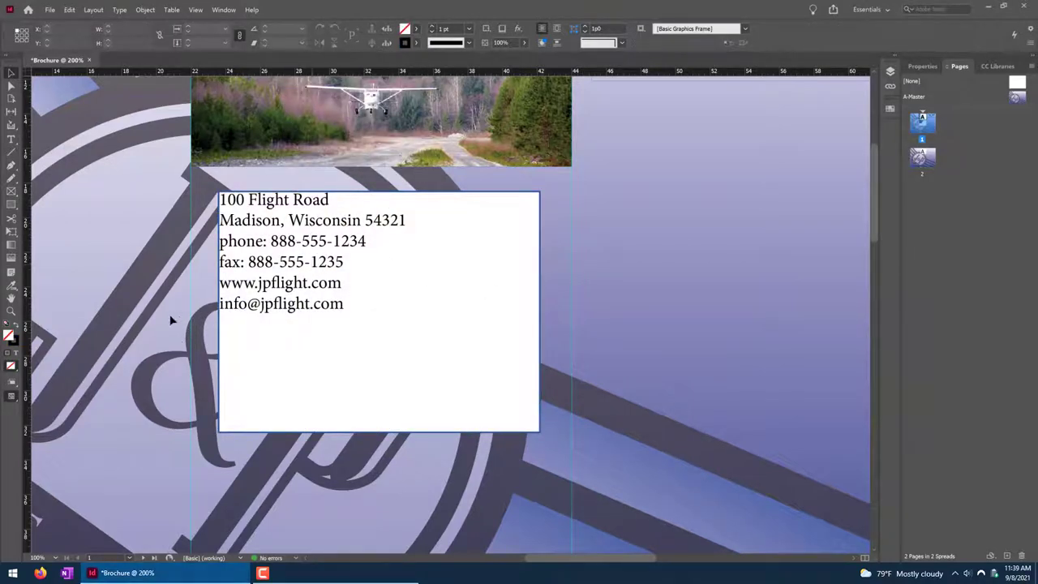
Centre all the contact lines horizontally and vertically within their frame.
double_click(364, 296)
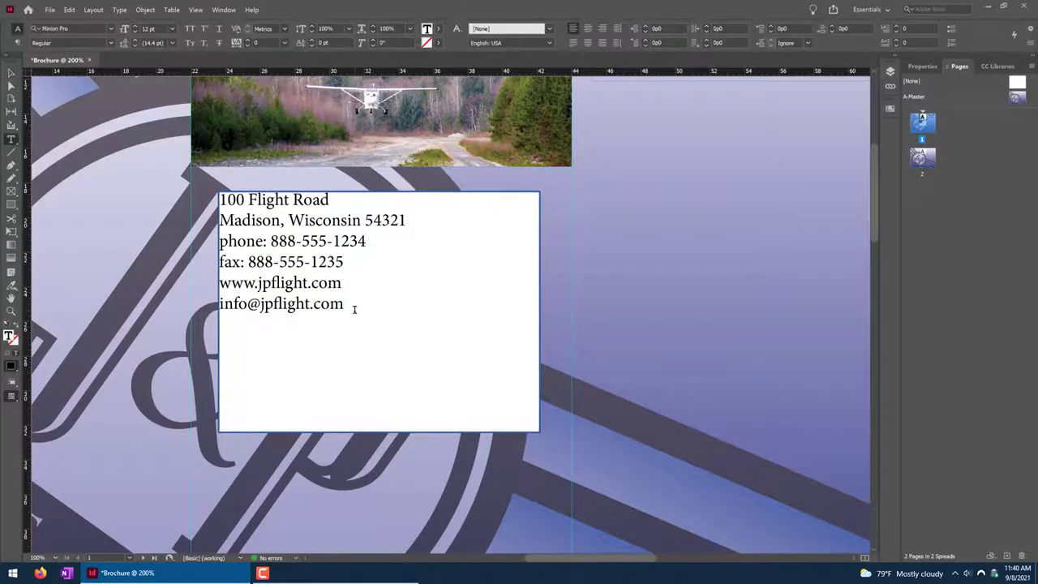
left_click_drag(354, 309, 231, 177)
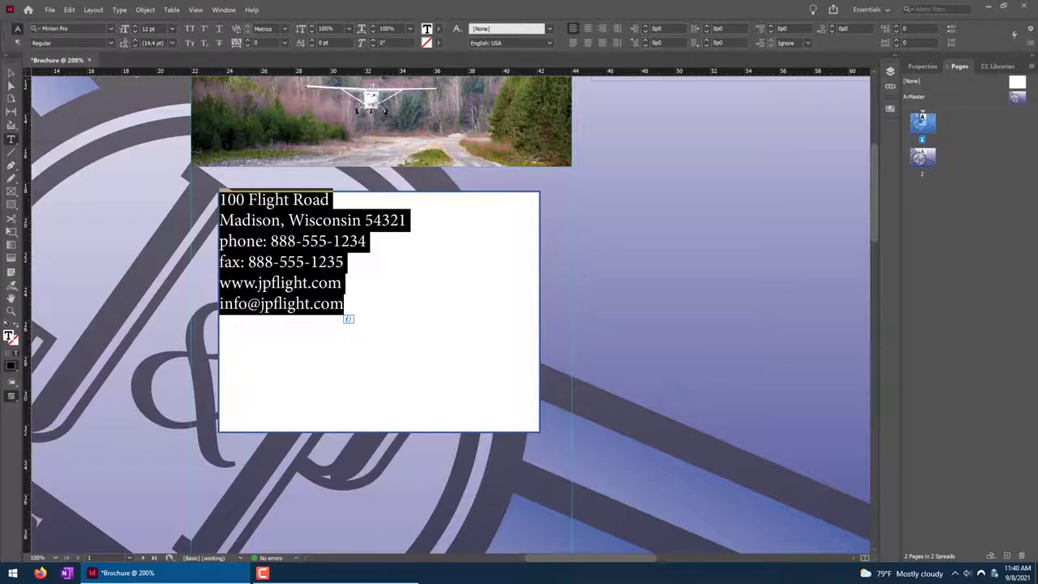
left_click(588, 28)
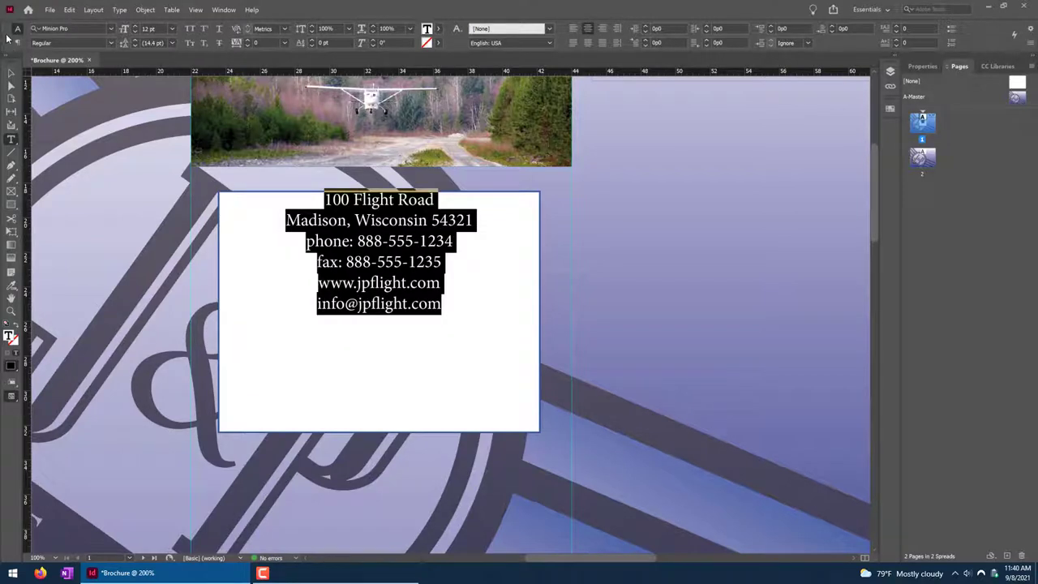
left_click(10, 75)
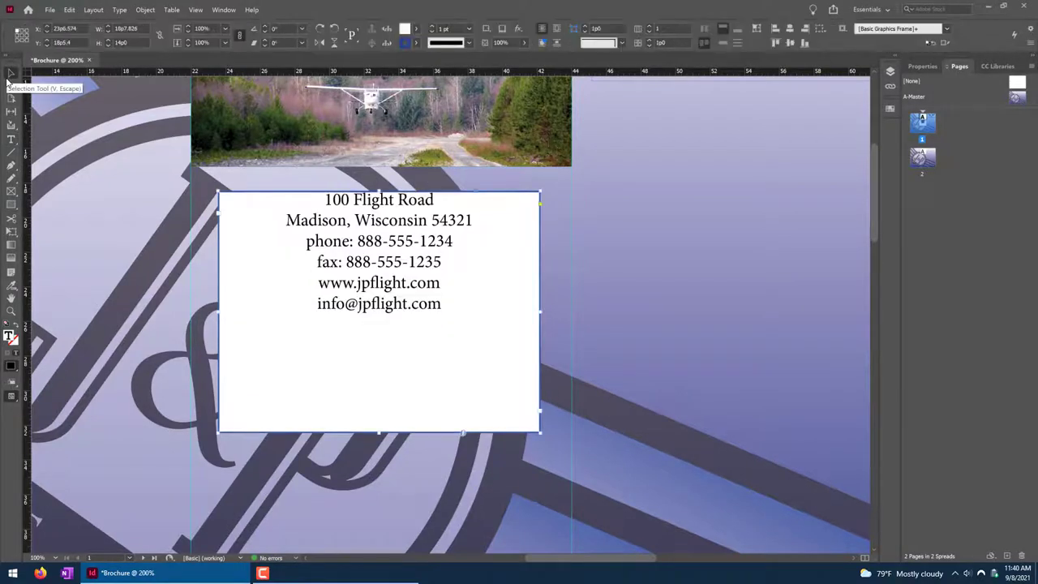
left_click(724, 43)
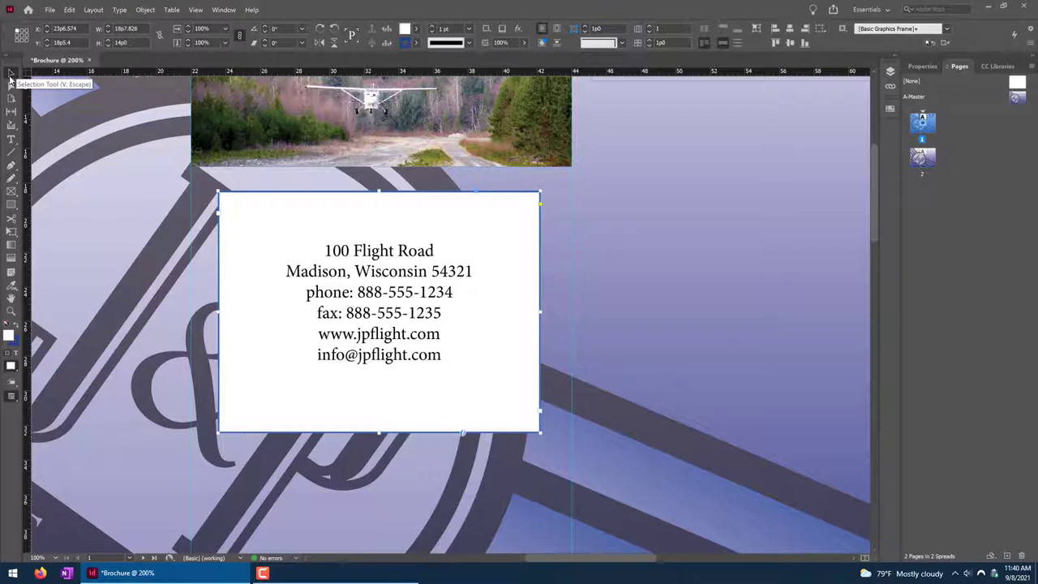
Try the bottom, centred and justified vertical alignments on the contact details frame.
left_click(728, 30)
left_click(738, 30)
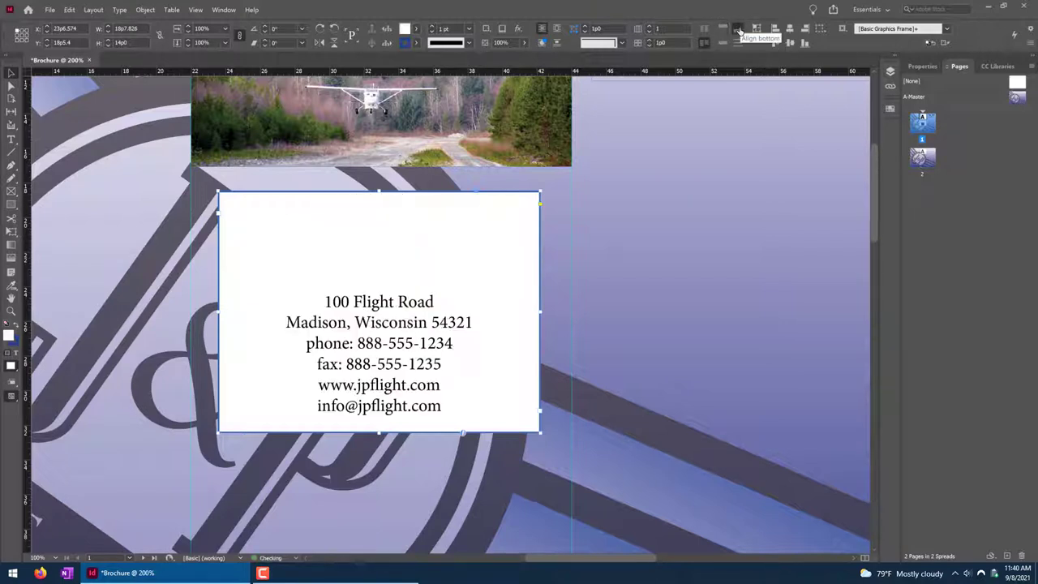
left_click(725, 42)
left_click(736, 44)
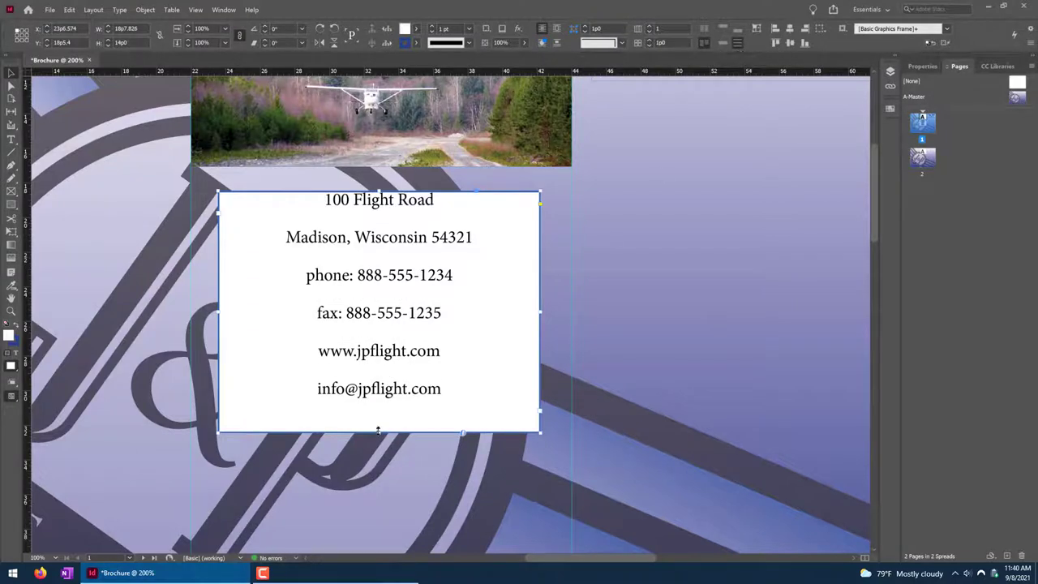
Shorten the contact details frame from its bottom edge to about 12p3 high and centre its text vertically.
left_click_drag(378, 431, 379, 400)
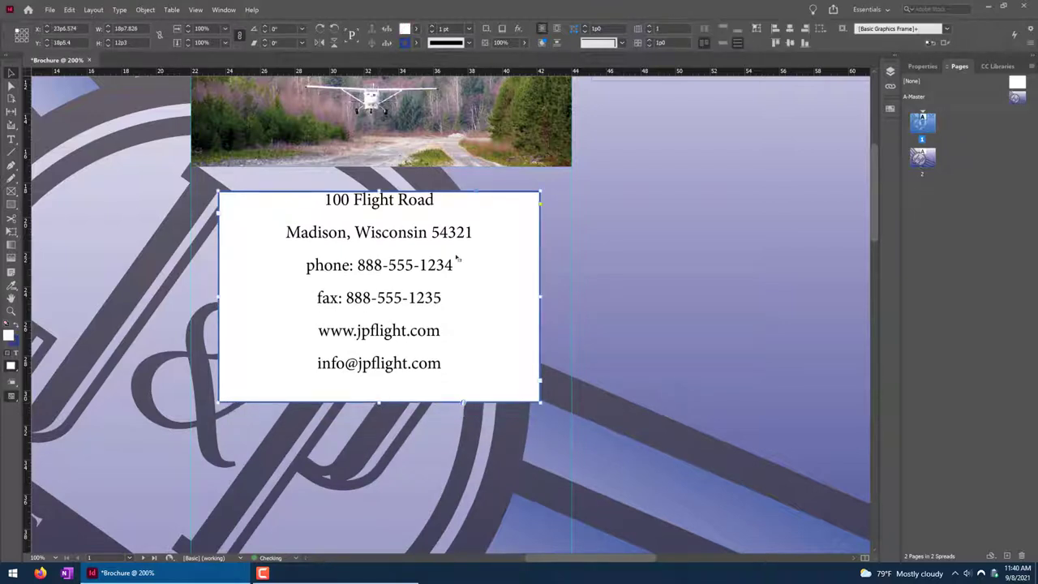
left_click(722, 45)
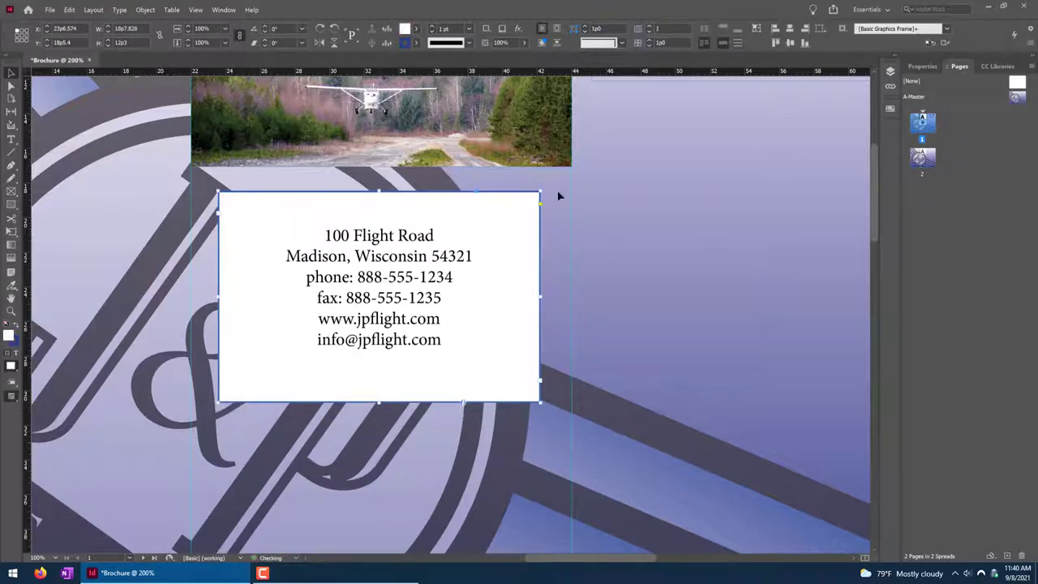
Set all the contact lines in the white frame to Trebuchet MS Bold.
triple_click(372, 280)
key("ctrl+a")
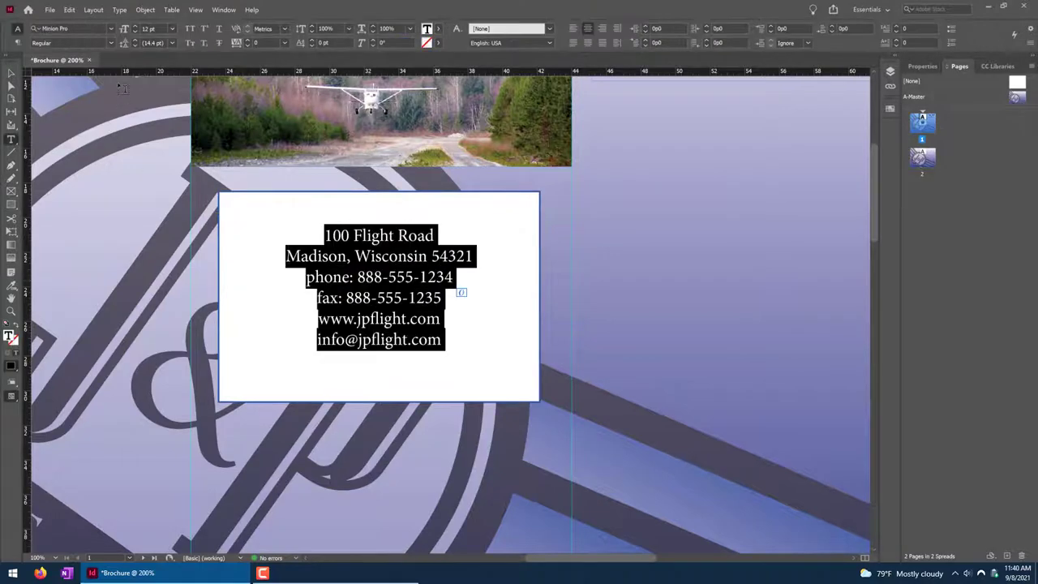
left_click(111, 28)
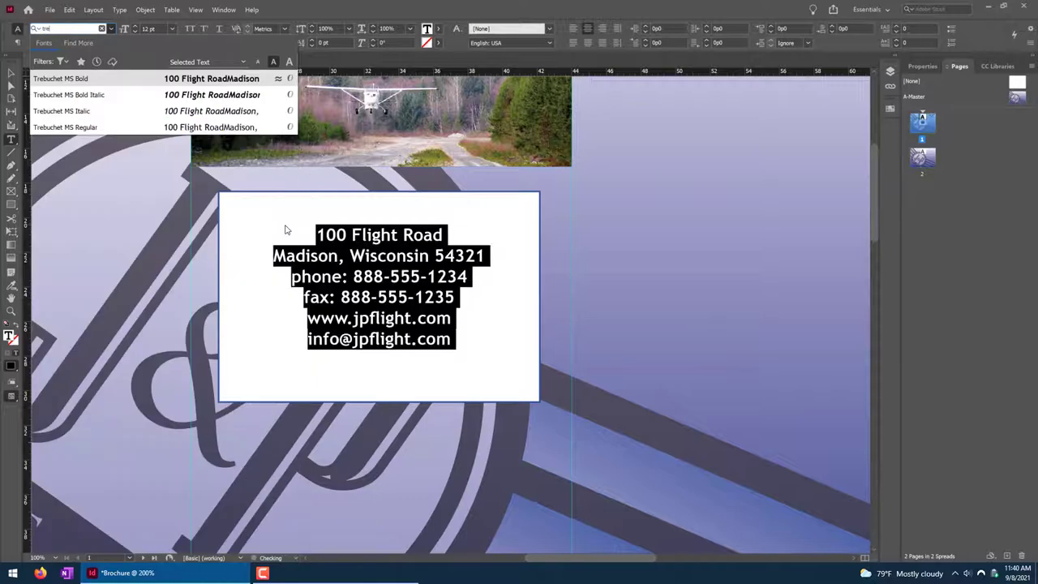
left_click(107, 82)
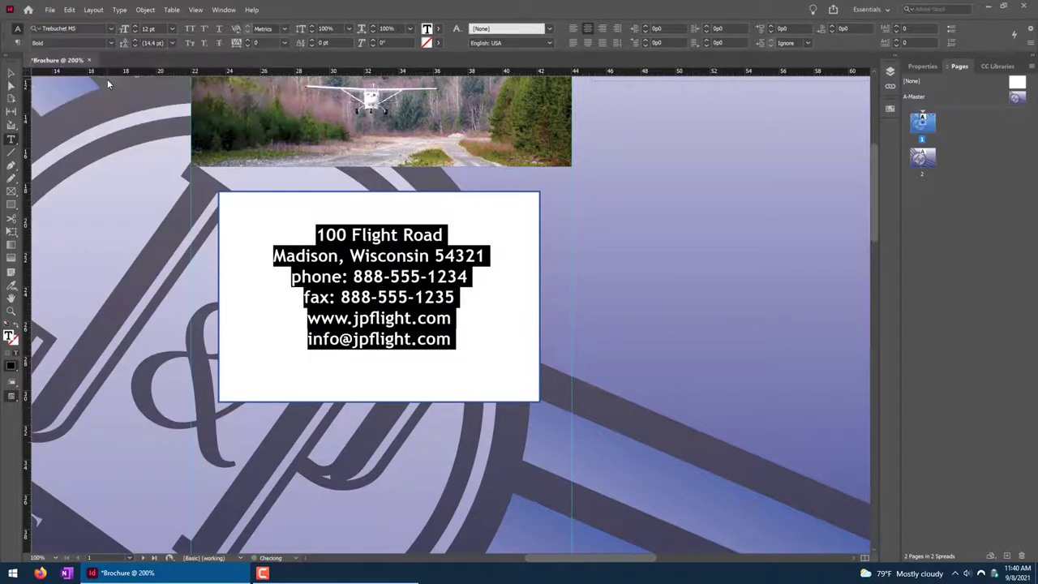
left_click(349, 260)
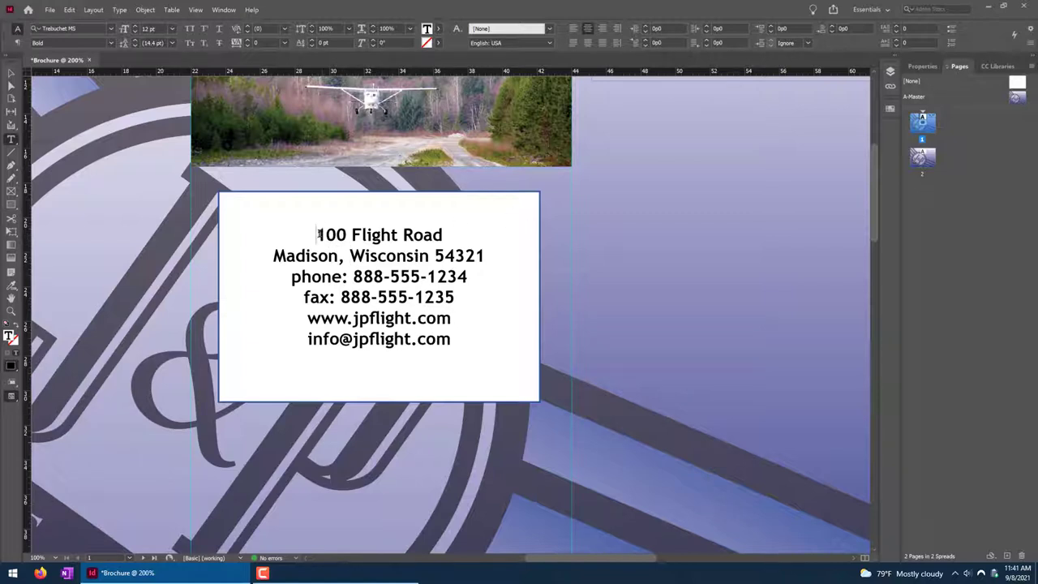
Colour all the contact lines with the [Paper] swatch.
left_click_drag(319, 234, 463, 341)
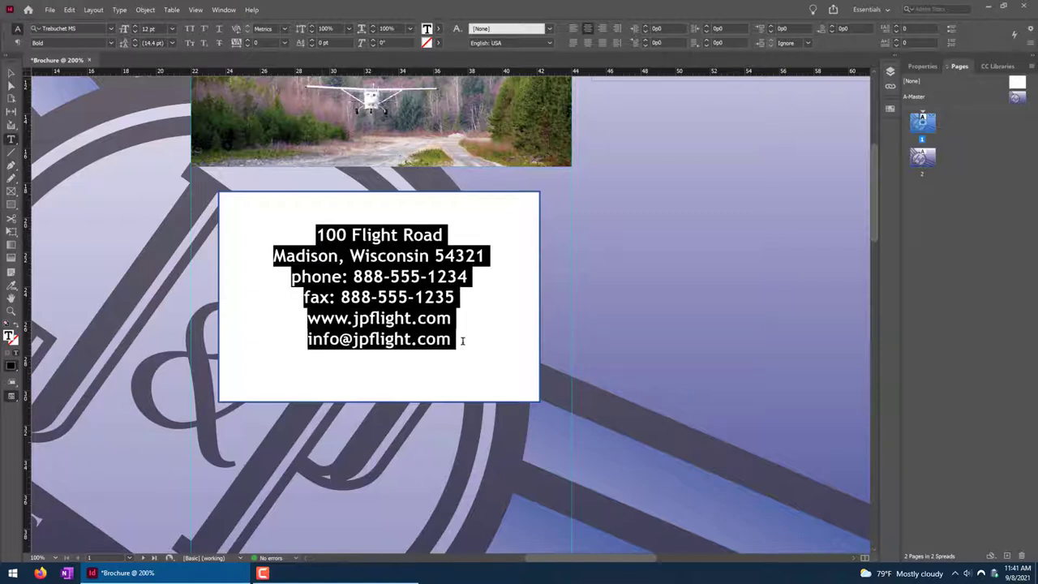
left_click(438, 28)
left_click(343, 85)
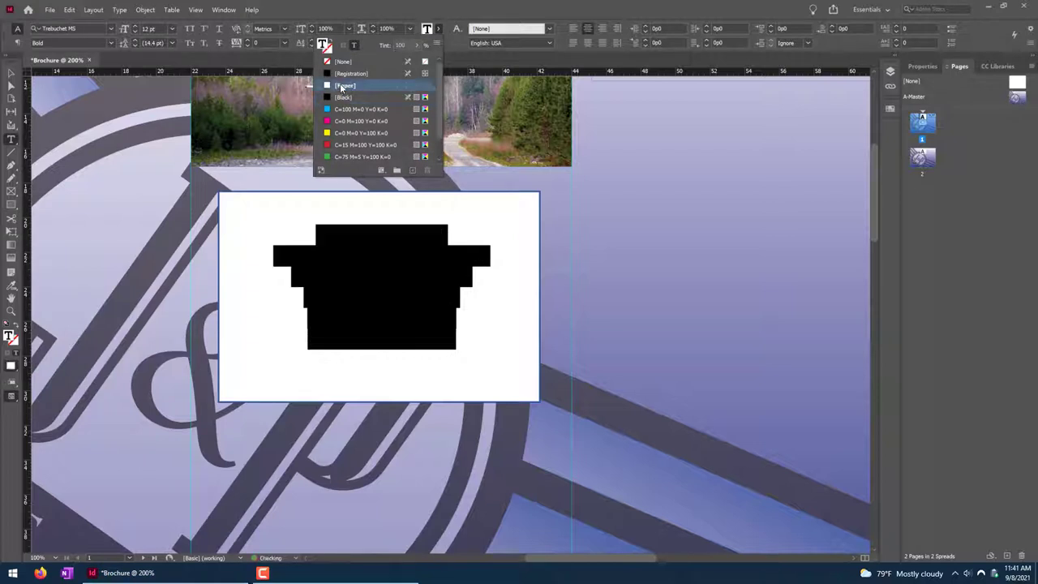
Fill the contact details frame with the blue C=100 M=90 Y=10 K=0 swatch.
key("Escape")
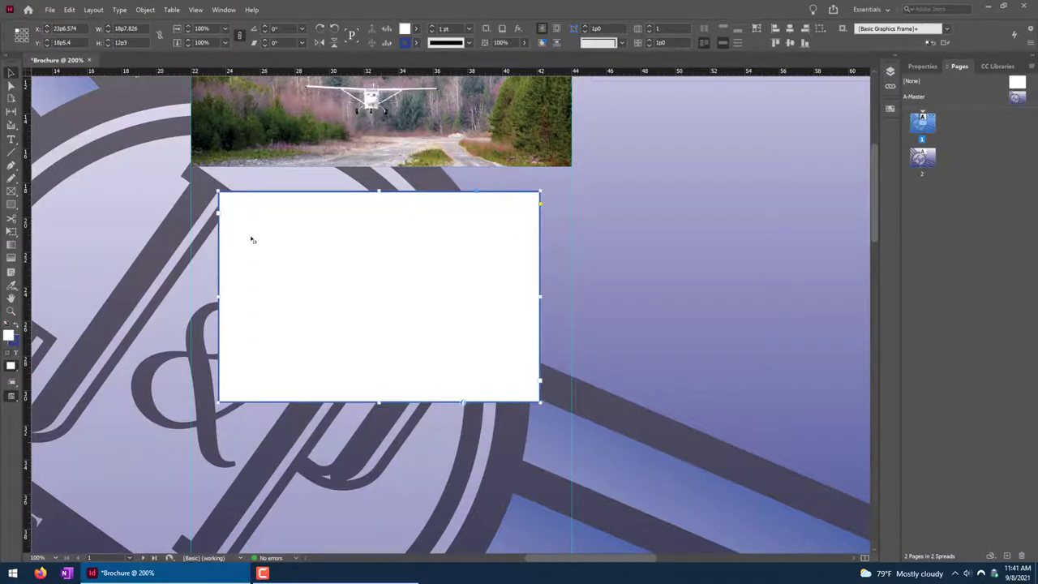
left_click(416, 29)
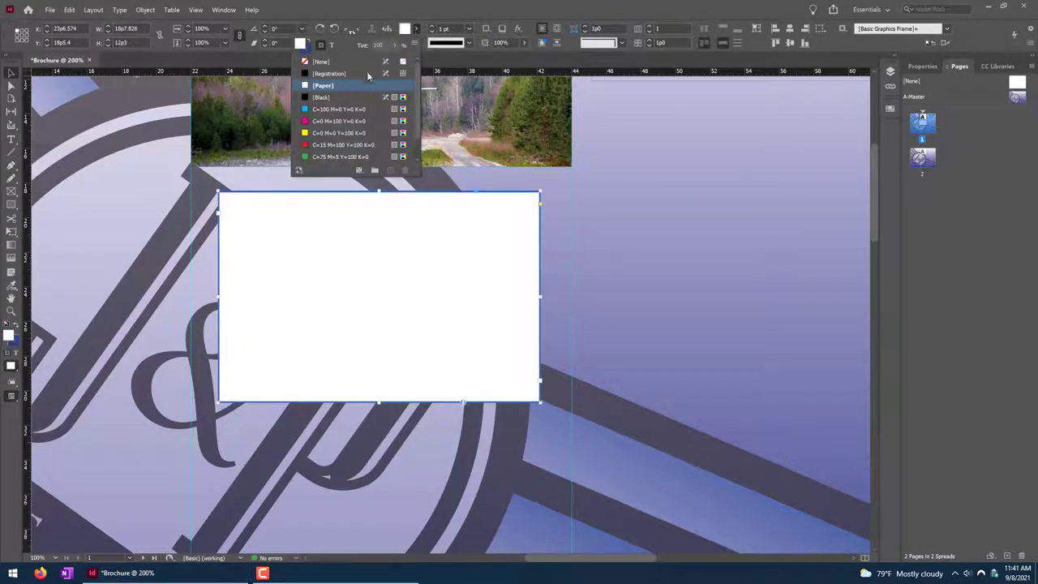
scroll(344, 138, "down", 2)
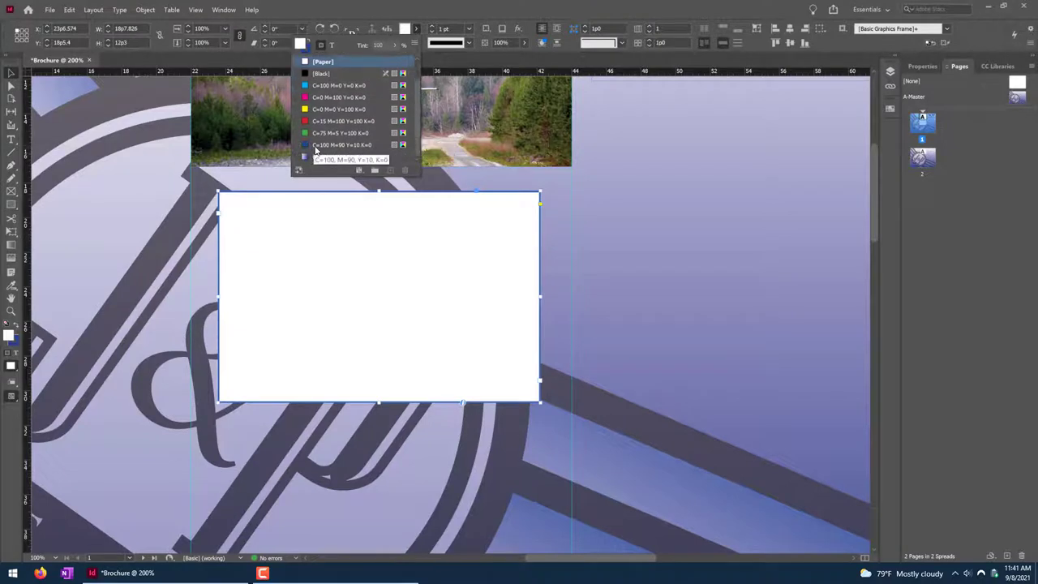
left_click(317, 144)
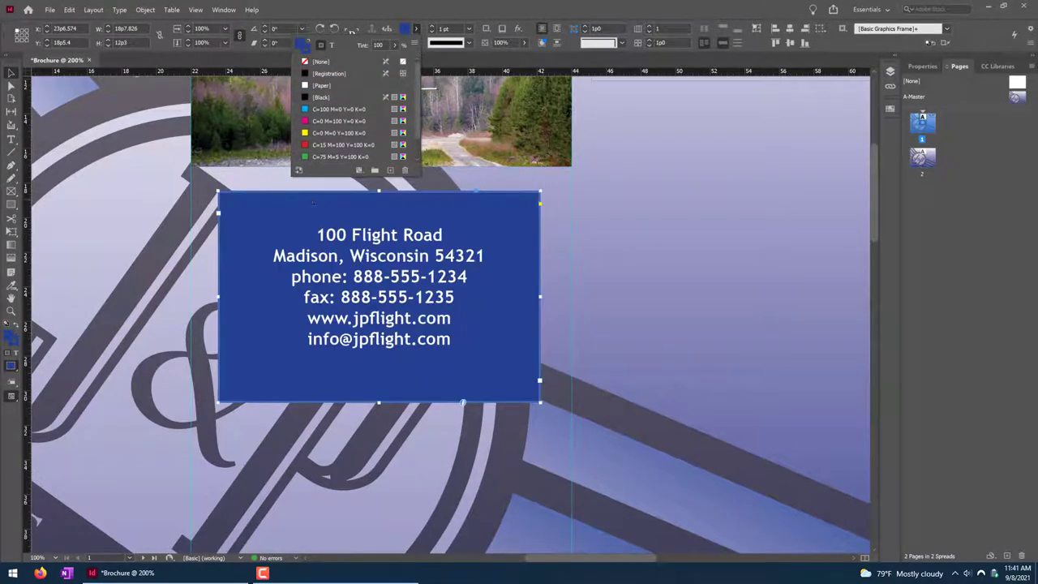
left_click(417, 30)
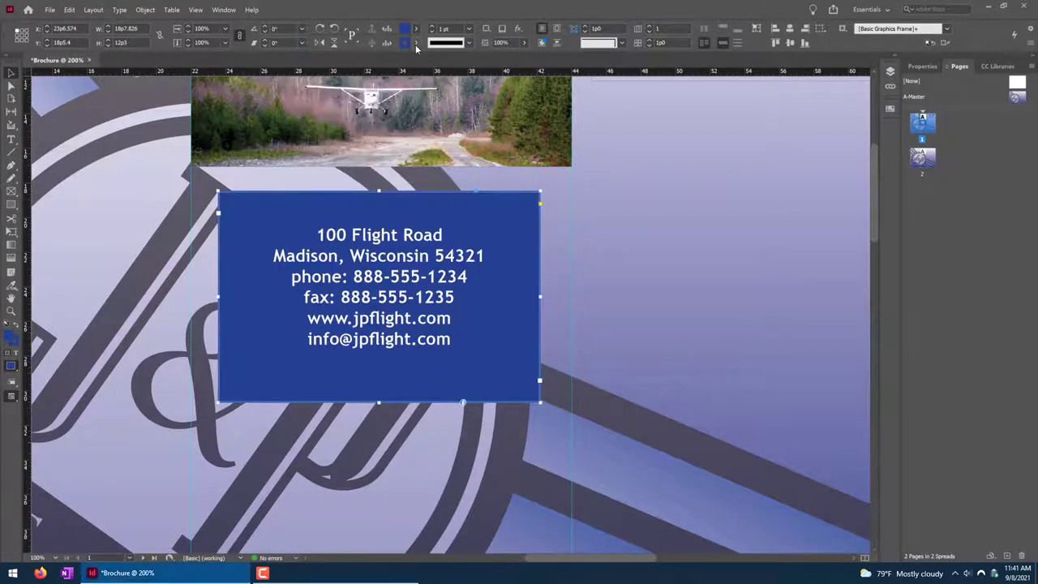
Set the contact details frame's stroke to the [Paper] swatch and deselect the frame.
left_click(416, 45)
left_click(326, 88)
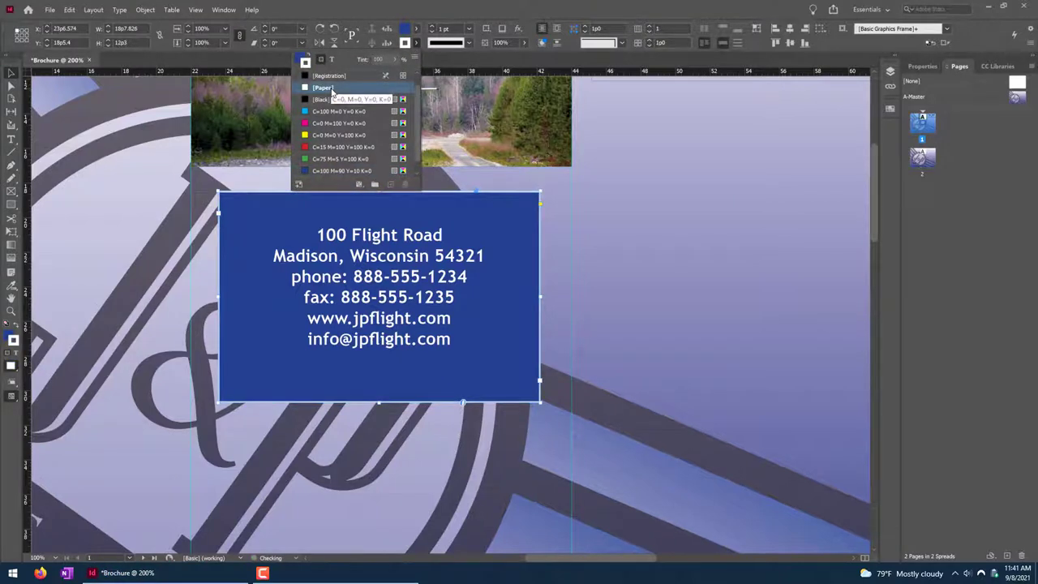
key("Escape")
key("ctrl+shift+a")
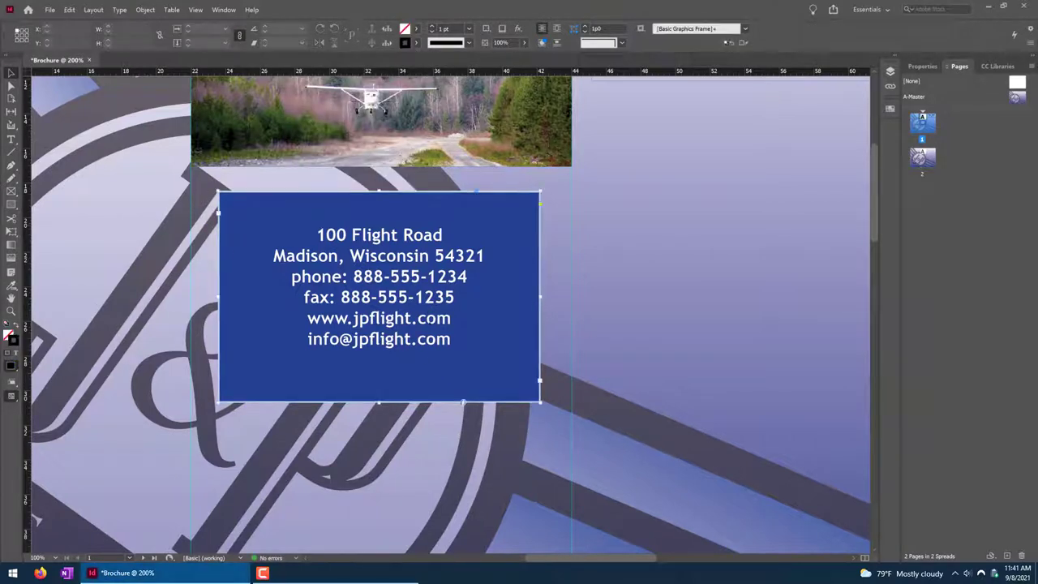
Shorten the contact details frame to about 11p5.4 high and move it straight down to about Y 35p10.2 near the back cover's lower edge.
left_click(496, 312)
scroll(496, 312, "up", 2)
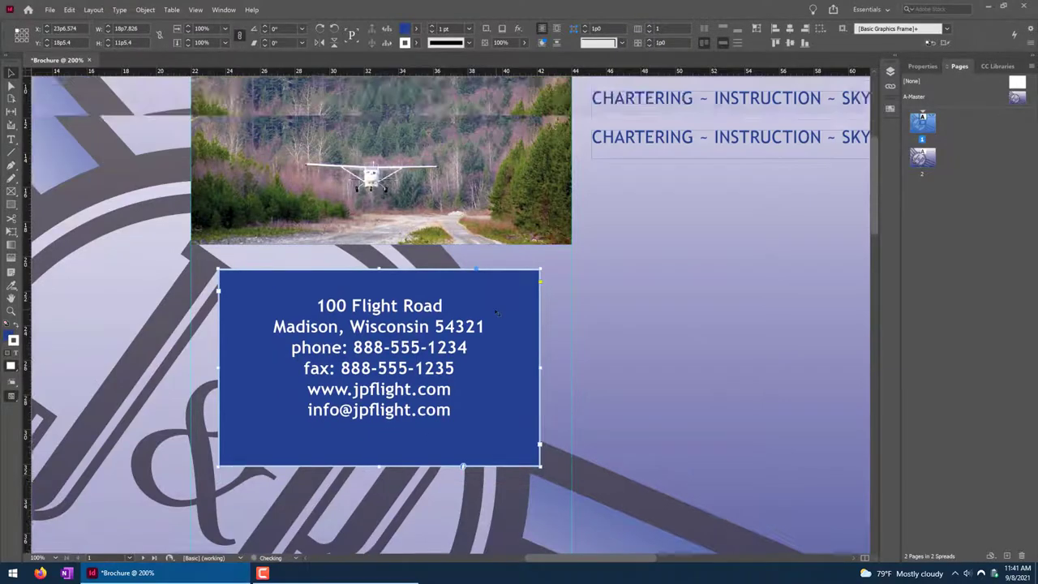
scroll(497, 312, "up", 2)
scroll(496, 313, "down", 1)
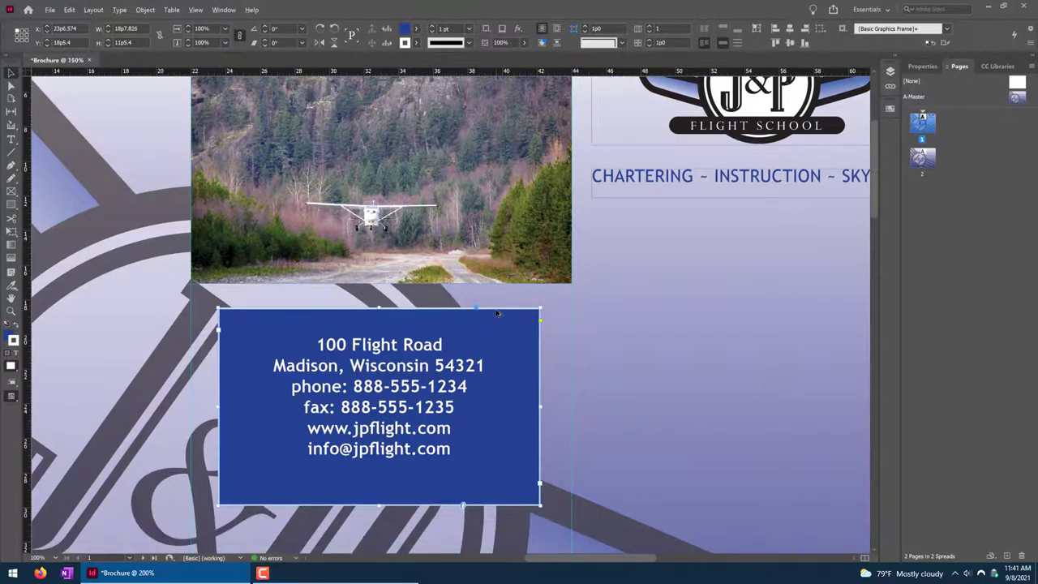
scroll(497, 313, "down", 1)
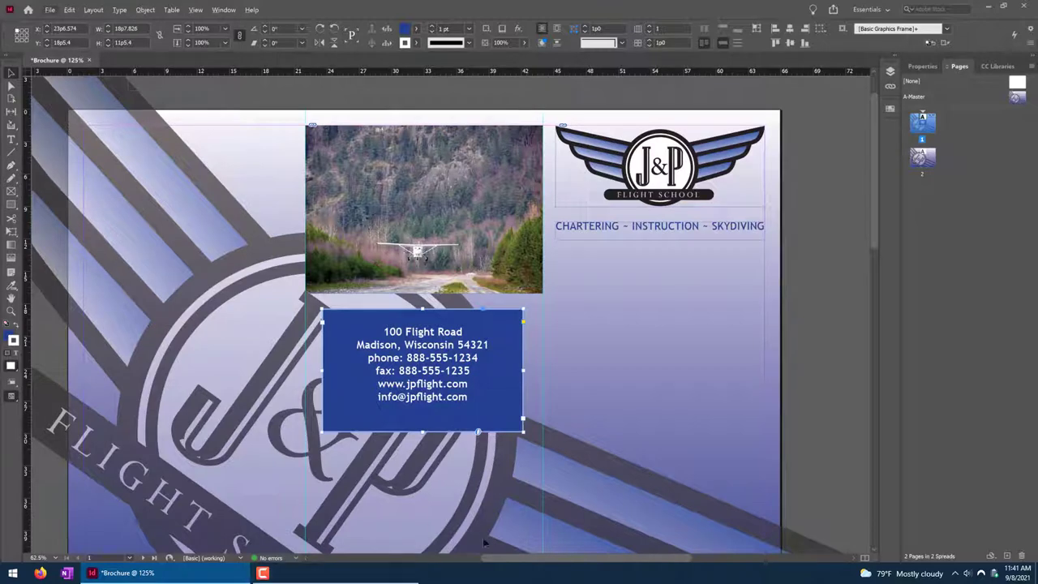
scroll(476, 449, "down", 5)
scroll(477, 448, "up", 2)
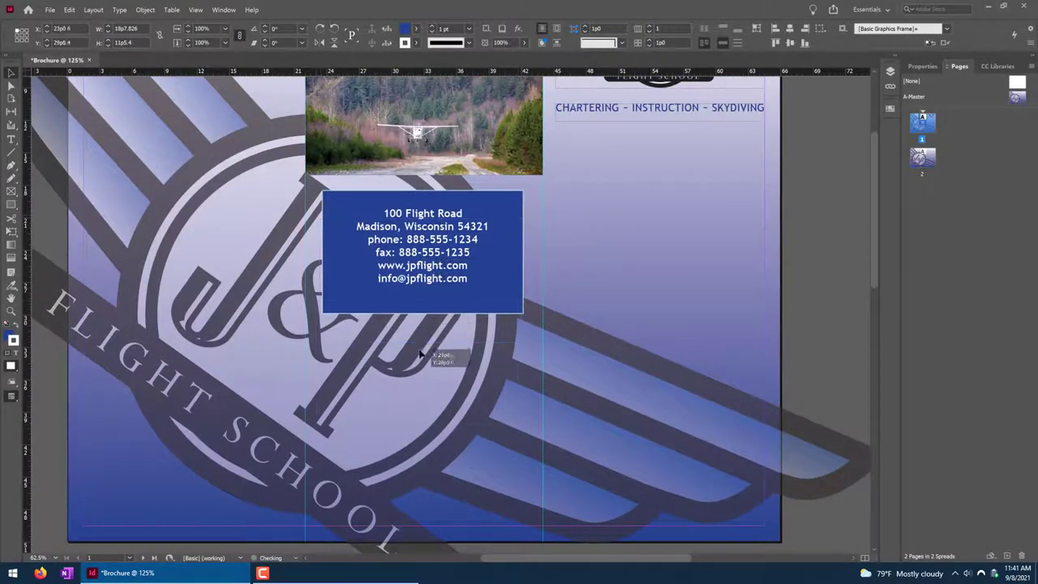
left_click_drag(422, 422, 423, 422)
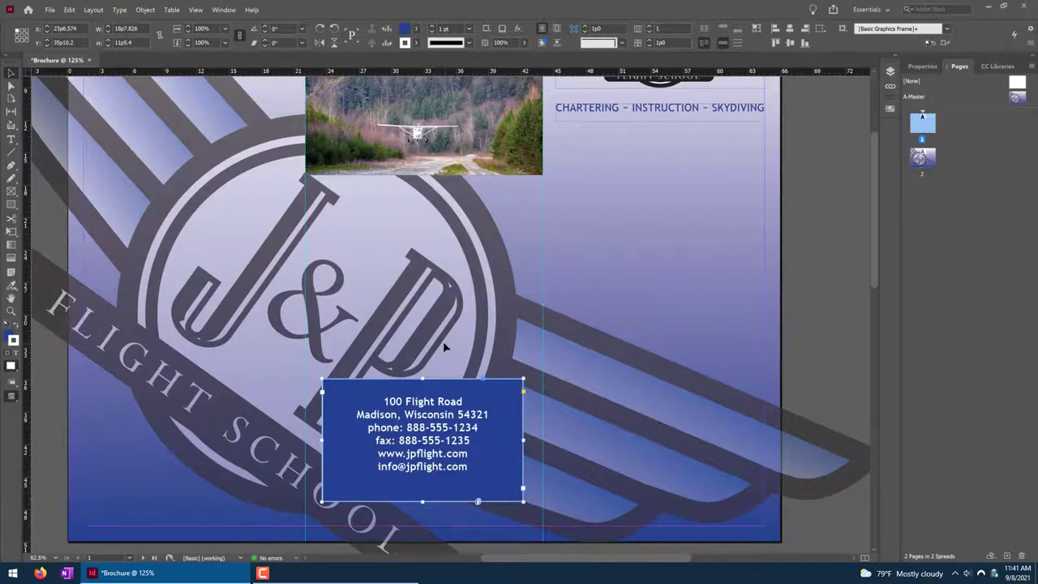
left_click(445, 349)
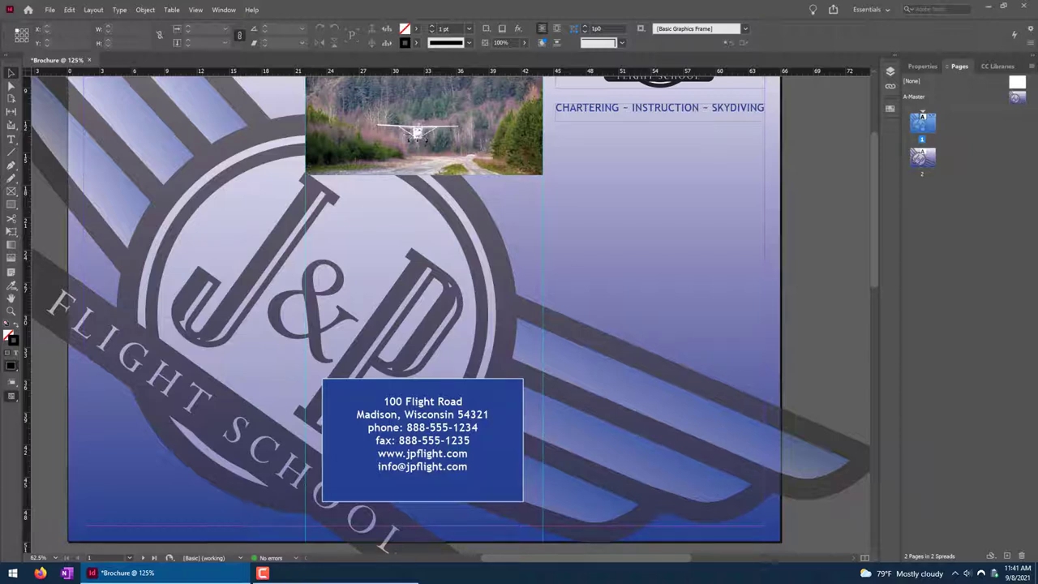
scroll(413, 352, "up", 4)
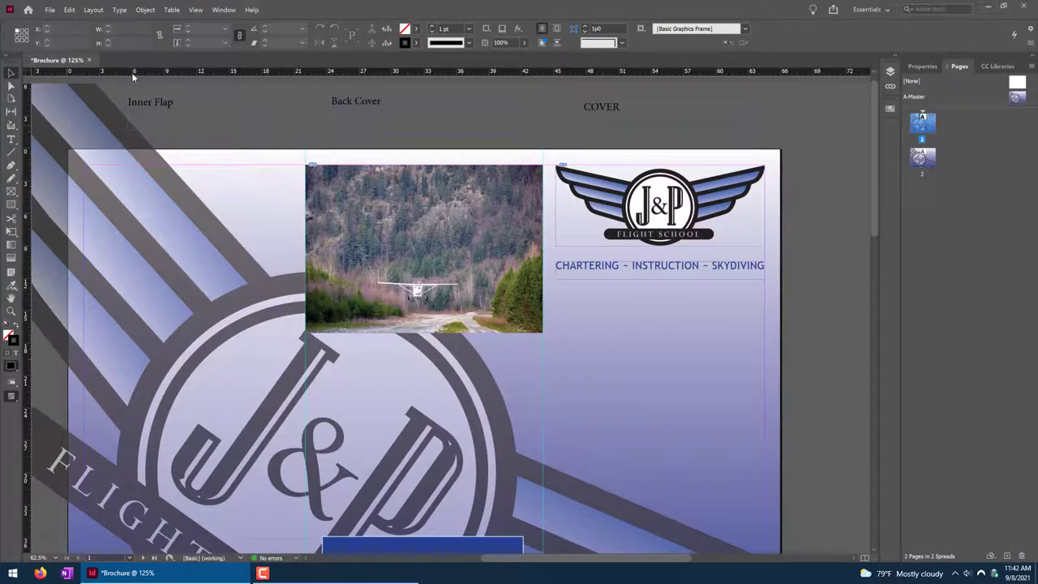
left_click(50, 9)
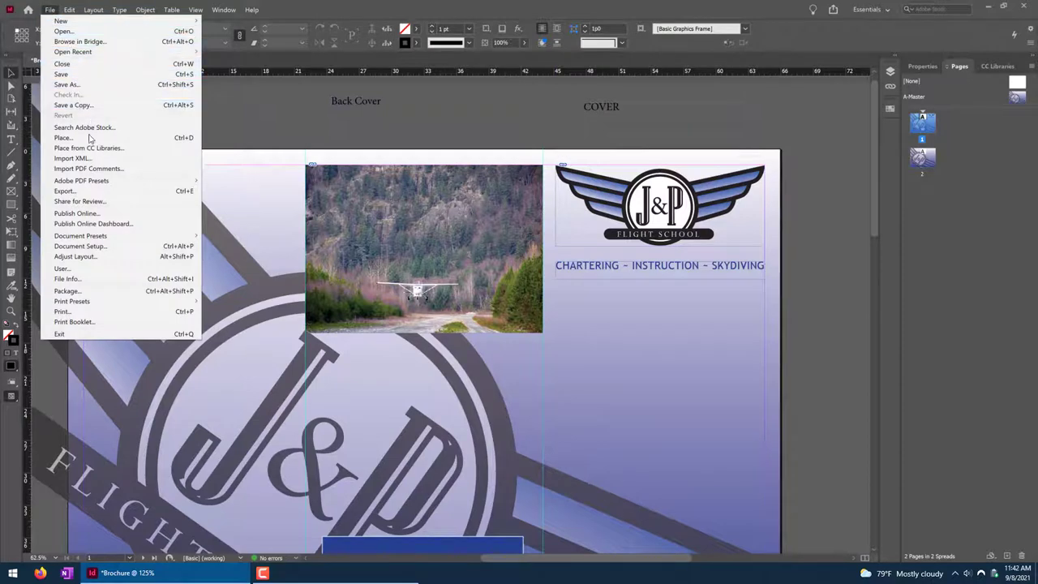
left_click(288, 151)
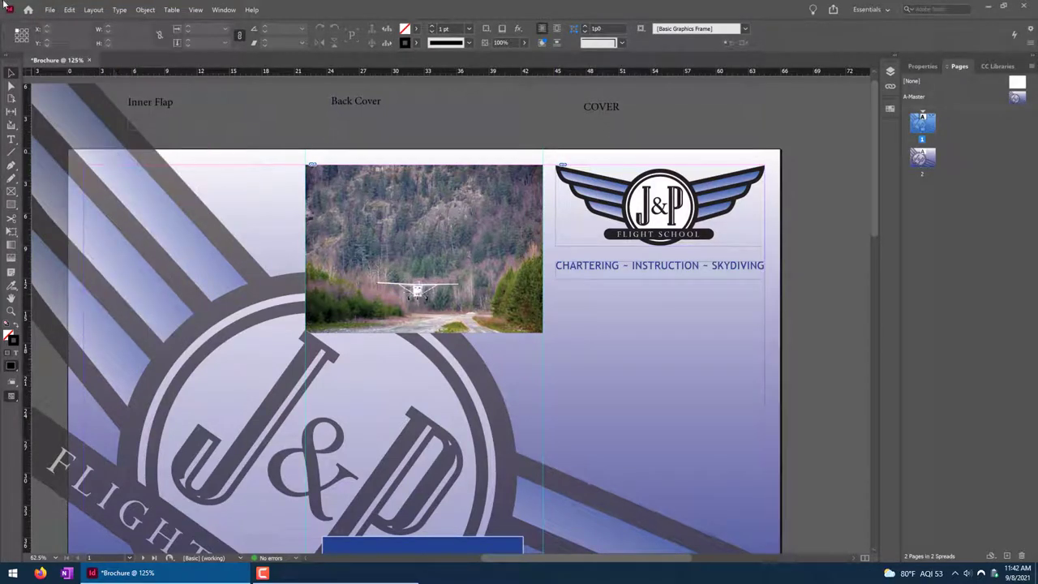
left_click(49, 10)
left_click(71, 137)
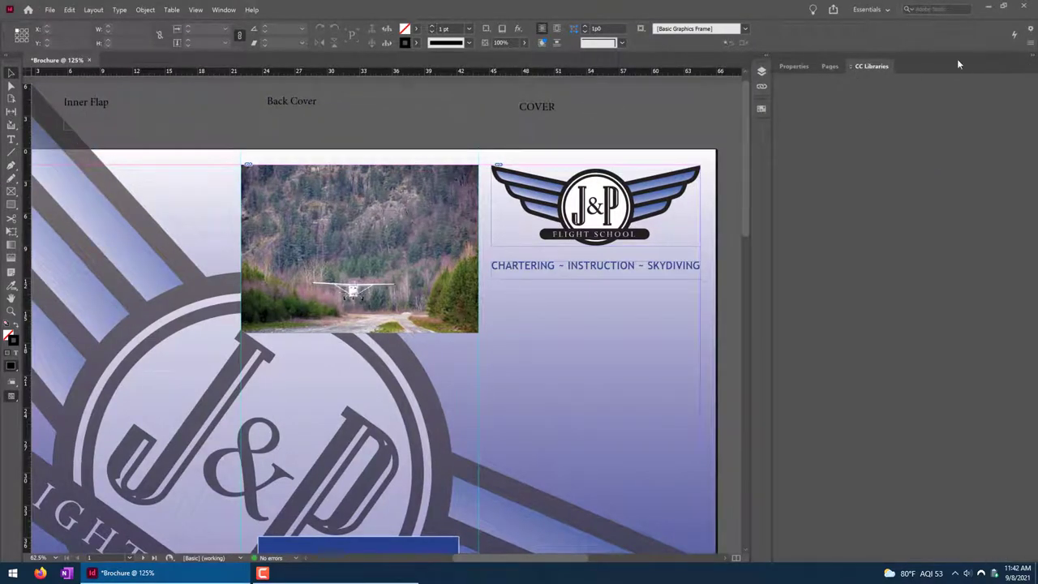
Place cessnaexit.psd across the full width at the top of the inner flap, about 22p0 wide and 14p6.9 high, and deselect it.
left_click(50, 10)
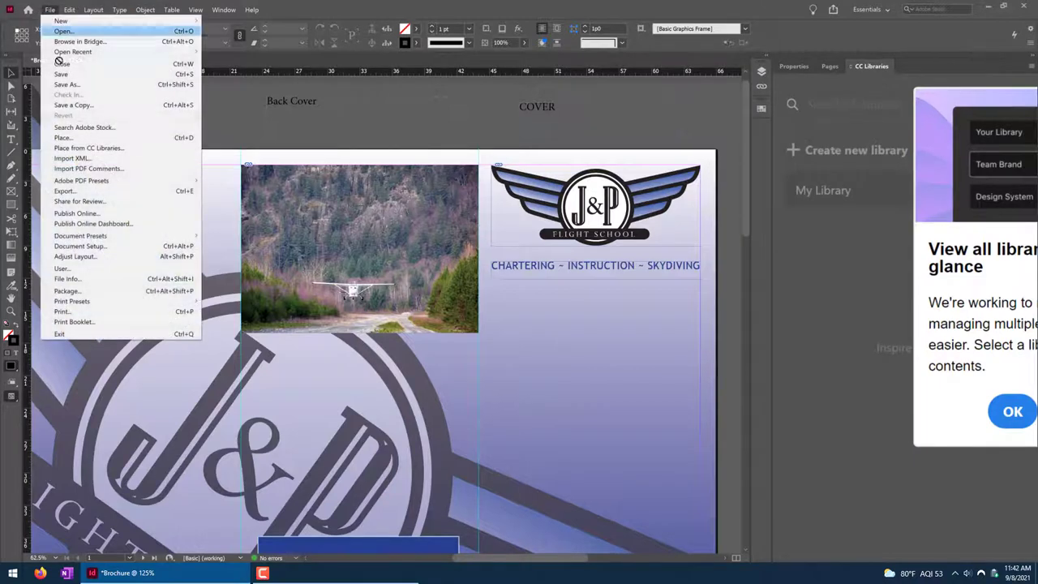
left_click(77, 139)
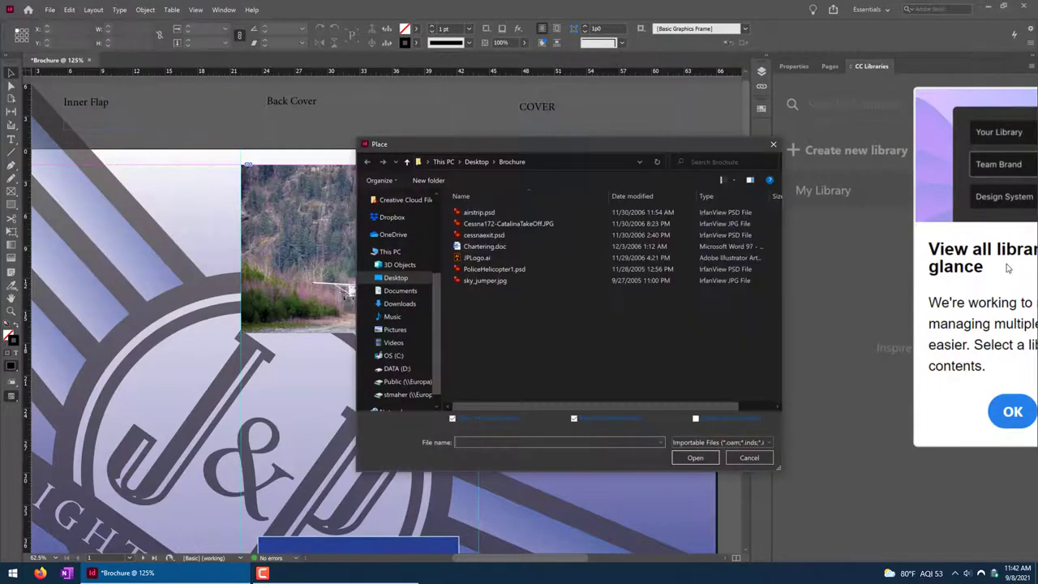
left_click(540, 234)
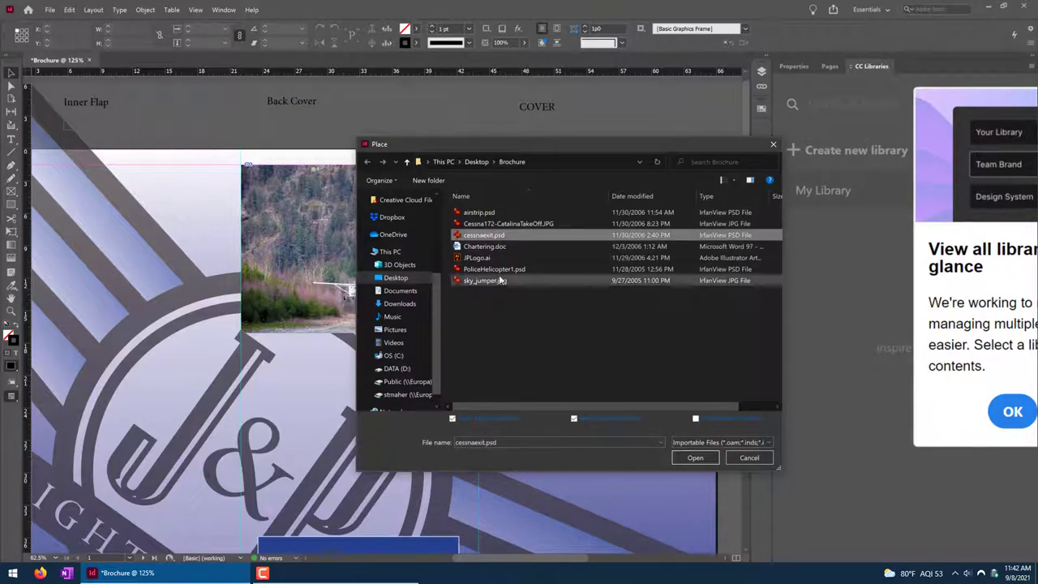
left_click(694, 458)
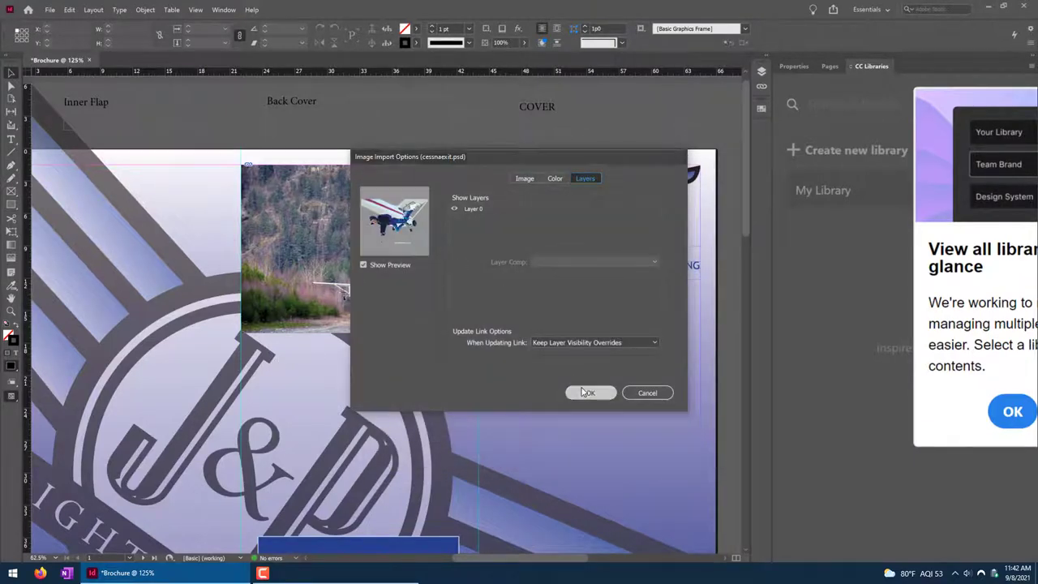
left_click(590, 392)
scroll(350, 357, "left", 10)
scroll(356, 361, "right", 5)
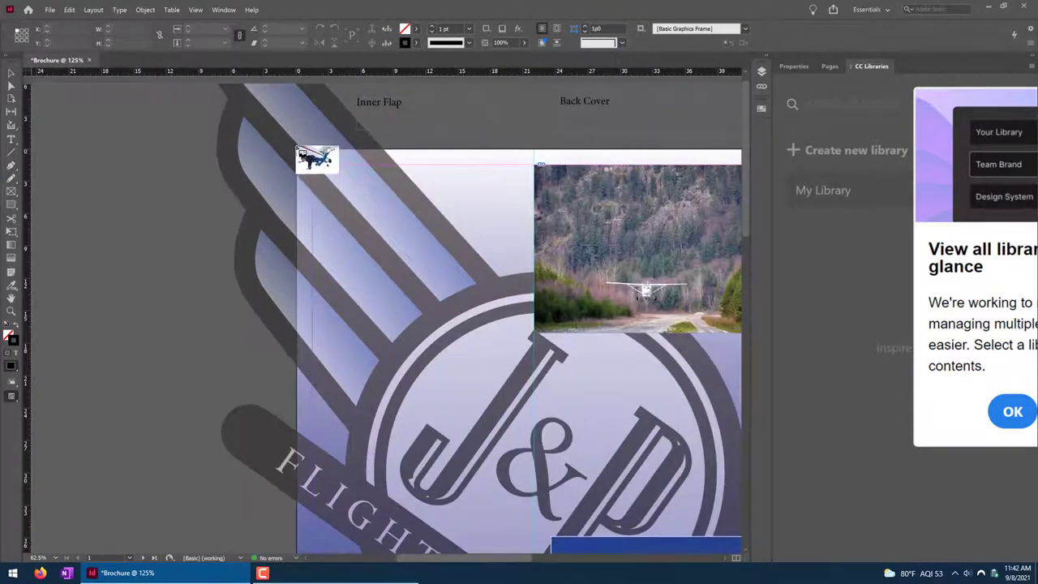
left_click_drag(297, 153, 535, 324)
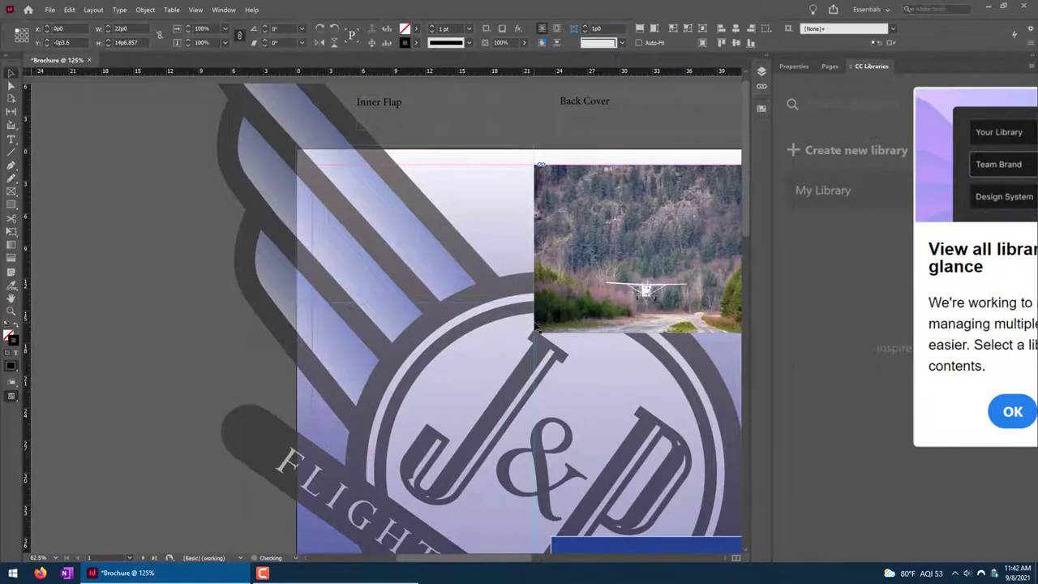
left_click(120, 370)
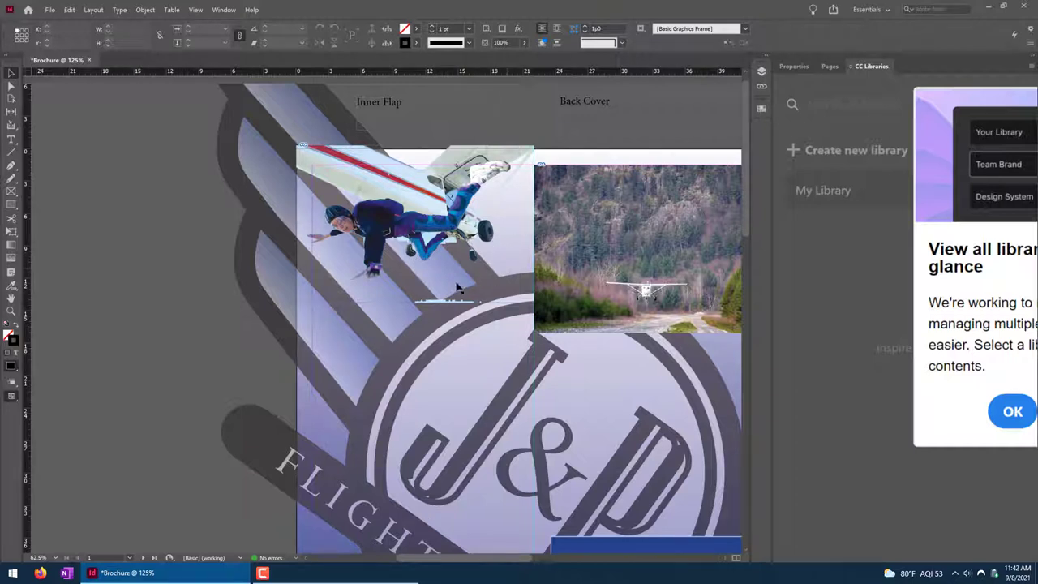
Select the skydiver picture on the inner flap, dismiss the library notice, and show the object's properties and the list of linked files.
left_click(446, 221)
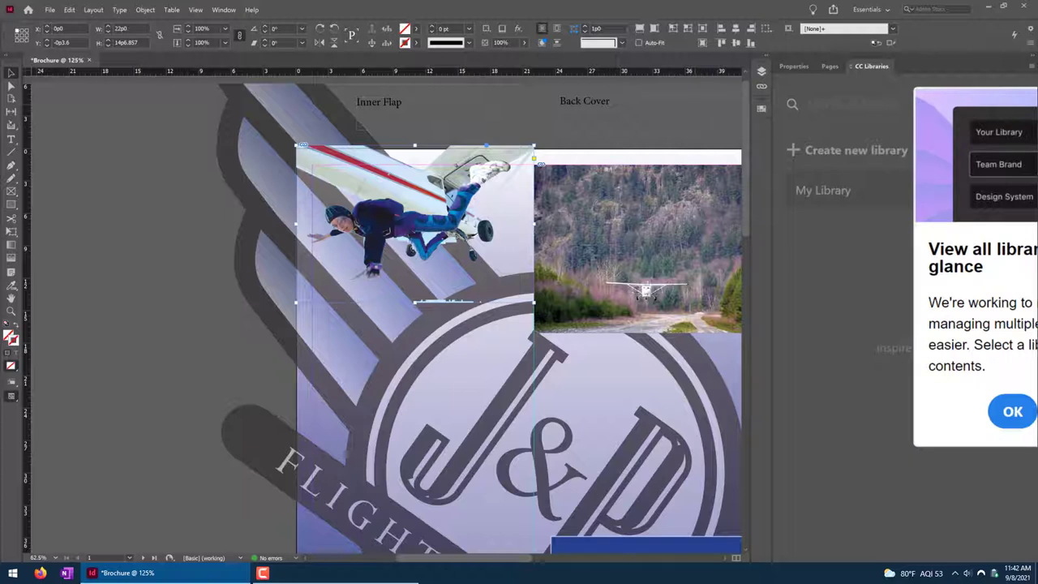
left_click(1012, 411)
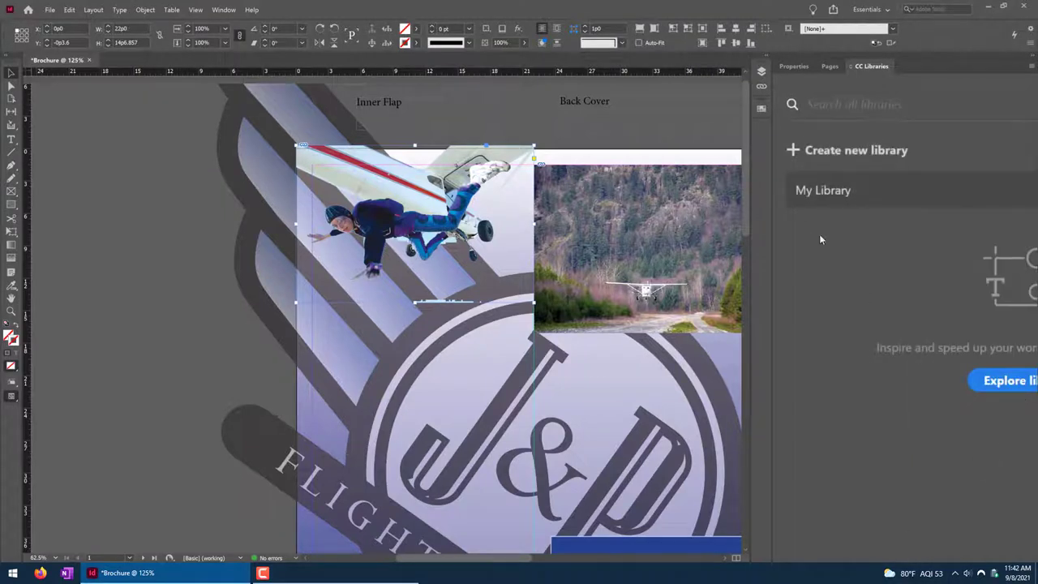
left_click(794, 67)
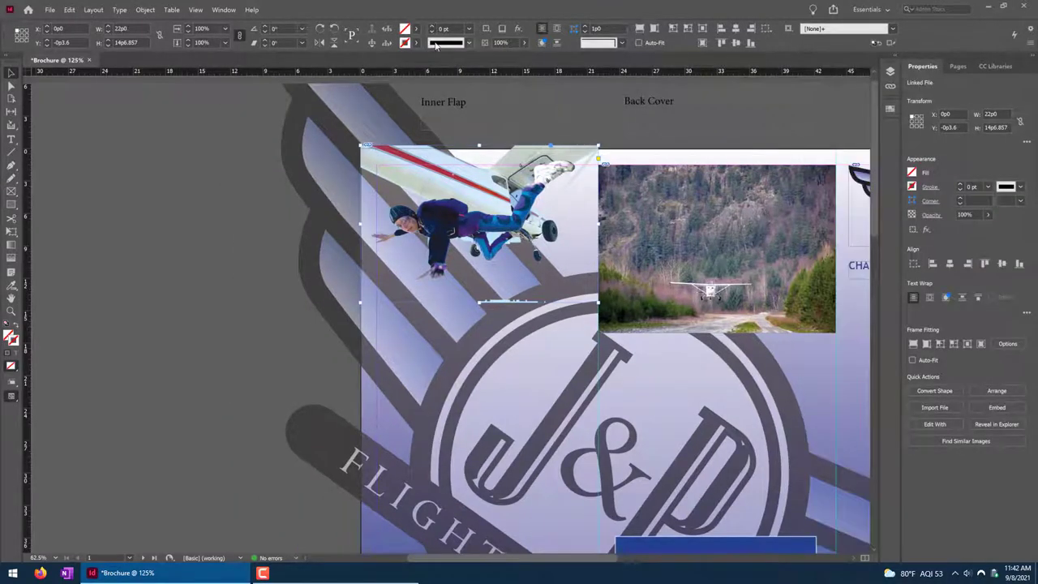
left_click(223, 9)
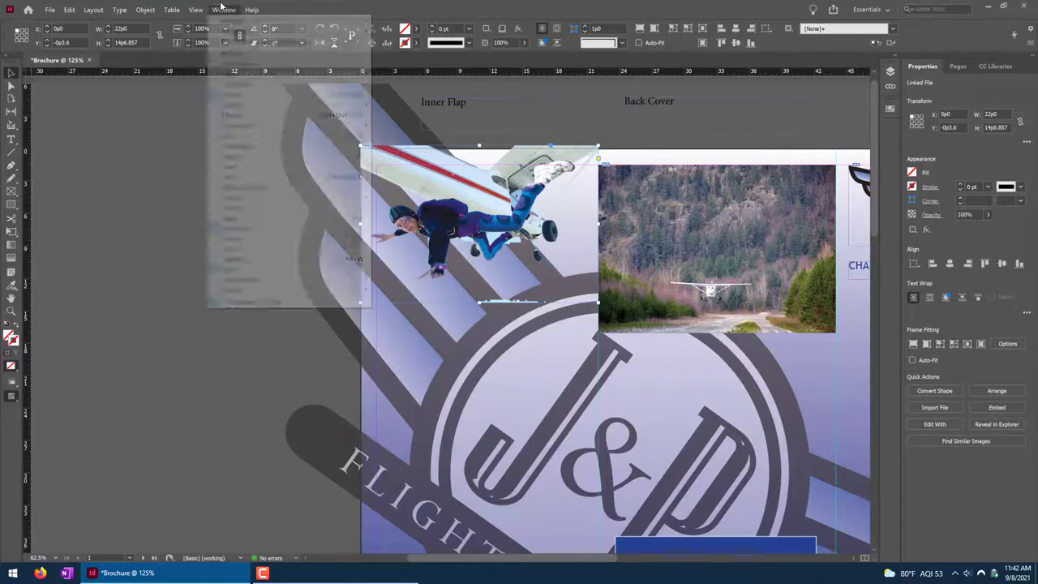
left_click(244, 176)
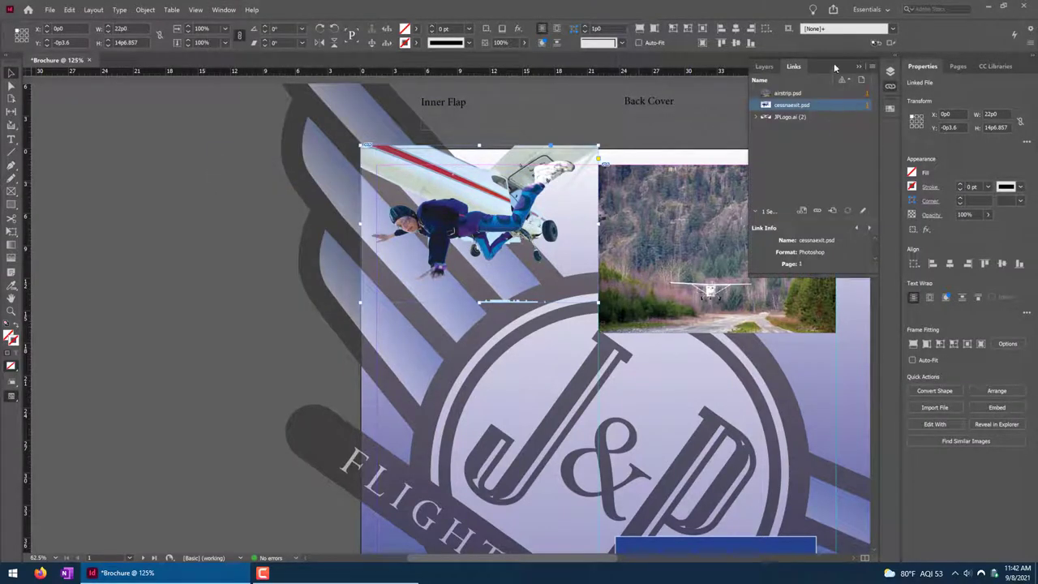
Examine the brochure's linked files, expand the JPLogo.ai group to see its instances, and select the cessnaexit.psd link.
scroll(470, 325, "right", 5)
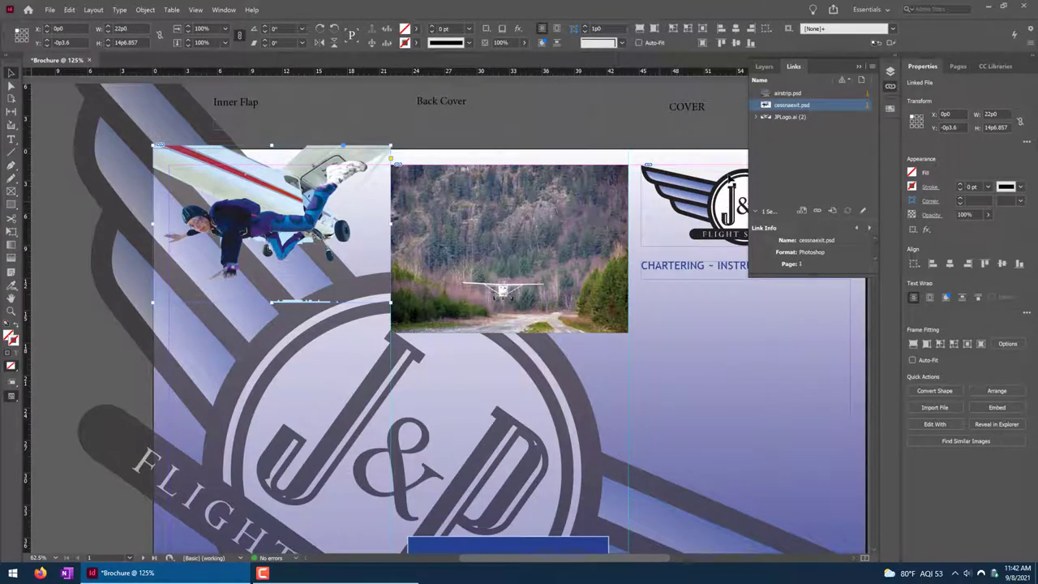
left_click(798, 94)
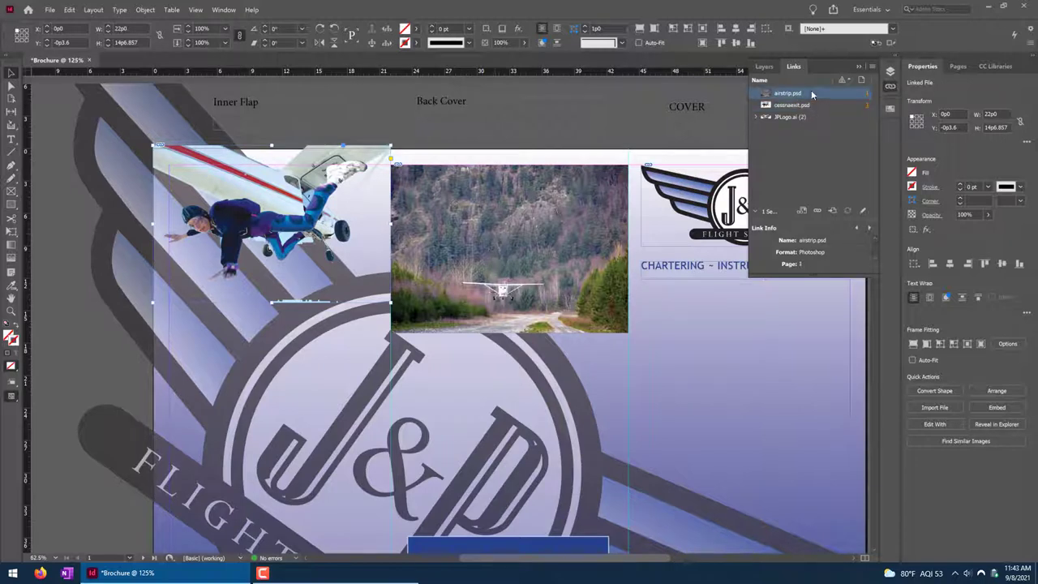
left_click(799, 94)
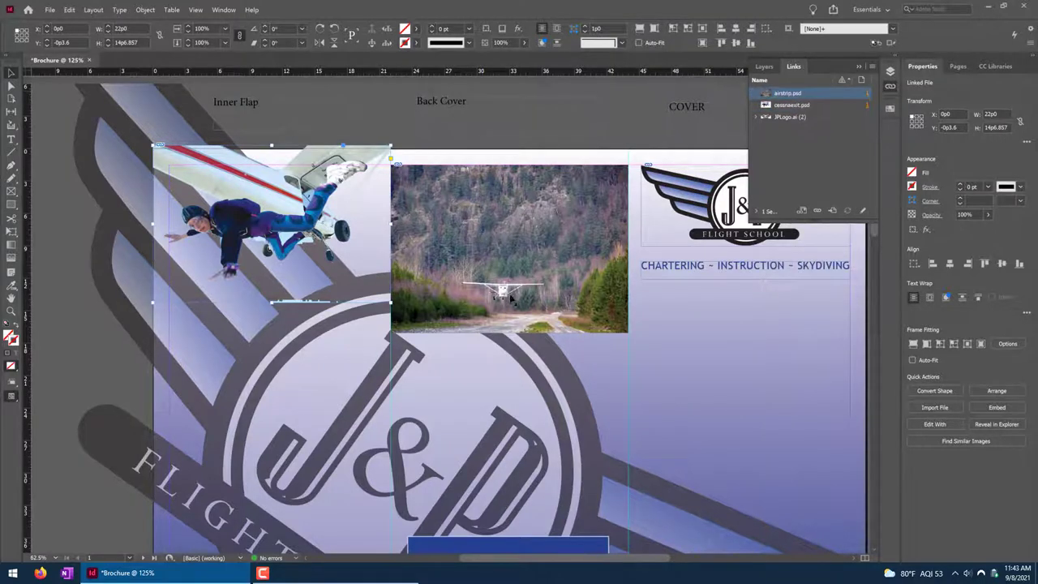
left_click(778, 117)
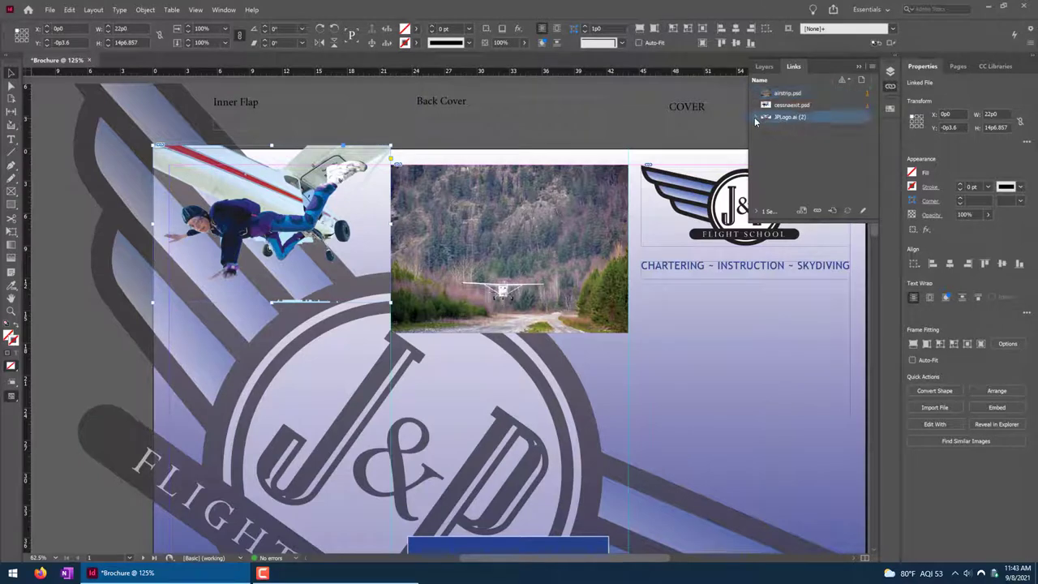
left_click(756, 117)
left_click(790, 104)
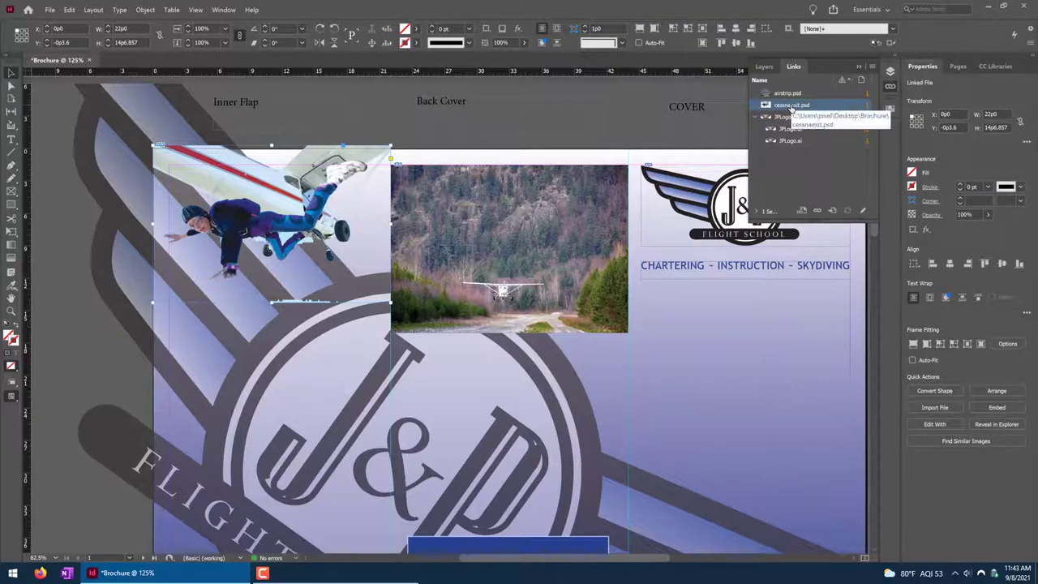
Launch Photoshop 2021 and open the linked cessnaexit.psd in it for editing instead of the default image viewer.
left_click(862, 211)
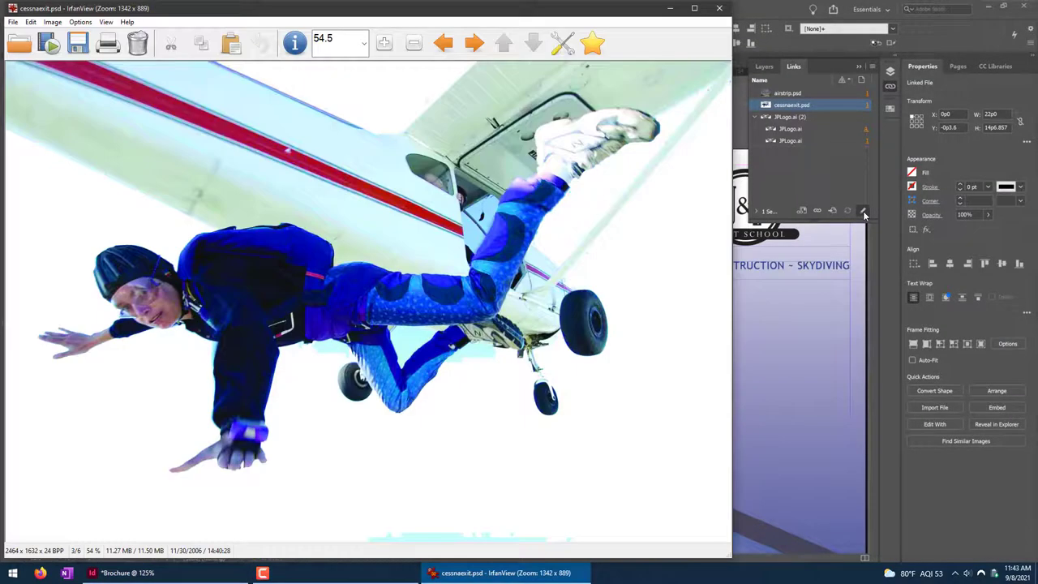
left_click(726, 7)
left_click(12, 573)
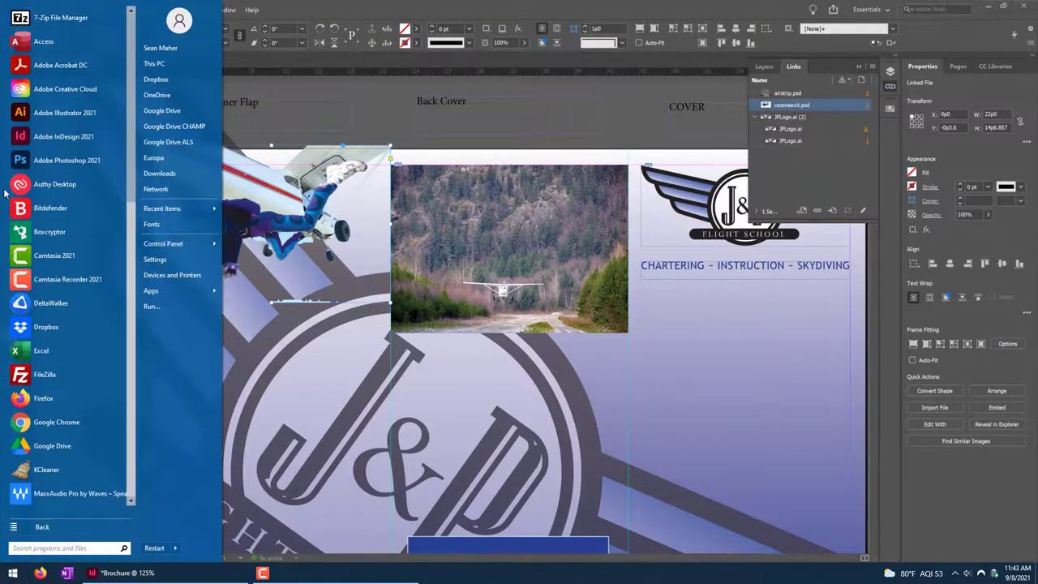
left_click(36, 138)
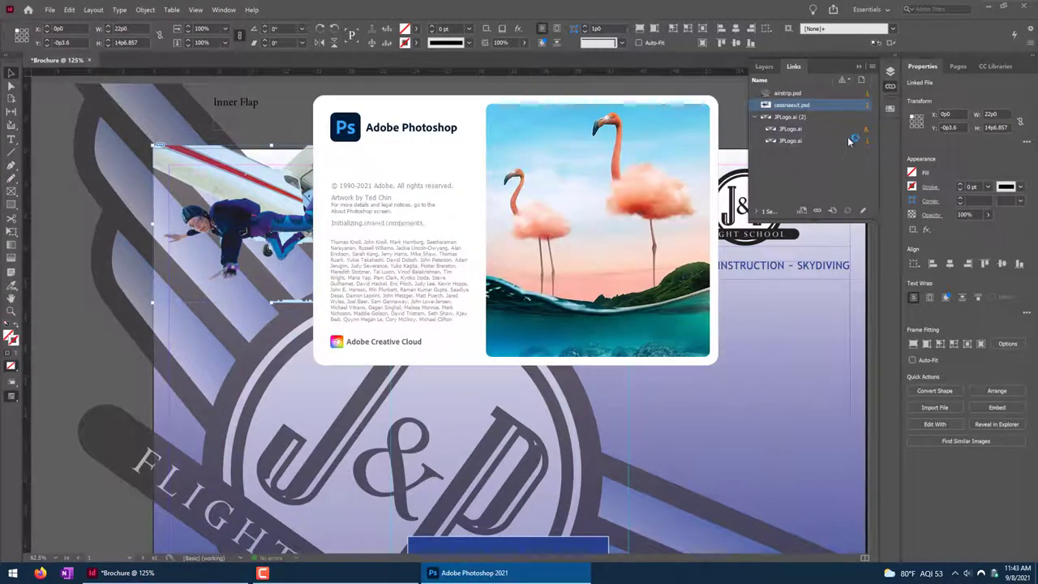
right_click(840, 108)
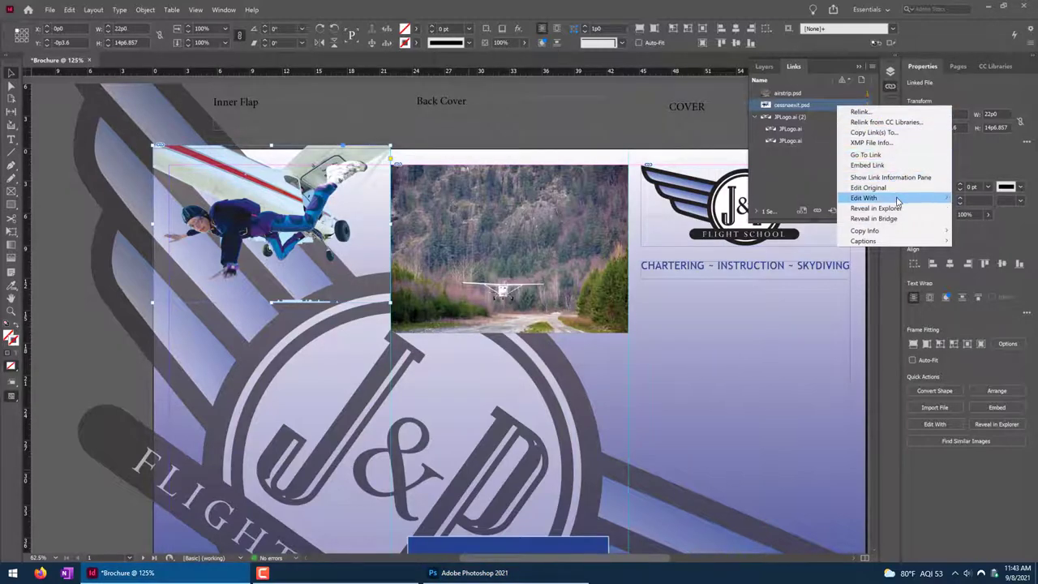
mouse_move(897, 199)
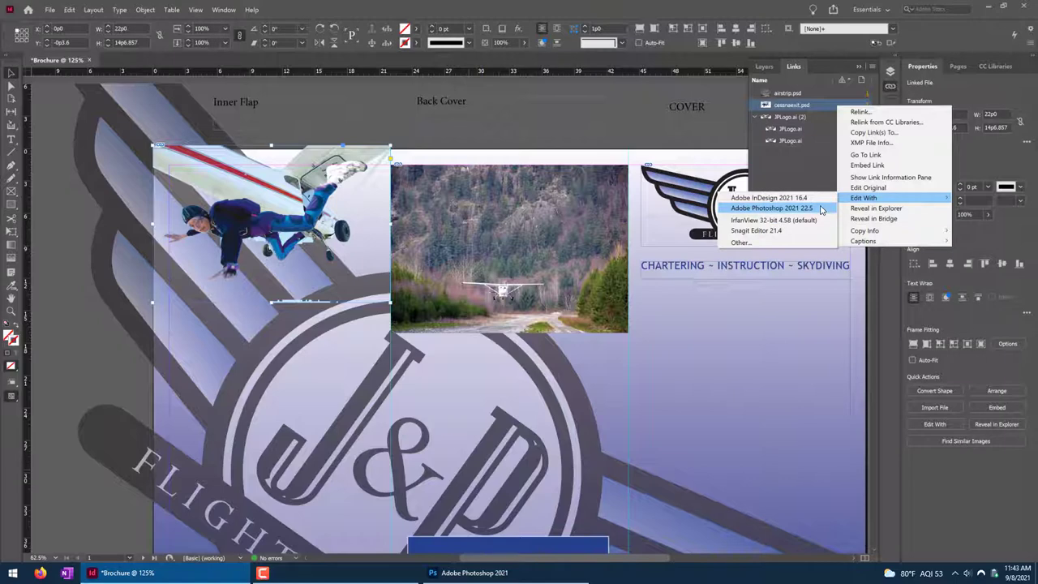
left_click(822, 210)
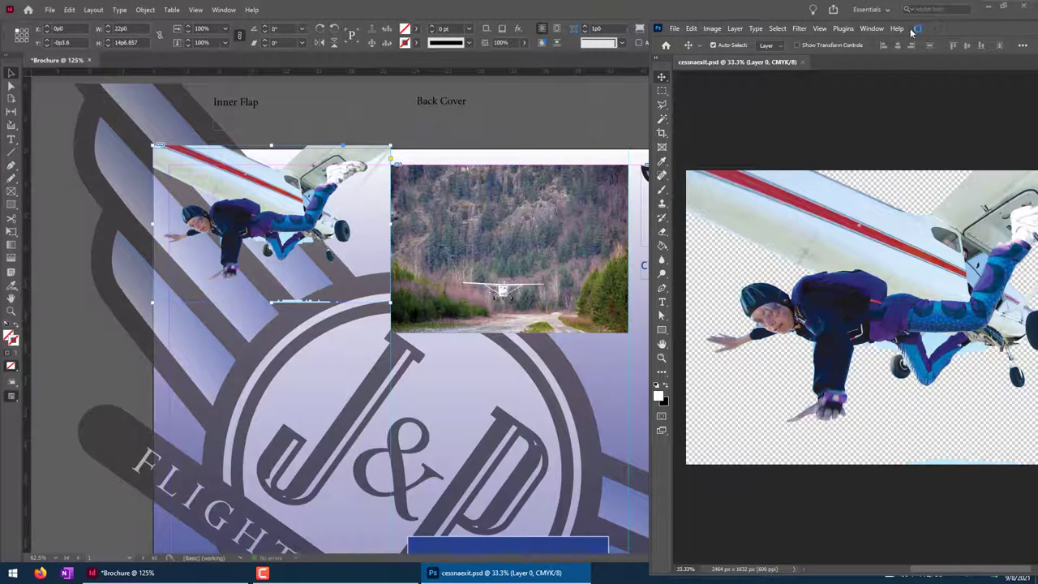
Maximize the Photoshop window and examine the skydiver cutout up close around the legs and along the picture's lower edge.
left_click_drag(955, 31, 624, 6)
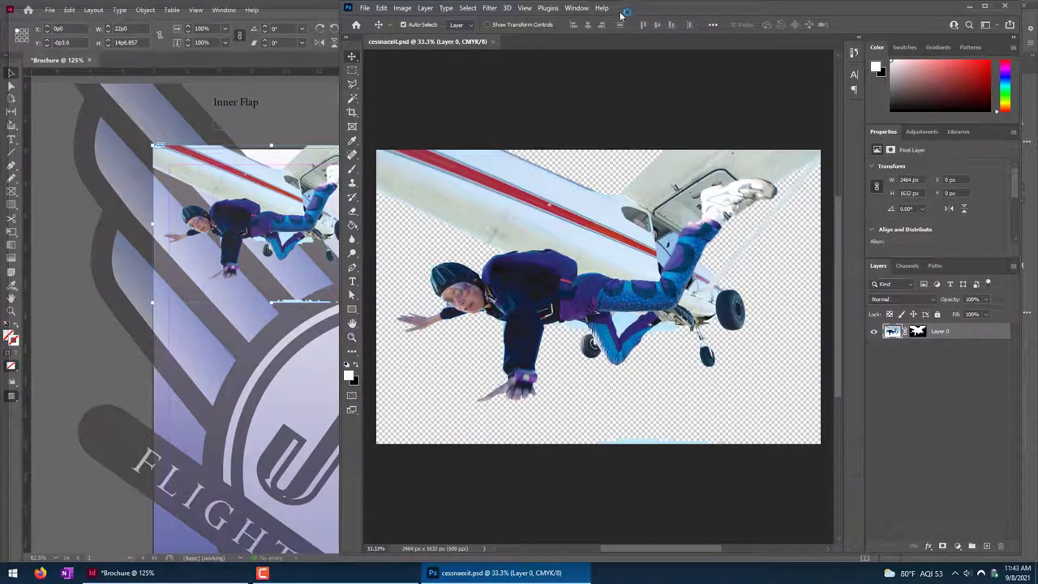
double_click(685, 7)
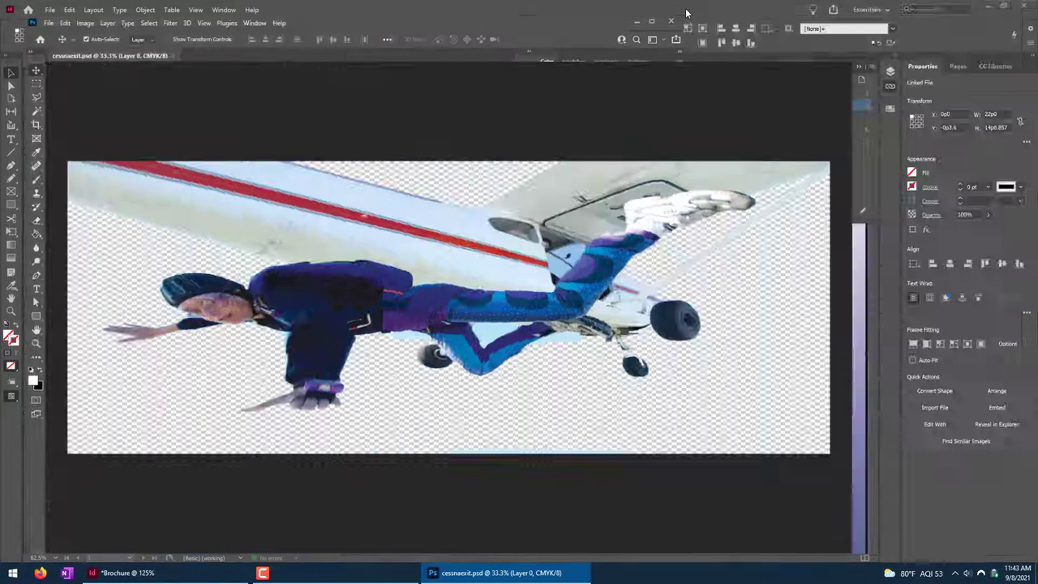
double_click(685, 8)
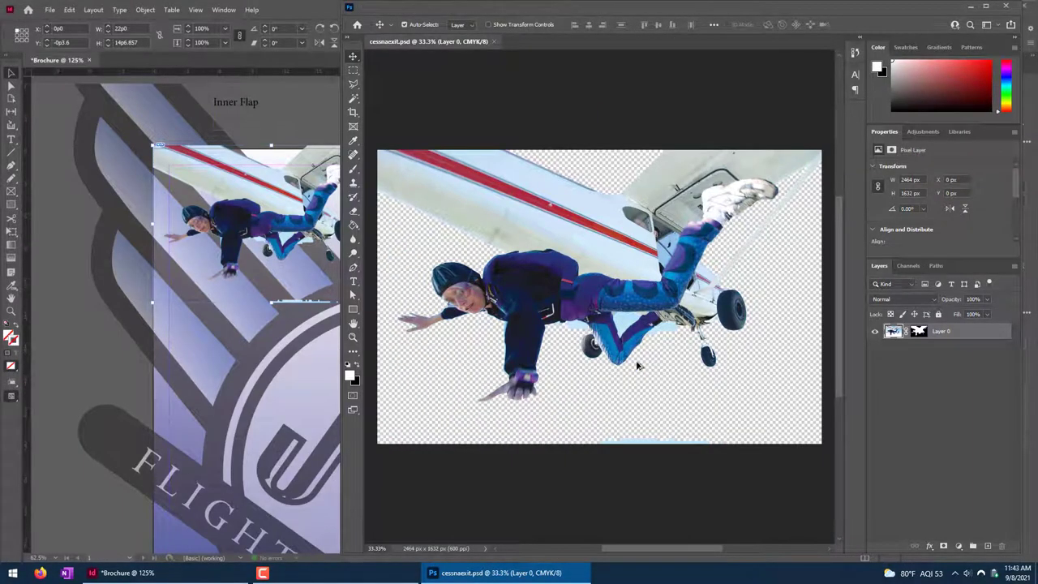
left_click_drag(641, 367, 719, 234)
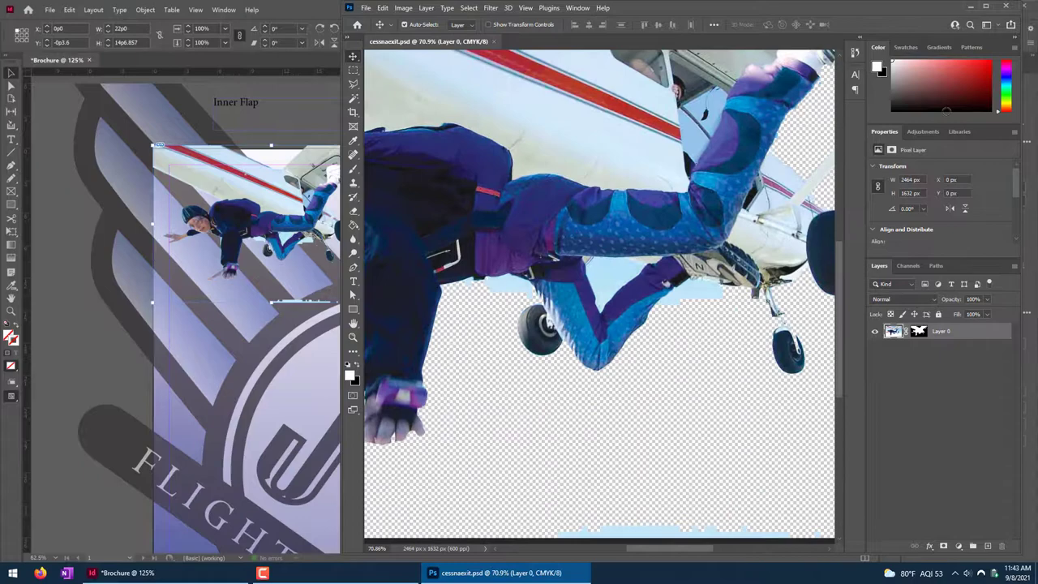
left_click(984, 6)
left_click_drag(280, 331, 572, 344)
scroll(571, 344, "down", 5)
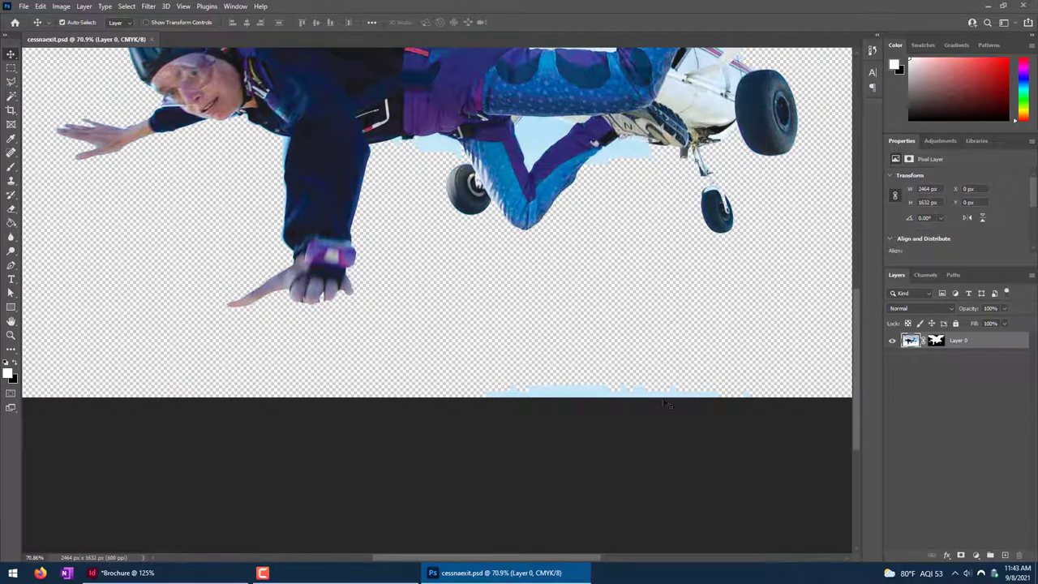
left_click_drag(505, 243, 479, 359)
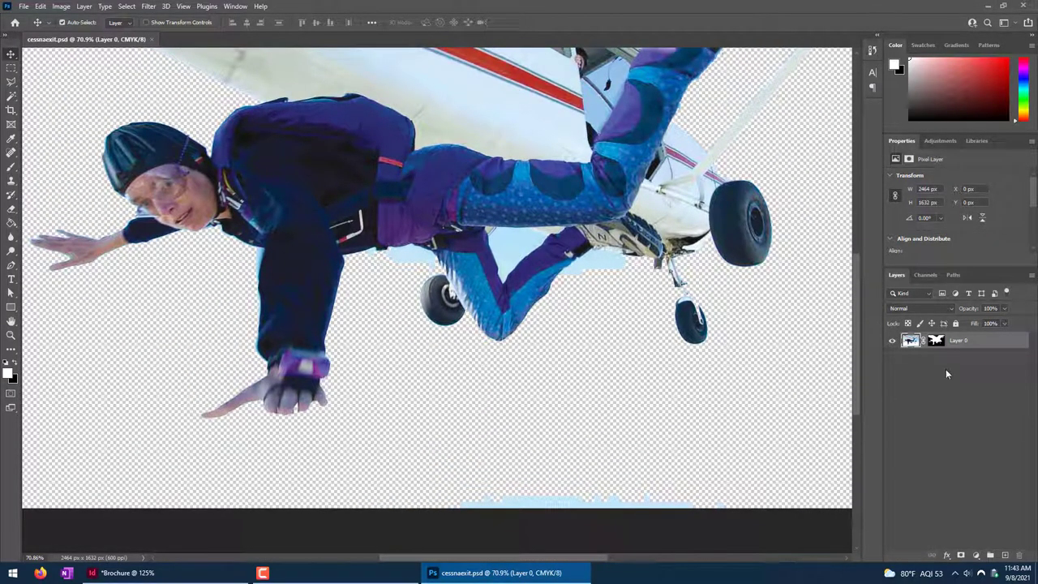
Disable Layer 0's layer mask and examine the full unmasked photo from the plane's wing down to the lower edge.
left_click(936, 340)
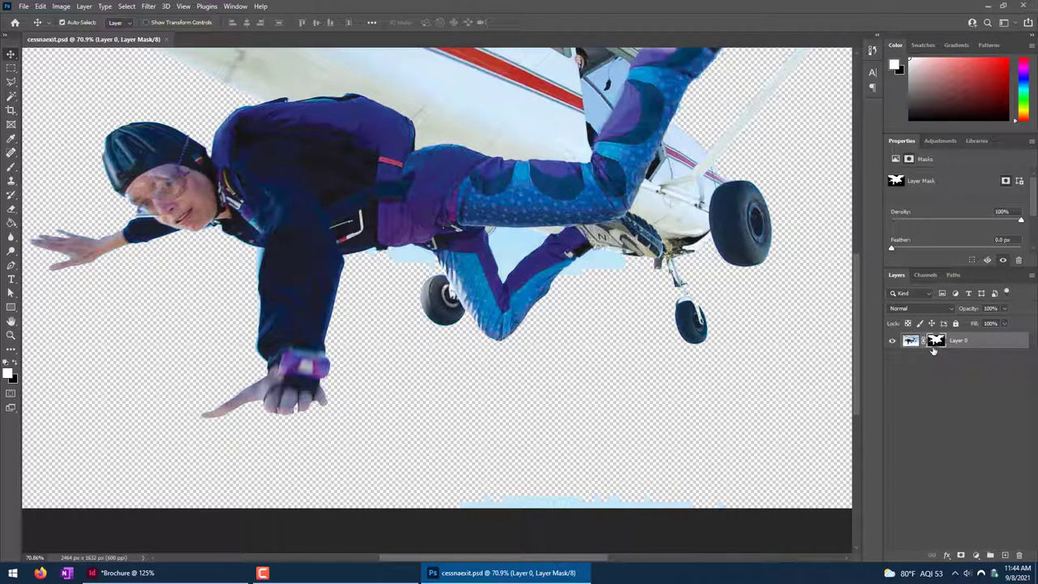
right_click(935, 344)
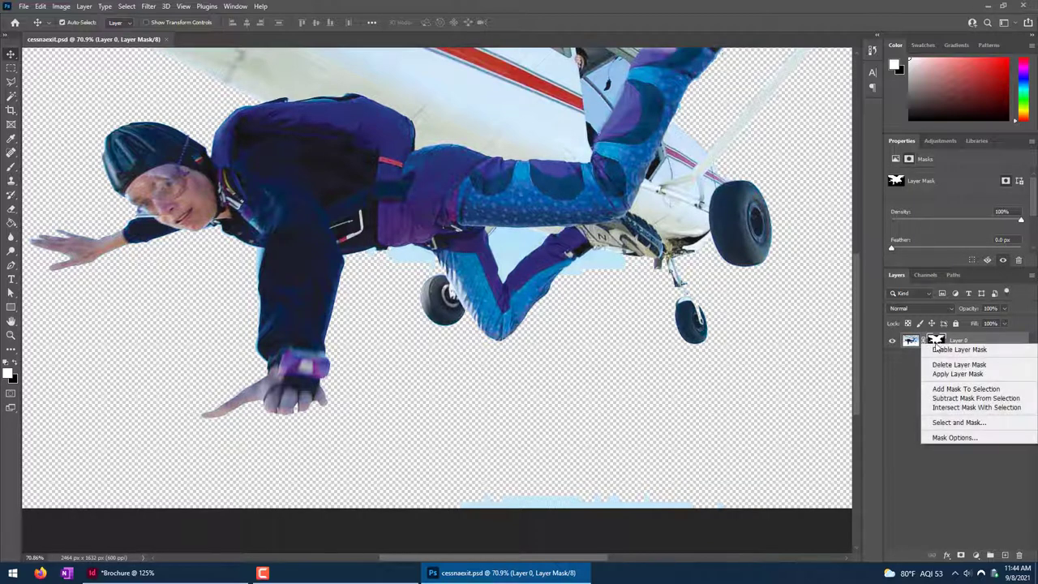
left_click(947, 350)
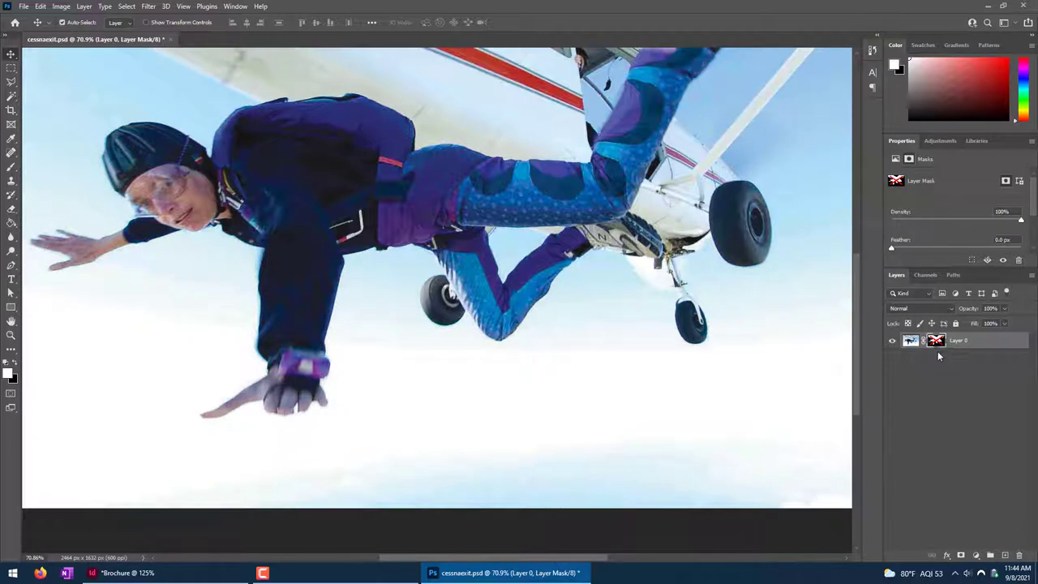
scroll(679, 326, "up", 5)
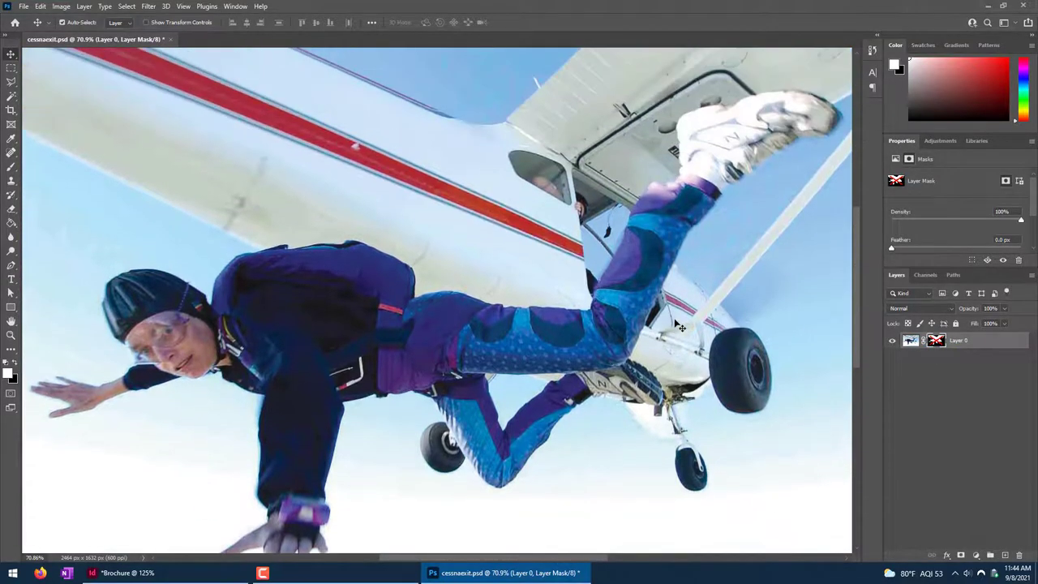
scroll(560, 269, "up", 3)
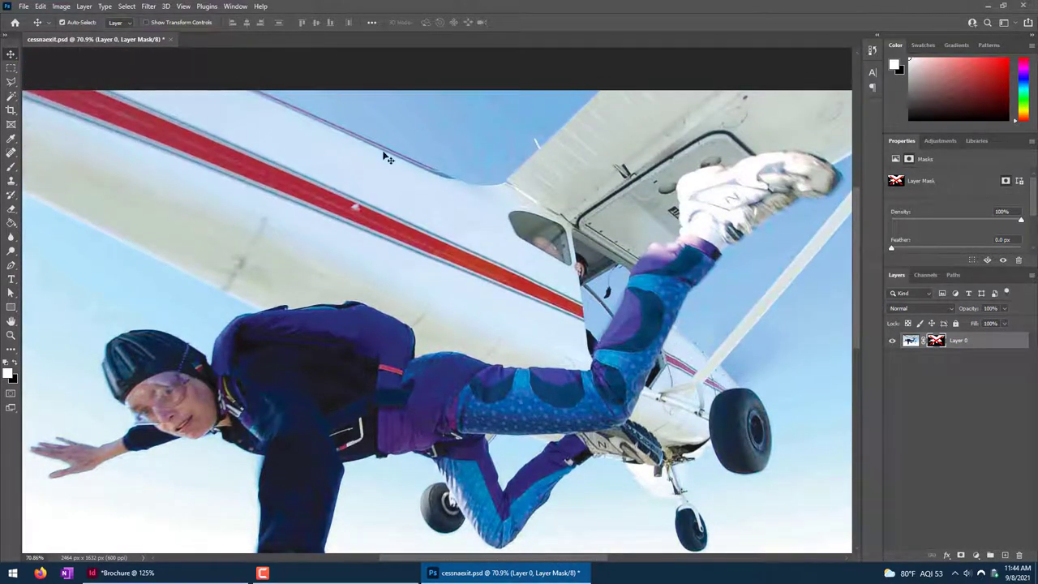
scroll(386, 156, "down", 6)
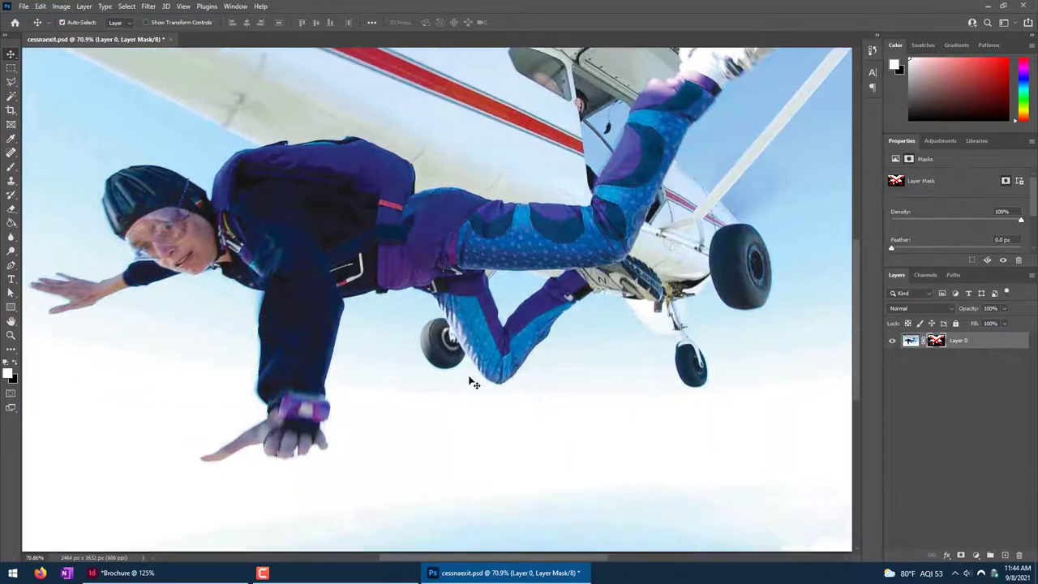
scroll(470, 382, "down", 1)
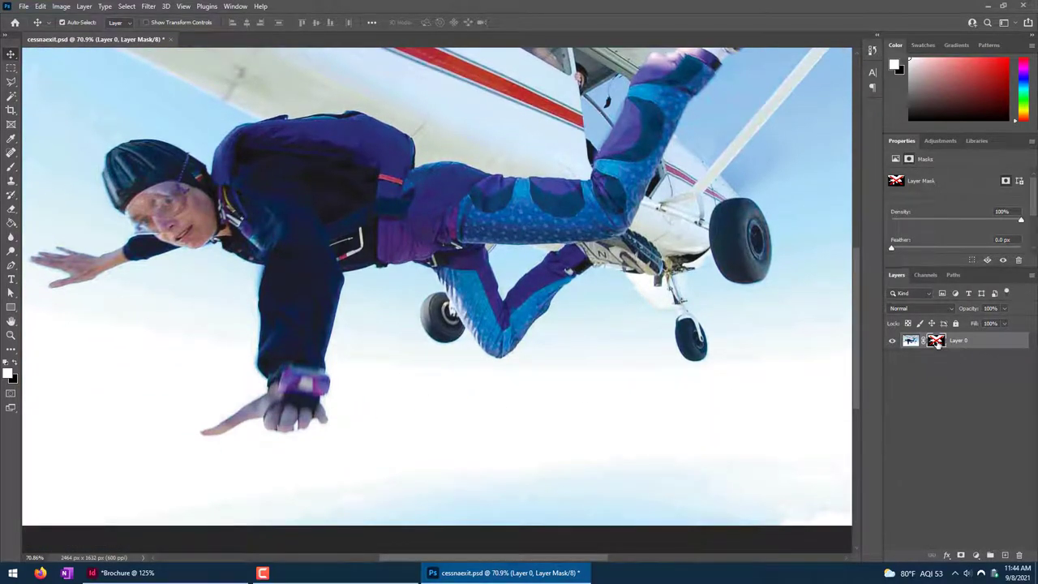
Try applying the layer mask permanently to Layer 0, undo that, and enable the mask again.
right_click(937, 343)
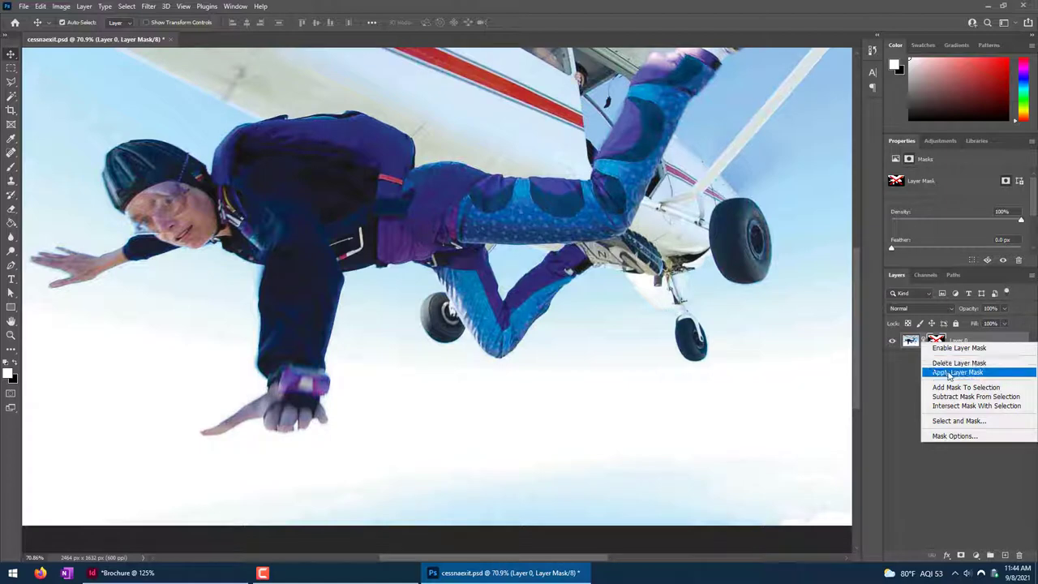
left_click(949, 371)
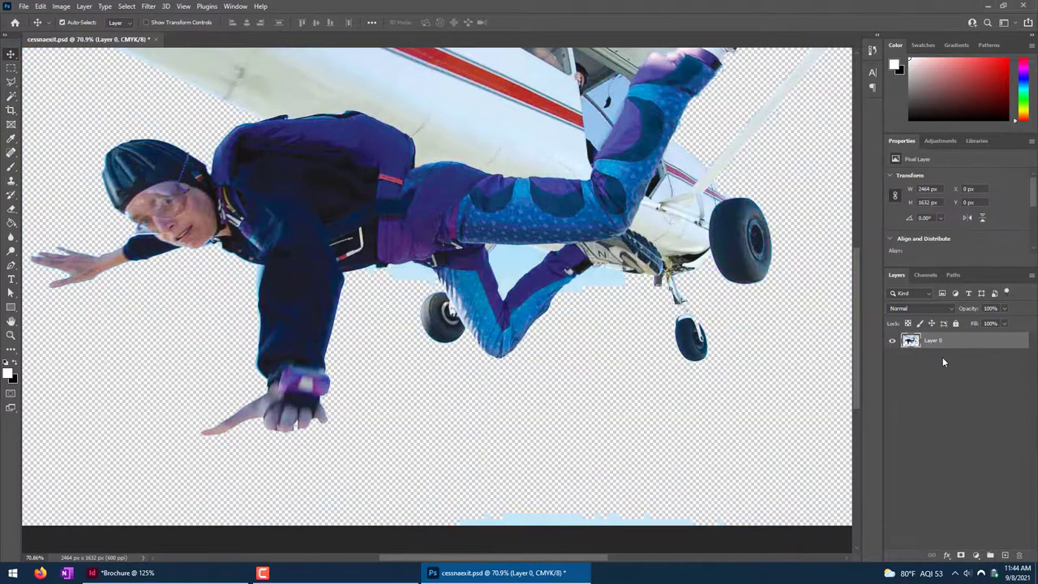
key("ctrl+z")
right_click(936, 342)
left_click(951, 349)
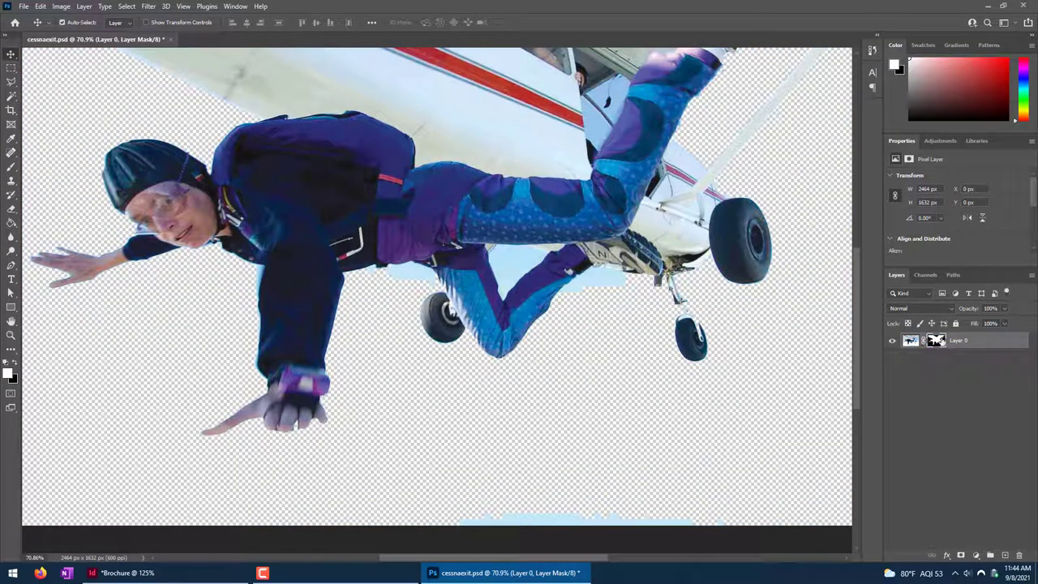
Brush black on Layer 0's mask across the skydiver's torso to hide it, and restore the area with white.
left_click(14, 169)
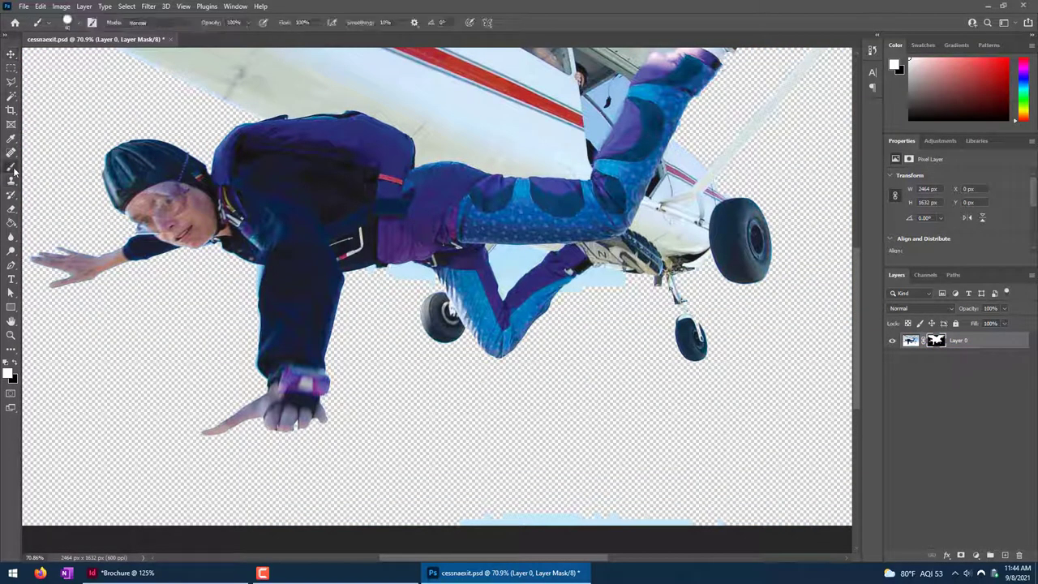
left_click(16, 363)
mouse_move(275, 271)
left_mouse_down()
mouse_move(154, 260)
mouse_move(454, 164)
left_mouse_up()
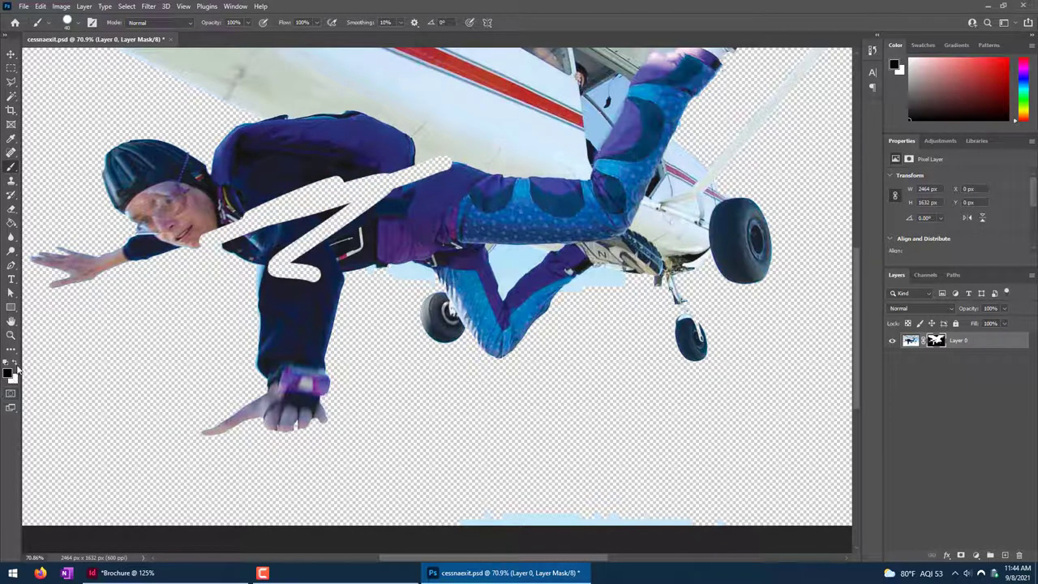
left_click(15, 362)
mouse_move(228, 233)
left_mouse_down()
mouse_move(270, 214)
mouse_move(246, 189)
mouse_move(402, 160)
mouse_move(246, 217)
mouse_move(282, 192)
mouse_move(229, 232)
mouse_move(250, 218)
mouse_move(246, 232)
mouse_move(242, 219)
mouse_move(405, 200)
mouse_move(319, 215)
mouse_move(357, 217)
mouse_move(296, 277)
mouse_move(314, 288)
mouse_move(299, 293)
mouse_move(278, 278)
mouse_move(272, 257)
mouse_move(288, 285)
mouse_move(310, 235)
left_mouse_up()
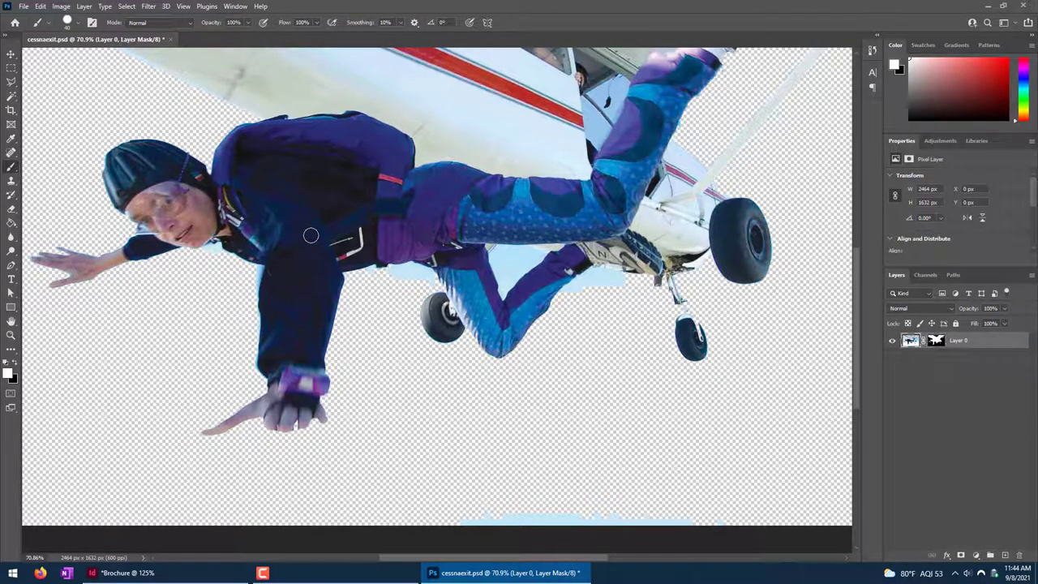
Save the file and brush black on Layer 0's mask to hide the blue remnants beneath the rear leg and shoe.
key("ctrl+s")
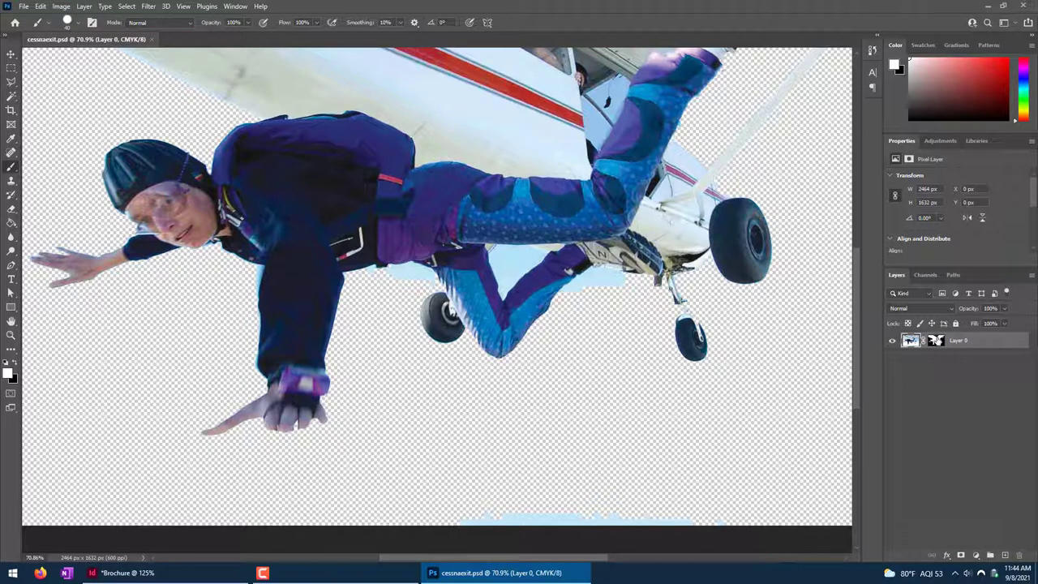
left_click(936, 340)
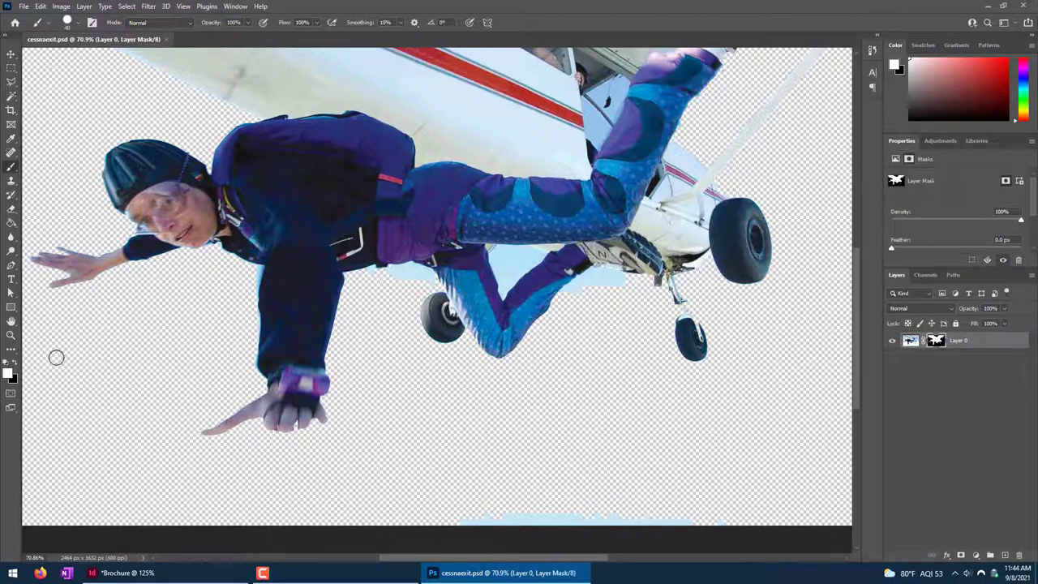
left_click(16, 363)
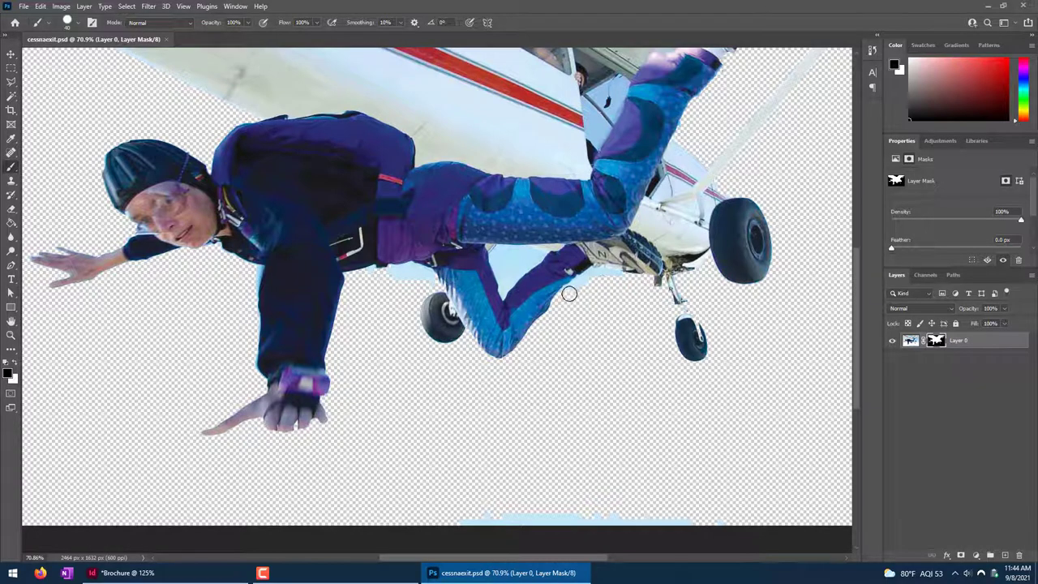
left_click(625, 280)
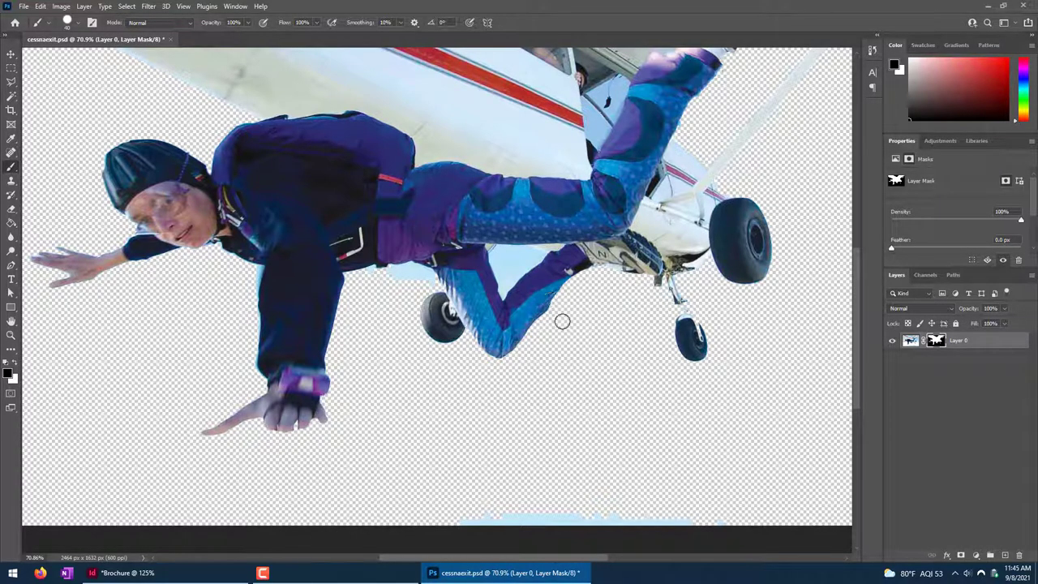
left_click(15, 363)
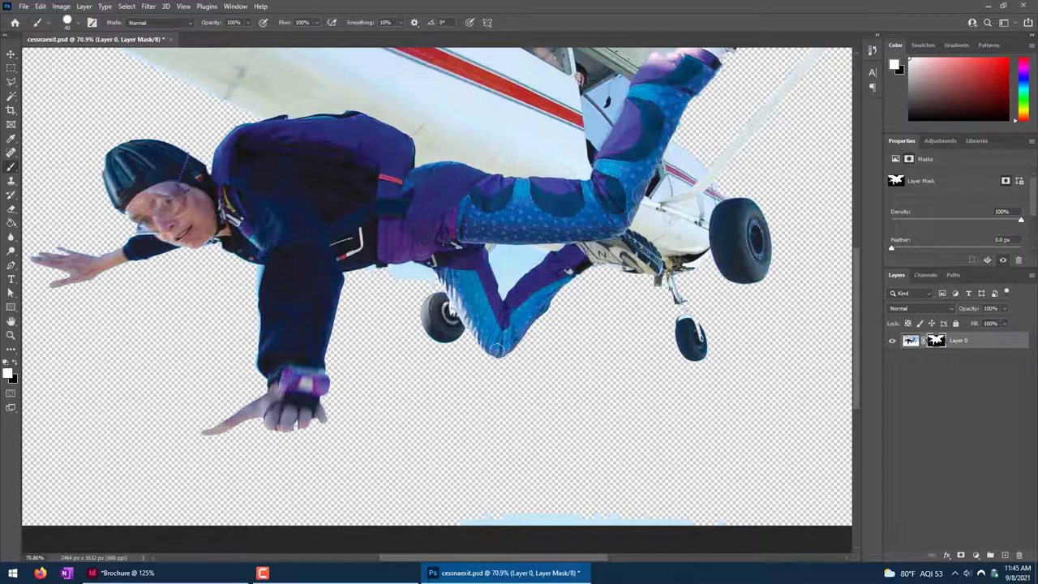
Select the sky patch below the skydiver's waist with the Magic Wand, hide it with black on the mask, and deselect.
left_click(12, 98)
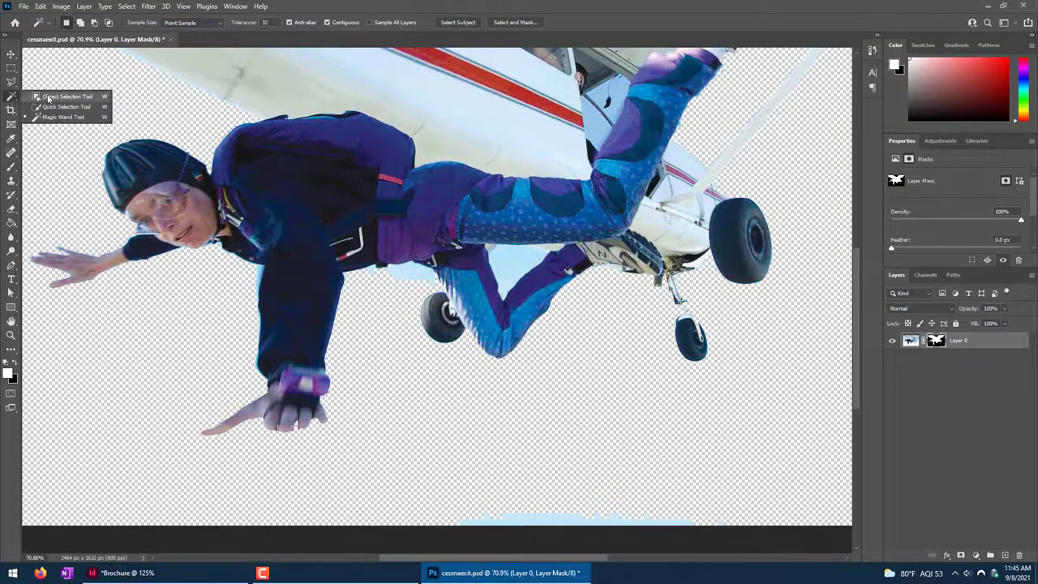
left_click(62, 119)
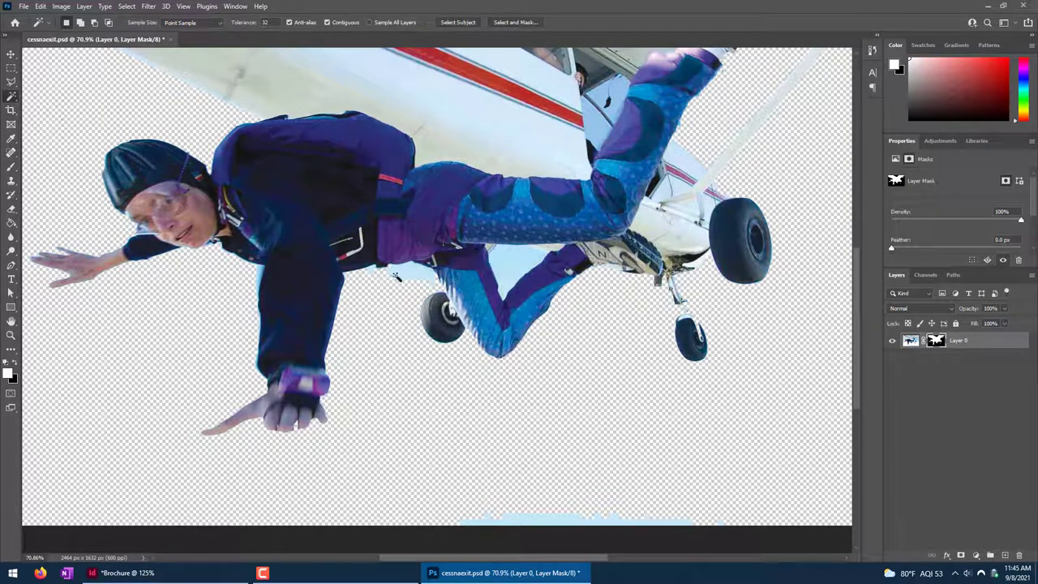
left_click(406, 275)
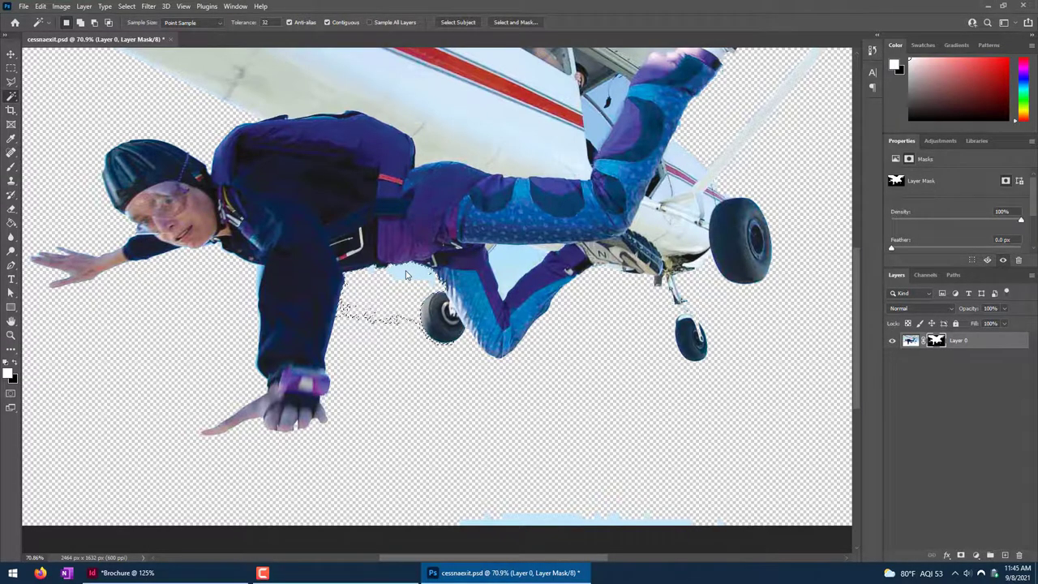
key("b")
key("x")
mouse_move(405, 273)
left_mouse_down()
mouse_move(372, 269)
mouse_move(358, 292)
mouse_move(377, 281)
mouse_move(372, 270)
mouse_move(410, 269)
mouse_move(401, 282)
mouse_move(423, 289)
mouse_move(416, 265)
left_mouse_up()
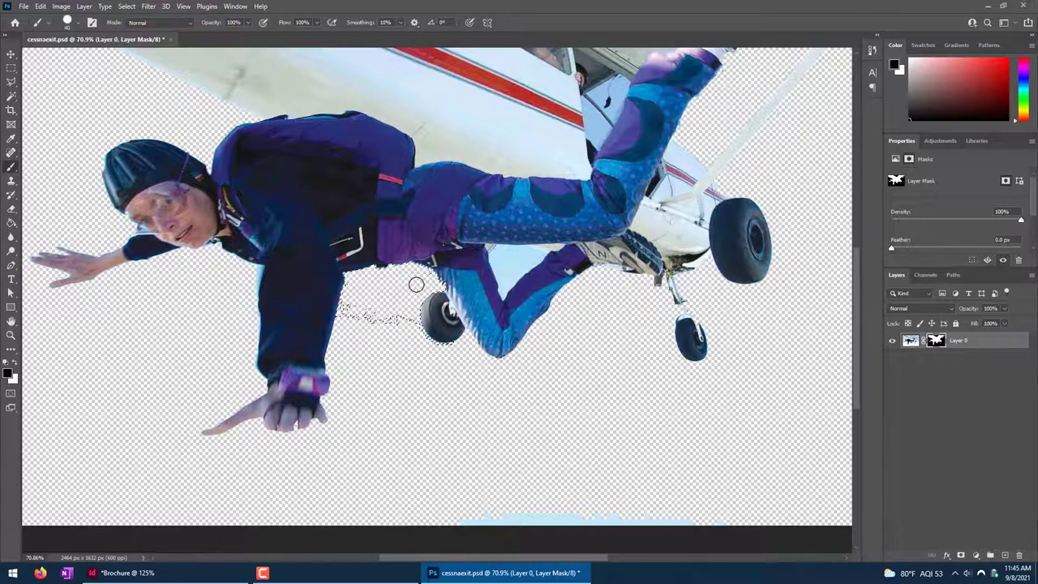
key("ctrl+d")
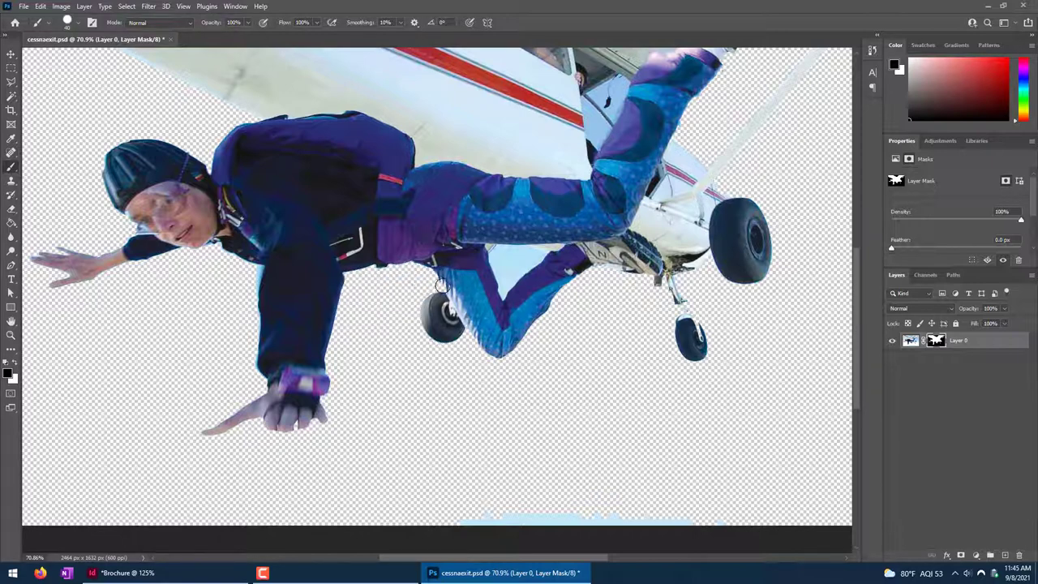
Hide the sky enclosed by the skydiver's legs using a Magic Wand selection, and brush away the blue strip along the picture's lower edge.
key("w")
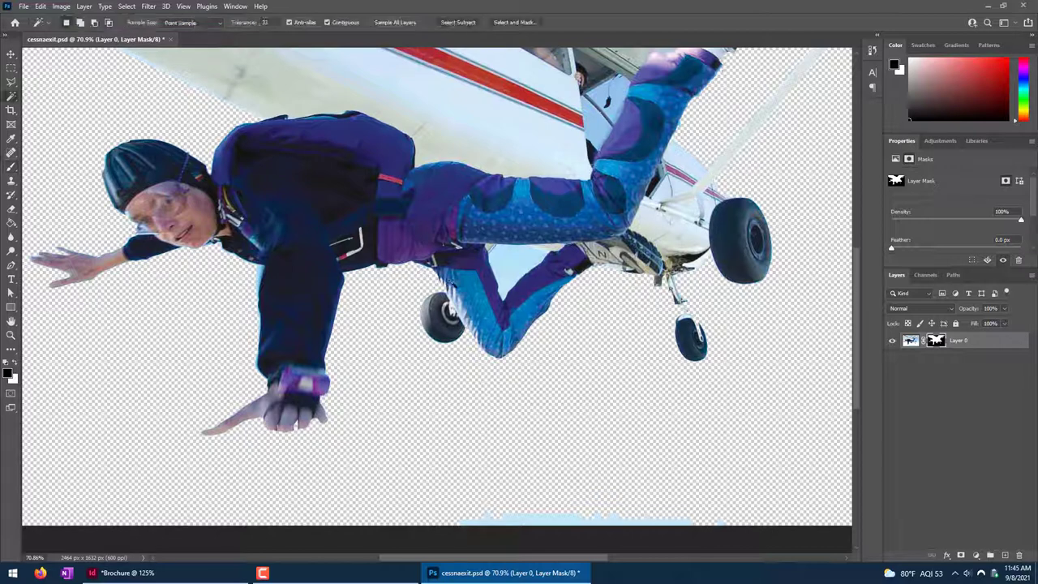
left_click(518, 259)
key("b")
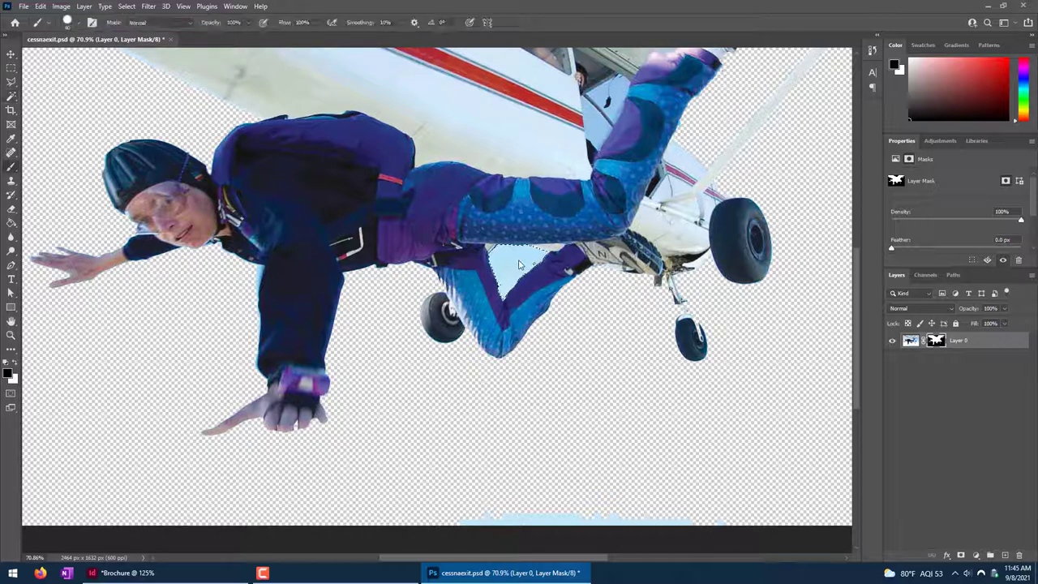
mouse_move(519, 265)
left_mouse_down()
mouse_move(496, 270)
mouse_move(489, 257)
mouse_move(519, 267)
mouse_move(540, 245)
mouse_move(515, 284)
mouse_move(497, 256)
mouse_move(516, 280)
left_mouse_up()
key("ctrl+d")
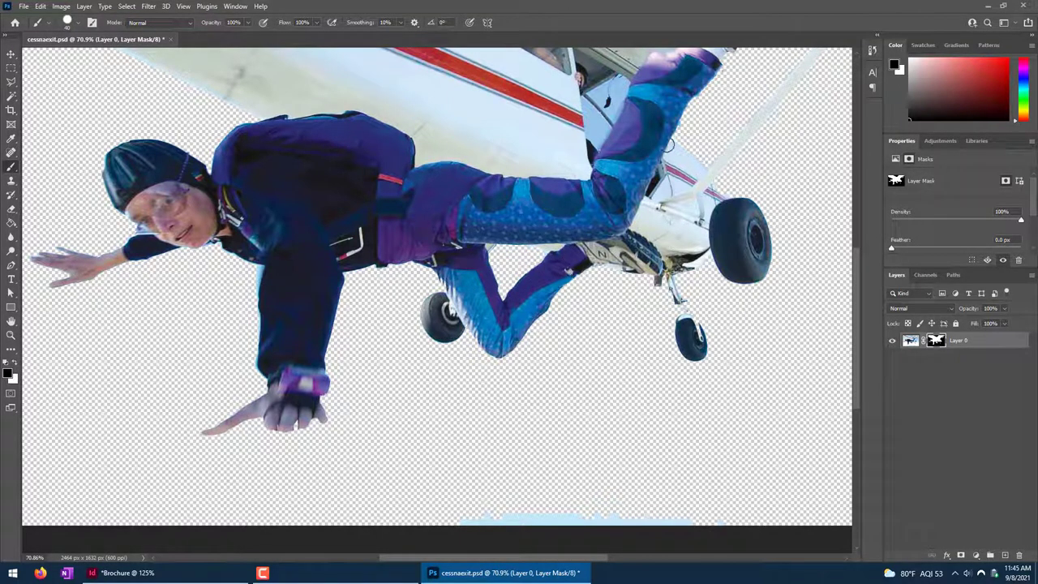
mouse_move(470, 514)
left_mouse_down()
mouse_move(753, 514)
mouse_move(419, 517)
mouse_move(427, 506)
mouse_move(638, 514)
mouse_move(283, 503)
left_mouse_up()
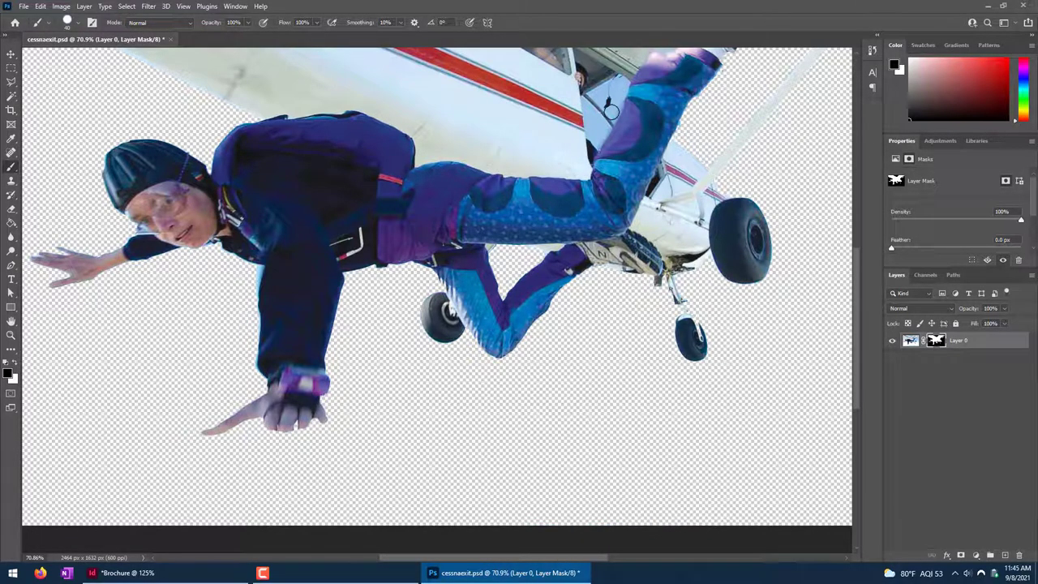
Select both sky areas between the plane's door and the raised leg with the Magic Wand and brush them black on the mask.
scroll(610, 112, "up", 5)
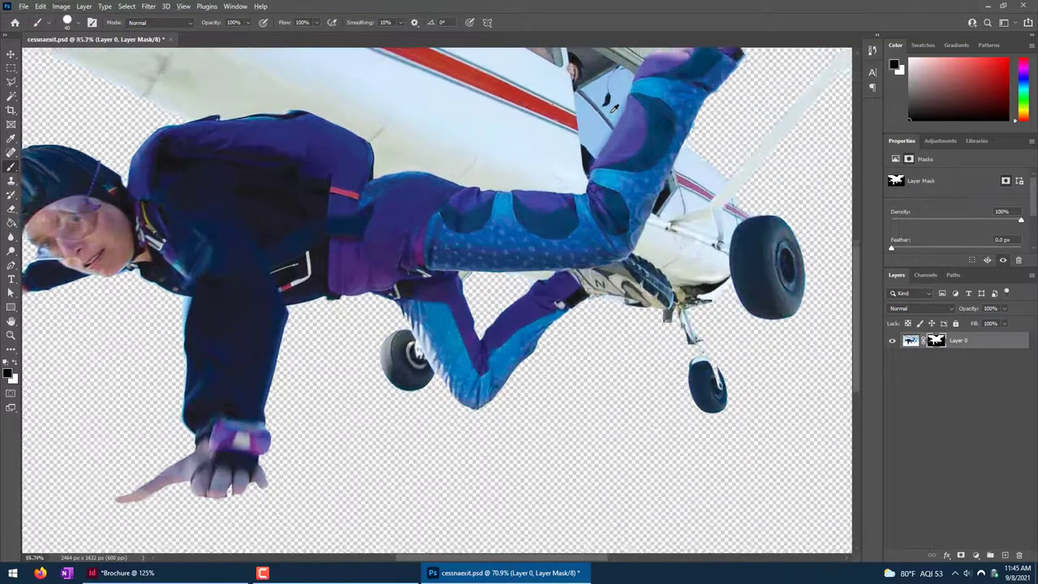
scroll(614, 113, "up", 1)
key("w")
left_click(623, 106)
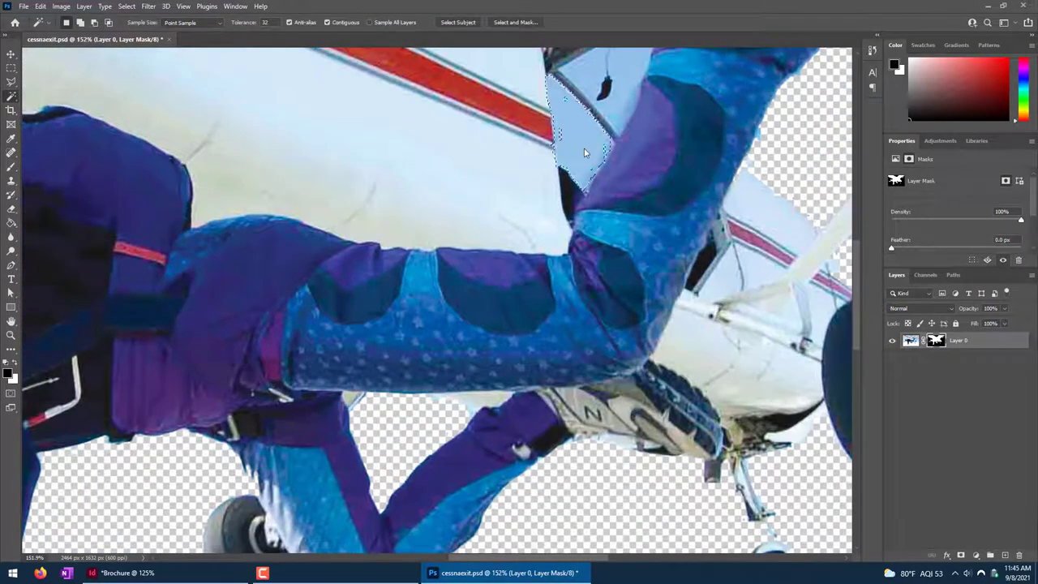
left_click(626, 86, "shift")
key("b")
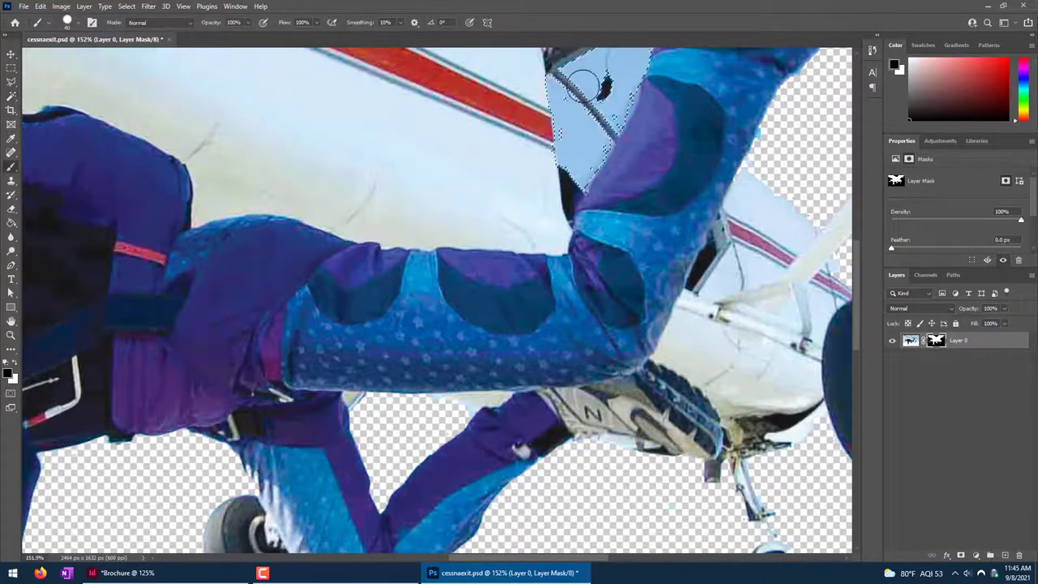
mouse_move(572, 98)
left_mouse_down()
mouse_move(561, 38)
mouse_move(584, 105)
mouse_move(644, 14)
mouse_move(608, 150)
left_mouse_up()
left_click_drag(602, 81, 567, 225)
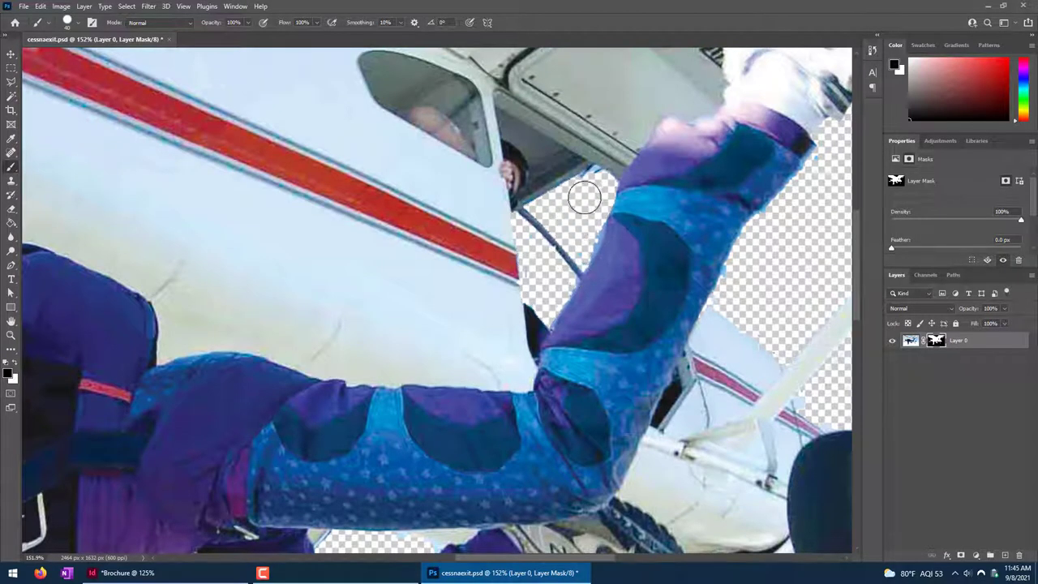
left_click_drag(592, 187, 590, 178)
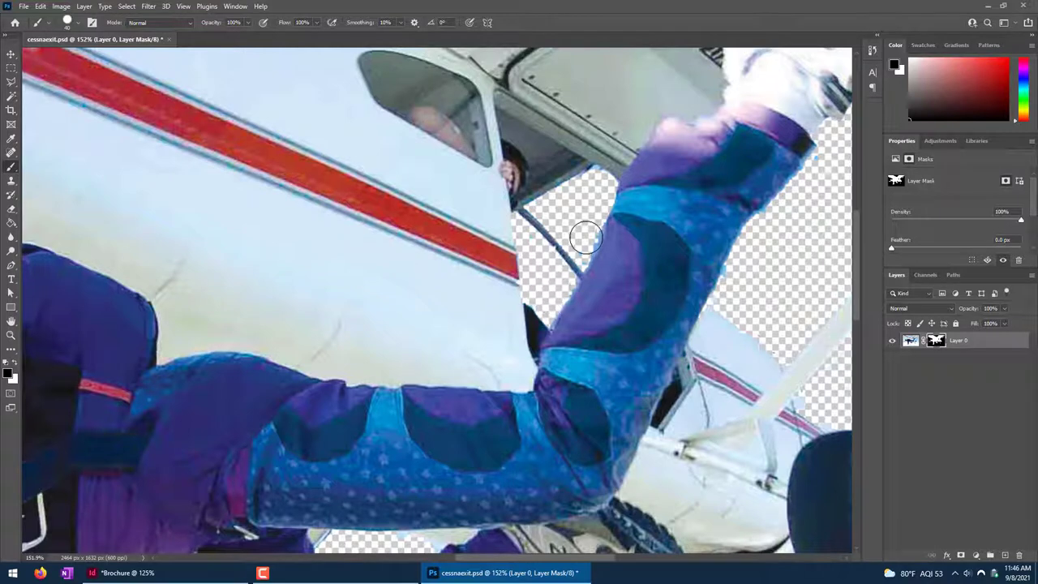
Reduce the brush size to 20 and hide the thin dark strut between the plane's door and the raised leg.
key("bracketleft")
key("bracketleft")
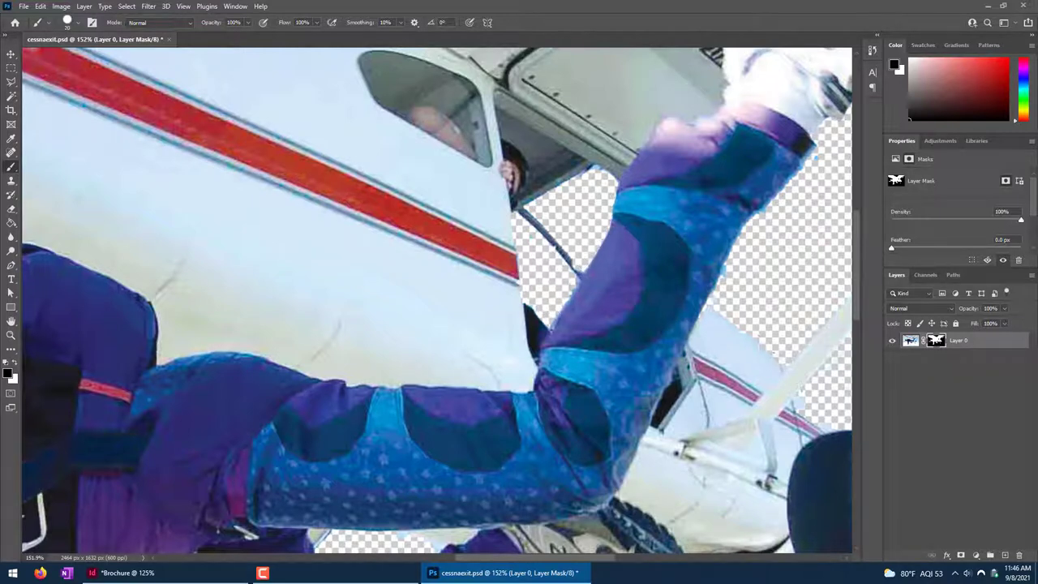
mouse_move(579, 252)
left_mouse_down()
mouse_move(546, 318)
mouse_move(564, 292)
mouse_move(564, 257)
mouse_move(529, 211)
left_mouse_up()
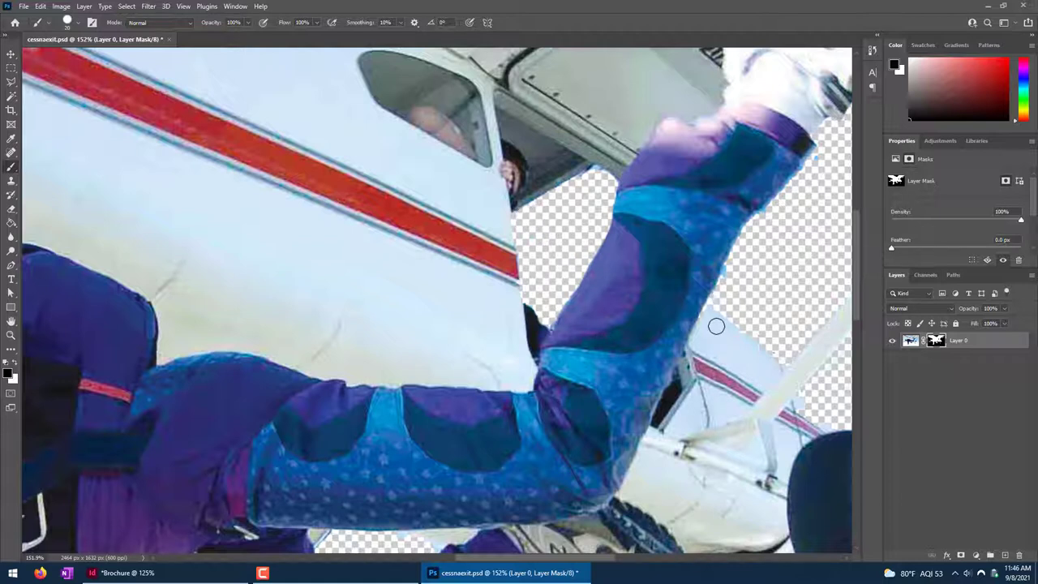
key("x")
key("x")
Brush black over the link between the nose gear strut and its wheel, and restore the link with white.
left_click_drag(788, 227, 494, 403)
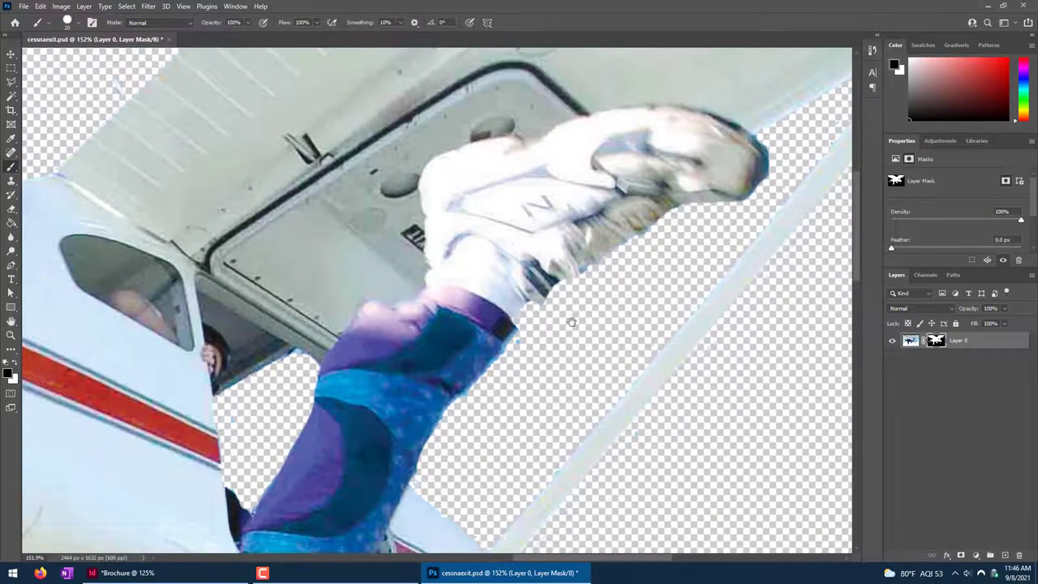
scroll(382, 450, "down", 10)
scroll(382, 450, "down", 4)
scroll(381, 450, "left", 3)
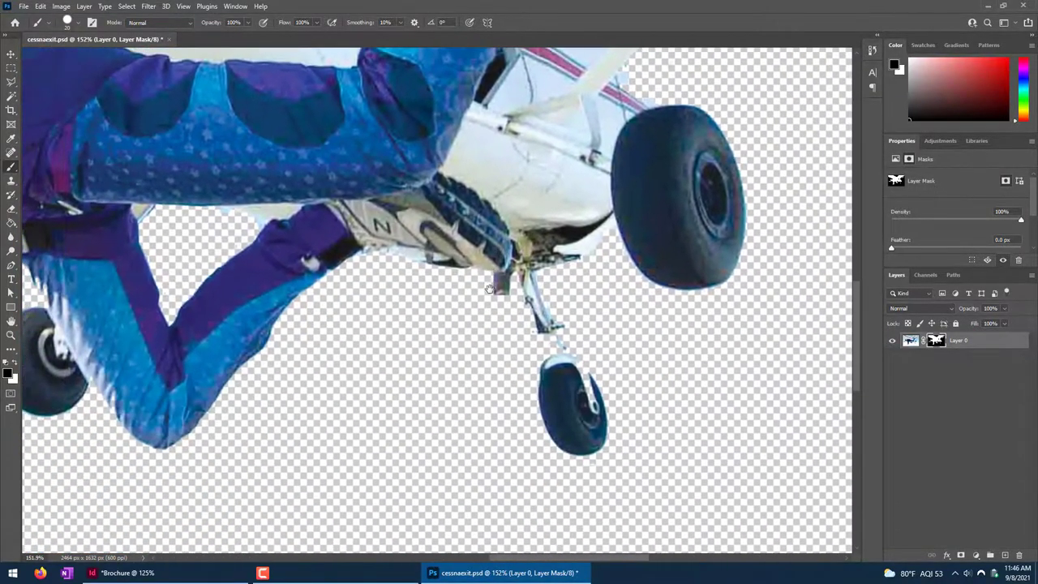
left_click_drag(538, 345, 564, 347)
key("v")
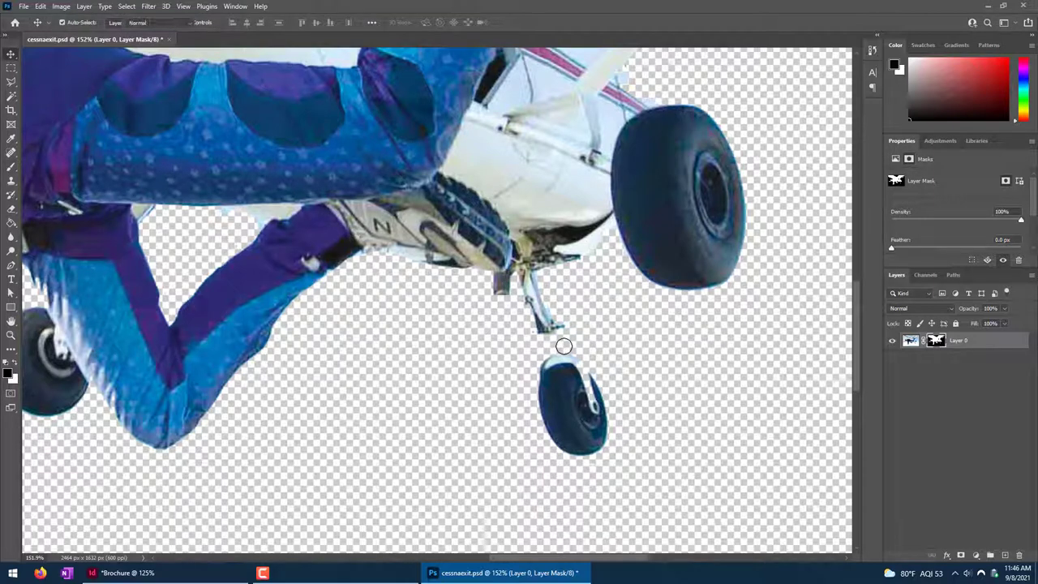
key("b")
key("x")
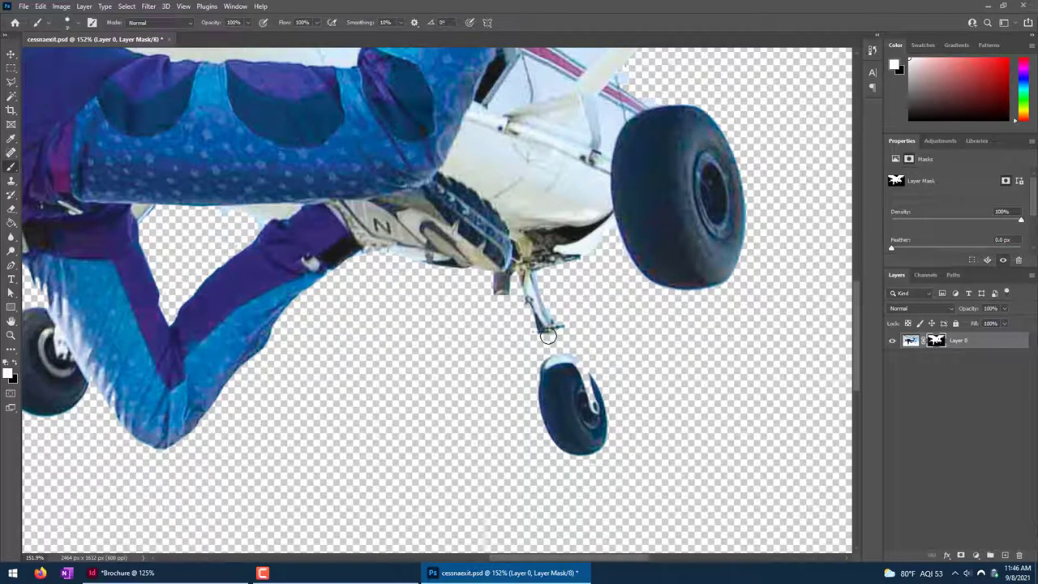
left_click(548, 335)
Brush black on the mask along the outer edge of the skydiver's lowered sleeve to trim the light-blue fringe down to the cuff.
scroll(289, 462, "left", 5)
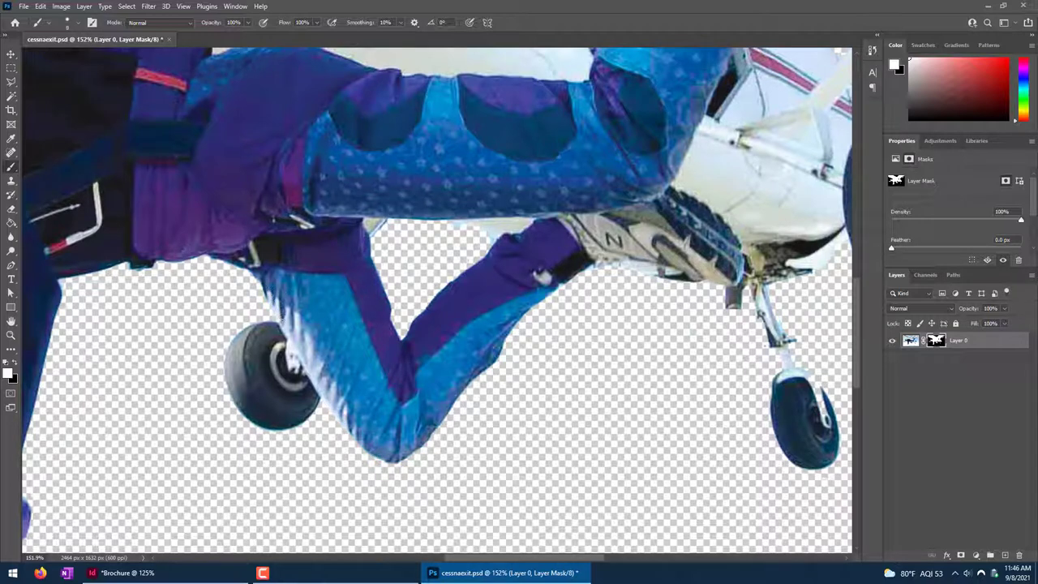
scroll(305, 359, "left", 5)
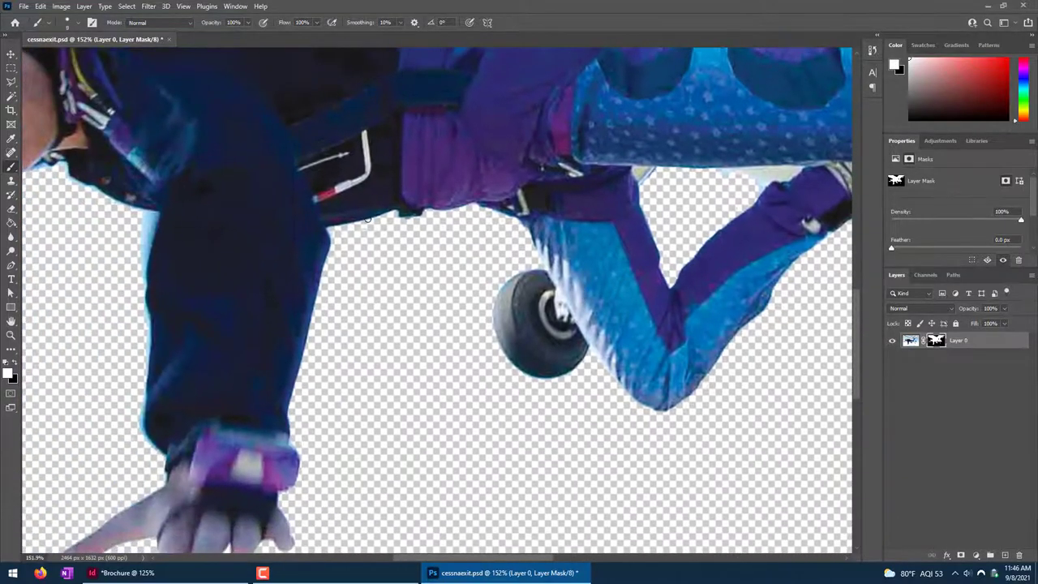
left_click_drag(276, 377, 388, 373)
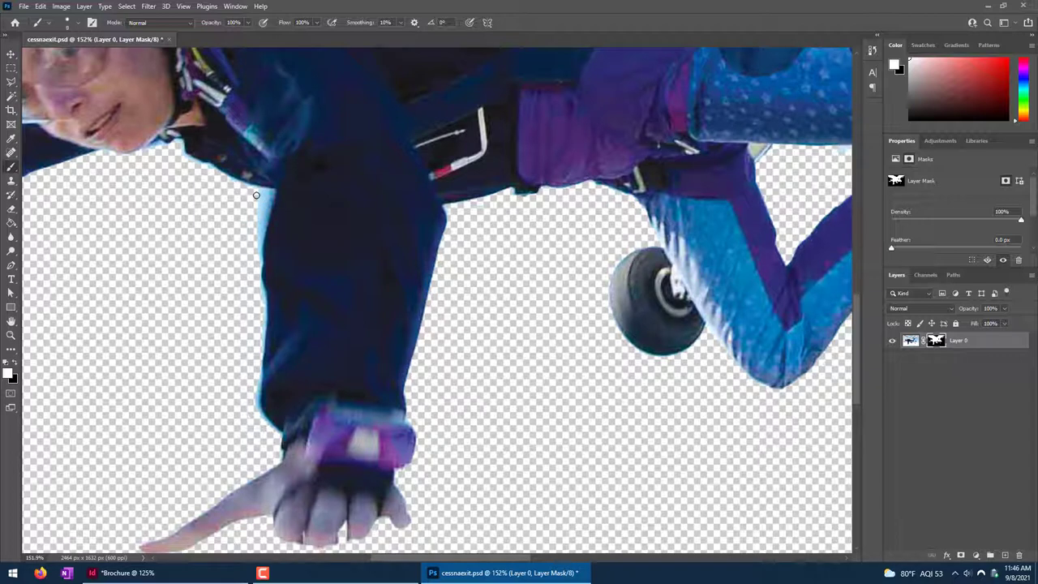
key("x")
left_click_drag(273, 193, 261, 244)
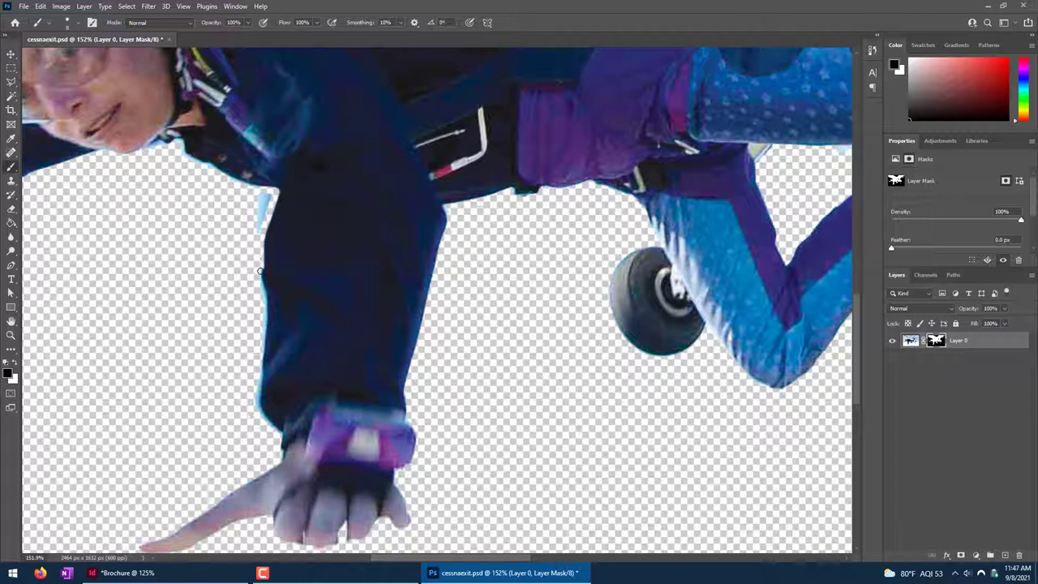
left_click_drag(264, 302, 262, 345)
left_click_drag(260, 382, 260, 417)
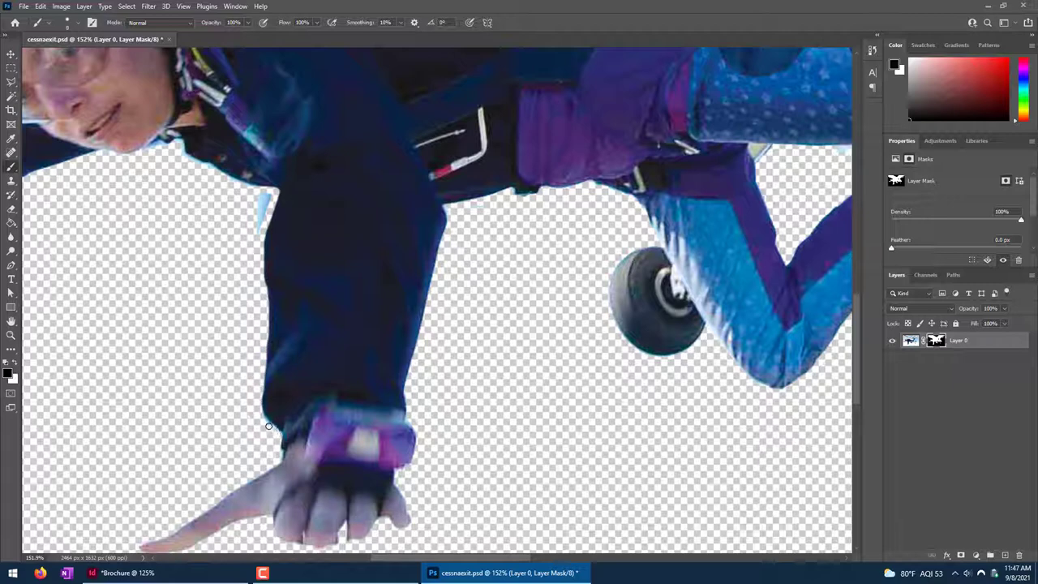
Hide the leftover light-blue sliver beside the upper part of the lowered sleeve, and save the file.
scroll(261, 414, "up", 3)
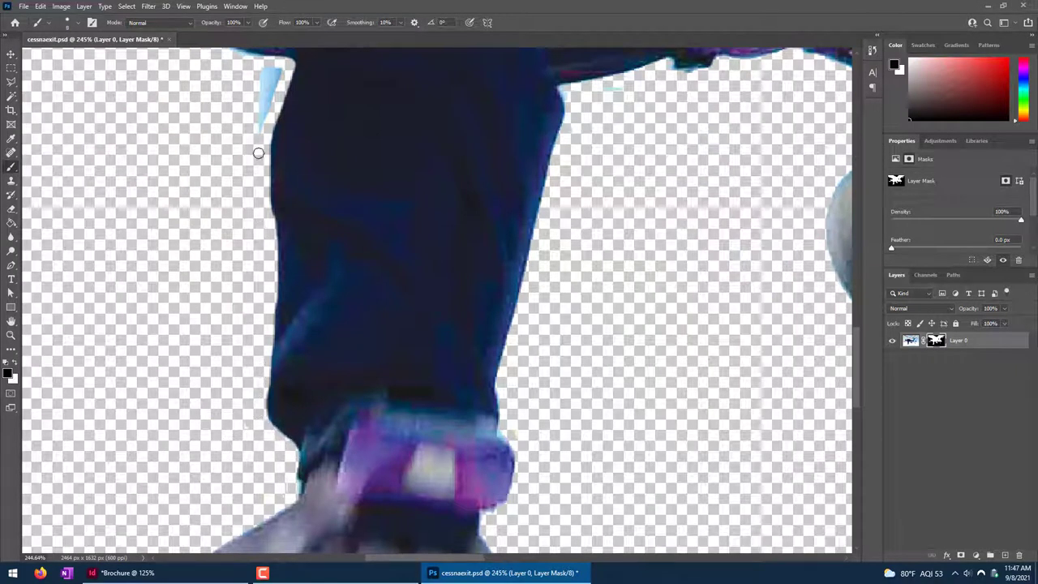
left_click_drag(273, 76, 263, 107)
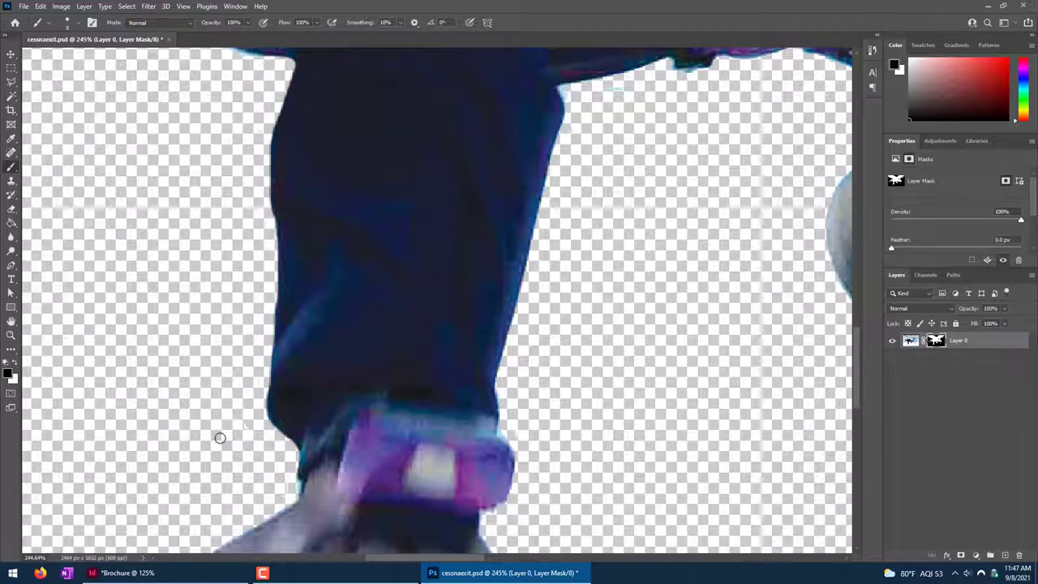
scroll(231, 418, "down", 5)
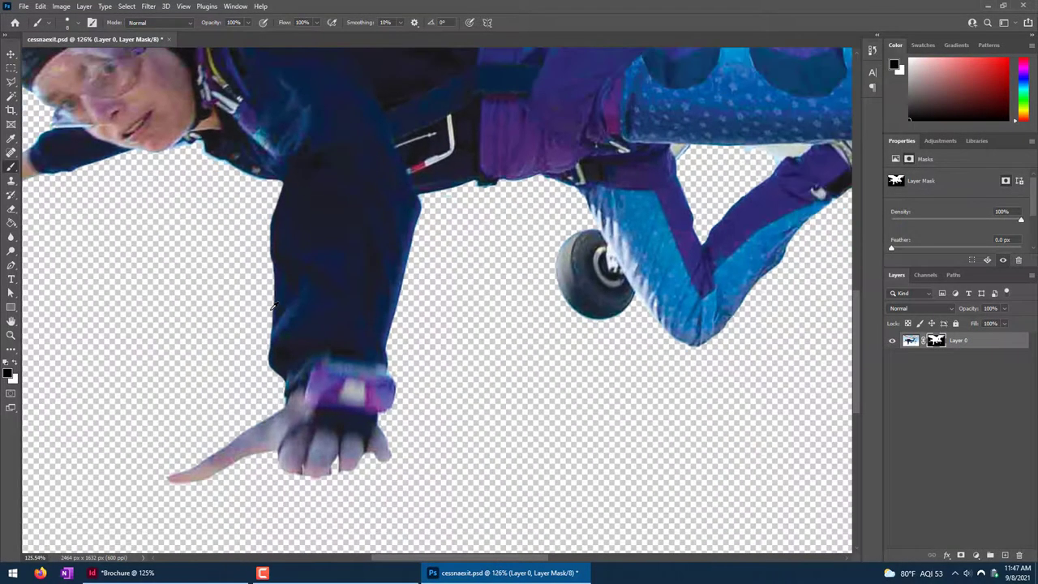
scroll(273, 306, "down", 2)
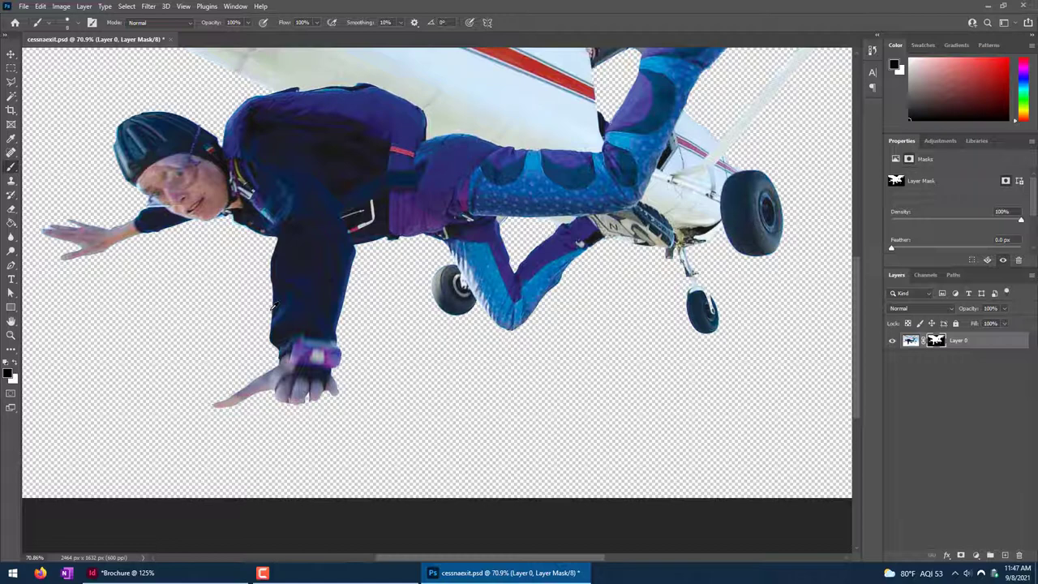
key("ctrl+s")
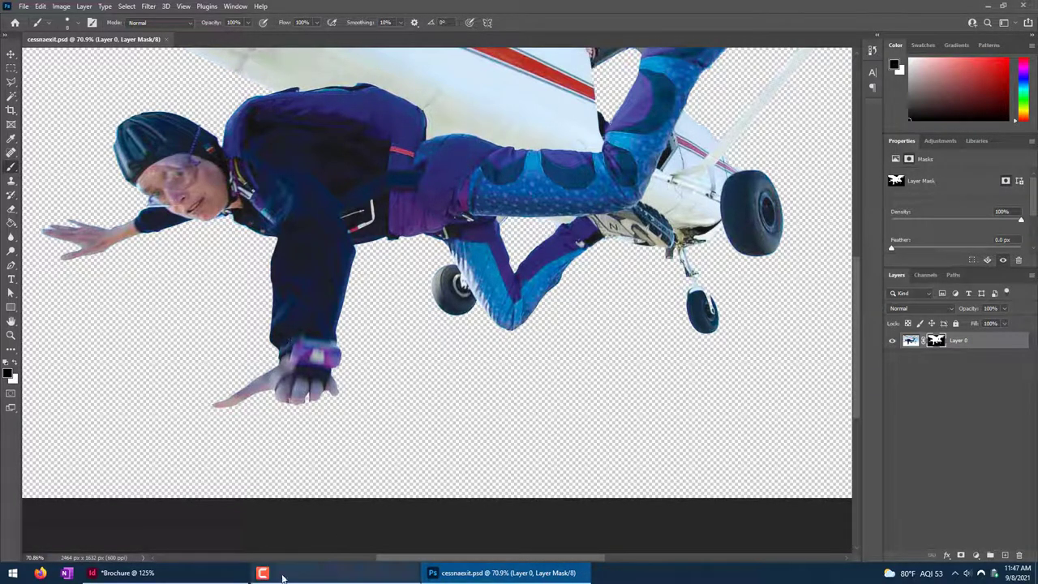
Switch to InDesign and inspect the updated skydiver cutout on the inner flap for leftover background around the wheels, legs and wing.
left_click(193, 575)
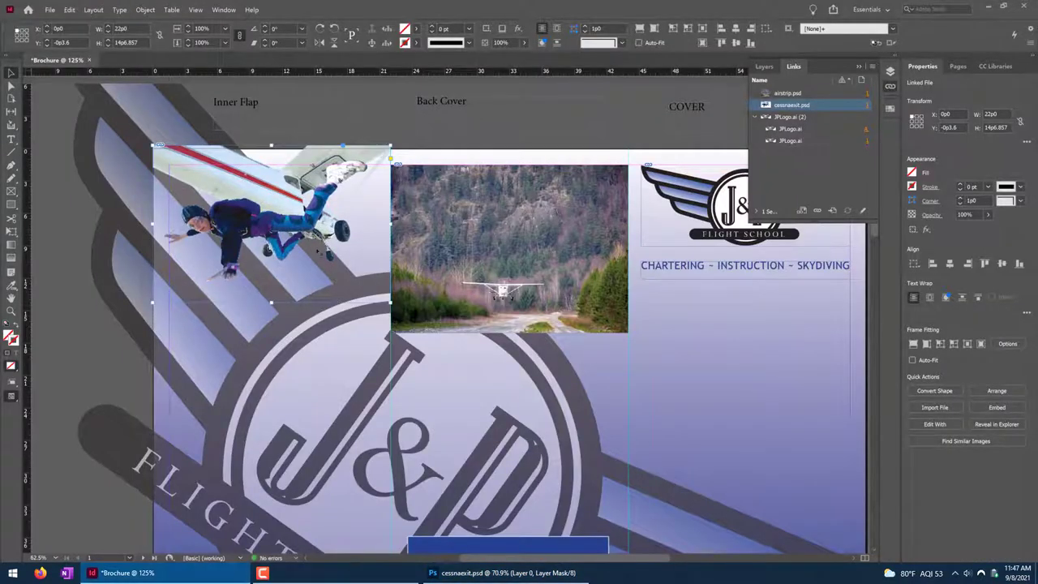
scroll(277, 243, "up", 4)
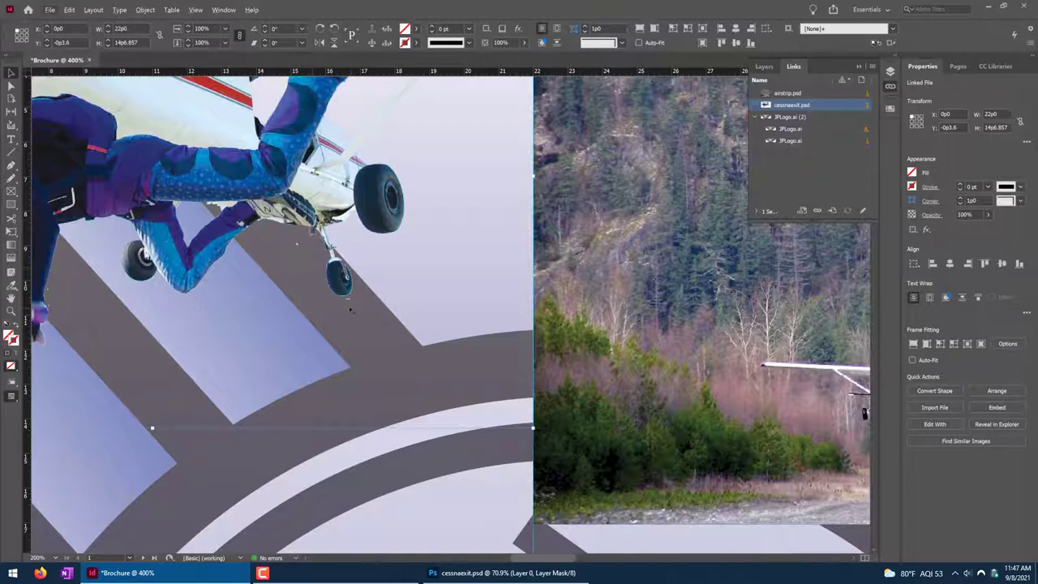
scroll(362, 224, "up", 5)
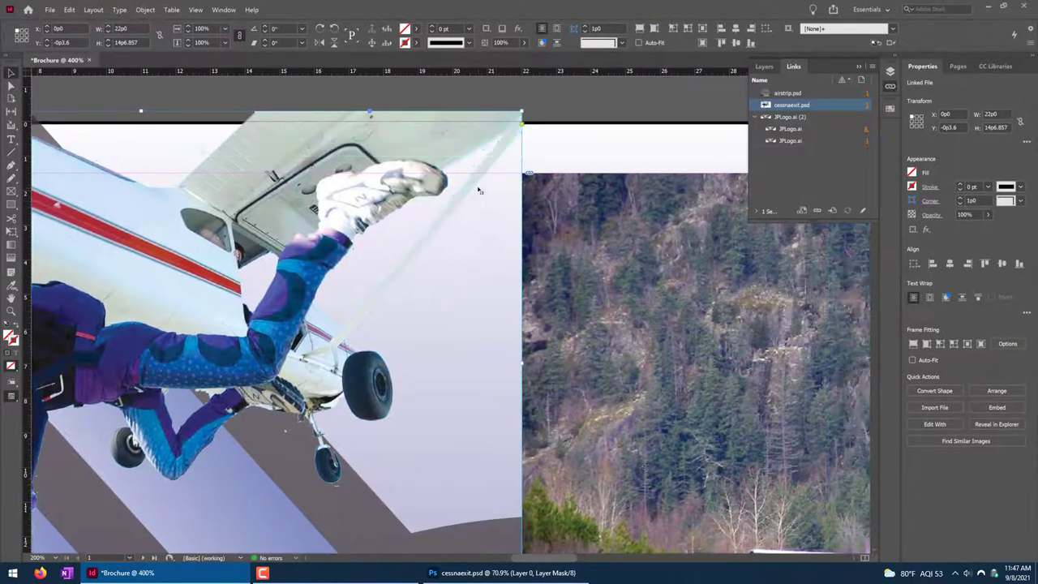
Switch to Photoshop and brush black on the mask over the leftover pale patch between the skydiver's patterned thigh and bent lower leg.
left_click(487, 572)
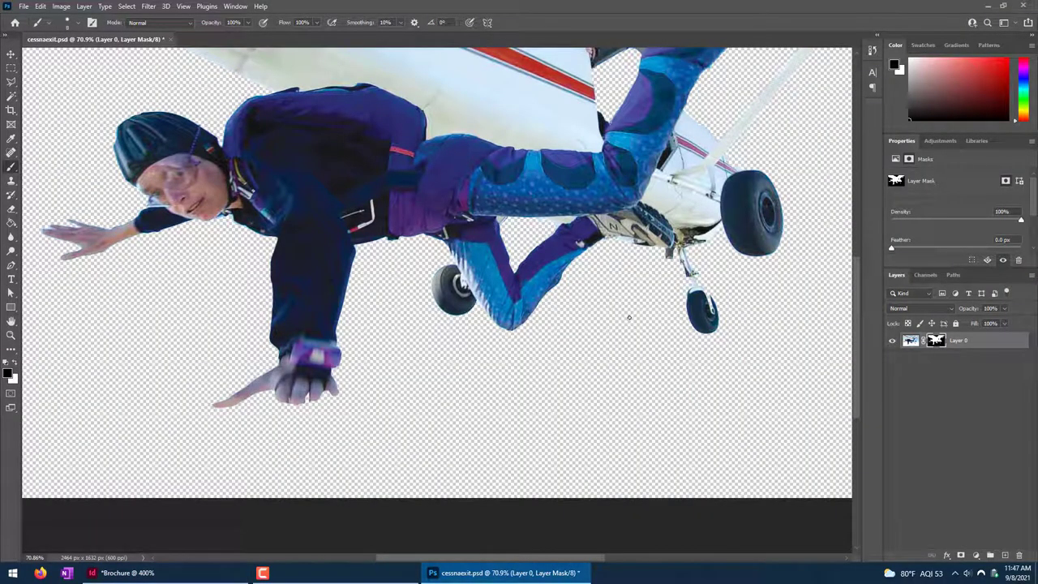
key("bracketright")
key("bracketright")
key("bracketright")
key("bracketright")
key("bracketright")
scroll(568, 215, "up", 3)
scroll(568, 215, "up", 6)
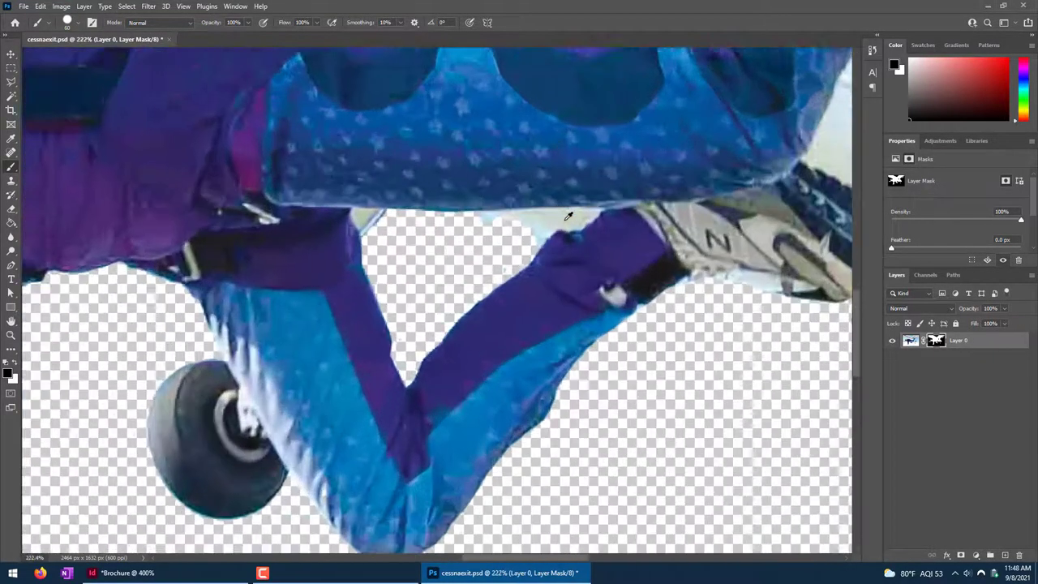
key("w")
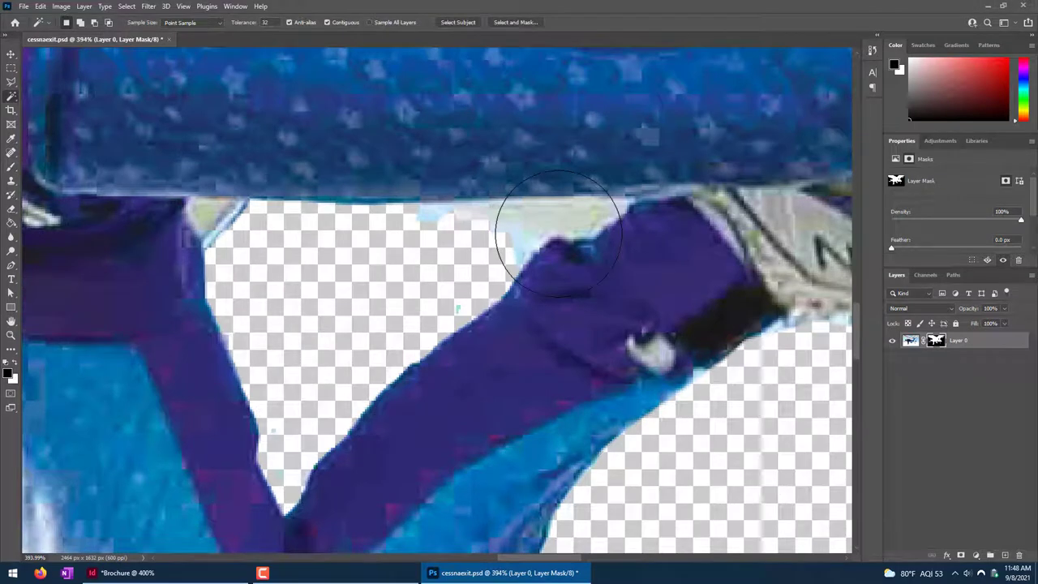
key("b")
key("bracketleft")
key("bracketleft")
key("bracketleft")
key("bracketleft")
key("bracketleft")
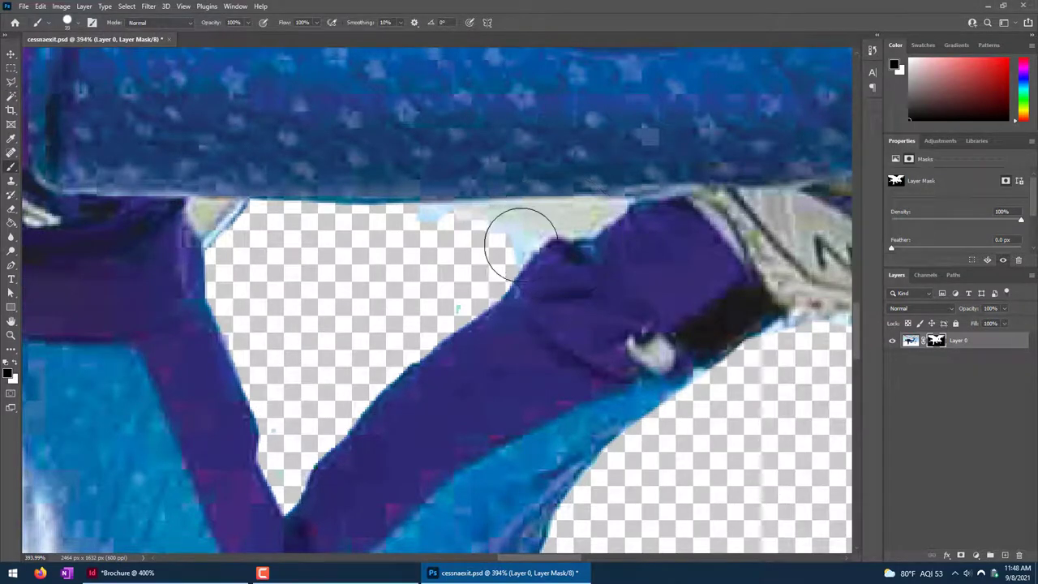
mouse_move(398, 218)
left_mouse_down()
mouse_move(618, 203)
mouse_move(519, 244)
mouse_move(490, 283)
mouse_move(539, 231)
mouse_move(592, 220)
mouse_move(574, 233)
mouse_move(466, 234)
left_mouse_up()
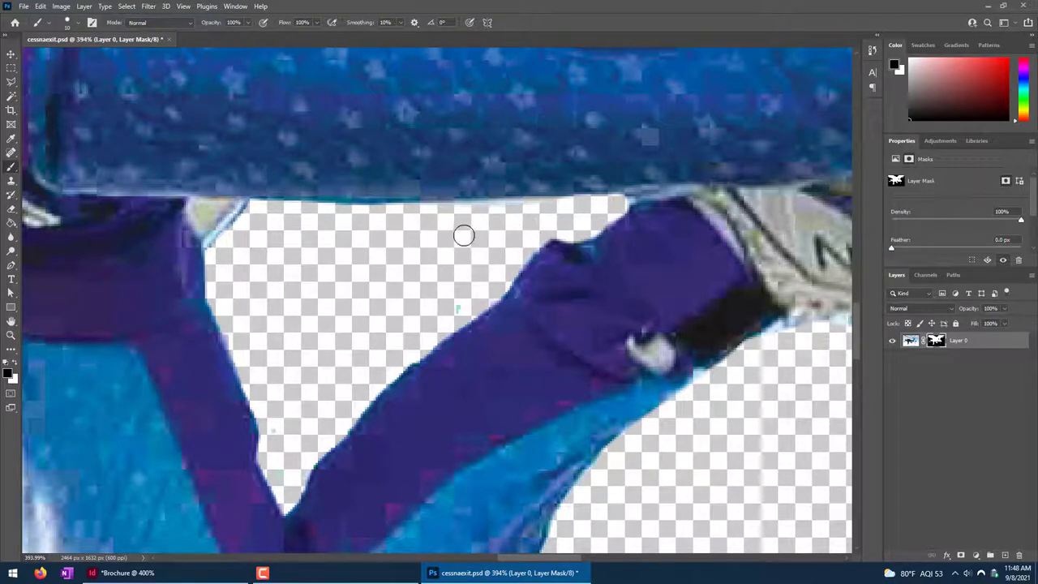
Hide the light-blue fringe beneath the shoe and touch up the corner of the gap between the legs, and save the file.
mouse_move(792, 375)
left_mouse_down()
mouse_move(773, 346)
mouse_move(814, 324)
left_mouse_up()
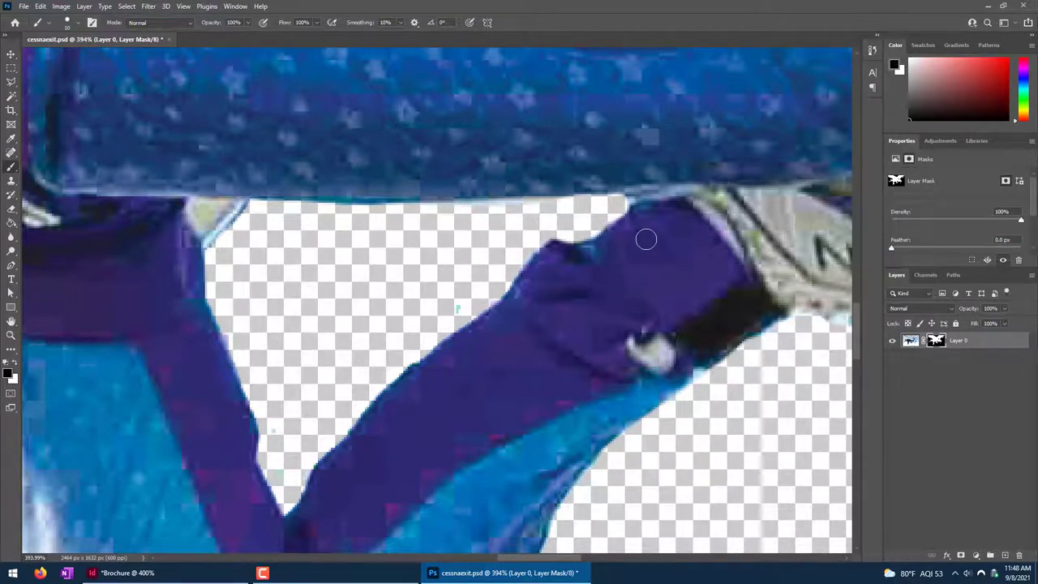
left_click_drag(616, 206, 593, 212)
scroll(323, 357, "down", 10)
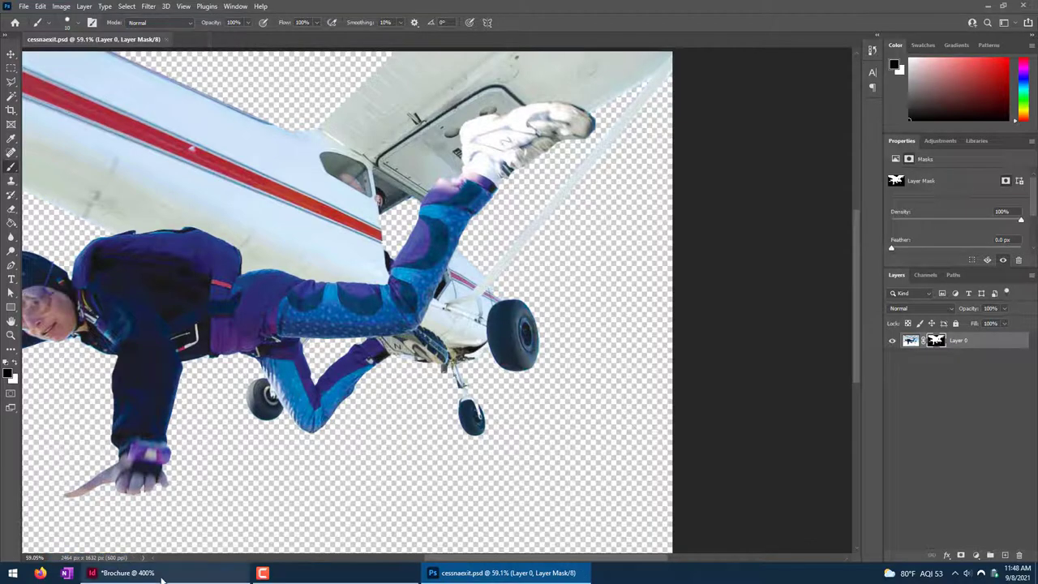
Switch to the Brochure document in InDesign and update the modified cessnaexit.psd link.
key("alt+Tab")
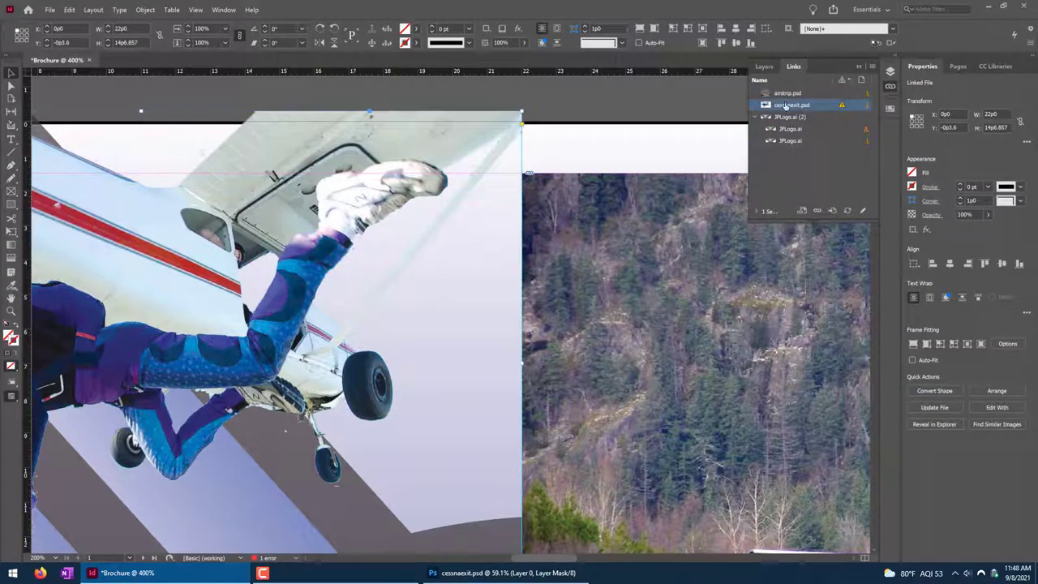
double_click(841, 106)
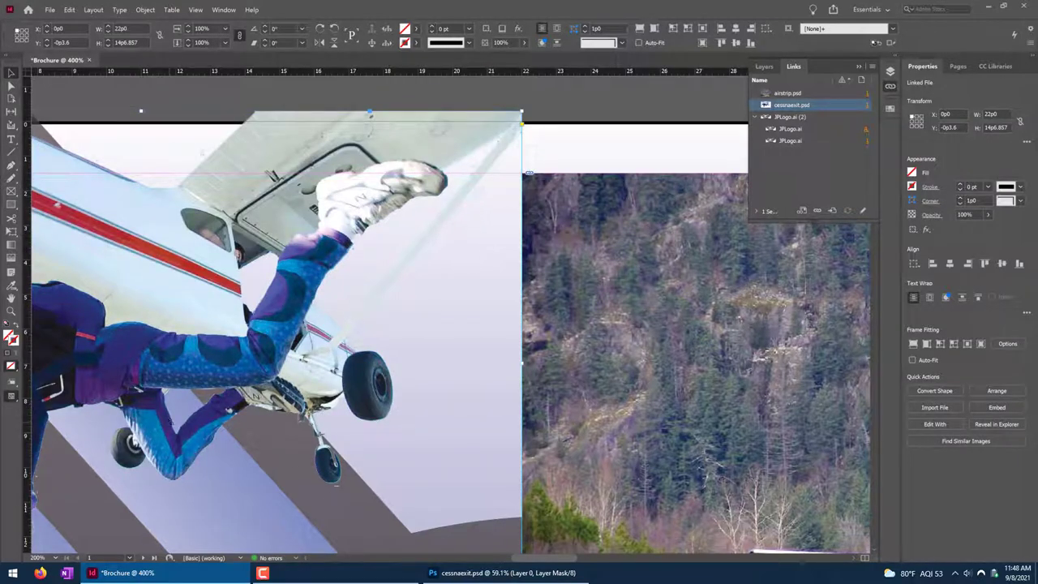
Switch back to cessnaexit.psd in Photoshop, add a new layer filled with black, and place it beneath Layer 0.
left_click(502, 572)
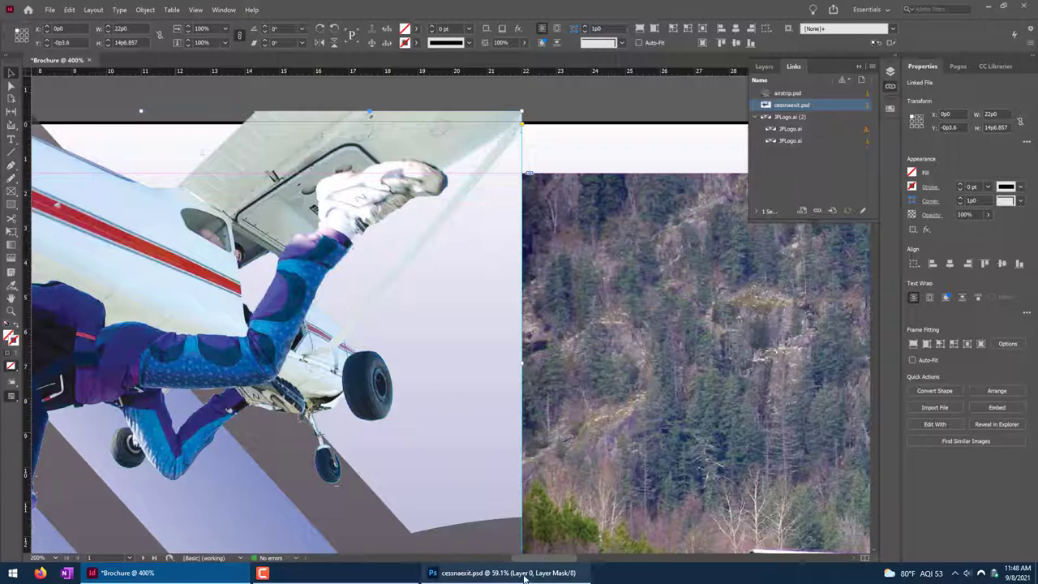
scroll(430, 347, "up", 3)
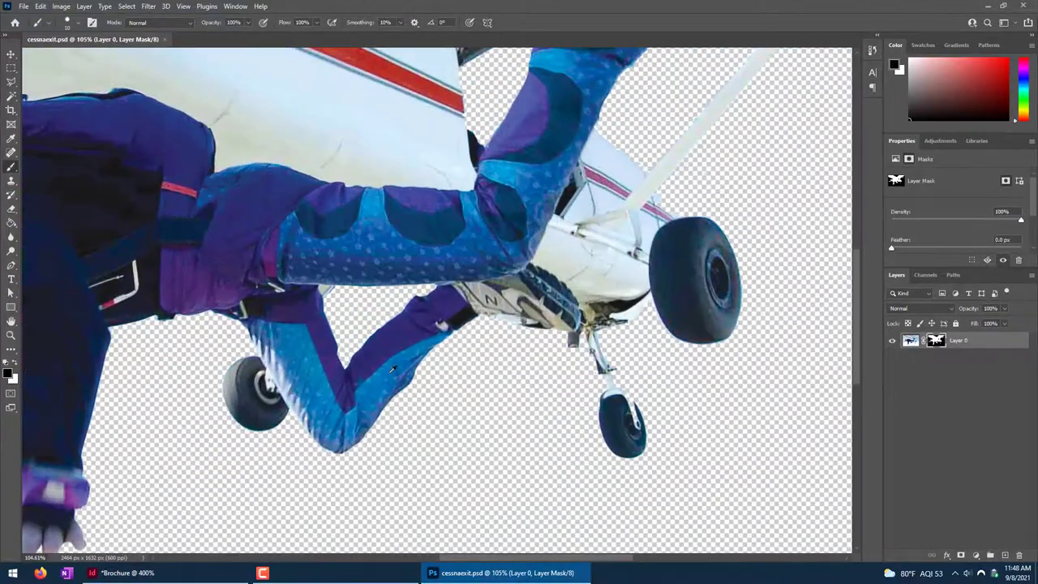
scroll(430, 347, "down", 2)
scroll(431, 347, "down", 3)
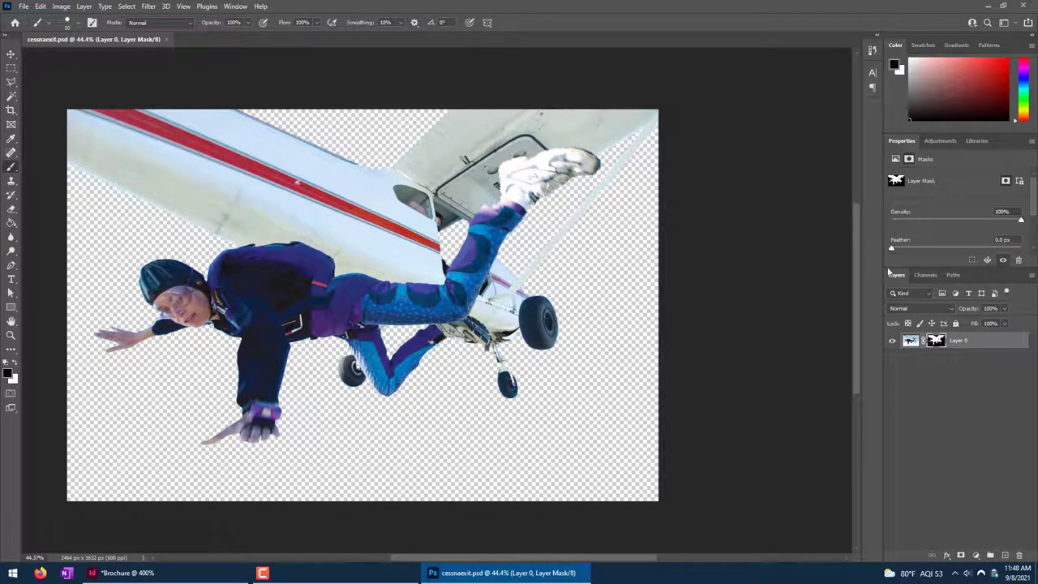
left_click(1005, 556)
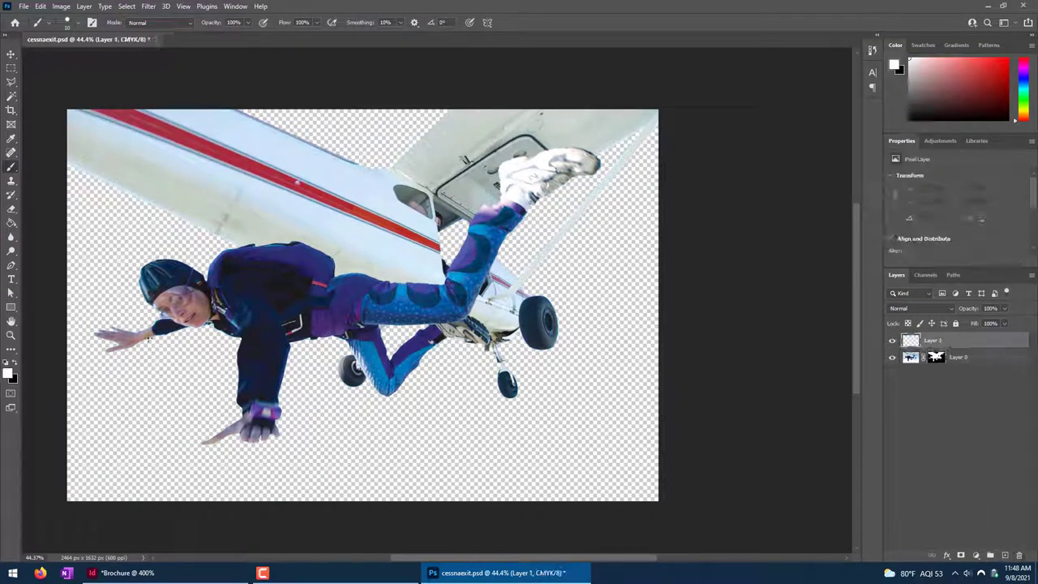
left_click(16, 362)
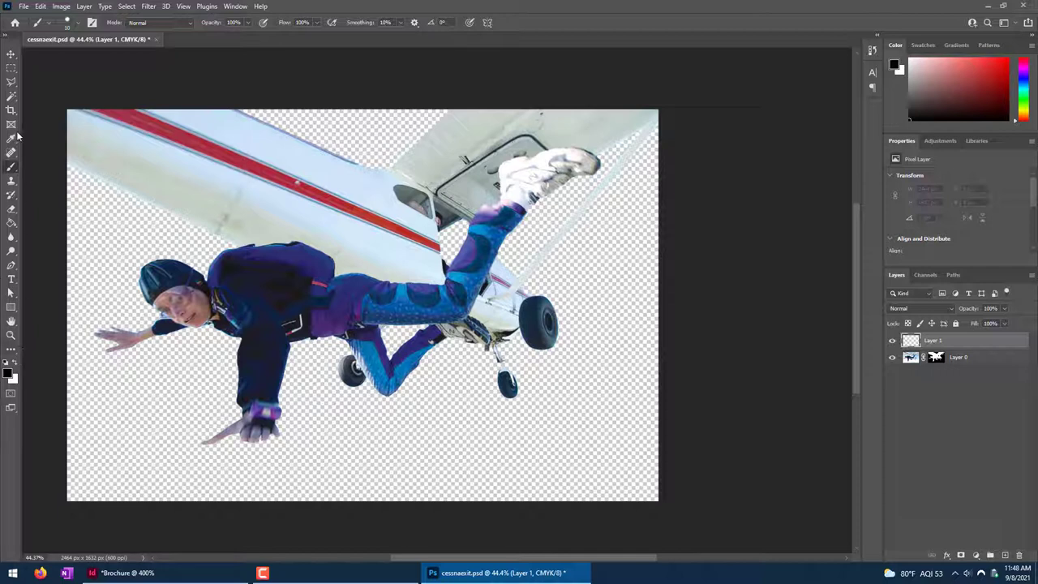
left_click(11, 222)
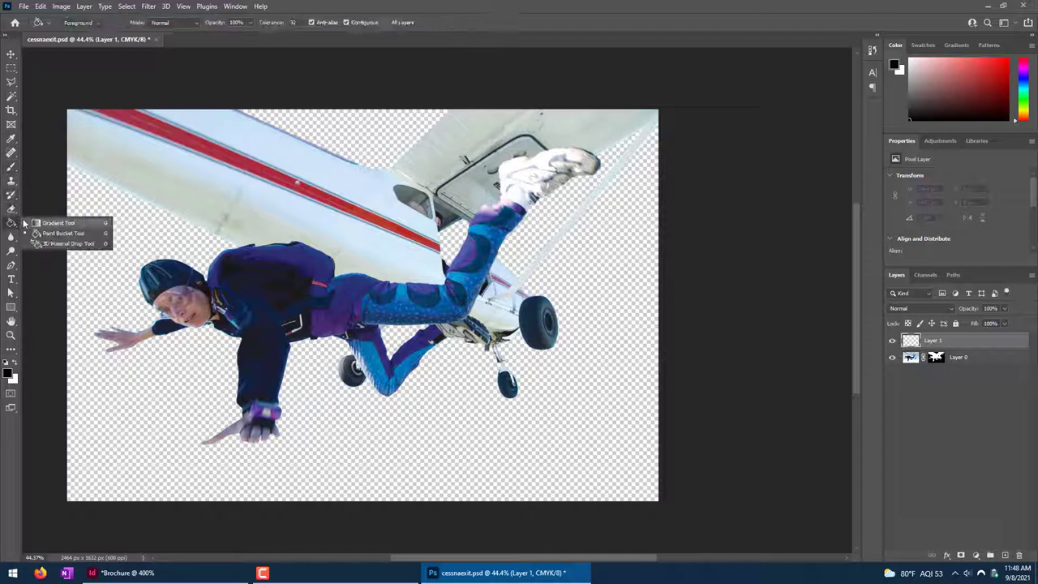
left_click(236, 335)
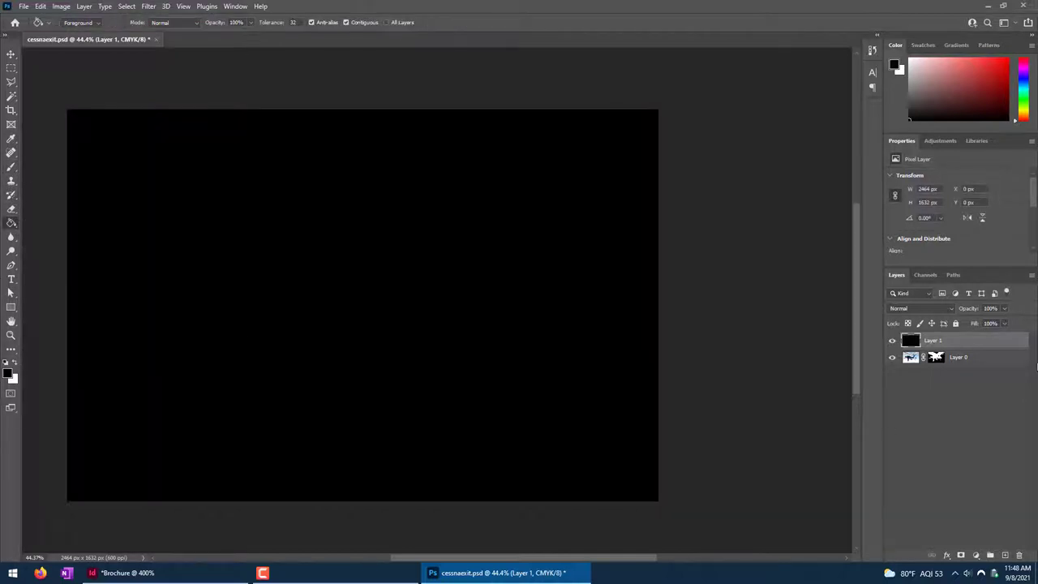
left_click_drag(960, 357, 969, 365)
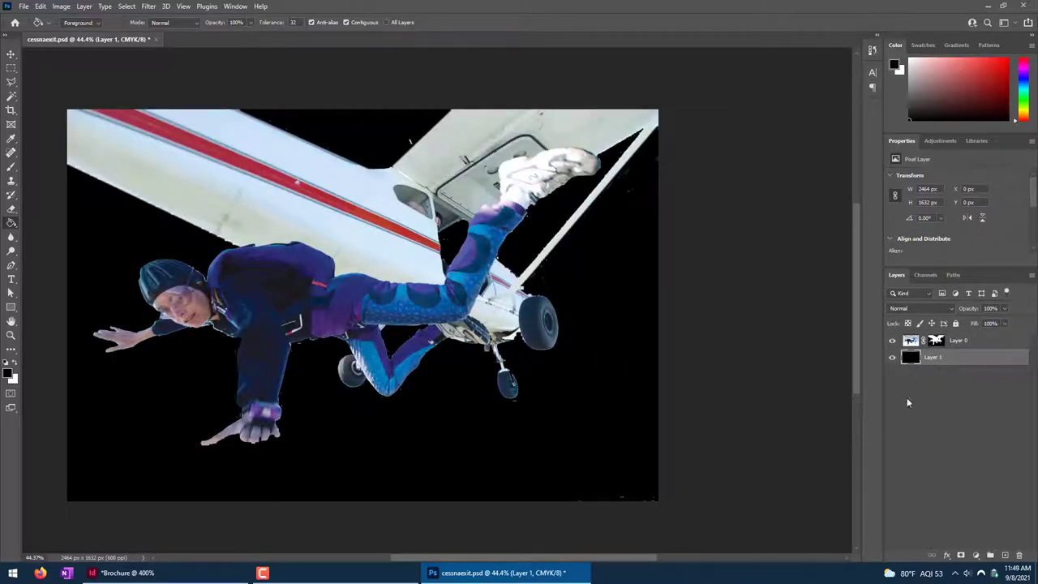
On Layer 0's mask, brush out stray specks near the wing in black and restore the edge of the raised leg in white.
left_click(937, 341)
key("b")
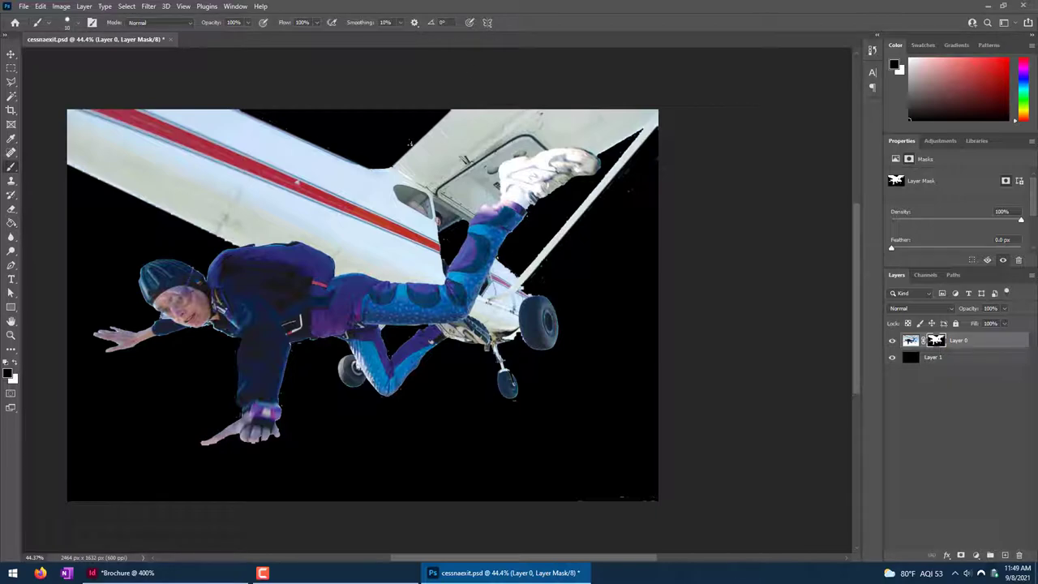
scroll(410, 141, "up", 5)
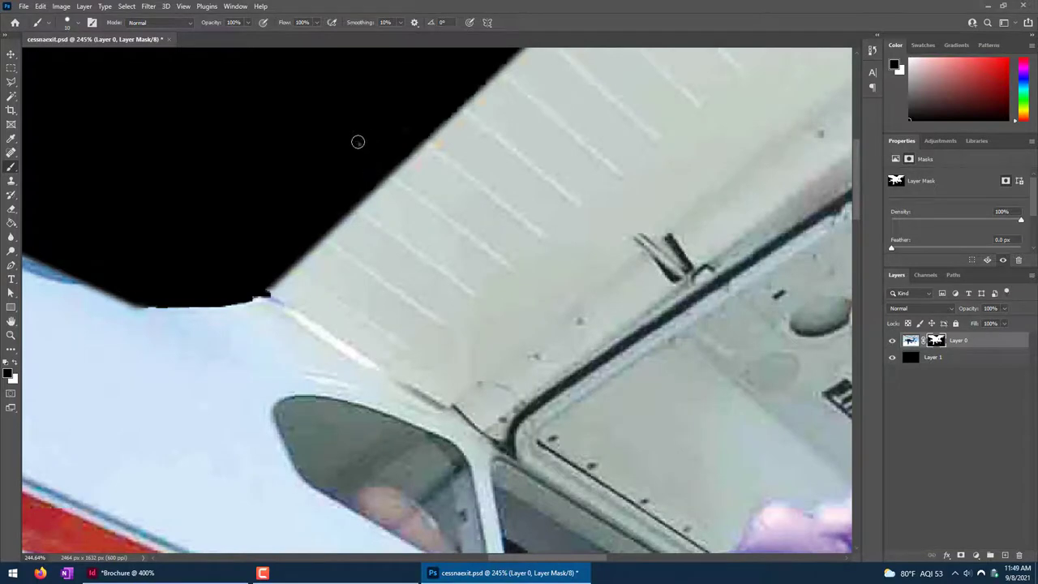
mouse_move(528, 382)
left_mouse_down()
mouse_move(483, 303)
mouse_move(490, 242)
mouse_move(373, 375)
mouse_move(400, 328)
mouse_move(503, 250)
left_mouse_up()
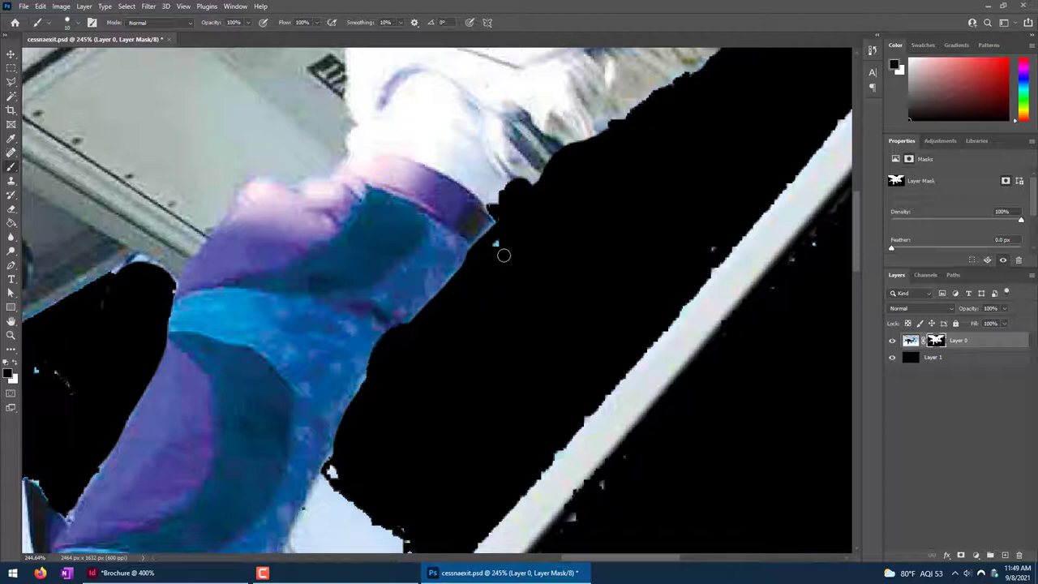
key("x")
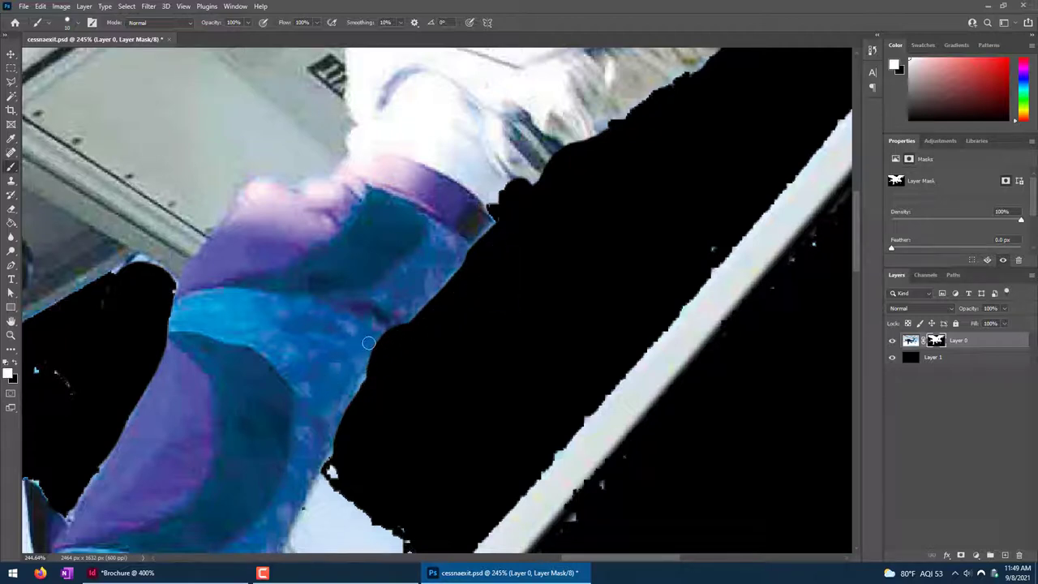
mouse_move(406, 306)
left_mouse_down()
mouse_move(365, 347)
mouse_move(352, 370)
mouse_move(400, 313)
mouse_move(357, 372)
mouse_move(375, 391)
left_mouse_up()
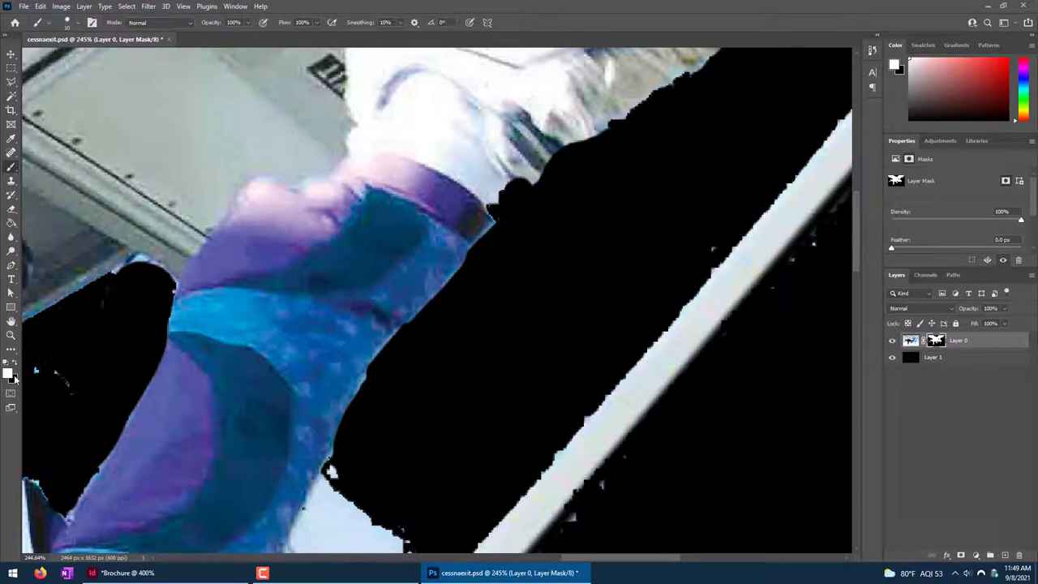
Paint black on the mask around the leftover sky patch, along the leg, the fuselage edge and the strut's base.
key("x")
mouse_move(373, 440)
left_mouse_down()
mouse_move(331, 470)
mouse_move(394, 487)
mouse_move(421, 269)
mouse_move(348, 290)
mouse_move(327, 339)
mouse_move(361, 359)
mouse_move(331, 349)
left_mouse_up()
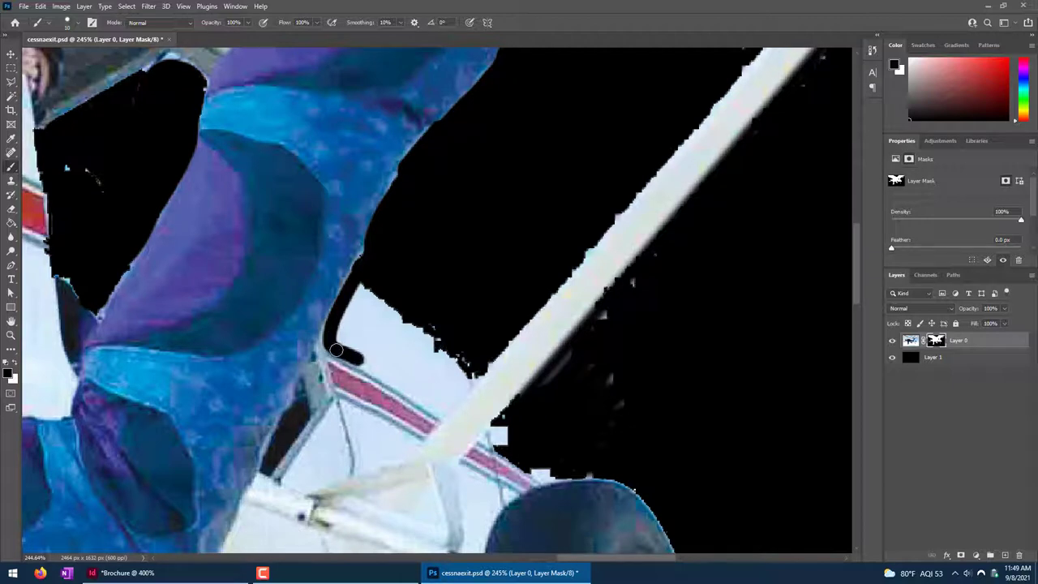
left_click(441, 411, "shift")
mouse_move(441, 410)
left_mouse_down()
mouse_move(485, 356)
mouse_move(441, 412)
left_mouse_up()
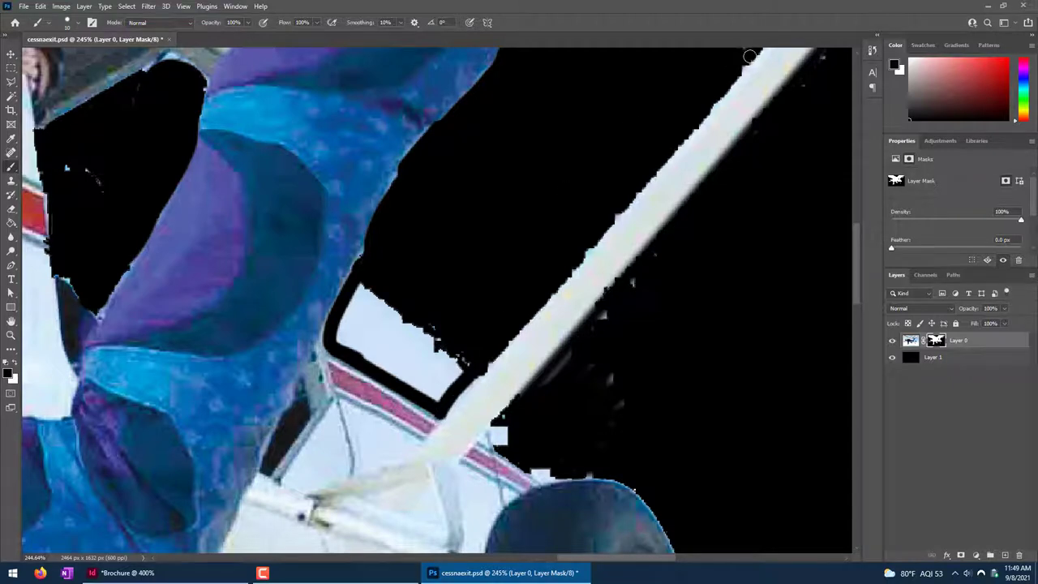
Mask out the rest of the sky patch between leg and strut, plus the pale block beside the strut's base.
scroll(748, 56, "up", 2)
left_click_drag(711, 146, 372, 330)
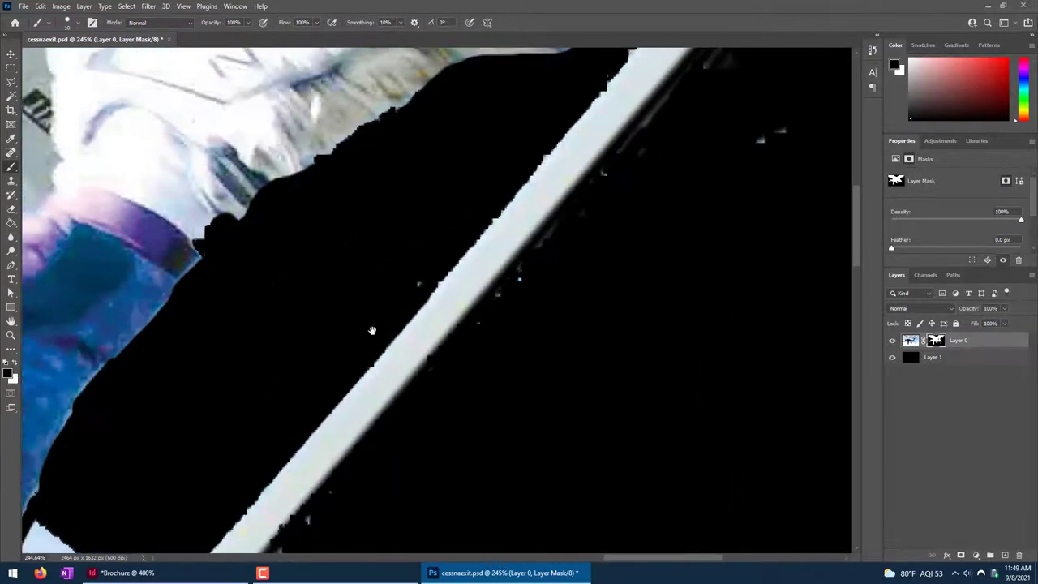
scroll(372, 330, "up", 5)
scroll(405, 308, "right", 3)
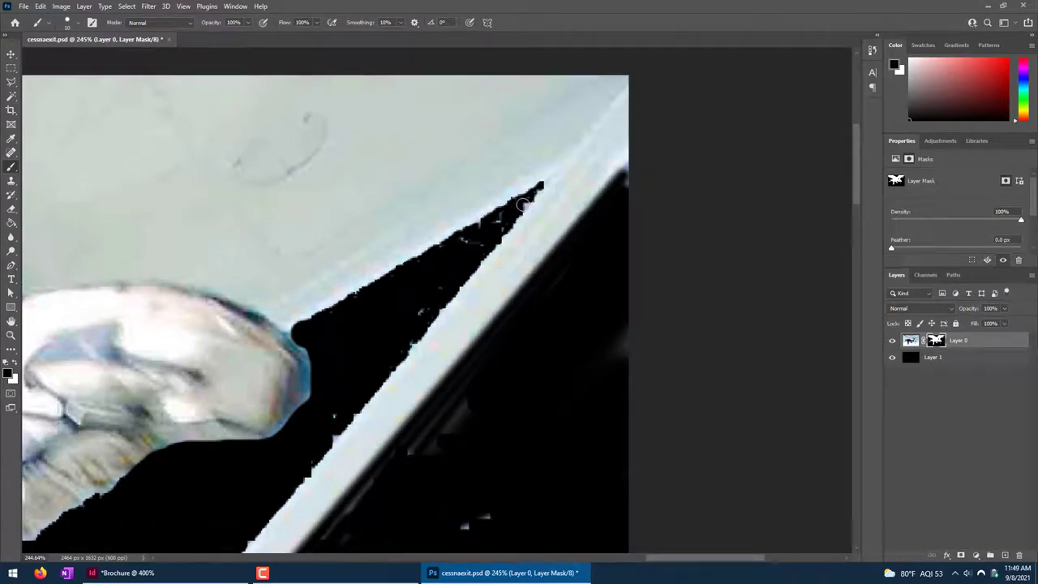
scroll(509, 228, "down", 5)
scroll(405, 324, "left", 3)
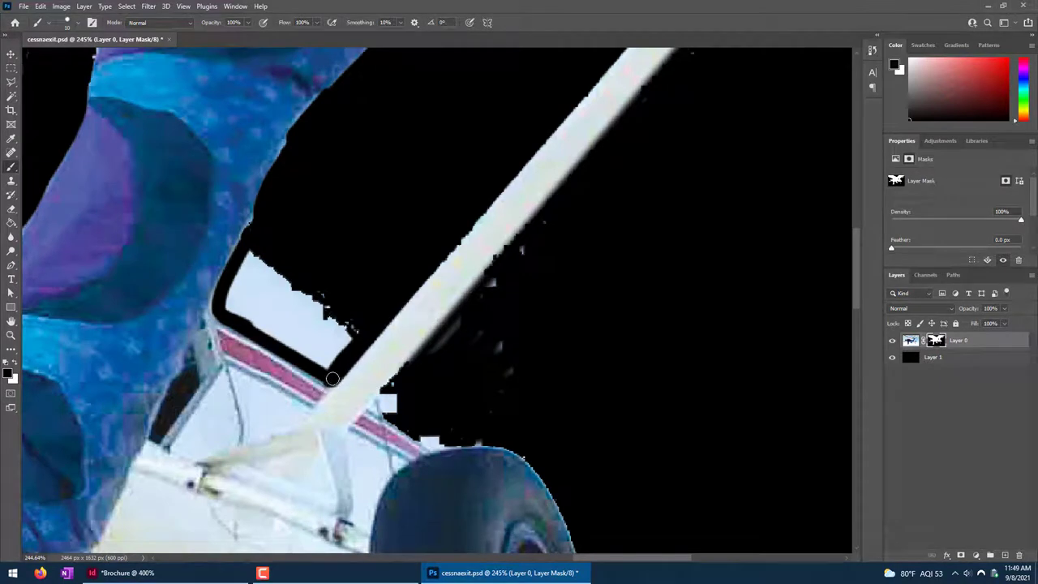
mouse_move(331, 380)
left_mouse_down()
mouse_move(363, 327)
mouse_move(255, 255)
mouse_move(238, 272)
mouse_move(232, 312)
mouse_move(331, 364)
mouse_move(342, 326)
mouse_move(254, 263)
mouse_move(239, 303)
mouse_move(330, 347)
mouse_move(332, 328)
mouse_move(260, 269)
mouse_move(338, 298)
mouse_move(249, 279)
mouse_move(271, 275)
mouse_move(256, 278)
mouse_move(261, 297)
mouse_move(287, 286)
mouse_move(288, 333)
mouse_move(318, 342)
mouse_move(257, 303)
mouse_move(262, 284)
mouse_move(323, 325)
left_mouse_up()
left_click(388, 402)
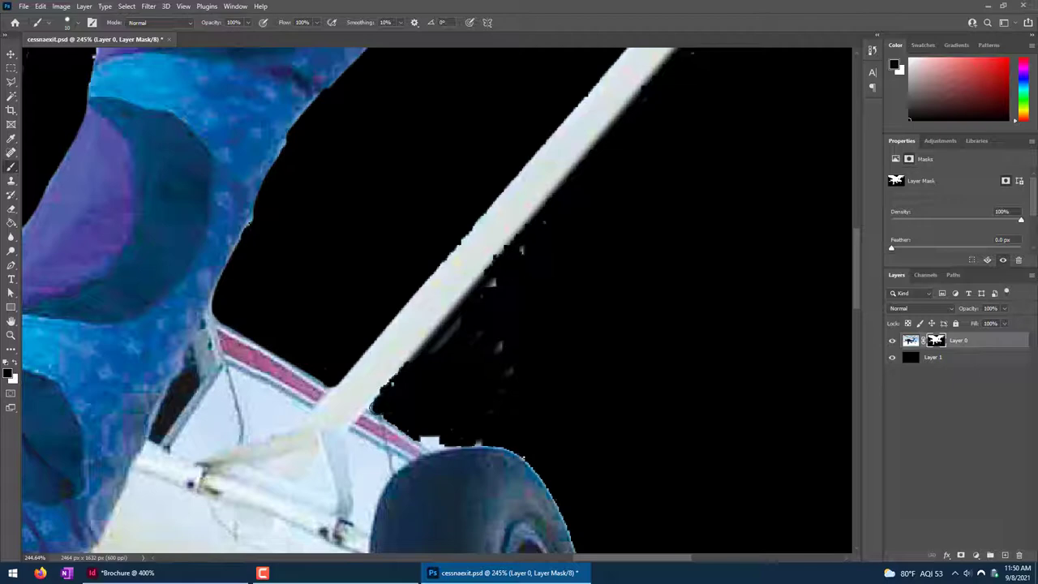
left_click(375, 405)
Paint black along the strut's outer edge from the wing corner downward to mask the blurry fringe and nearby specks.
left_click_drag(569, 278, 203, 308)
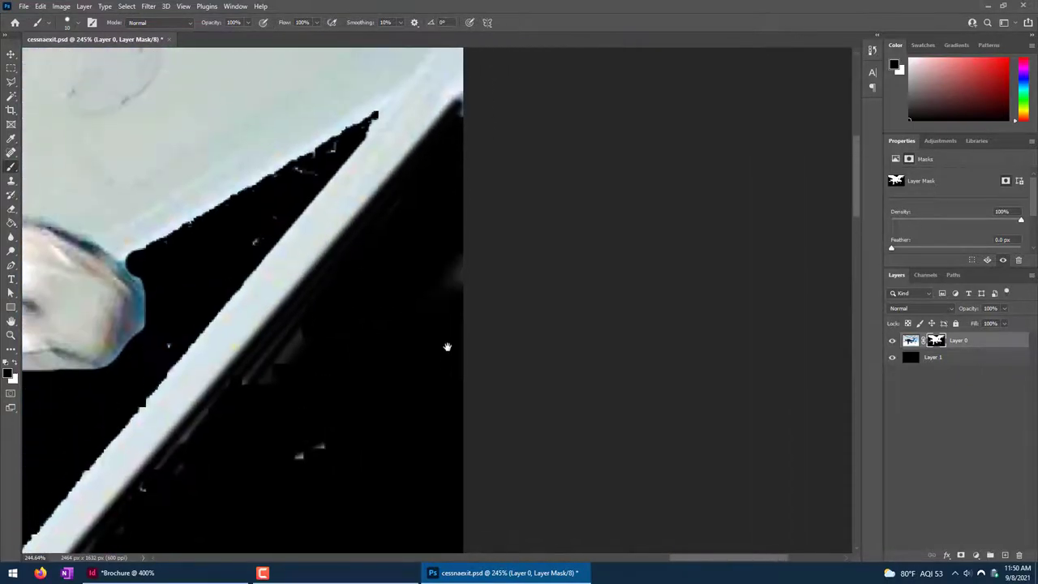
mouse_move(464, 94)
left_mouse_down()
mouse_move(446, 307)
mouse_move(464, 306)
mouse_move(442, 447)
left_mouse_up()
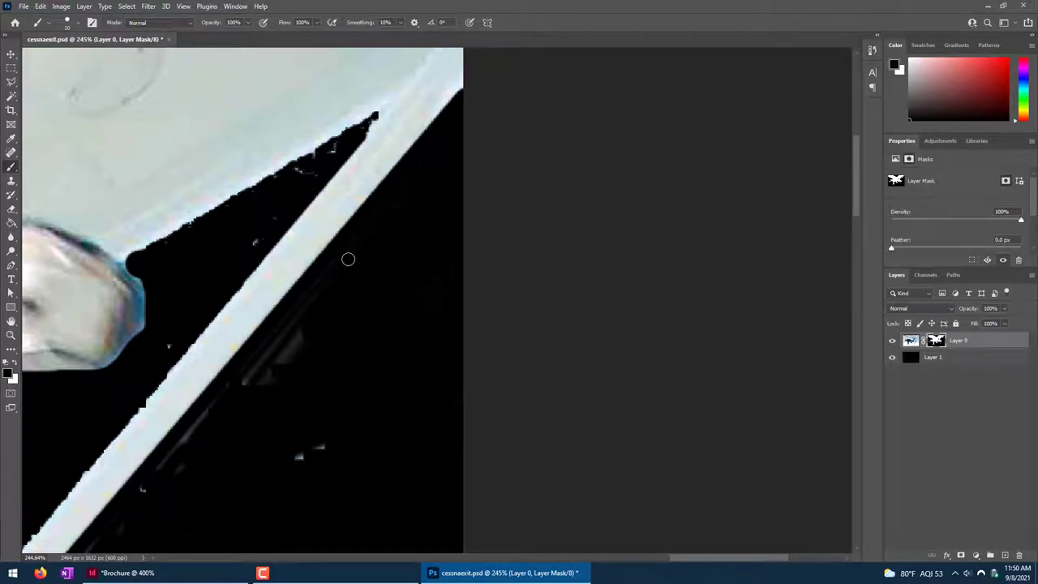
scroll(429, 175, "down", 5)
scroll(430, 175, "left", 4)
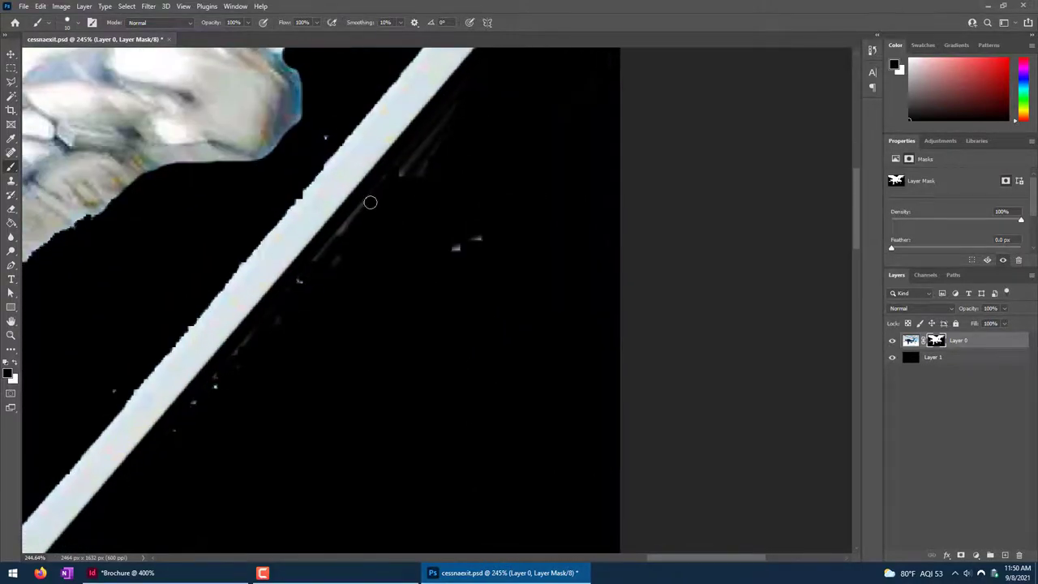
mouse_move(477, 75)
left_mouse_down()
mouse_move(327, 247)
mouse_move(425, 166)
mouse_move(435, 216)
mouse_move(398, 302)
mouse_move(416, 276)
mouse_move(485, 235)
mouse_move(446, 253)
left_mouse_up()
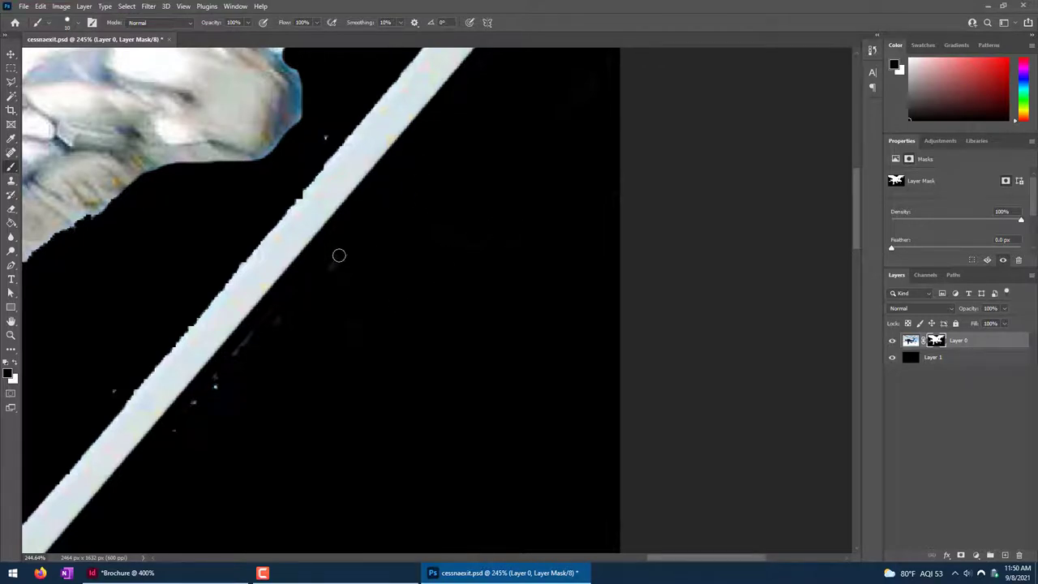
left_click(338, 257)
left_click_drag(290, 255, 537, 199)
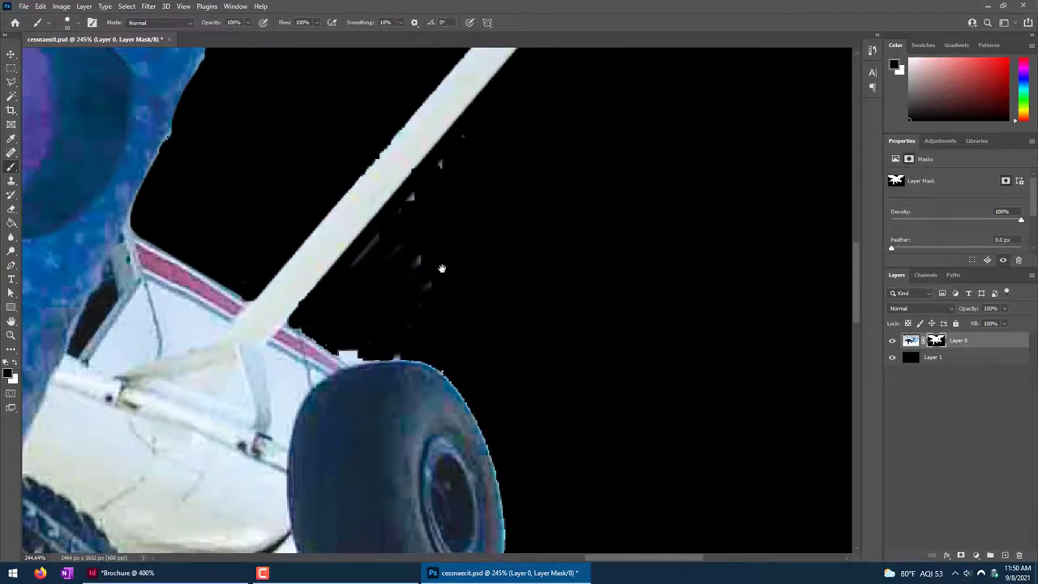
Restore the strut's inner edge and the wing's edge above the shoe with straight white strokes on the mask.
key("x")
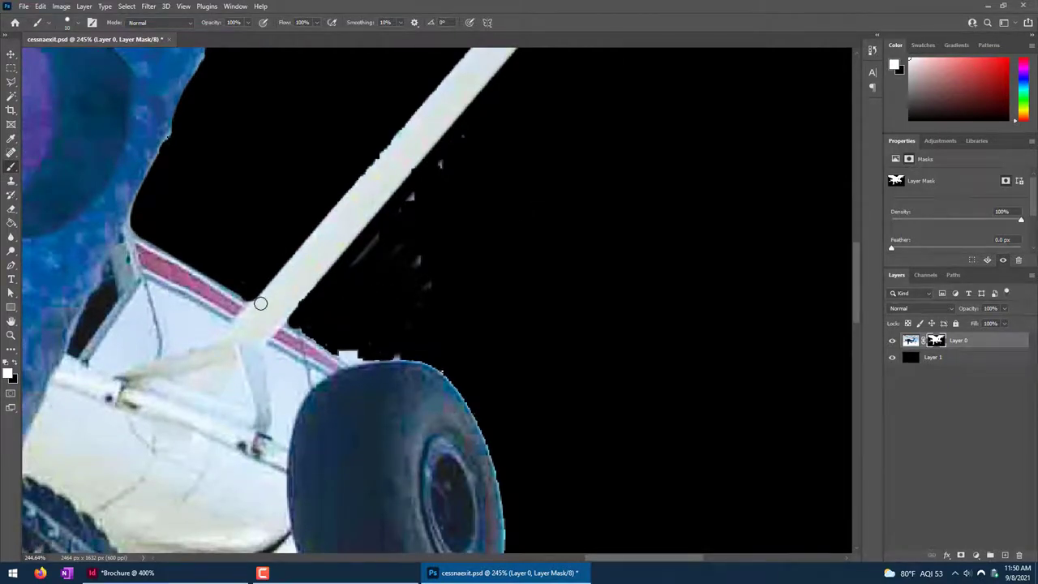
mouse_move(572, 155)
left_mouse_down()
mouse_move(486, 341)
mouse_move(454, 454)
mouse_move(491, 213)
left_mouse_up()
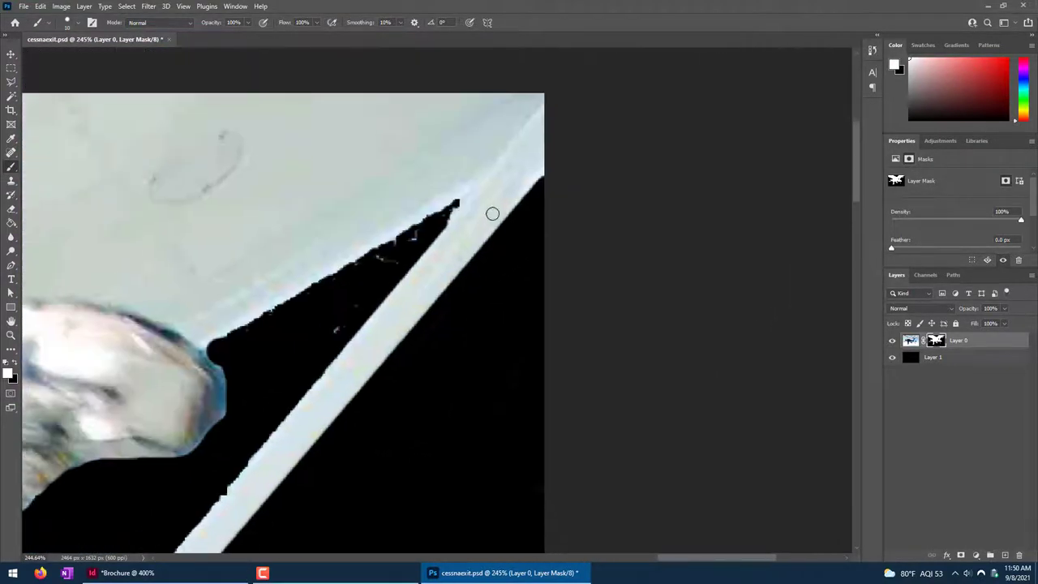
left_click(482, 181, "shift")
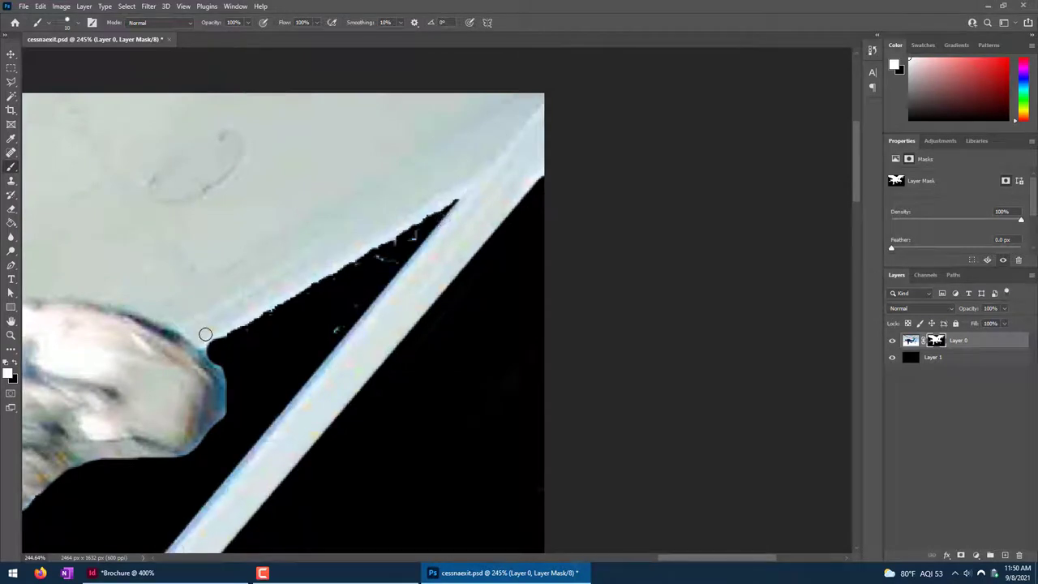
left_click(463, 192, "shift")
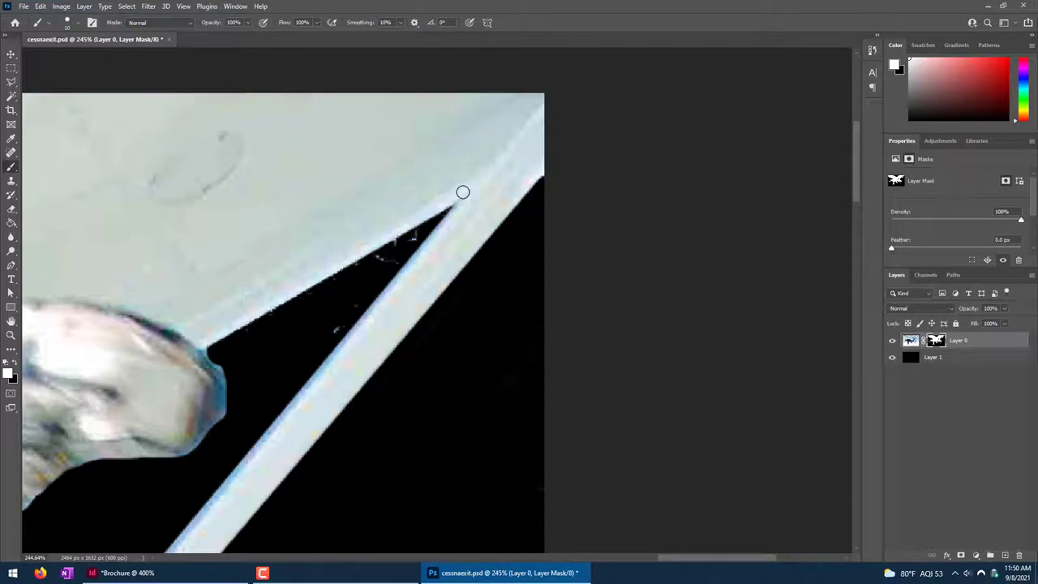
Paint black on the mask to trim the blue fringe around the shoe's toe and remove specks between wing and strut.
key("x")
mouse_move(209, 354)
left_mouse_down()
mouse_move(230, 403)
mouse_move(225, 366)
mouse_move(216, 434)
mouse_move(225, 369)
left_mouse_up()
left_click_drag(259, 405, 354, 287)
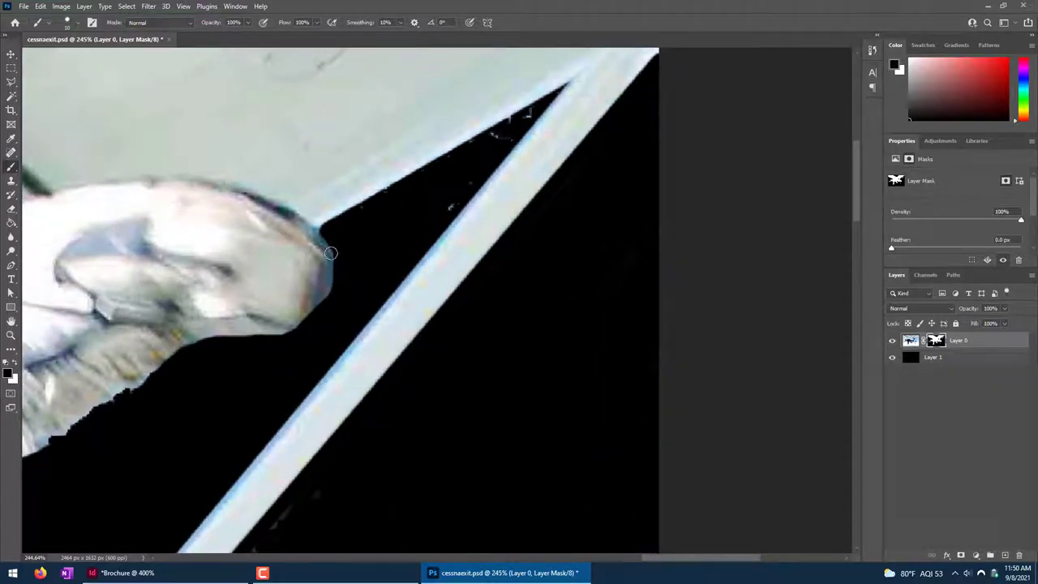
mouse_move(331, 253)
left_mouse_down()
mouse_move(318, 311)
mouse_move(332, 287)
left_mouse_up()
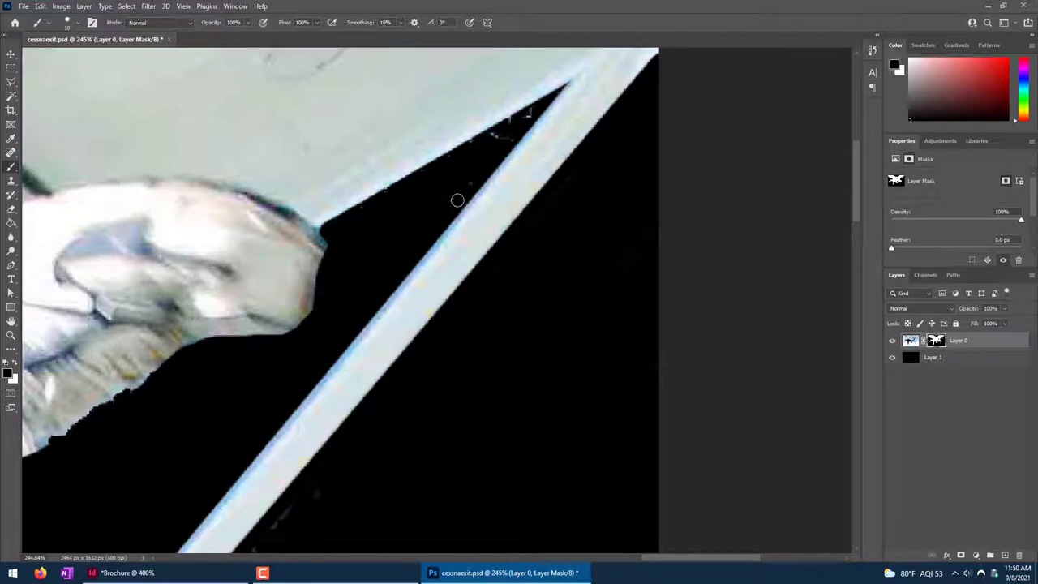
mouse_move(533, 112)
left_mouse_down()
mouse_move(494, 139)
mouse_move(511, 122)
left_mouse_up()
Enlarge the brush to 50 px and paint black over the remaining specks on both sides of the strut.
scroll(473, 179, "down", 5)
scroll(474, 179, "left", 2)
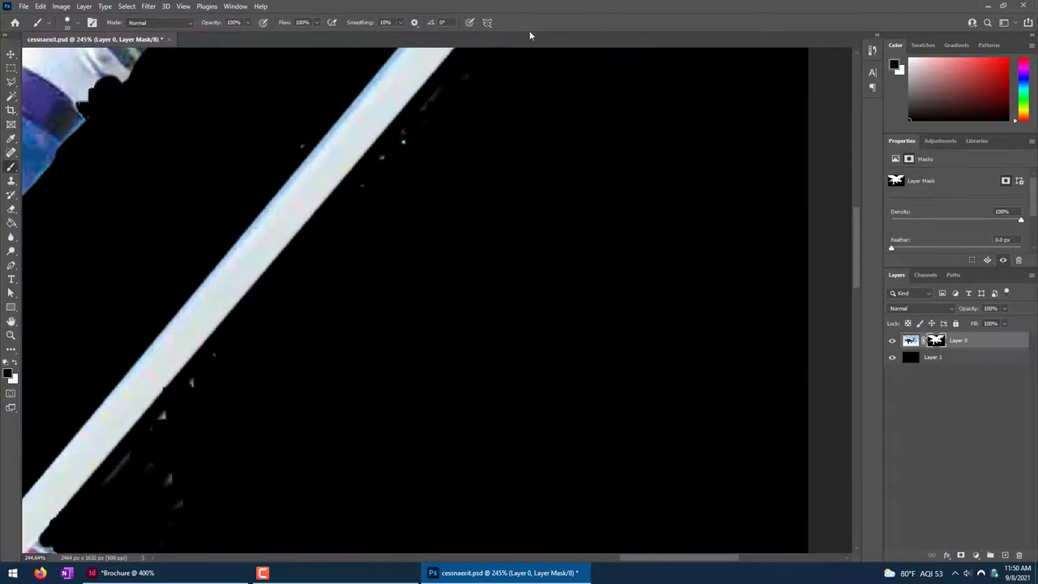
key("bracketright")
key("bracketright")
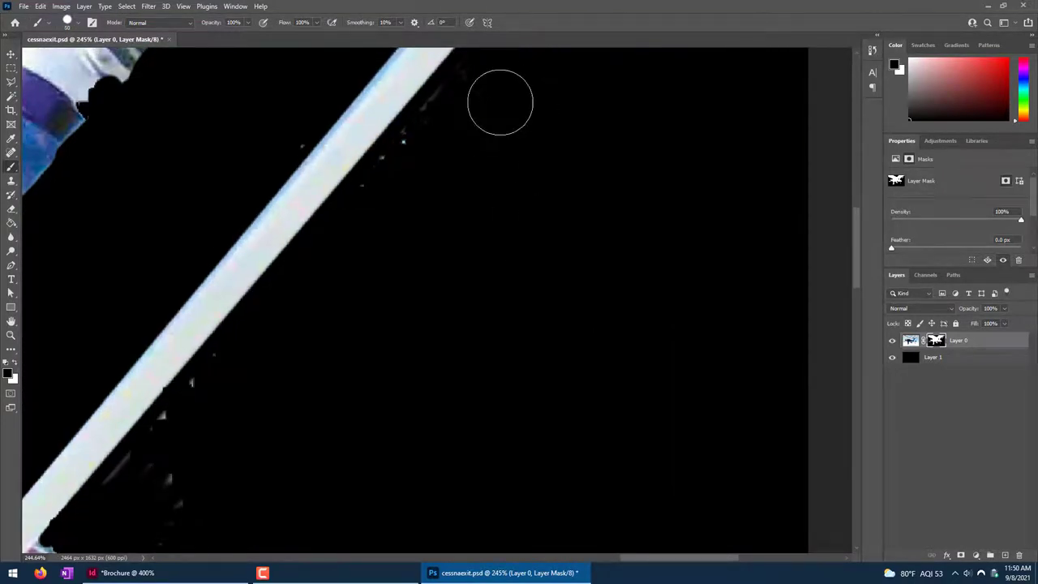
mouse_move(501, 102)
left_mouse_down()
mouse_move(476, 86)
mouse_move(387, 184)
left_mouse_up()
mouse_move(252, 134)
left_mouse_down()
mouse_move(279, 129)
mouse_move(294, 244)
mouse_move(235, 401)
mouse_move(231, 363)
mouse_move(142, 482)
mouse_move(186, 494)
left_mouse_up()
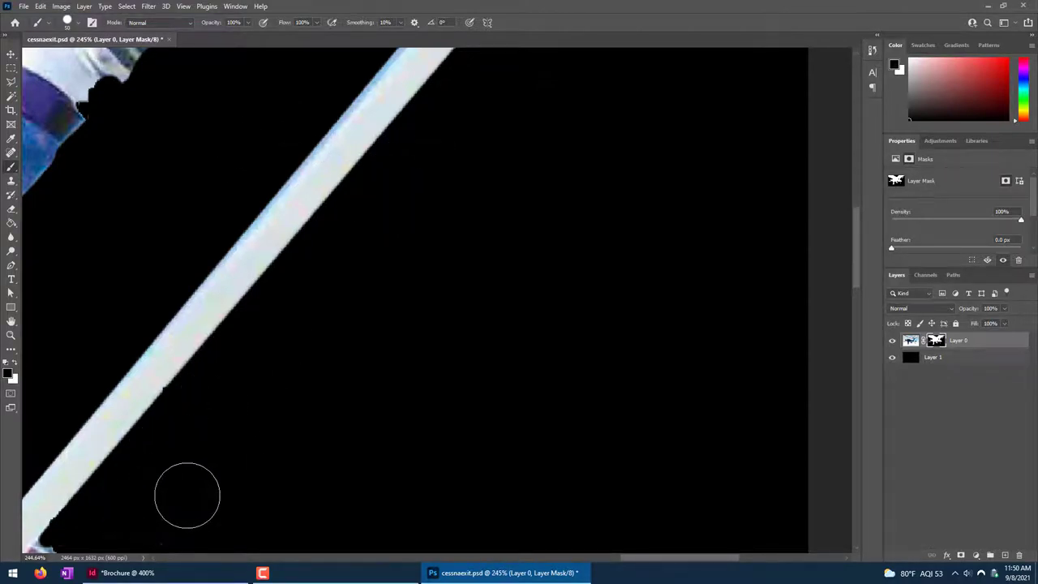
Clear the leftover background between the plane's belly and the large wheel by painting black on the mask with a smaller brush.
scroll(562, 155, "down", 5)
scroll(562, 155, "left", 4)
mouse_move(434, 184)
left_mouse_down()
mouse_move(408, 197)
mouse_move(472, 197)
mouse_move(453, 198)
left_mouse_up()
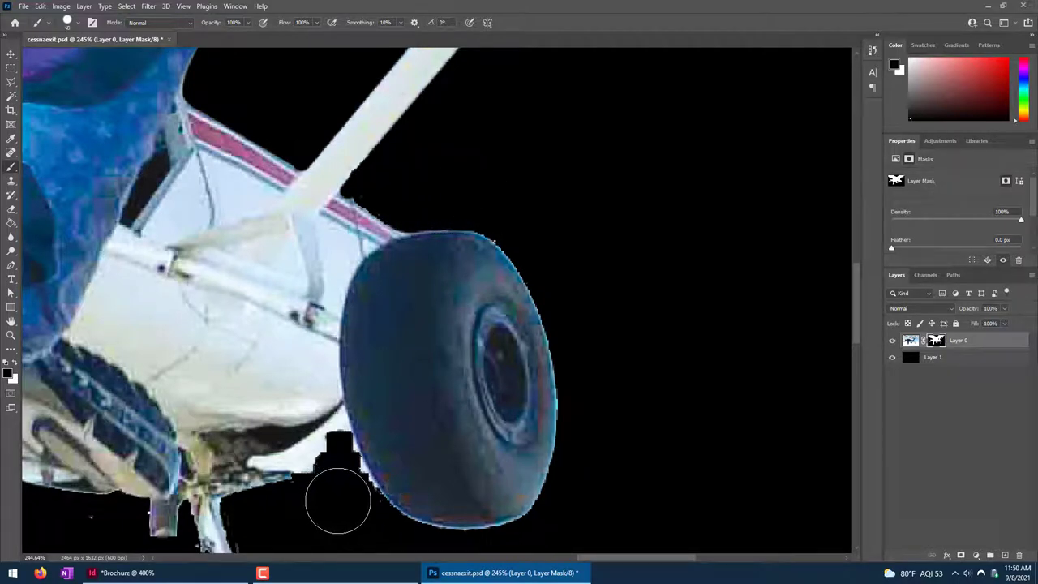
key("bracketleft")
key("bracketleft")
key("bracketleft")
key("bracketleft")
mouse_move(250, 463)
left_mouse_down()
mouse_move(338, 424)
mouse_move(282, 462)
mouse_move(339, 414)
mouse_move(397, 516)
left_mouse_up()
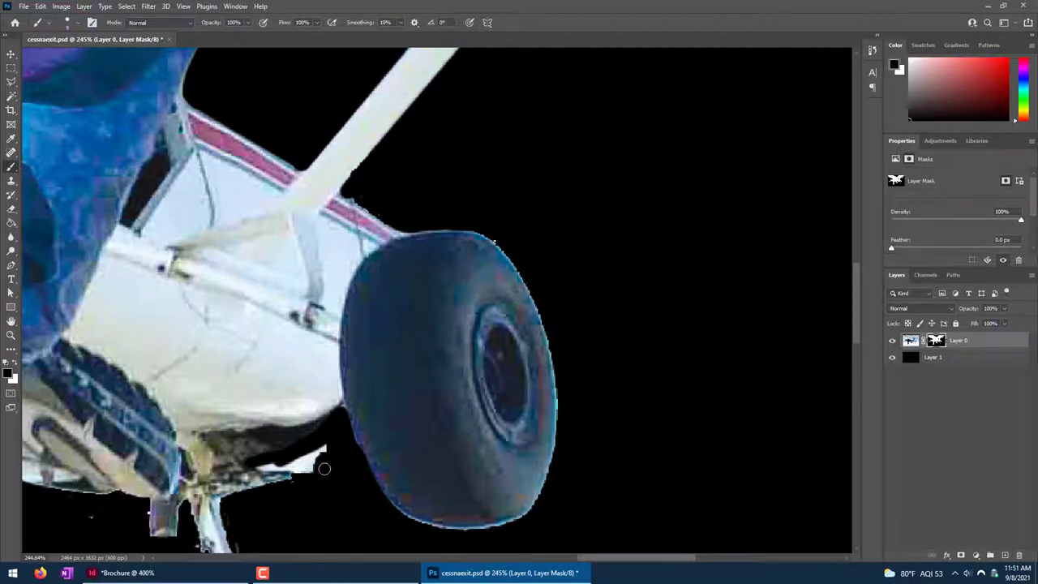
mouse_move(308, 464)
left_mouse_down()
mouse_move(268, 471)
mouse_move(303, 461)
mouse_move(306, 471)
mouse_move(387, 189)
left_mouse_up()
Paint white on the mask to restore the missing part of the white fork over the small front wheel.
left_click_drag(425, 492, 435, 424)
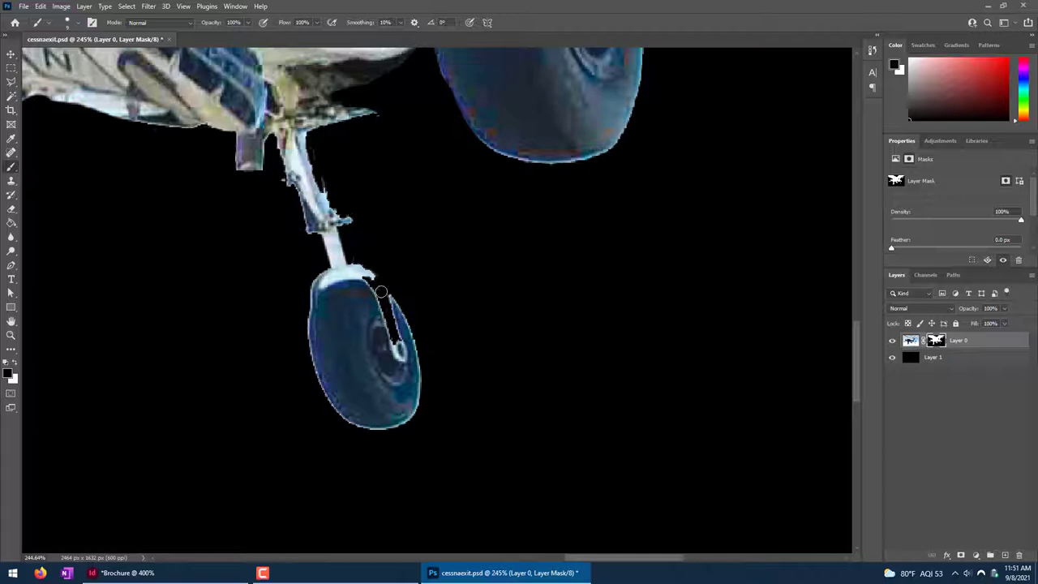
key("x")
mouse_move(369, 280)
left_mouse_down()
mouse_move(395, 340)
mouse_move(374, 286)
left_mouse_up()
Paint black over the stray specks beneath the skydiver's bent knee and along the edges of the V-shaped leg gap.
scroll(414, 430, "down", 10)
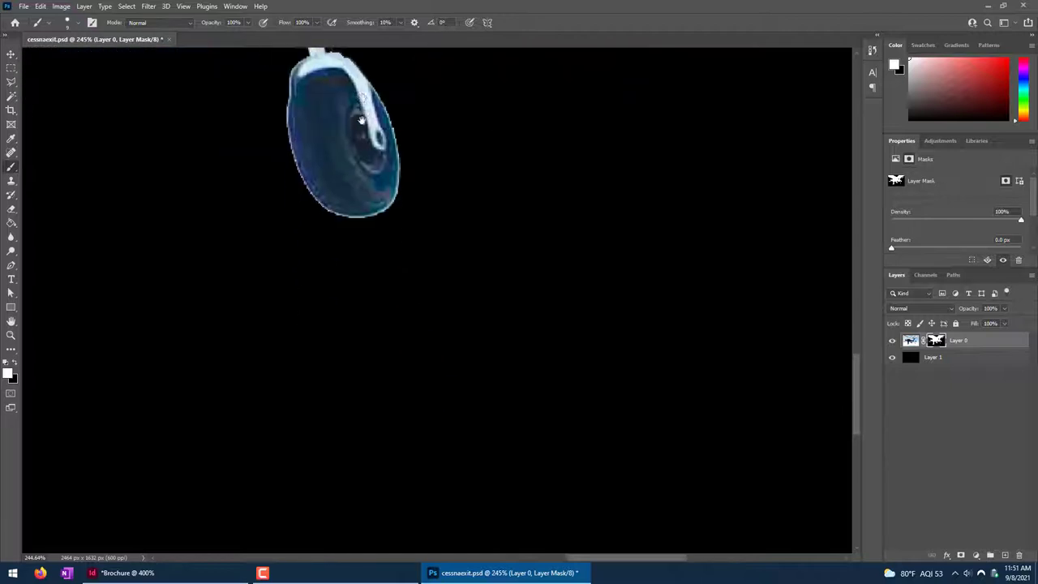
left_click_drag(220, 354, 703, 402)
scroll(702, 402, "up", 5)
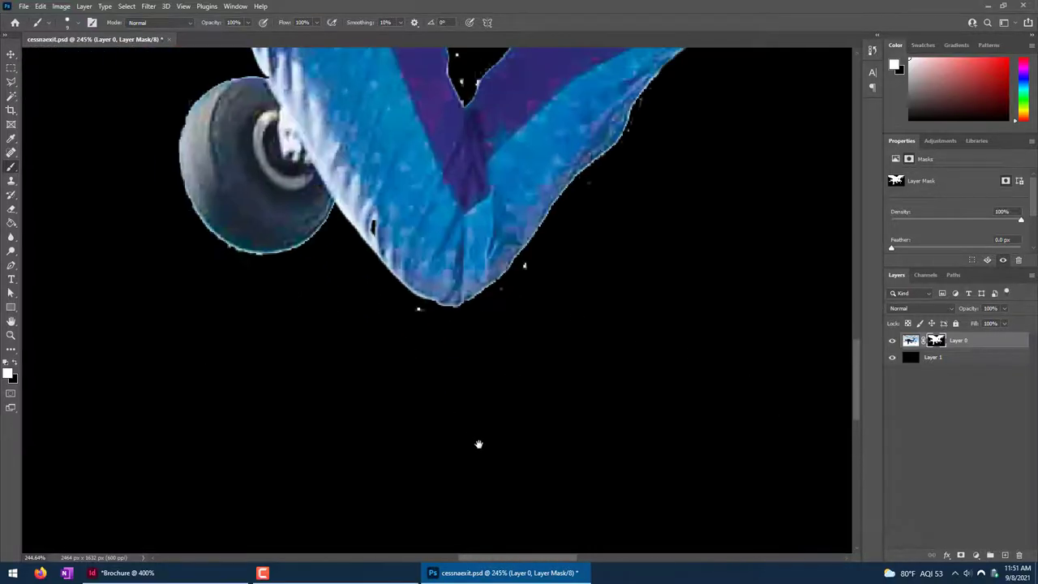
key("x")
left_click(418, 309)
scroll(591, 182, "up", 5)
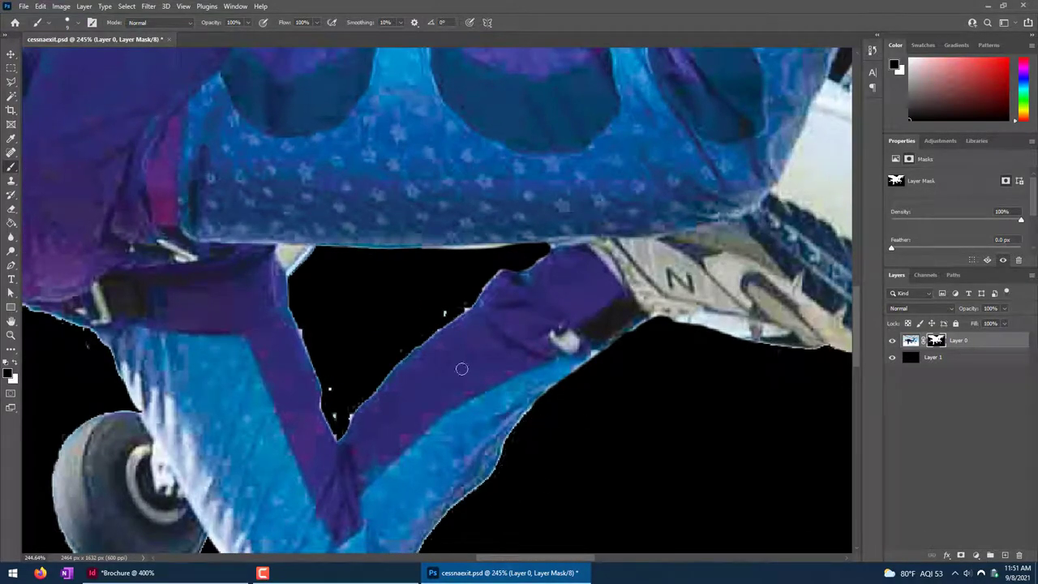
left_click(446, 312)
left_click_drag(290, 307, 306, 332)
Paint black over the stray marks below the harness and down the inner edge of the hanging sleeve.
left_click_drag(104, 352, 351, 397)
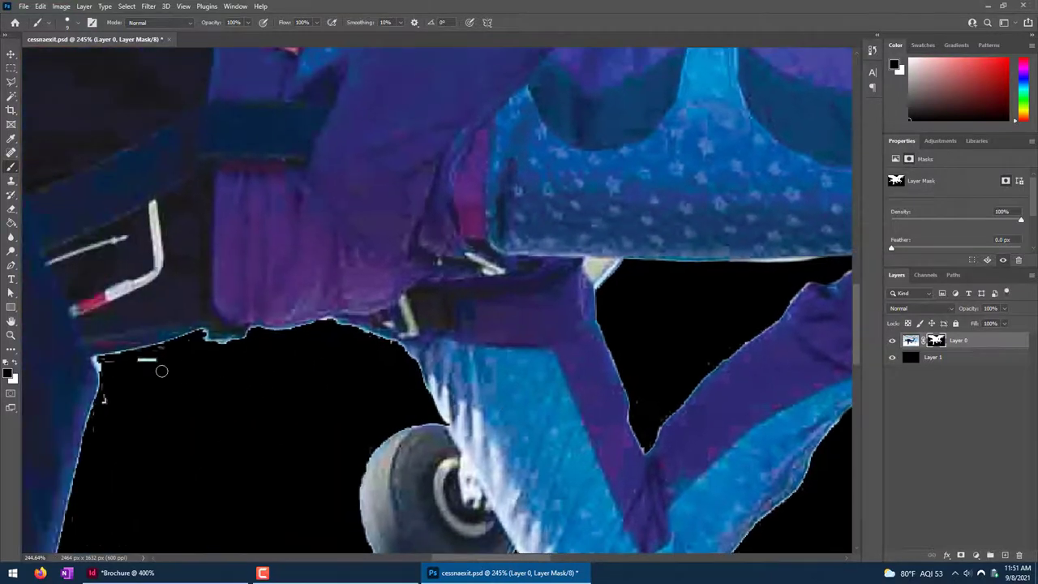
mouse_move(161, 370)
left_mouse_down()
mouse_move(108, 368)
mouse_move(98, 359)
mouse_move(199, 334)
mouse_move(242, 344)
mouse_move(254, 332)
mouse_move(332, 323)
mouse_move(400, 348)
mouse_move(409, 415)
left_mouse_up()
scroll(352, 287, "down", 5)
scroll(352, 287, "left", 5)
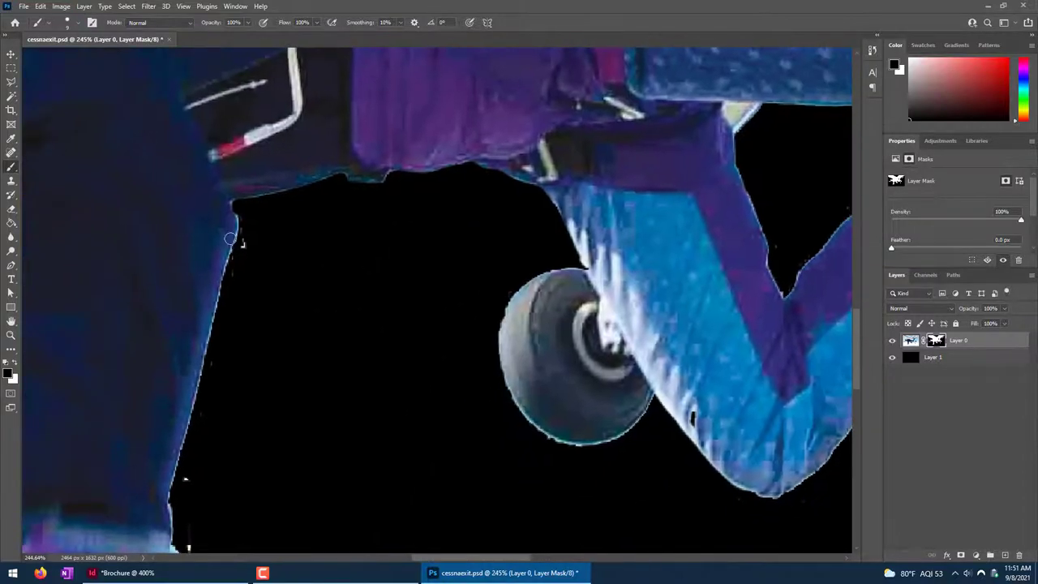
mouse_move(242, 218)
left_mouse_down()
mouse_move(229, 293)
mouse_move(242, 237)
left_mouse_up()
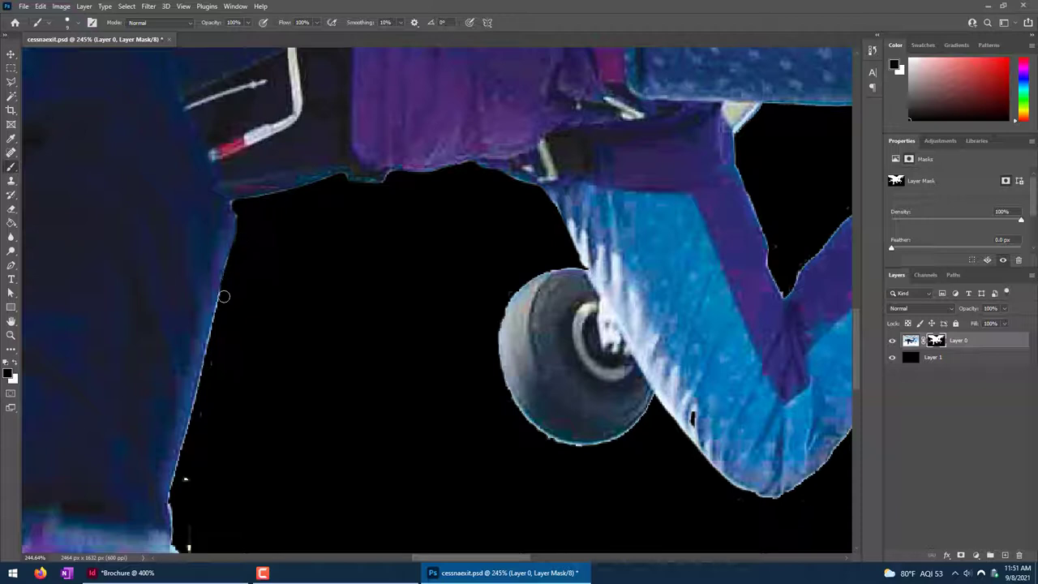
left_click_drag(224, 297, 186, 456)
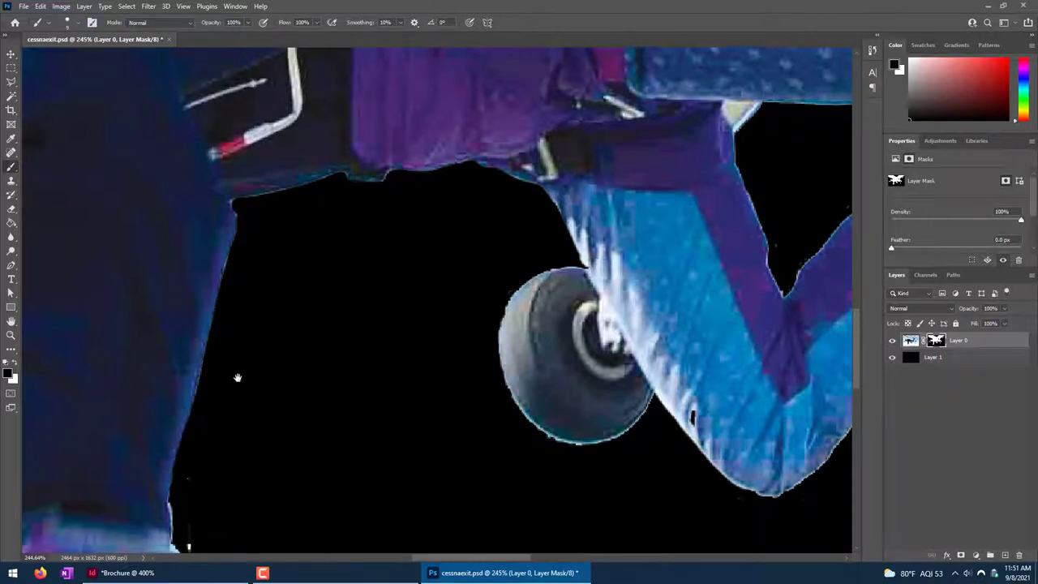
Paint black over the specks and fringe around the glove's purple cuff and above the extended thumb.
left_click_drag(238, 377, 246, 118)
mouse_move(214, 150)
left_mouse_down()
mouse_move(211, 173)
mouse_move(231, 214)
left_mouse_up()
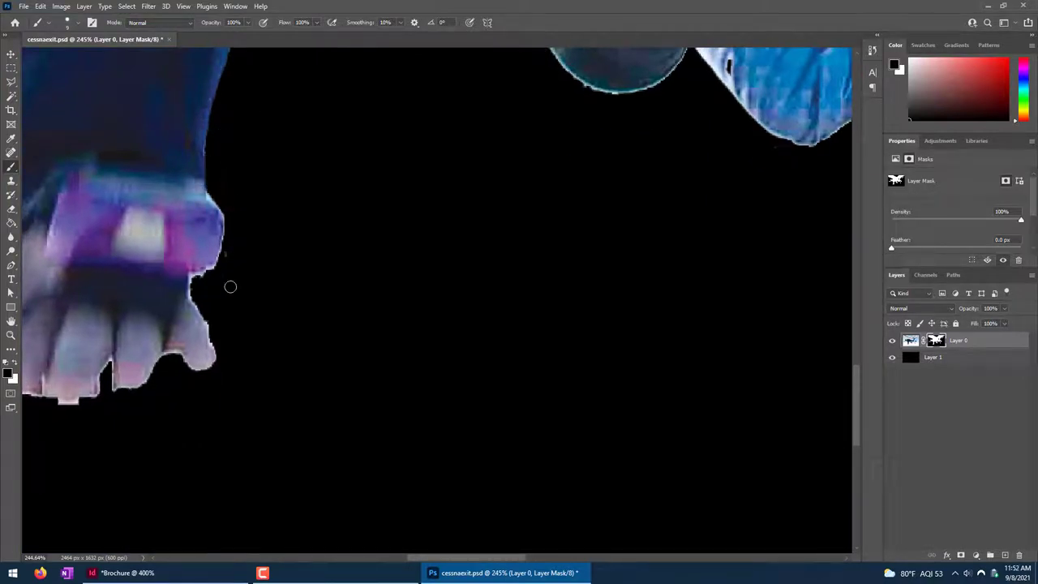
scroll(473, 416, "down", 2)
scroll(503, 389, "left", 5)
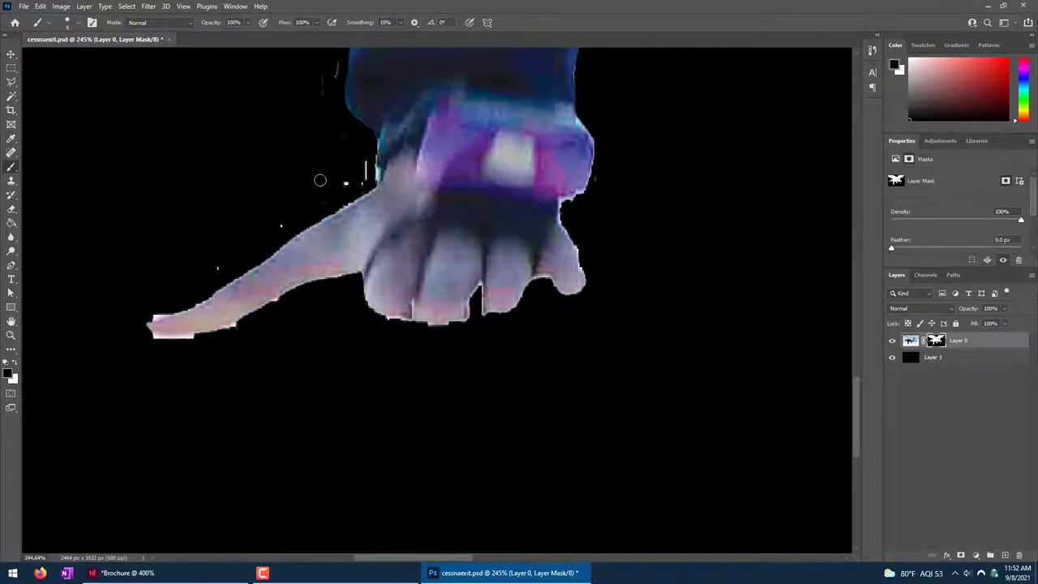
left_click_drag(364, 163, 347, 181)
Move the floating image window back up and paint black over the specks along the hanging sleeve's outer edge.
left_click_drag(293, 36, 271, 224)
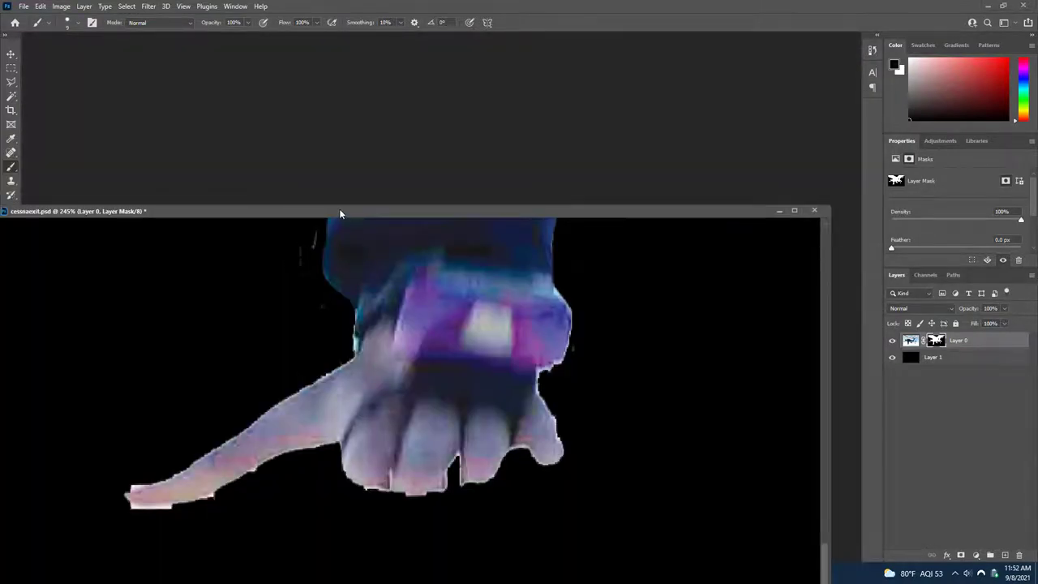
left_click_drag(340, 213, 421, 39)
left_click_drag(308, 202, 367, 357)
mouse_move(348, 413)
left_mouse_down()
mouse_move(379, 310)
mouse_move(372, 94)
left_mouse_up()
Paint black over the bright fringe beneath the skydiver's chest and chin and along the outstretched arm.
scroll(297, 355, "up", 5)
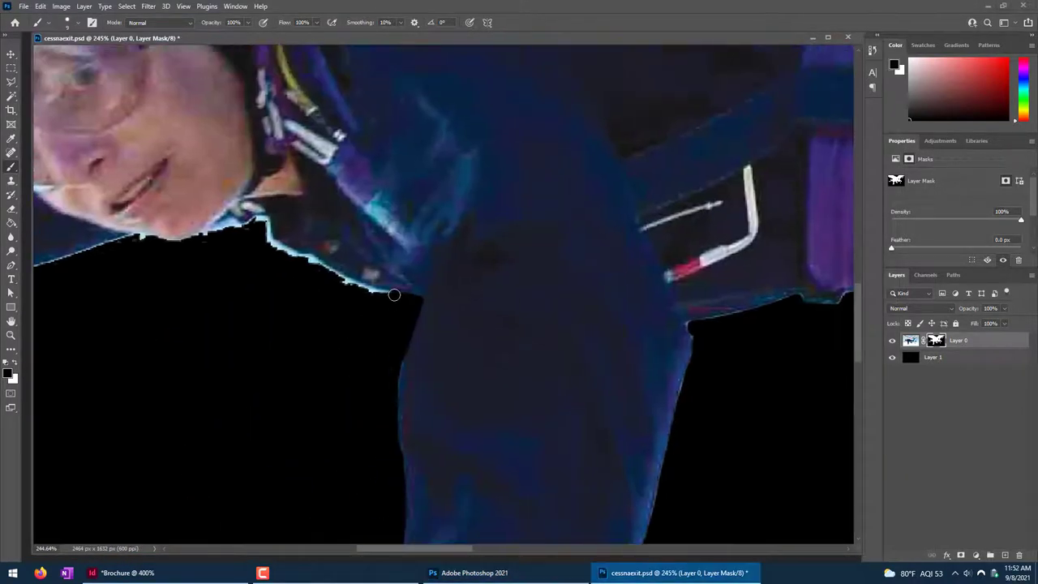
mouse_move(394, 294)
left_mouse_down()
mouse_move(309, 263)
mouse_move(342, 287)
mouse_move(275, 247)
mouse_move(261, 222)
mouse_move(171, 245)
mouse_move(122, 240)
left_mouse_up()
left_click_drag(137, 299, 616, 324)
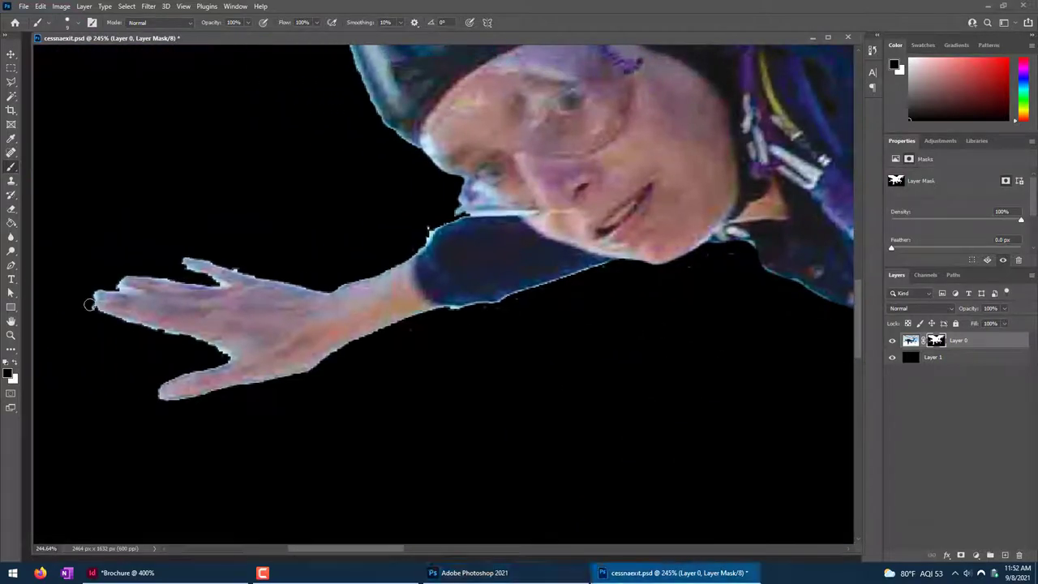
Straighten the wing's jagged lower edge with a straight black mask stroke from the image border to the skydiver's back.
left_click_drag(163, 208, 201, 495)
scroll(202, 495, "up", 2)
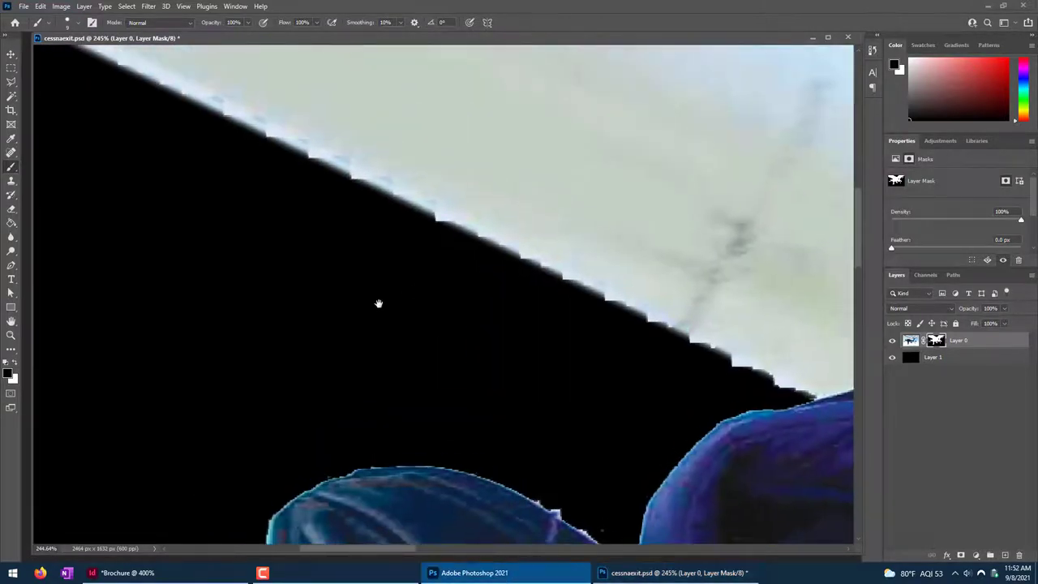
left_click_drag(384, 297, 354, 296)
scroll(355, 297, "up", 2)
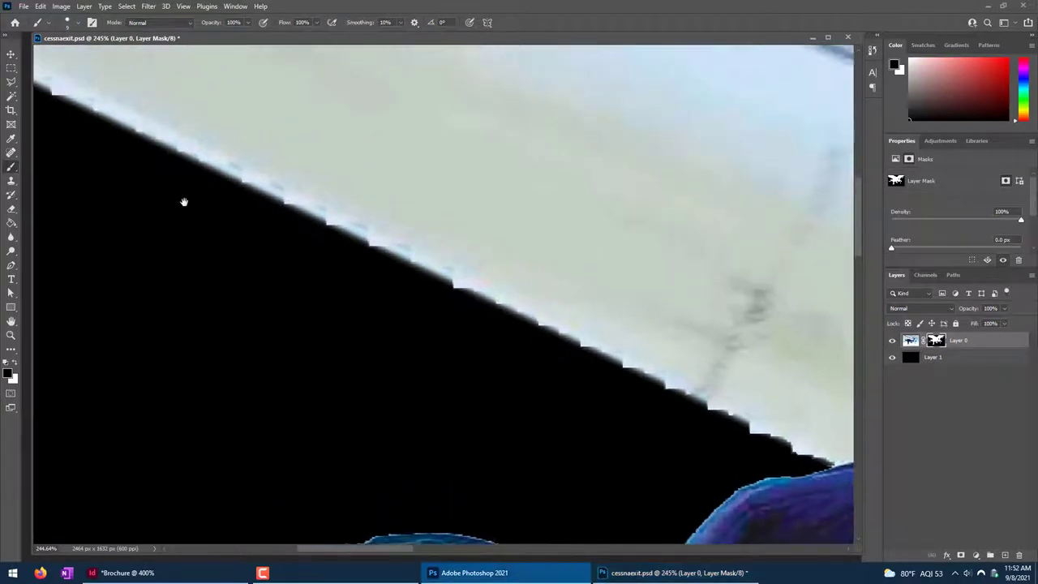
left_click_drag(184, 202, 461, 244)
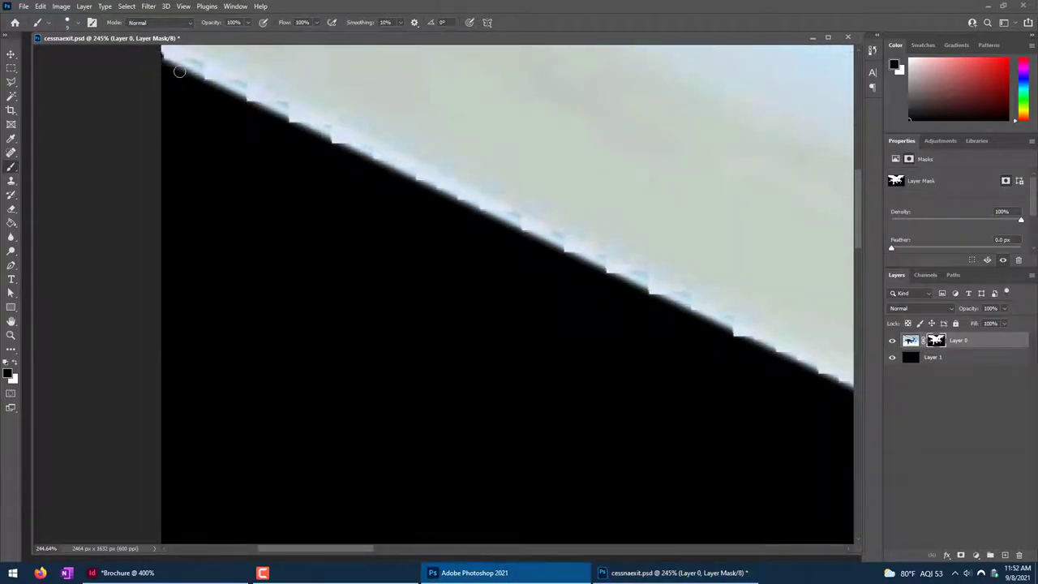
left_click_drag(464, 304, 125, 181)
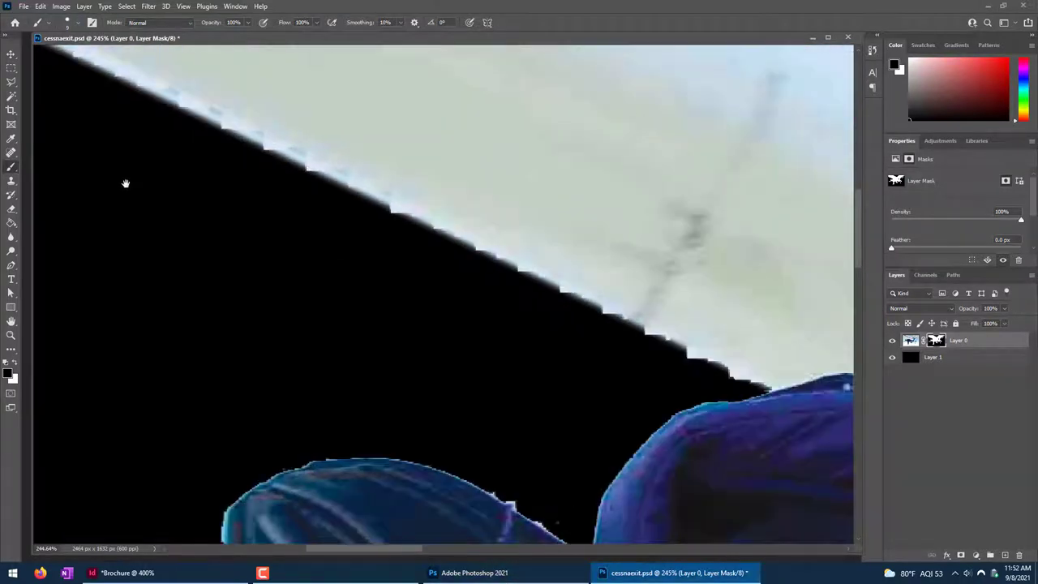
left_click(767, 389, "shift")
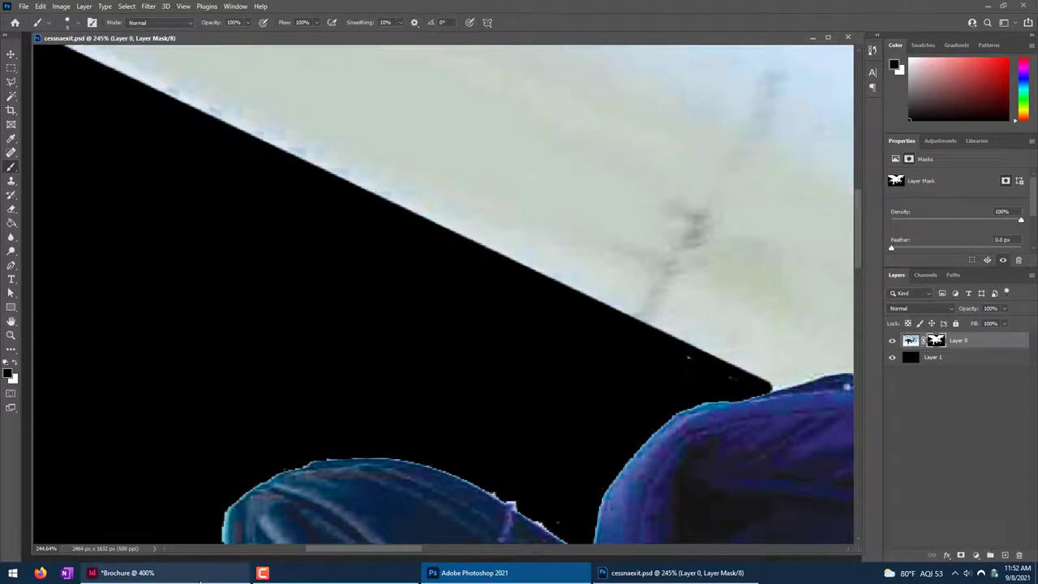
Switch to the InDesign brochure and update the modified cessnaexit.psd link.
left_click(126, 572)
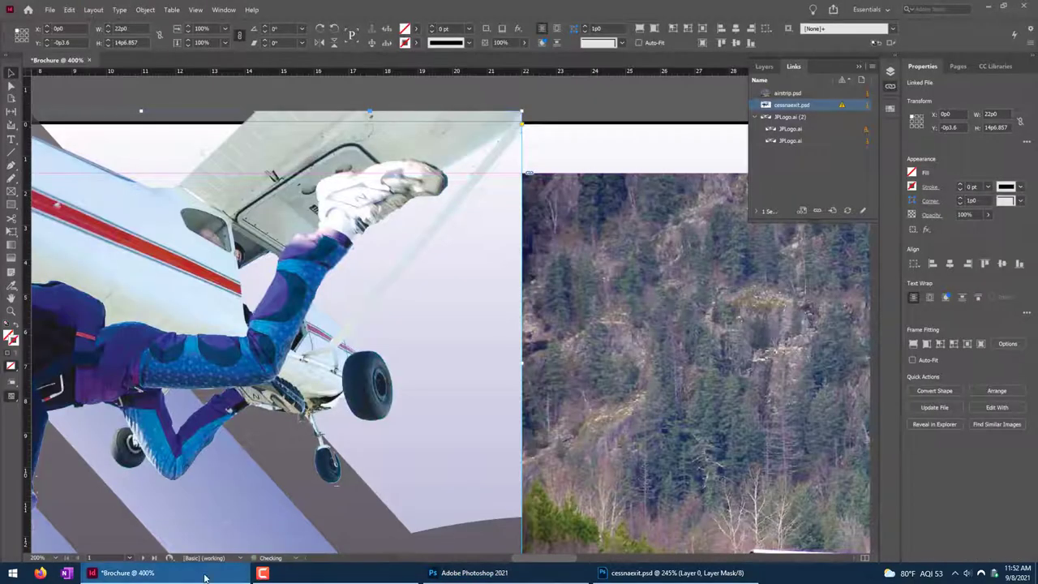
left_click(841, 104)
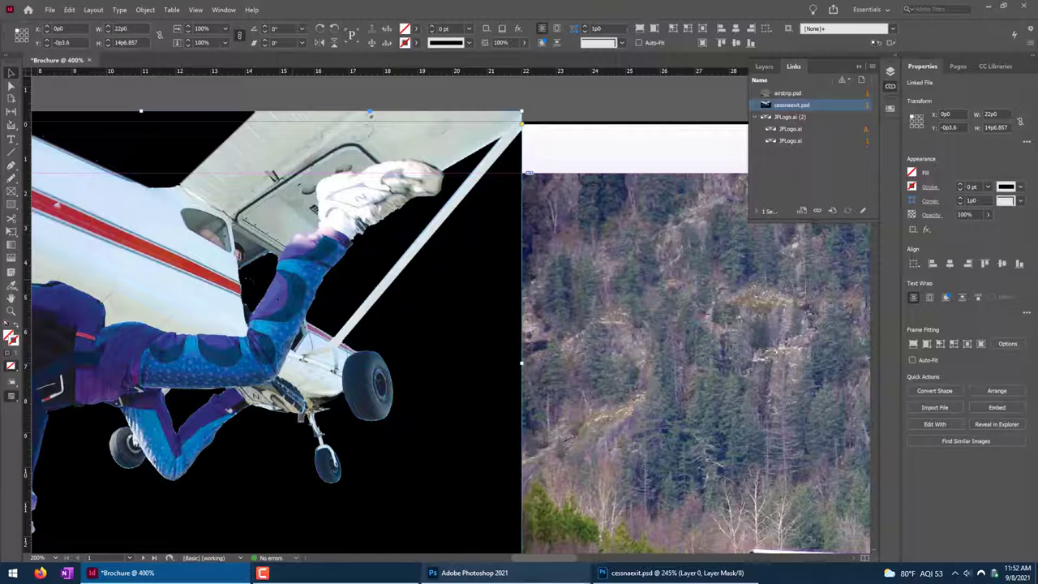
Hide the black Layer 1 in Photoshop's cessnaexit.psd, and refresh the image's link in the InDesign brochure.
left_click(672, 572)
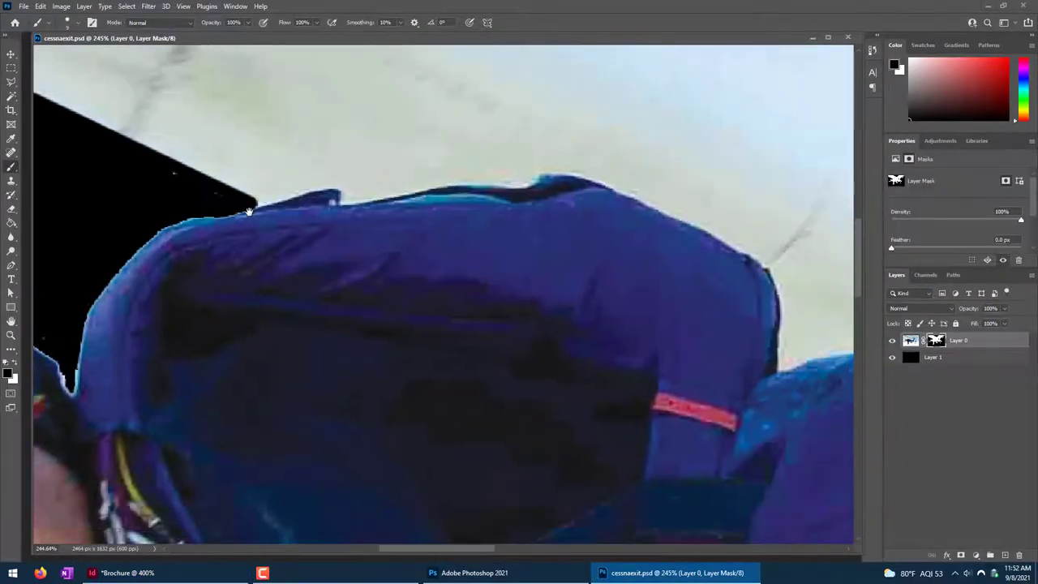
left_click(895, 358)
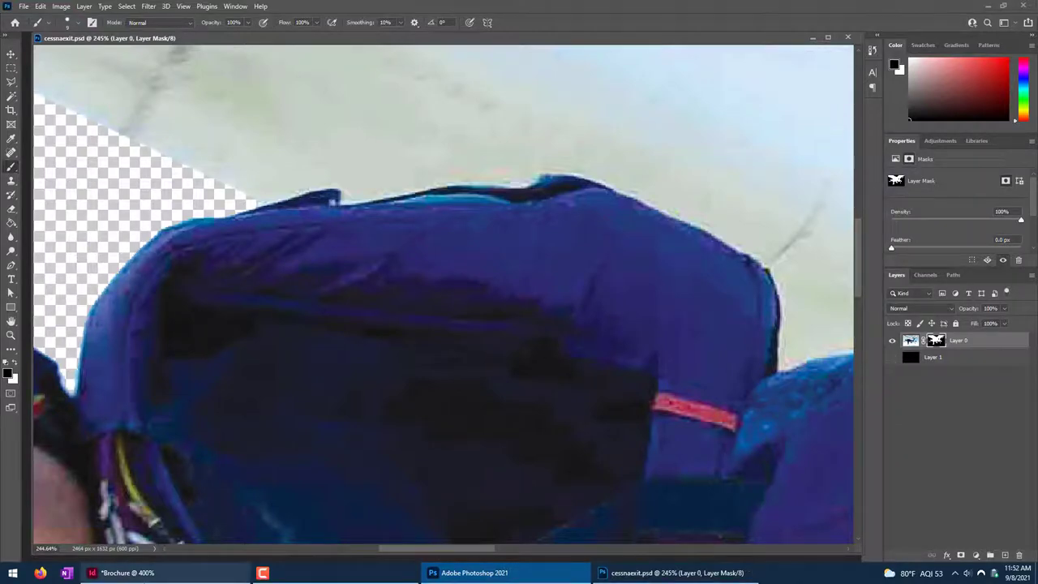
left_click(151, 573)
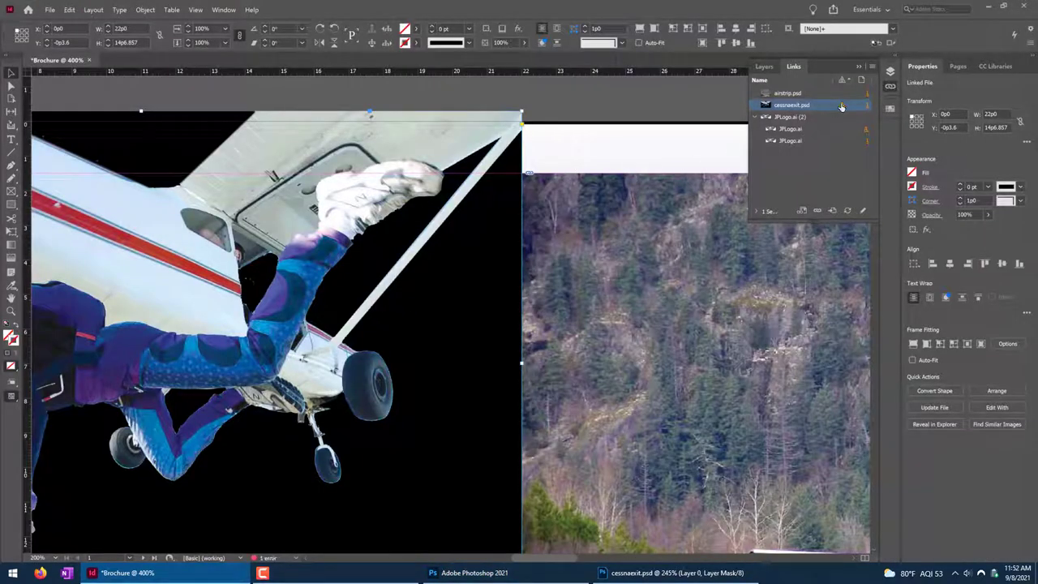
left_click(841, 106)
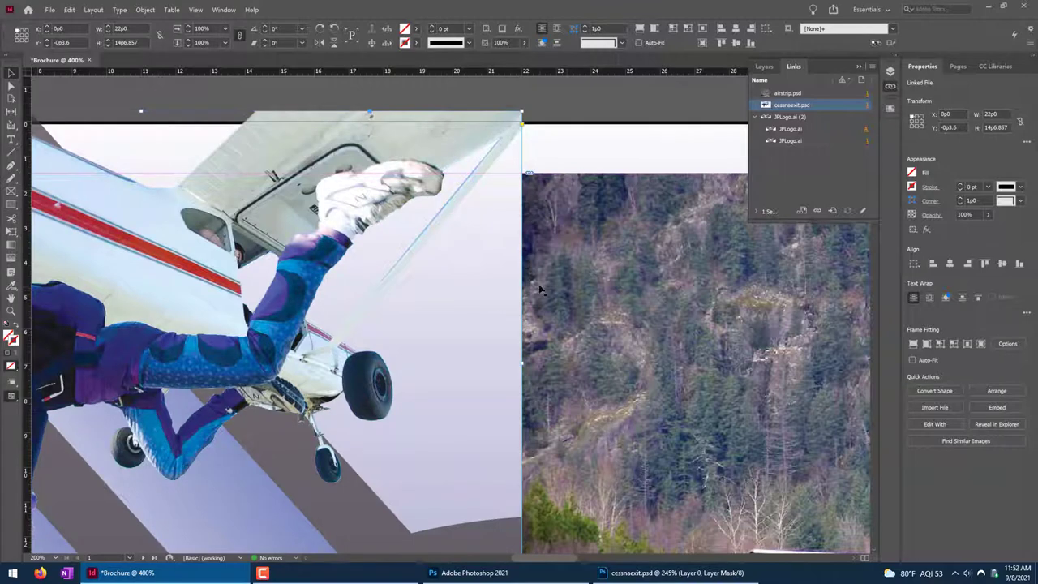
Examine the placed skydiver cutout up close and as part of the whole brochure spread at 75% zoom.
left_click_drag(466, 388, 746, 324)
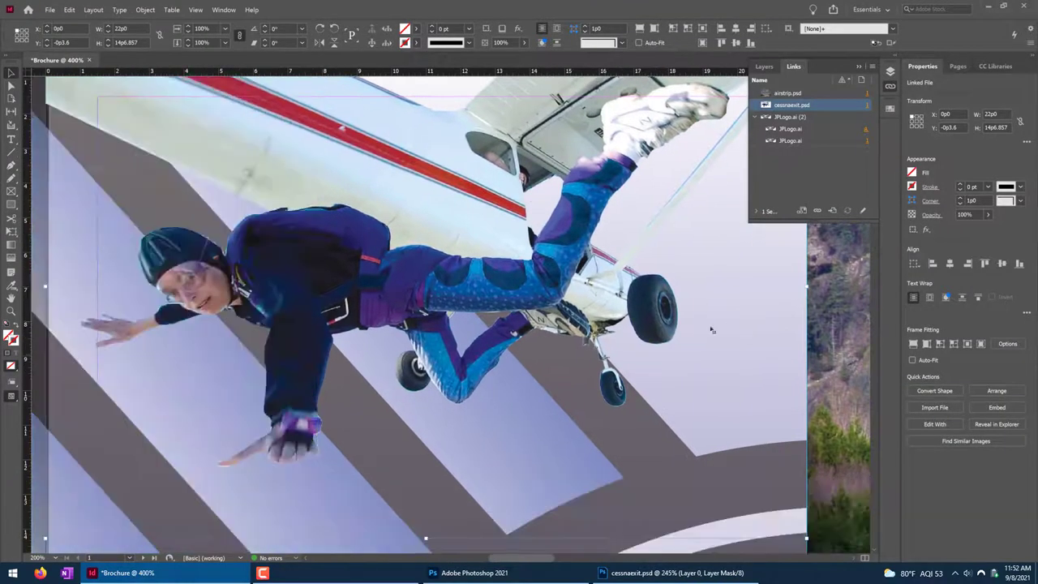
key("ctrl+minus")
key("ctrl+minus")
key("ctrl+minus")
key("ctrl+minus")
key("ctrl+minus")
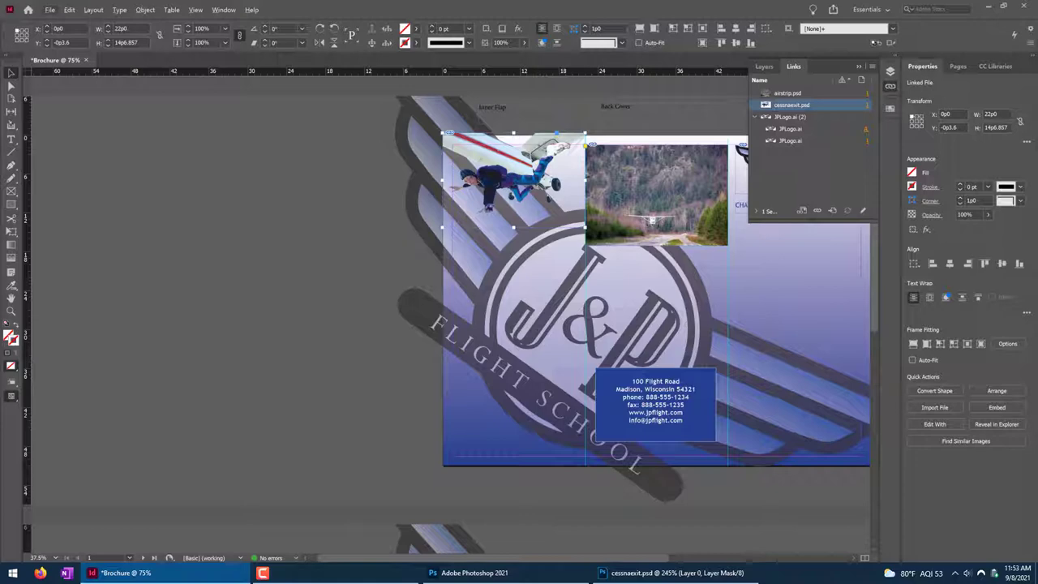
scroll(797, 562, "right", 3)
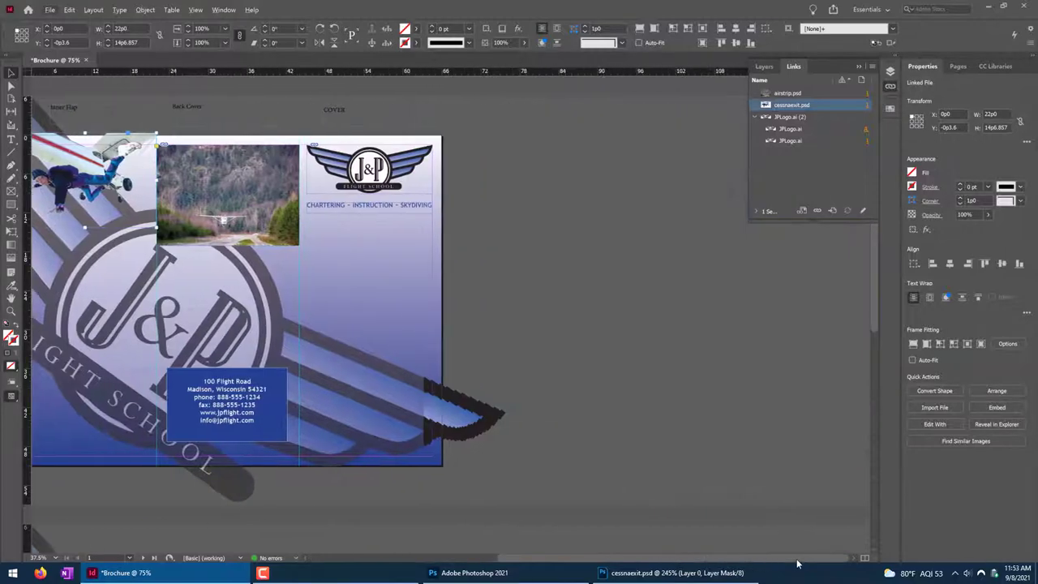
scroll(797, 563, "right", 5)
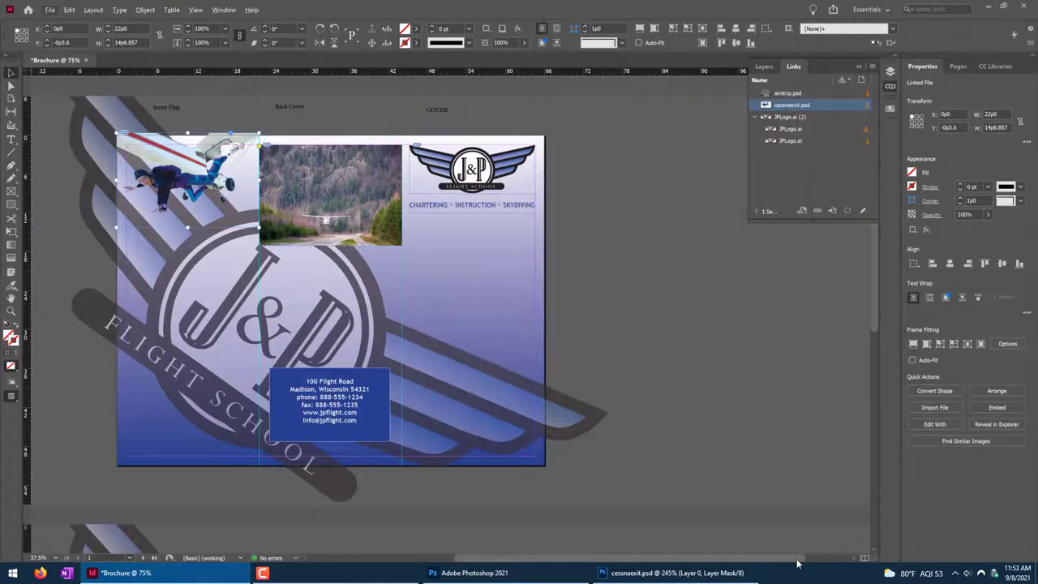
Save the document as Brochure.indd in the desktop's Brochure folder and minimize InDesign.
key("ctrl+shift+s")
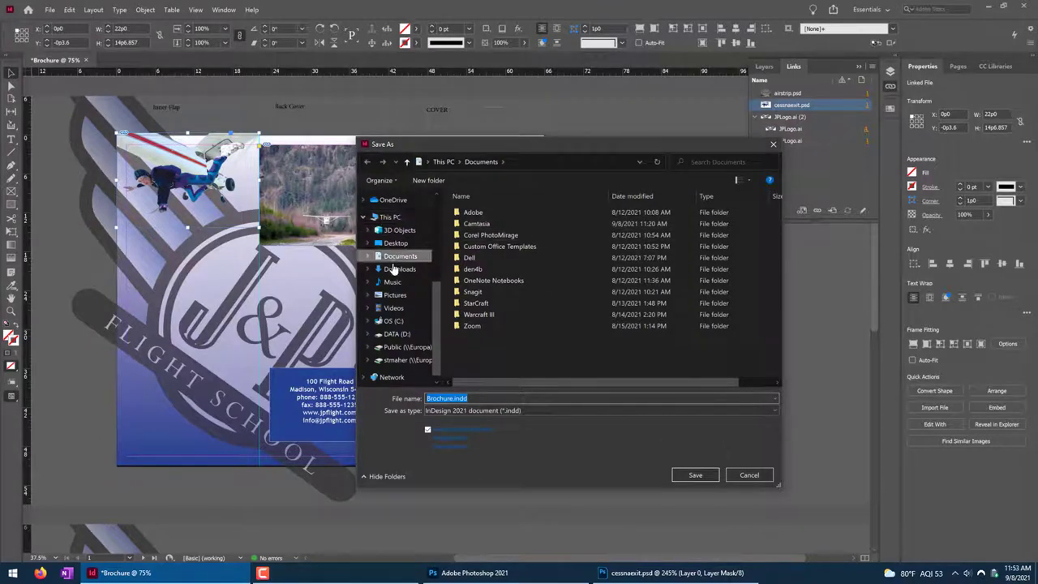
scroll(394, 243, "up", 5)
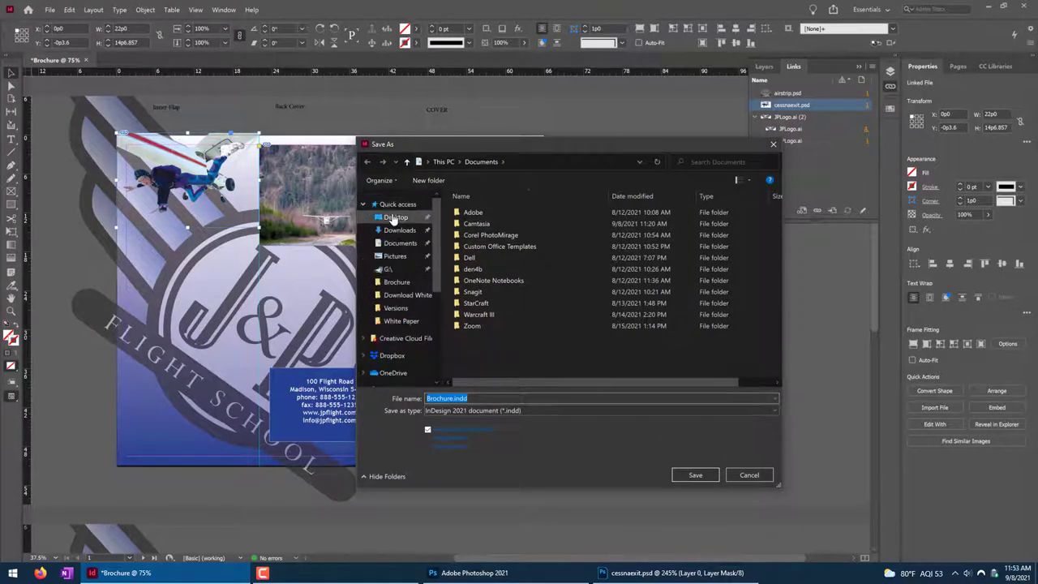
left_click(395, 217)
double_click(480, 214)
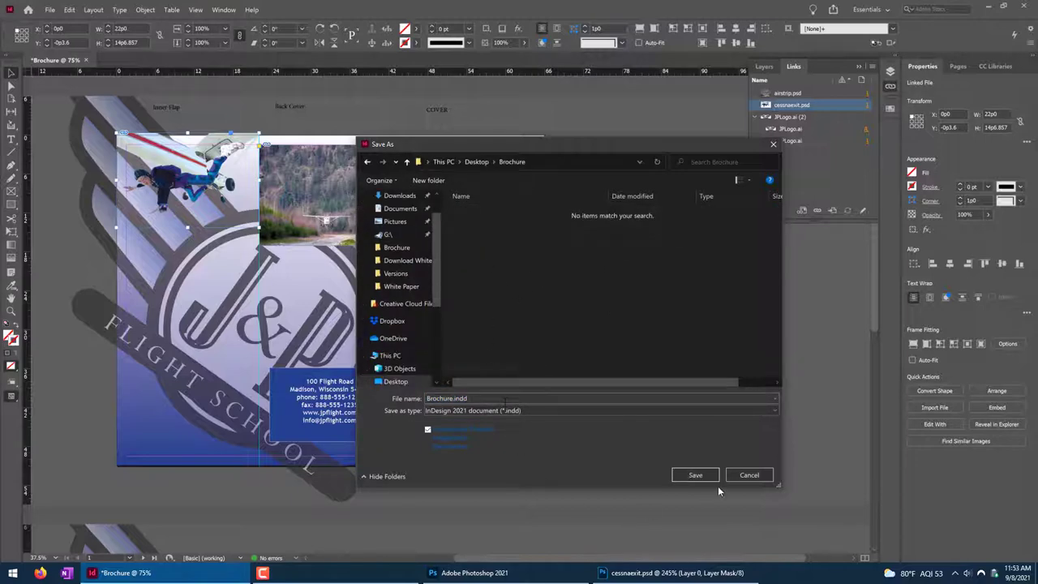
left_click(694, 477)
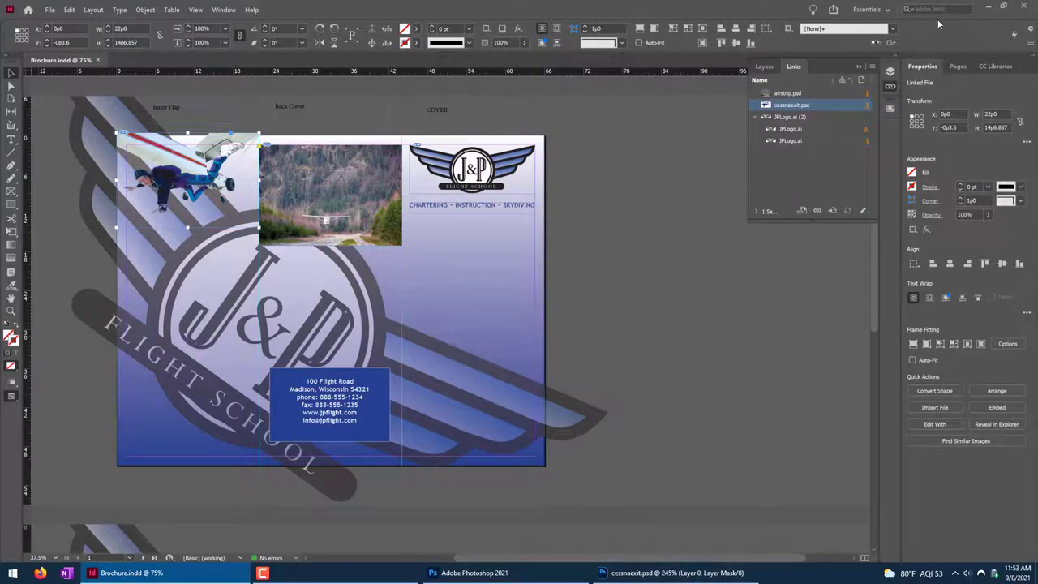
left_click(988, 6)
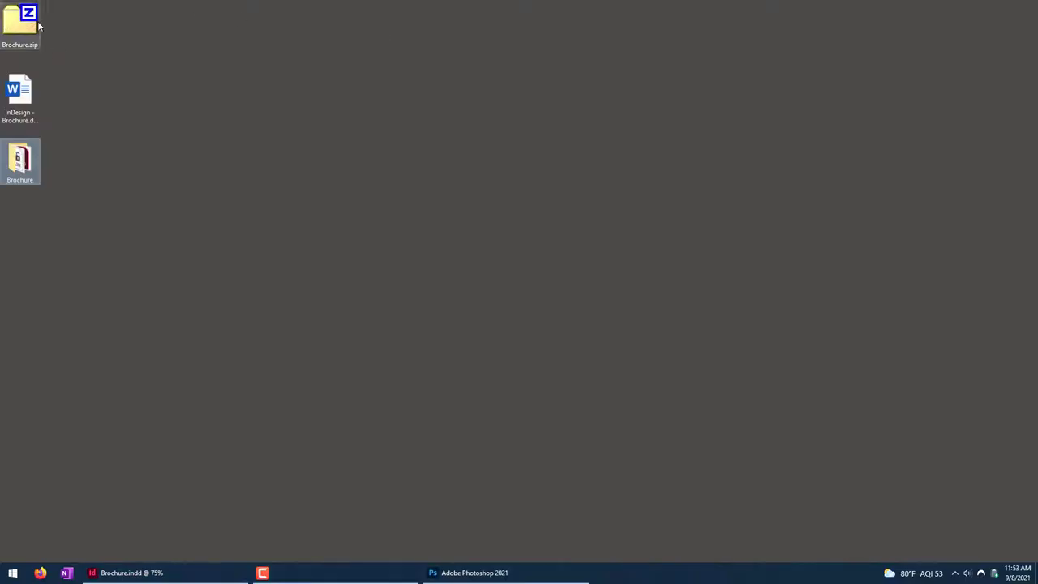
Preview the images in the desktop's Brochure folder and open Cessna172-CatalinaTakeOff.JPG in Photoshop.
double_click(14, 168)
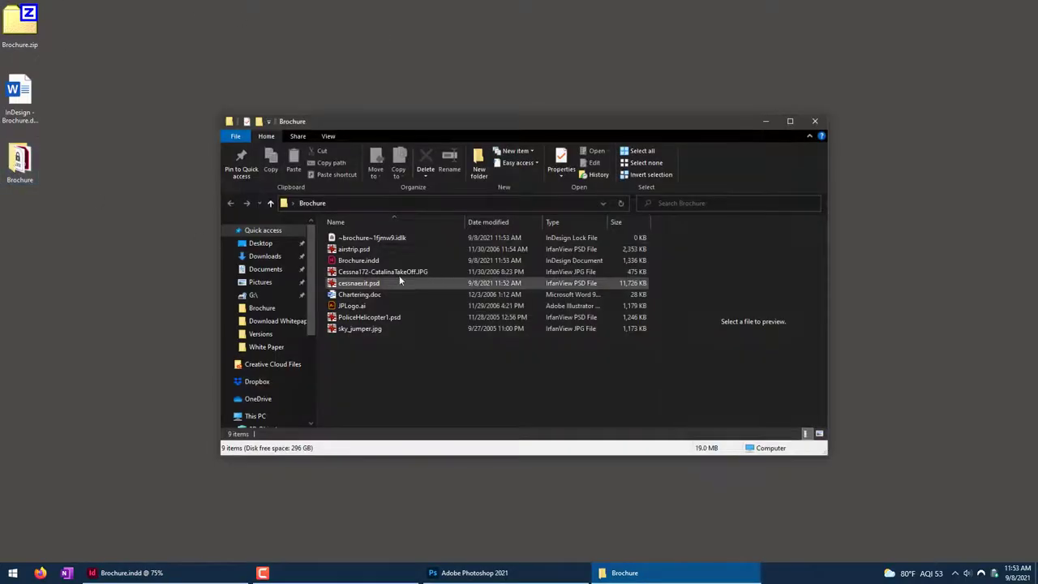
left_click(359, 260)
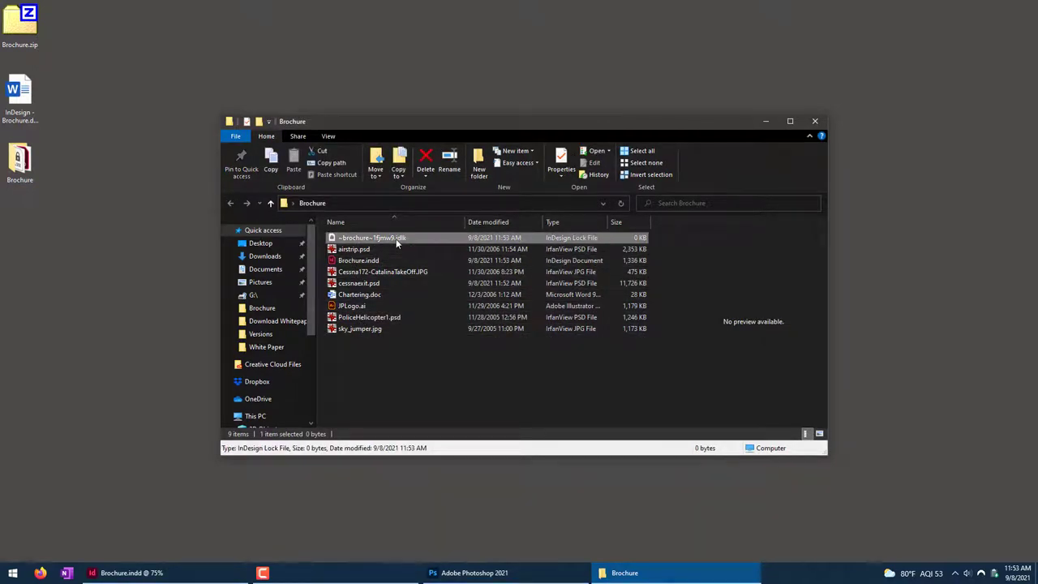
left_click(381, 249)
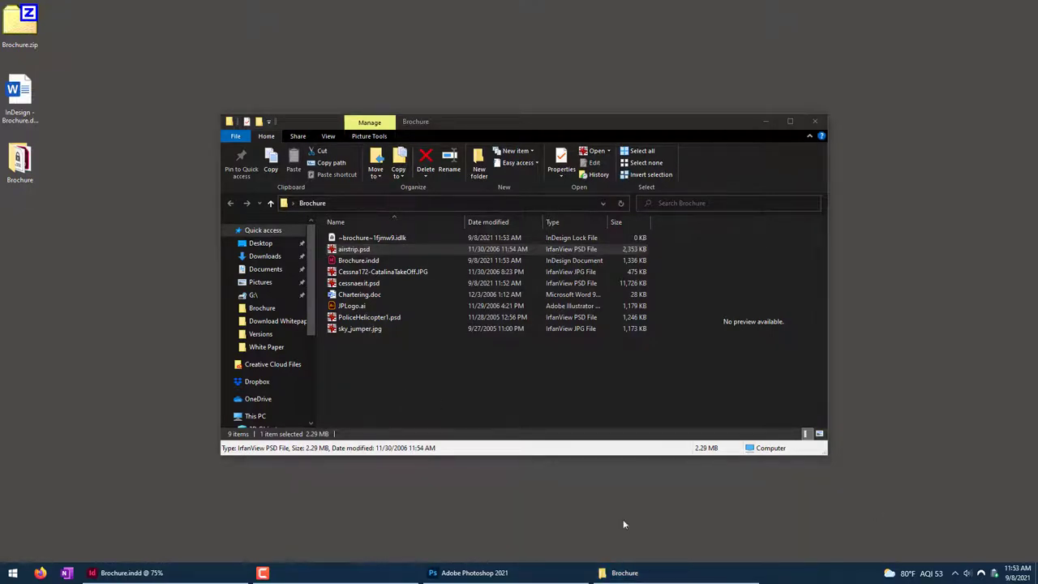
left_click(380, 328)
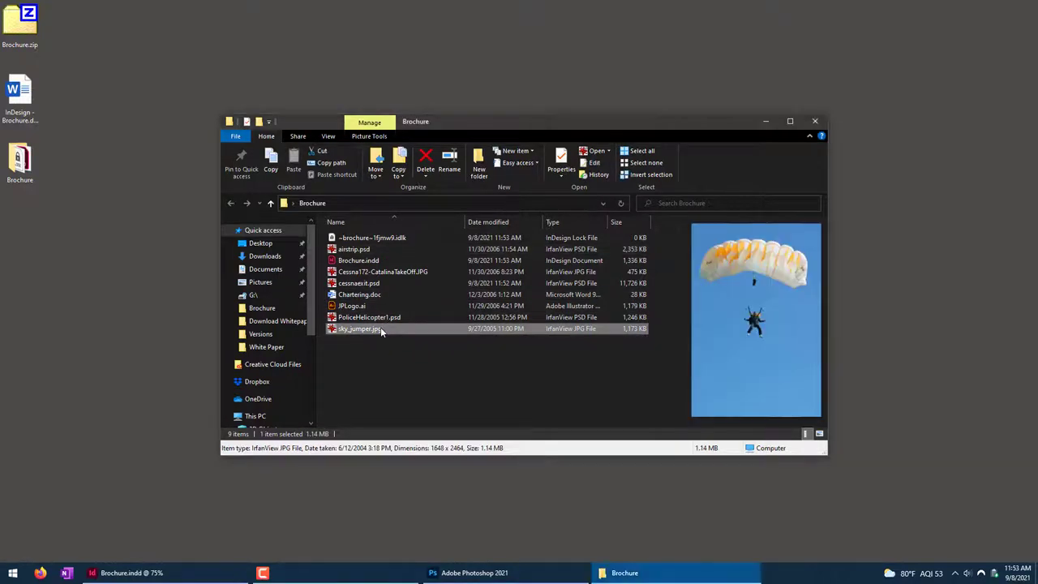
left_click(381, 271)
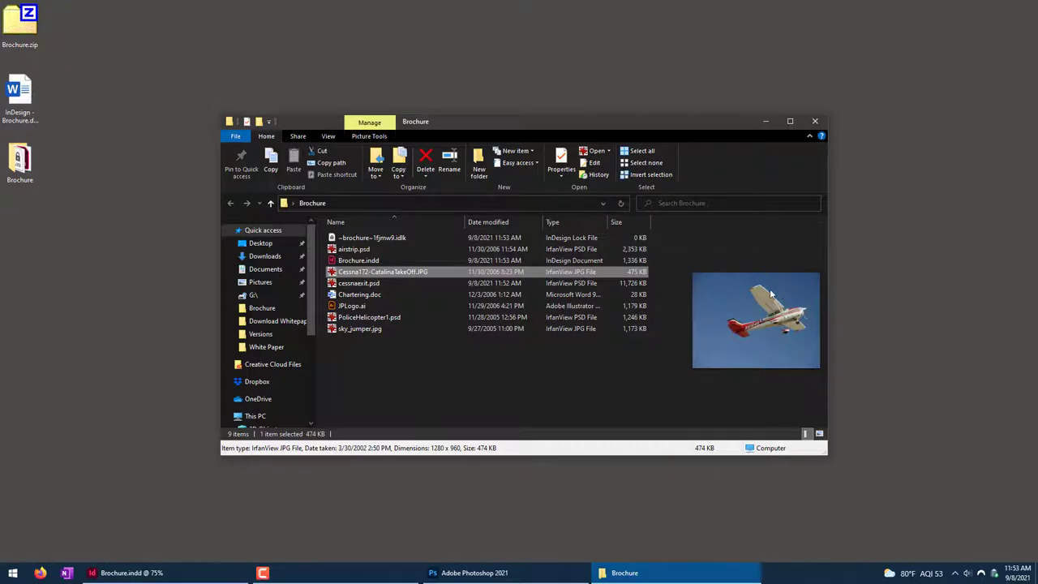
left_click_drag(434, 271, 692, 31)
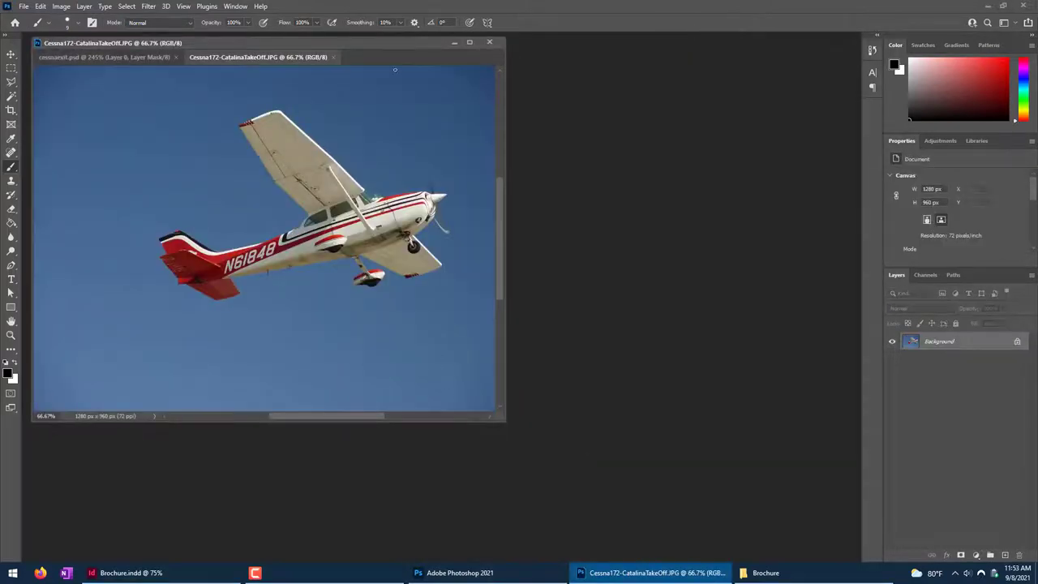
Consolidate all open image windows into tabs.
left_click(235, 6)
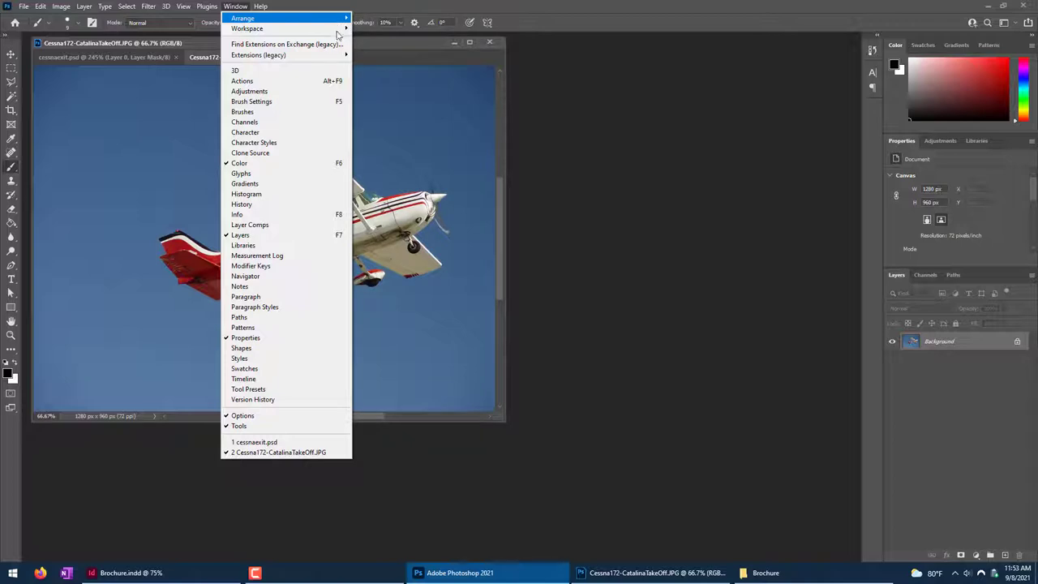
left_click(275, 20)
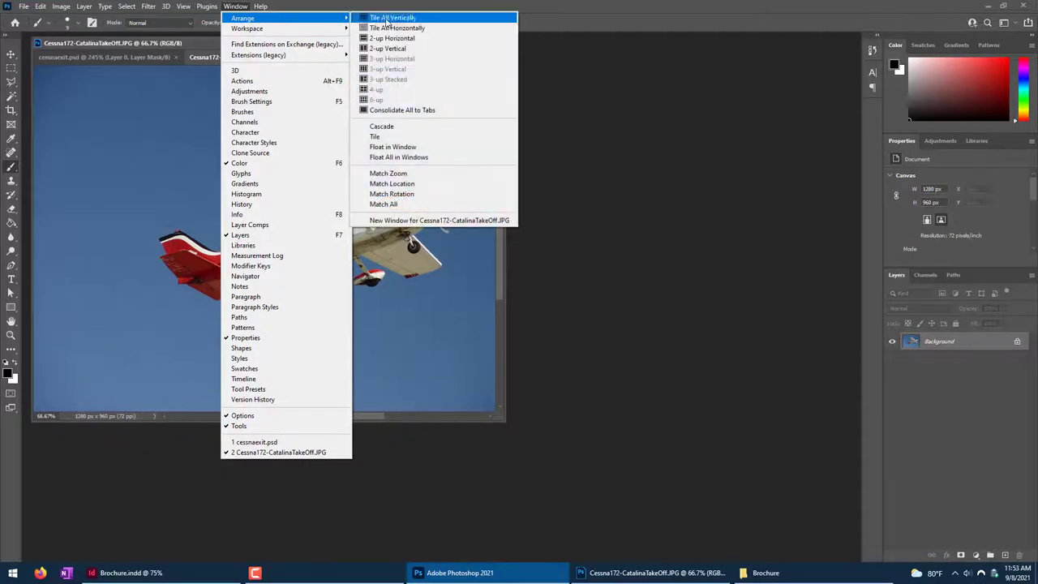
left_click(409, 110)
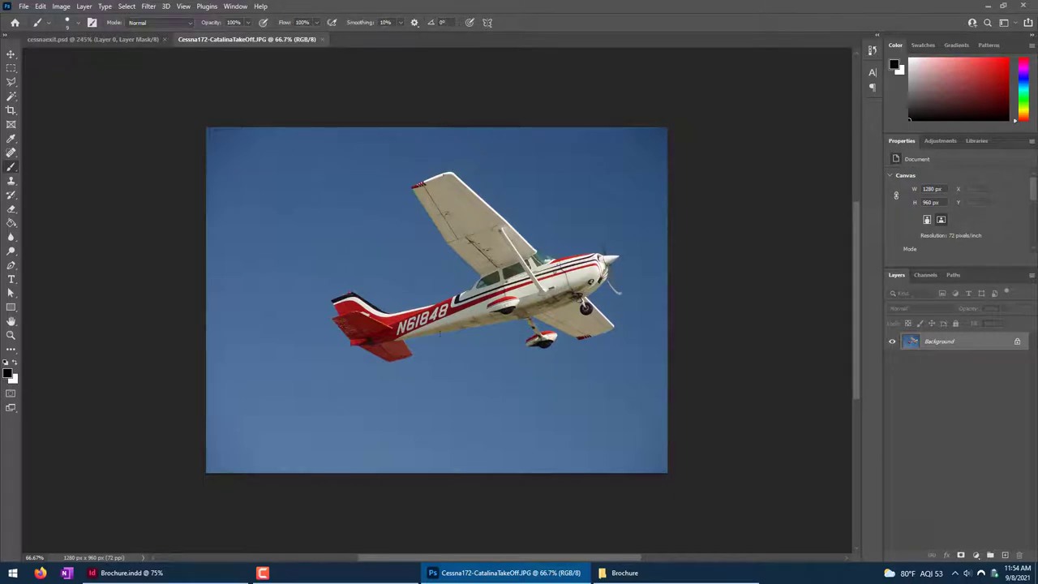
Crop the airplane photo closer around the plane, to about 932 x 630 px.
scroll(519, 466, "up", 2)
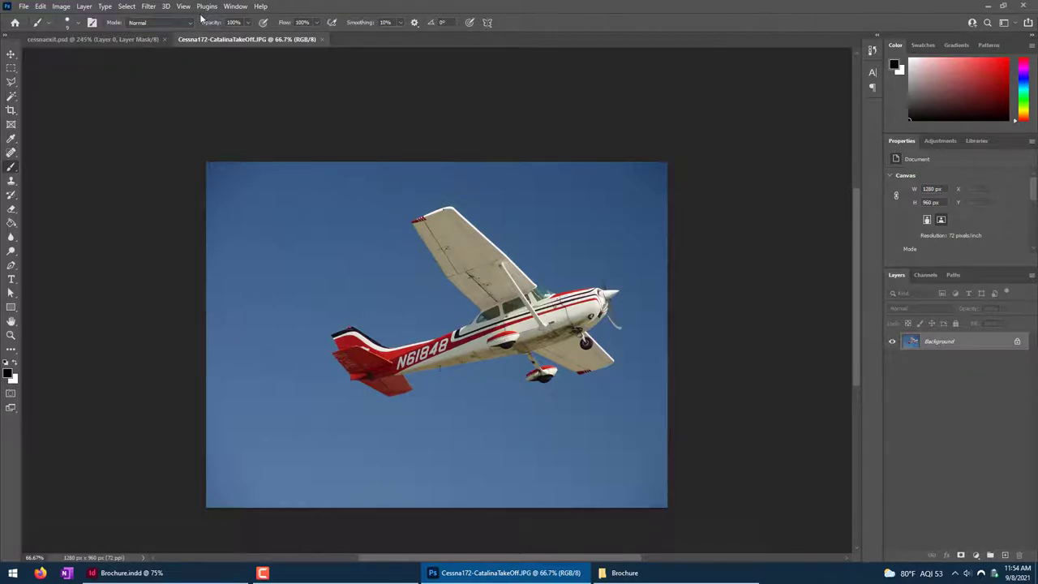
left_click(11, 112)
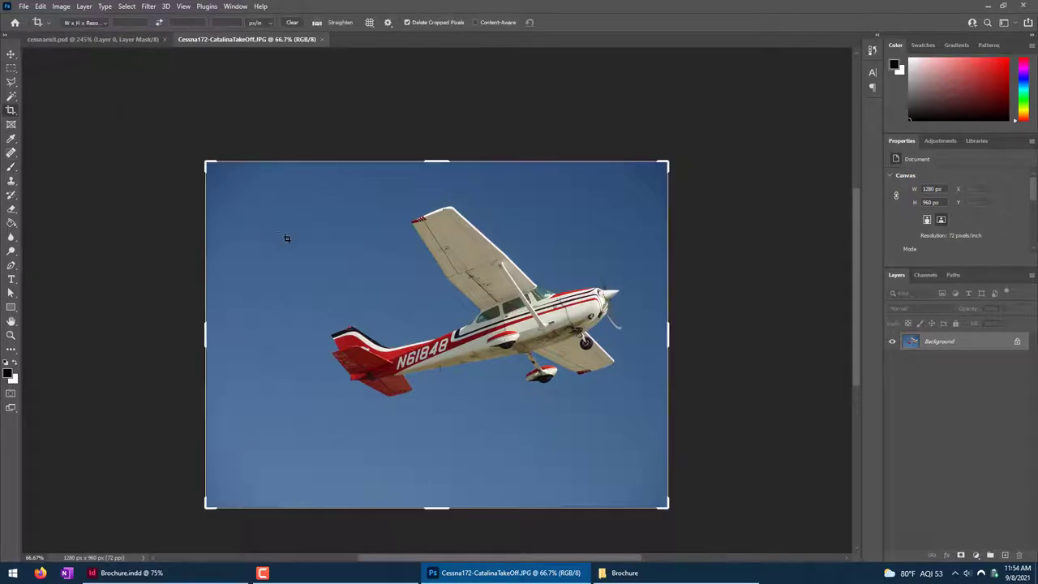
left_click_drag(209, 509, 259, 466)
left_click_drag(625, 205, 620, 201)
key("Return")
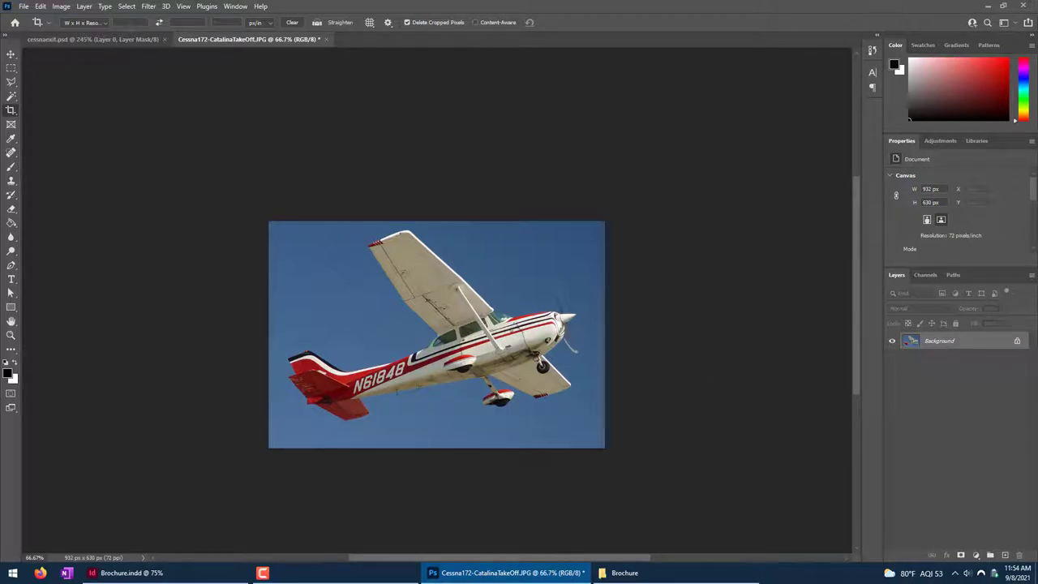
left_click(962, 555)
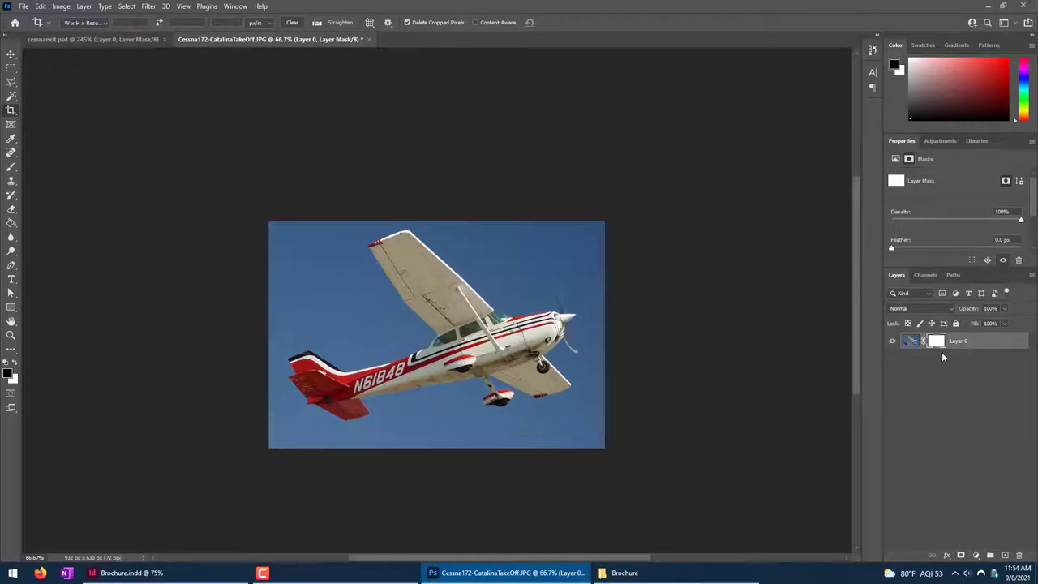
key("ctrl+z")
key("ctrl+z")
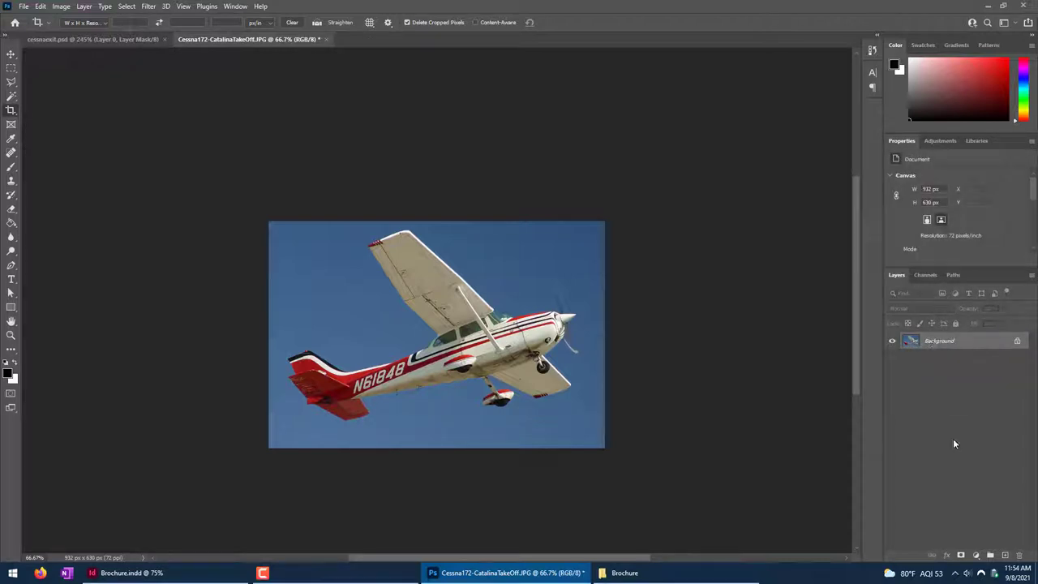
Add a layer mask to the airplane photo and hide the blue sky by filling its Magic Wand selection with black.
left_click(960, 556)
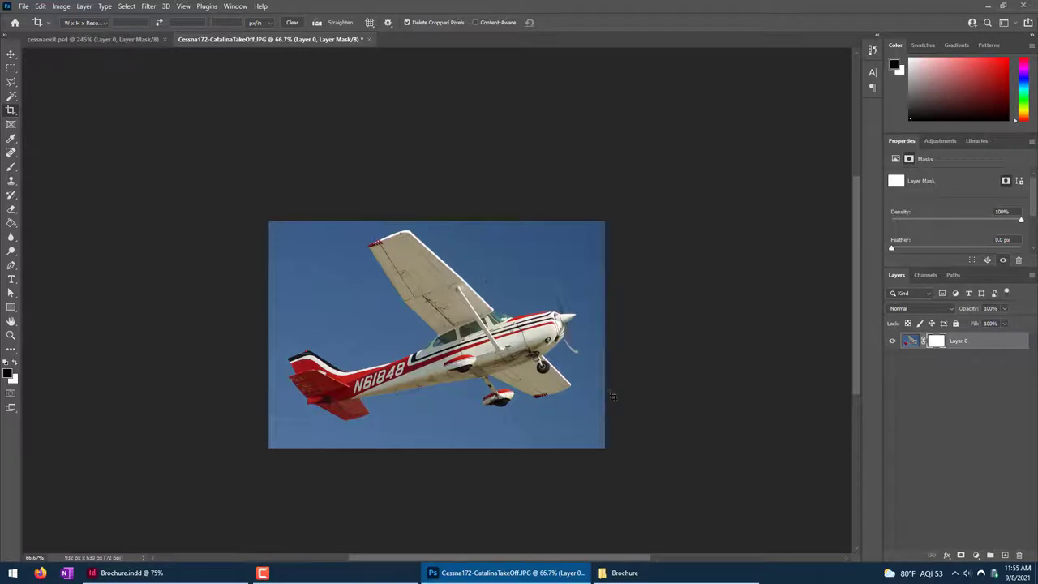
key("w")
left_click(541, 263)
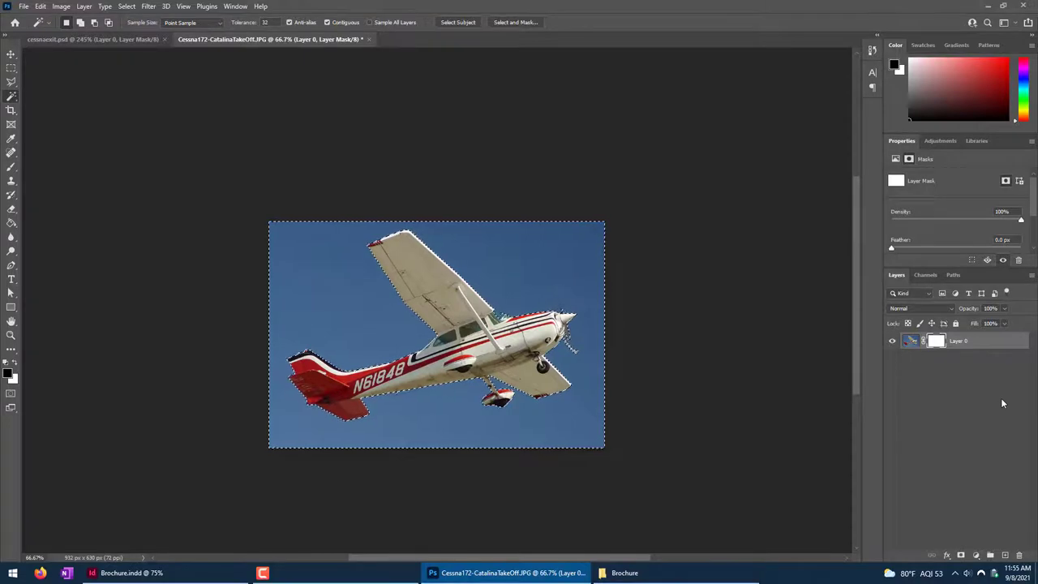
key("x")
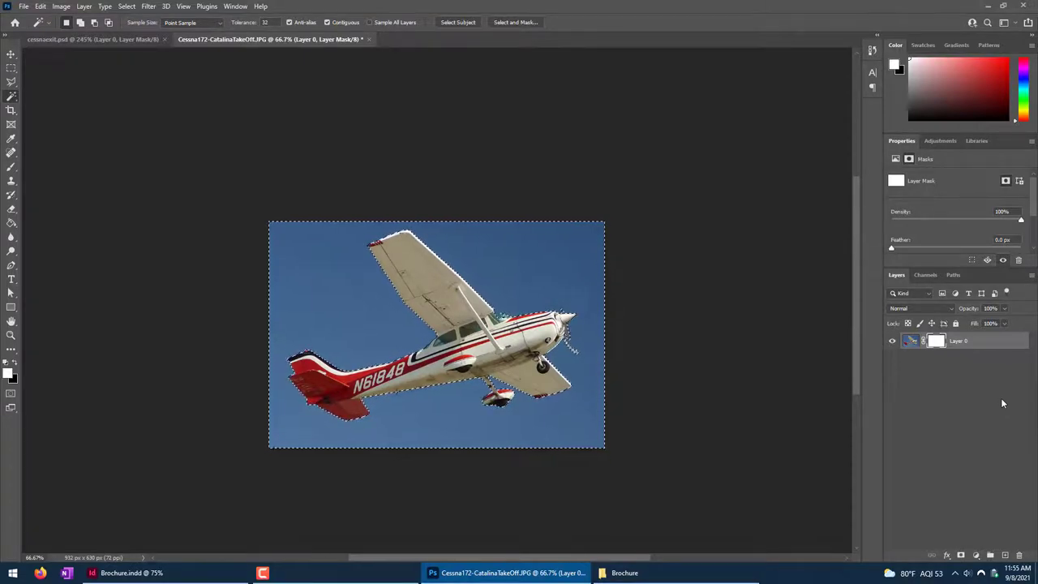
key("Delete")
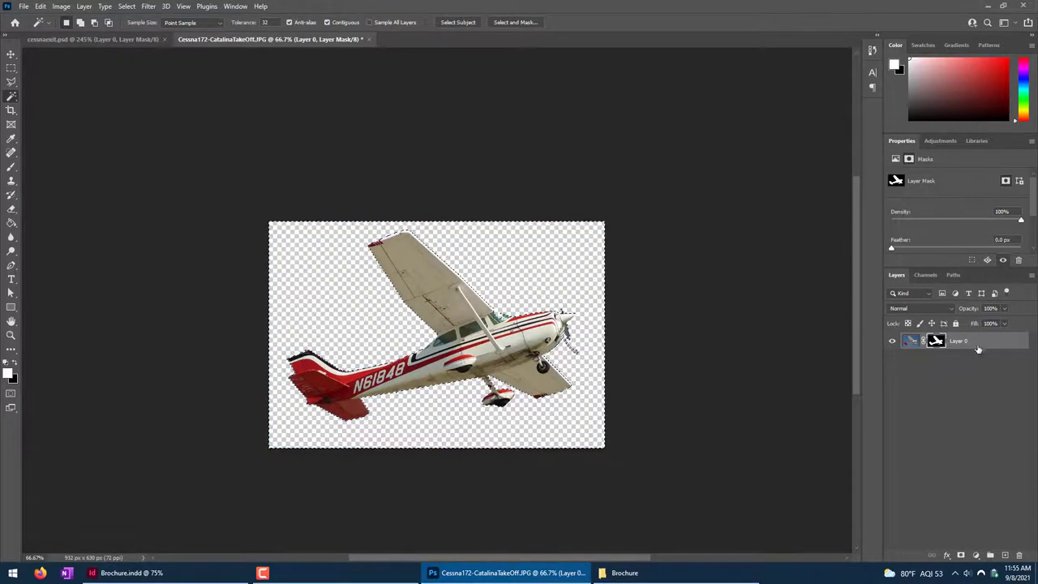
left_click(12, 378)
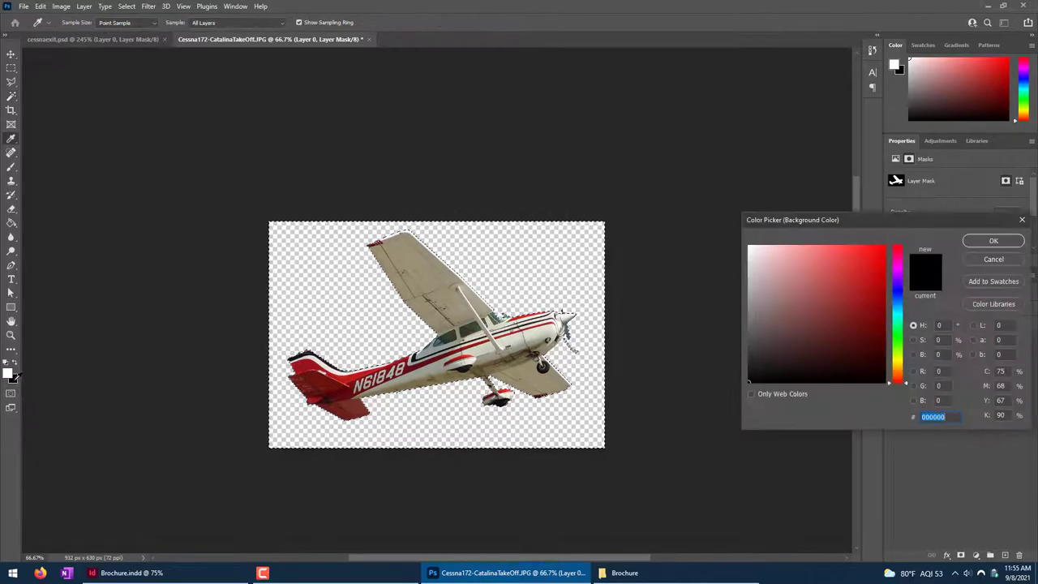
left_click(994, 241)
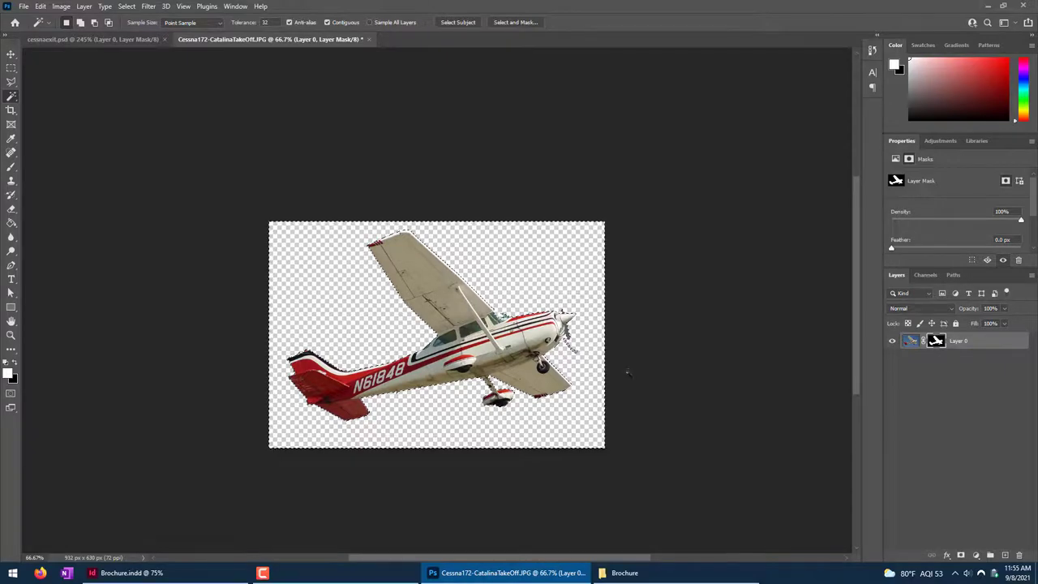
Clear the sky selection around the airplane.
scroll(587, 386, "up", 5)
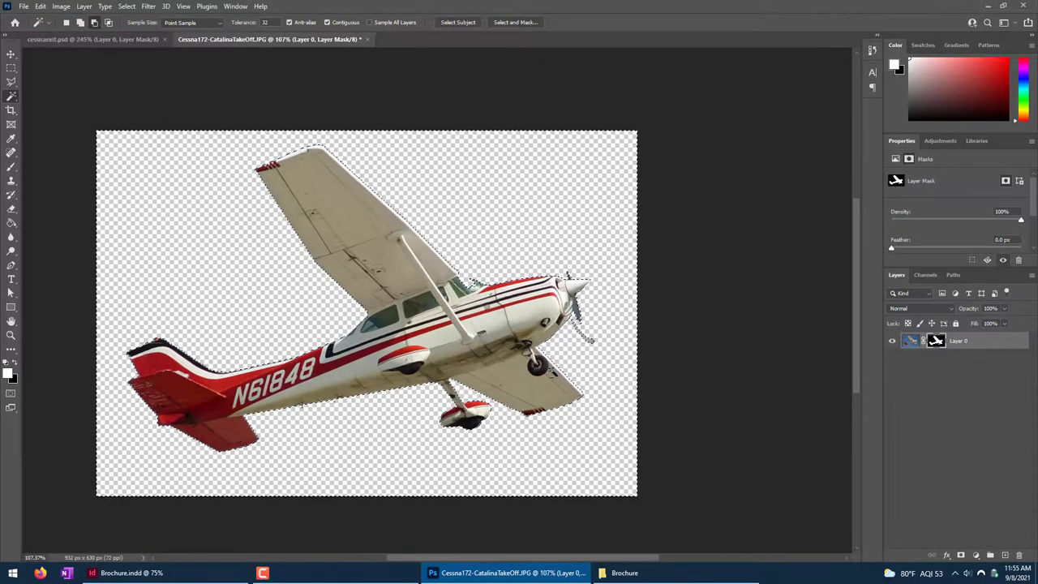
scroll(551, 374, "up", 3)
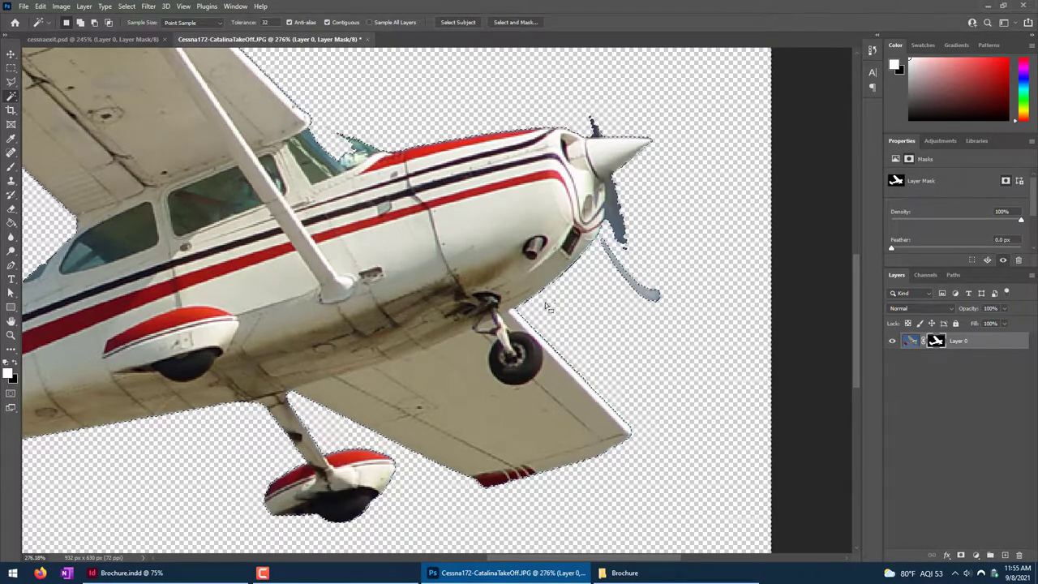
key("ctrl+d")
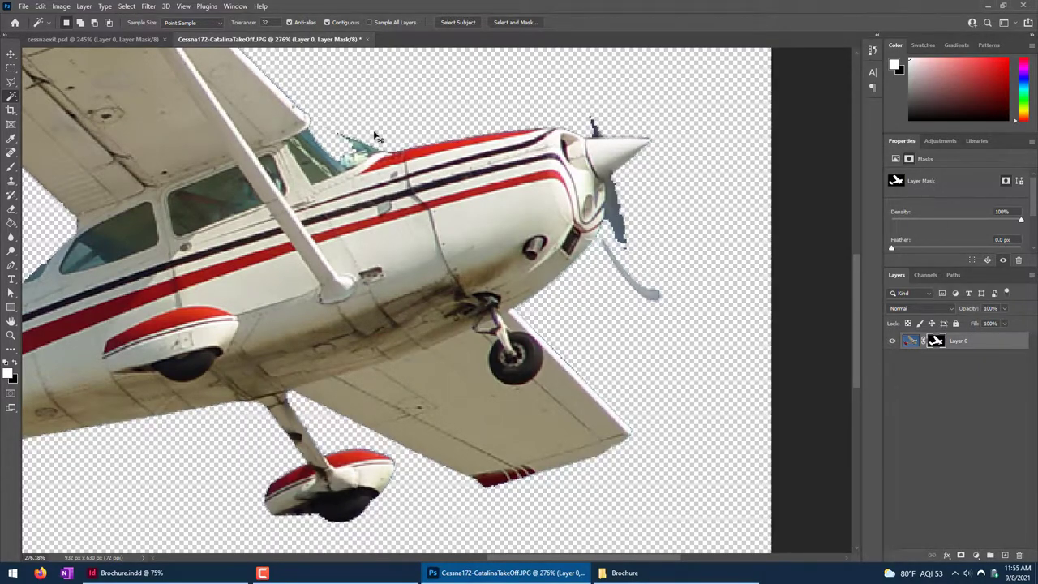
left_click(129, 8)
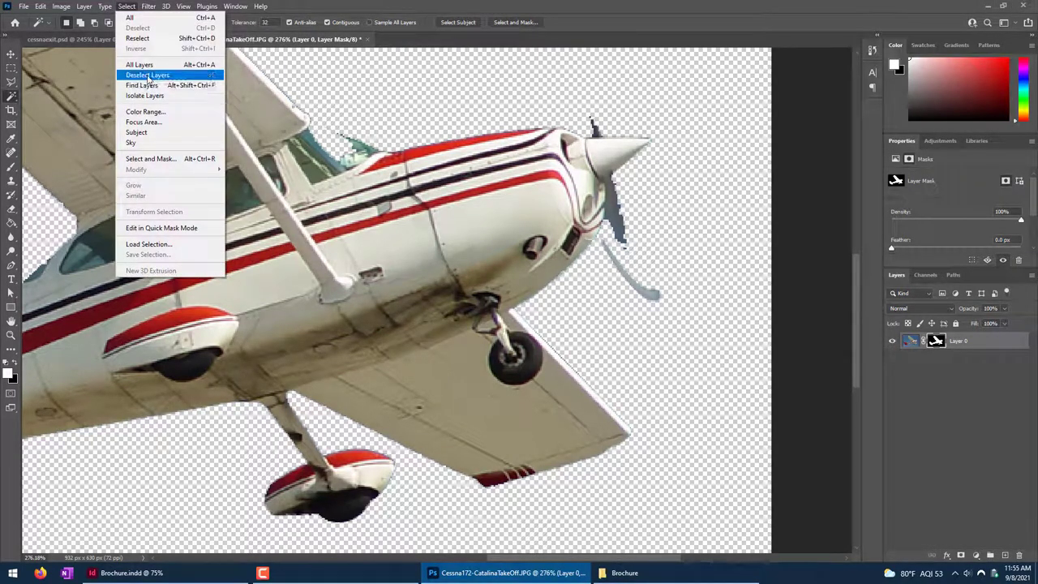
left_click(588, 17)
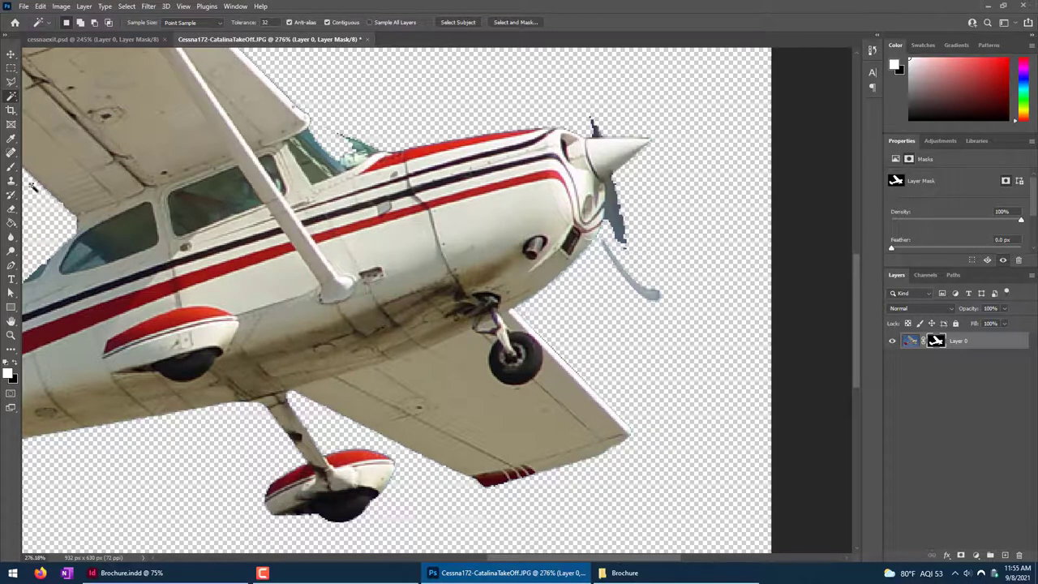
Paint white on the layer mask with the Brush to restore the airplane's windshield and both propeller blades.
key("b")
mouse_move(372, 175)
left_mouse_down()
mouse_move(308, 150)
mouse_move(383, 171)
mouse_move(309, 140)
mouse_move(372, 159)
mouse_move(305, 125)
left_mouse_up()
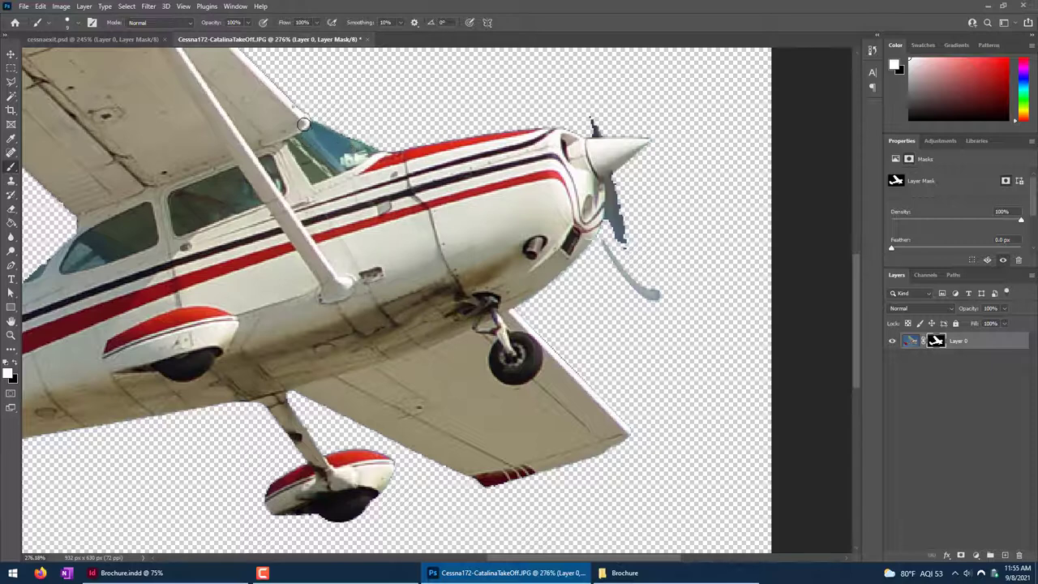
mouse_move(605, 171)
left_mouse_down()
mouse_move(626, 236)
mouse_move(592, 202)
mouse_move(631, 250)
mouse_move(595, 222)
mouse_move(658, 291)
mouse_move(604, 173)
left_mouse_up()
scroll(604, 174, "up", 2)
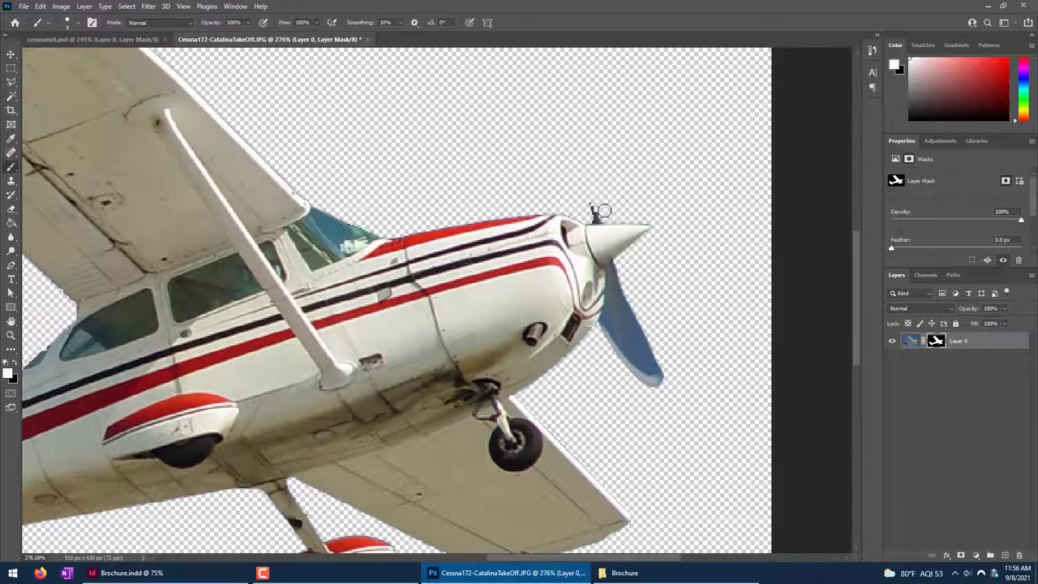
left_click_drag(592, 221, 554, 135)
mouse_move(587, 137)
left_mouse_down()
mouse_move(600, 221)
mouse_move(564, 124)
mouse_move(585, 170)
mouse_move(580, 138)
mouse_move(590, 189)
mouse_move(585, 144)
mouse_move(598, 210)
left_mouse_up()
mouse_move(559, 134)
left_mouse_down()
mouse_move(541, 126)
mouse_move(571, 118)
mouse_move(598, 131)
mouse_move(548, 122)
mouse_move(545, 146)
mouse_move(593, 222)
mouse_move(543, 128)
left_mouse_up()
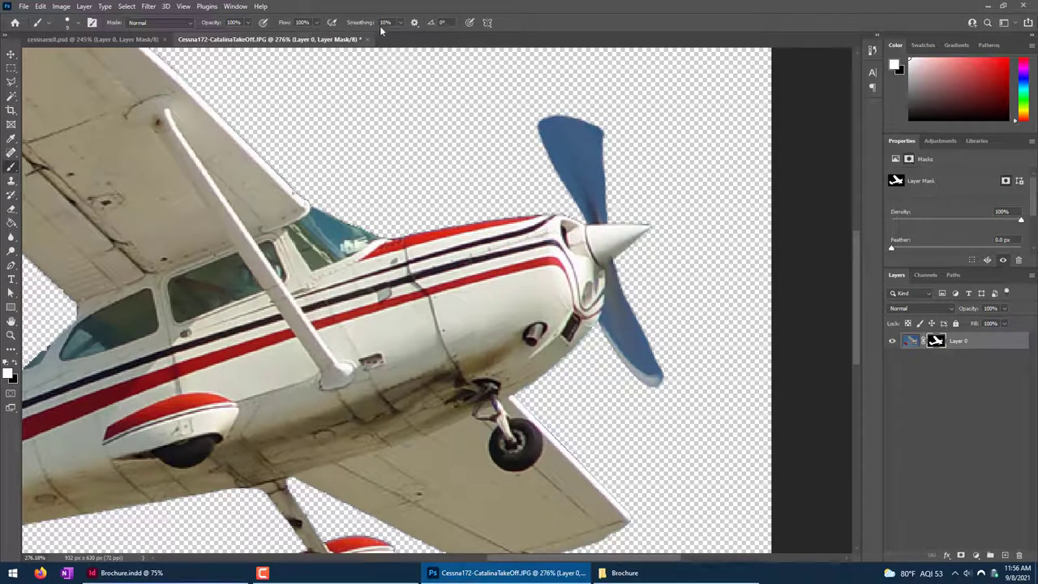
Set the brush opacity to 31% and paint black on the mask over both propeller blades to make them semi-transparent.
left_click(248, 23)
left_click_drag(254, 37, 223, 36)
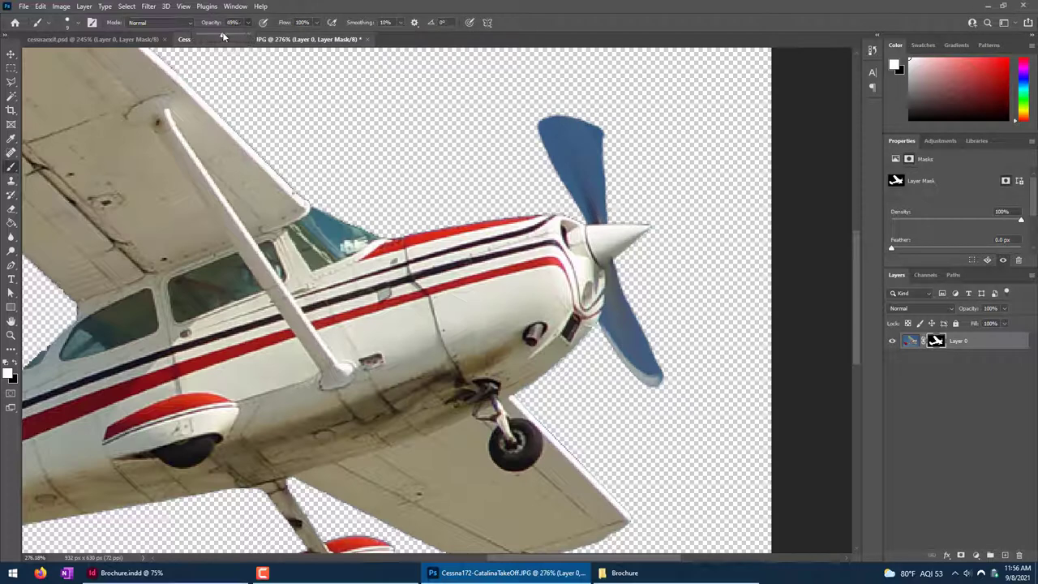
mouse_move(527, 128)
left_mouse_down()
mouse_move(531, 94)
mouse_move(556, 144)
left_mouse_up()
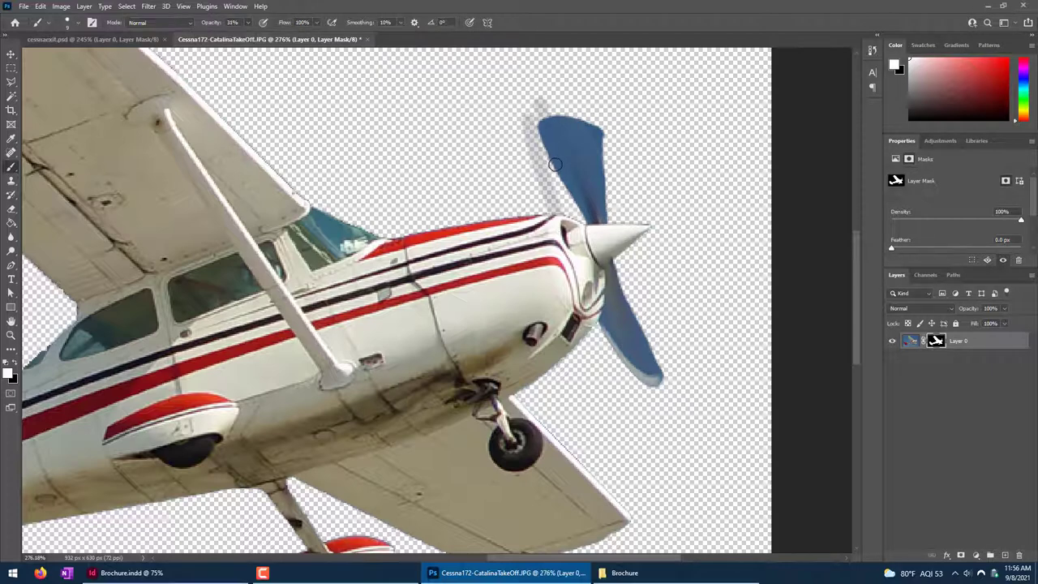
key("ctrl+z")
key("x")
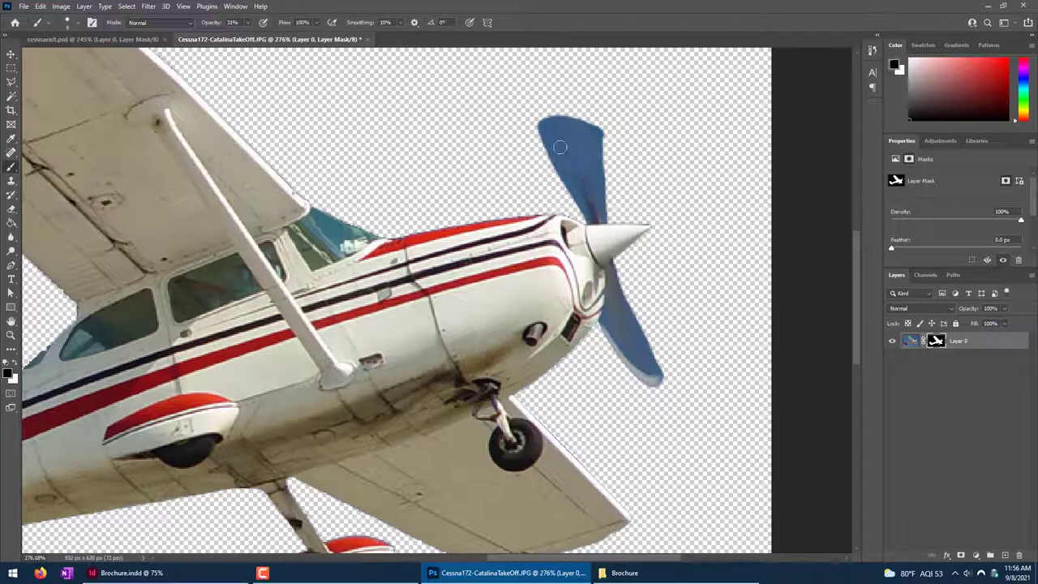
mouse_move(535, 125)
left_mouse_down()
mouse_move(556, 189)
mouse_move(532, 103)
mouse_move(573, 210)
mouse_move(553, 126)
mouse_move(589, 219)
mouse_move(569, 115)
mouse_move(597, 223)
mouse_move(575, 98)
mouse_move(588, 184)
mouse_move(599, 119)
mouse_move(602, 199)
mouse_move(596, 118)
mouse_move(601, 159)
mouse_move(583, 107)
mouse_move(562, 144)
mouse_move(545, 103)
mouse_move(572, 162)
mouse_move(584, 157)
mouse_move(580, 112)
mouse_move(589, 118)
mouse_move(547, 100)
mouse_move(534, 125)
mouse_move(564, 108)
mouse_move(593, 135)
left_mouse_up()
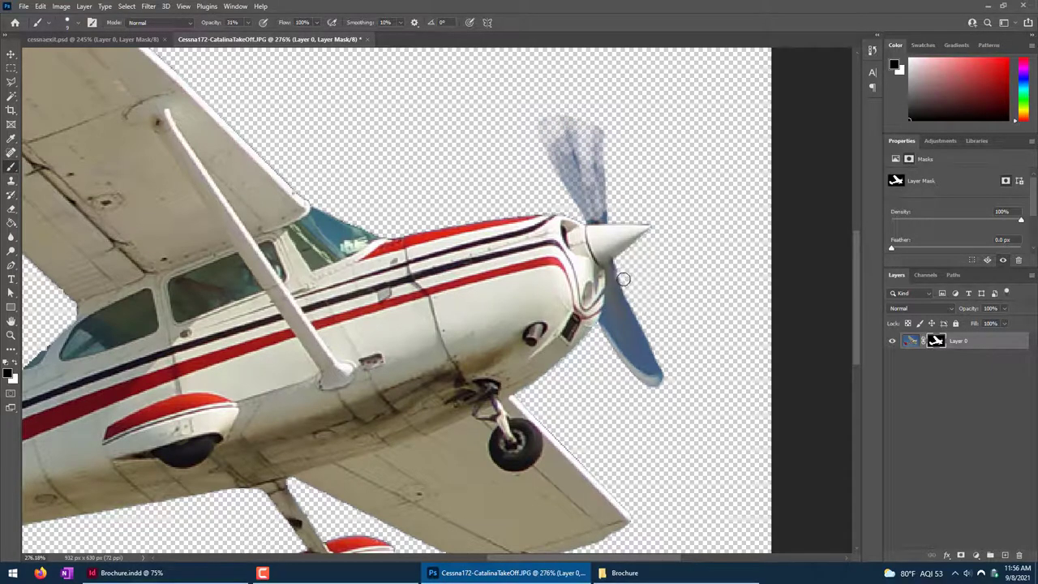
mouse_move(630, 287)
left_mouse_down()
mouse_move(629, 312)
mouse_move(663, 402)
left_mouse_up()
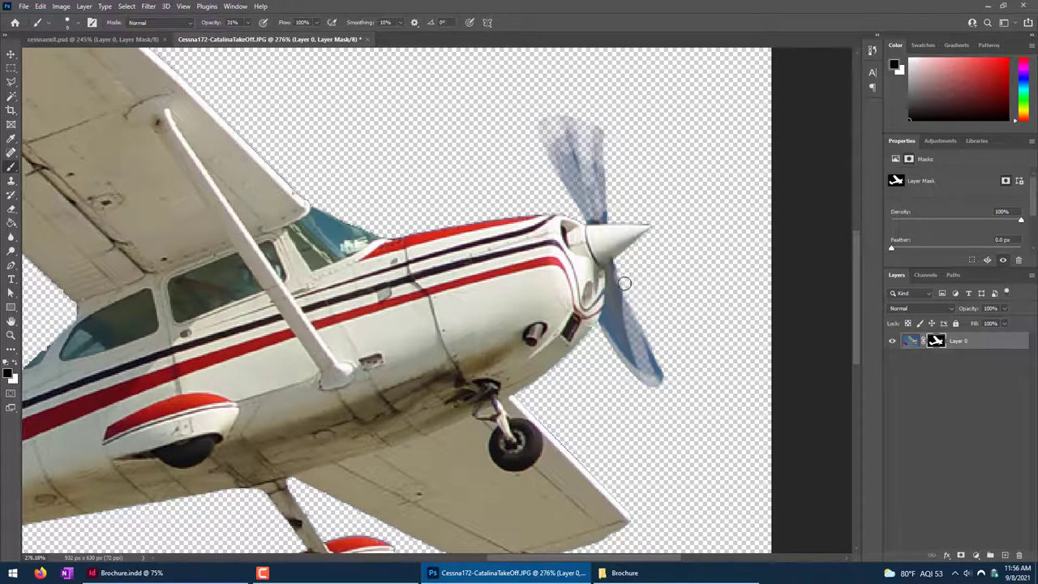
left_click_drag(622, 285, 641, 325)
mouse_move(625, 291)
left_mouse_down()
mouse_move(649, 342)
mouse_move(627, 340)
mouse_move(645, 395)
mouse_move(621, 325)
mouse_move(612, 277)
mouse_move(643, 358)
mouse_move(588, 124)
mouse_move(565, 152)
mouse_move(592, 200)
mouse_move(585, 130)
mouse_move(603, 197)
mouse_move(562, 138)
left_mouse_up()
Set the brush opacity to 100% and paint black on the layer mask along the tail fin's top edge to hide the red beacon light.
scroll(512, 122, "down", 3)
scroll(511, 123, "left", 4)
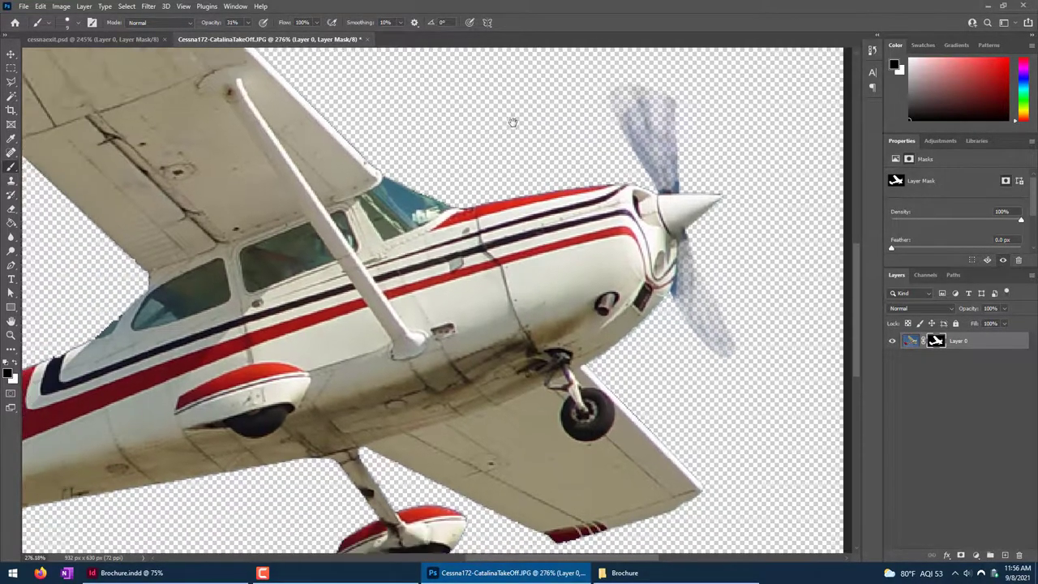
scroll(478, 396, "left", 15)
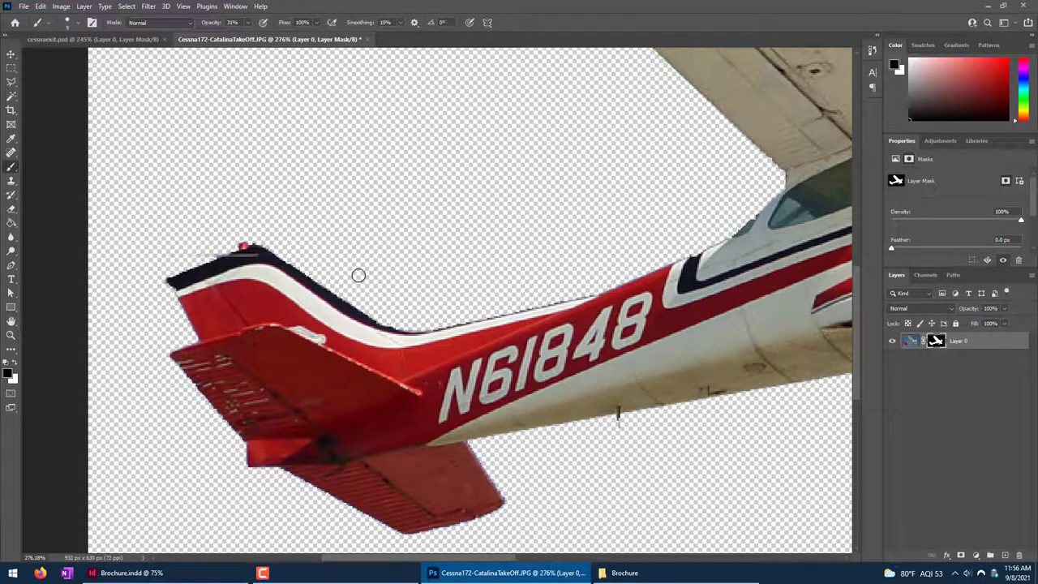
left_click(247, 22)
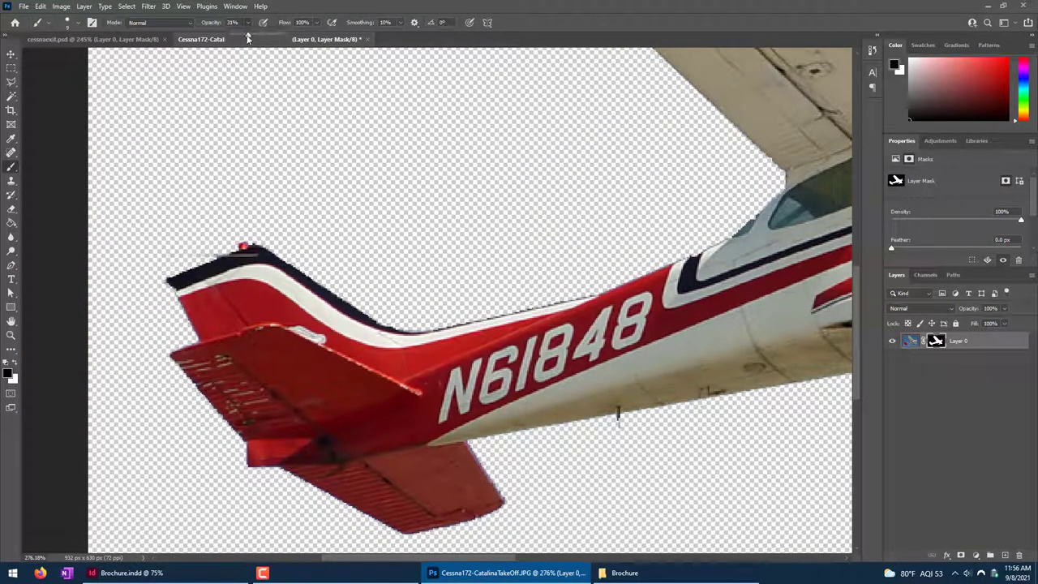
left_click_drag(247, 39, 293, 41)
key("x")
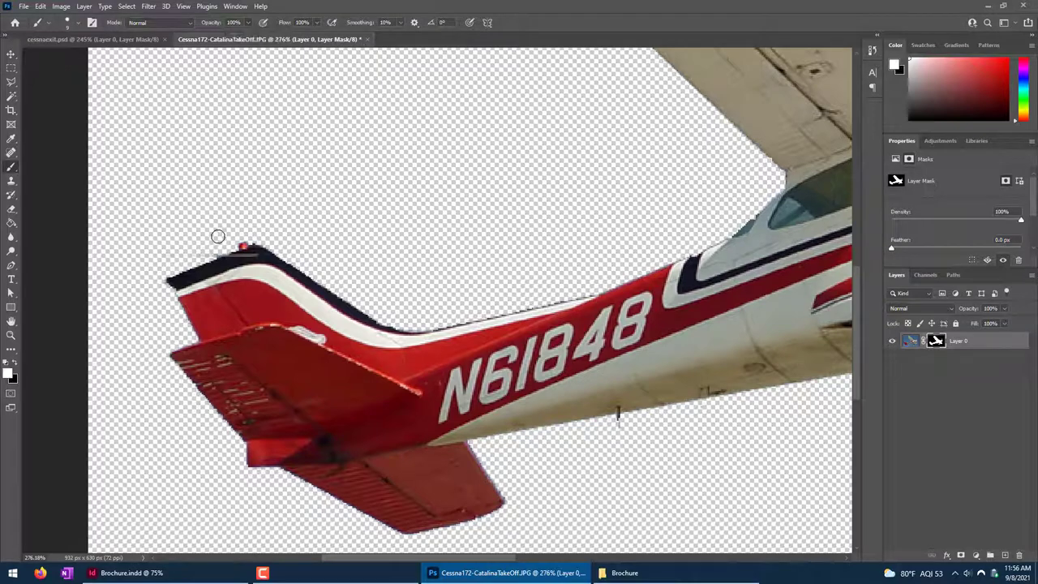
left_click(162, 274)
key("x")
left_click(164, 273)
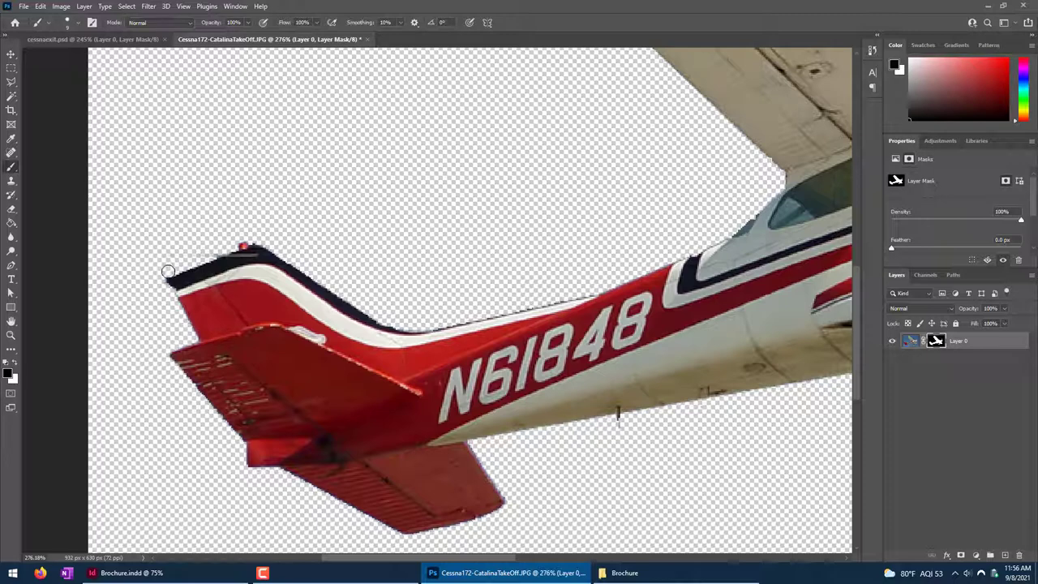
left_click_drag(230, 244, 254, 234)
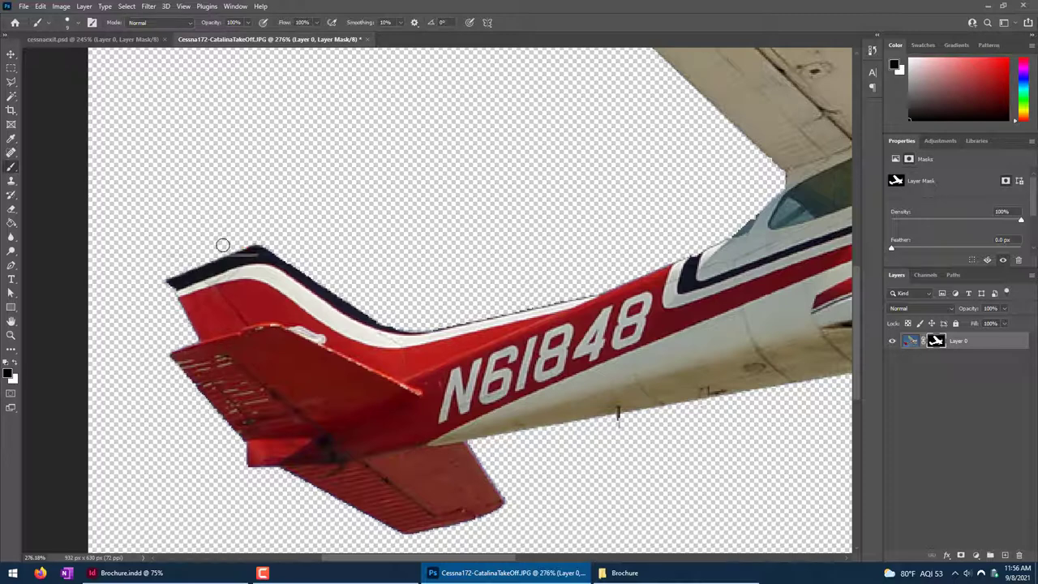
Add a new layer, fill it with black using the Paint Bucket and place it beneath the airplane layer.
left_click(1005, 556)
key("g")
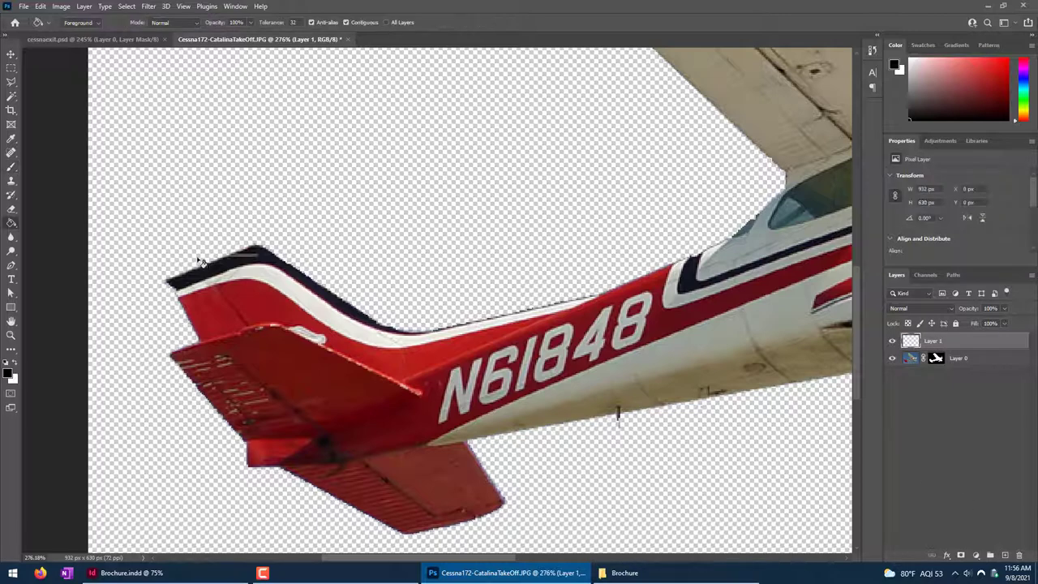
left_click(201, 261)
left_click_drag(964, 362, 964, 347)
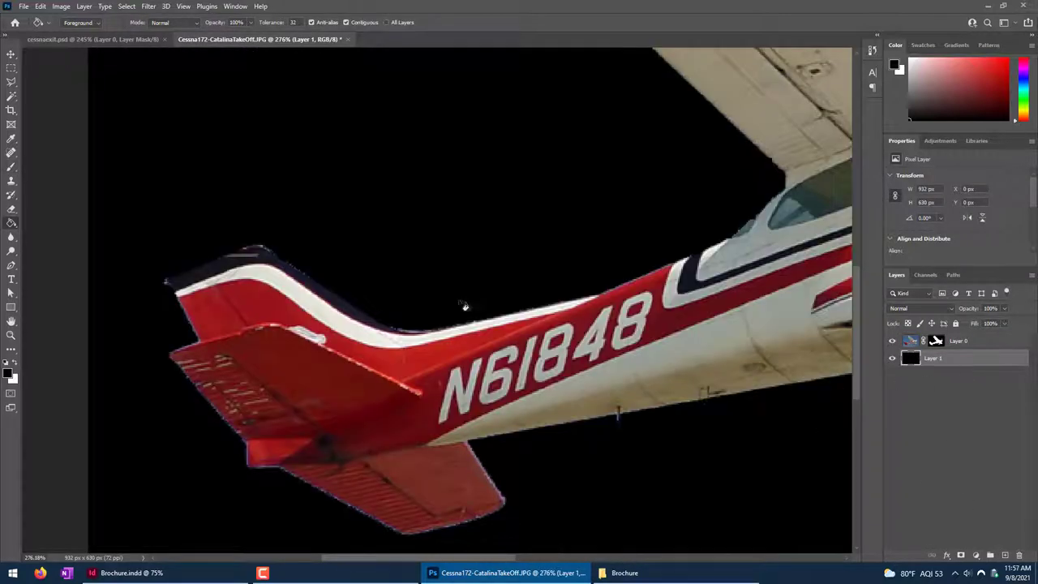
Examine the airplane's cutout edges against the black backdrop from the tail to the propeller, wings and landing gear.
scroll(464, 306, "down", 5)
scroll(625, 387, "right", 6)
scroll(625, 387, "up", 6)
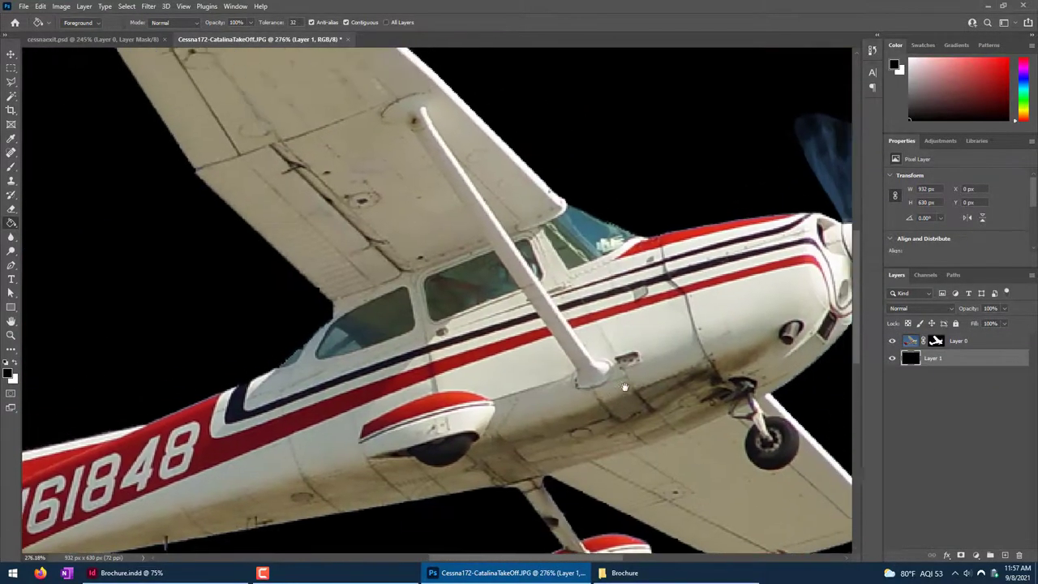
scroll(624, 387, "right", 3)
scroll(624, 386, "up", 2)
scroll(624, 387, "left", 3)
scroll(512, 87, "down", 5)
scroll(512, 87, "right", 3)
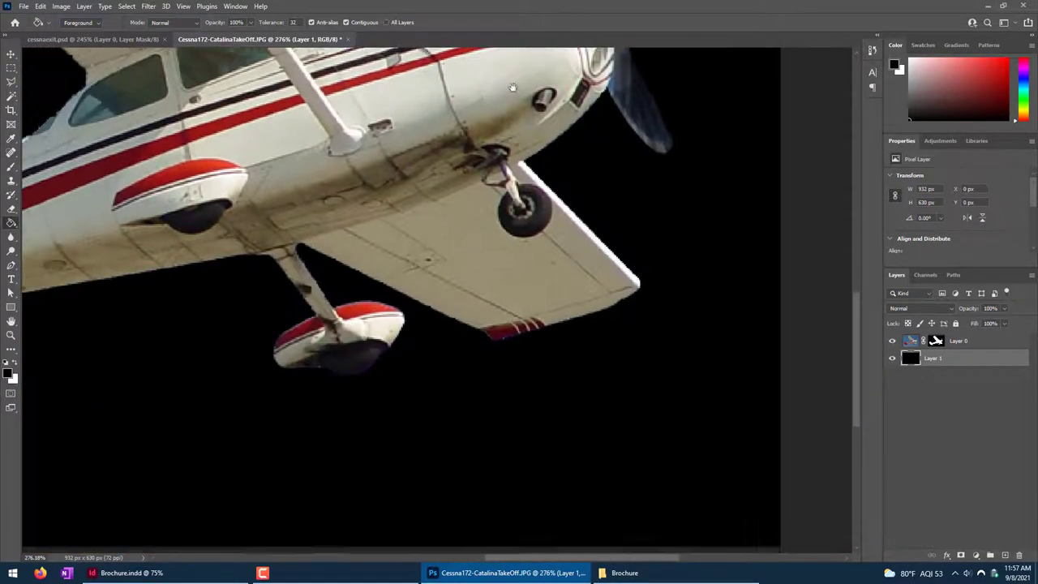
scroll(512, 87, "left", 3)
scroll(512, 88, "up", 3)
Delete the black backdrop layer beneath the airplane and fit the whole image in the view.
left_click_drag(994, 361, 1017, 555)
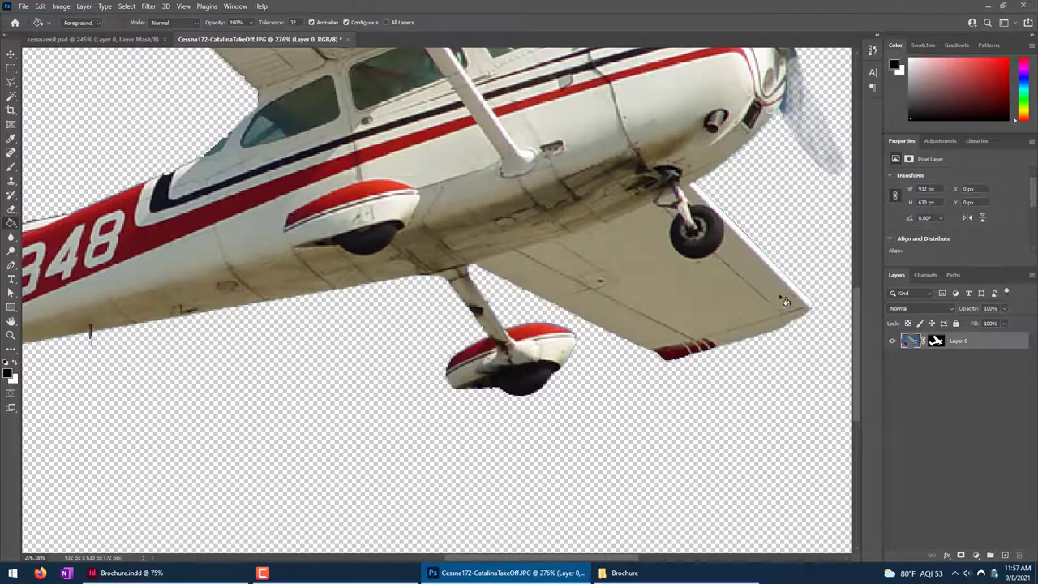
key("ctrl+0")
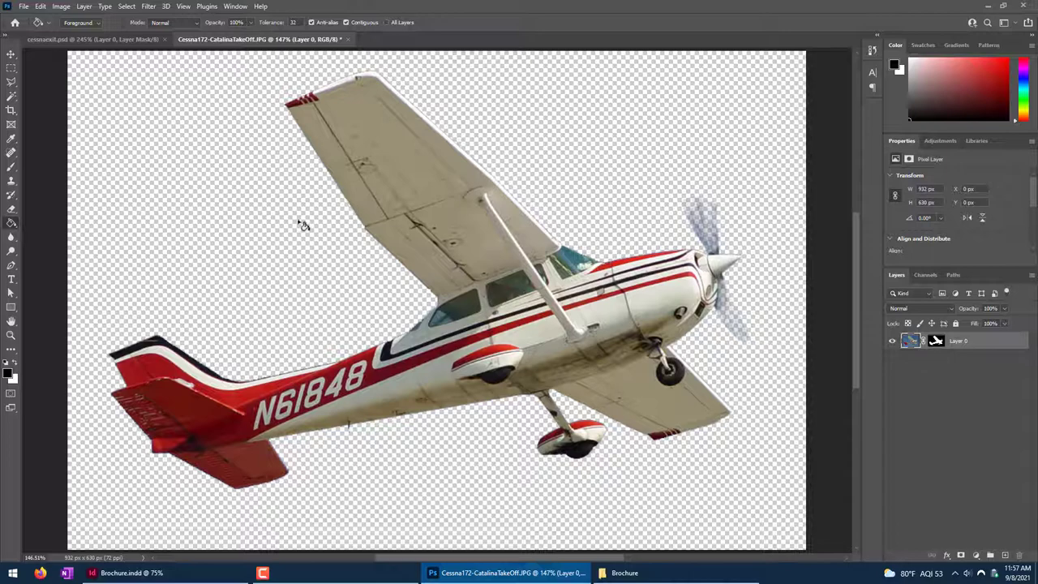
Save the masked airplane image in Photoshop format as Cessna172-CatalinaTakeOff.psd in the Brochure folder.
left_click(25, 7)
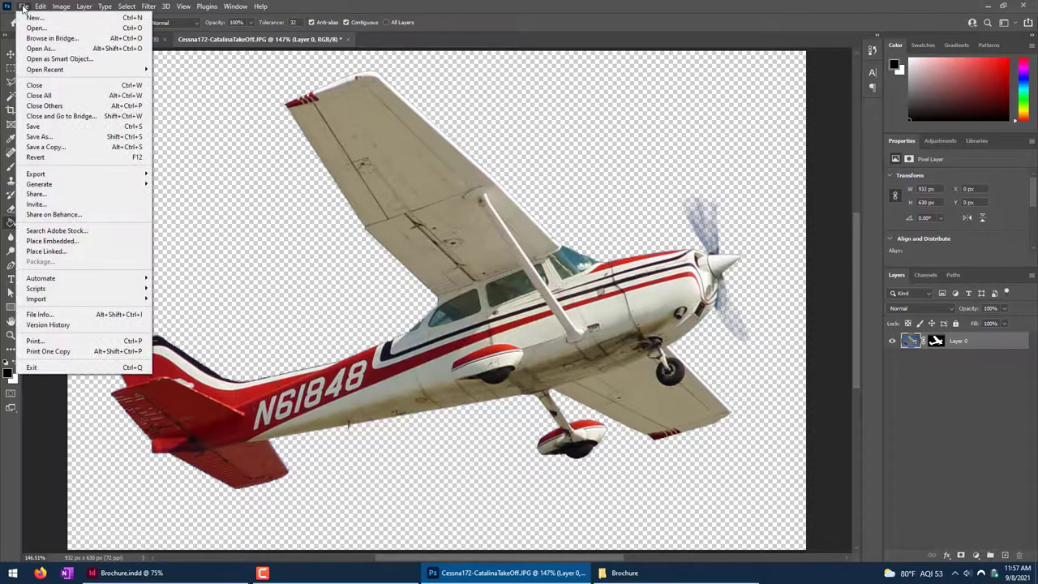
left_click(39, 136)
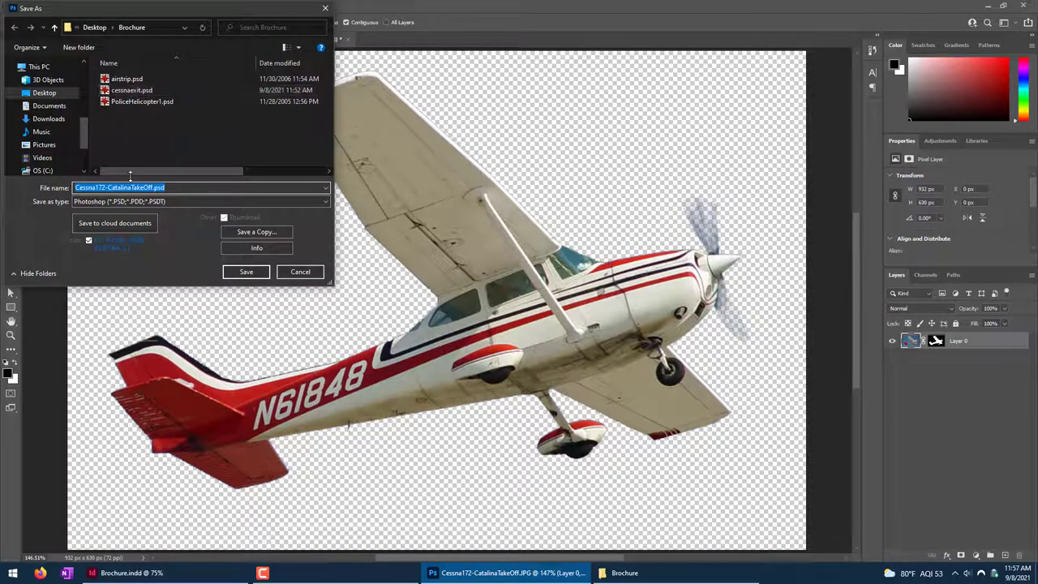
left_click(167, 188)
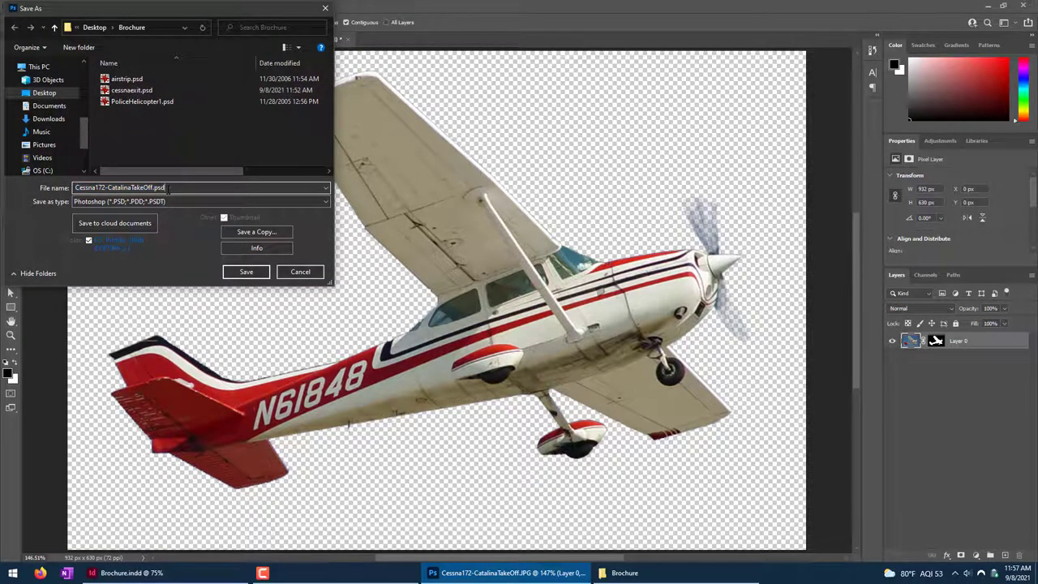
left_click(244, 272)
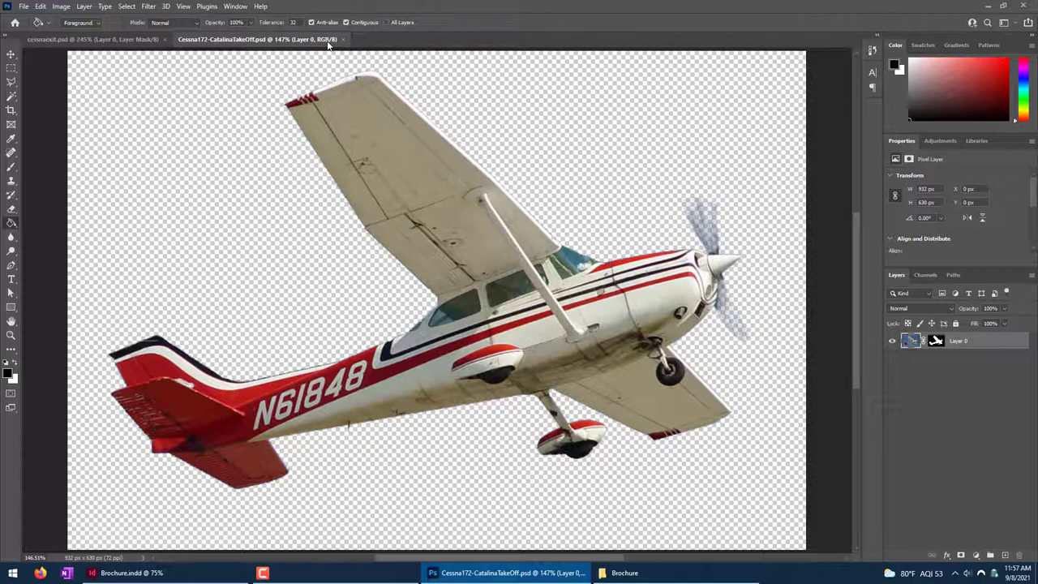
Convert the airplane image's color mode to CMYK Color and save the file.
left_click(68, 10)
mouse_move(70, 18)
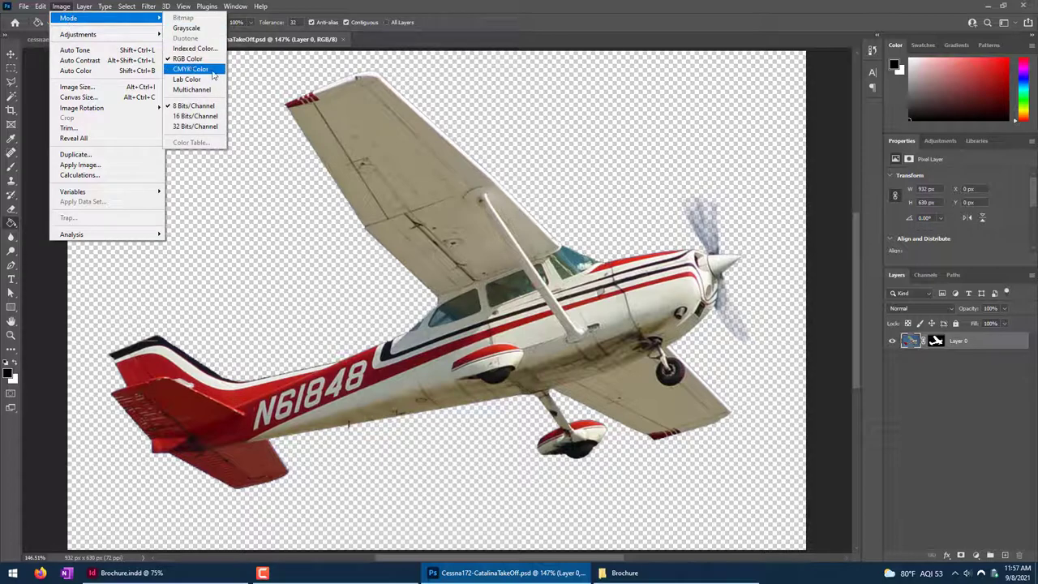
left_click(214, 75)
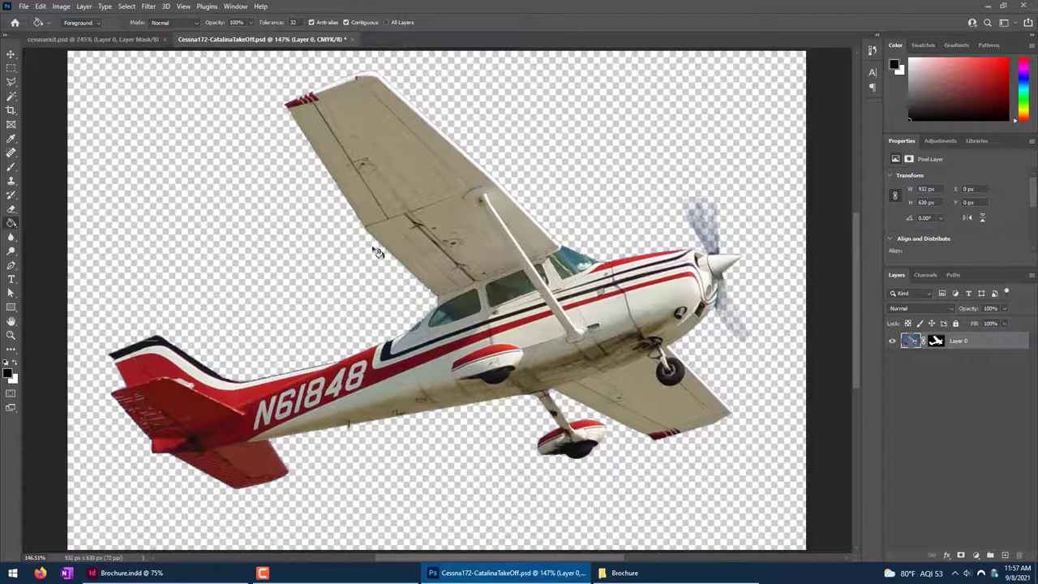
key("ctrl+s")
Switch to Brochure.indd in InDesign and import Cessna172-CatalinaTakeOff.psd with Layer 0 shown, keeping layer visibility overrides when updating the link.
left_click(990, 7)
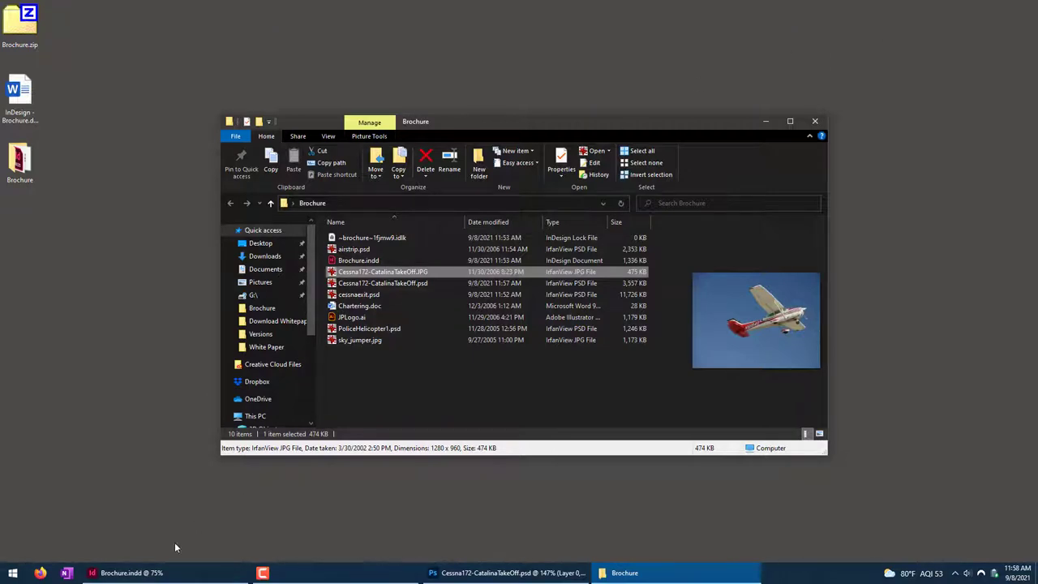
left_click(235, 571)
scroll(397, 266, "down", 5)
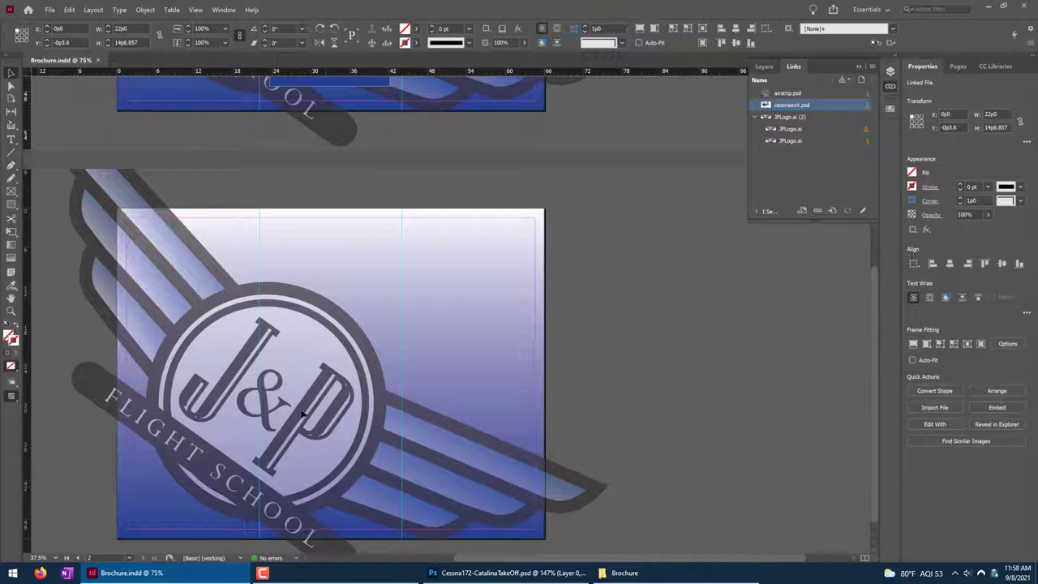
left_click(51, 9)
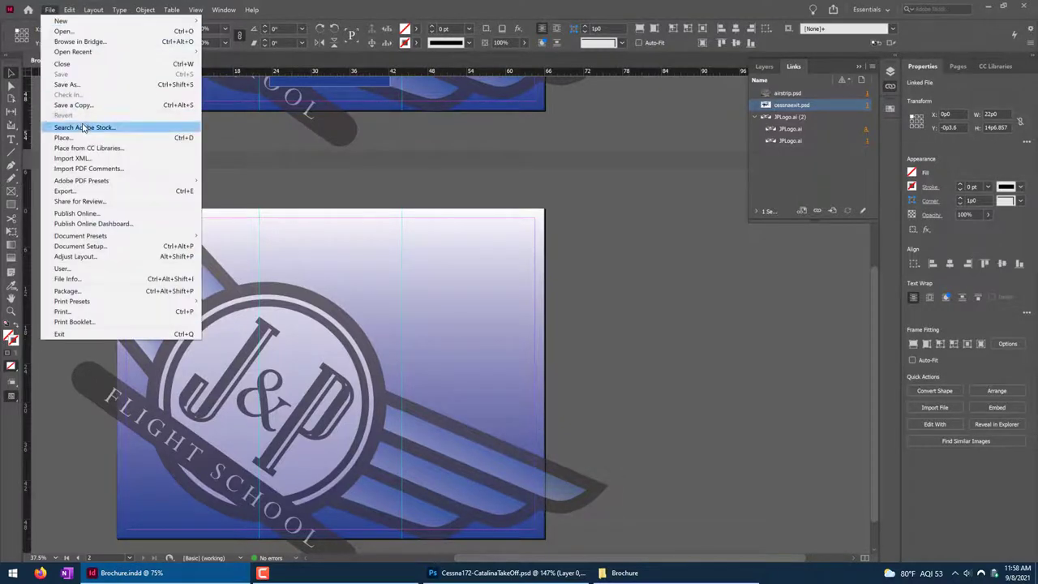
left_click(63, 137)
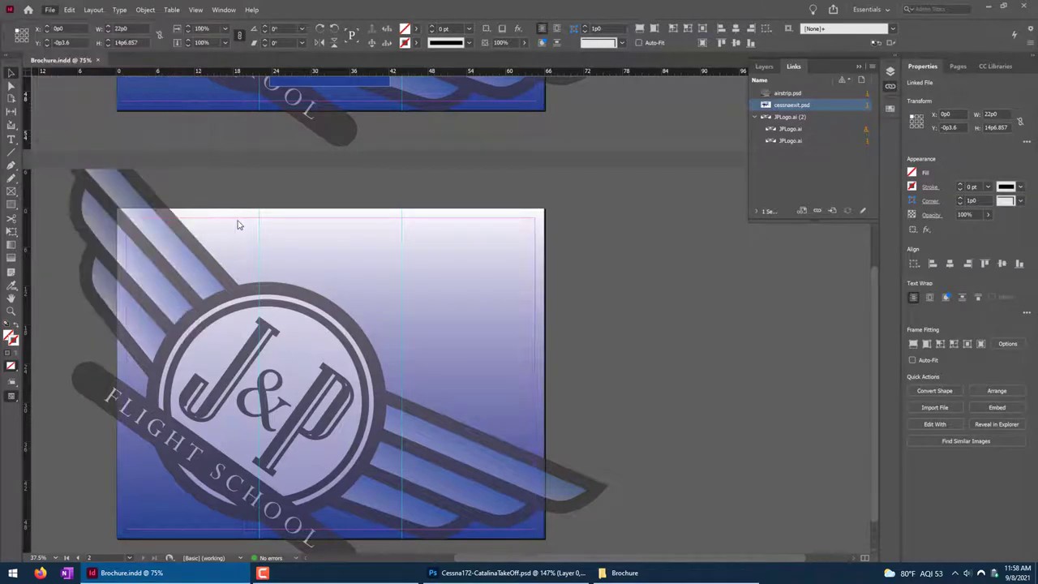
left_click(554, 237)
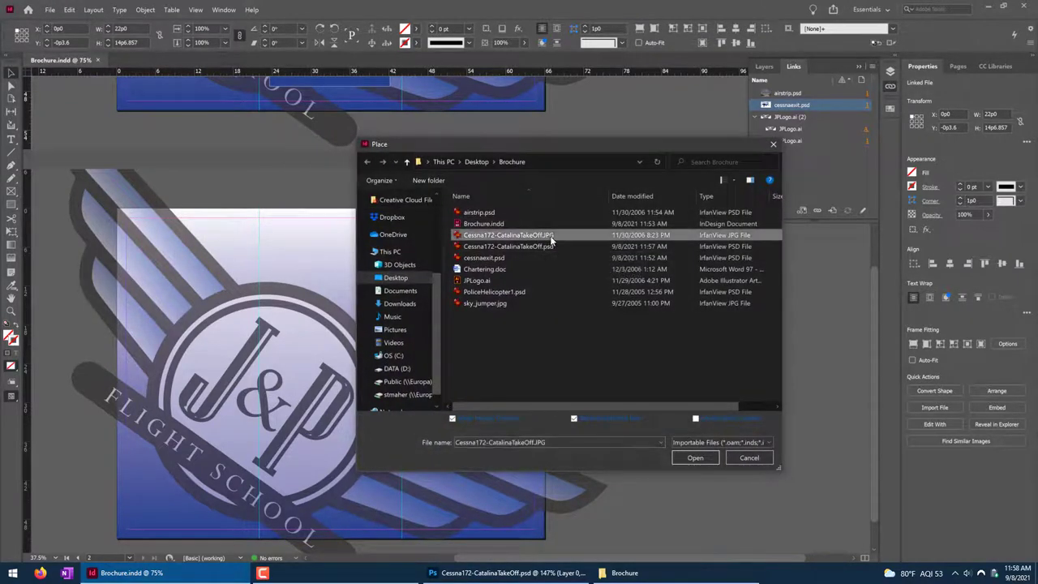
left_click(550, 247)
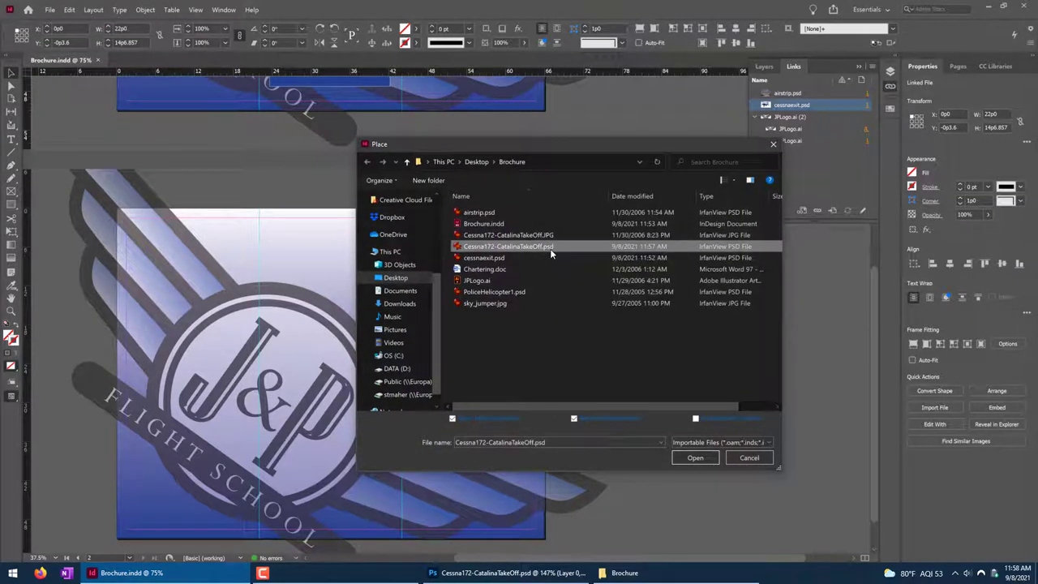
double_click(549, 248)
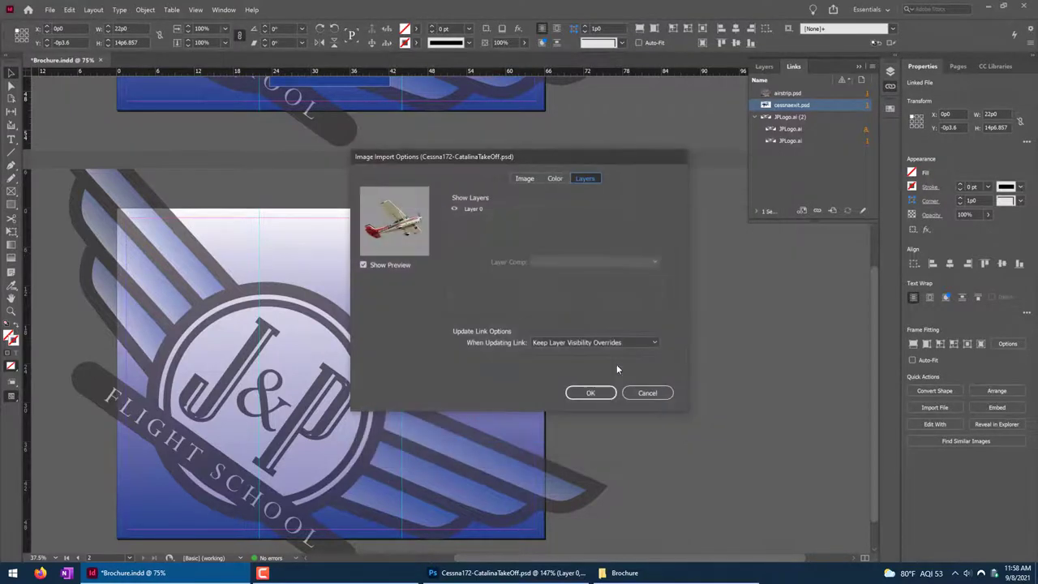
left_click(590, 392)
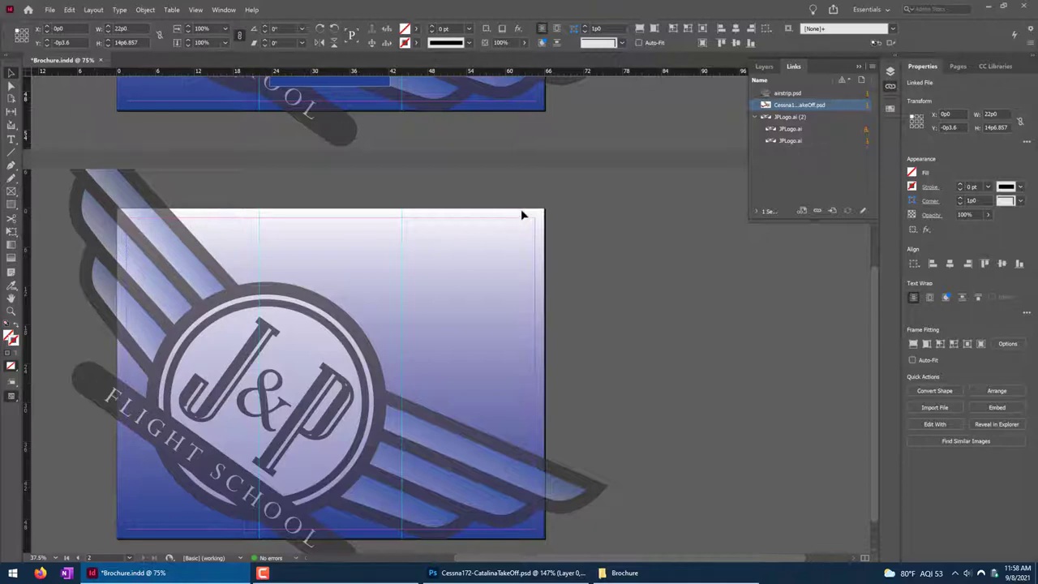
Place the loaded airplane image from page 2's upper-left corner across the first two panels, 44p0 wide.
scroll(547, 204, "up", 5)
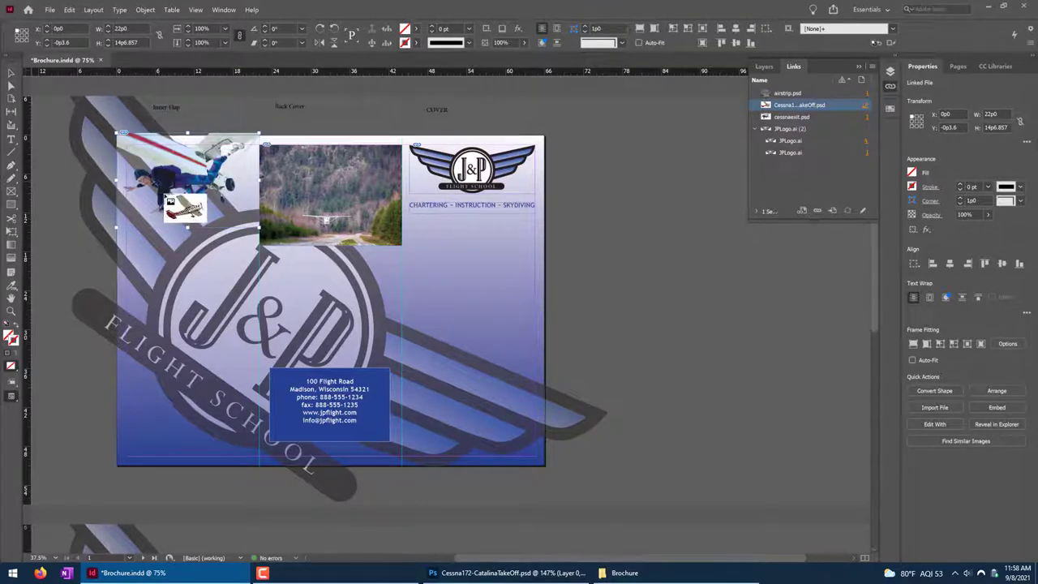
scroll(202, 324, "down", 5)
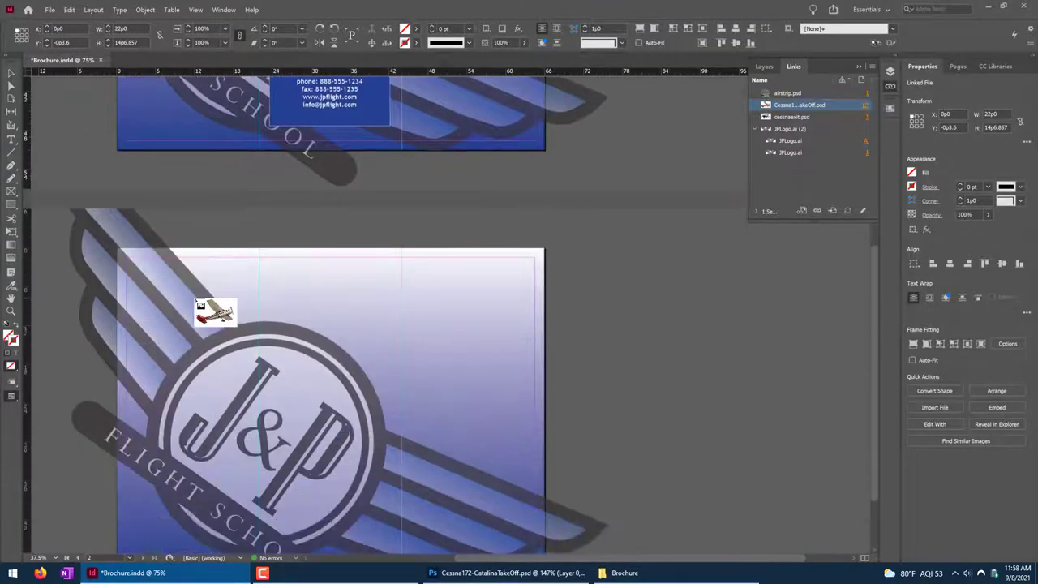
left_click_drag(123, 258, 403, 359)
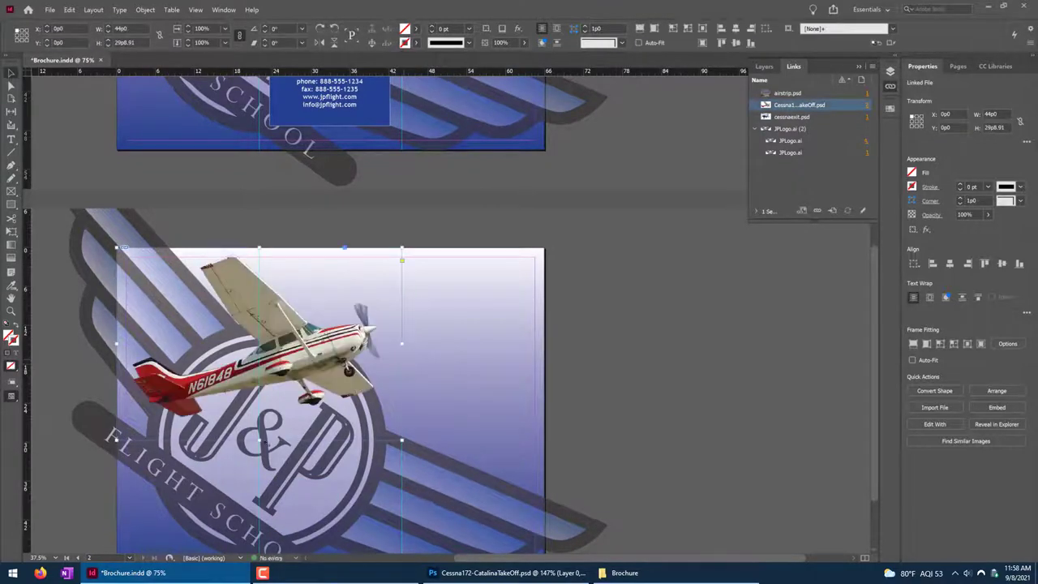
Crop the bottom of the airplane's frame to a height of 26p8.4 and move it to X 0p2.4, Y -3p2.4.
left_click_drag(272, 422, 272, 422)
left_click_drag(243, 324, 242, 303)
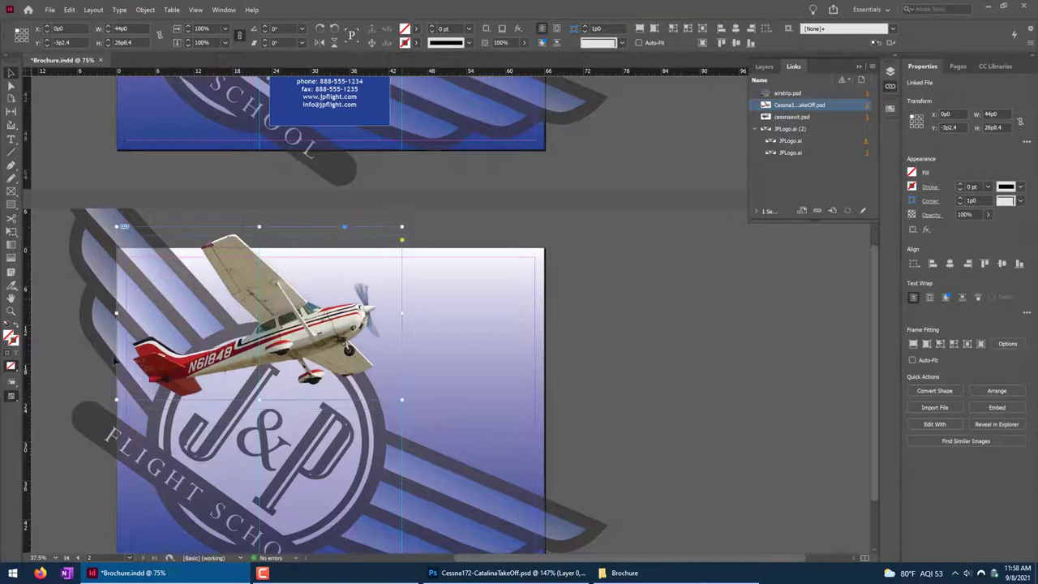
key("Right")
key("Right")
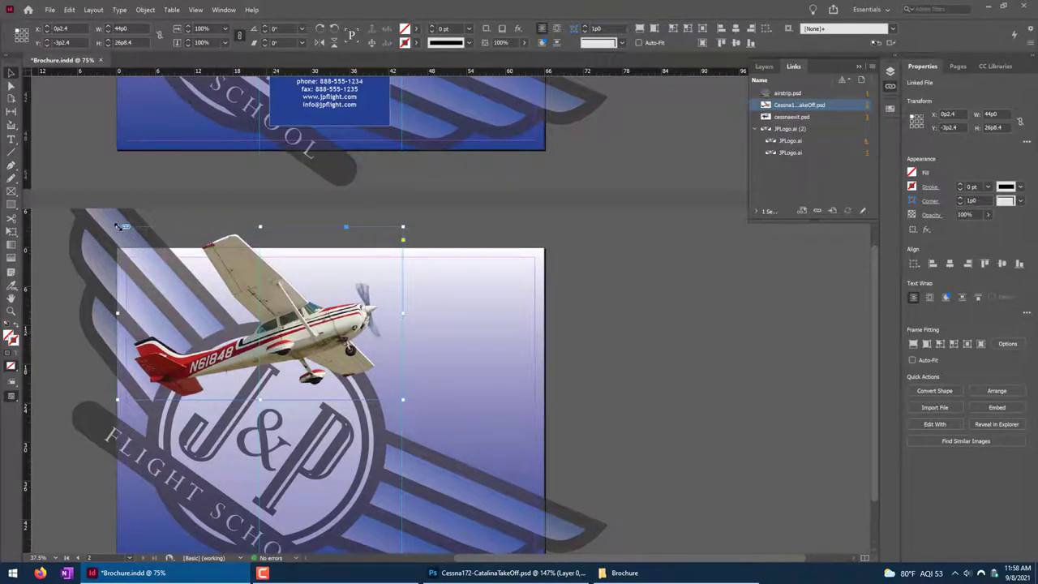
Enlarge the airplane image proportionally to about 48p wide, reposition it over page 2's first two panels and deselect it.
left_click_drag(119, 226, 96, 213)
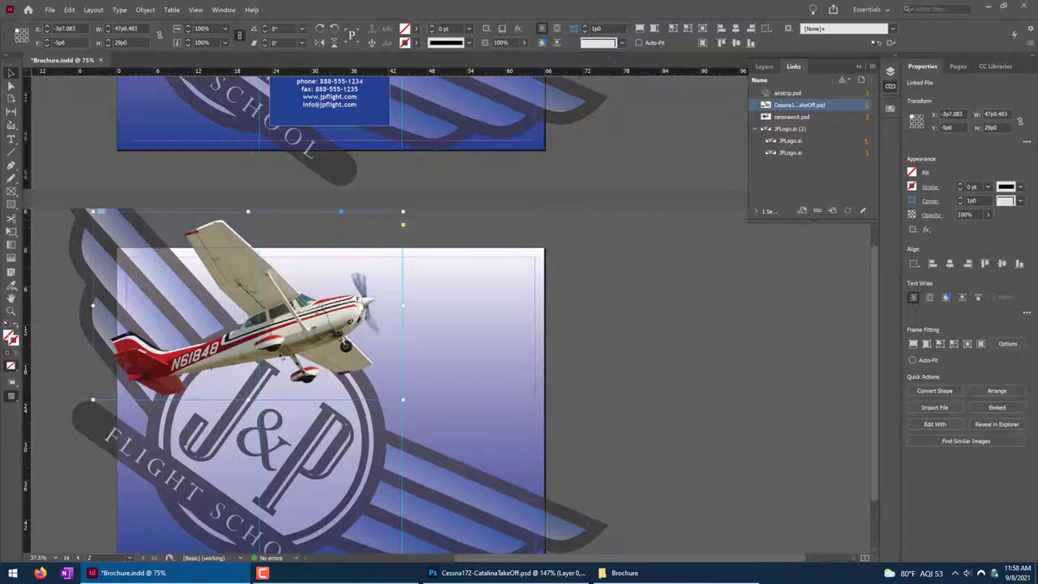
left_click_drag(282, 357, 294, 356)
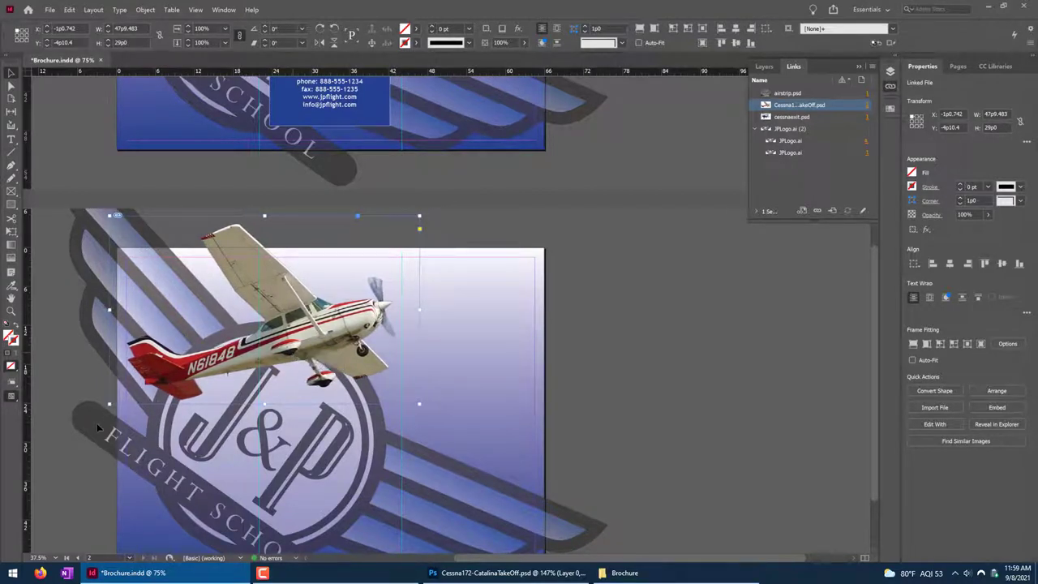
left_click_drag(106, 403, 105, 406)
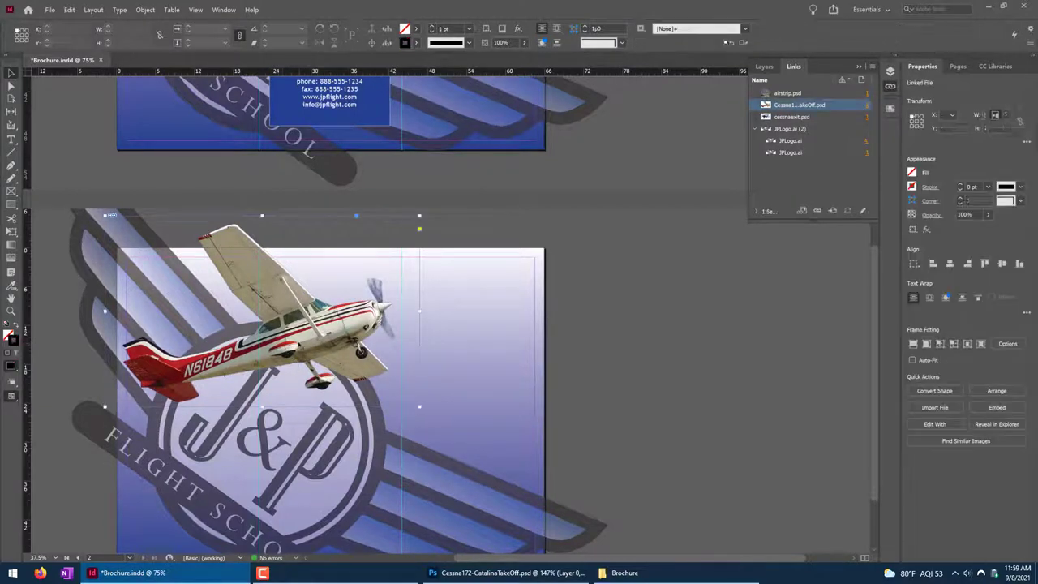
left_click_drag(294, 363, 294, 369)
left_click(595, 385)
scroll(596, 385, "down", 2)
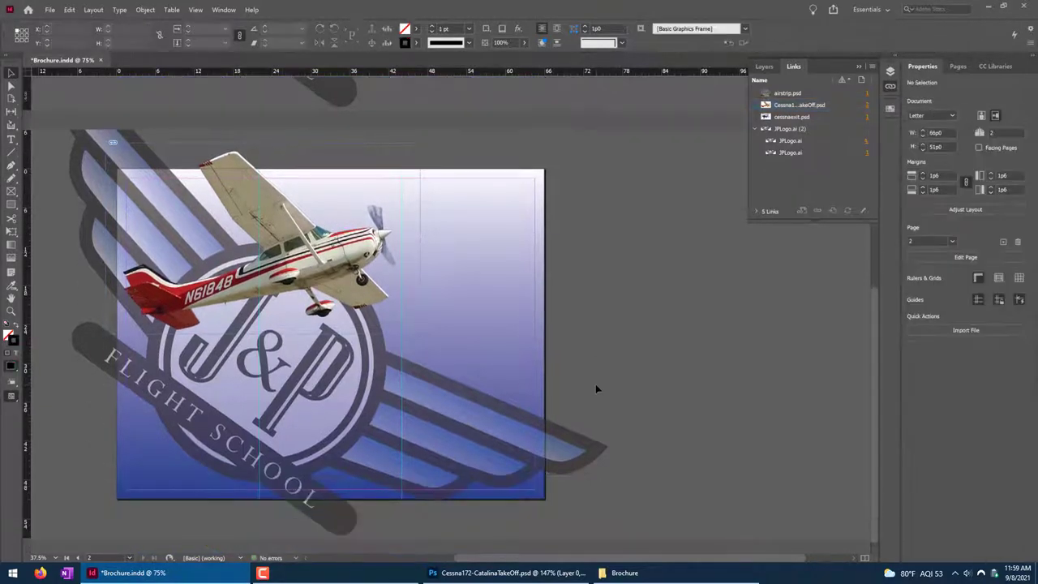
Crop the right side of the airplane's frame on page 2 to a width of 45p8.4.
left_click_drag(419, 233, 403, 233)
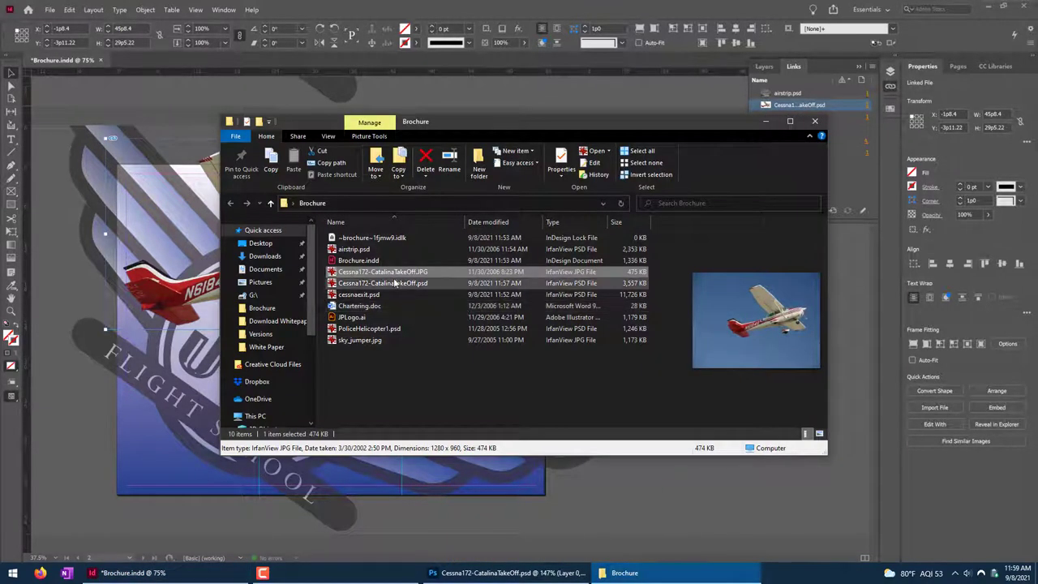
Open PoliceHelicopter1.psd from the Brochure folder in Photoshop.
left_click(377, 329)
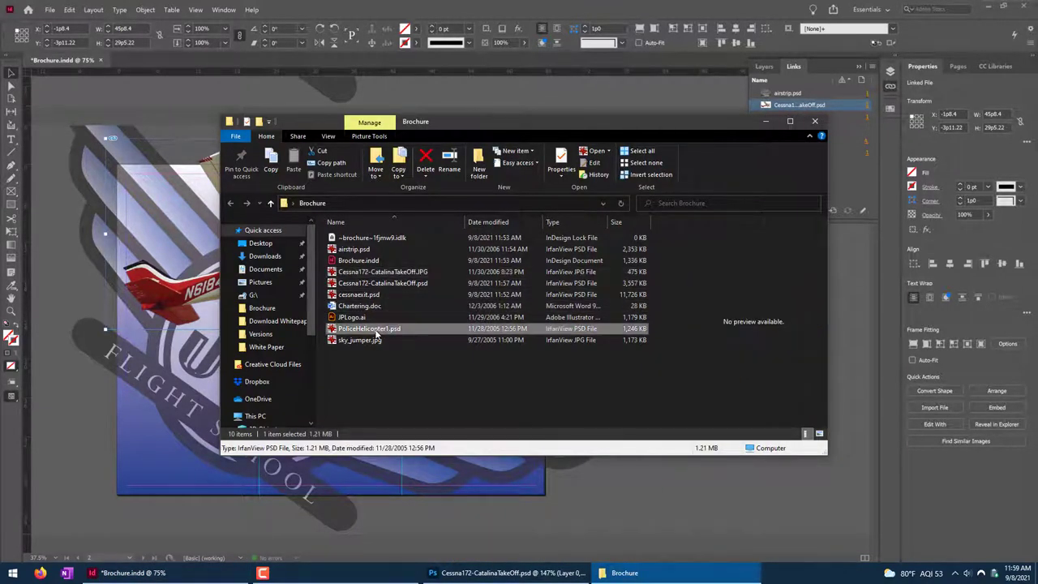
left_click(470, 573)
left_click_drag(471, 573, 519, 41)
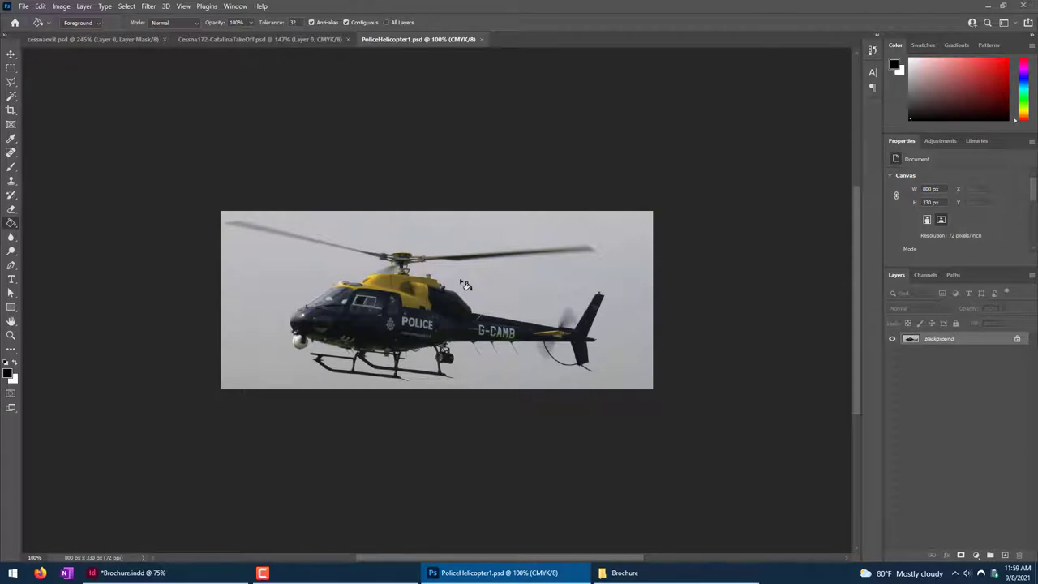
Try the Auto Color correction on the helicopter photo and undo it.
key("shift+ctrl+b")
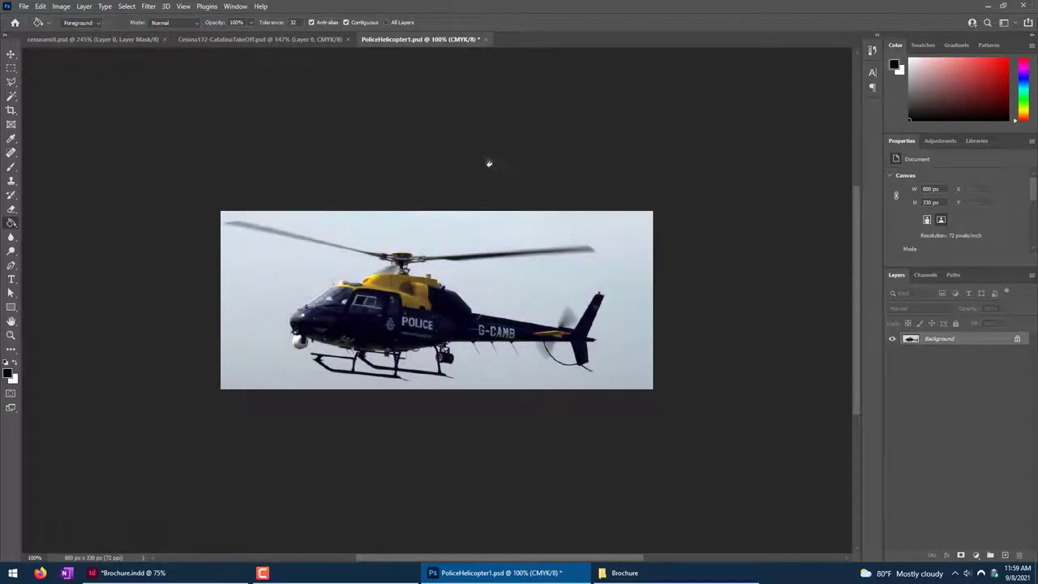
key("ctrl+z")
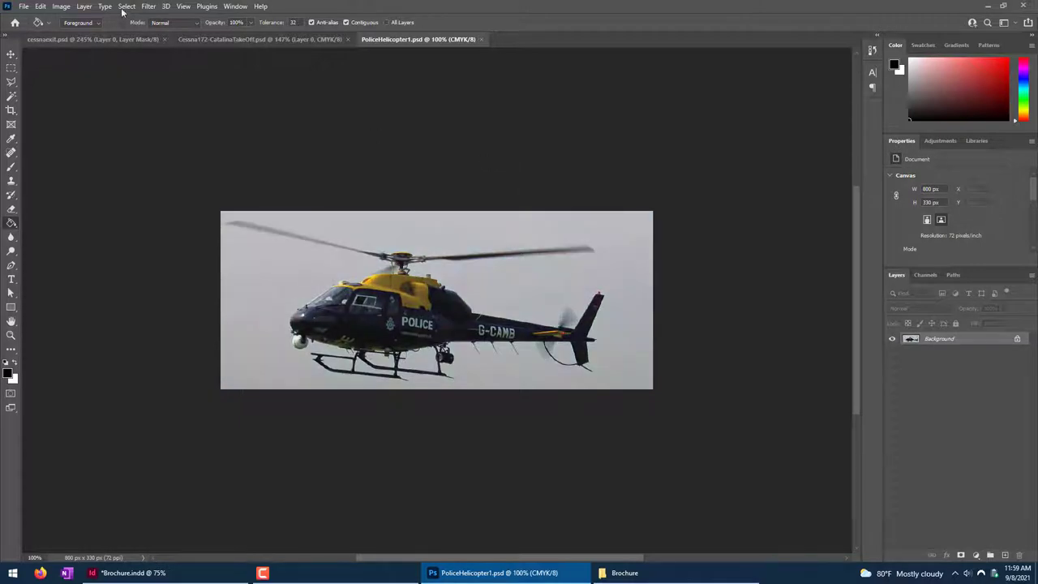
Correct the helicopter photo with Levels, trying input values 42, 1.46 and 222 before applying the automatic correction.
left_click(62, 7)
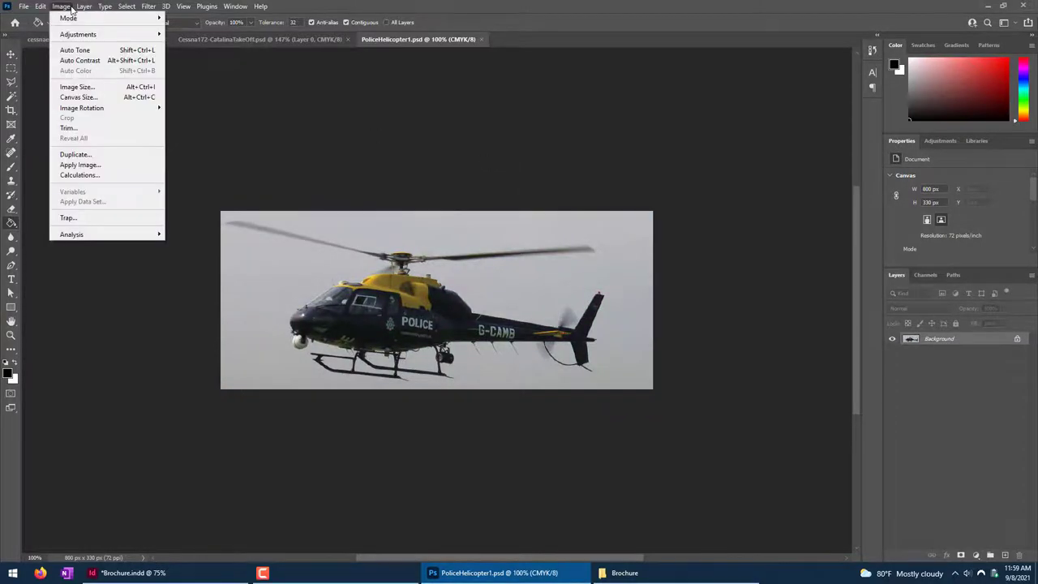
mouse_move(70, 36)
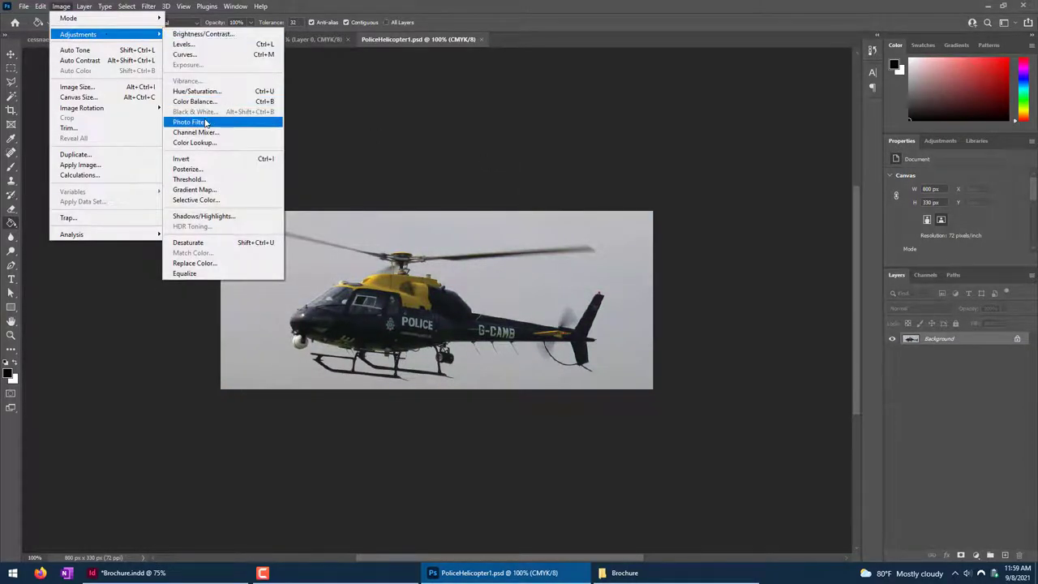
key("Escape")
key("Escape")
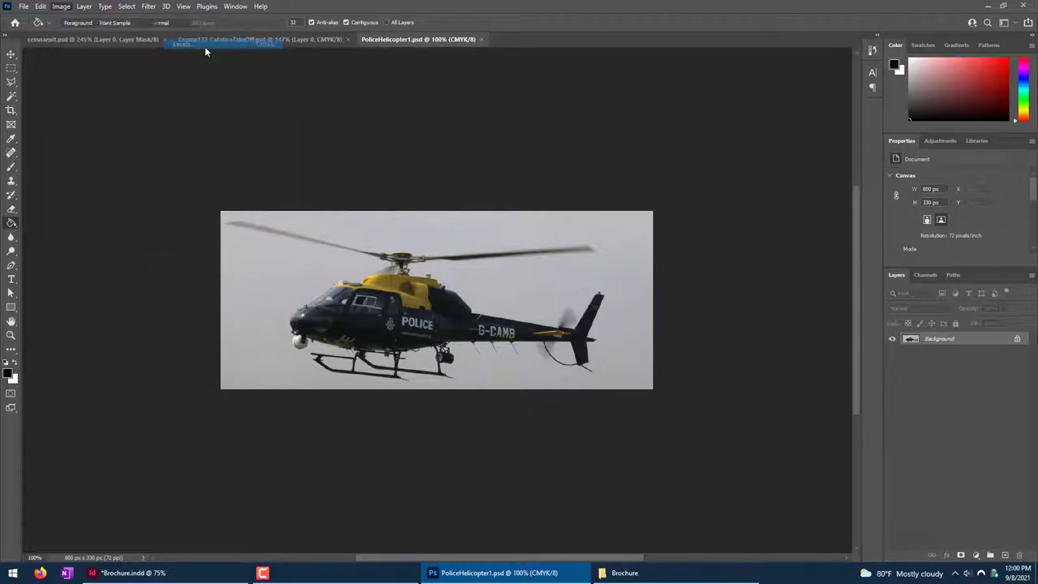
key("i")
key("ctrl+l")
left_click_drag(565, 121, 693, 90)
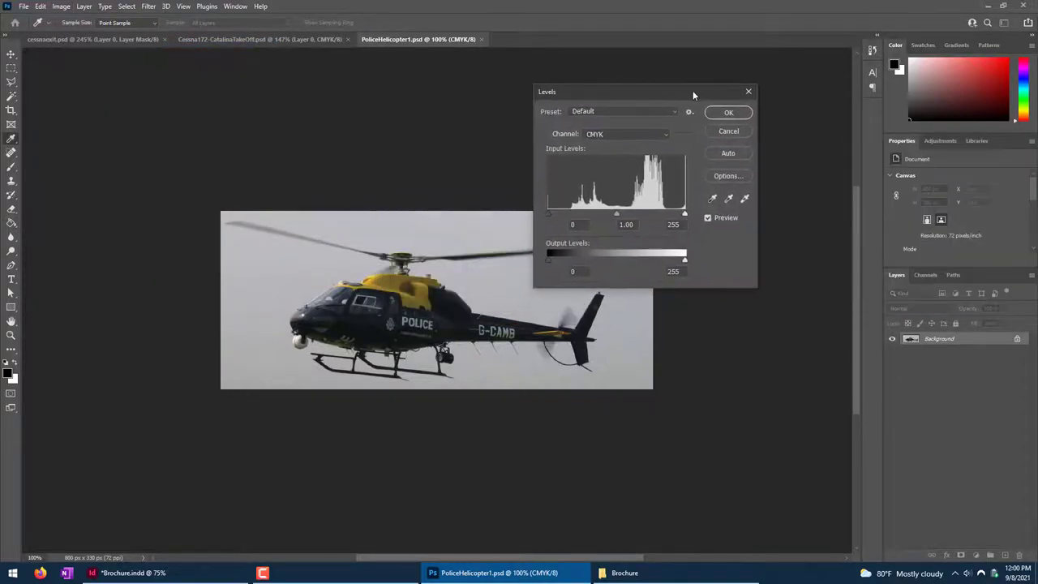
left_click_drag(549, 214, 571, 213)
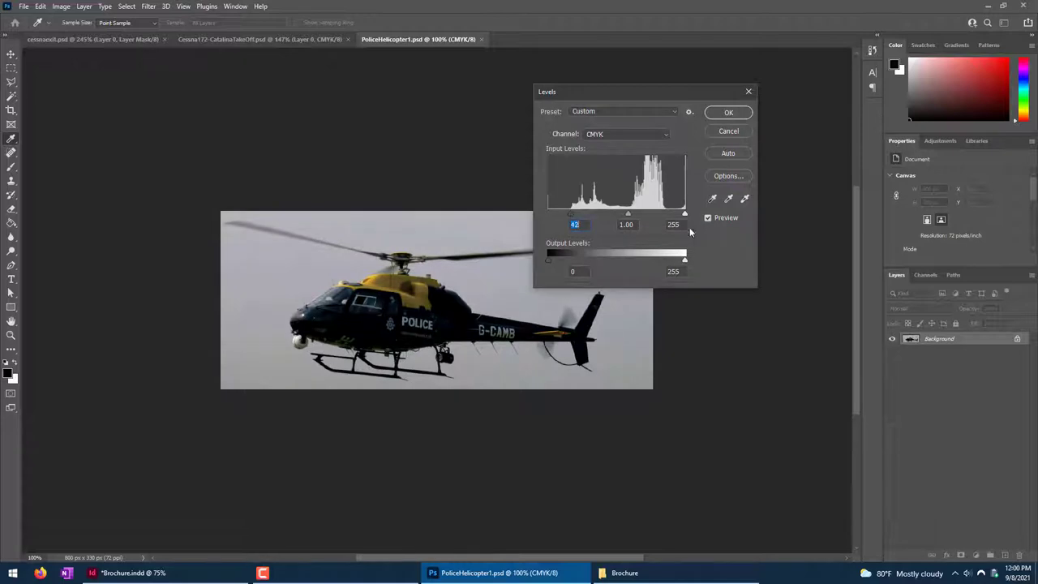
left_click_drag(686, 214, 605, 217)
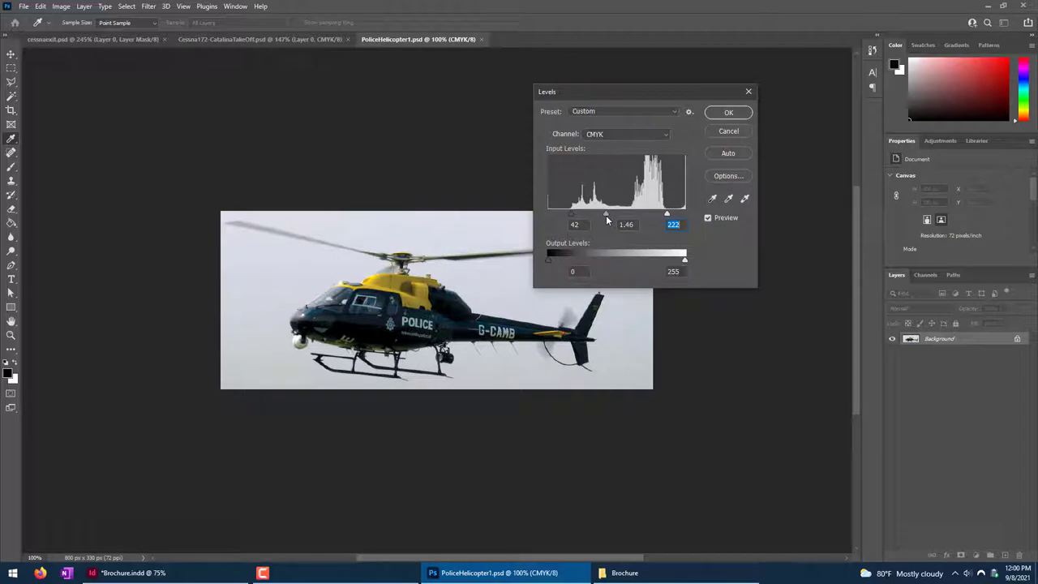
left_click(606, 215)
left_click(734, 153)
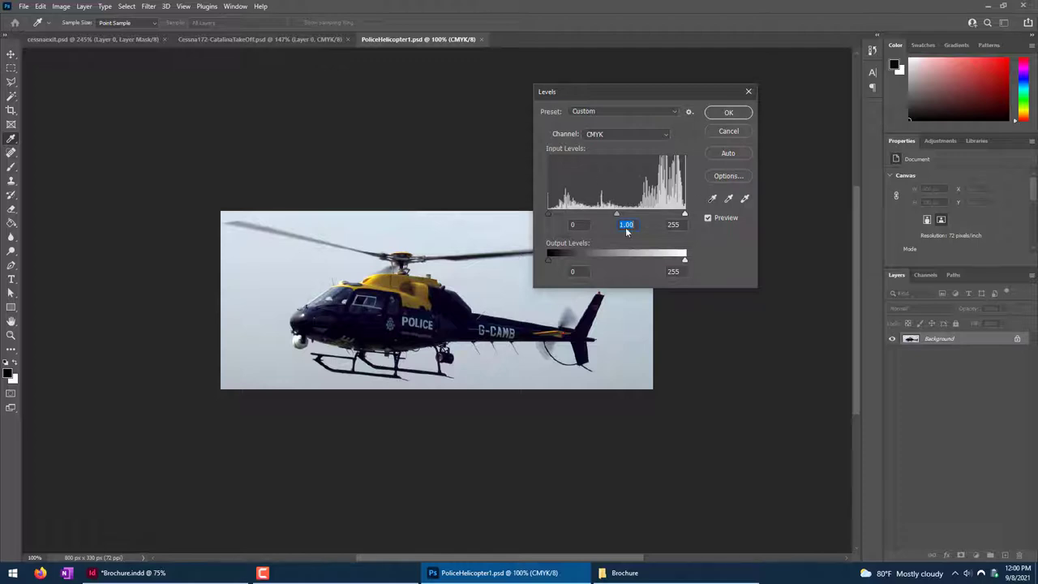
left_click(739, 113)
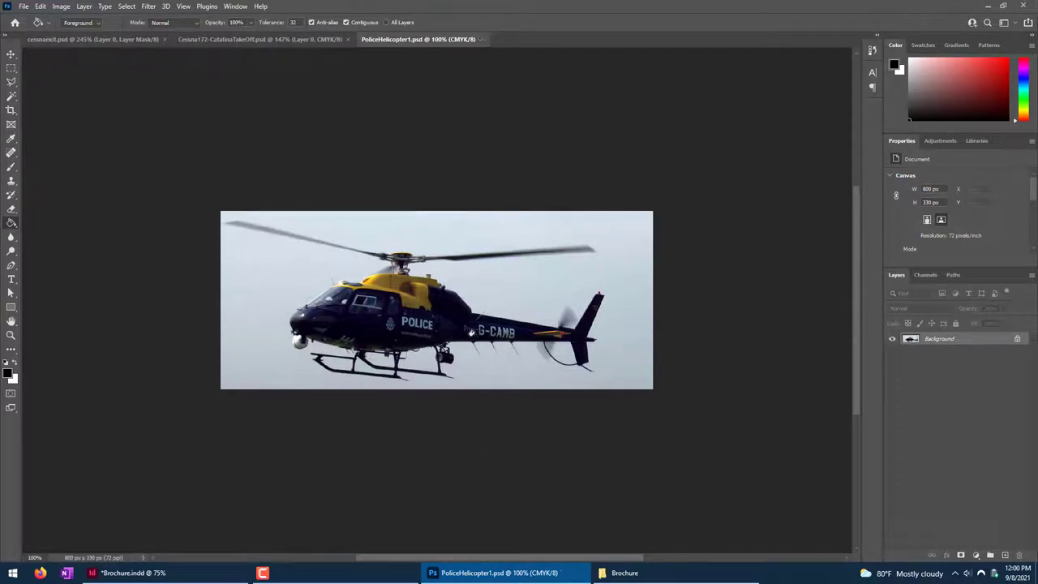
Switch to Brochure.indd in InDesign, deselect the airplane and import PoliceHelicopter1.psd for placing.
left_click(988, 6)
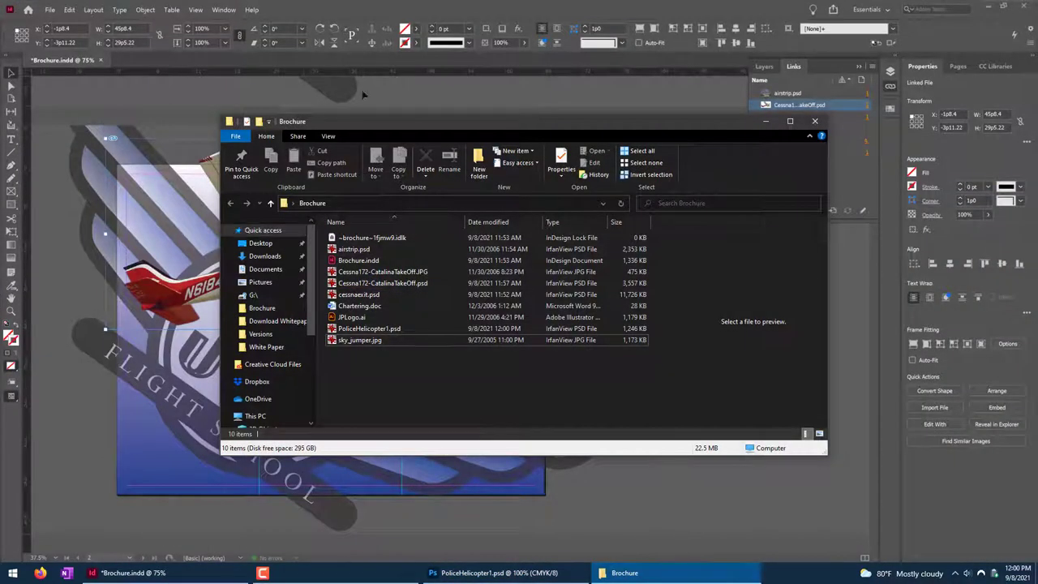
left_click(558, 10)
left_click(49, 10)
left_click(49, 9)
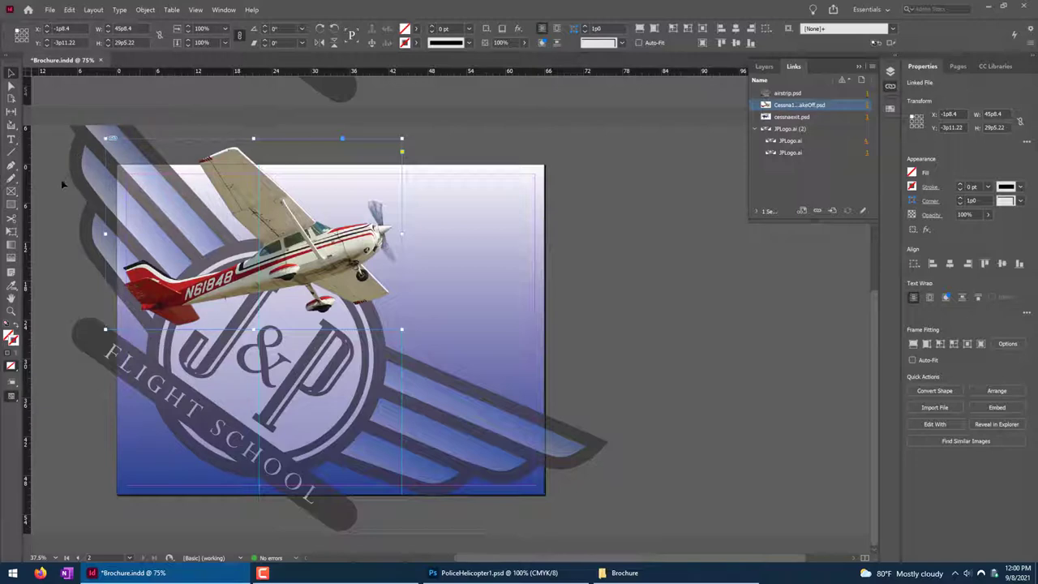
left_click(634, 309)
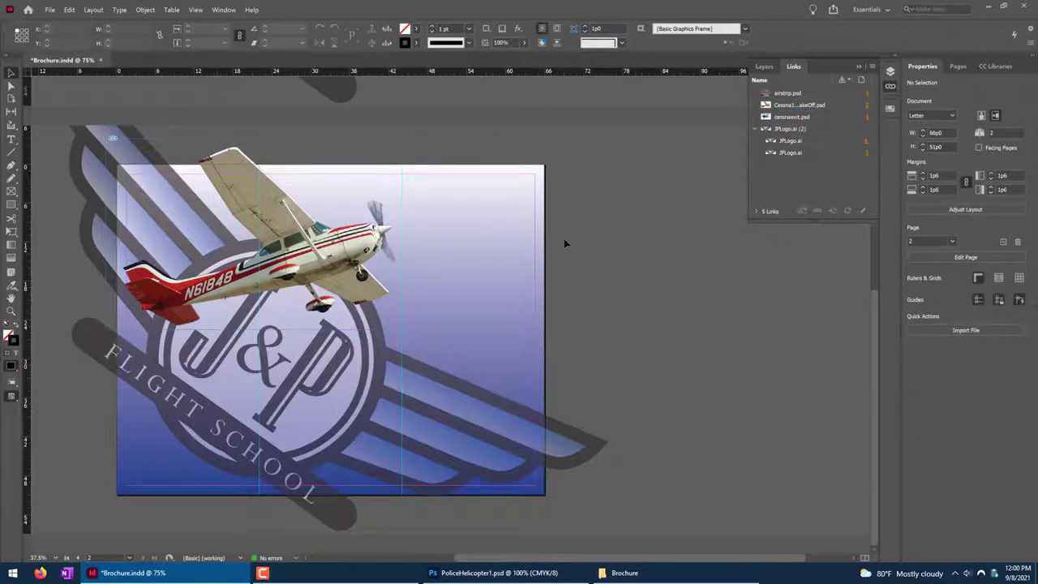
left_click(49, 10)
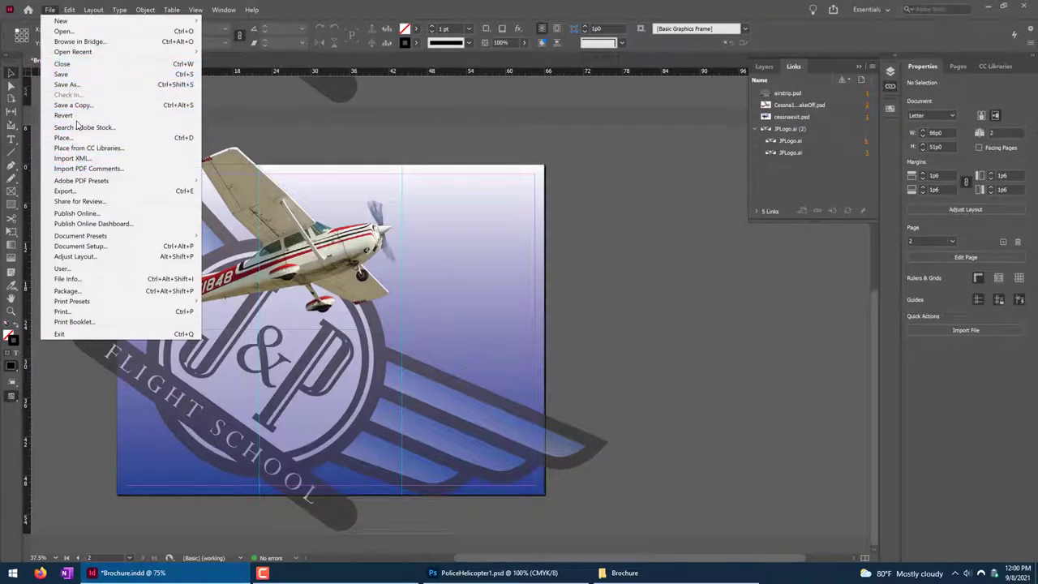
left_click(73, 138)
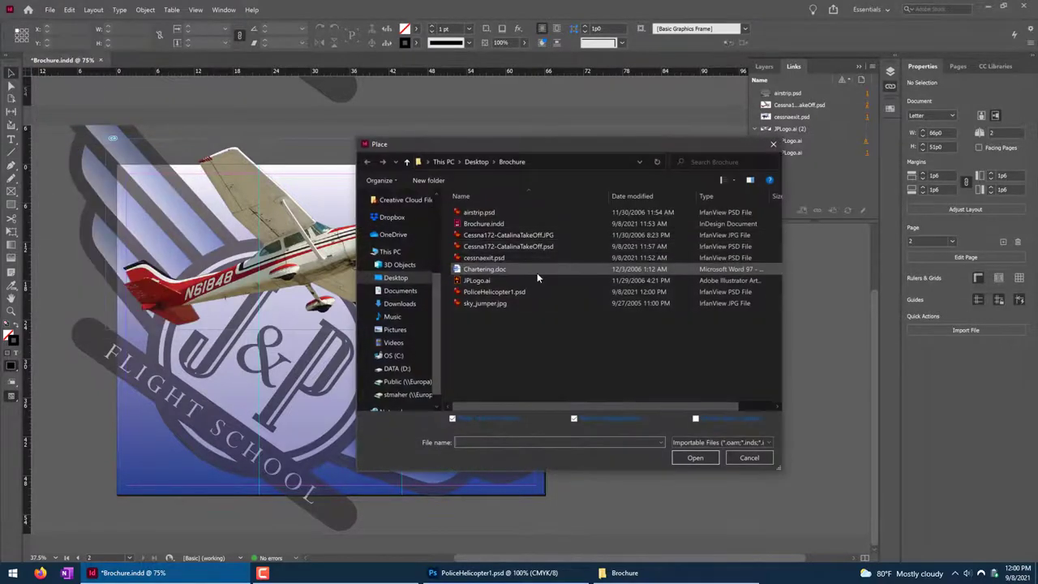
left_click(517, 292)
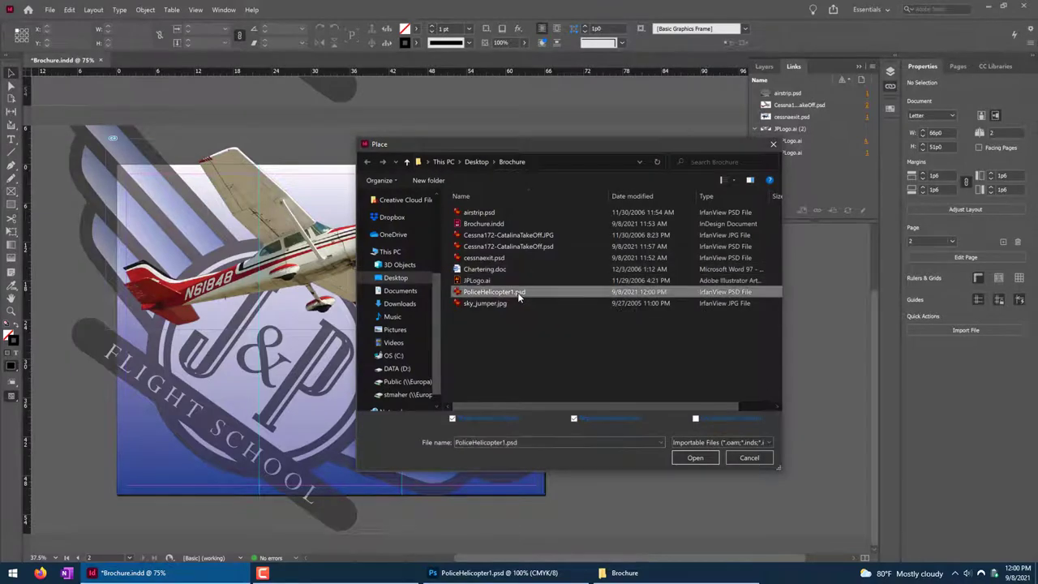
left_click(695, 458)
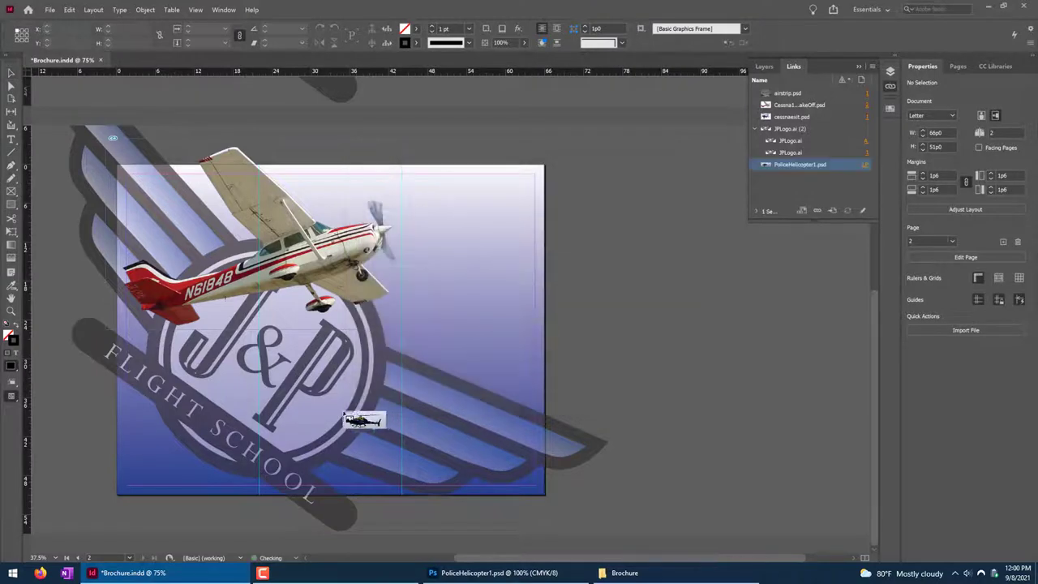
Place the helicopter image 42p6 wide across the lower part of page 2's last two panels at X 22p4.8, Y 31p11.625.
left_click(590, 392)
left_click_drag(261, 358, 513, 465)
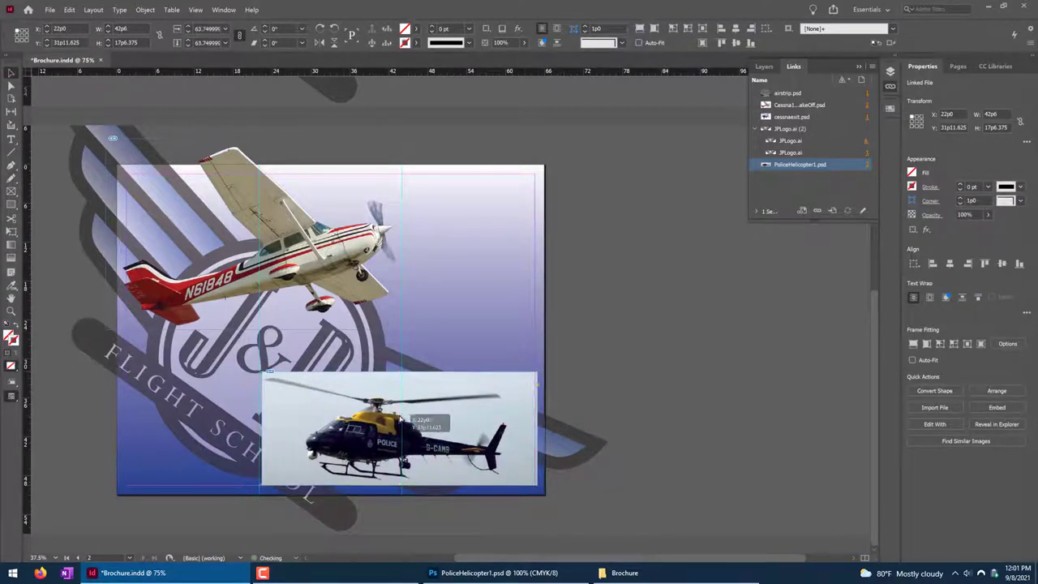
left_click_drag(503, 399, 500, 397)
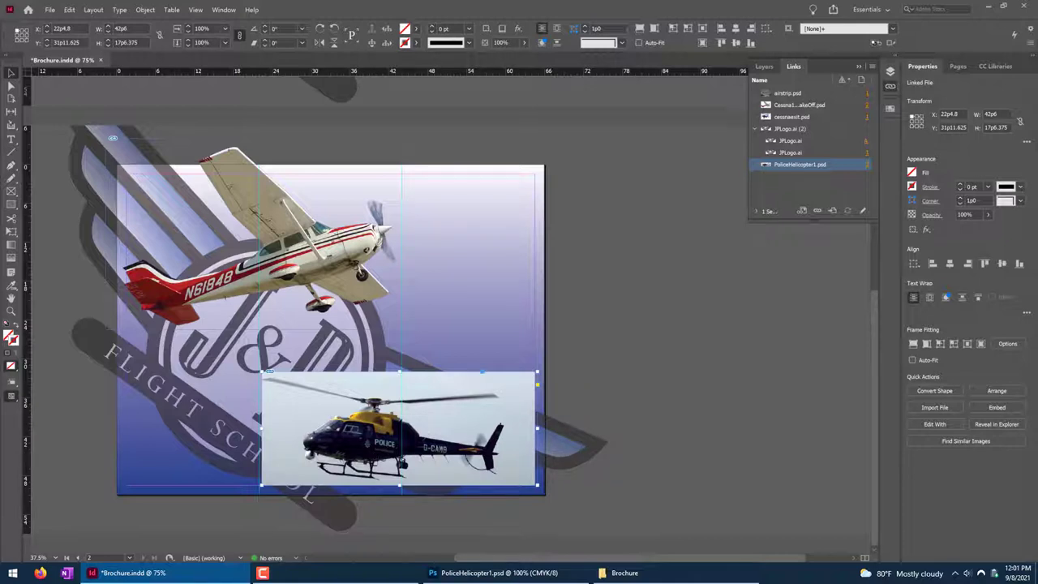
Apply a drop shadow to the helicopter frame with Multiply blending, 75% opacity, 0p7 offsets and 0p5 size.
left_click(145, 9)
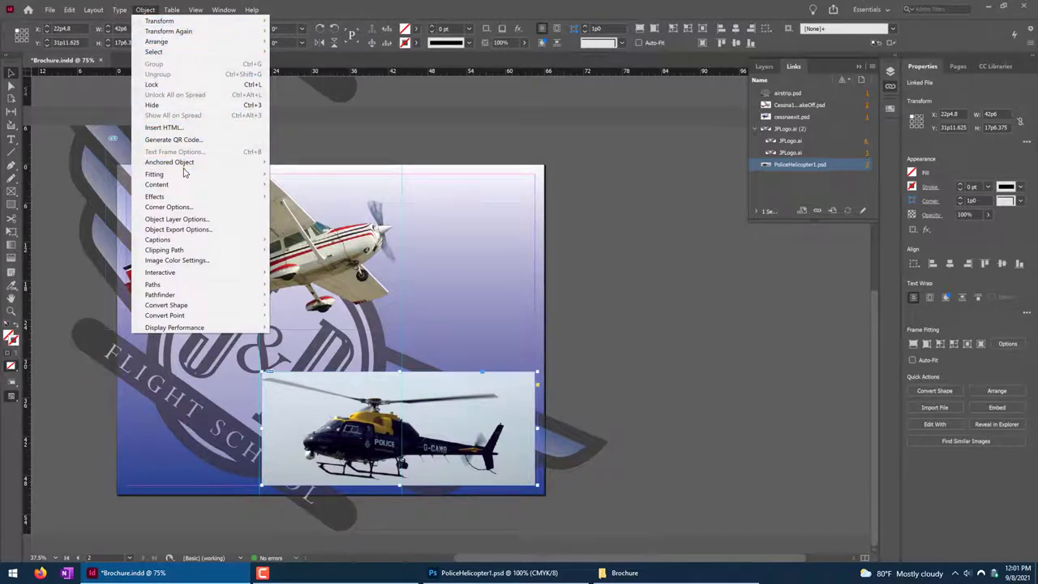
mouse_move(151, 24)
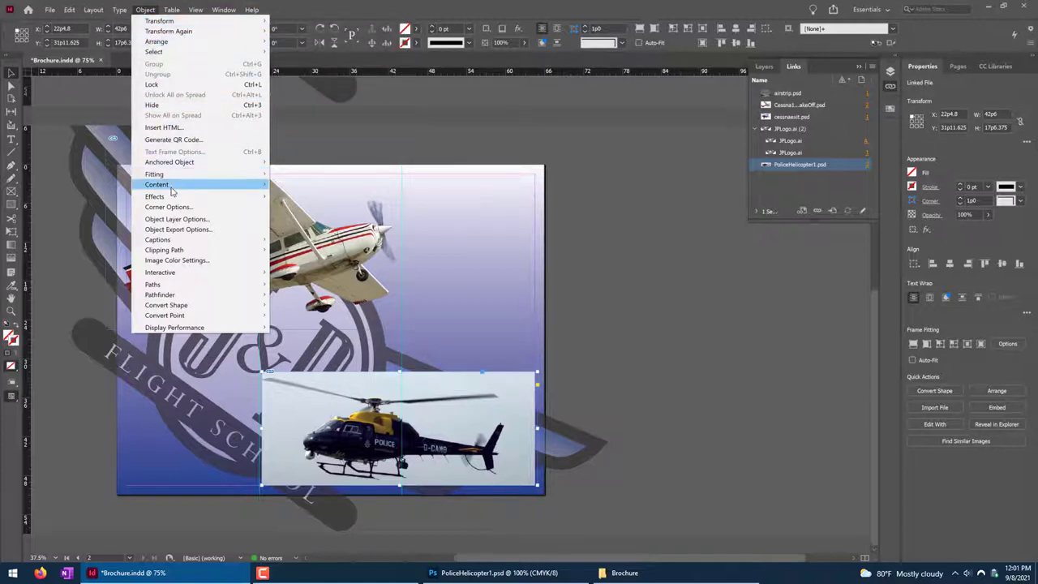
mouse_move(172, 197)
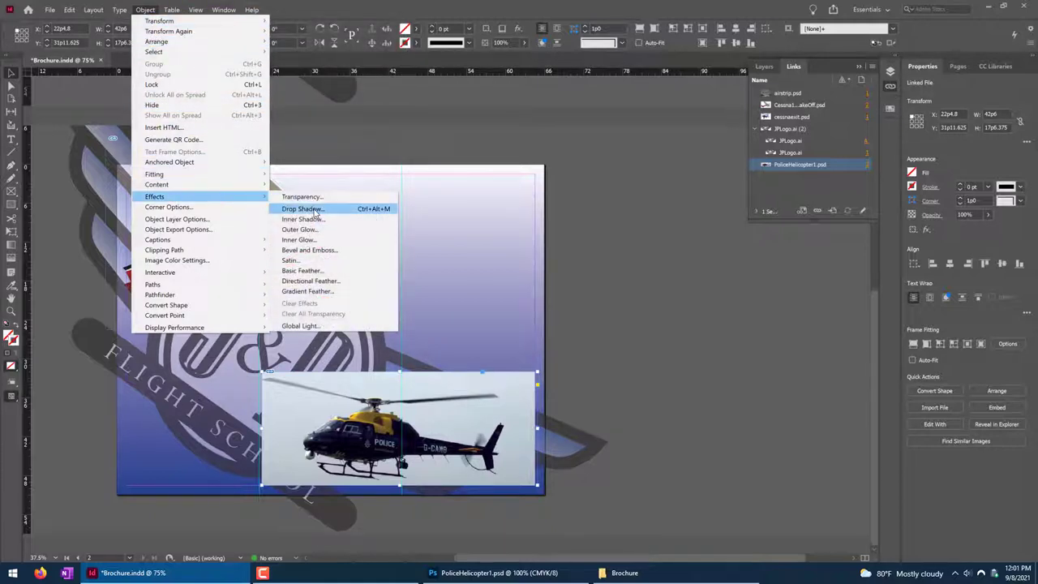
left_click(316, 212)
left_click_drag(739, 100, 587, 99)
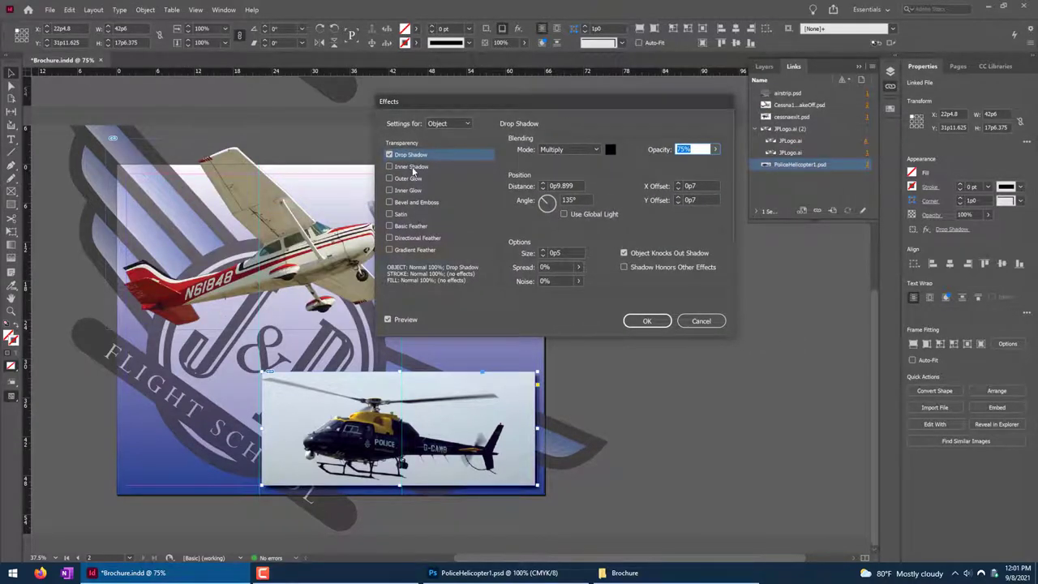
left_click(405, 322)
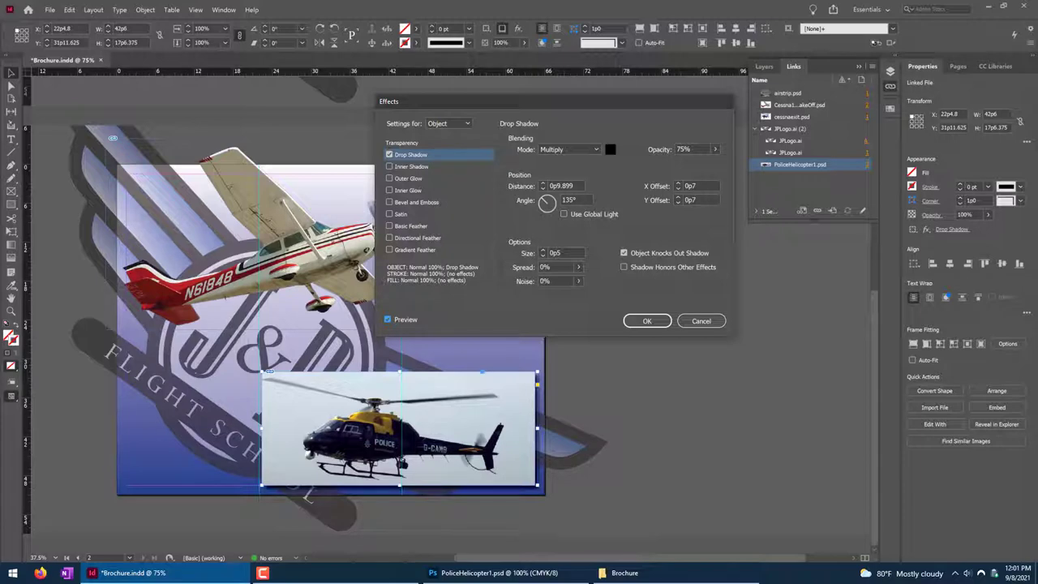
left_click(642, 324)
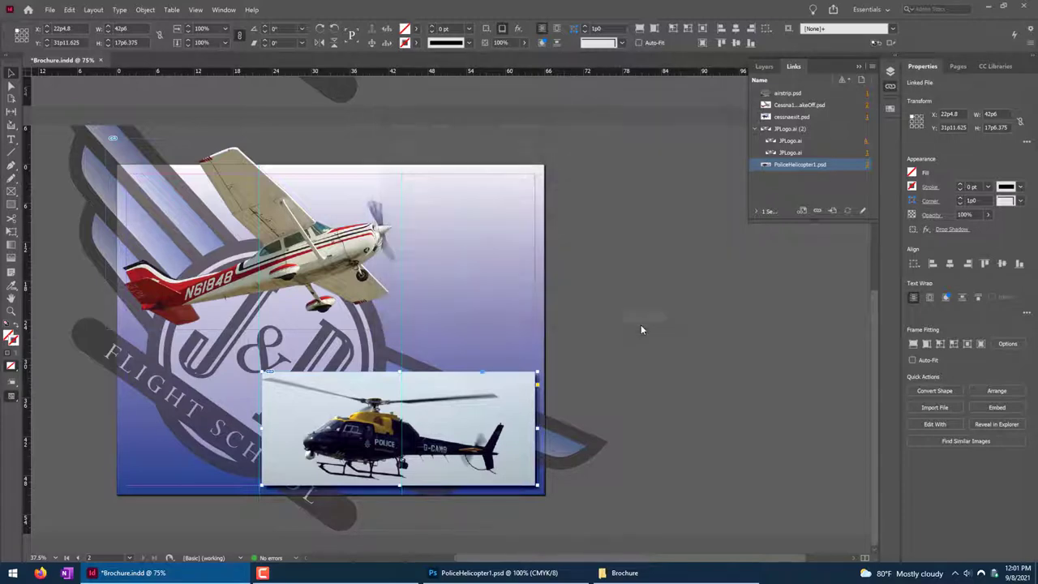
Create a new object style from the helicopter's drop shadow and apply Object Style 1 to the airplane image.
left_click(224, 10)
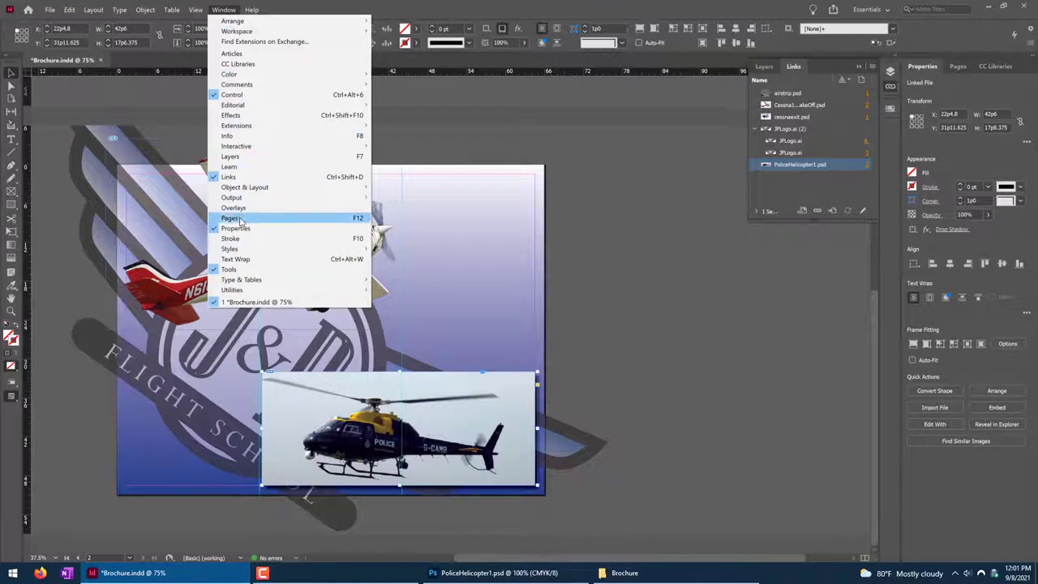
mouse_move(243, 250)
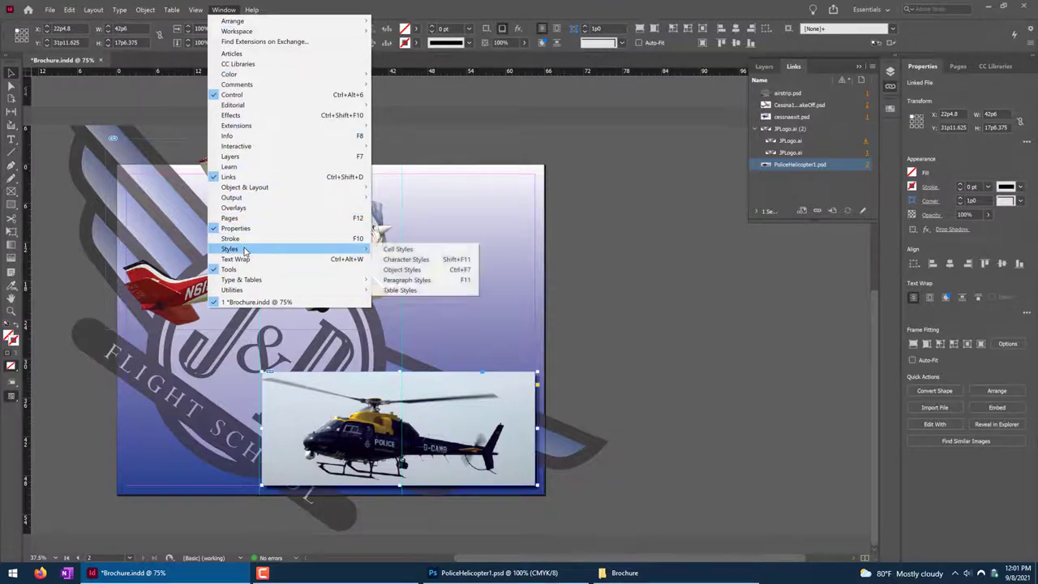
left_click(412, 271)
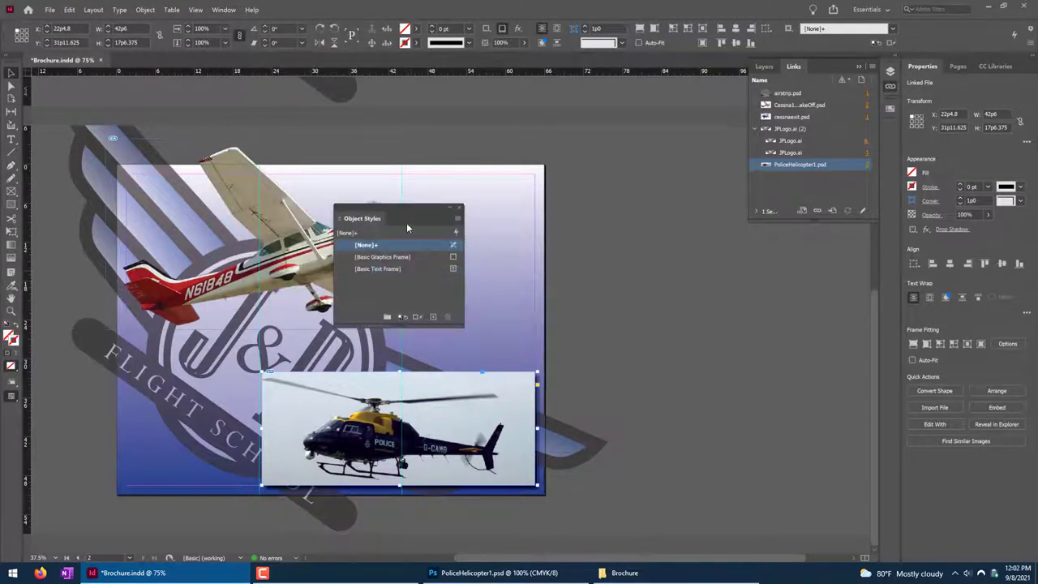
left_click_drag(408, 207, 646, 164)
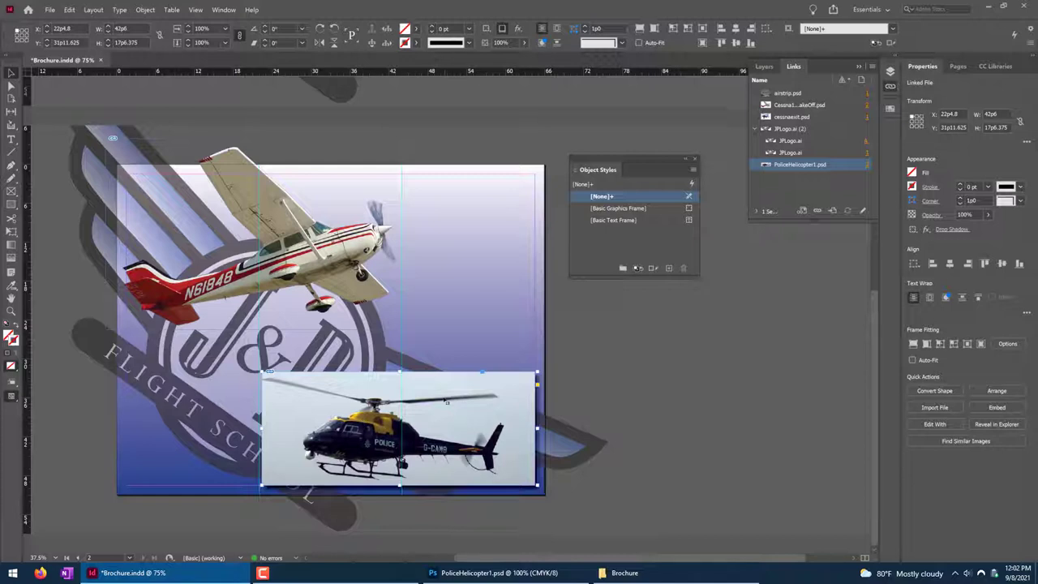
left_click(668, 268)
left_click(238, 242)
left_click(648, 232)
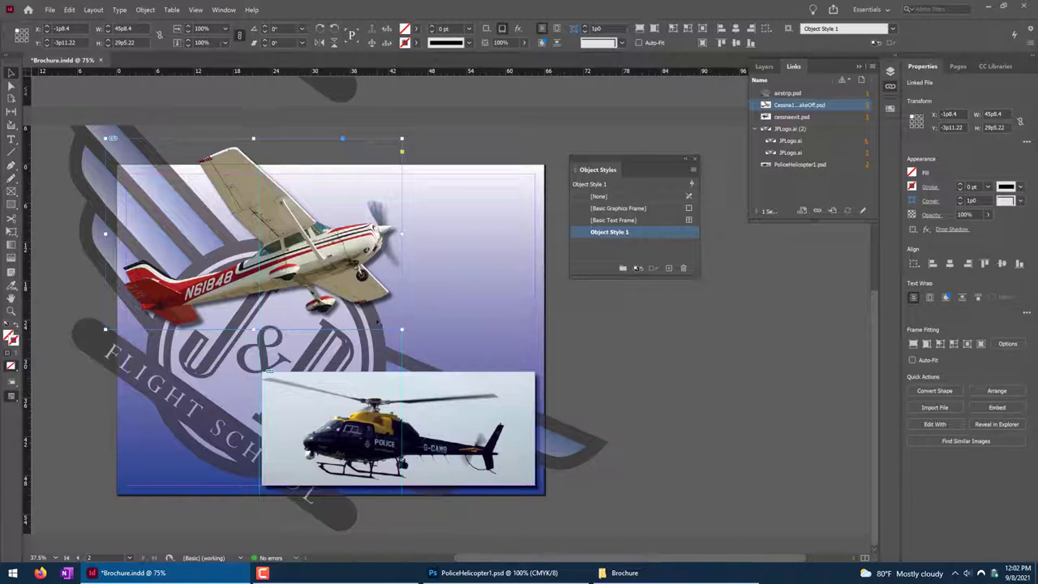
Scale the helicopter image down proportionally from its upper-left corner to about 31p0 wide and 12p9.6 high.
left_click(336, 419)
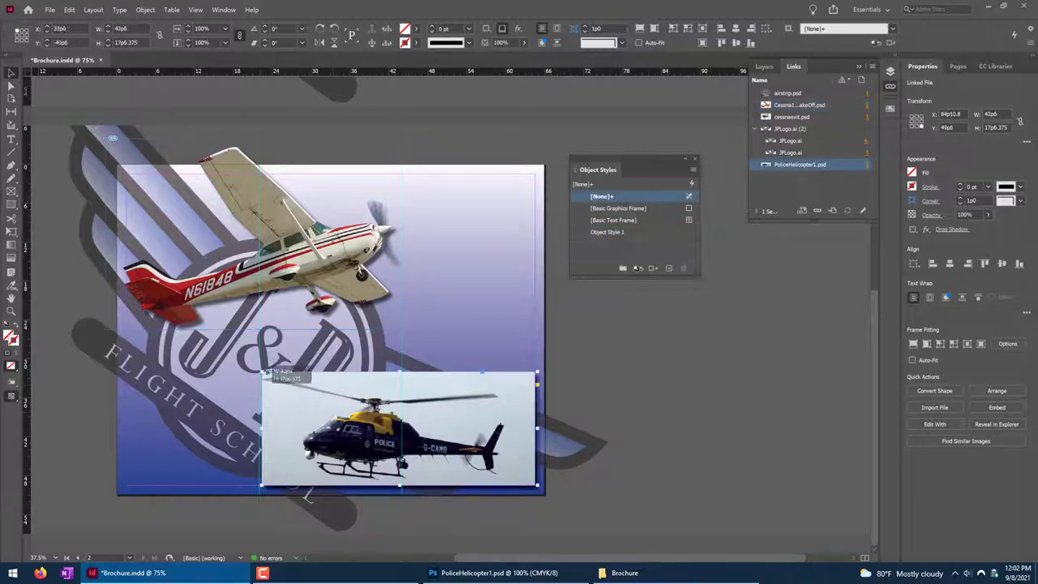
left_click_drag(262, 372, 336, 402)
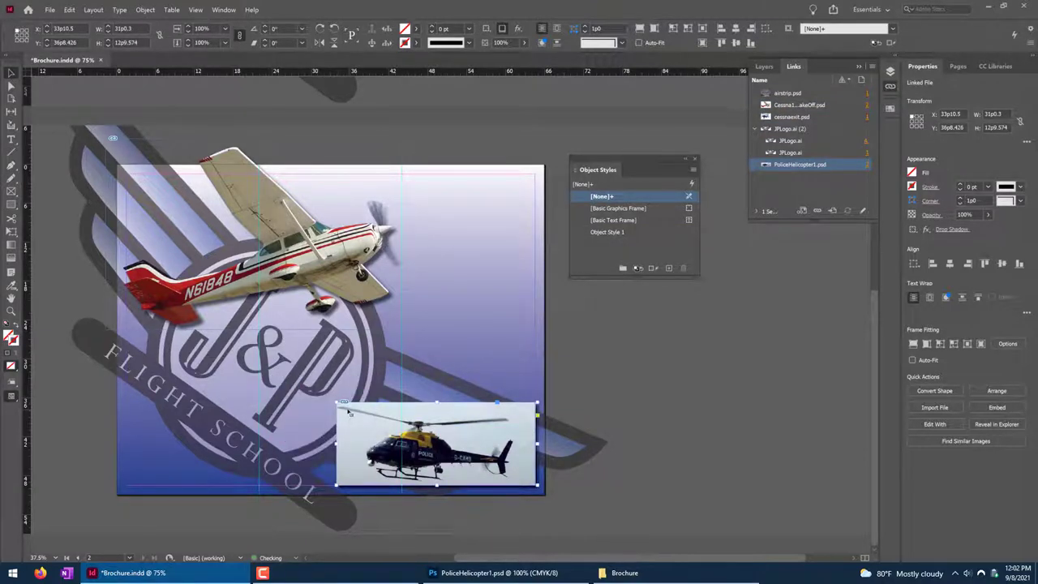
With nothing selected, set [Basic Graphics Frame] as the default object style, and reselect the helicopter on page 2.
left_click(659, 420)
left_click(622, 207)
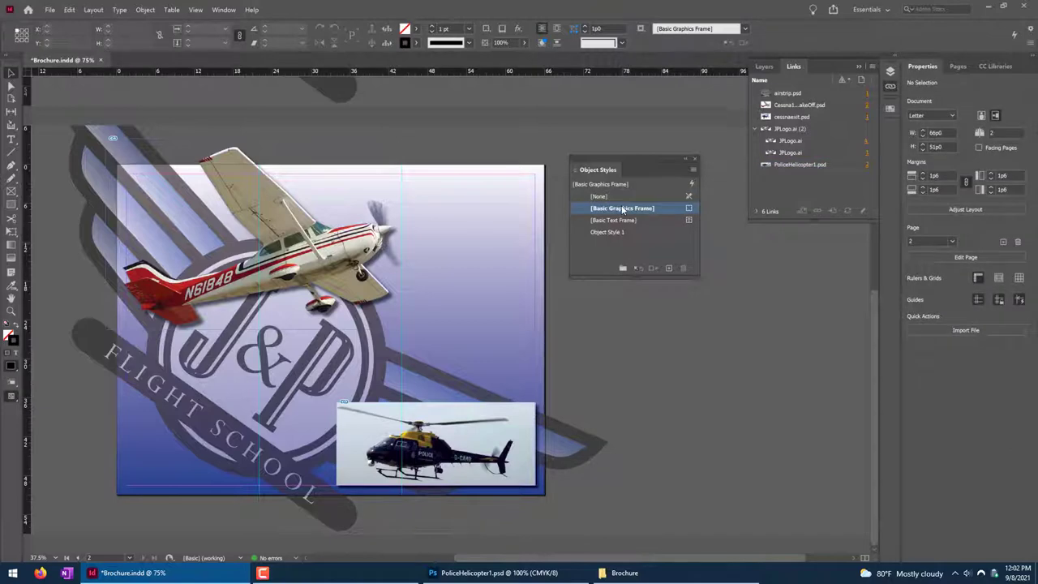
left_click(488, 442)
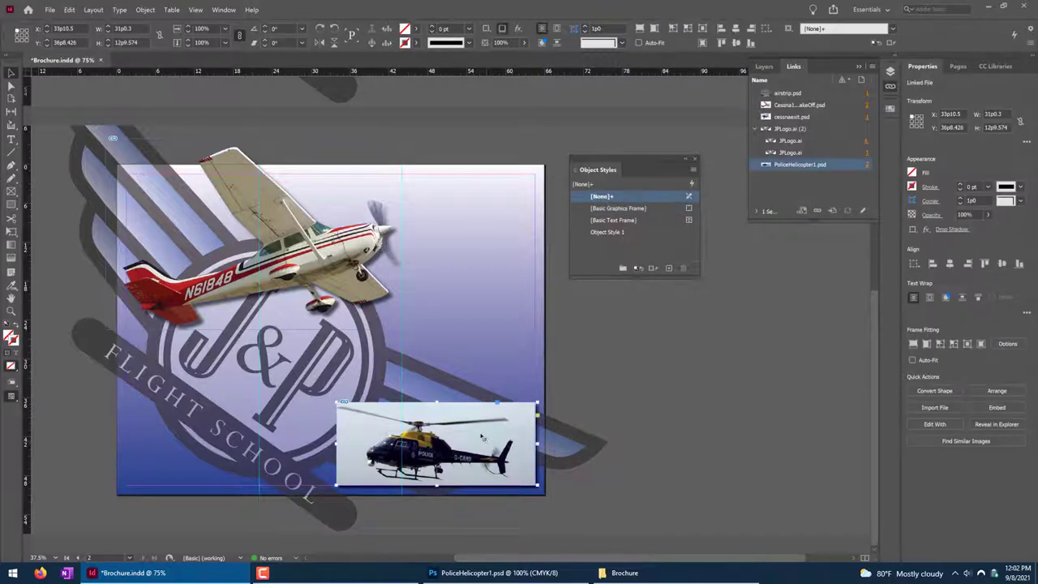
Apply Object Style 1 to the skydiver image on page 1 so it gets the shared drop shadow.
left_click(332, 282)
scroll(420, 328, "up", 5)
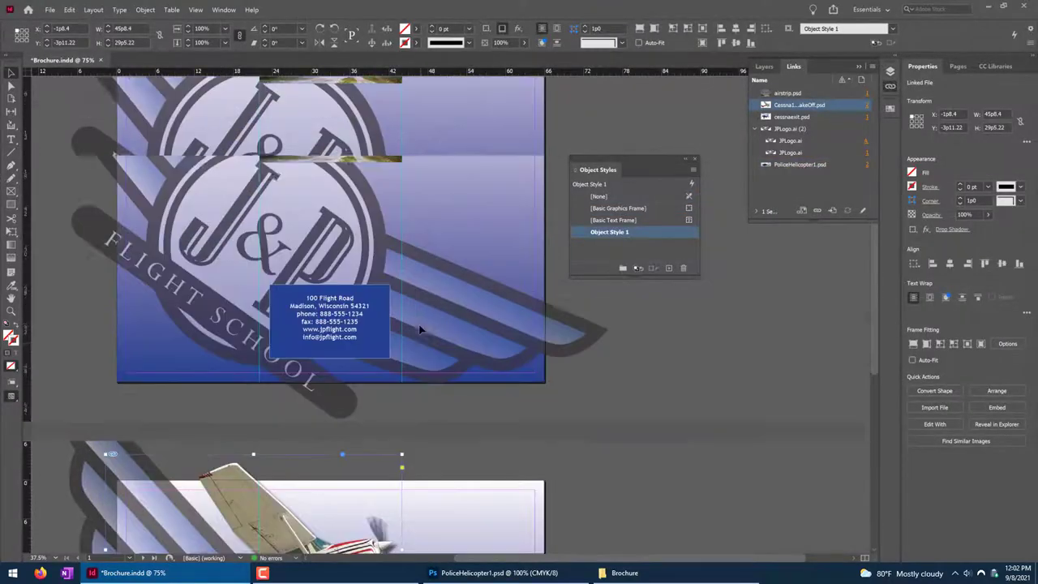
left_click(176, 164)
left_click(625, 233)
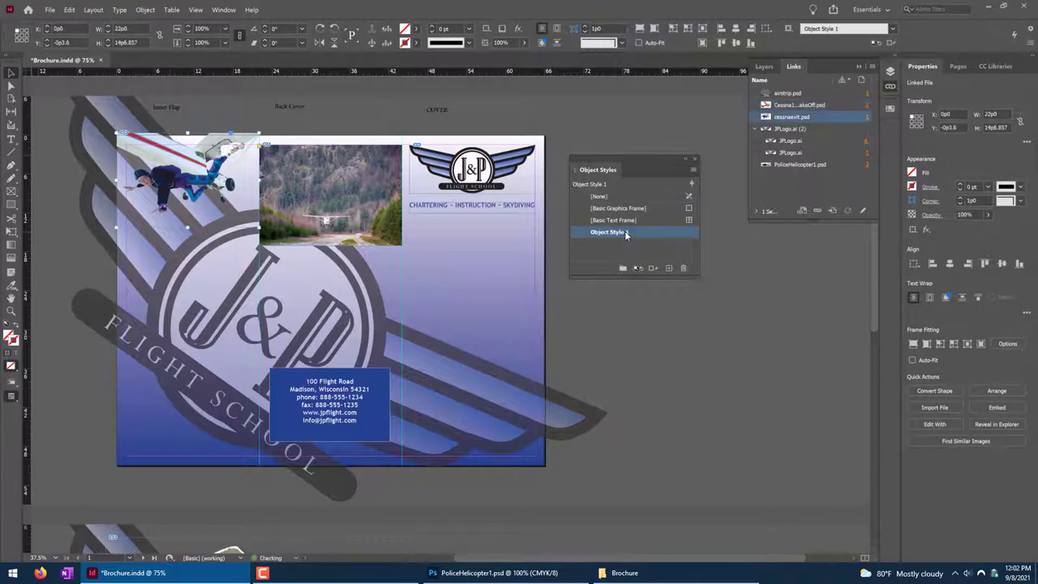
left_click(676, 396)
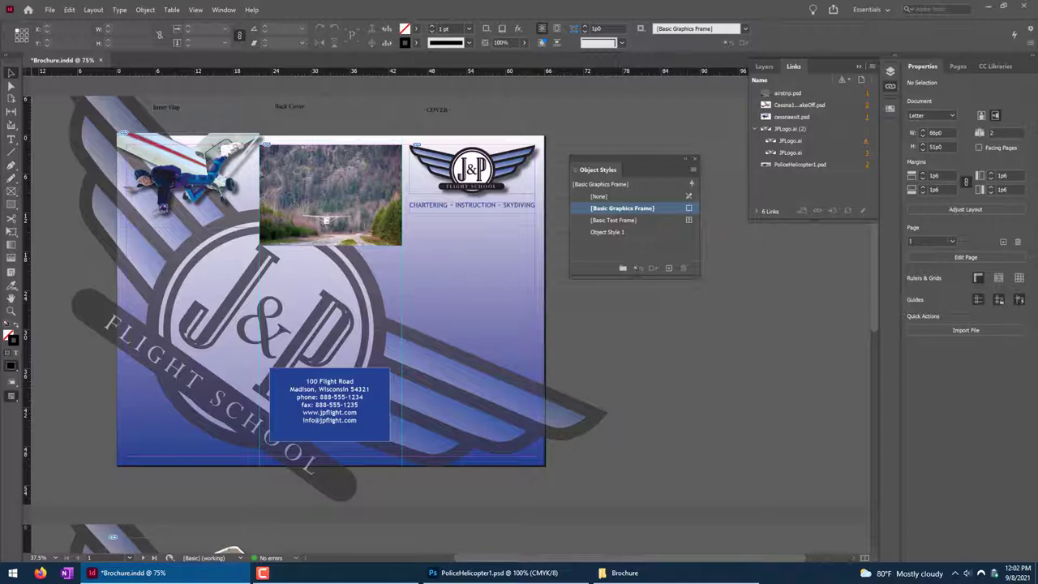
Start creating ruler guides on page 1 and set the number of guide columns to 3.
scroll(638, 458, "down", 5)
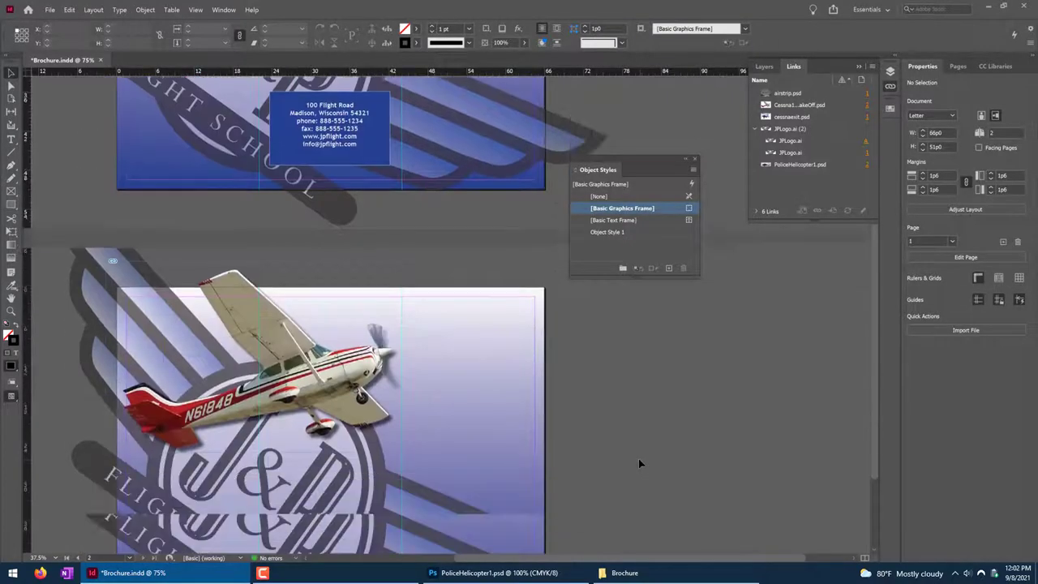
scroll(552, 270, "up", 5)
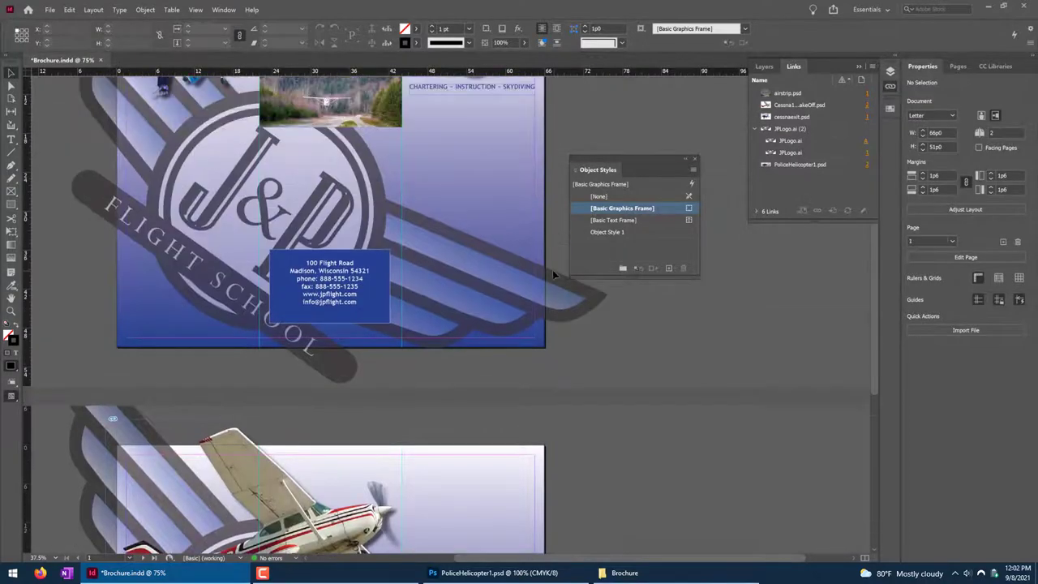
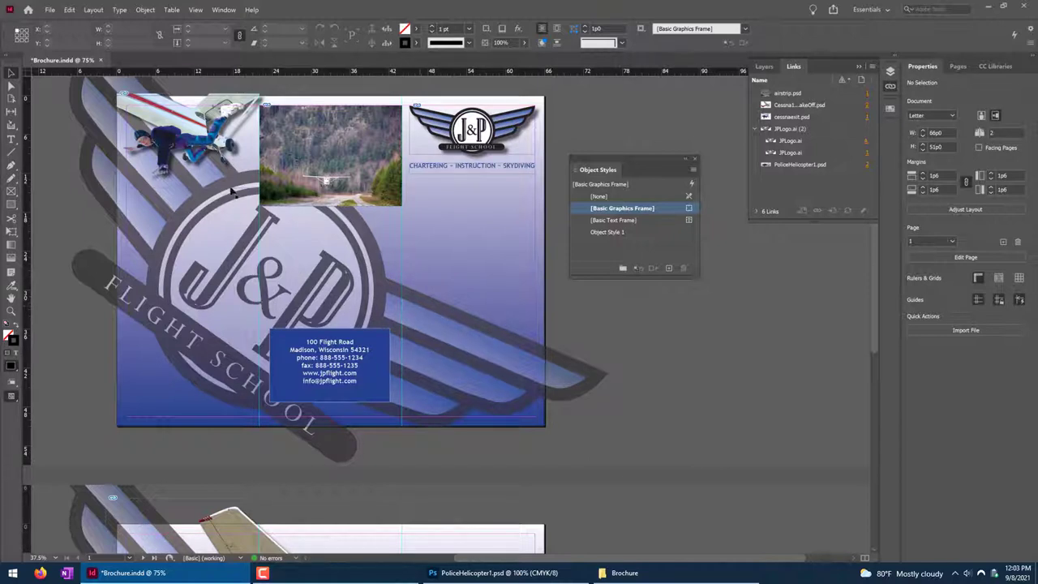
left_click(145, 10)
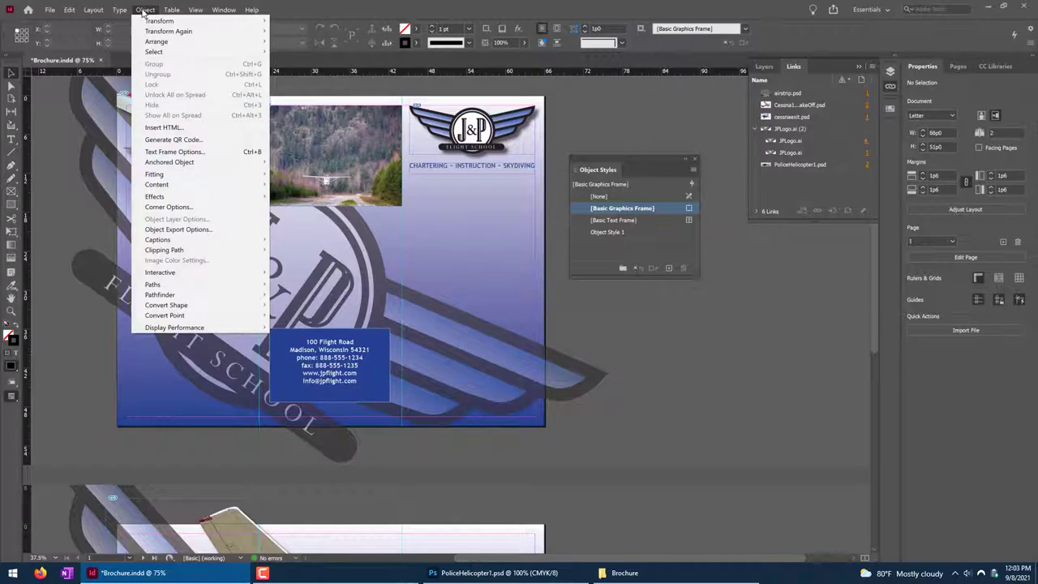
left_click(141, 11)
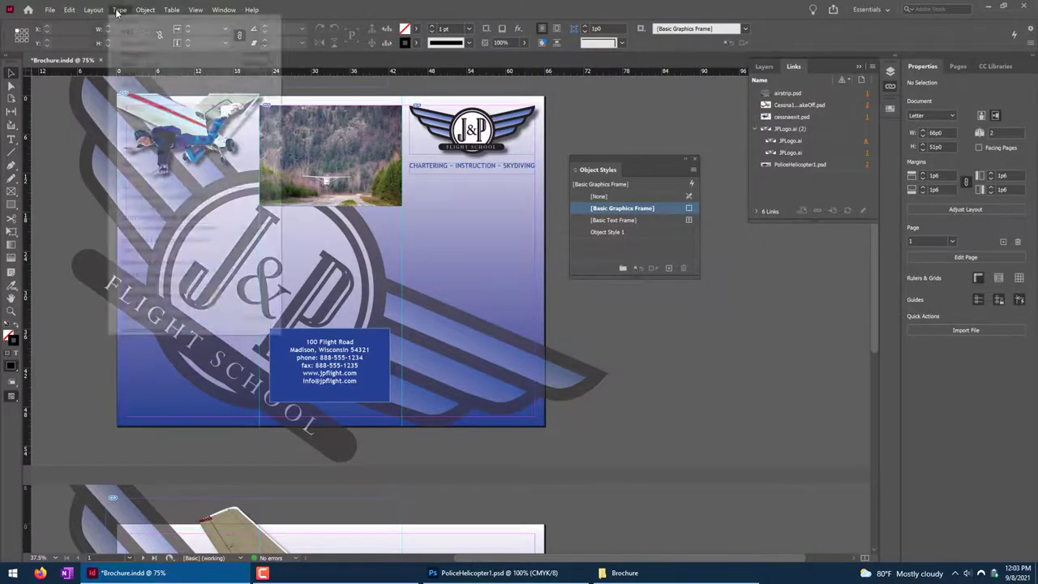
left_click(94, 10)
left_click(109, 53)
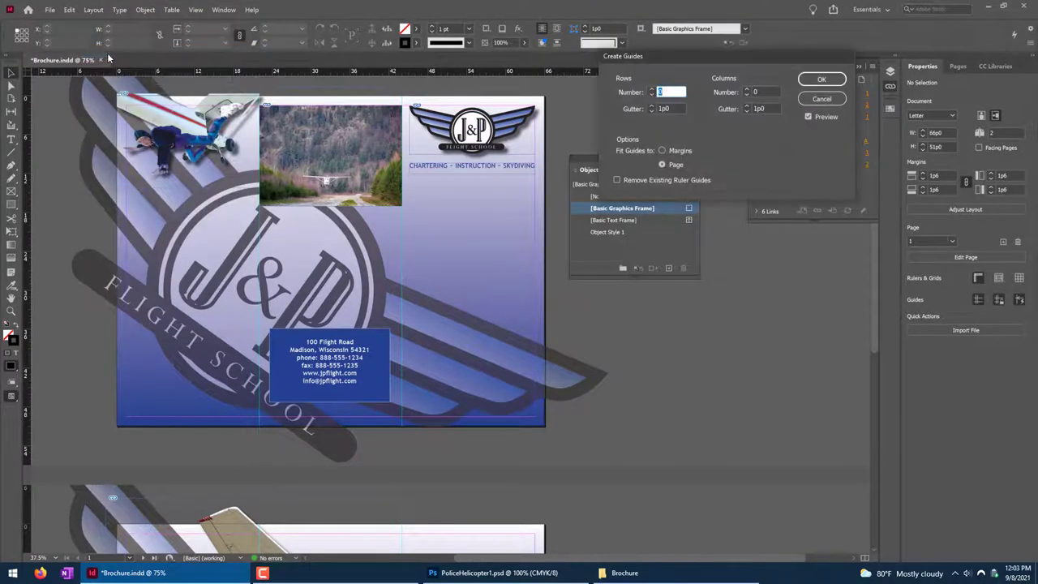
left_click_drag(756, 58, 680, 237)
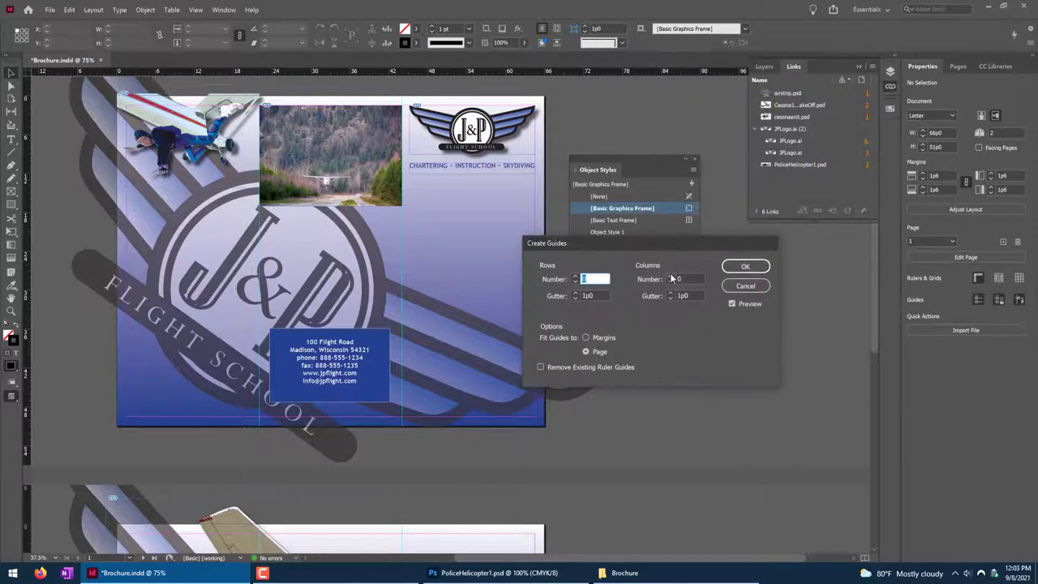
left_click(670, 276)
left_click(670, 276)
left_click(669, 276)
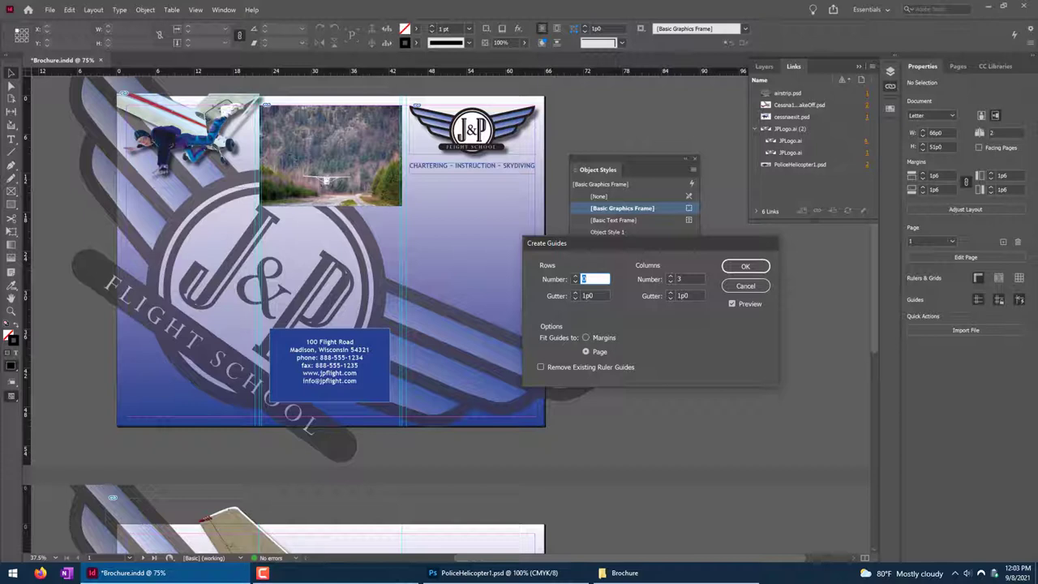
Set the guide columns' gutter to 1p6, fit the guides to the page and create them.
double_click(687, 296)
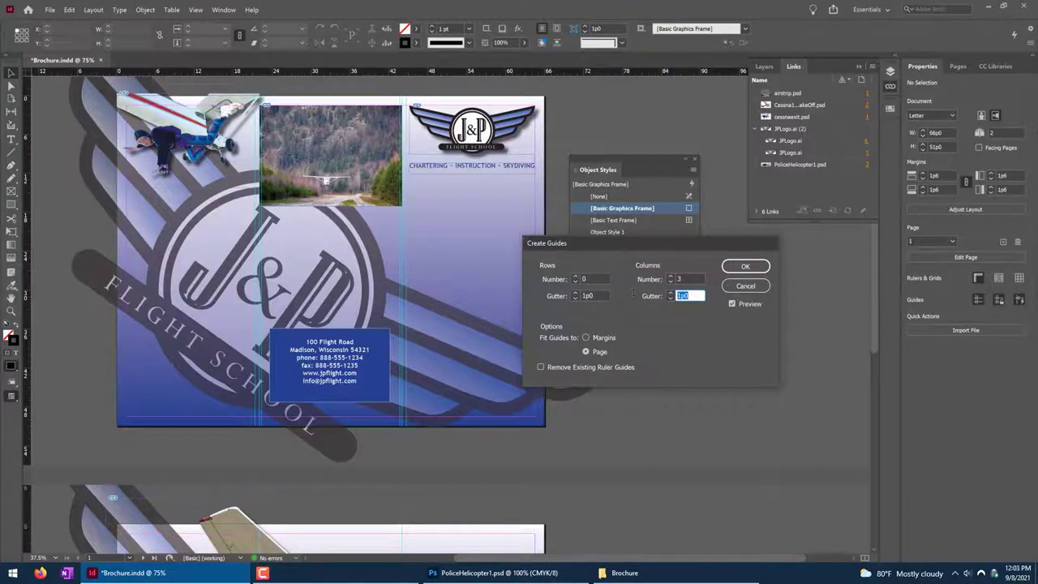
type("1p6")
key("Tab")
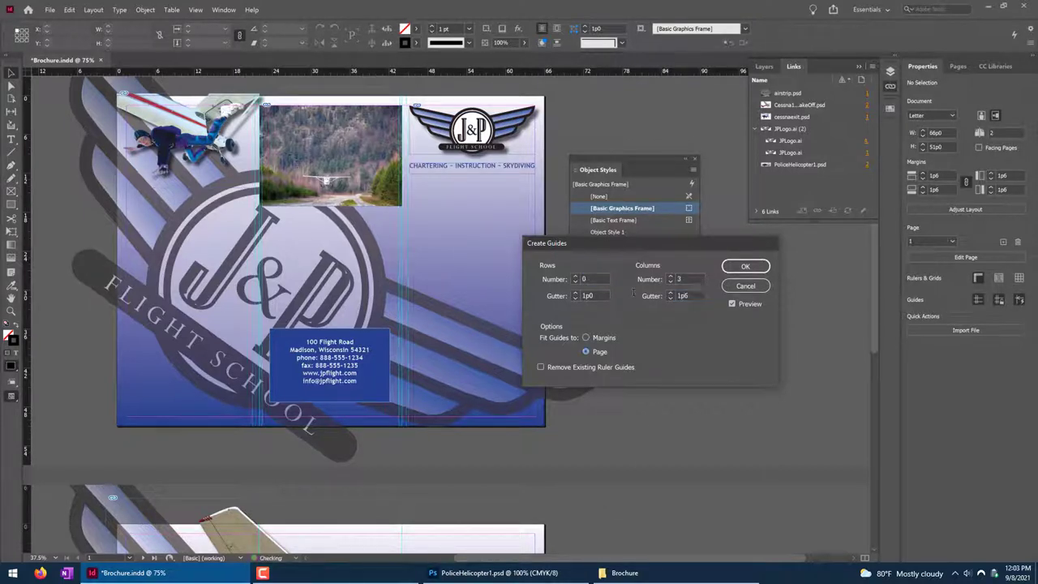
double_click(698, 278)
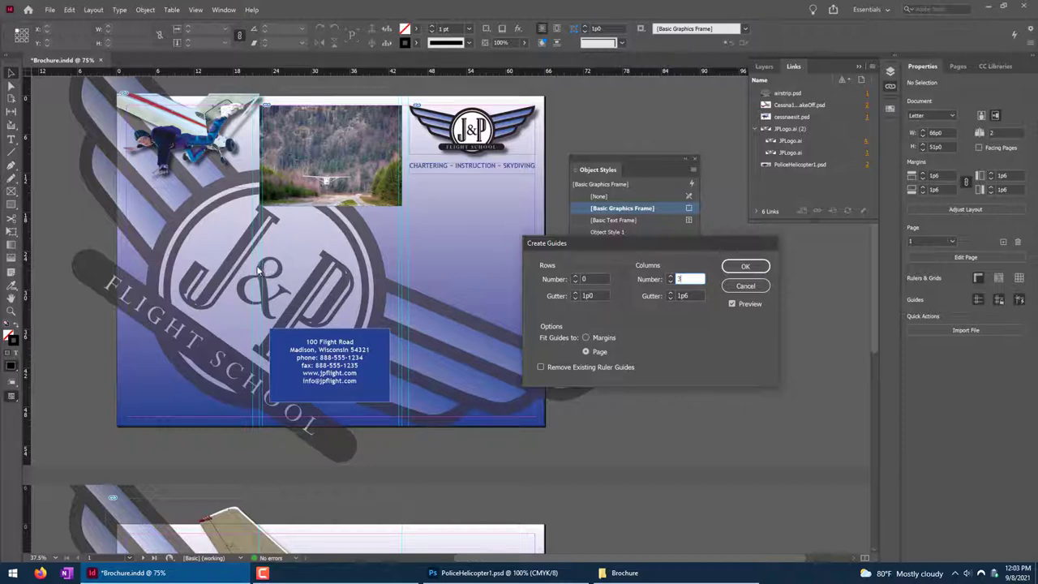
left_click(605, 338)
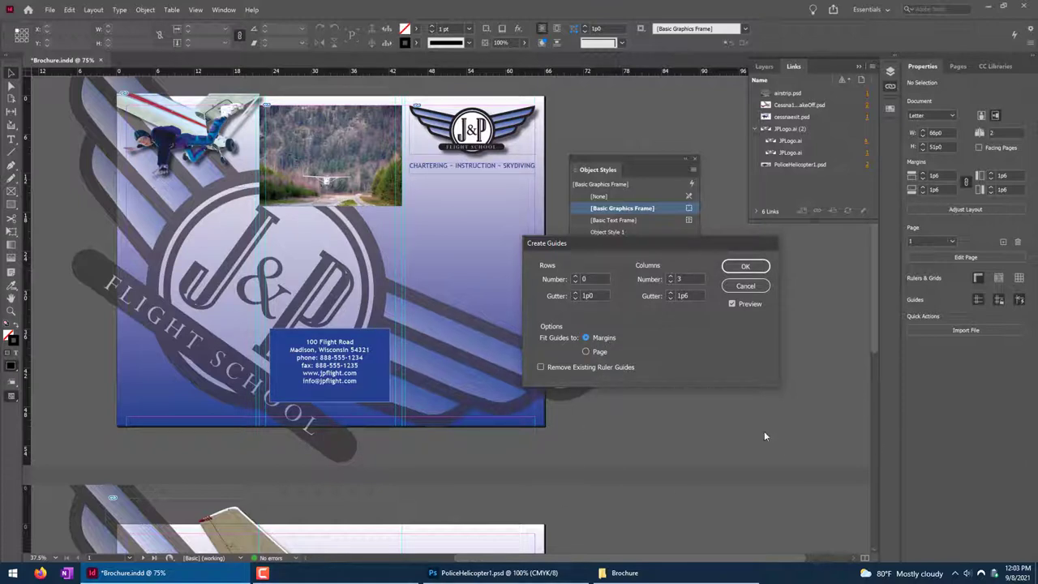
left_click(602, 354)
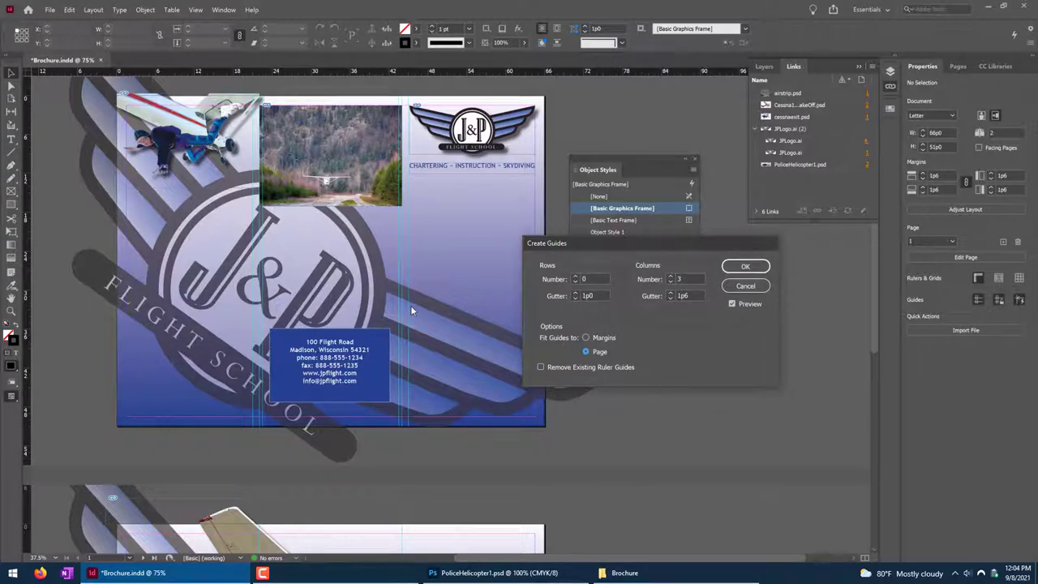
left_click(736, 274)
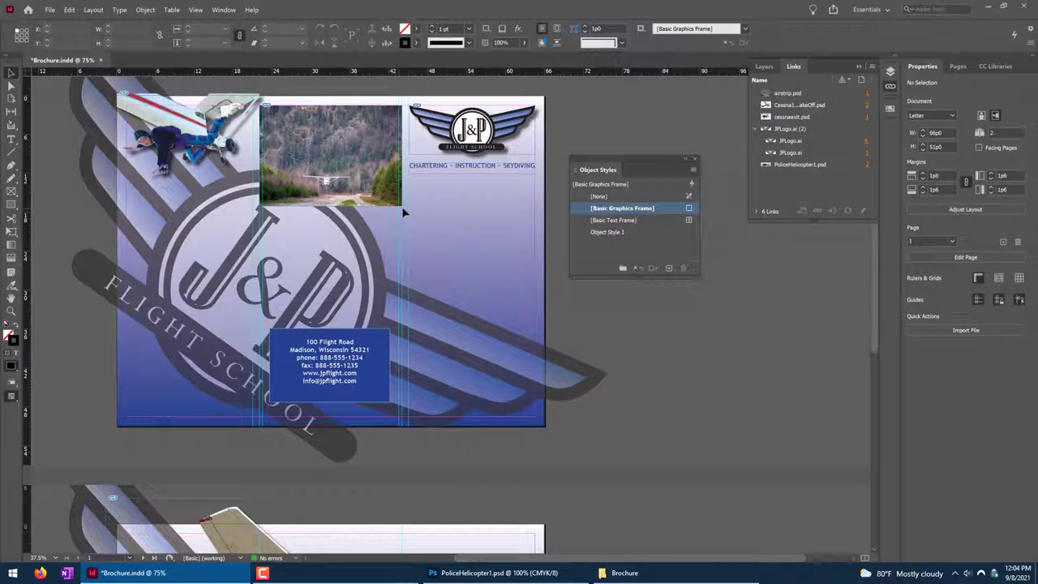
Clear the Object Styles and Links lists from the workspace and frame the address box at closer zoom.
scroll(401, 244, "left", 3)
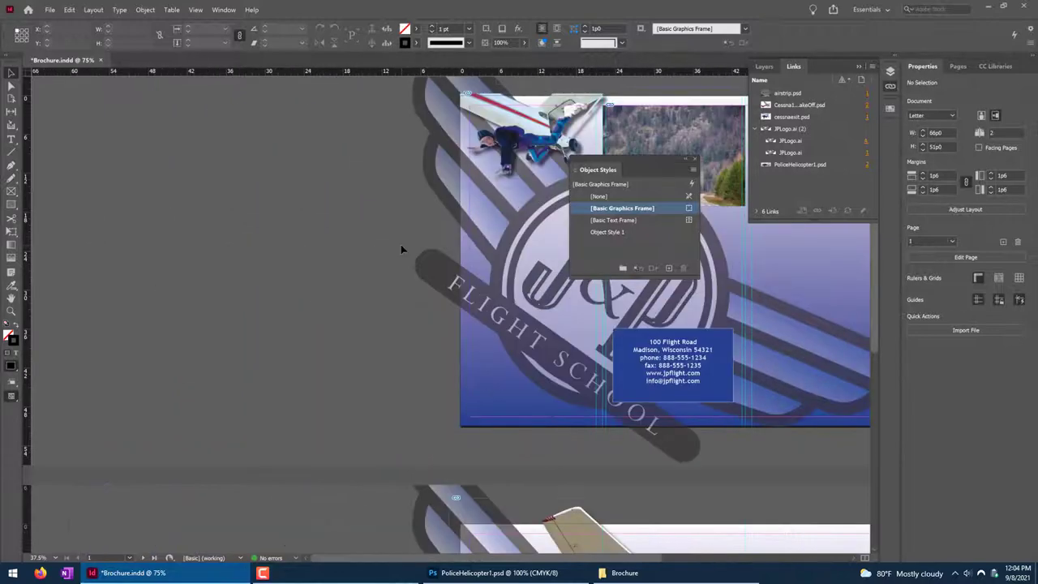
scroll(586, 354, "up", 2)
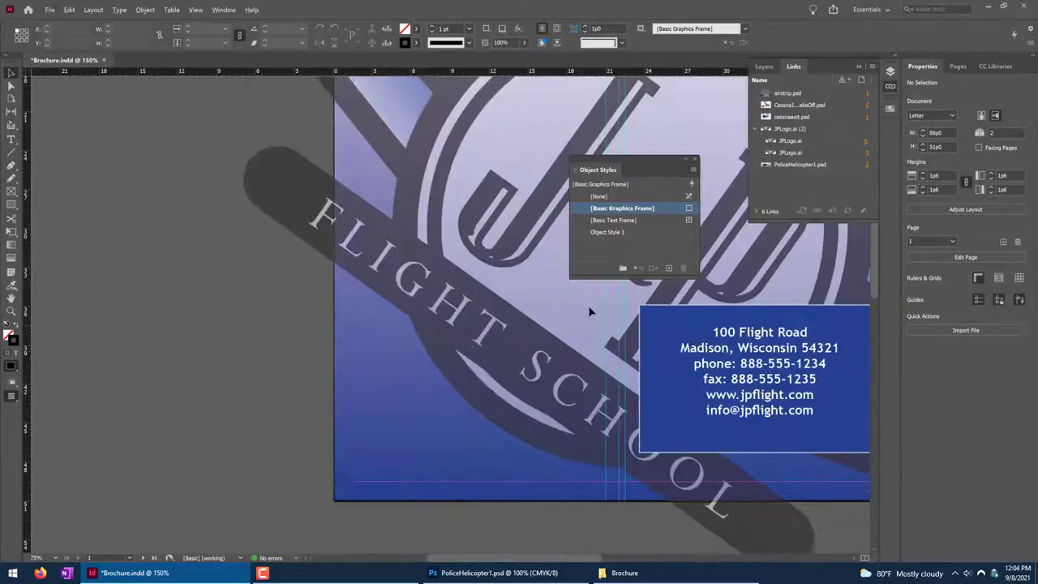
left_click(695, 158)
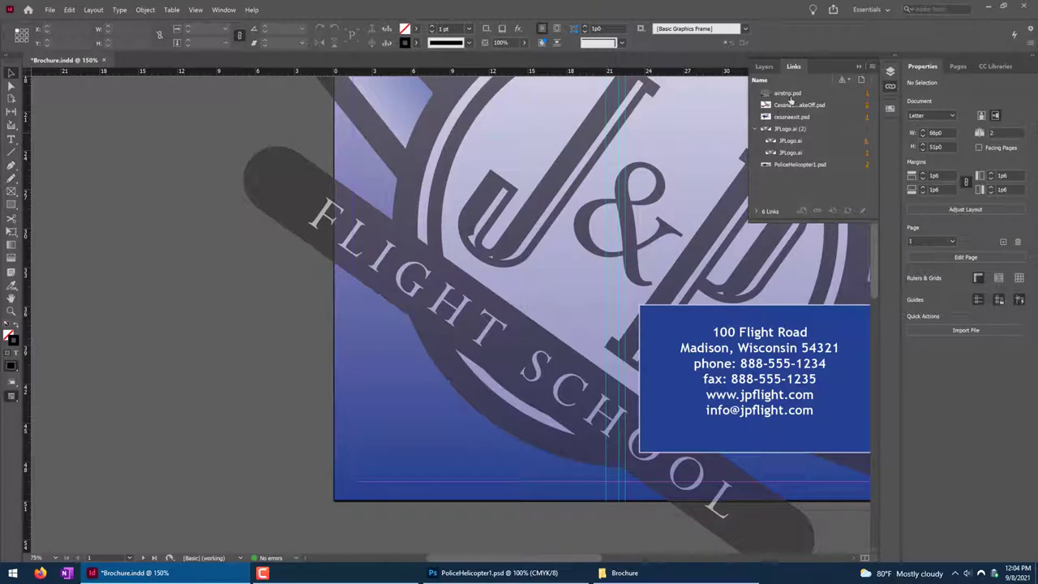
left_click(868, 66)
left_click_drag(650, 268, 289, 243)
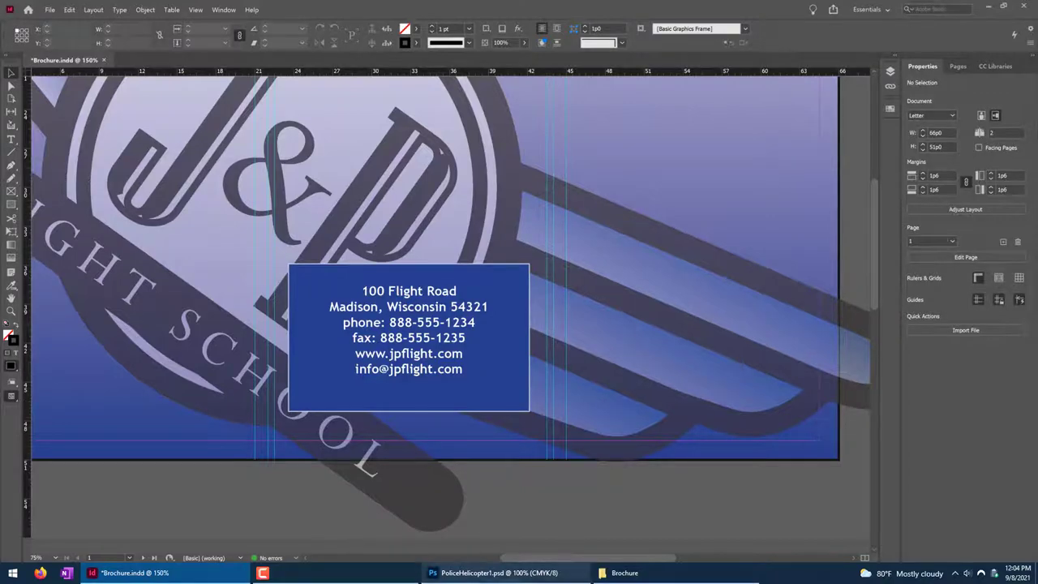
Switch to the Brochure folder, preview Chartering.doc and open it in Word with the folder window out of the way.
left_click(621, 572)
left_click(373, 308)
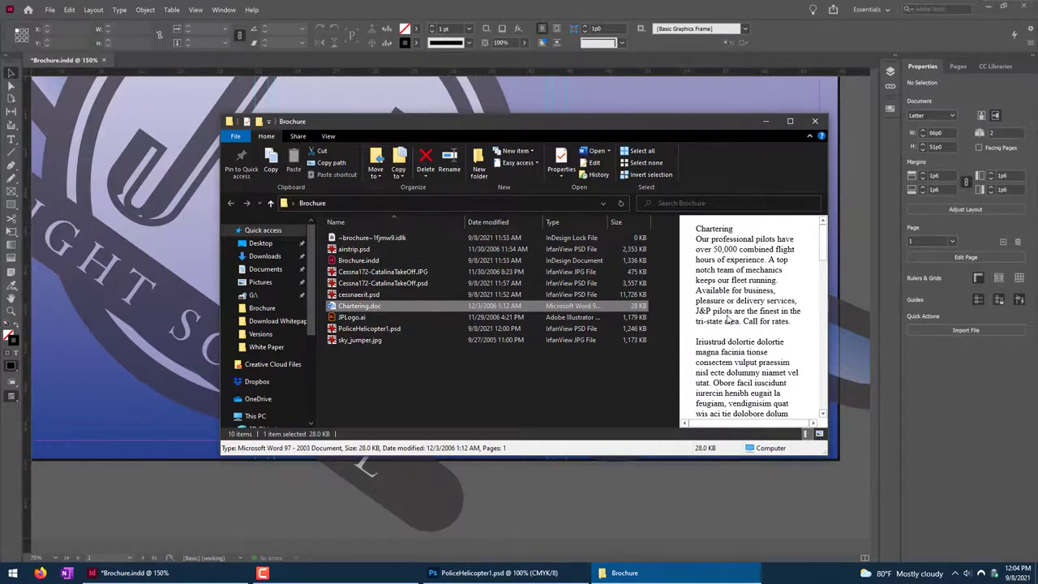
scroll(726, 315, "down", 10)
scroll(728, 316, "up", 5)
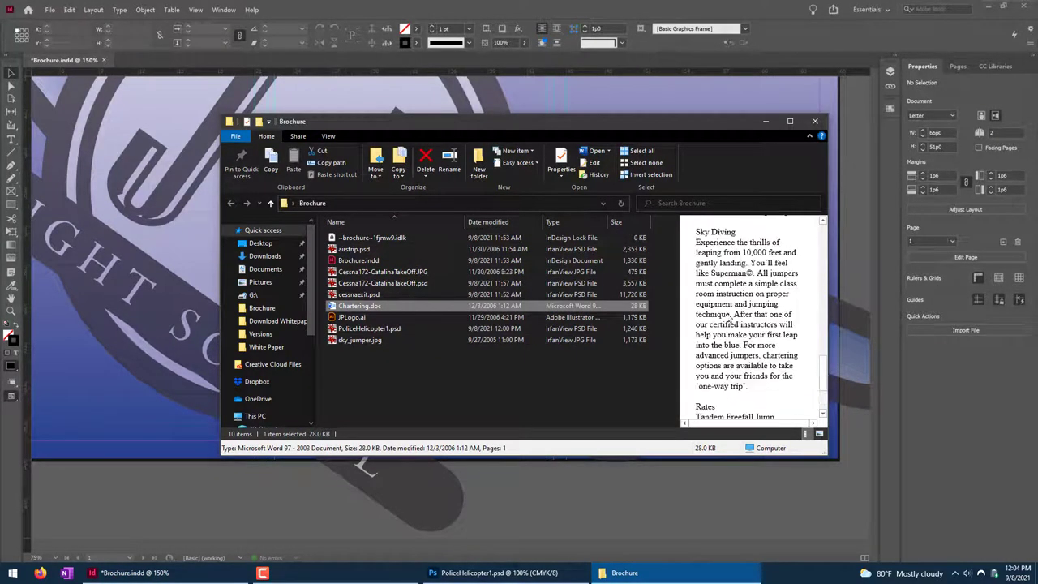
scroll(727, 319, "down", 6)
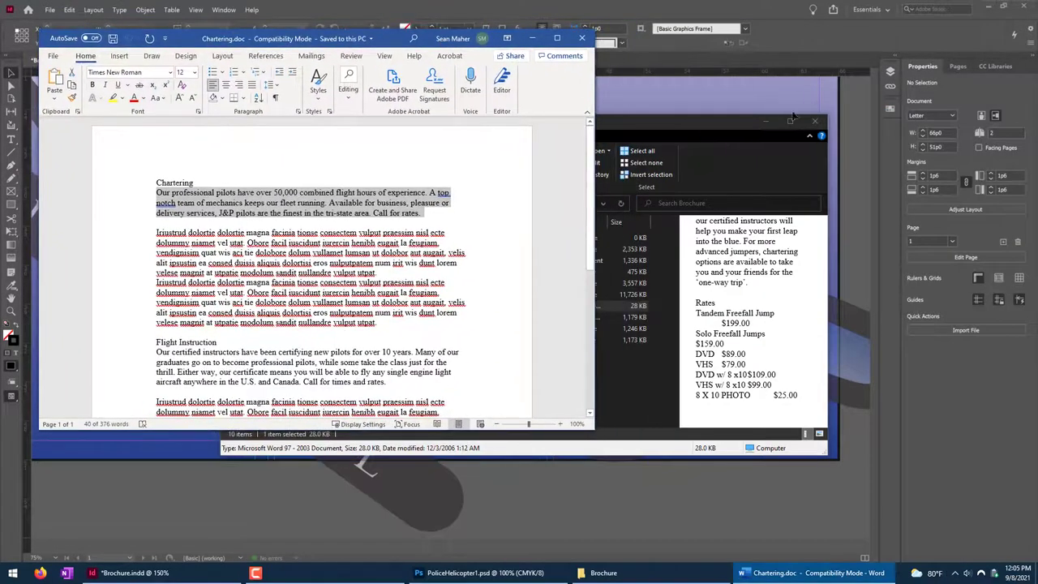
left_click(762, 121)
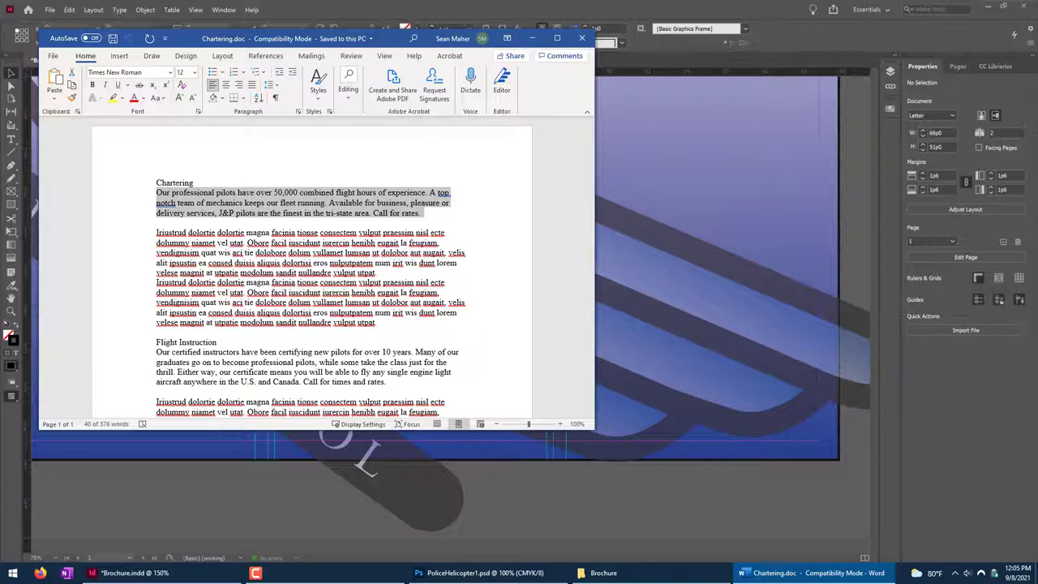
Copy the Chartering.doc text from the beginning through the end of the Sky Diving paragraph, leaving out the Rates section.
left_click(291, 204)
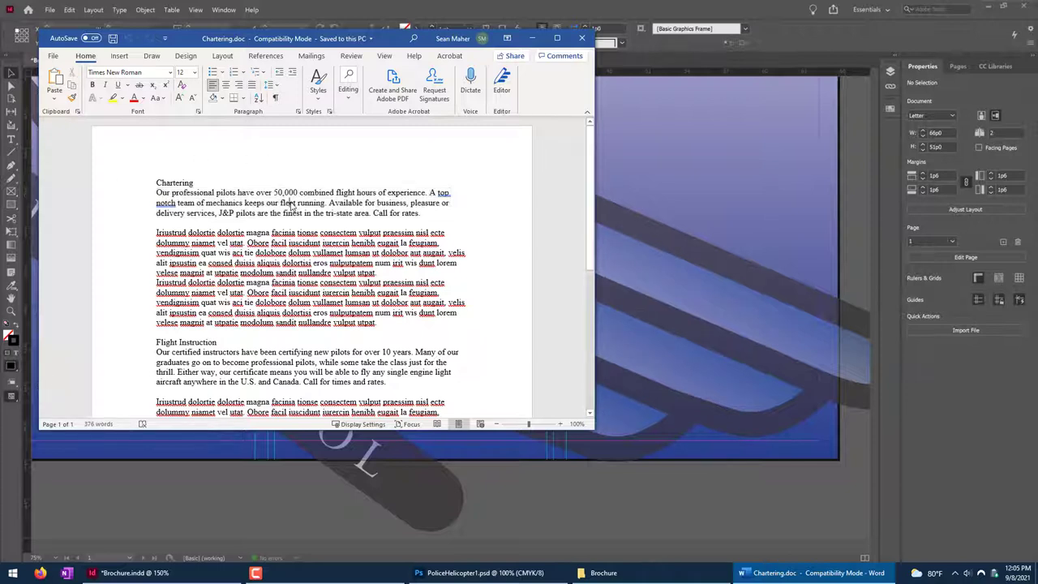
scroll(291, 203, "down", 2)
scroll(291, 203, "down", 2)
key("ctrl+Home")
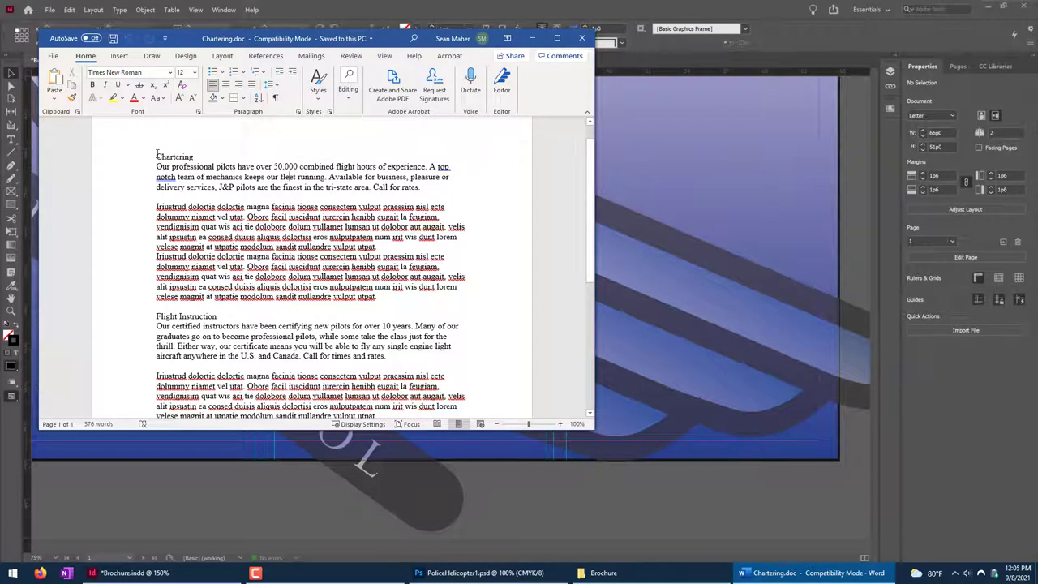
scroll(372, 254, "down", 8)
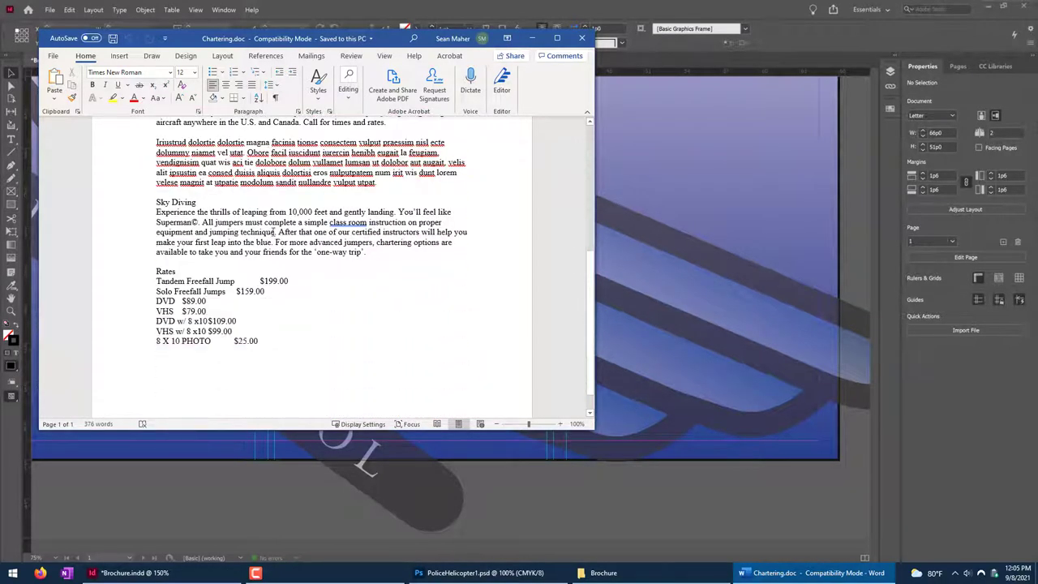
left_click(372, 255)
key("ctrl+shift+Home")
scroll(357, 247, "up", 4)
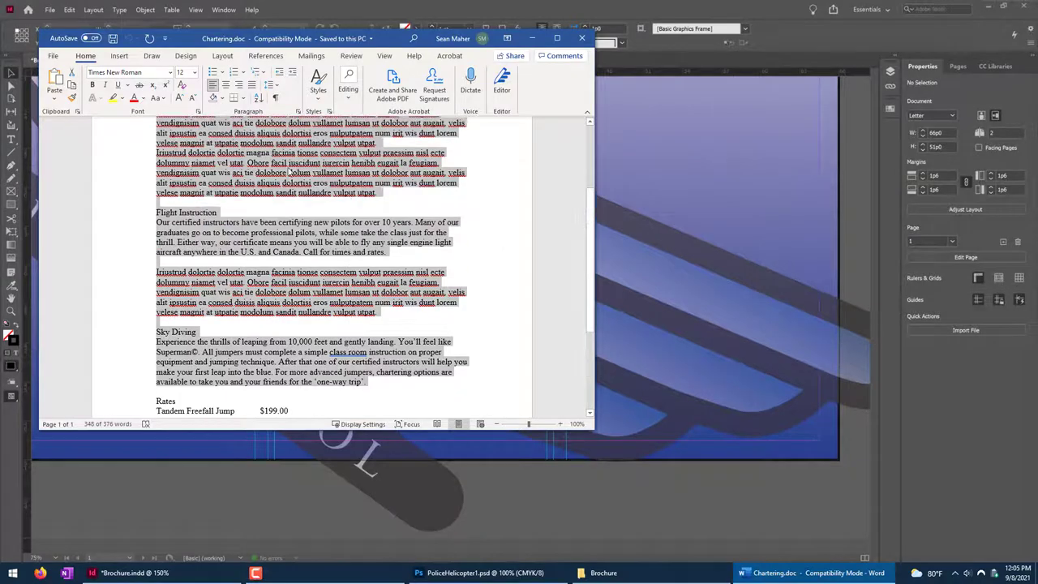
right_click(286, 165)
left_click(329, 186)
scroll(294, 300, "down", 5)
scroll(305, 276, "up", 5)
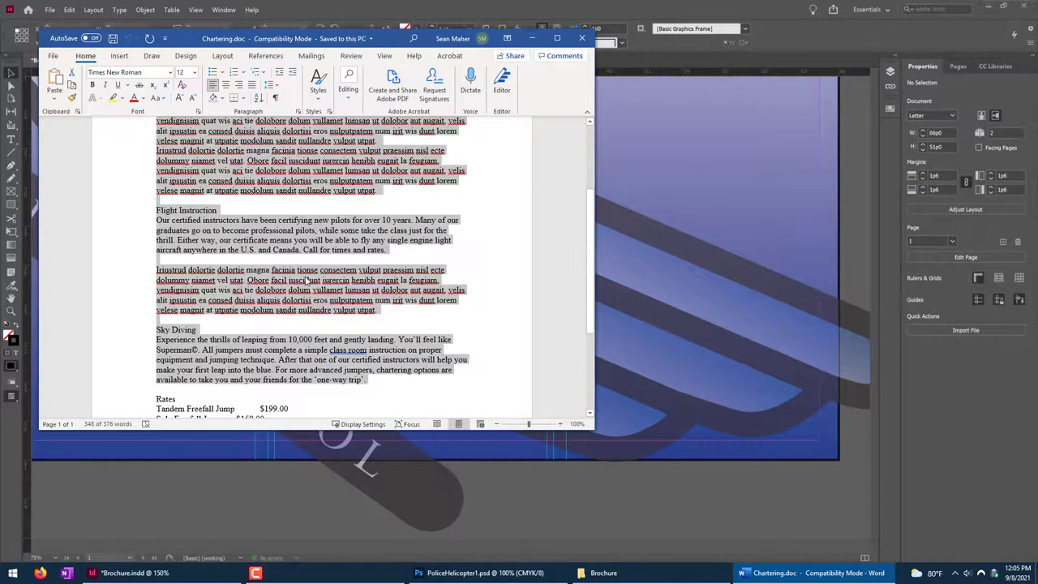
Return to the brochure in InDesign, draw a text frame about 20p6 by 23p7 below the plane in page 2's first column, and paste the copied text.
left_click(670, 53)
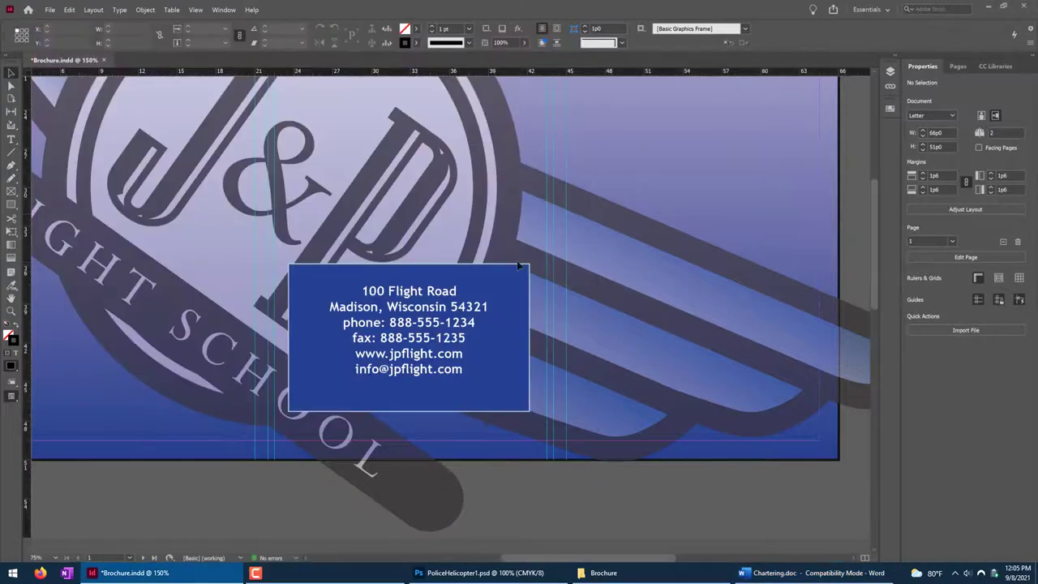
scroll(519, 266, "down", 2)
scroll(519, 266, "down", 3)
scroll(380, 381, "up", 5)
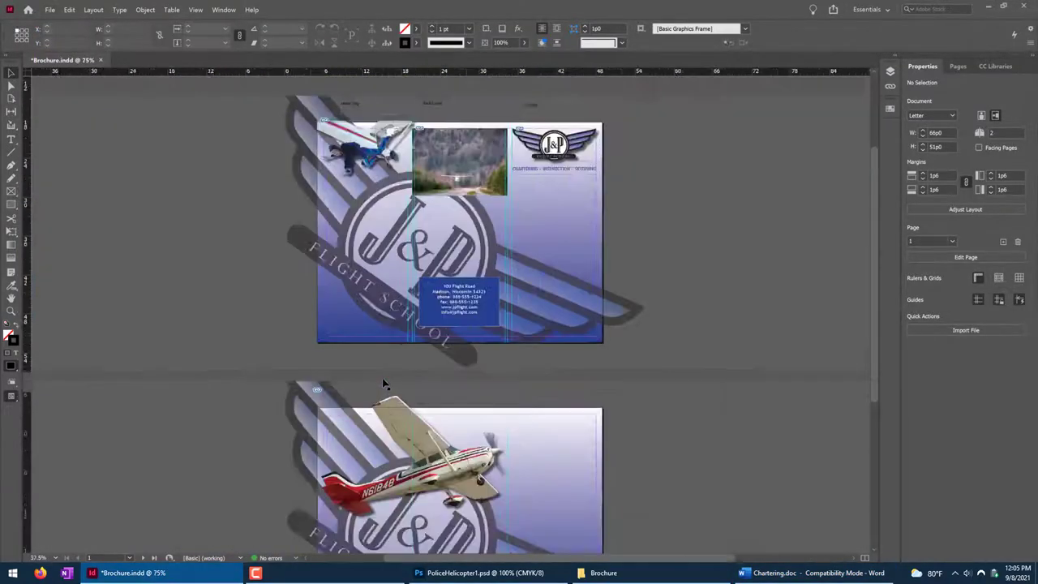
scroll(382, 378, "down", 5)
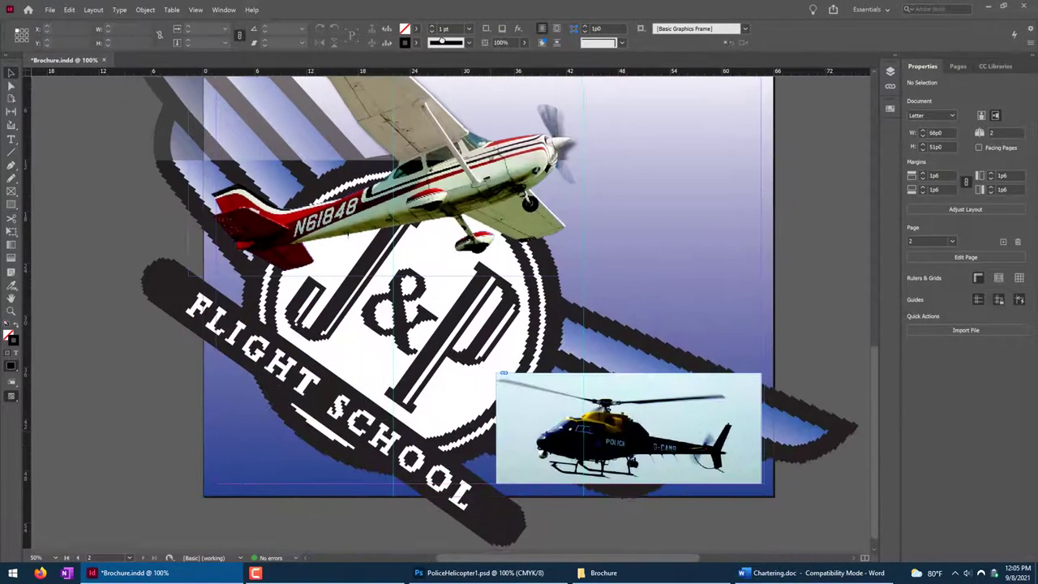
left_click(11, 139)
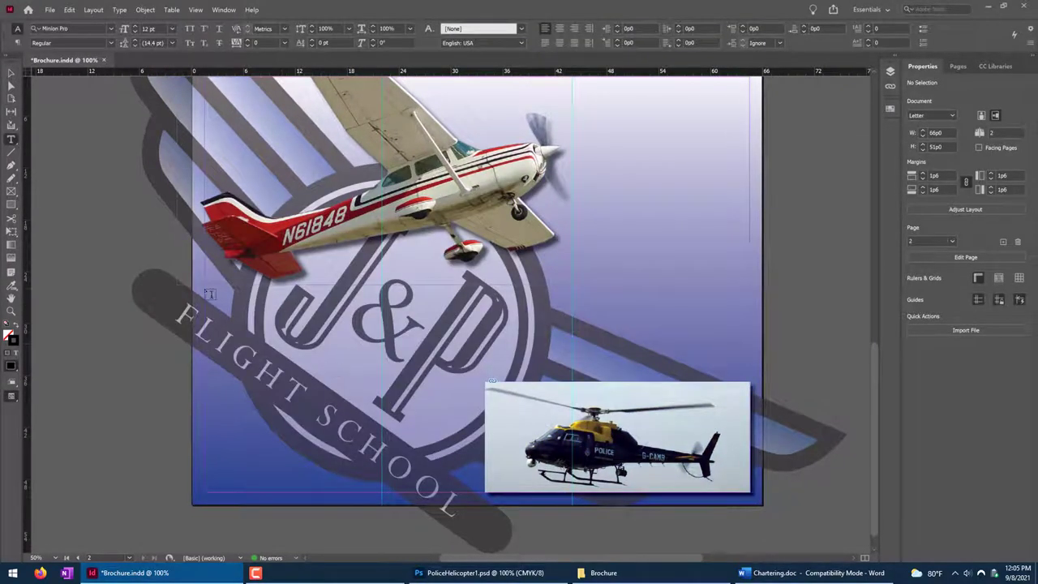
left_click_drag(209, 290, 383, 491)
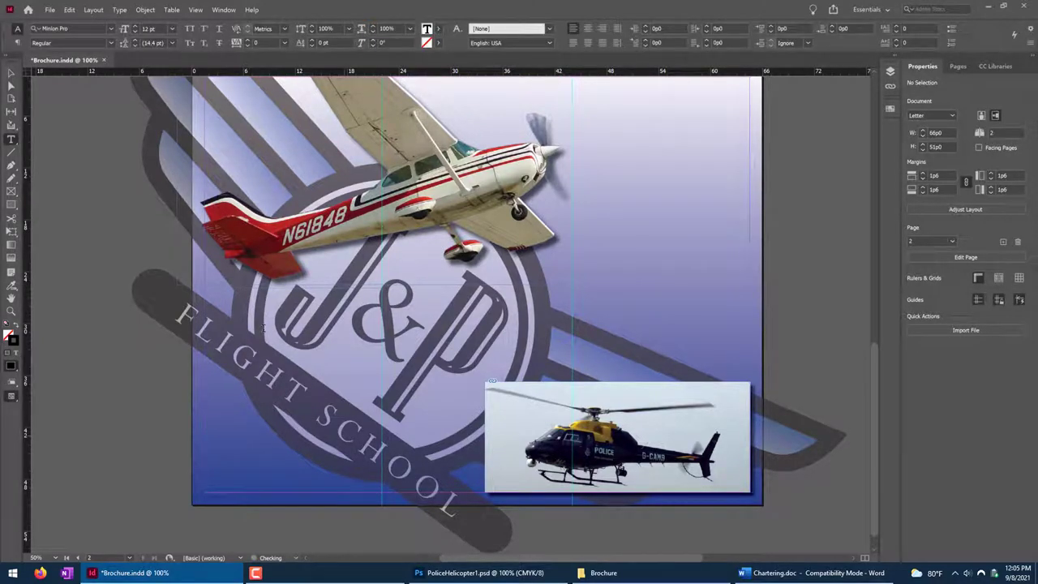
key("ctrl+v")
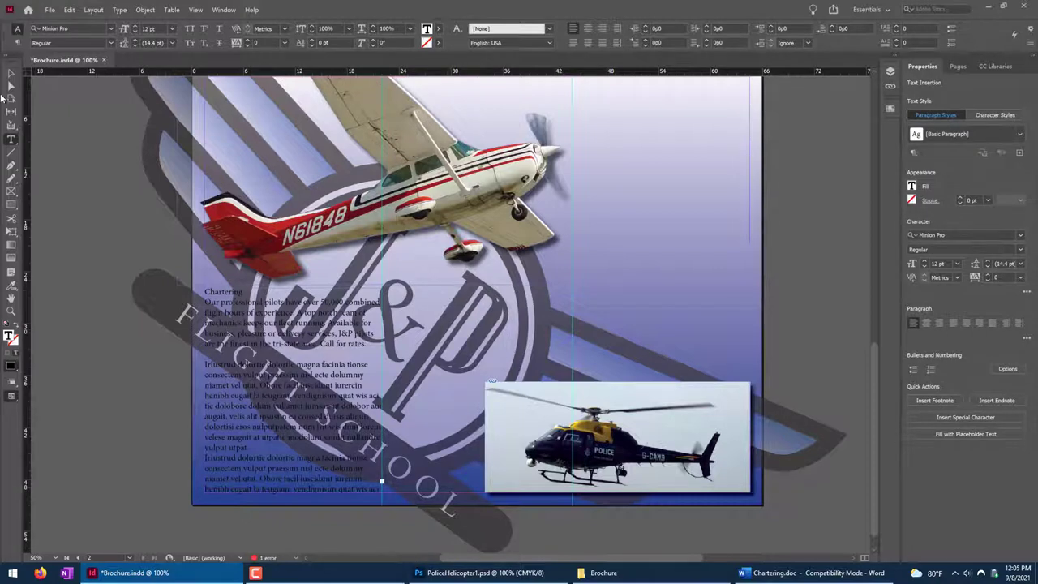
Try to extend the pasted text frame downward past the bottom edge of page 2.
left_click(12, 73)
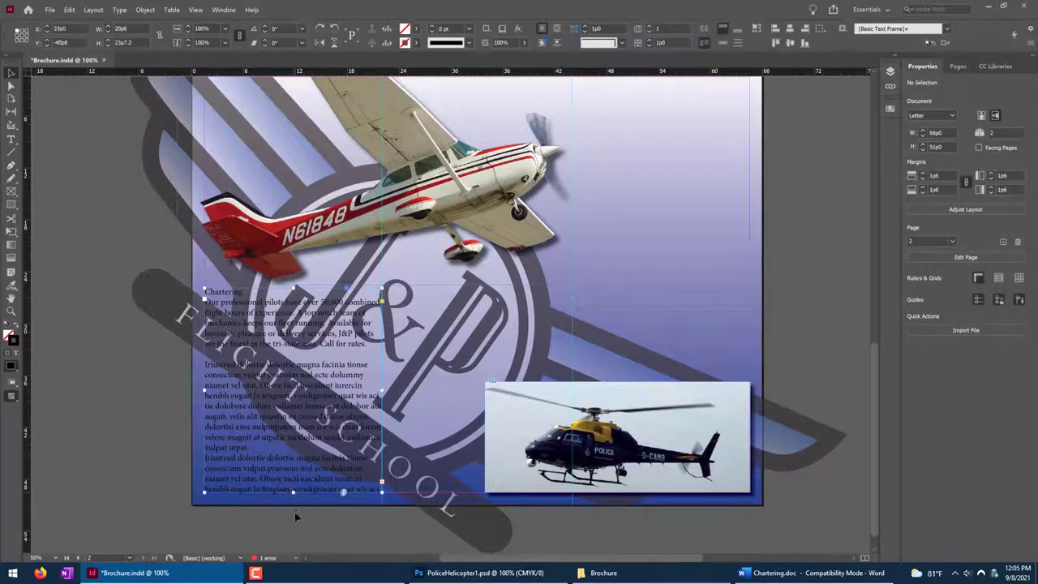
left_click_drag(292, 497, 296, 519)
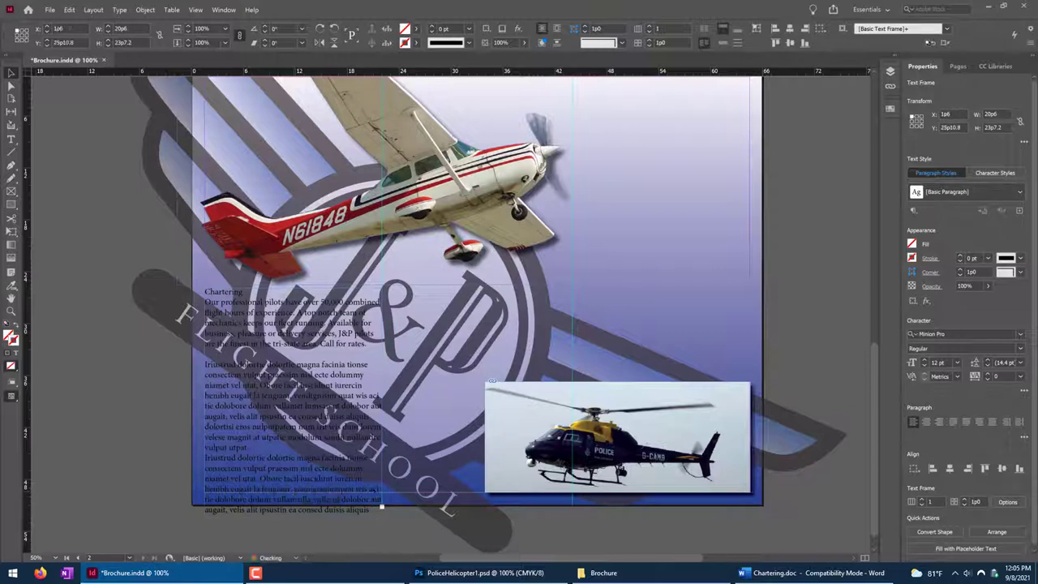
key("ctrl+z")
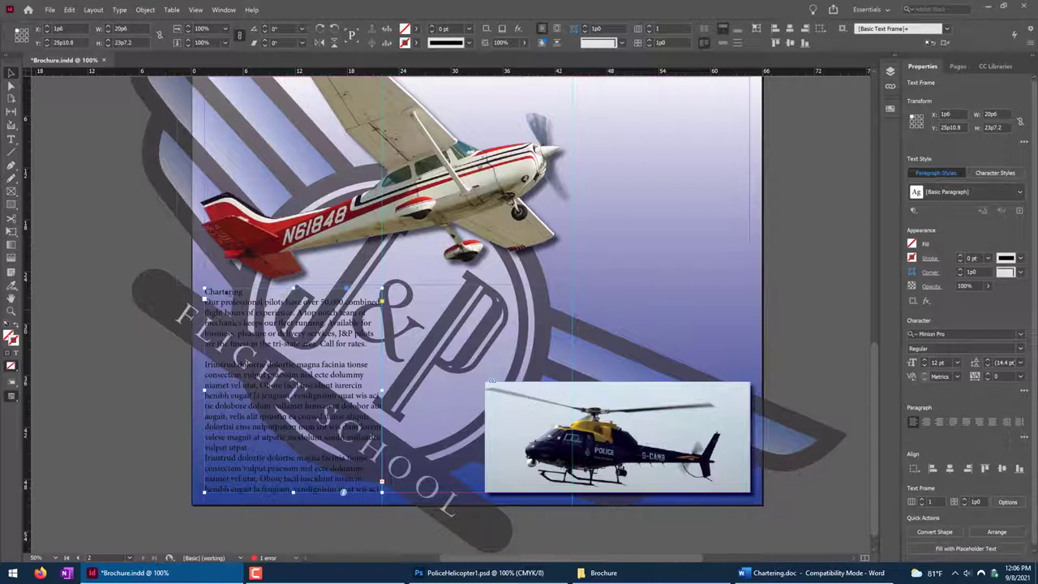
Select the Chartering heading, then switch to Chartering.doc in Word to review its section headings and return to InDesign.
double_click(223, 291)
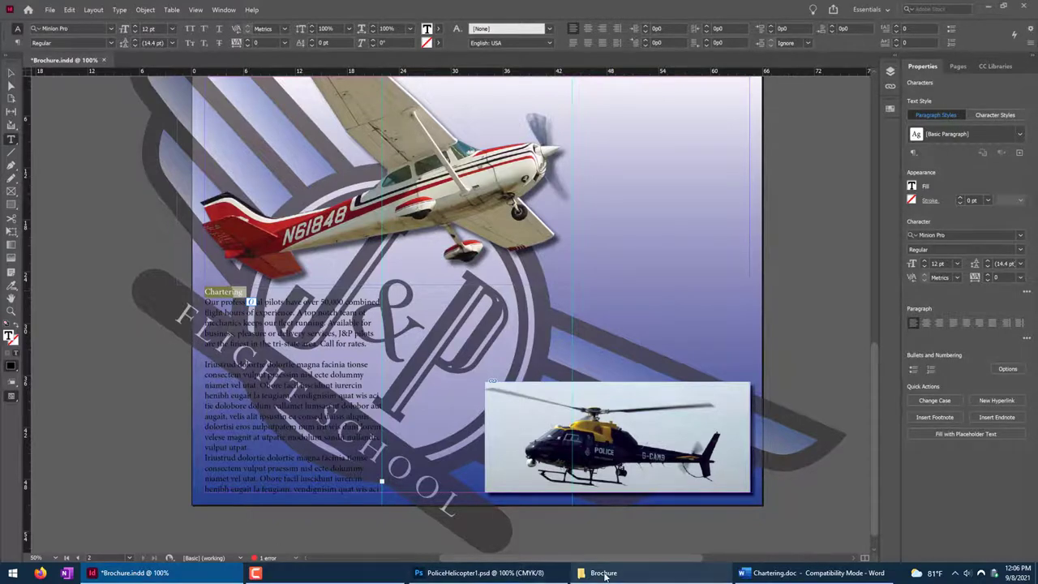
left_click(783, 572)
scroll(229, 180, "up", 5)
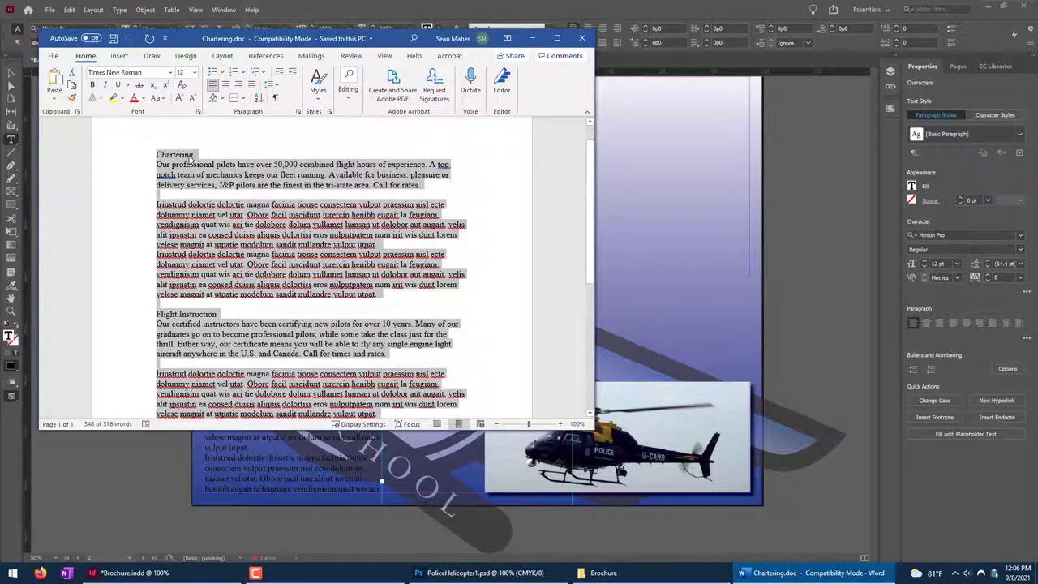
left_click(182, 154)
scroll(192, 314, "down", 3)
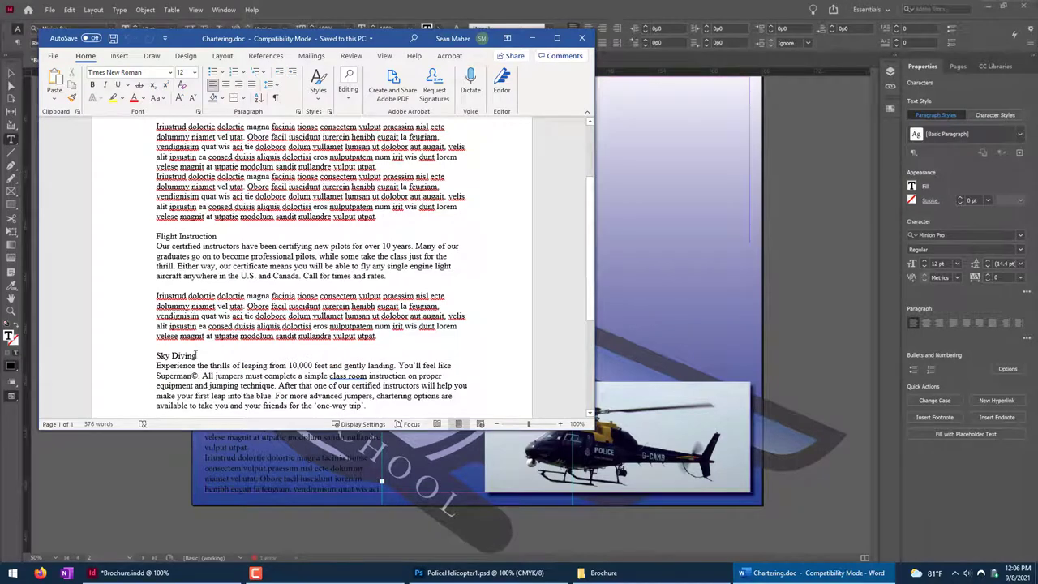
left_click(638, 15)
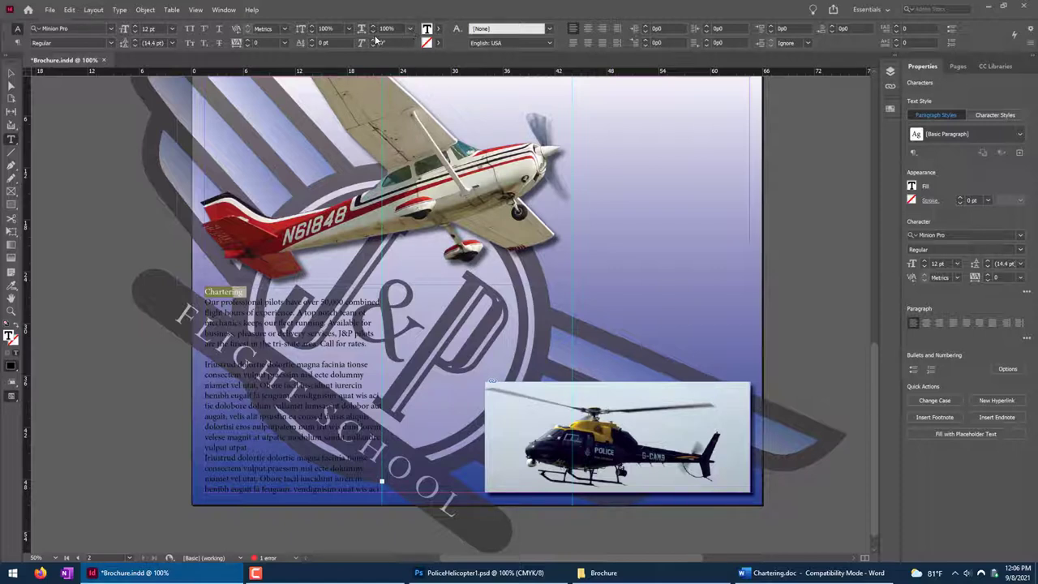
Format the selected Chartering heading in Trebuchet MS Bold at 30 pt.
left_click(110, 28)
left_click(83, 74)
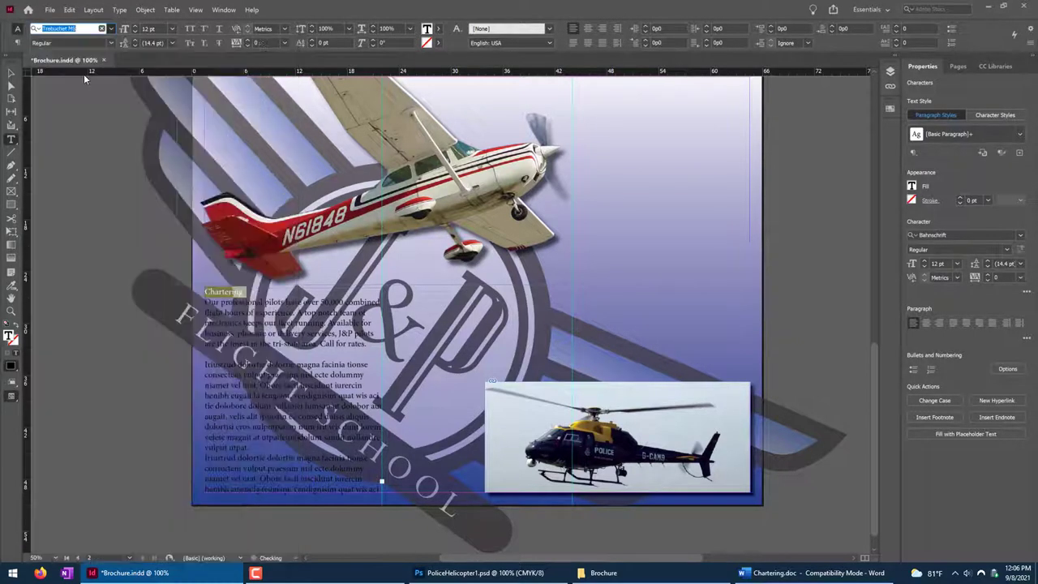
left_click(171, 29)
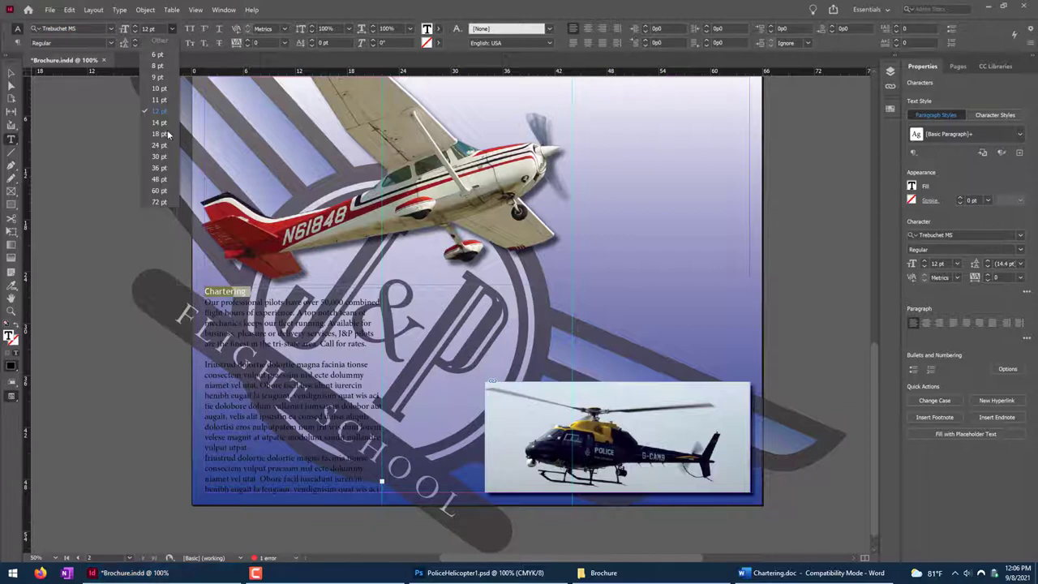
left_click(159, 162)
left_click(111, 42)
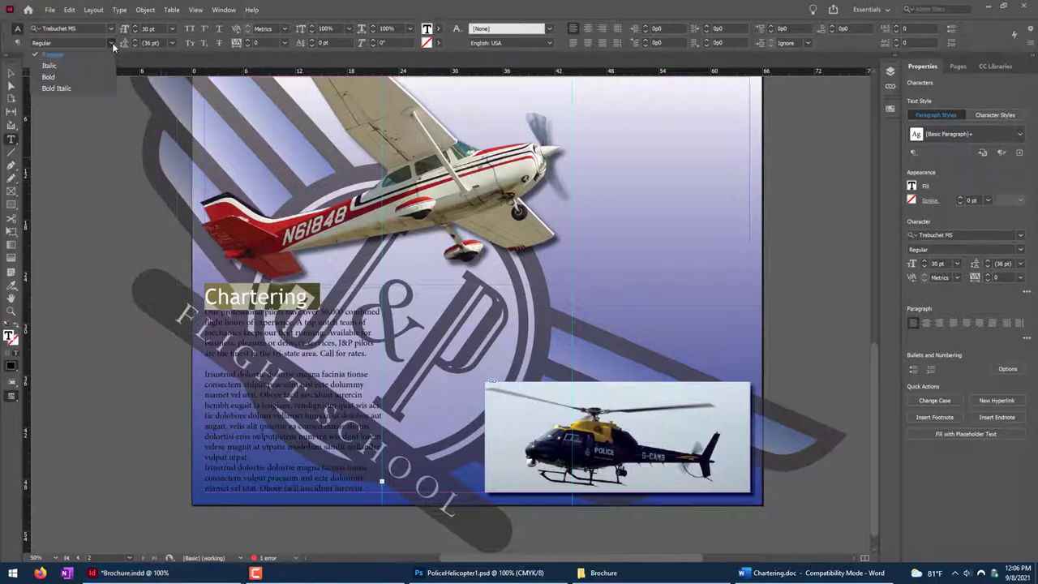
left_click(100, 78)
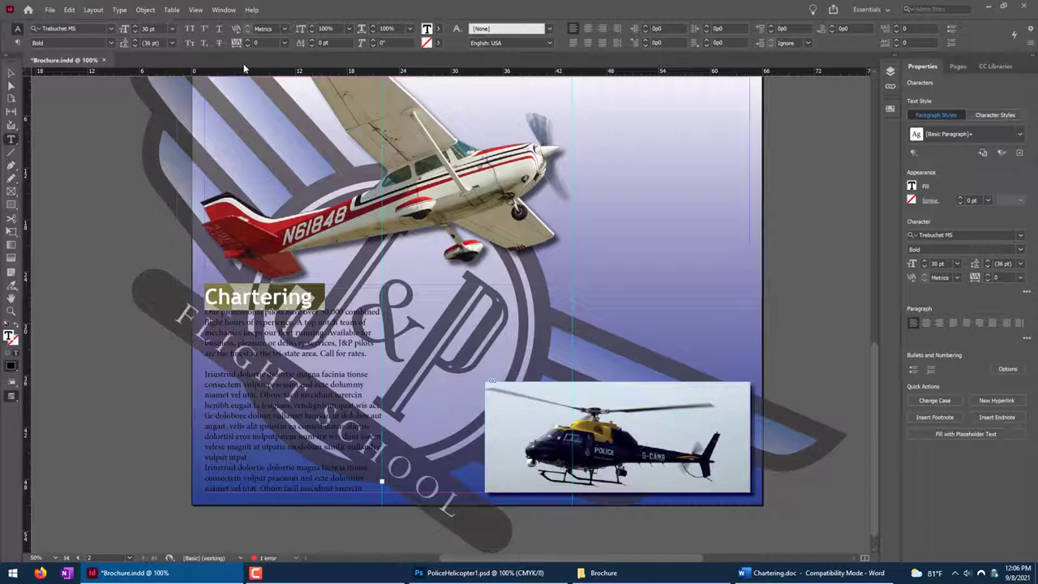
Fill the Chartering heading text with the New Gradient Swatch.
left_click(224, 10)
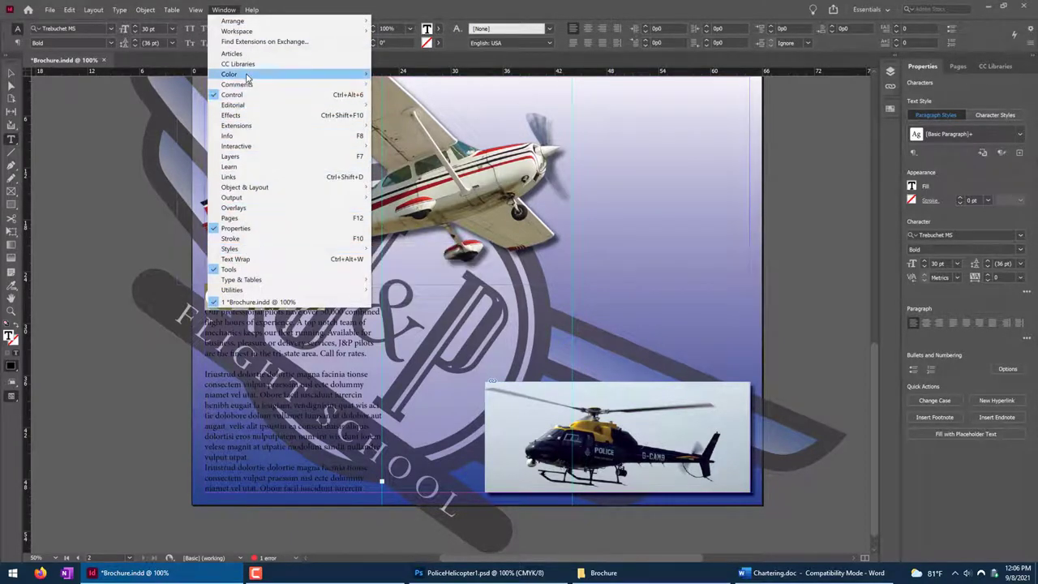
mouse_move(248, 76)
left_click(397, 105)
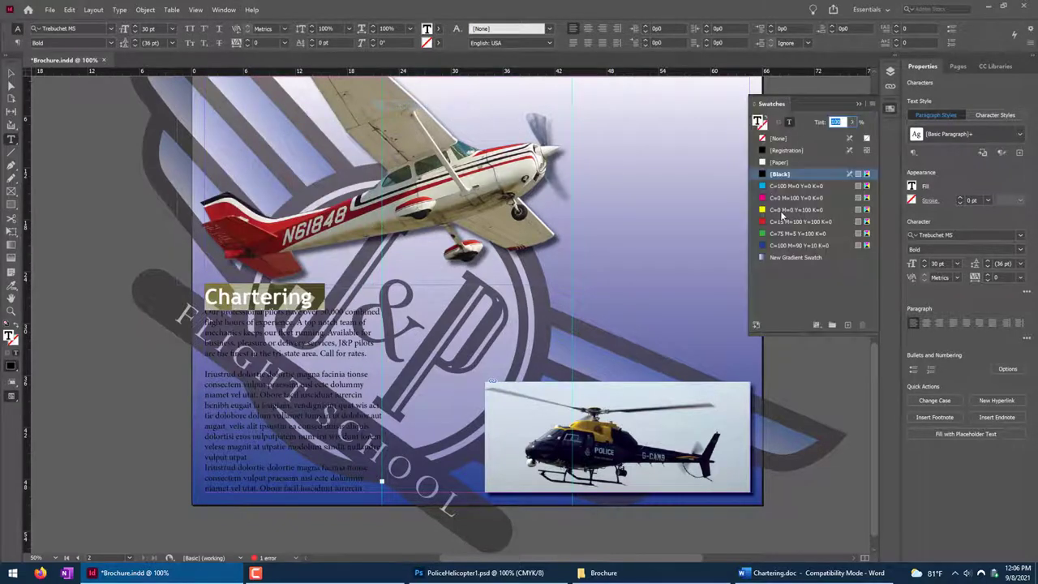
left_click(781, 257)
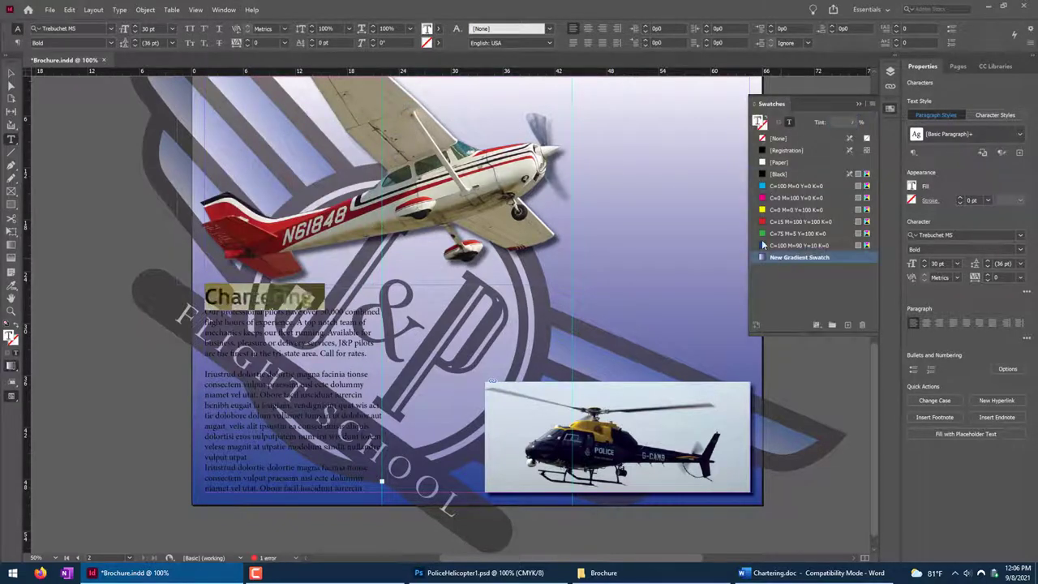
Apply a Black stroke to the Chartering heading text and deselect it to check the look.
left_click(438, 28)
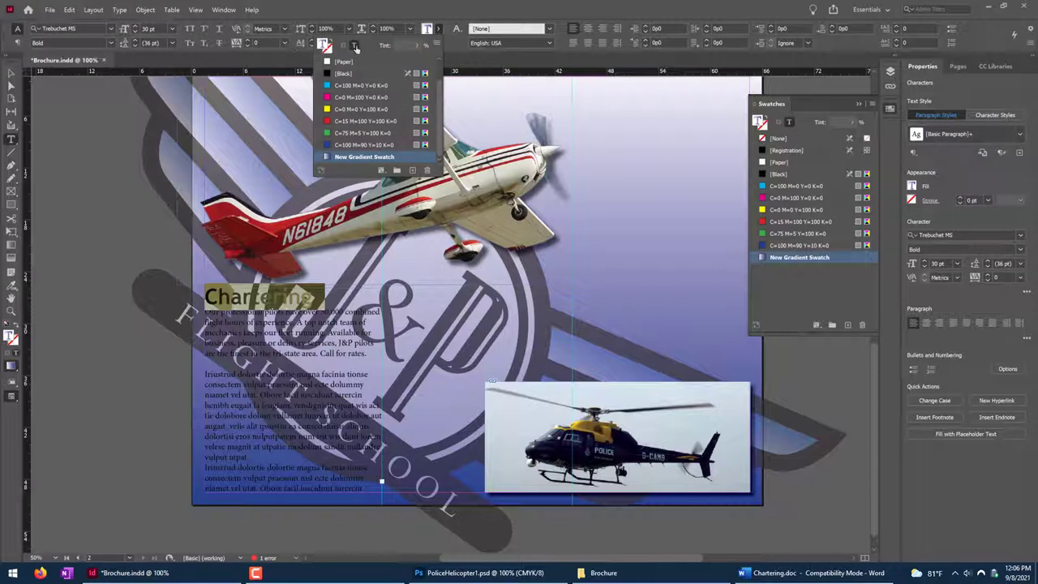
left_click(439, 42)
left_click(440, 43)
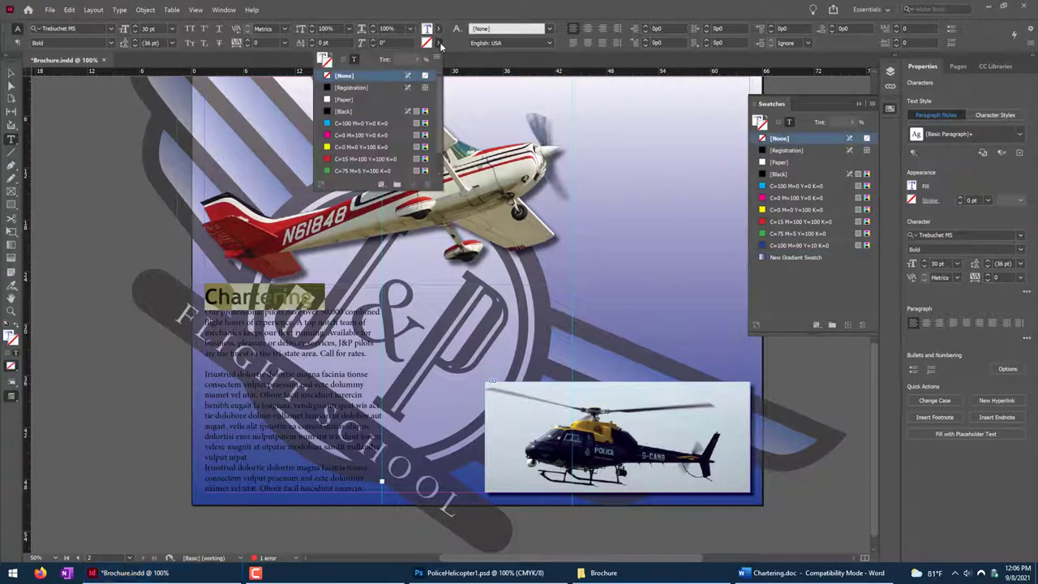
left_click(348, 111)
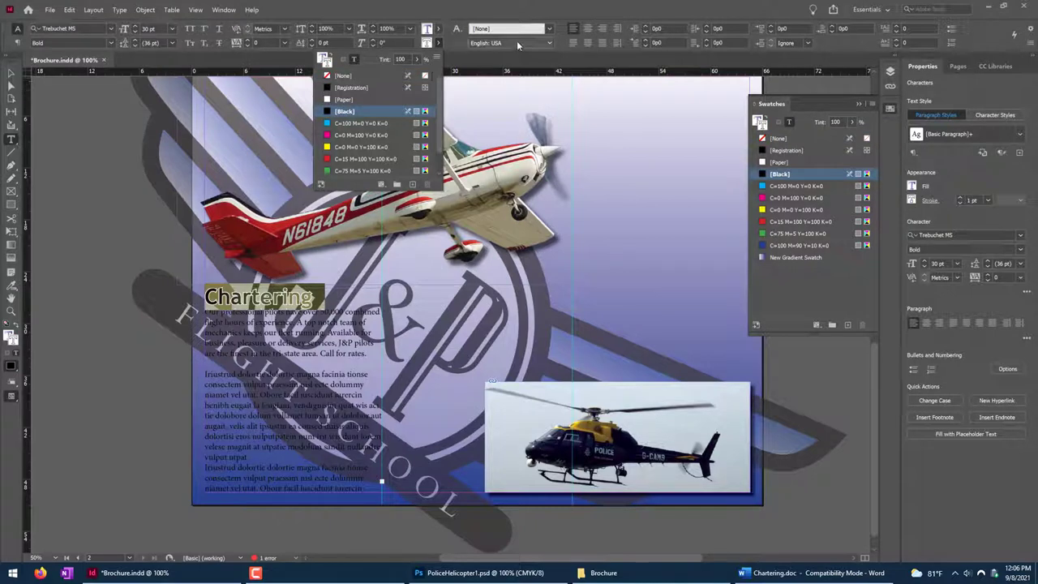
left_click(454, 45)
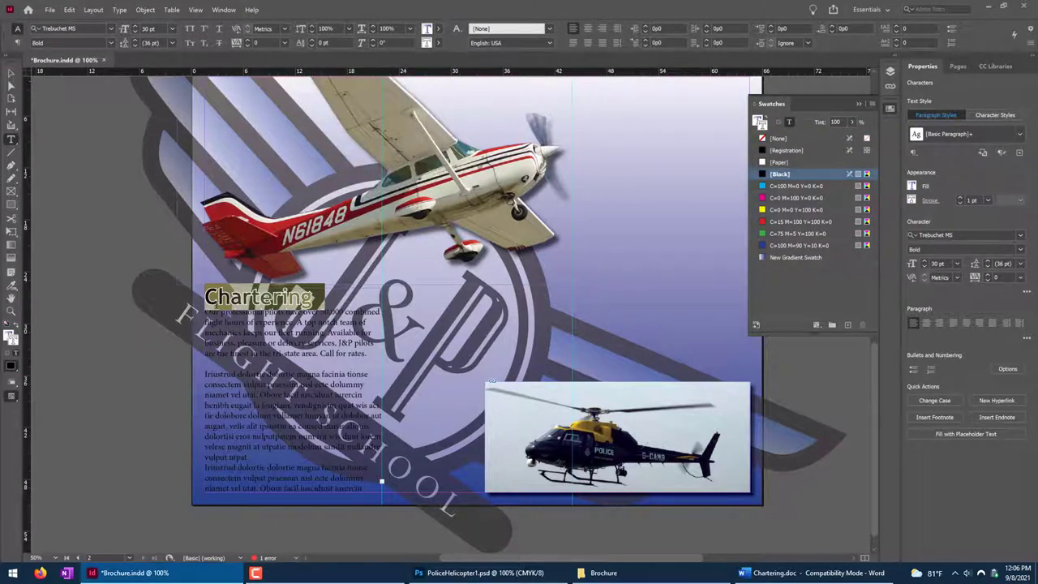
key("ctrl+shift+a")
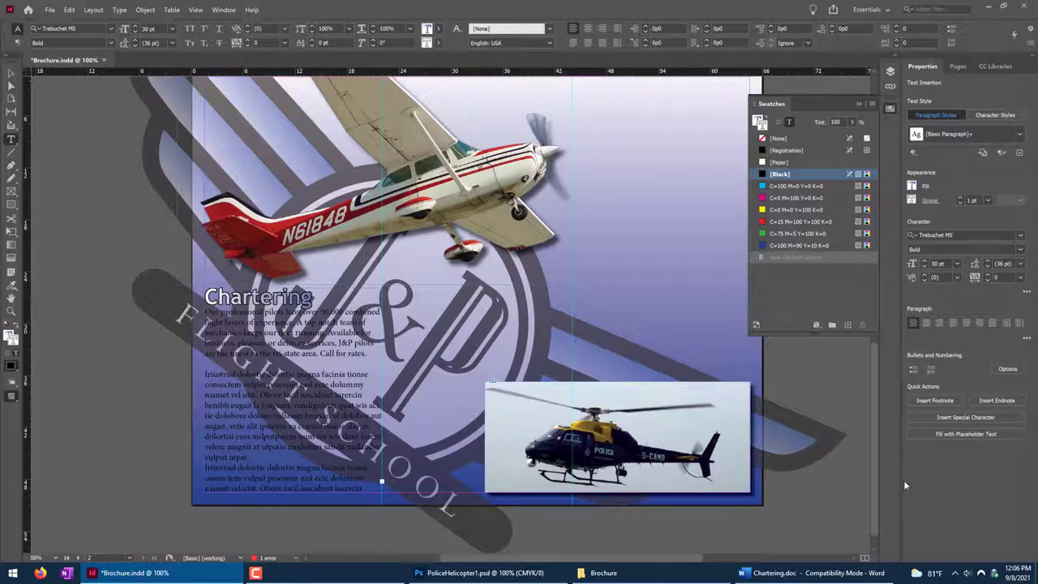
Create a paragraph style from the formatted Chartering heading and name it Header.
triple_click(315, 306)
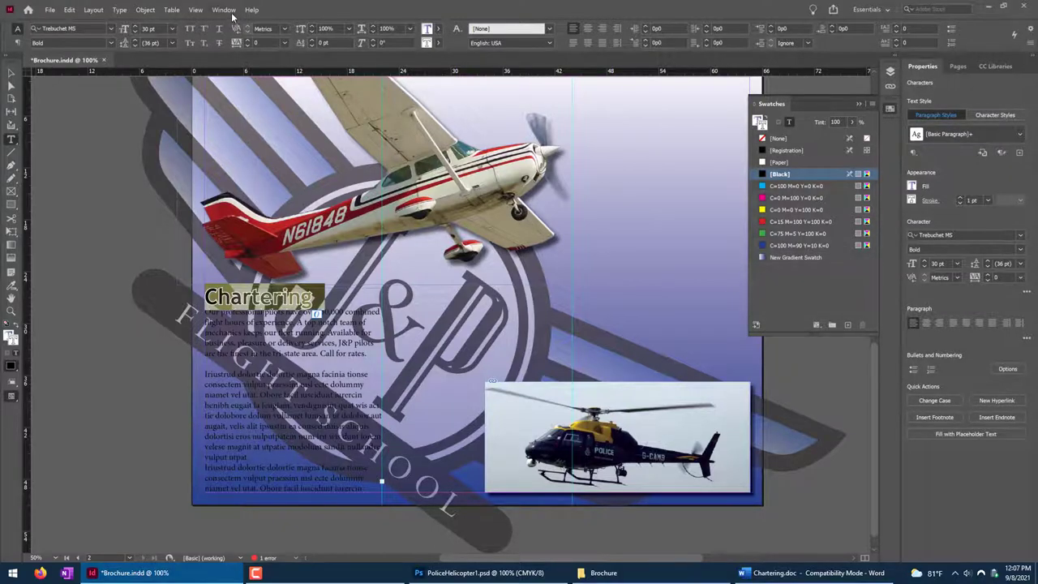
left_click(226, 11)
mouse_move(324, 249)
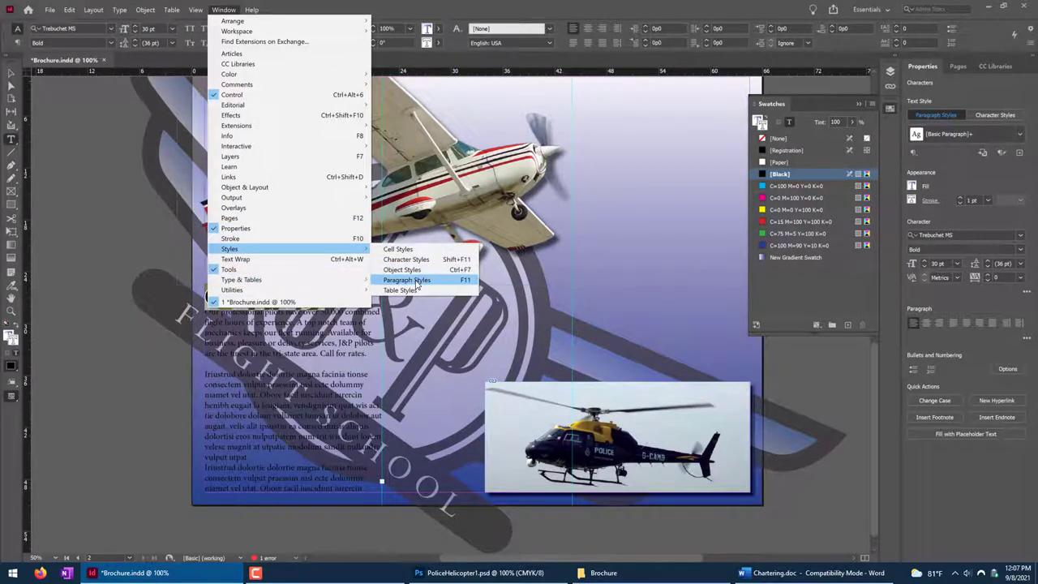
left_click(416, 281)
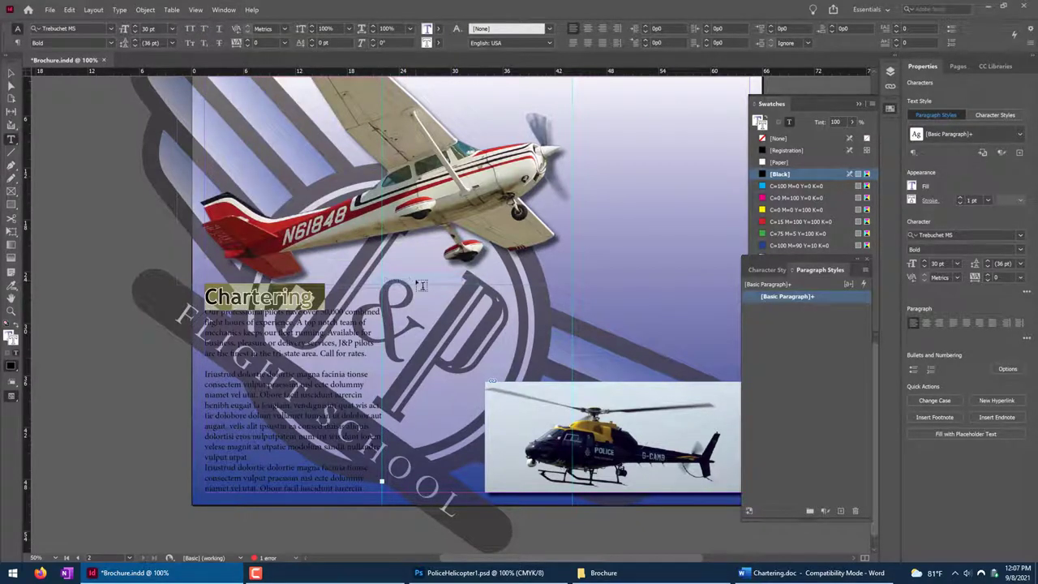
left_click(838, 511)
left_click(783, 308)
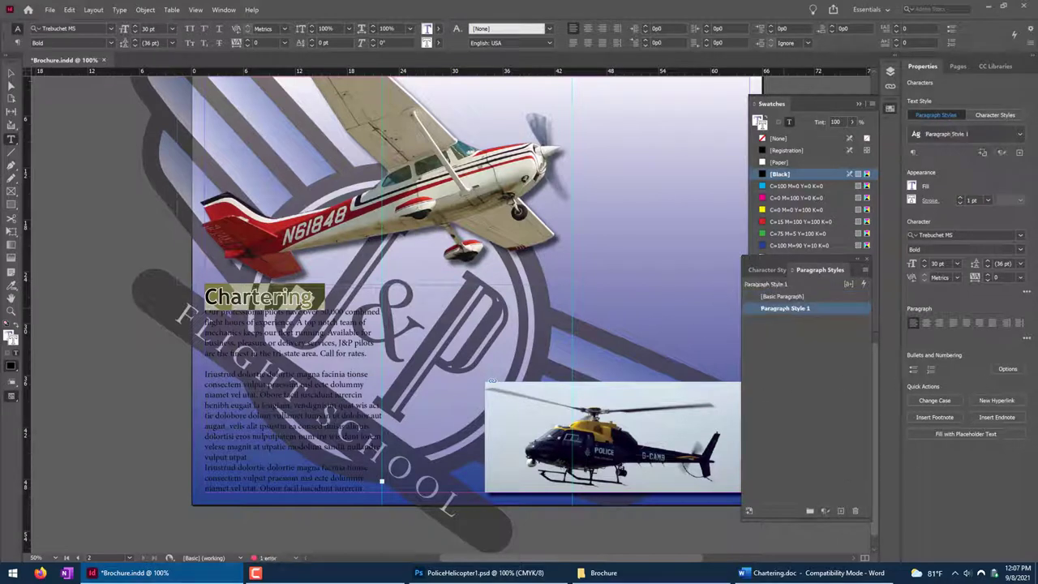
double_click(798, 309)
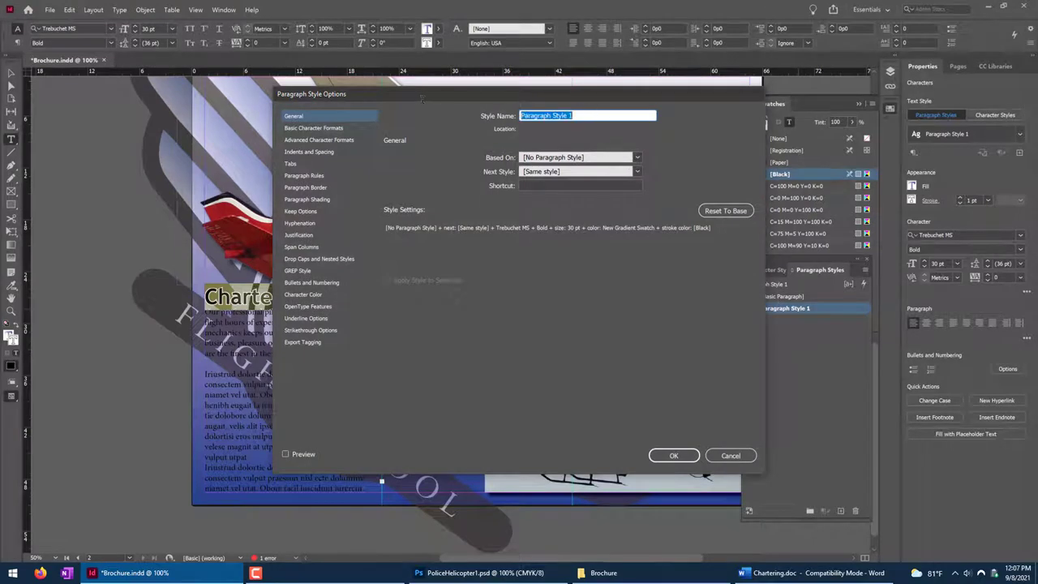
type("Header")
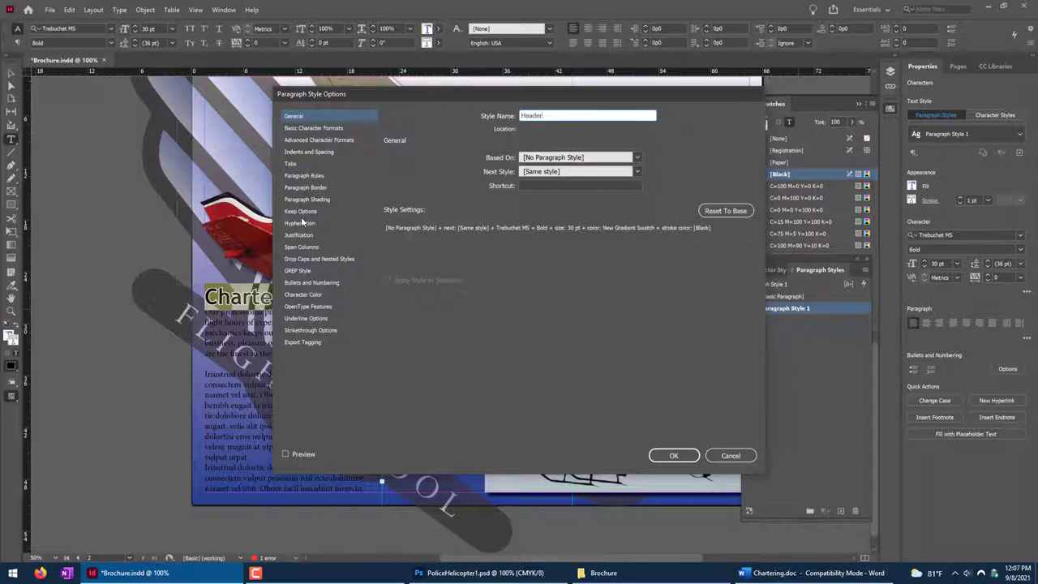
Turn on a paragraph rule below for the Header style and preview it with the heading in view.
left_click(312, 177)
left_click(442, 158)
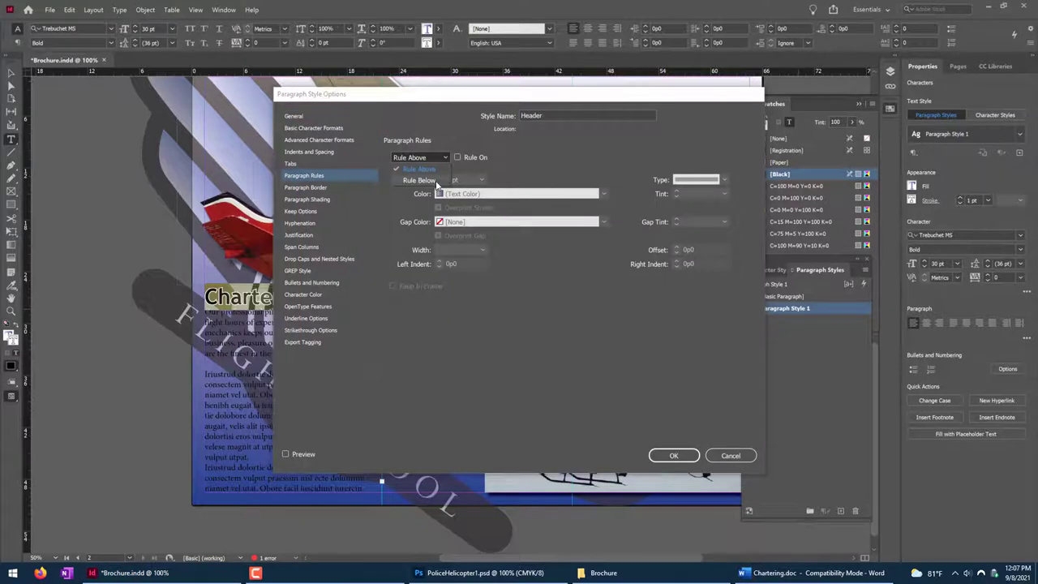
left_click(419, 180)
left_click(457, 158)
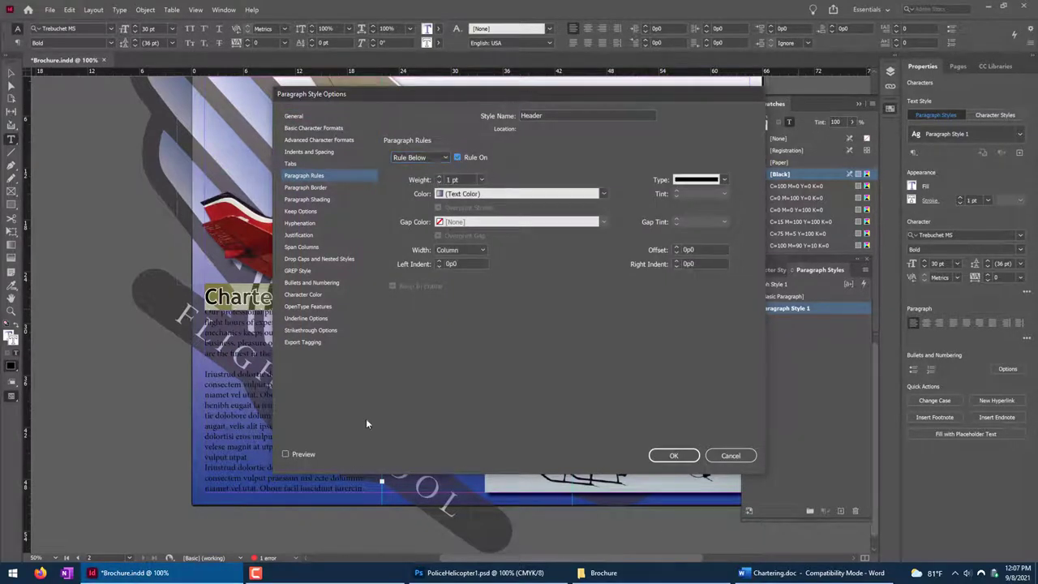
left_click(296, 454)
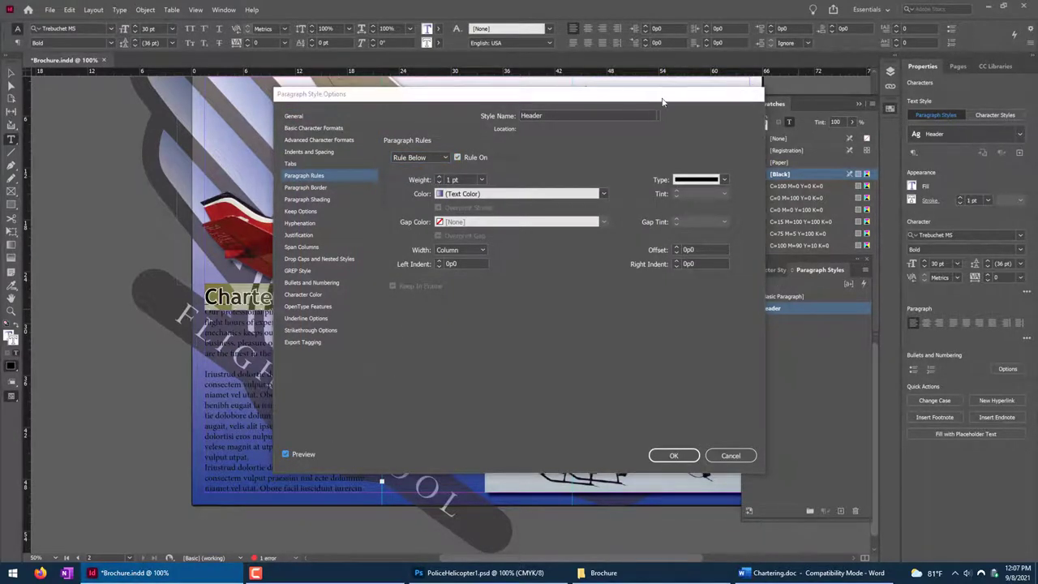
left_click_drag(570, 93, 743, 88)
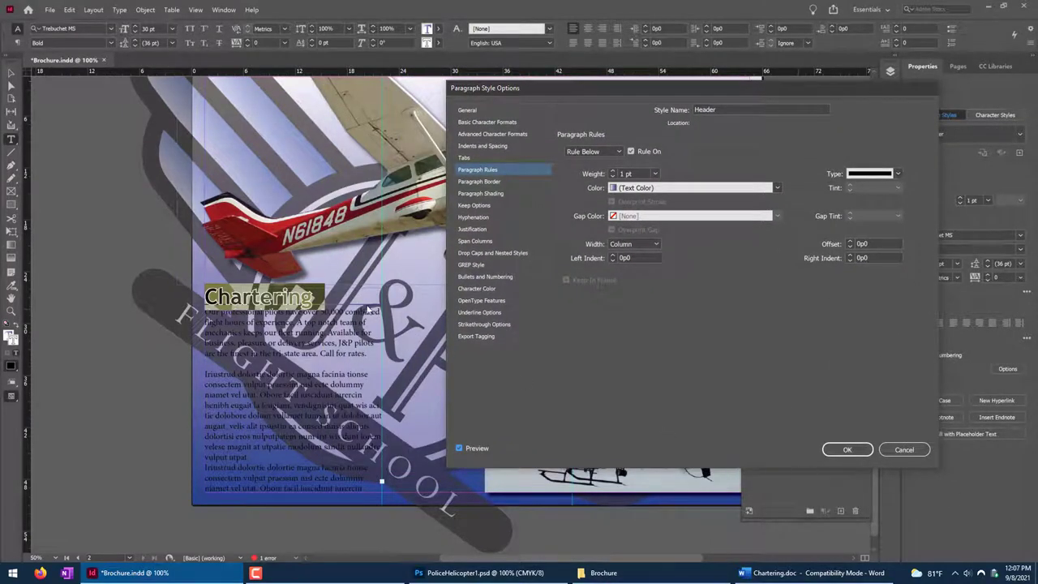
Set the offset of the Header style's rule below to 0p6.
left_click(850, 241)
left_click(849, 241)
left_click(850, 241)
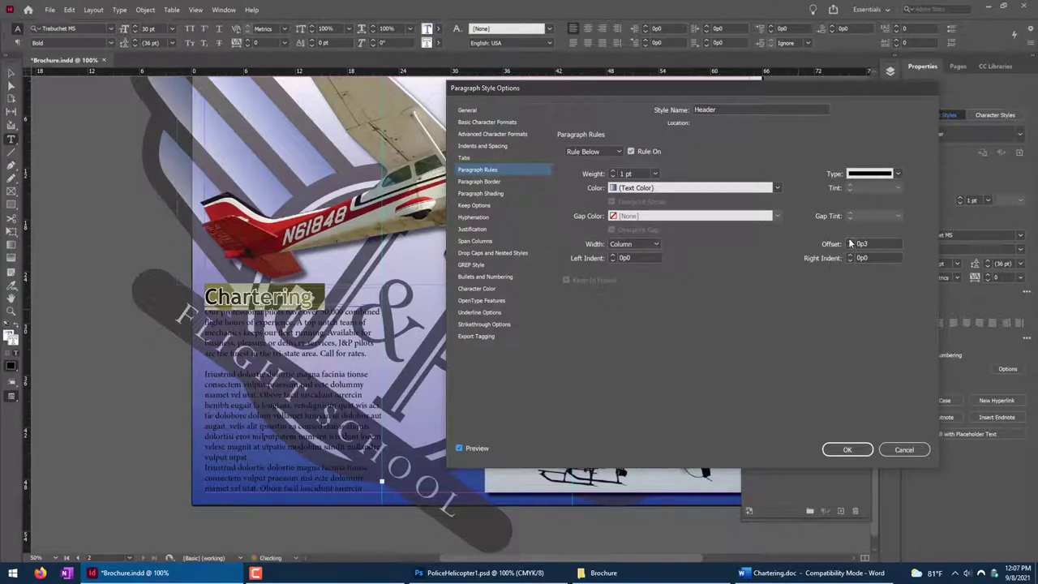
left_click(849, 240)
left_click(850, 241)
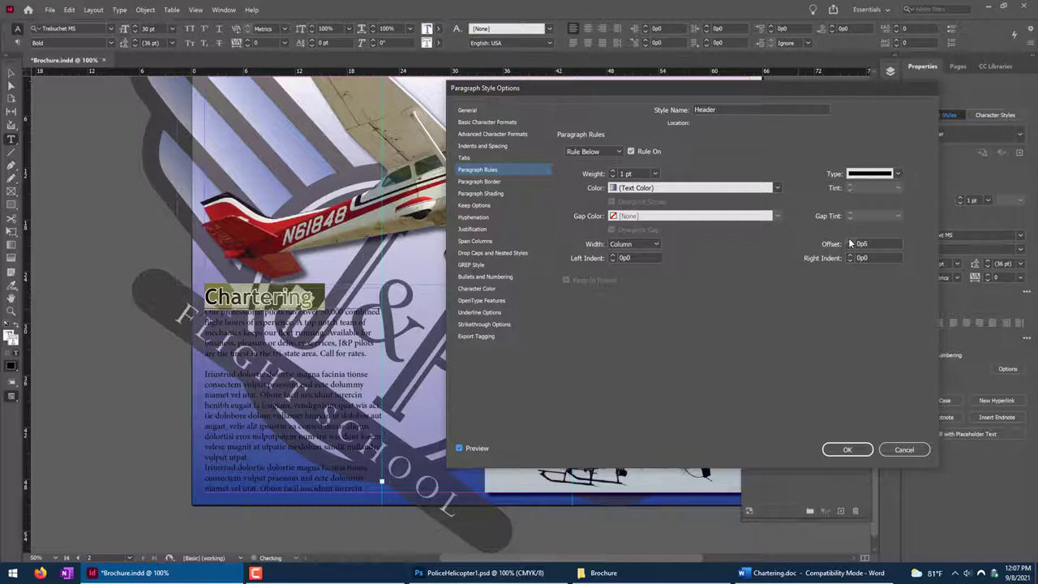
left_click(849, 241)
Give the Header style's rule below a 3 pt weight and the Thick - Thin line type.
left_click(614, 172)
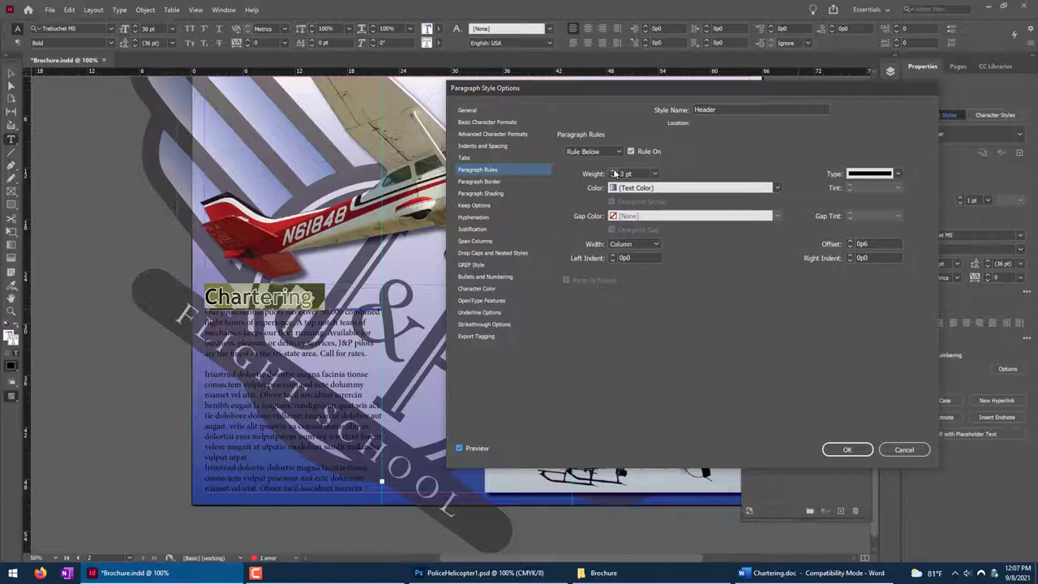
left_click(874, 173)
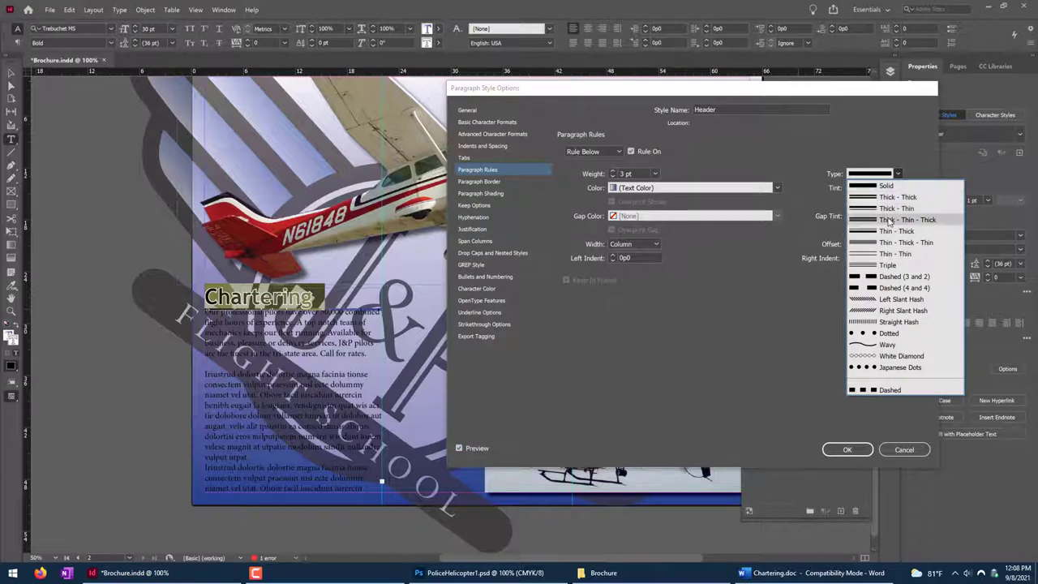
left_click(885, 209)
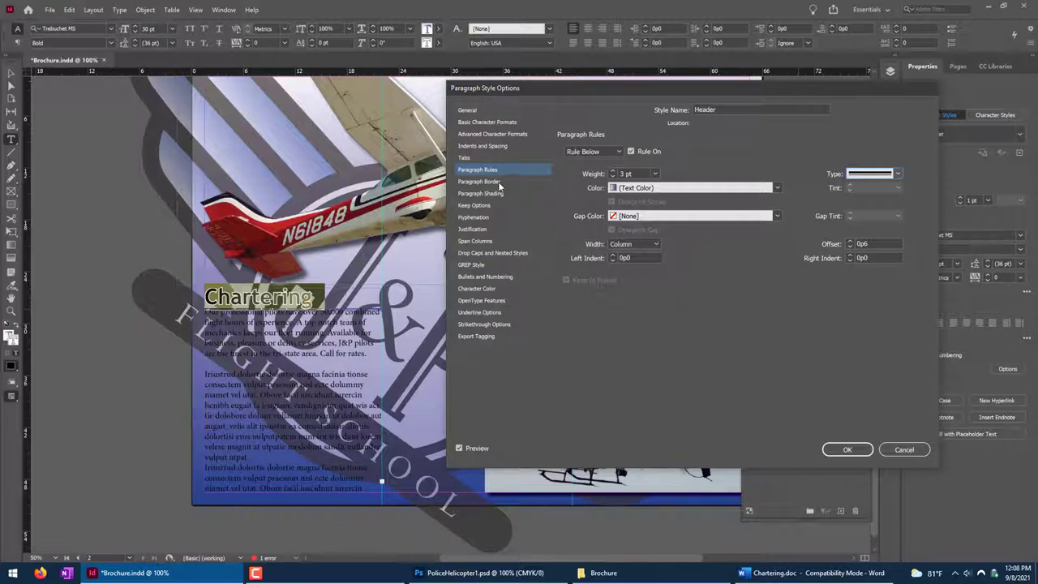
Set the Header style's space after to 0p6, save the style and deselect the heading text.
left_click(478, 146)
left_click(829, 231)
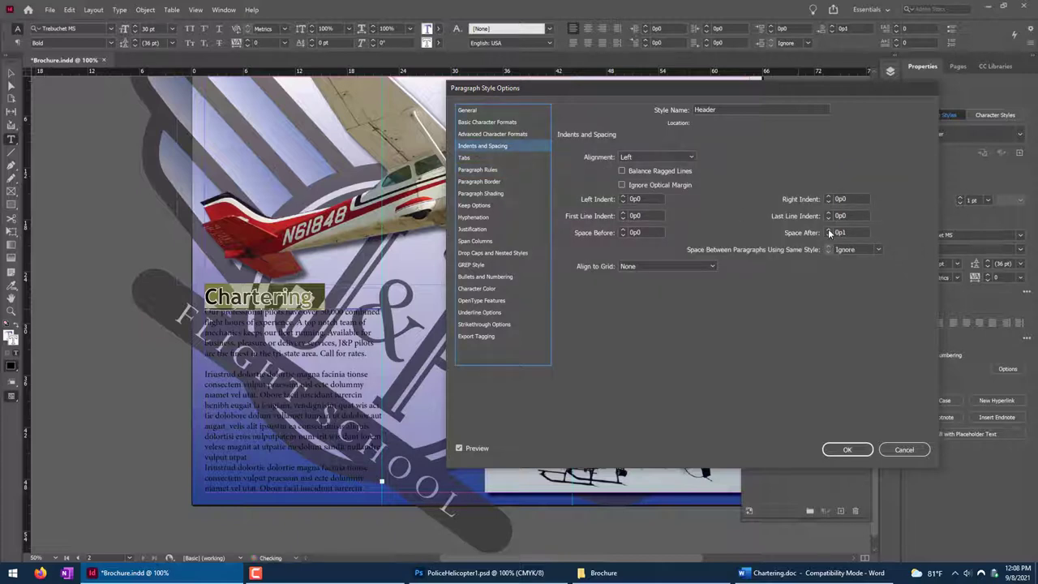
left_click(829, 231)
left_click(828, 231)
left_click(829, 231)
left_click(828, 231)
left_click(829, 232)
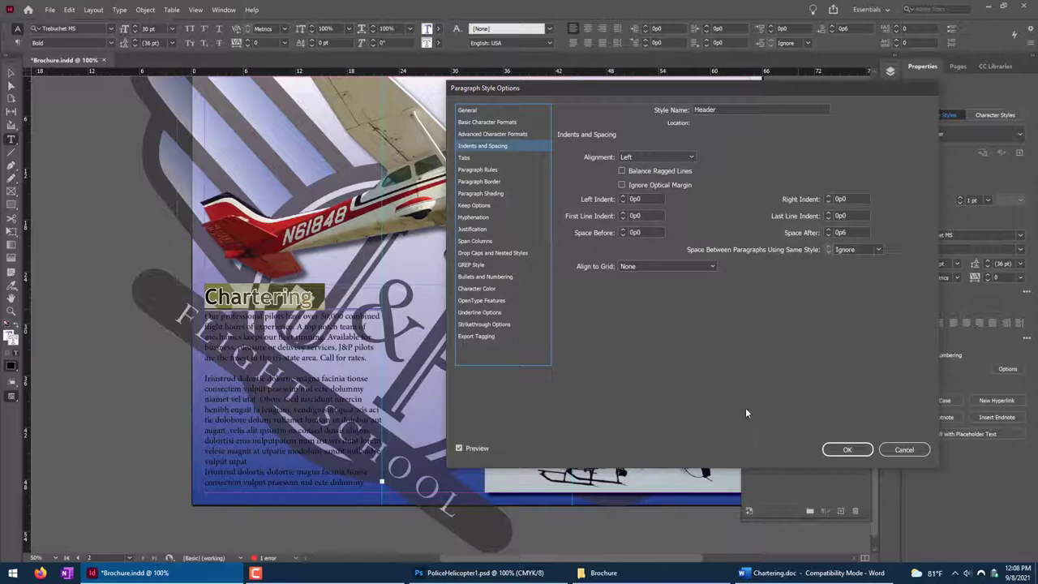
left_click(846, 449)
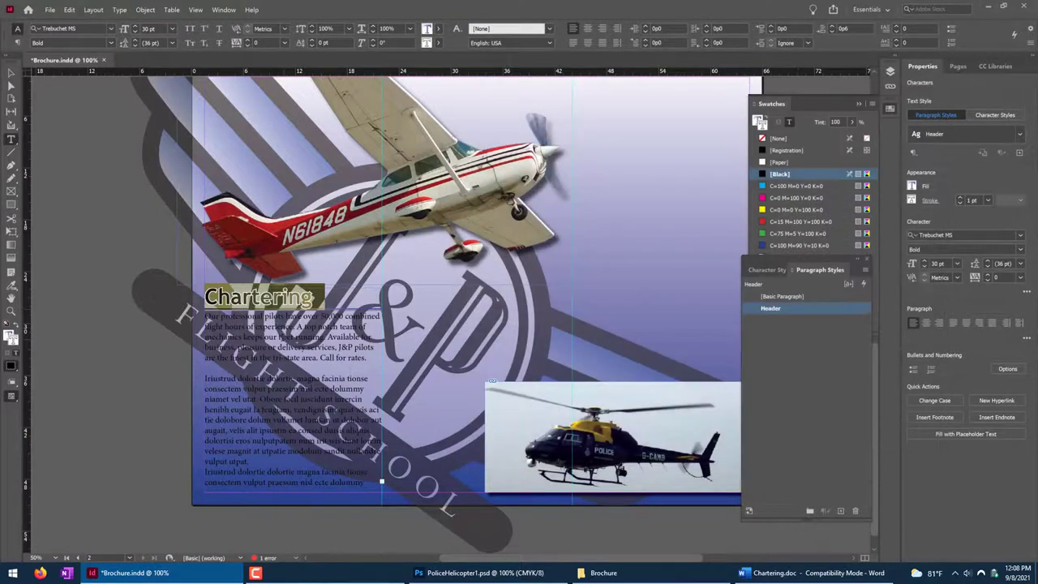
key("ctrl+shift+a")
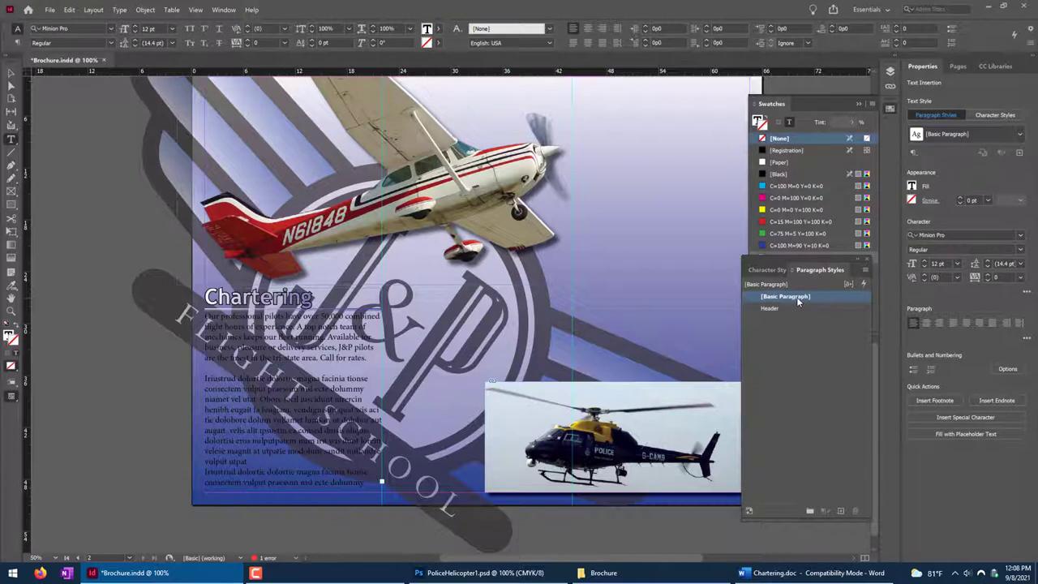
Edit the [Basic Paragraph] style of the body copy to use Palatino Linotype at 13 pt.
left_click_drag(807, 262, 583, 151)
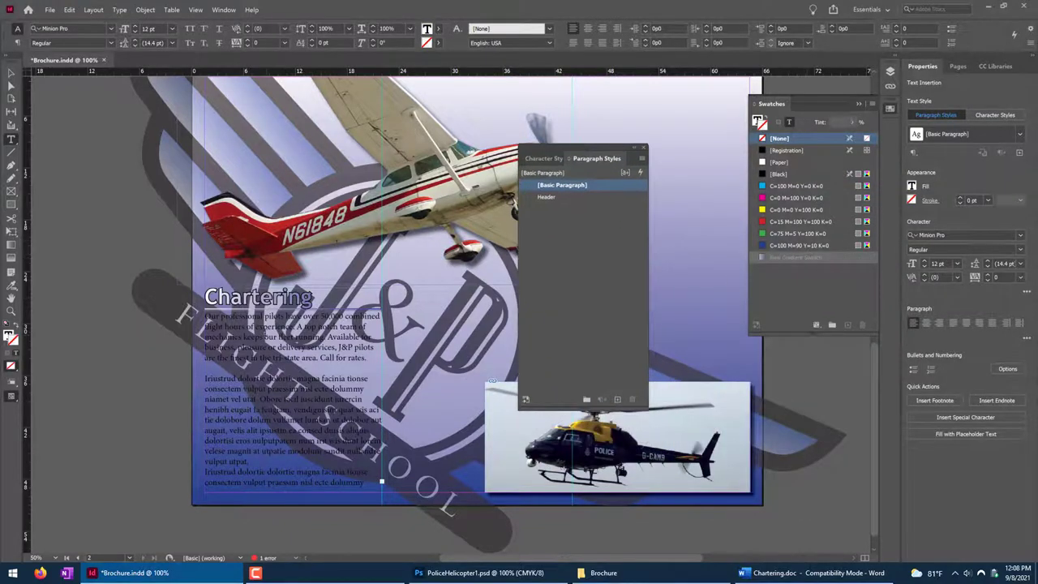
left_click_drag(267, 325, 328, 357)
left_click(328, 357)
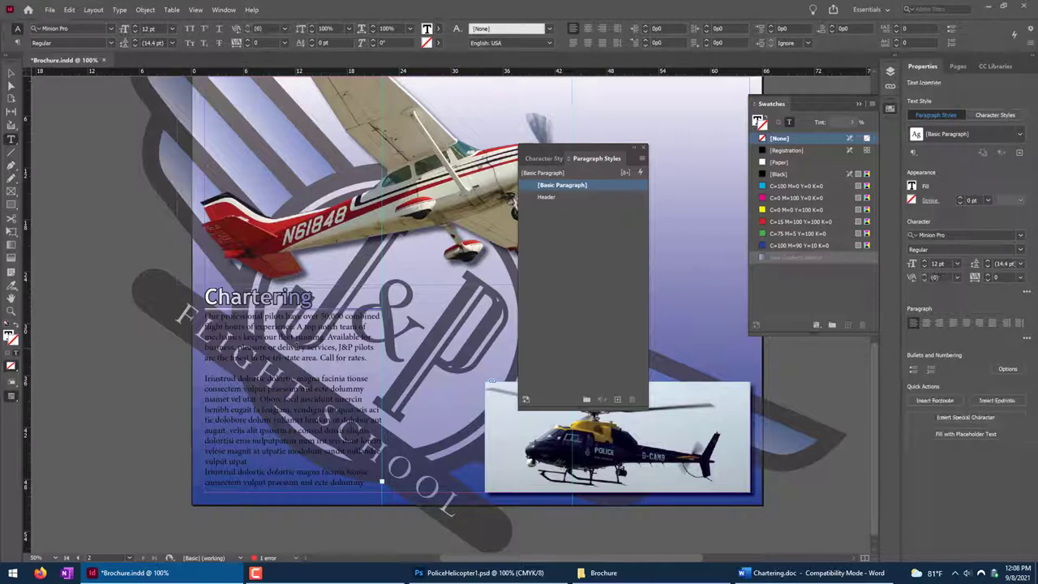
double_click(598, 186)
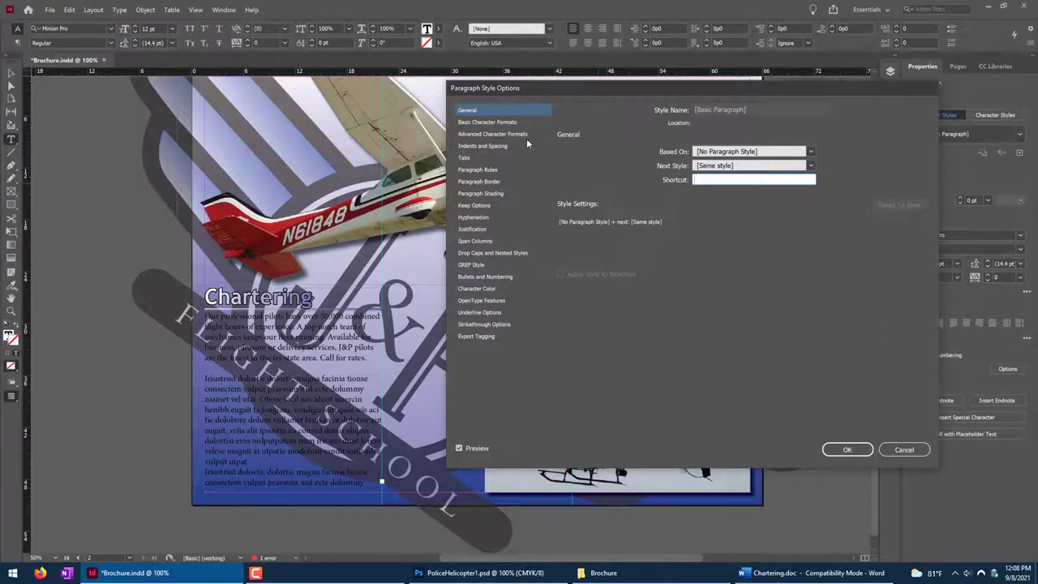
left_click_drag(590, 84, 609, 100)
left_click(537, 141)
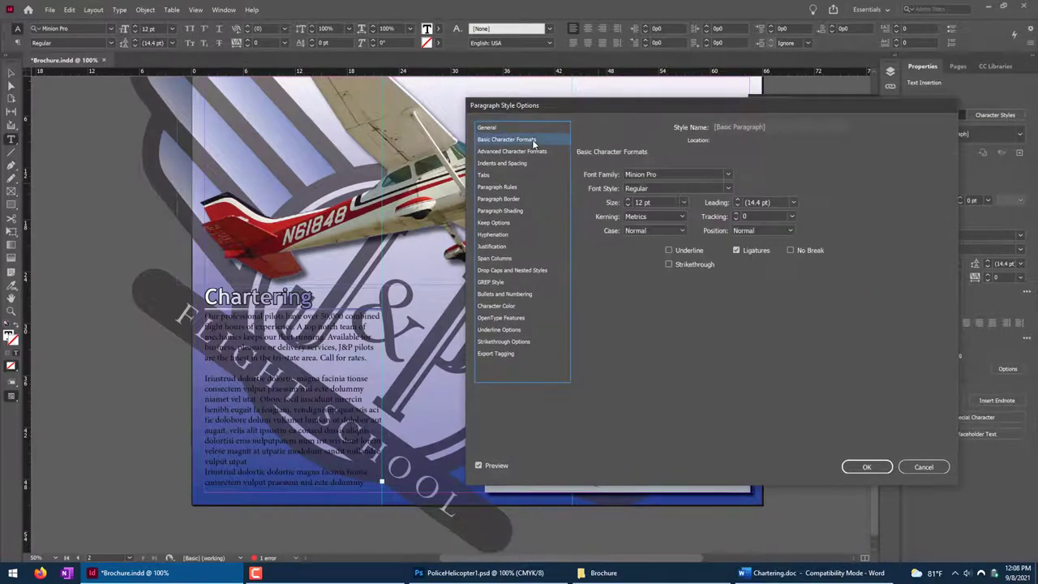
left_click(728, 173)
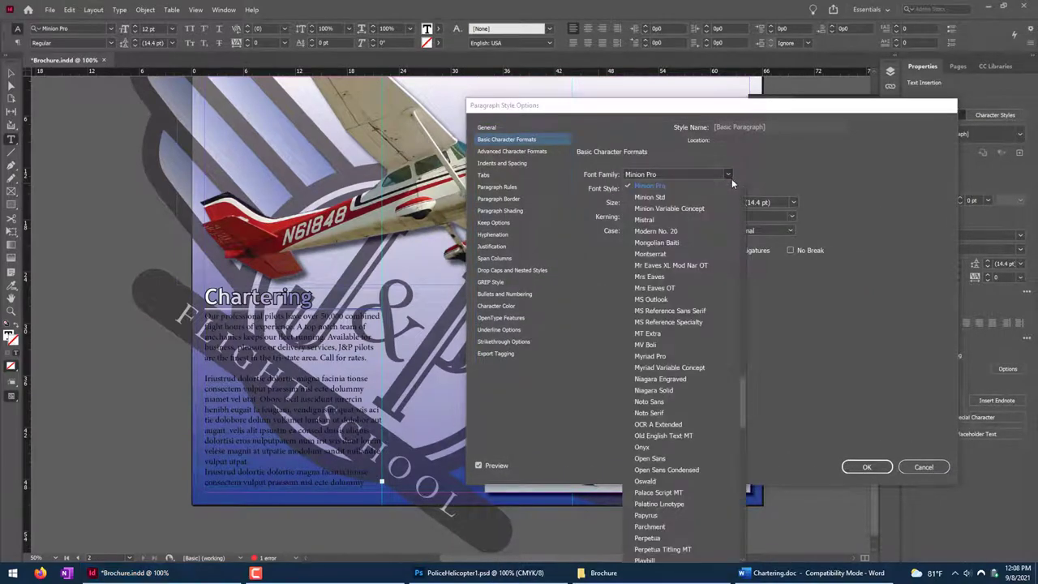
left_click_drag(737, 412, 751, 459)
scroll(705, 334, "up", 7)
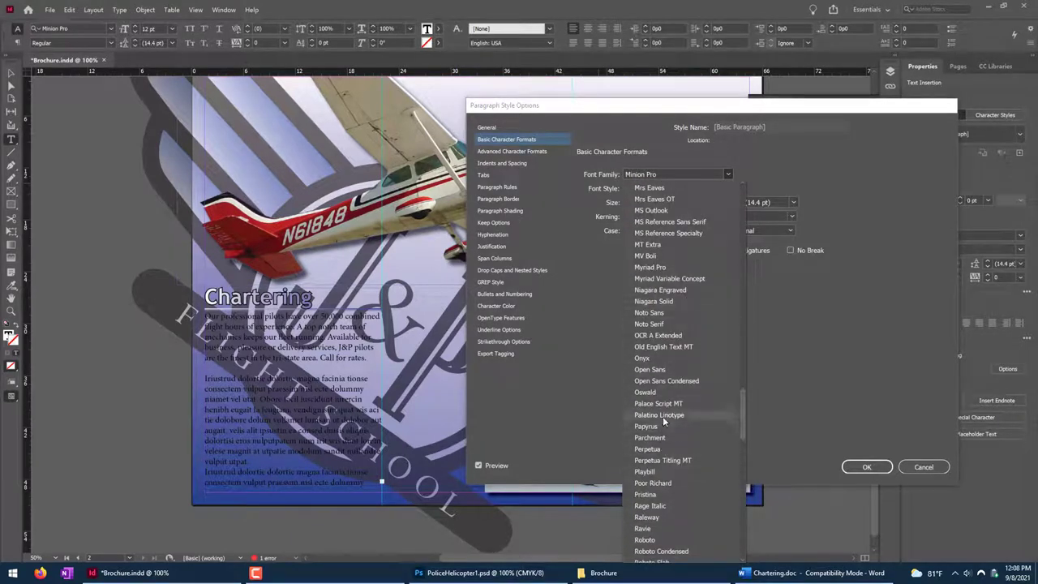
key("Escape")
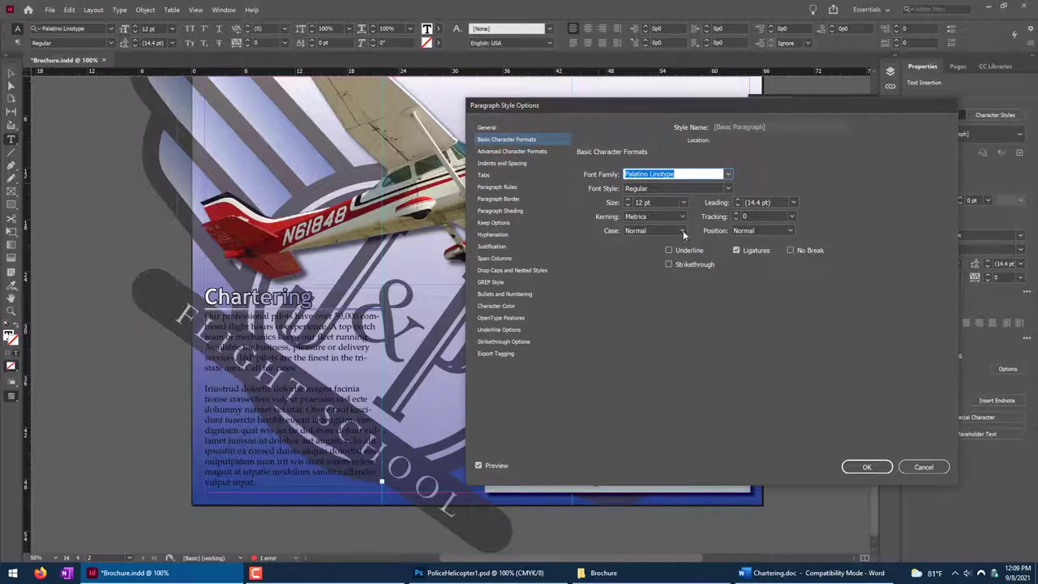
key("Up")
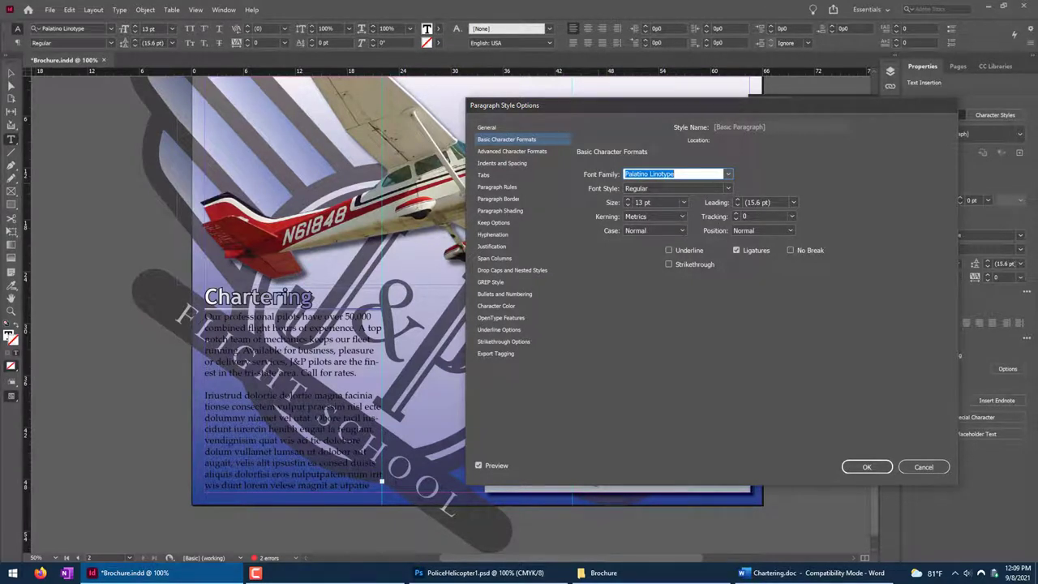
Set the [Basic Paragraph] style's first line indent to 1p0, save the style and dismiss the paragraph style list.
left_click(517, 165)
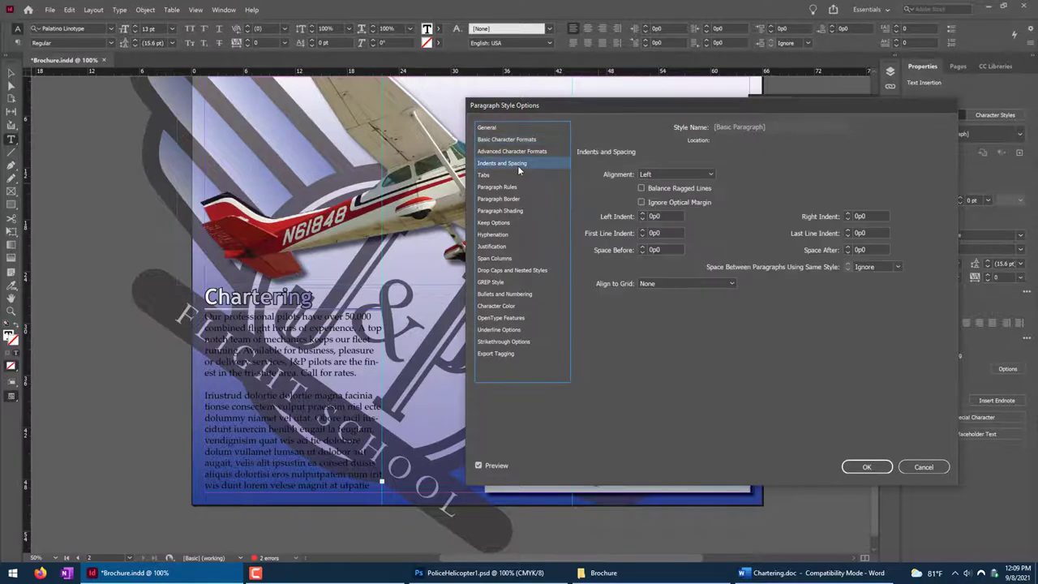
left_click(641, 230)
left_click(641, 230)
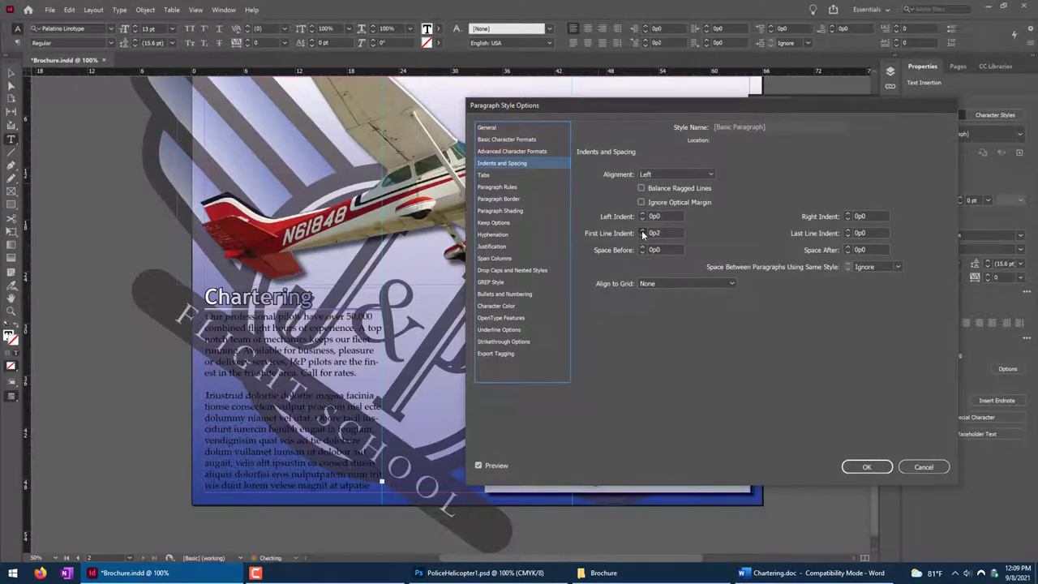
left_click(641, 230)
left_click(642, 231)
left_click(642, 230)
left_click(642, 230)
left_click(641, 230)
left_click(642, 235)
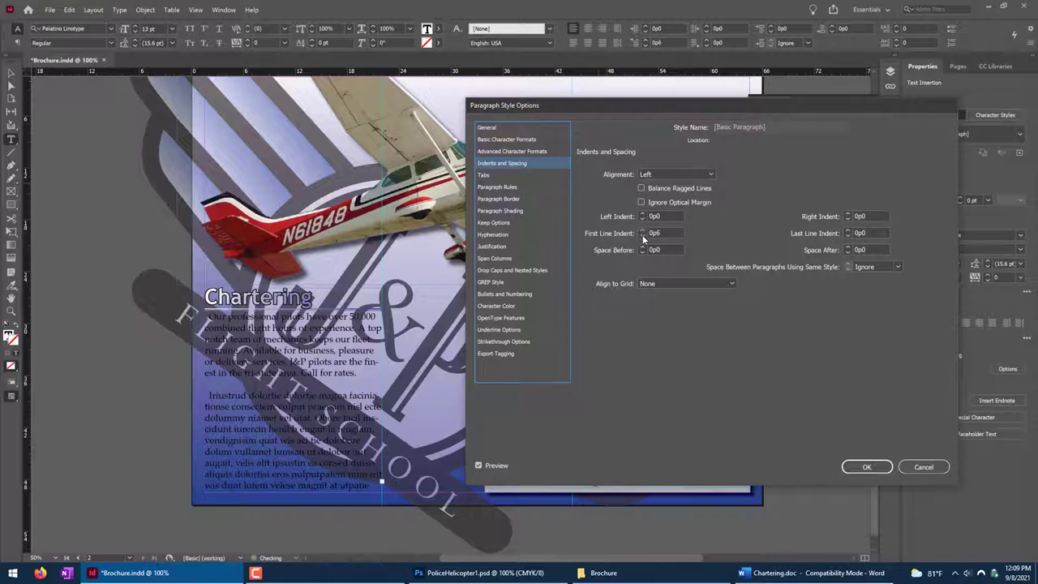
left_click(642, 230)
left_click(641, 231)
left_click(642, 230)
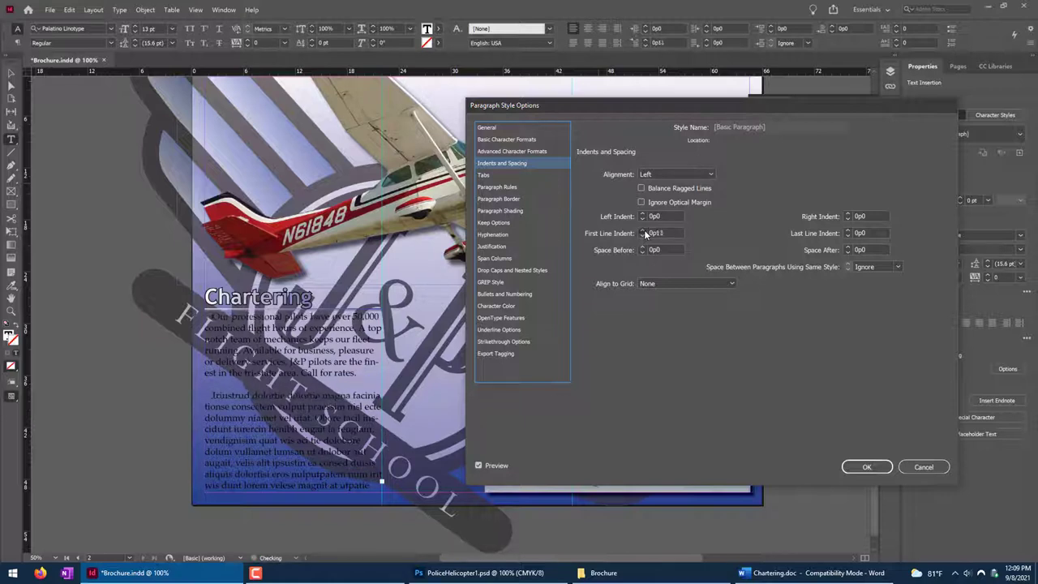
left_click(642, 230)
left_click(641, 230)
left_click(641, 230)
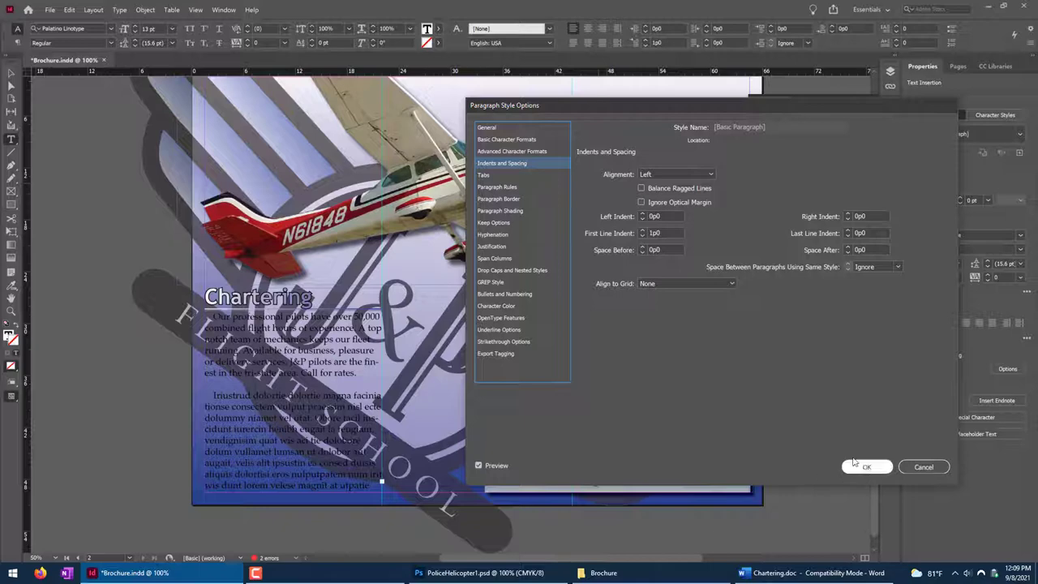
left_click(866, 467)
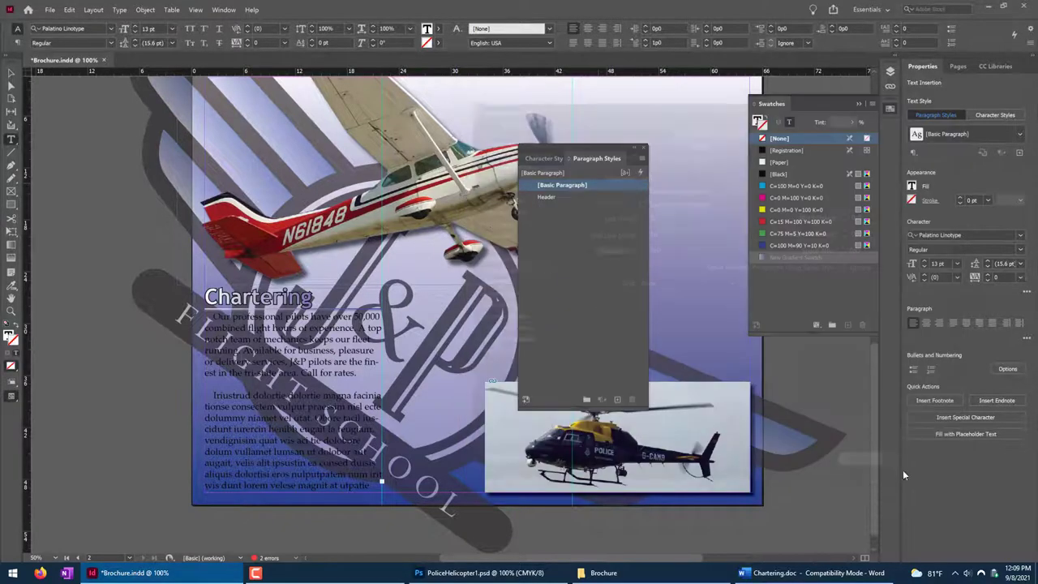
left_click(645, 151)
Compare the column guides on page 1 with those on page 2 around the Chartering text frame.
left_click(11, 73)
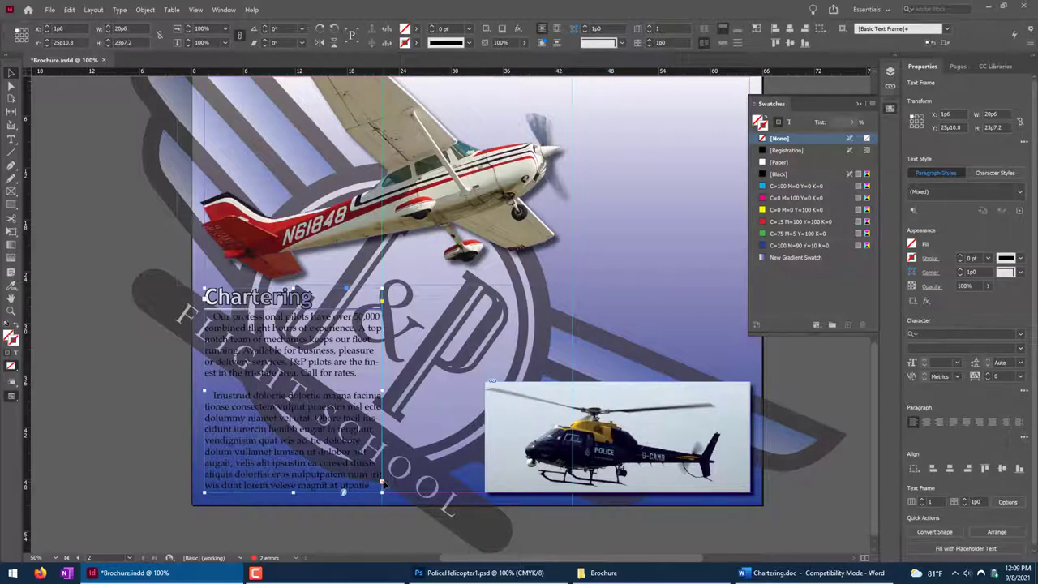
scroll(445, 429, "up", 5)
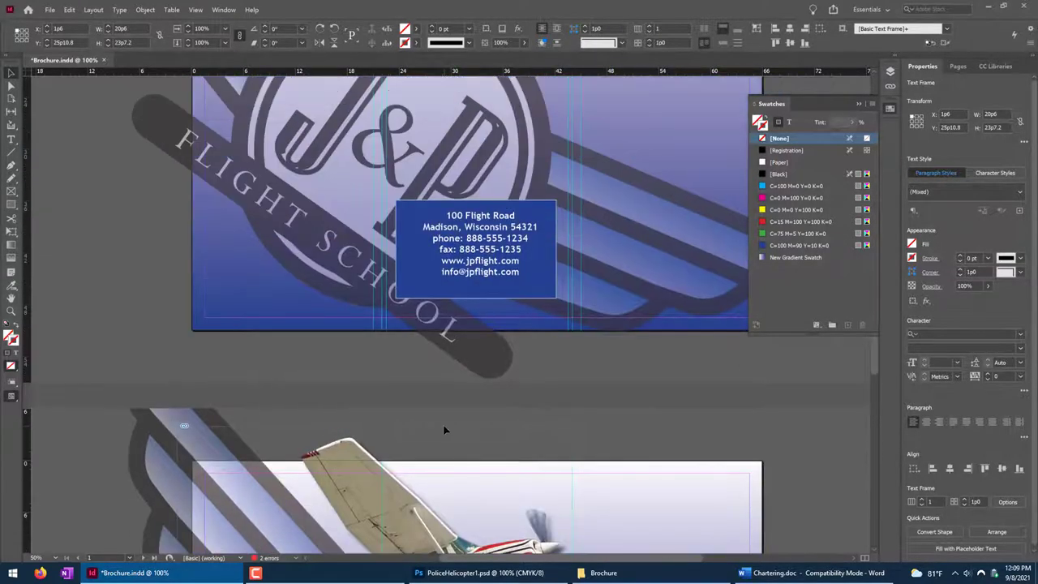
scroll(445, 430, "down", 4)
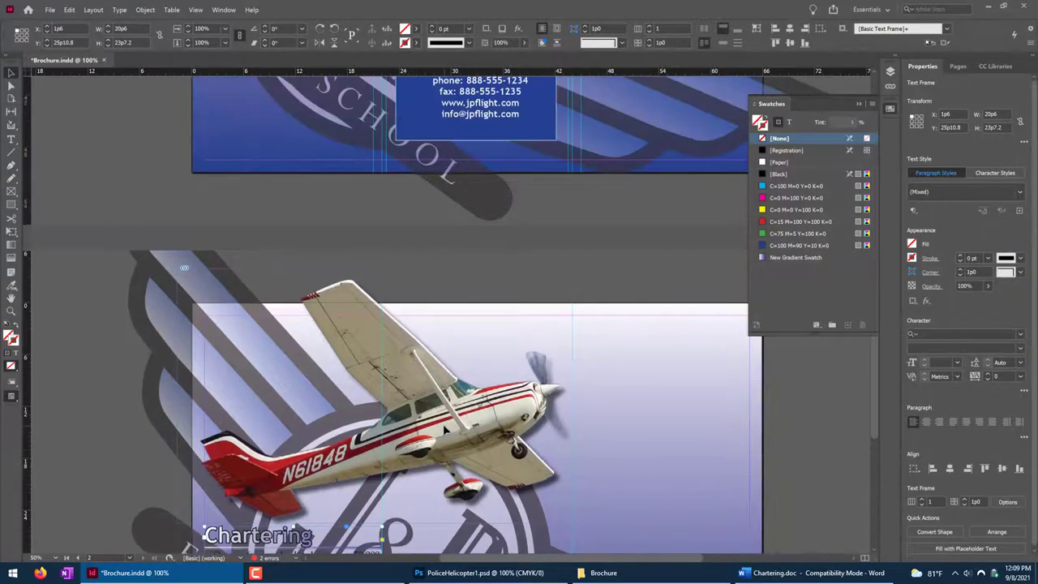
scroll(444, 430, "up", 2)
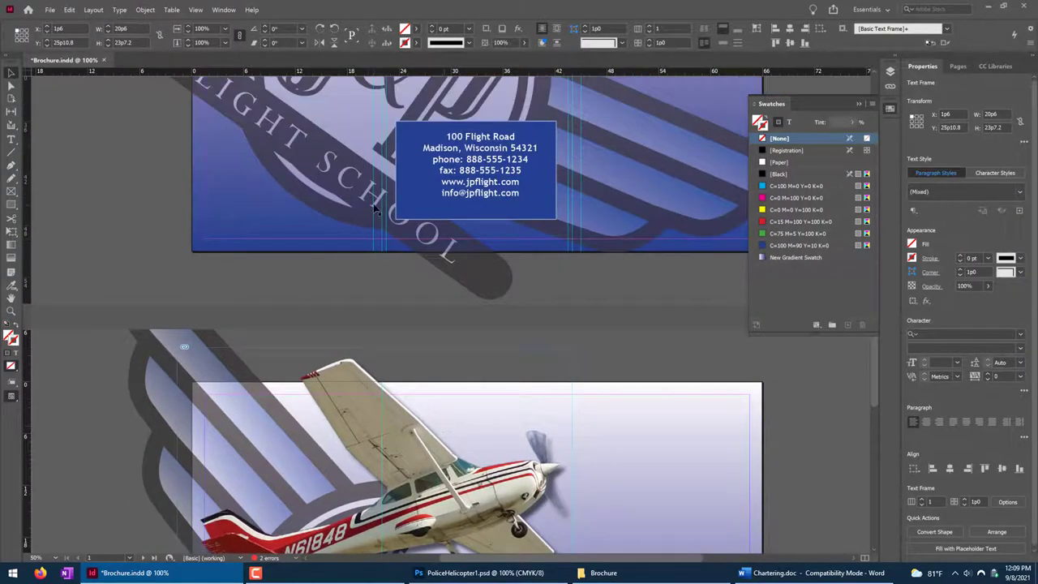
scroll(386, 209, "up", 8)
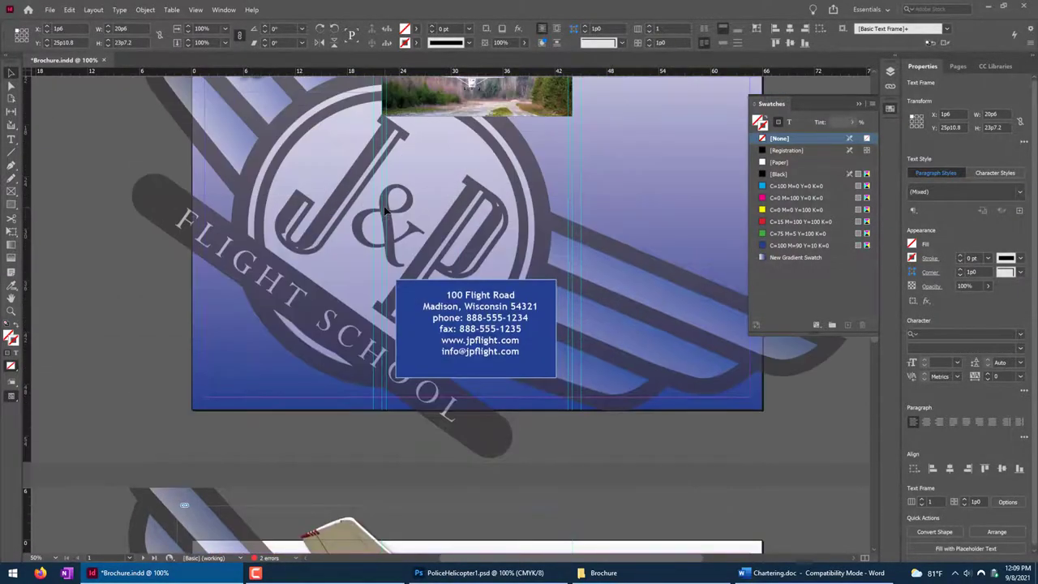
scroll(386, 210, "down", 12)
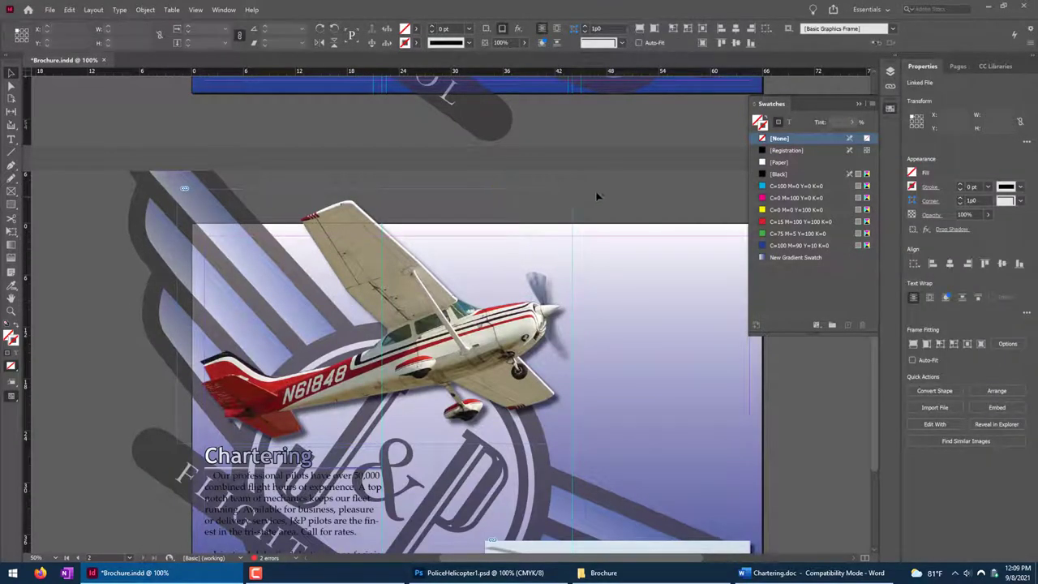
left_click(371, 196)
scroll(116, 304, "down", 1)
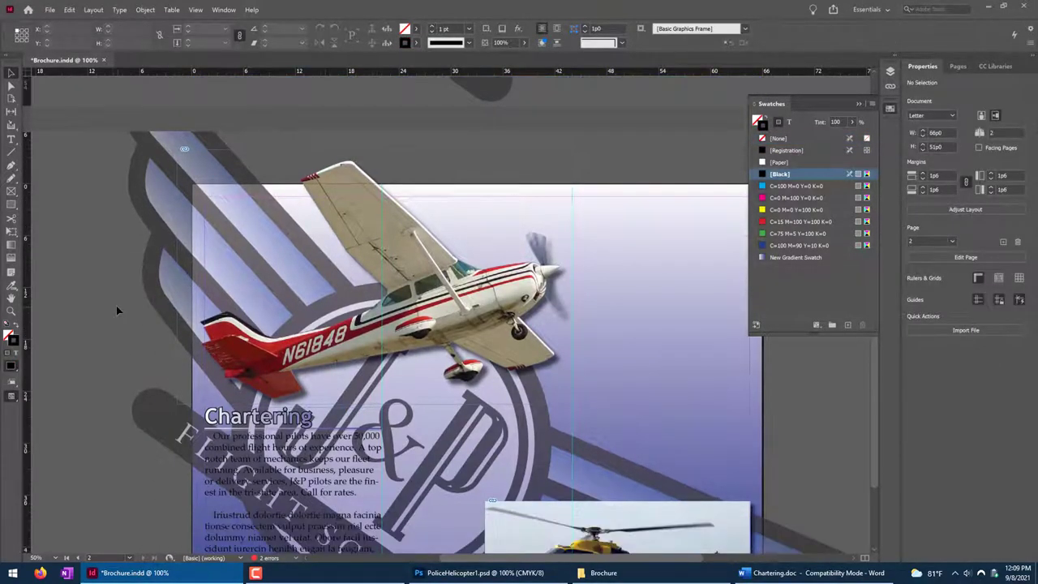
scroll(116, 305, "down", 1)
Create three-column guides on page 2 with a 1p0 gutter, fitted to the page, and compare them with page 1.
left_click(144, 11)
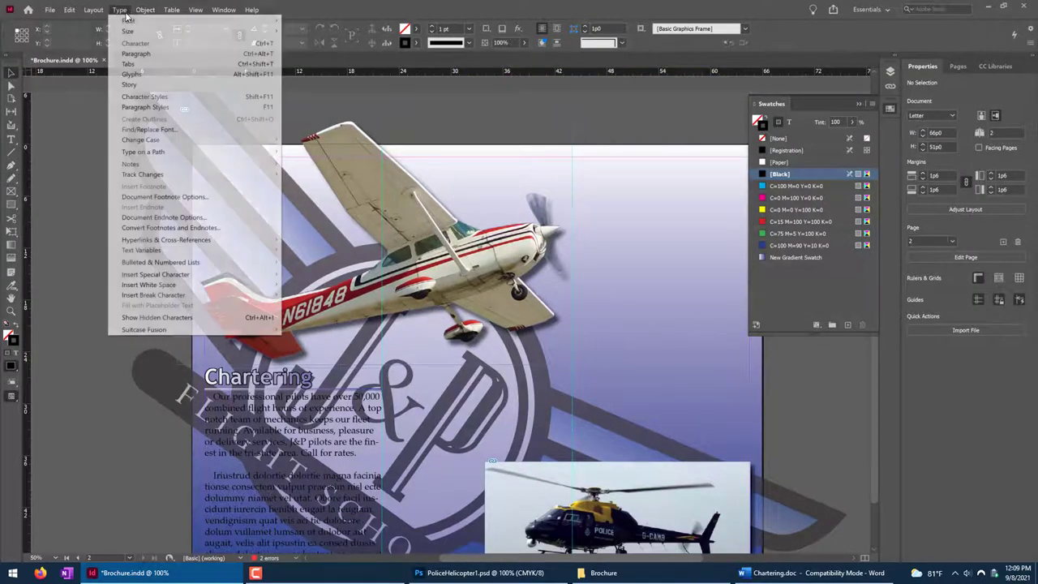
left_click(114, 51)
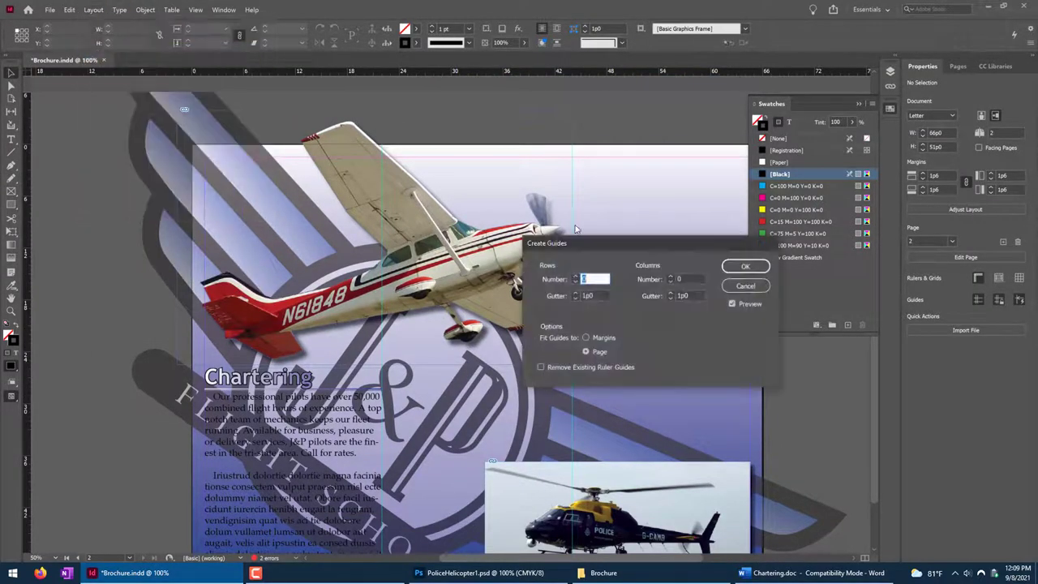
left_click(669, 276)
left_click(670, 276)
left_click(670, 276)
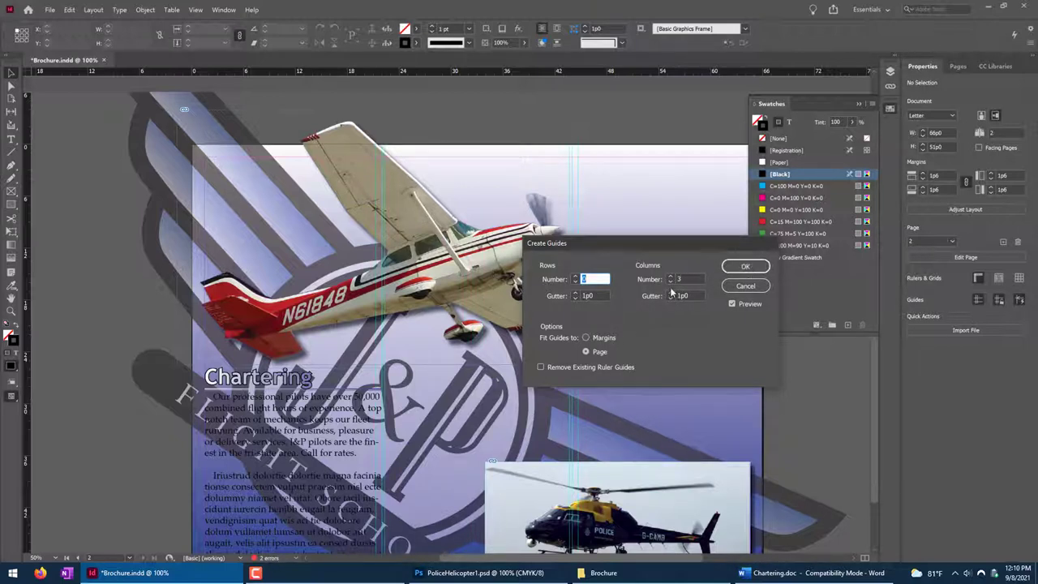
left_click(745, 266)
scroll(407, 256, "up", 3)
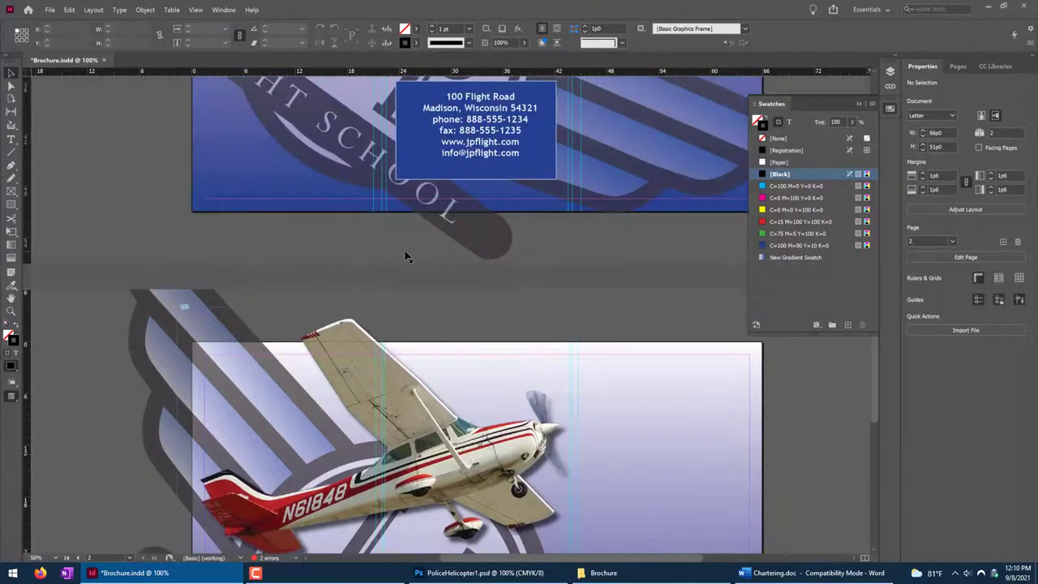
scroll(407, 257, "down", 3)
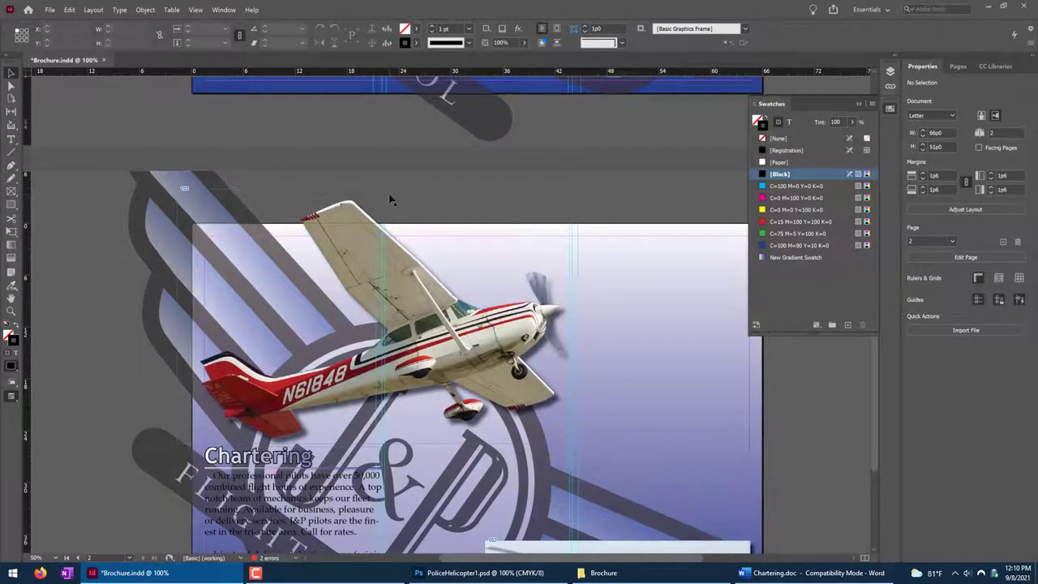
Create three column guides on page 2 with a 1p6 gutter, fitted to the page.
left_click(144, 10)
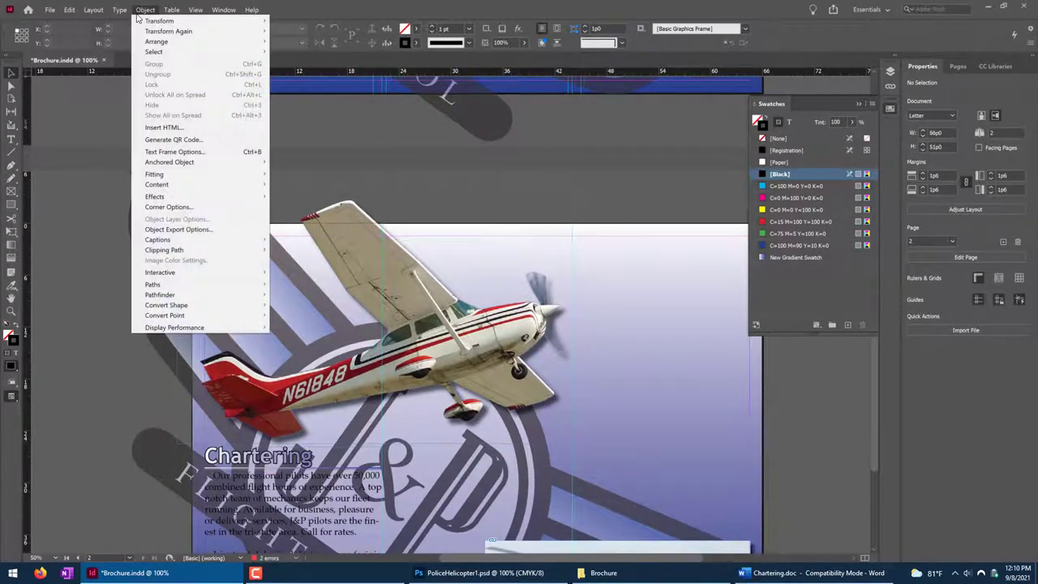
left_click(142, 11)
left_click(94, 10)
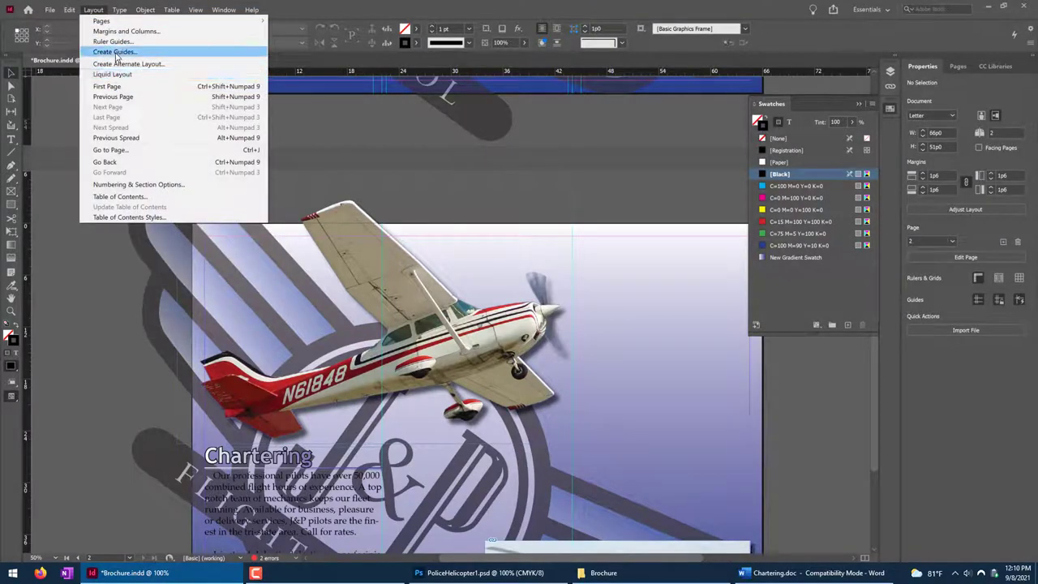
left_click(115, 52)
key("Tab")
key("Tab")
key("Tab")
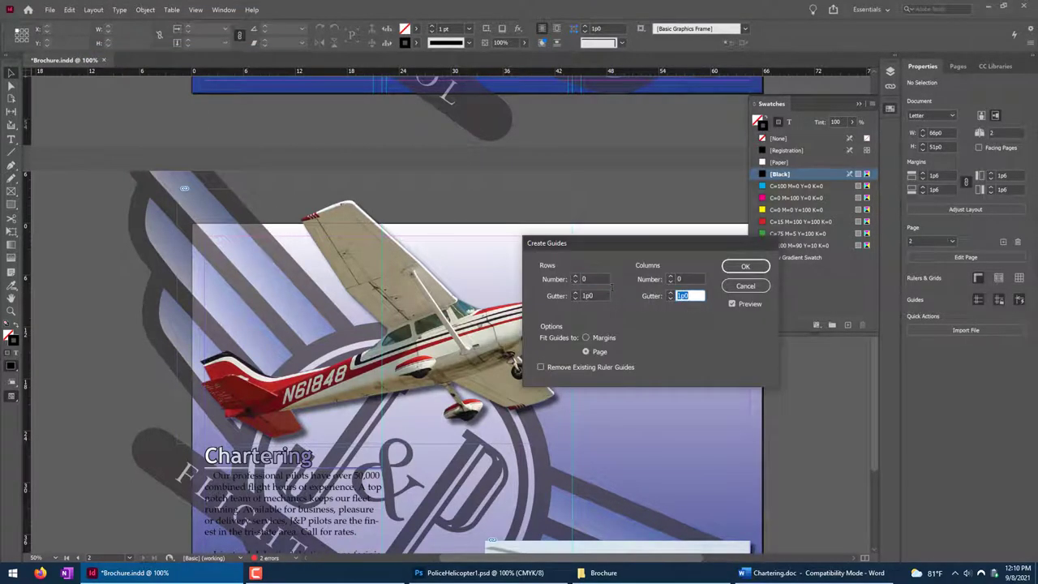
key("BackSpace")
key("Tab")
left_click(670, 276)
left_click(670, 275)
left_click(670, 276)
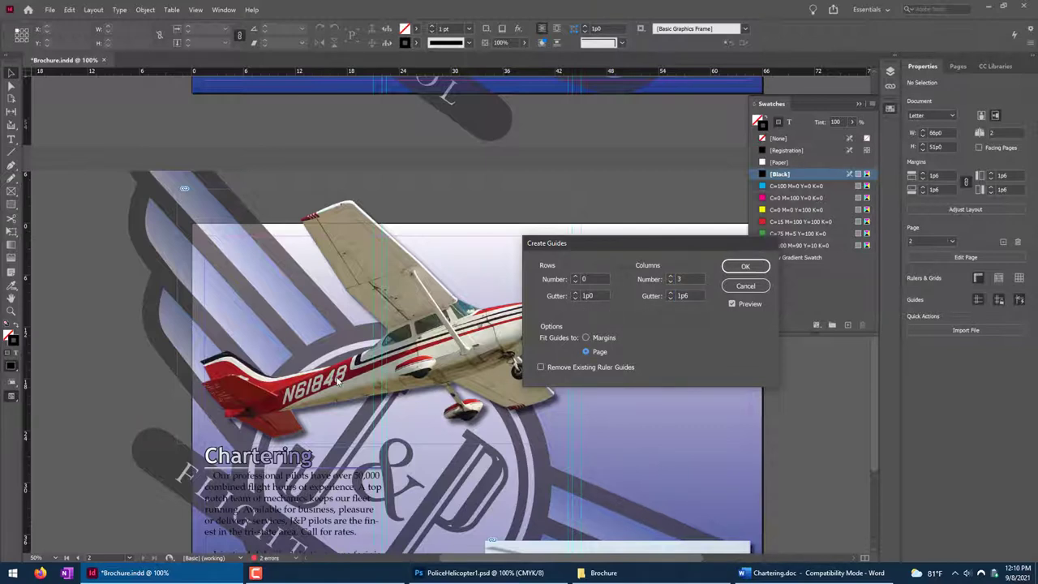
left_click(745, 265)
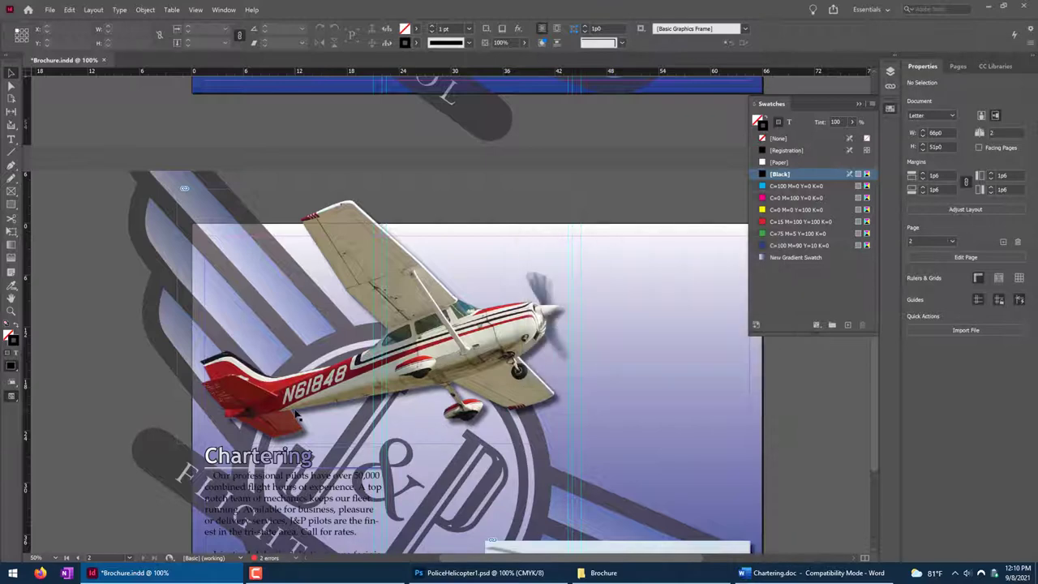
Narrow the Chartering text frame to 19p6 wide and thread its overset text into a frame about 21p0 by 24p0 in the middle column.
scroll(345, 416, "down", 4)
left_click(342, 419)
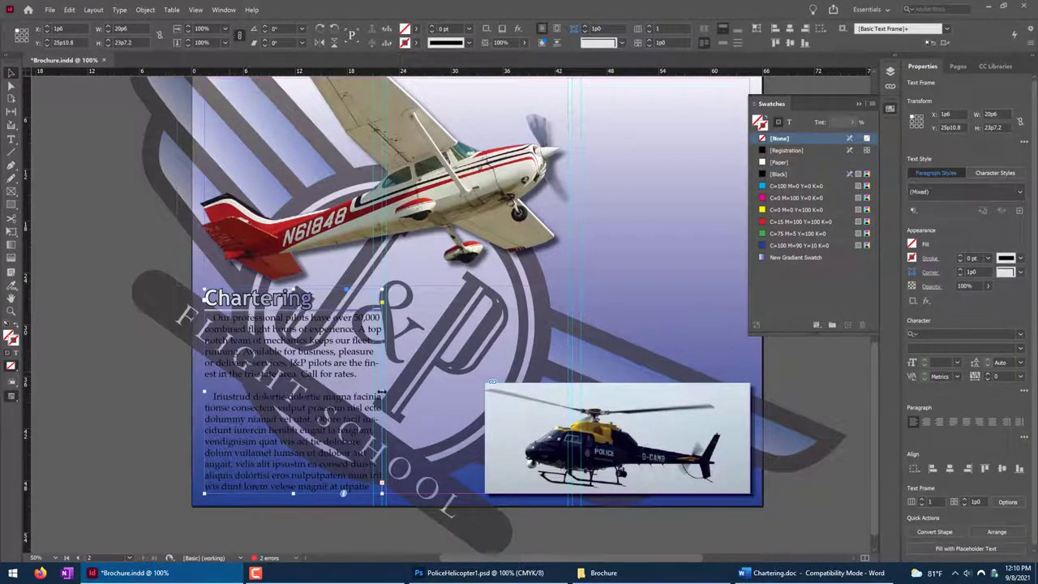
mouse_move(381, 392)
left_mouse_down()
mouse_move(418, 395)
mouse_move(373, 392)
left_mouse_up()
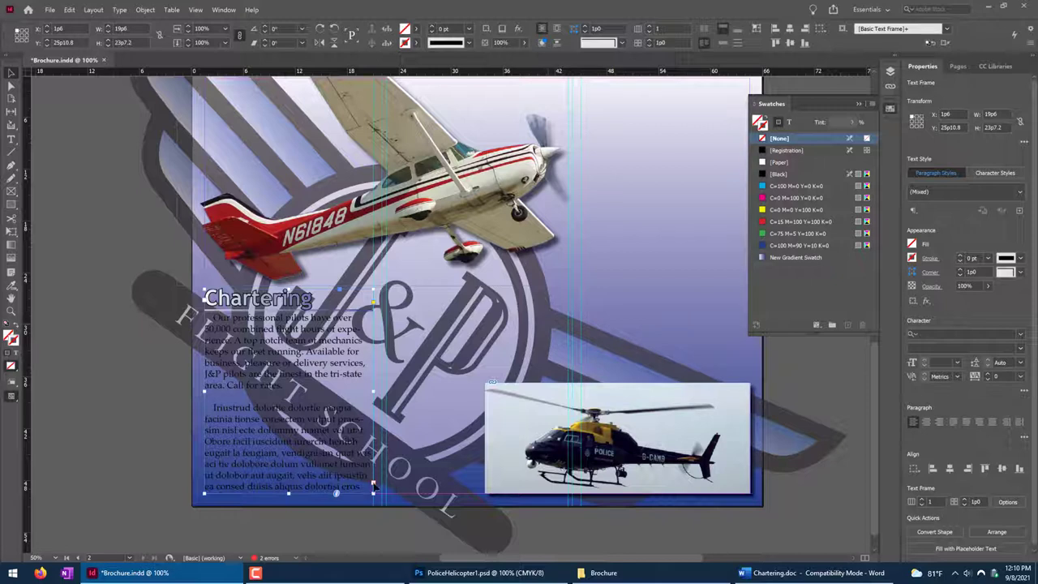
left_click(373, 485)
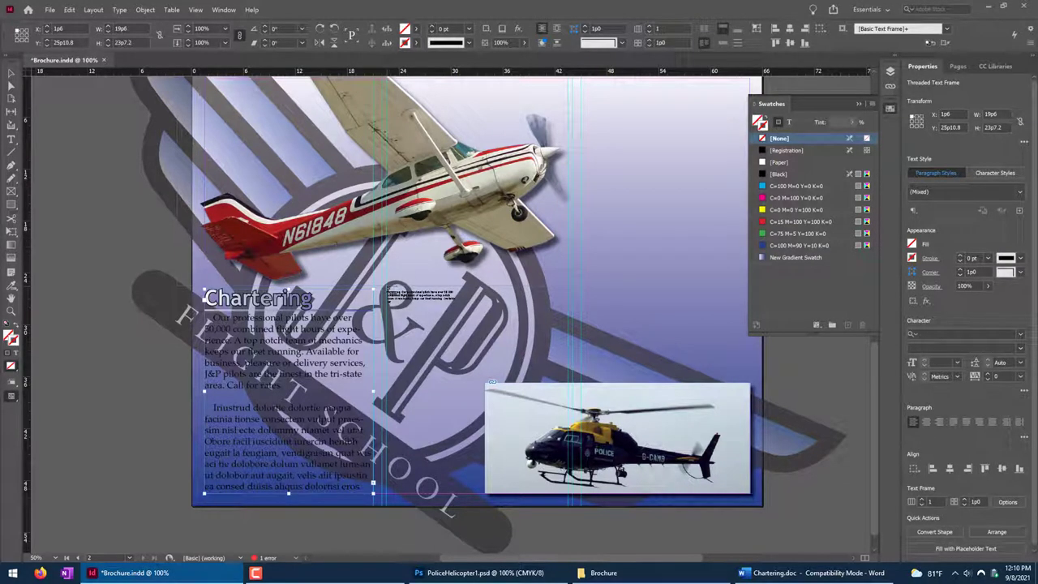
mouse_move(389, 290)
left_mouse_down()
mouse_move(410, 293)
mouse_move(571, 481)
mouse_move(580, 496)
mouse_move(569, 496)
left_mouse_up()
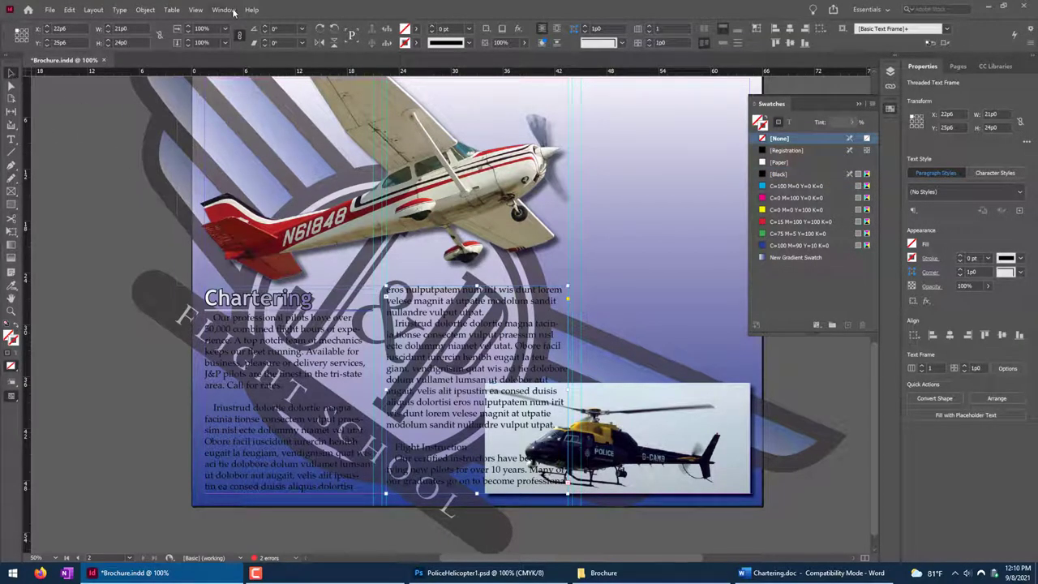
Show the text threads between the linked text frames and clear the selection.
left_click(196, 10)
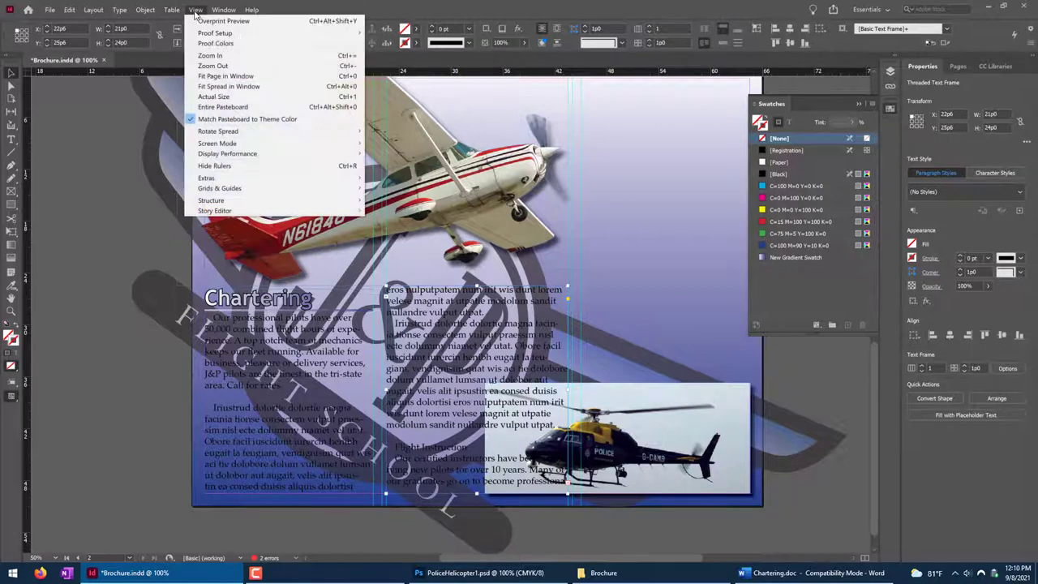
mouse_move(235, 177)
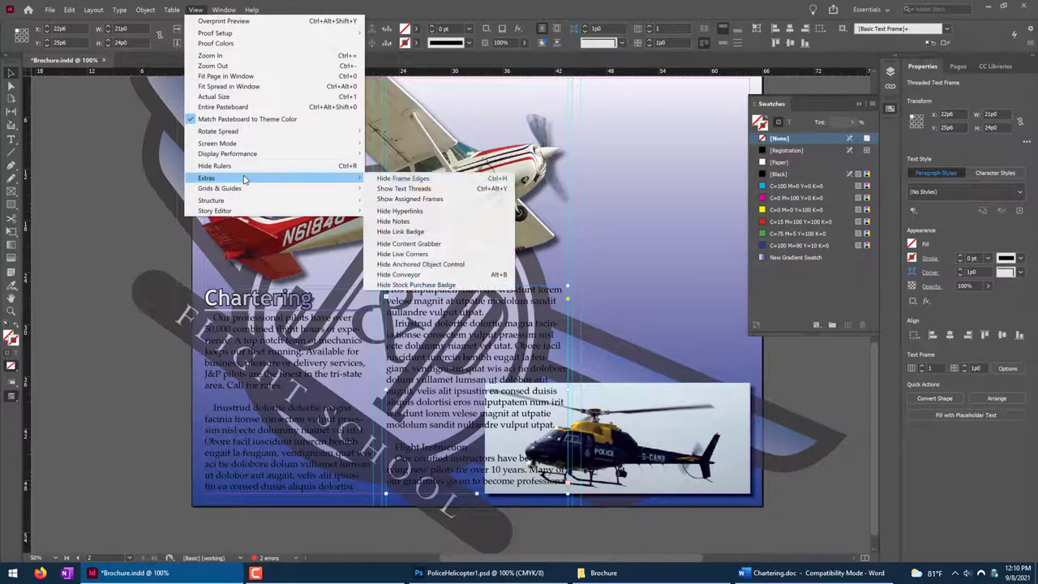
left_click(436, 188)
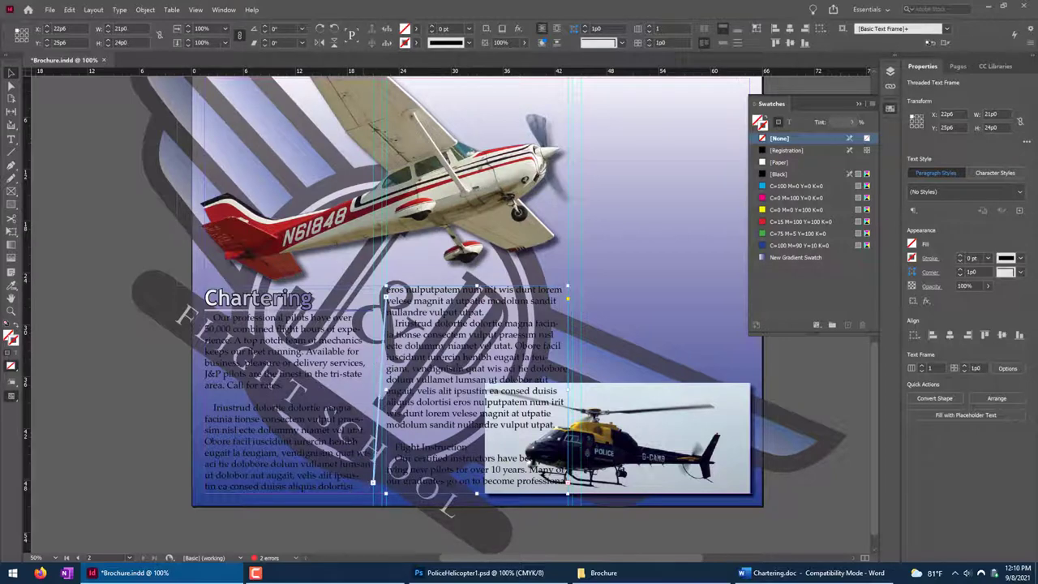
left_click(638, 512)
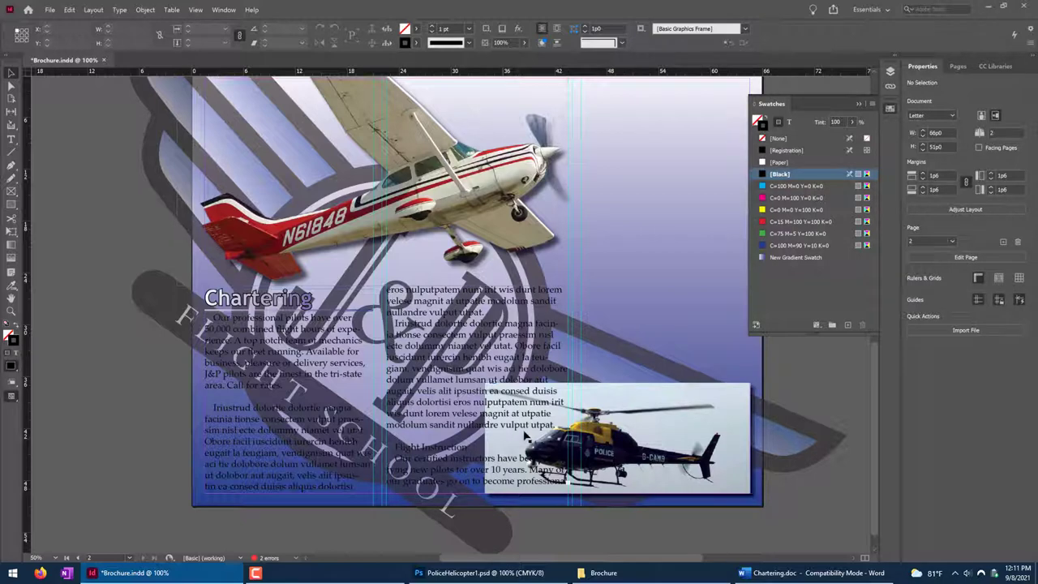
Thread the middle column's overset text into a frame about 19p11 by 34p5 in the third column, above the helicopter picture.
left_click(474, 328)
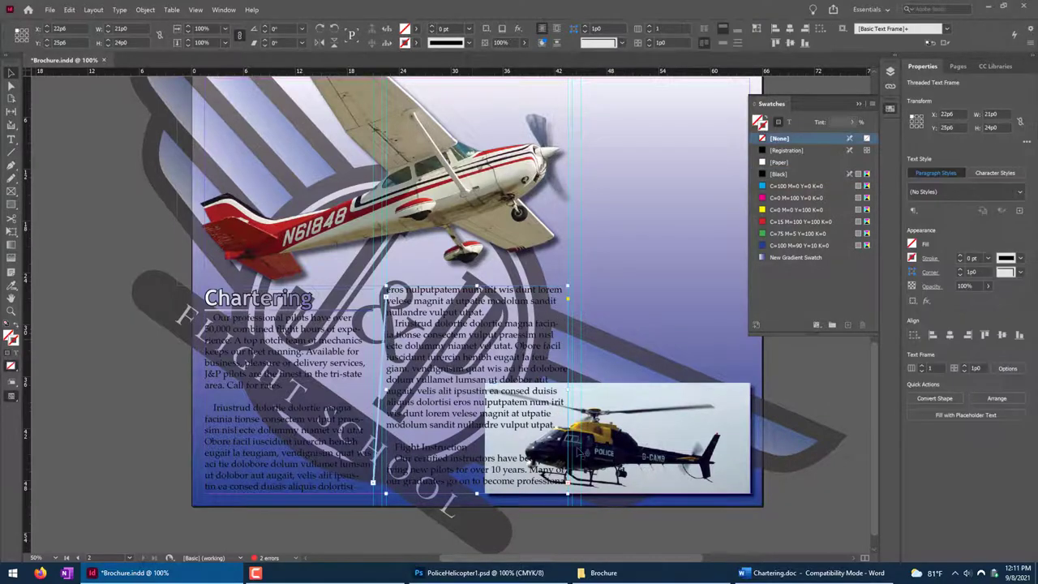
left_click(569, 483)
scroll(632, 121, "up", 2)
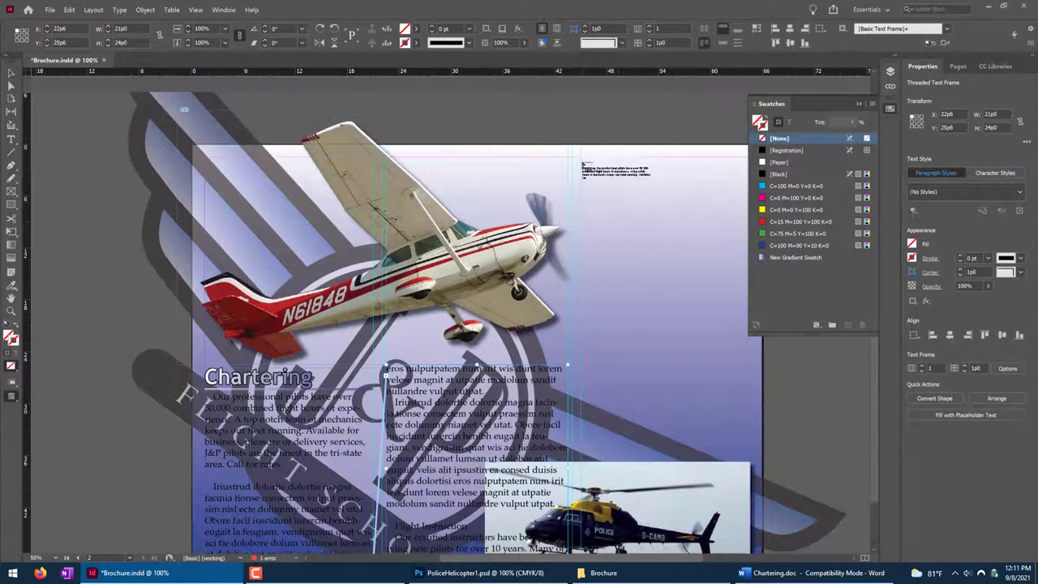
left_click_drag(580, 157, 753, 455)
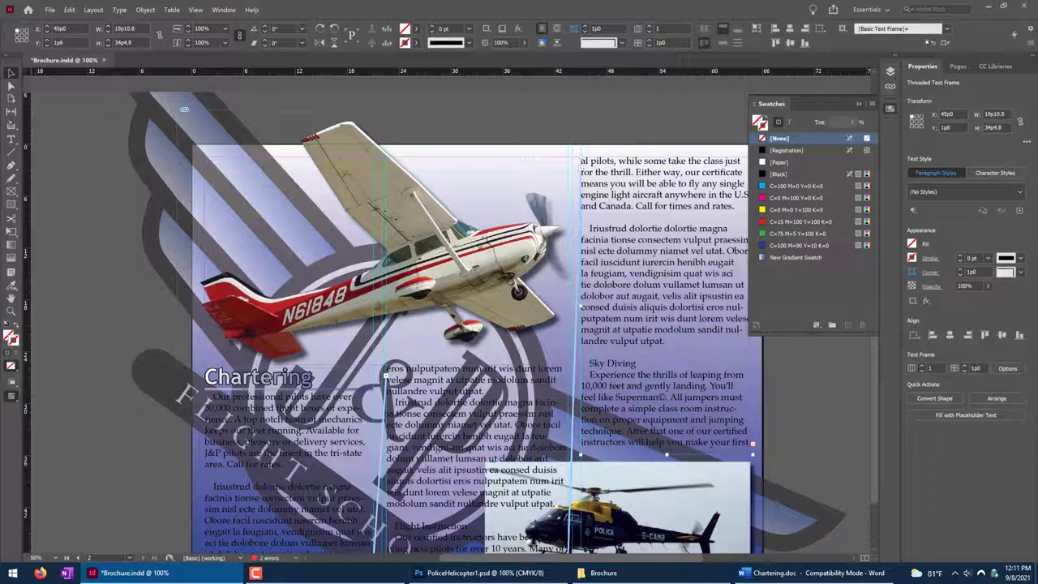
Apply the Header paragraph style to the Flight Instruction heading, keeping the paragraph style list open beside the text.
scroll(566, 411, "down", 2)
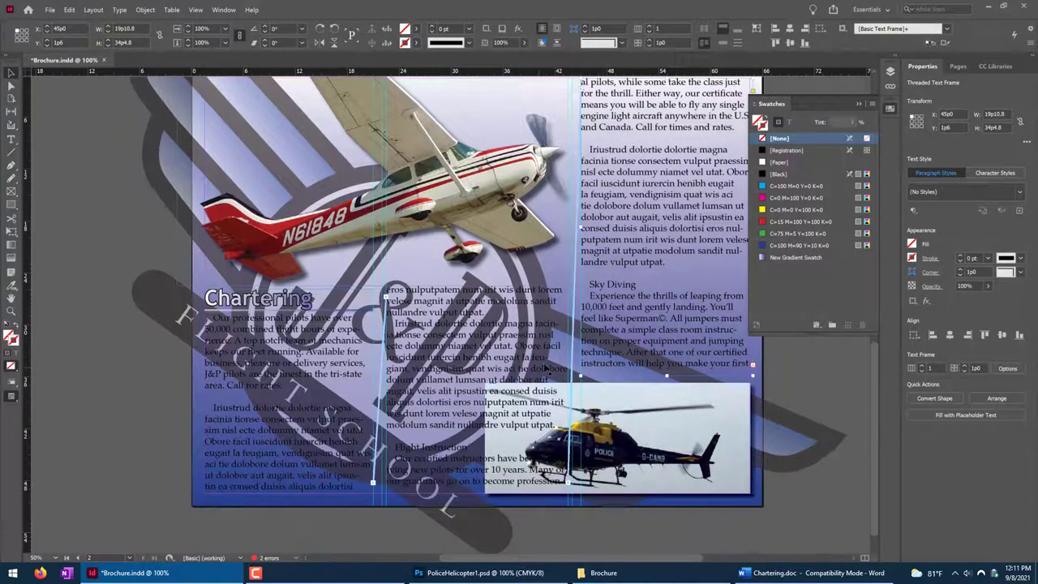
left_click(452, 446)
triple_click(452, 447)
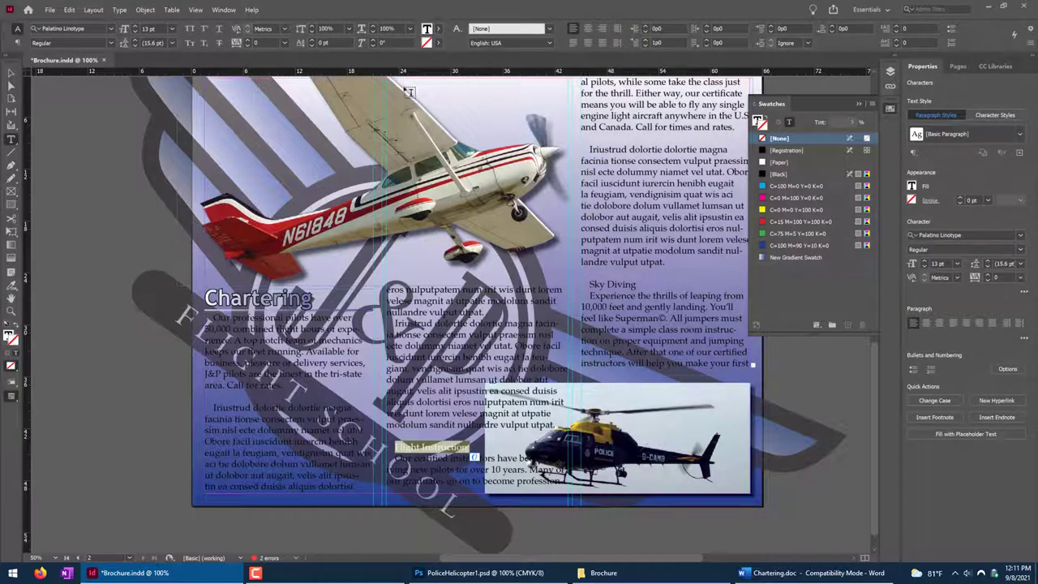
left_click(224, 10)
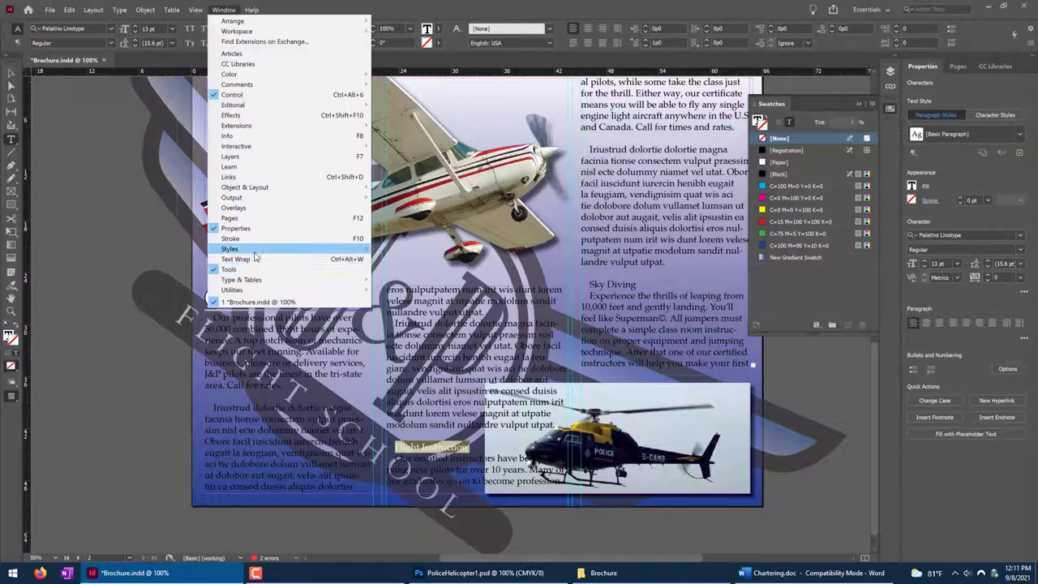
mouse_move(235, 248)
left_click(409, 279)
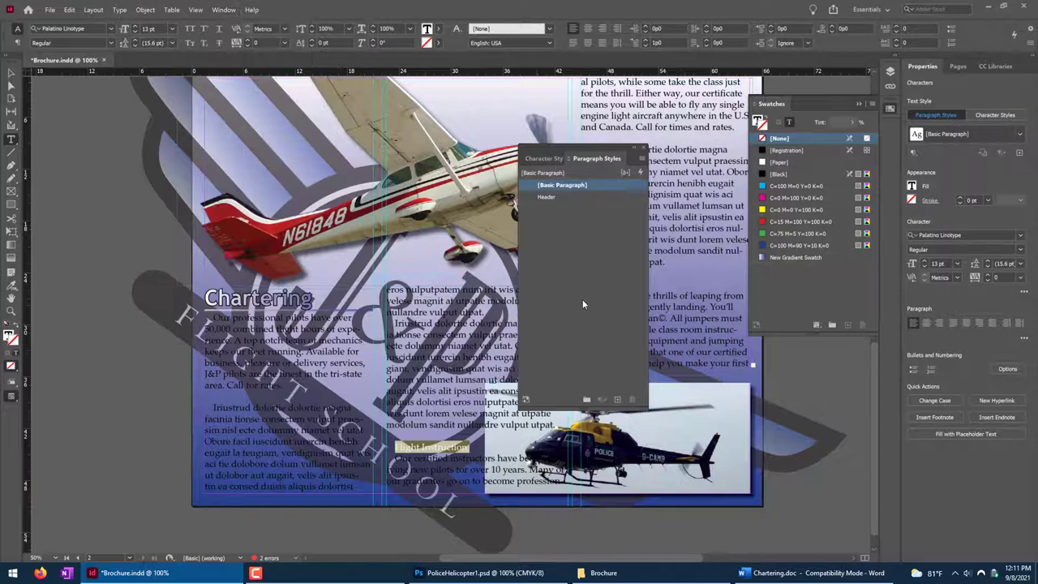
left_click(559, 197)
left_click_drag(607, 148, 233, 151)
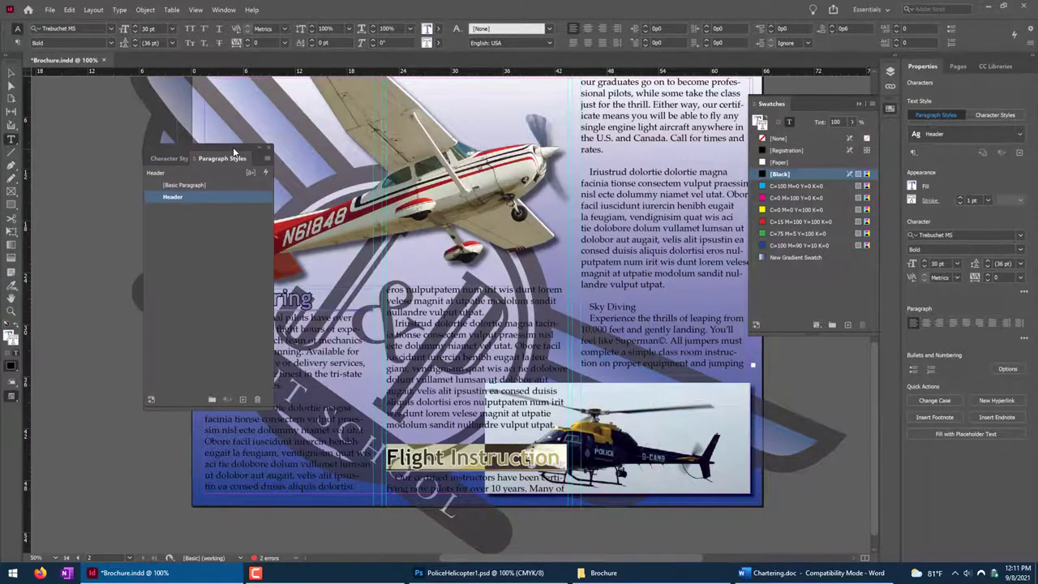
Apply the Header paragraph style to the Sky Diving heading in the third column.
triple_click(629, 306)
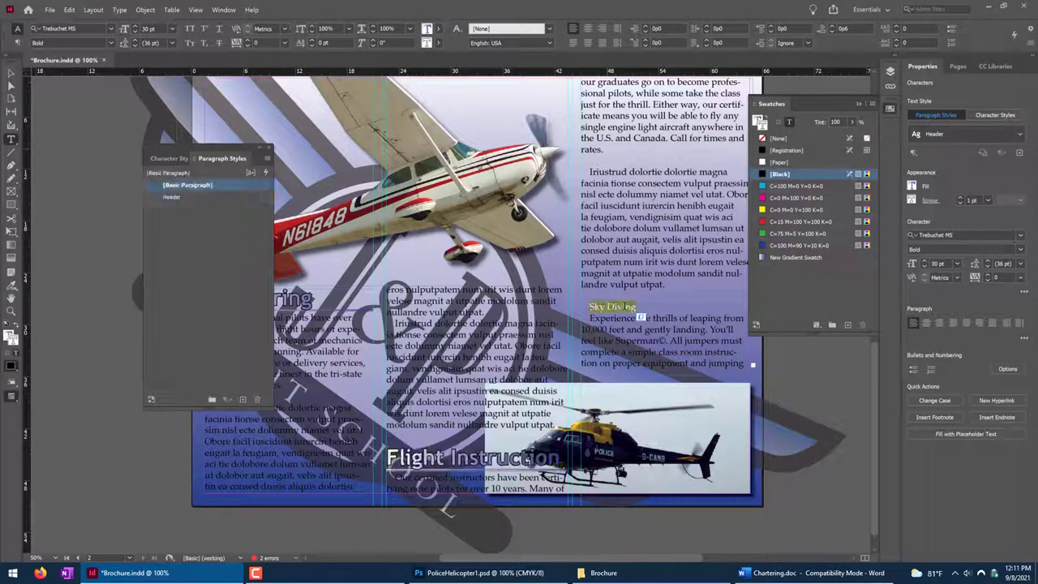
left_click(173, 197)
scroll(662, 393, "up", 3)
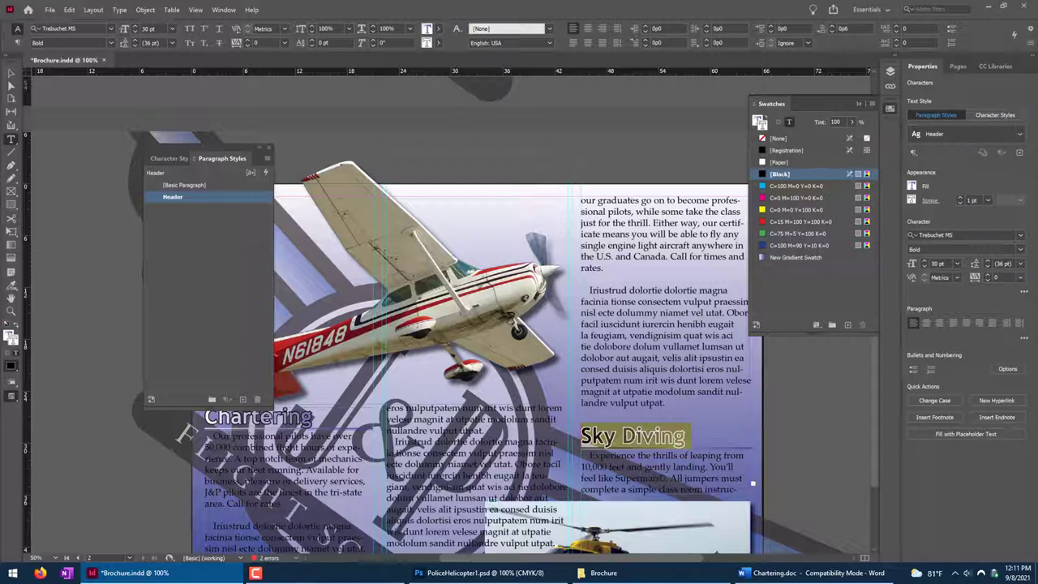
left_click_drag(183, 154, 128, 142)
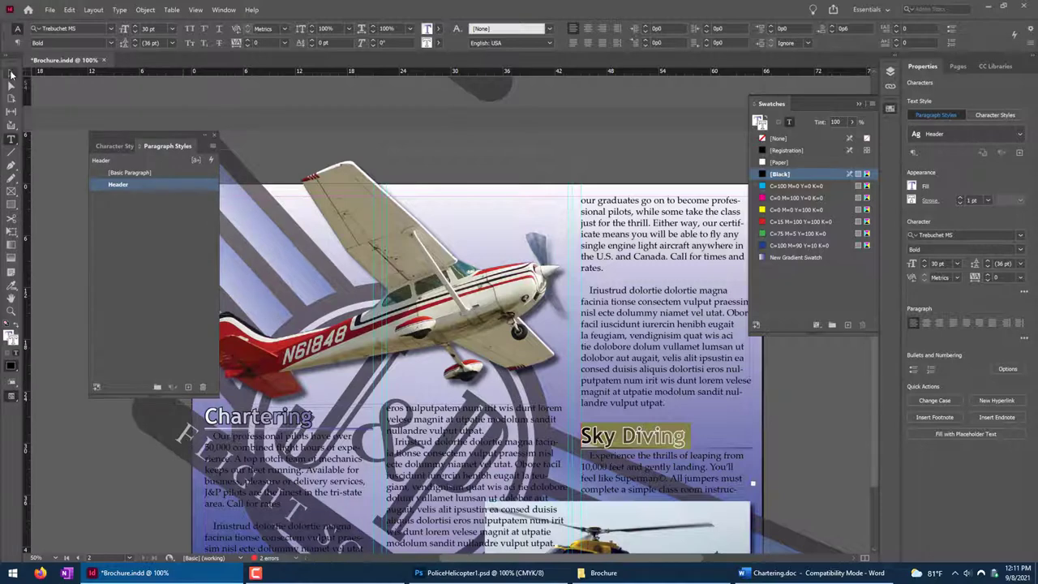
Turn on text wrap around the bounding box of the helicopter picture, with the floating paragraph style list moved clear of the page.
left_click(11, 74)
scroll(536, 483, "down", 3)
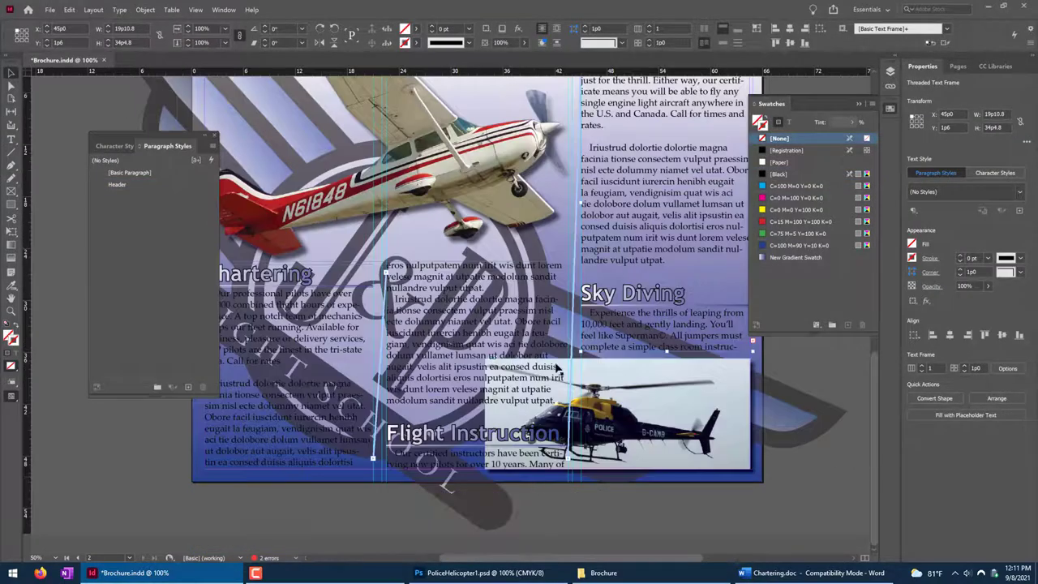
left_click(640, 405)
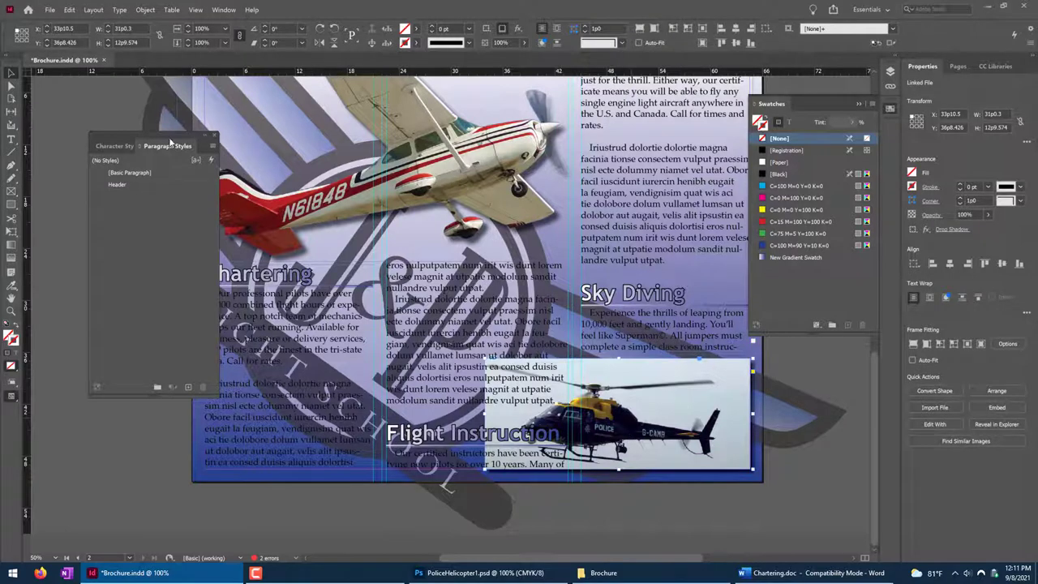
left_click_drag(172, 144, 819, 337)
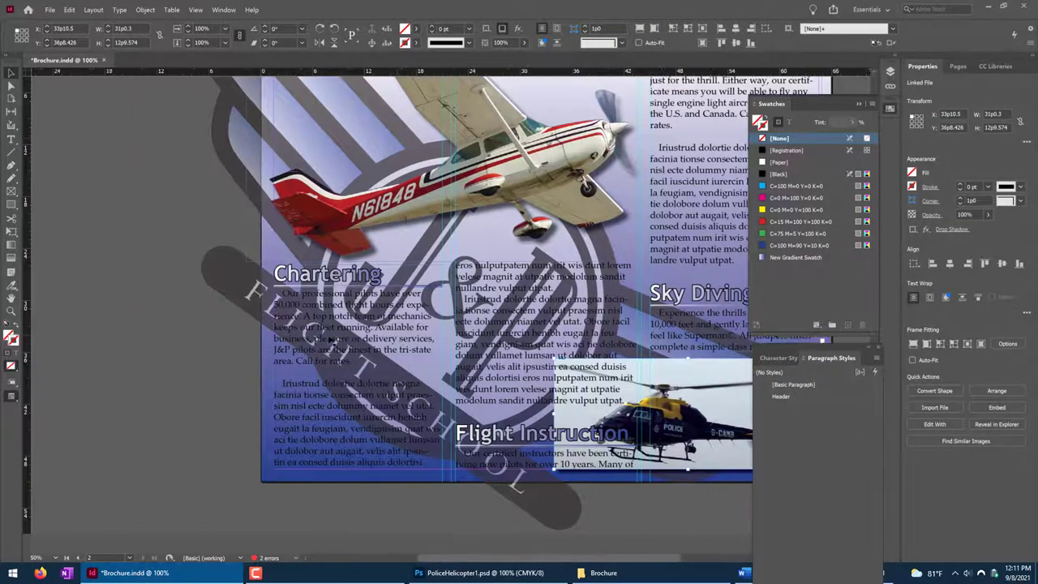
scroll(738, 344, "right", 5)
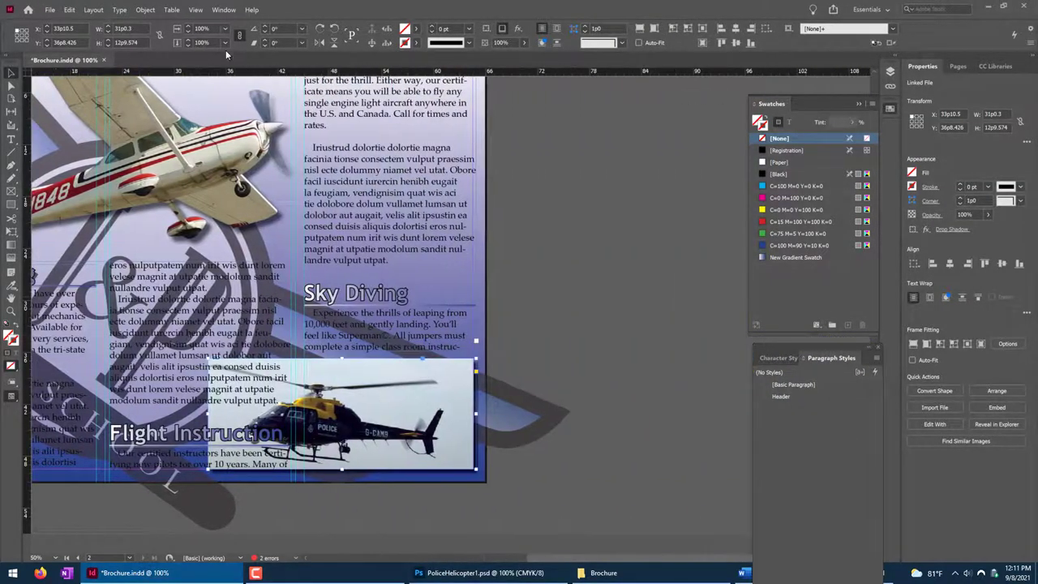
left_click(223, 10)
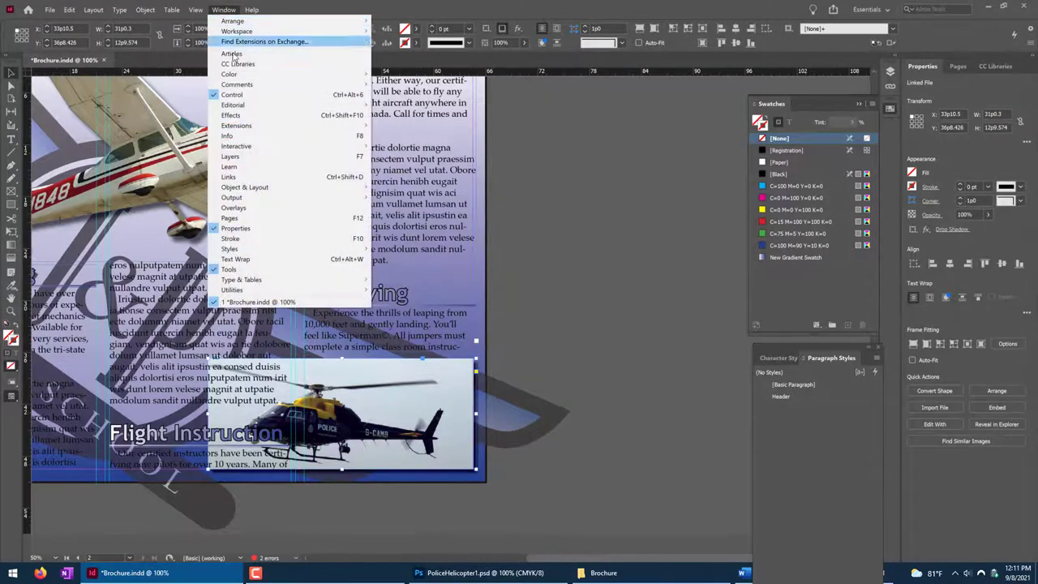
left_click(265, 259)
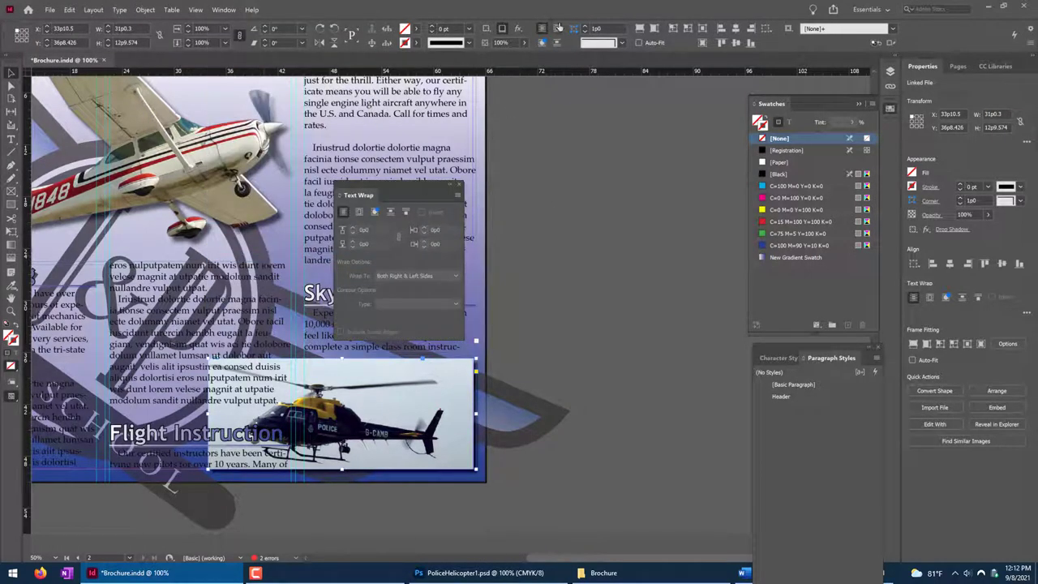
left_click(358, 212)
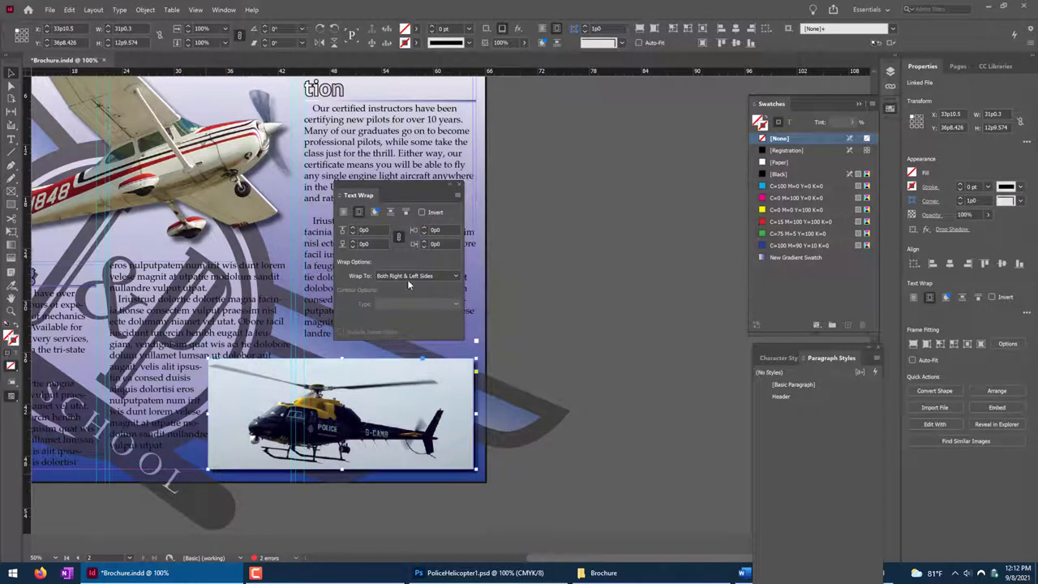
Set the helicopter picture's text wrap offset to 1p0 on all four sides.
left_click(354, 229)
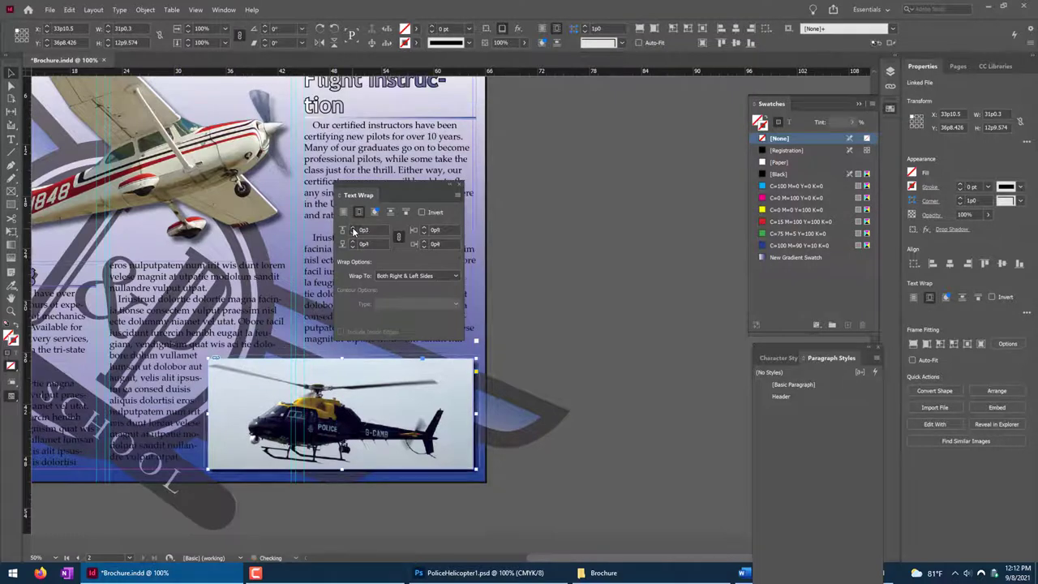
left_click(353, 230)
left_click(354, 229)
left_click(353, 229)
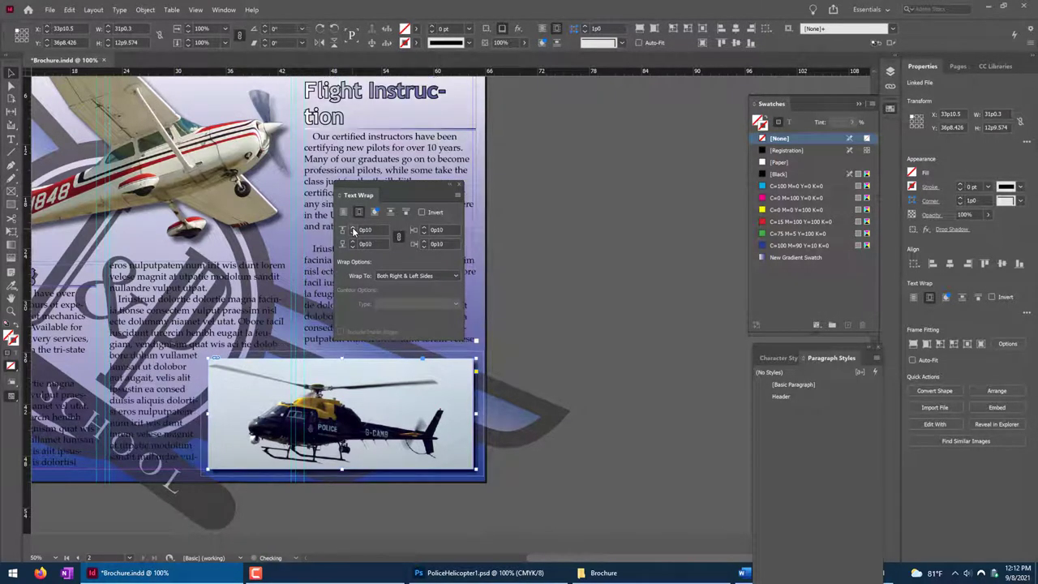
left_click(354, 230)
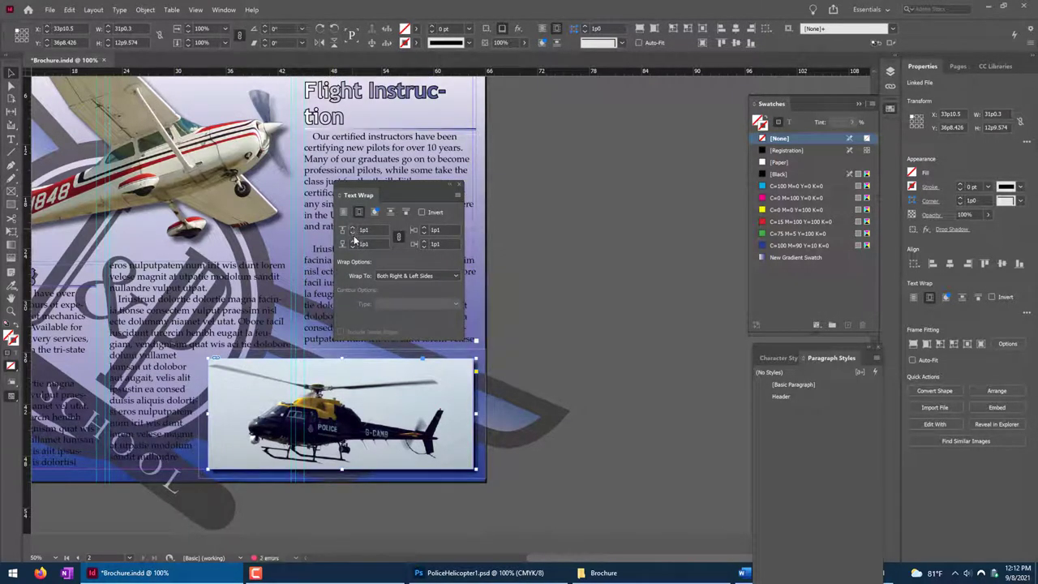
left_click(354, 234)
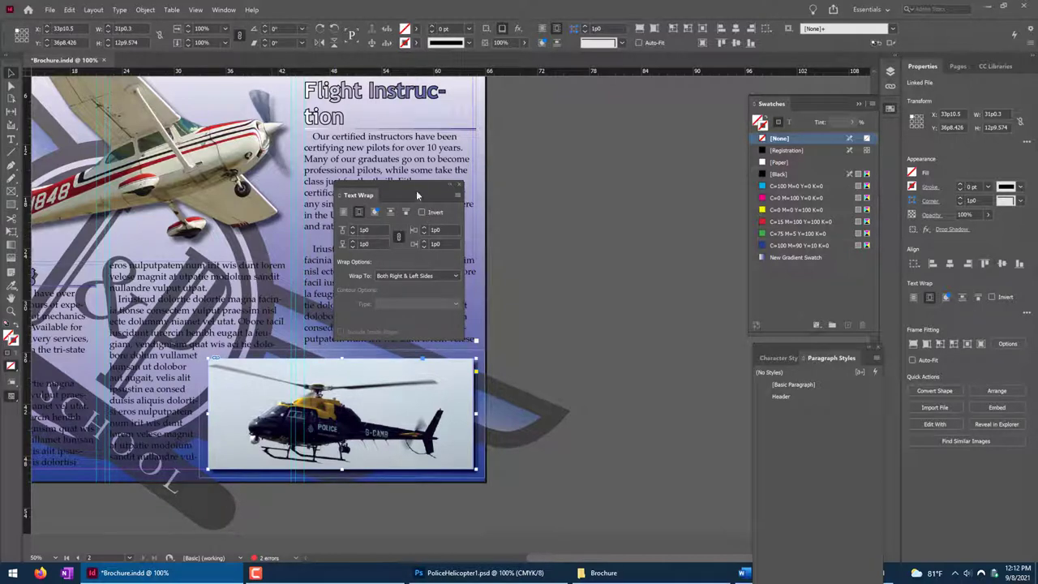
Move the floating text wrap settings off the page so the third column's text is unobstructed.
left_click_drag(416, 195, 677, 144)
scroll(494, 226, "up", 3)
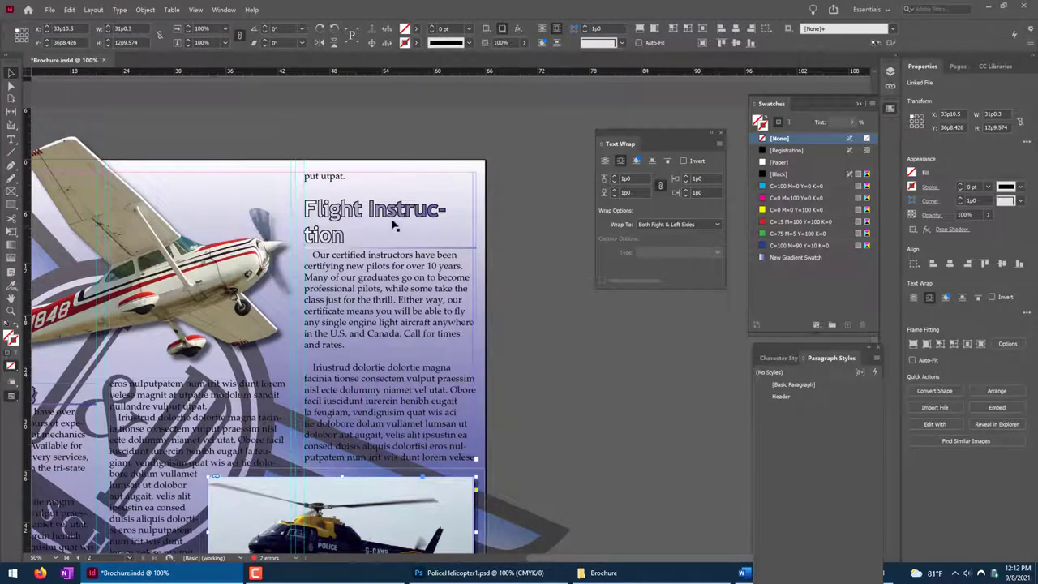
scroll(368, 321, "down", 1)
scroll(369, 321, "left", 3)
scroll(368, 321, "down", 2)
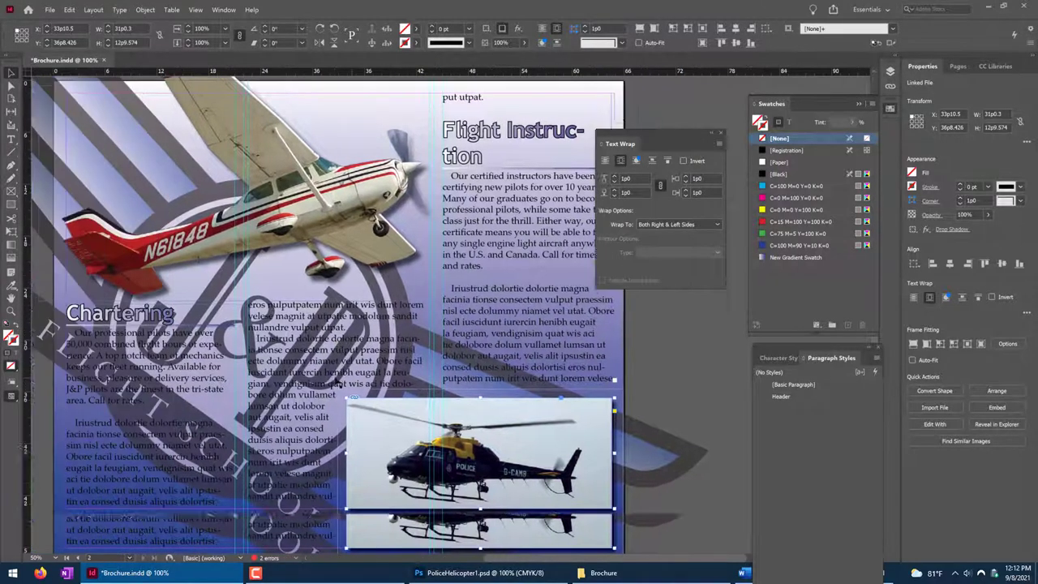
scroll(327, 383, "right", 2)
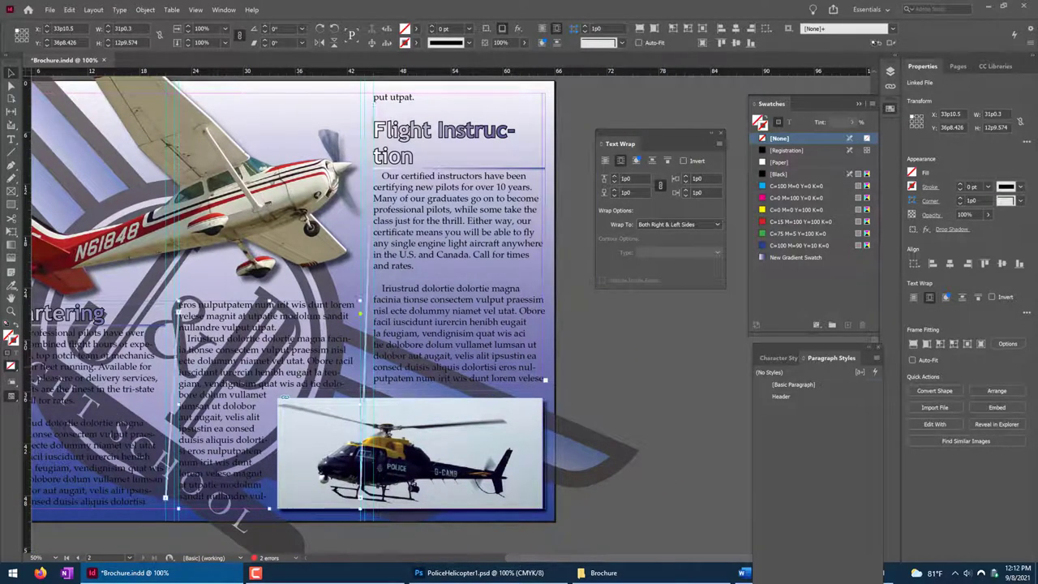
Delete the leftover words "put utpat." and their empty line above the Flight Instruction heading in the third column.
double_click(277, 349)
double_click(278, 349)
scroll(395, 144, "up", 1)
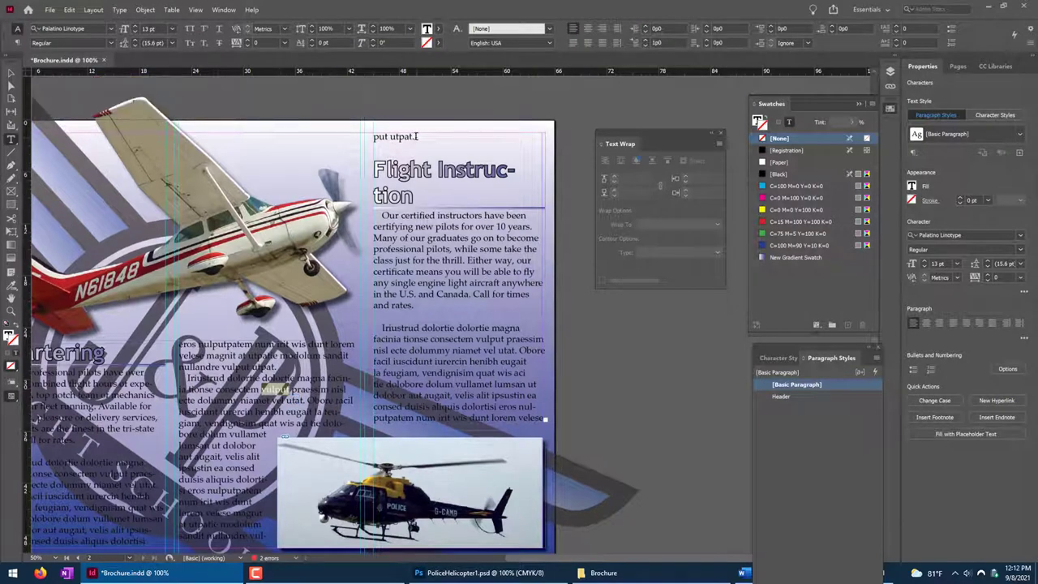
left_click_drag(416, 137, 371, 133)
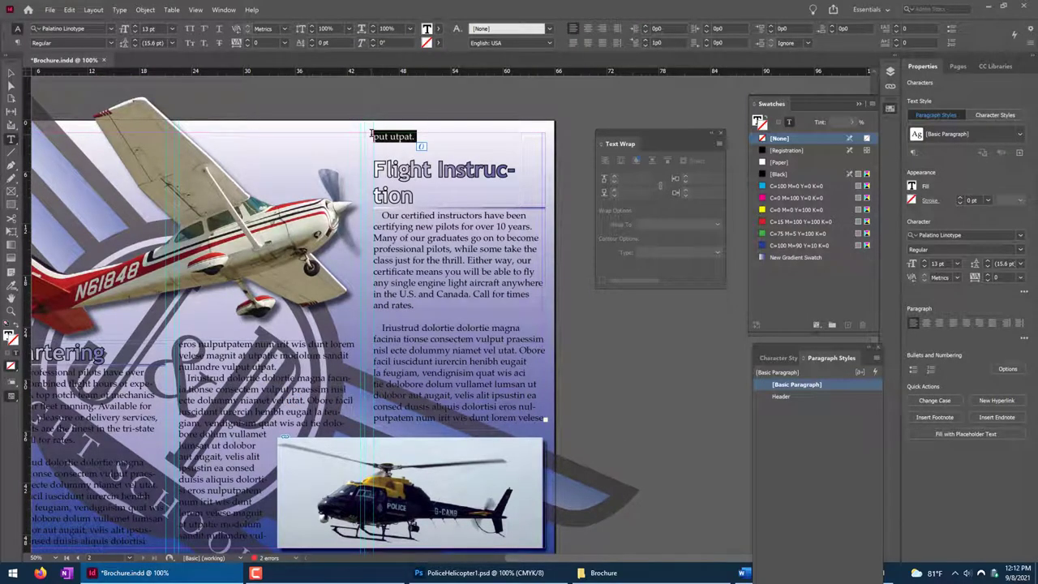
key("BackSpace")
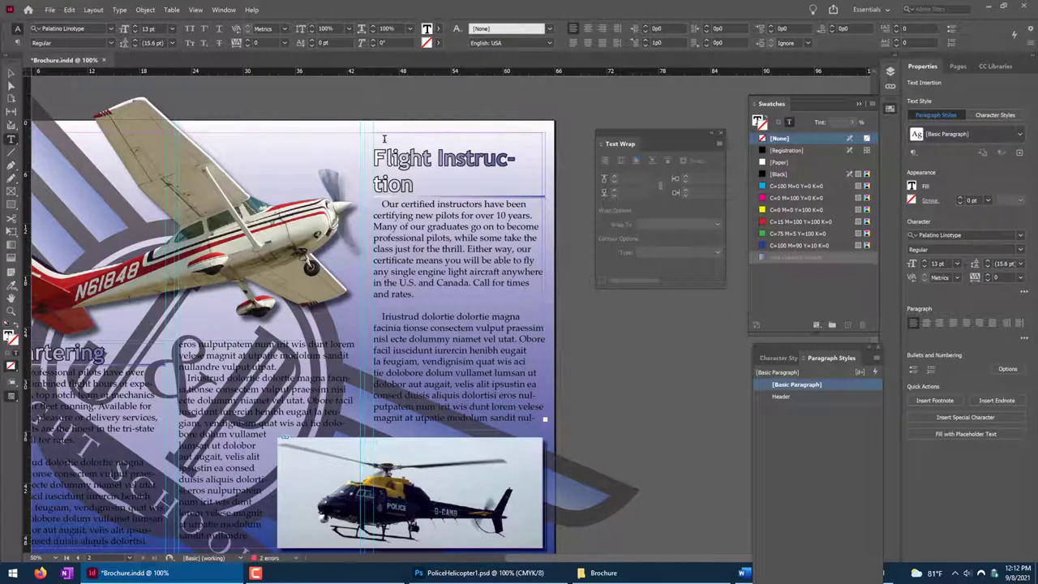
key("Delete")
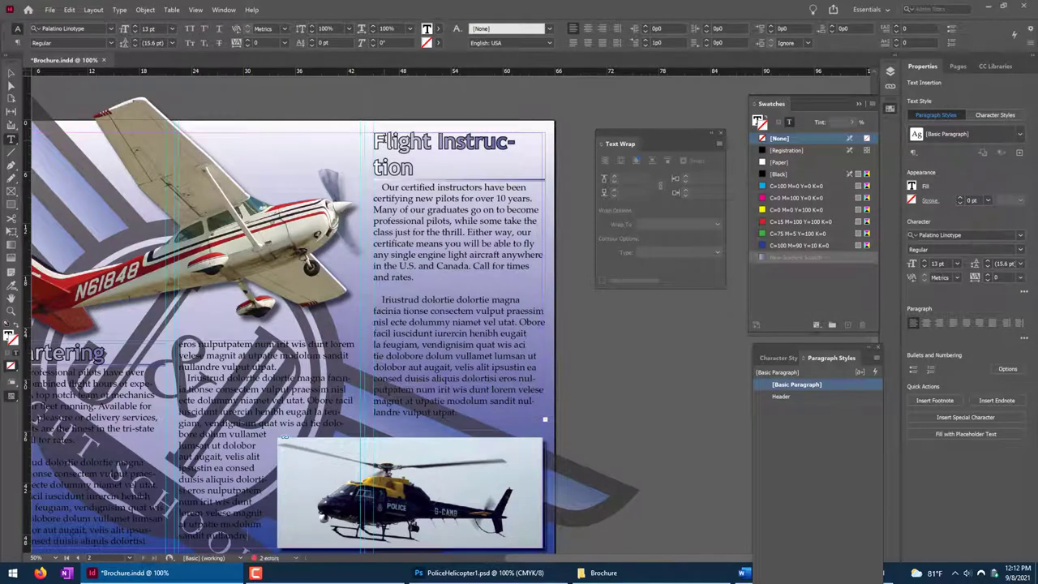
Try a forced line break before "Instruction" in the Flight Instruction heading and undo it.
left_click(438, 142)
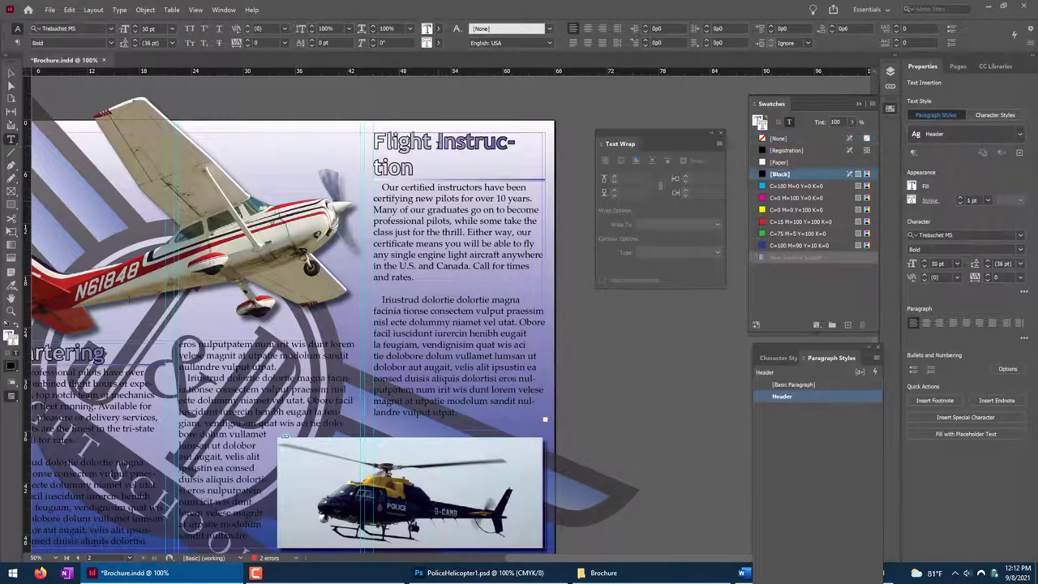
key("shift+Return")
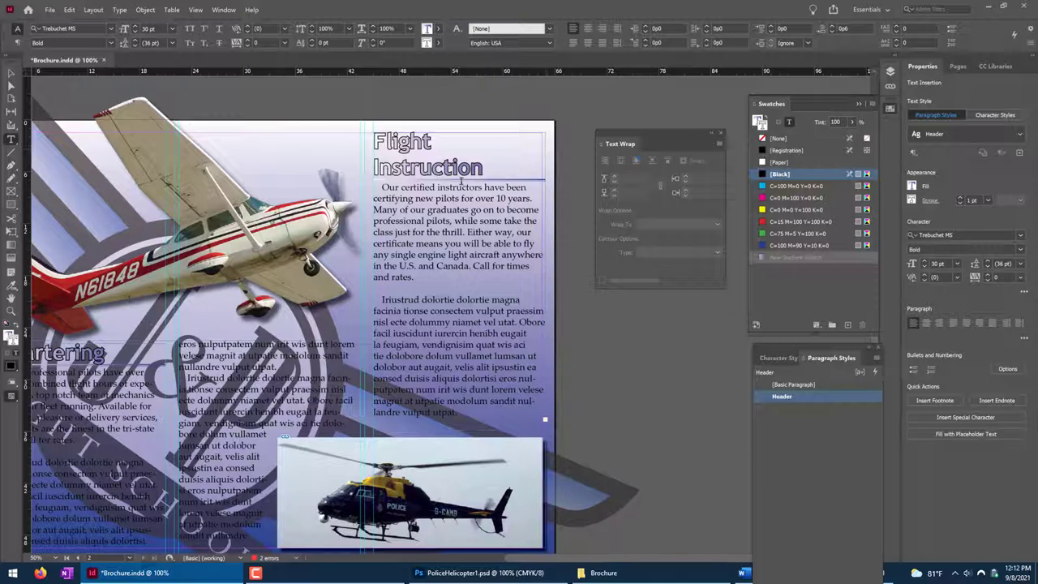
key("ctrl+z")
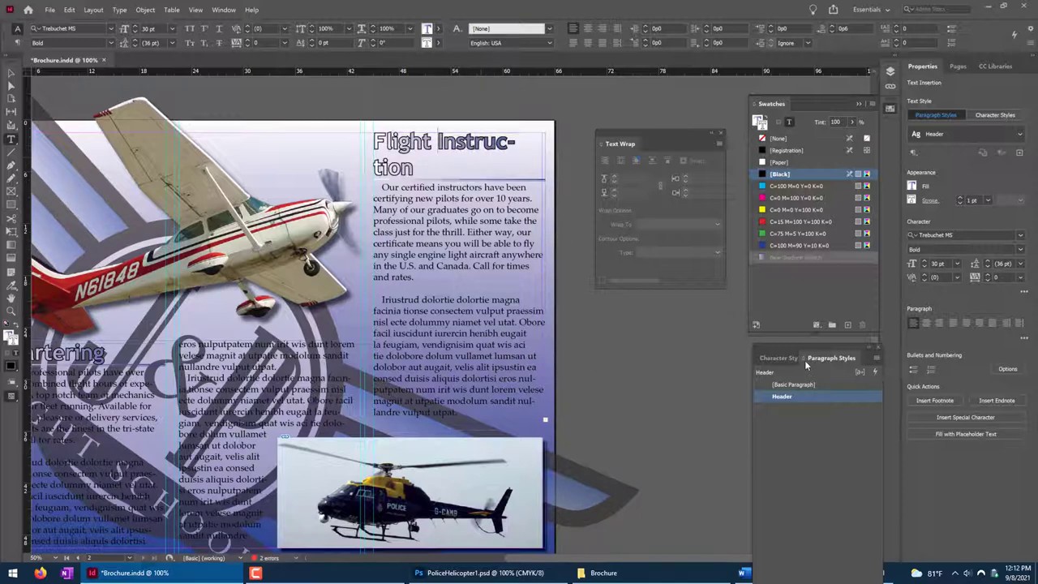
Turn off hyphenation in the Header paragraph style.
left_click_drag(805, 360, 535, 194)
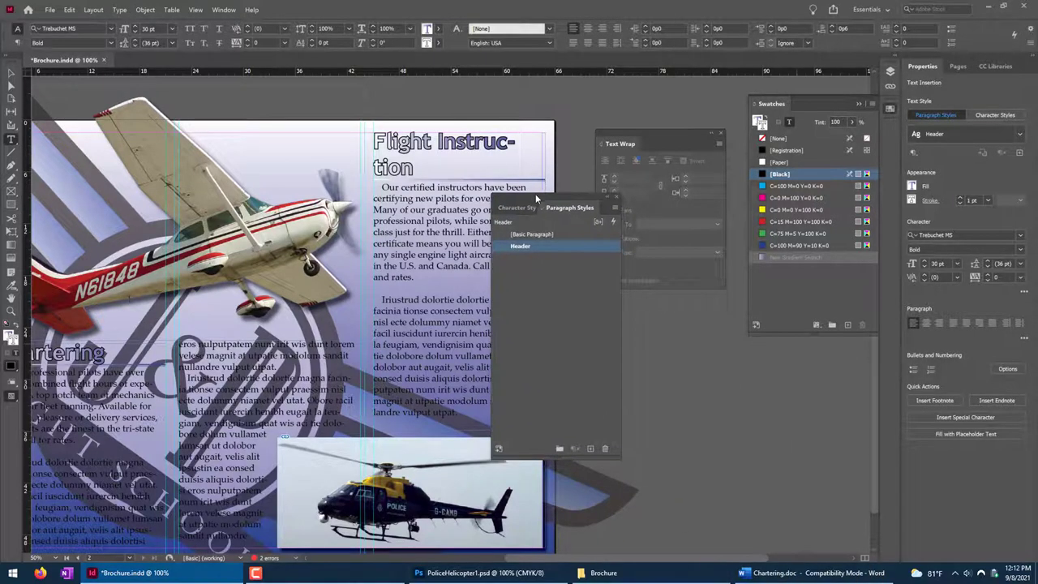
right_click(536, 245)
left_click(558, 252)
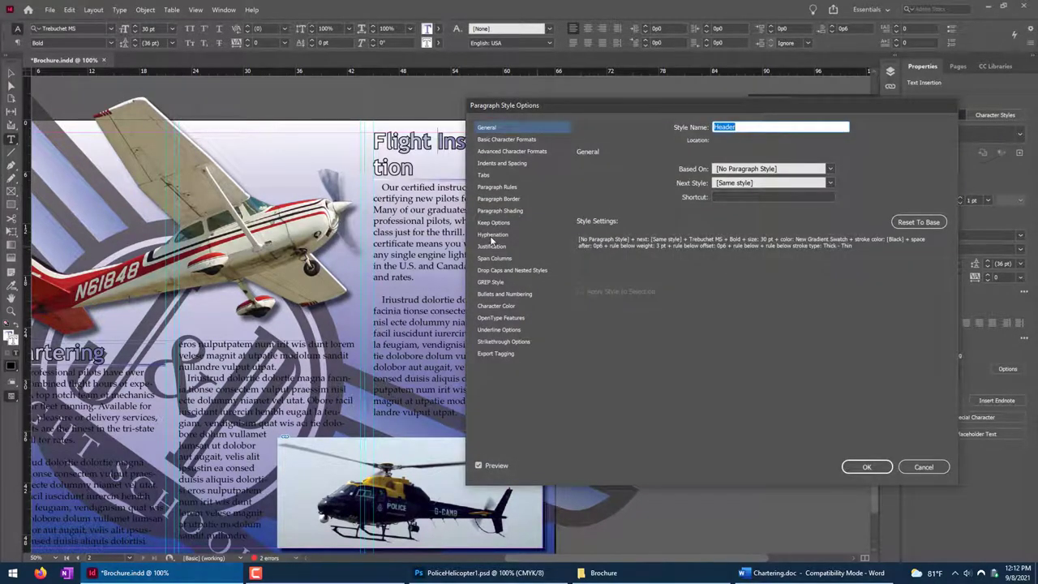
left_click(492, 235)
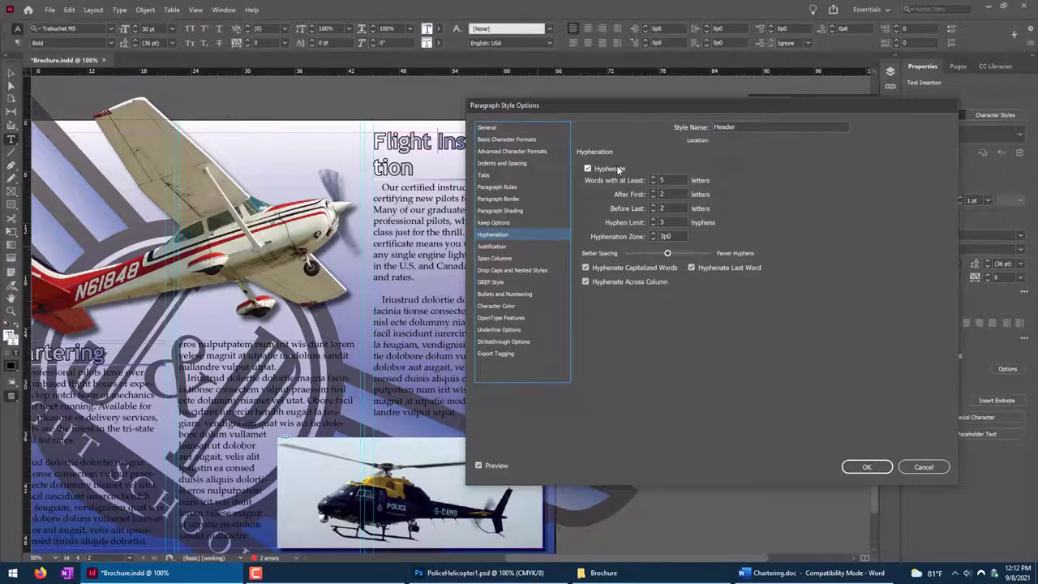
left_click(588, 169)
left_click(866, 467)
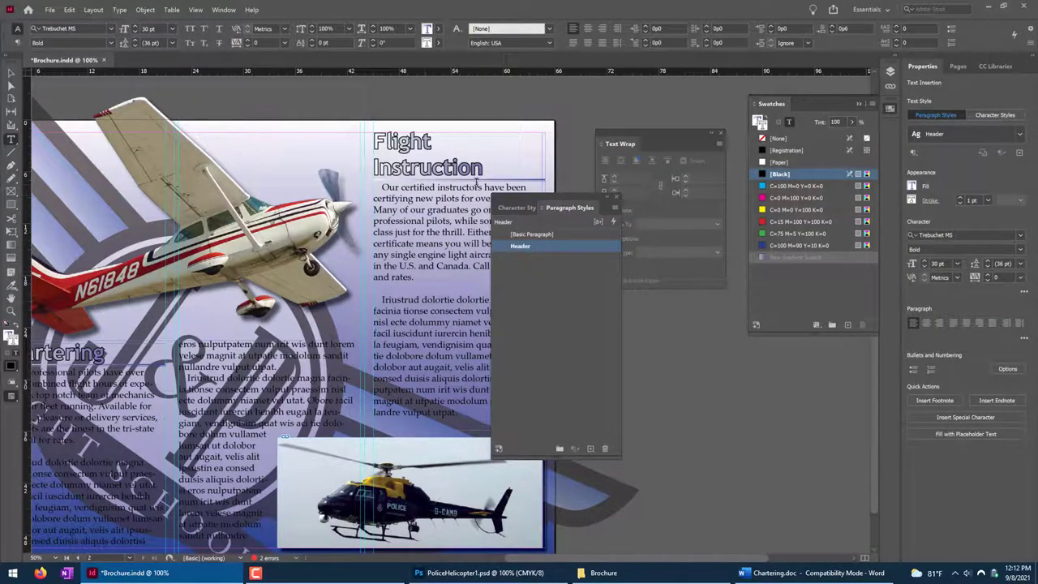
left_click_drag(567, 211, 683, 197)
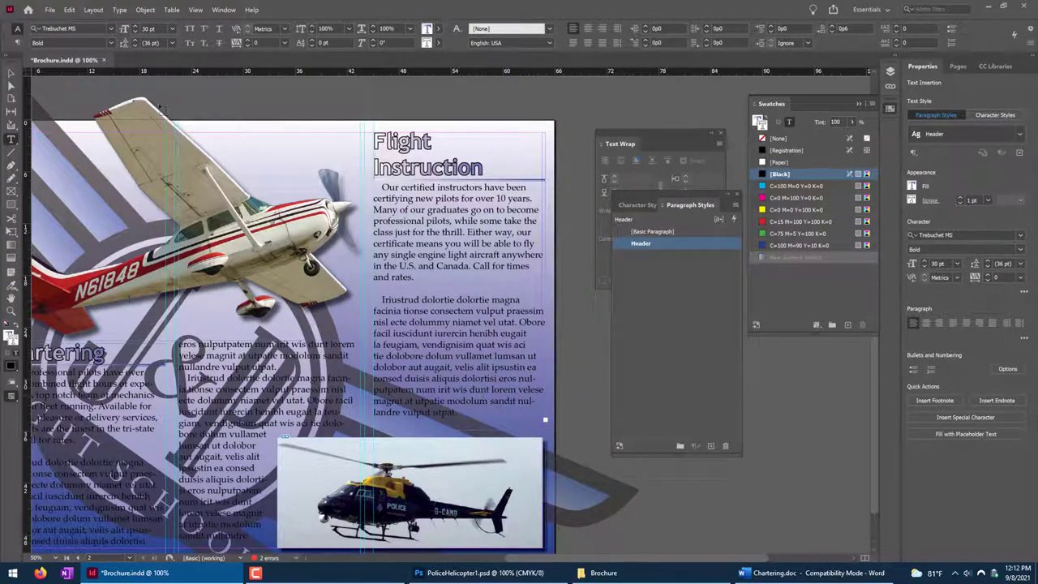
Flow the Flight Instruction frame's overset text into a frame about 19p6 wide below the skydivers on page 1, shortened to fit the Sky Diving text.
left_click(12, 73)
scroll(369, 314, "down", 1)
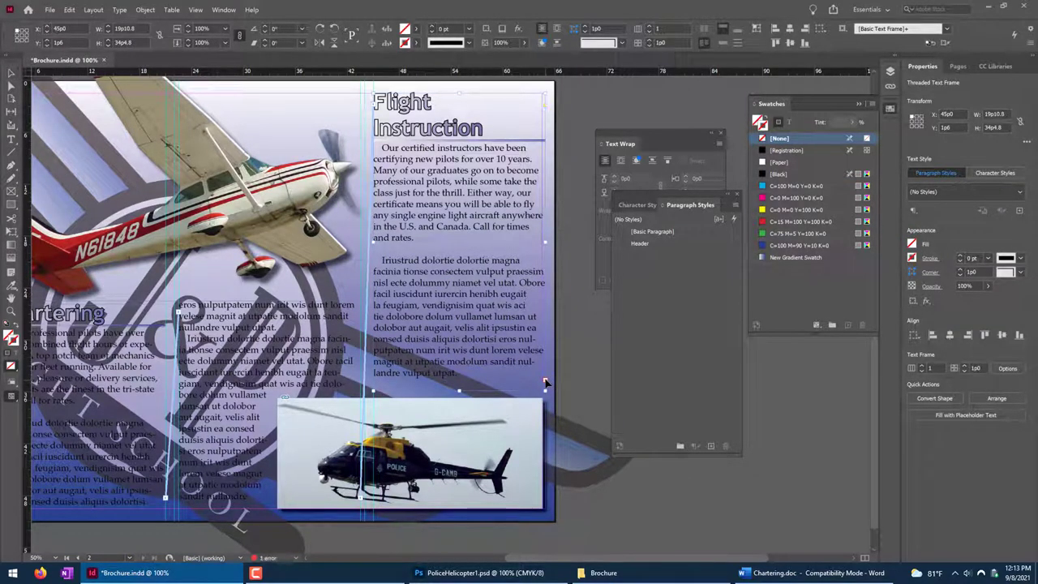
left_click(545, 380)
scroll(544, 366, "up", 10)
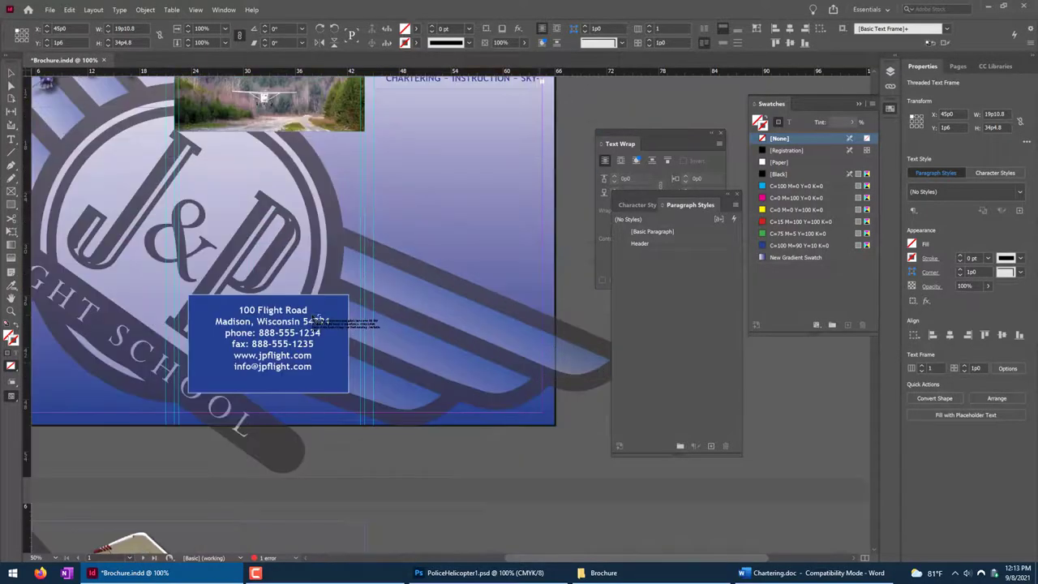
scroll(315, 319, "up", 2)
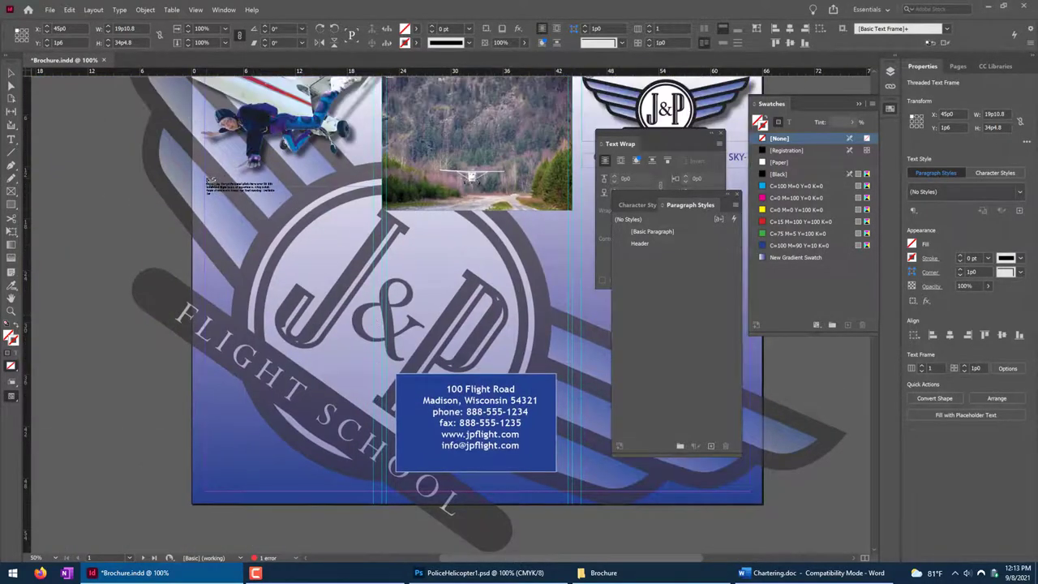
left_click_drag(211, 183, 373, 441)
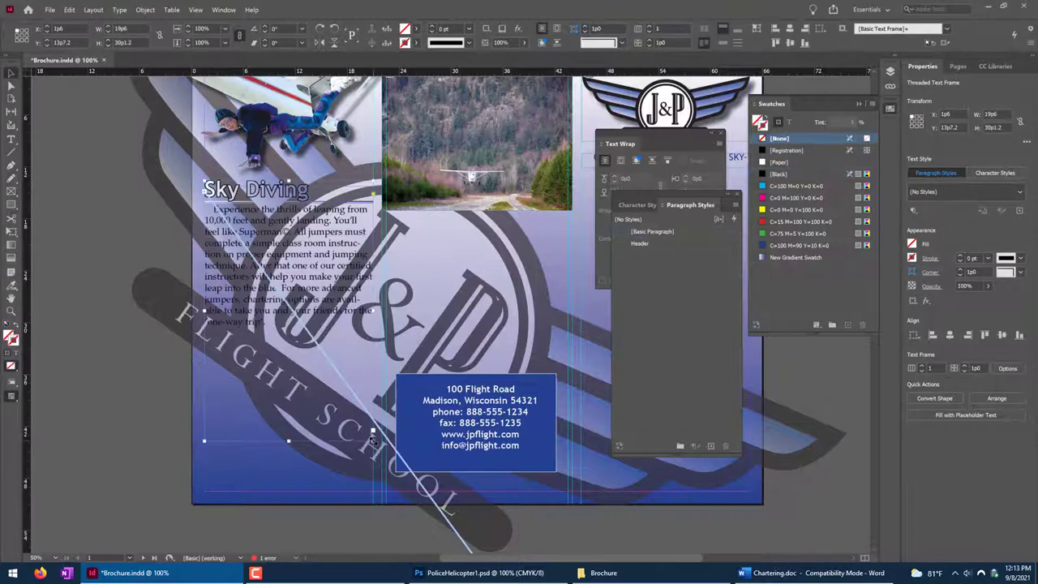
left_click_drag(288, 441, 293, 342)
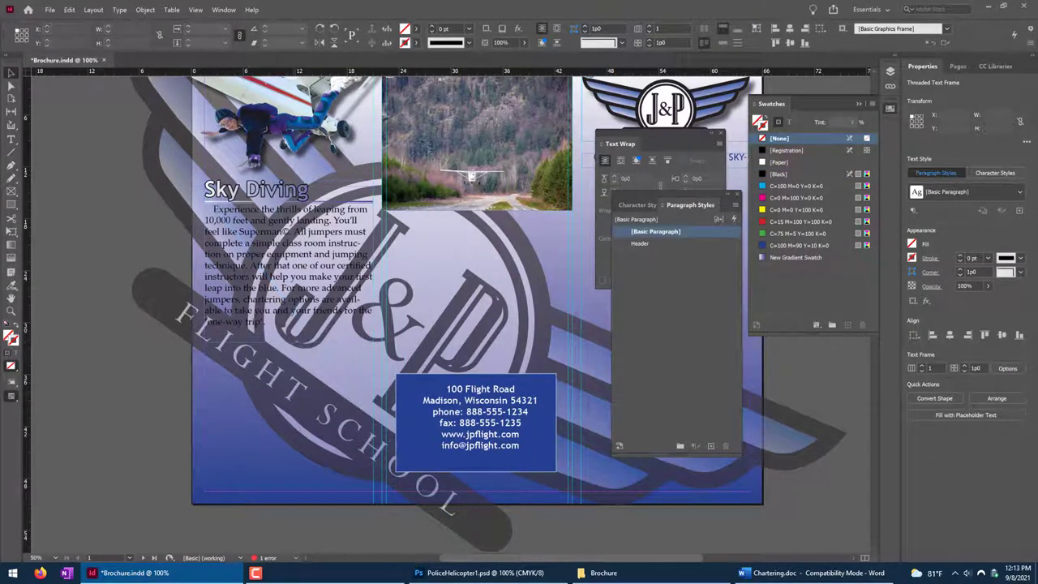
left_click(120, 393)
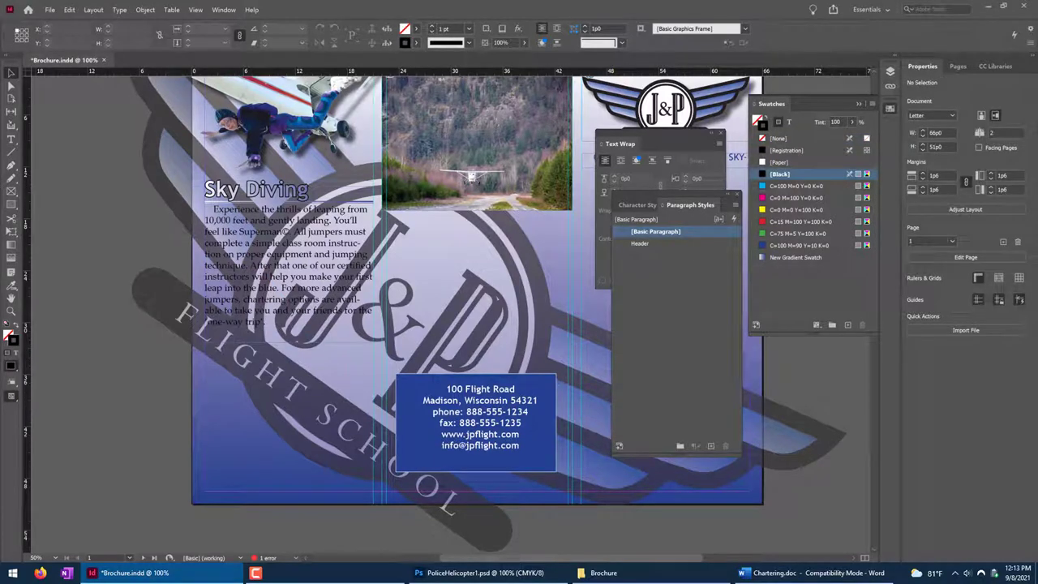
Draw a rectangle about 46p8 by 28p7 over the two Chartering text columns on page 2.
scroll(313, 517, "down", 10)
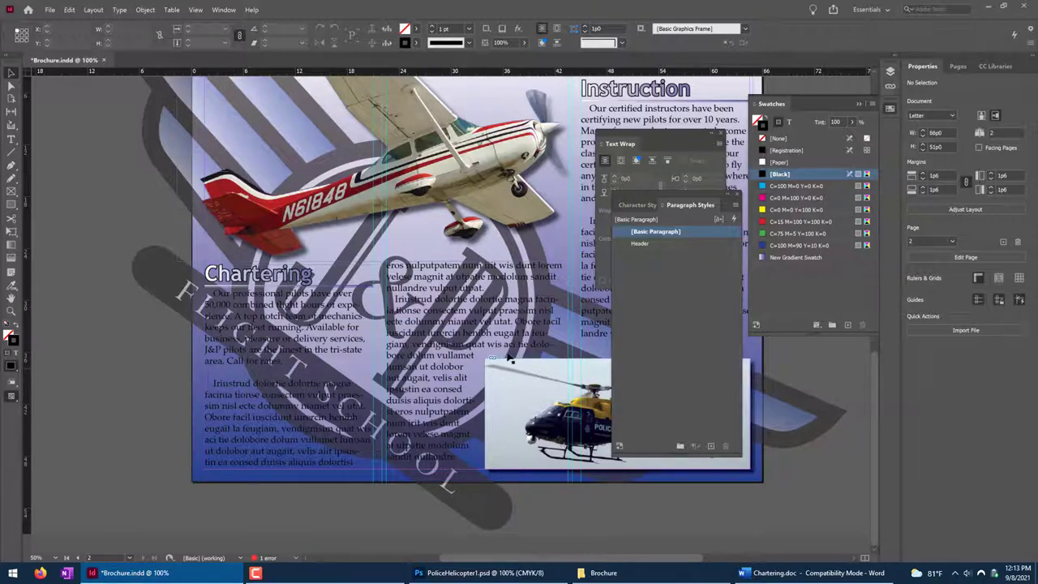
left_click(12, 204)
left_click_drag(166, 243, 574, 492)
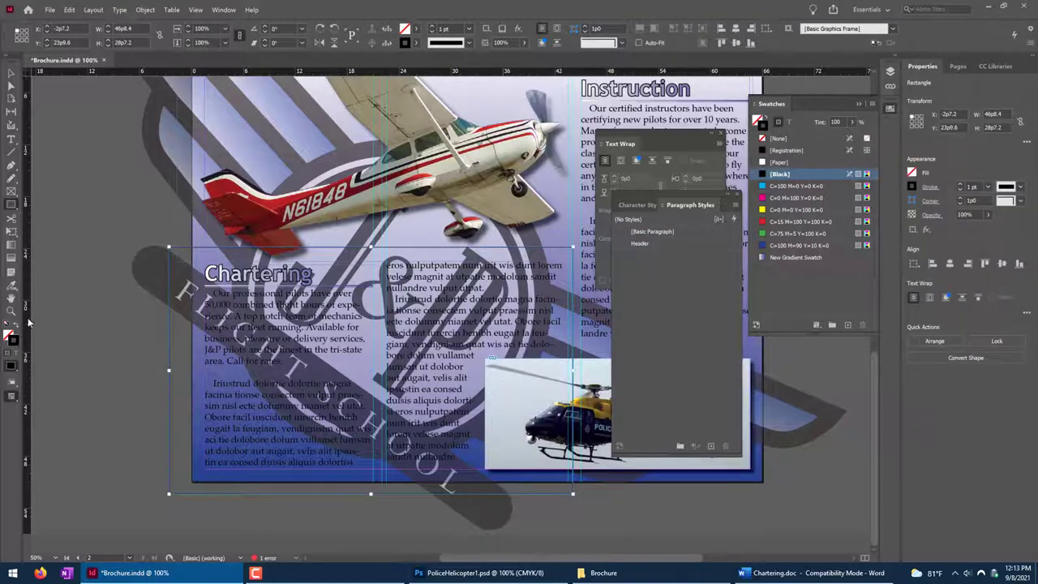
Set the rectangle's stroke to None and its fill to Paper.
left_click(469, 43)
left_click(415, 43)
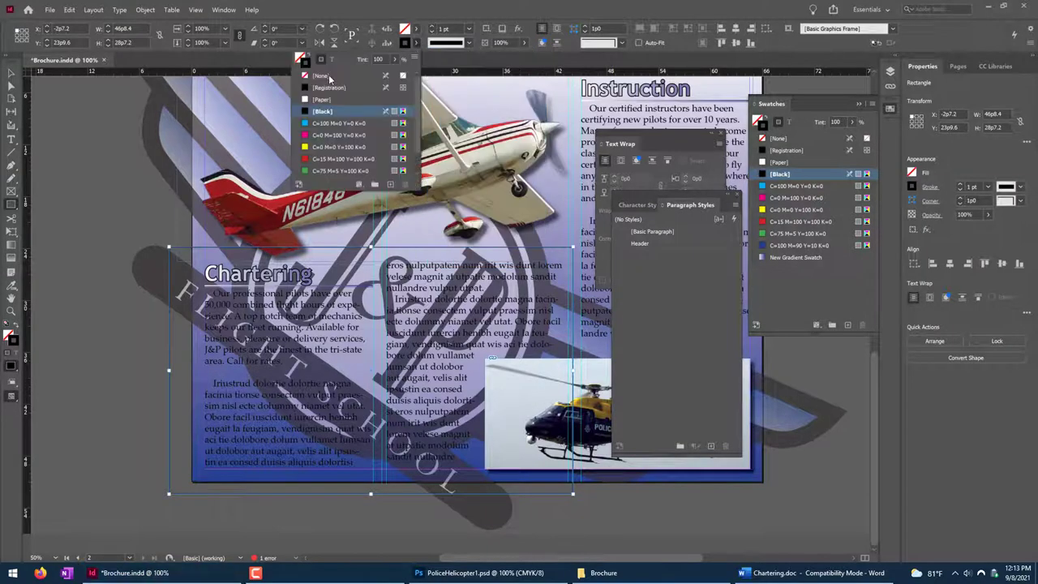
left_click(328, 75)
left_click(417, 30)
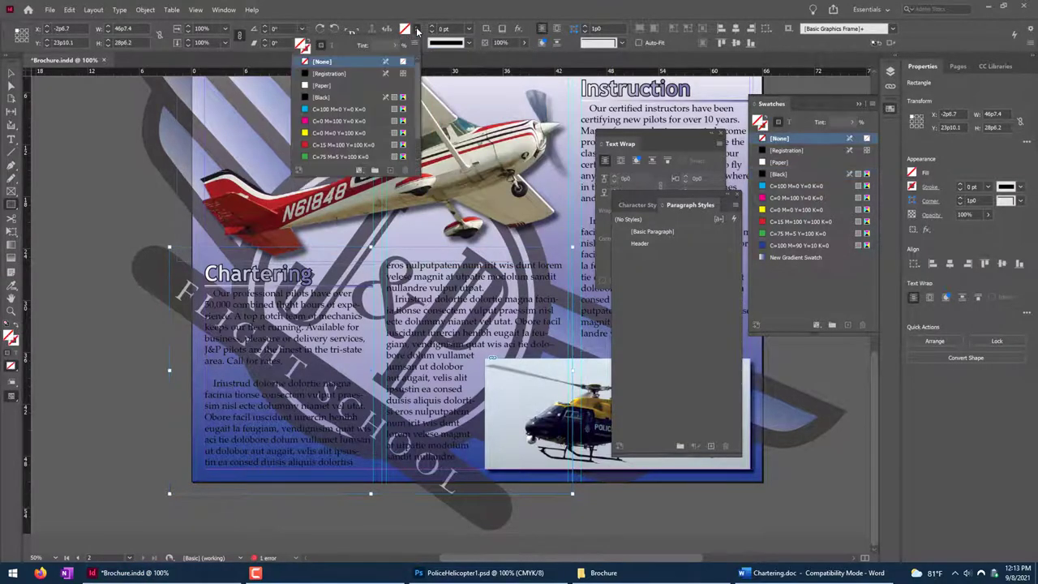
left_click(323, 86)
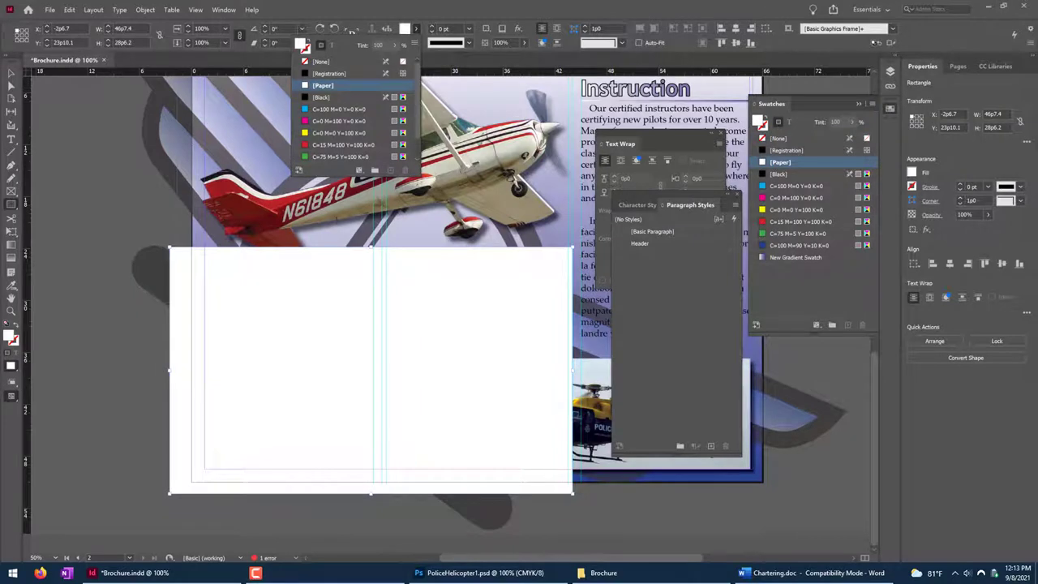
Set the rectangle's opacity to 30%.
left_click(503, 42)
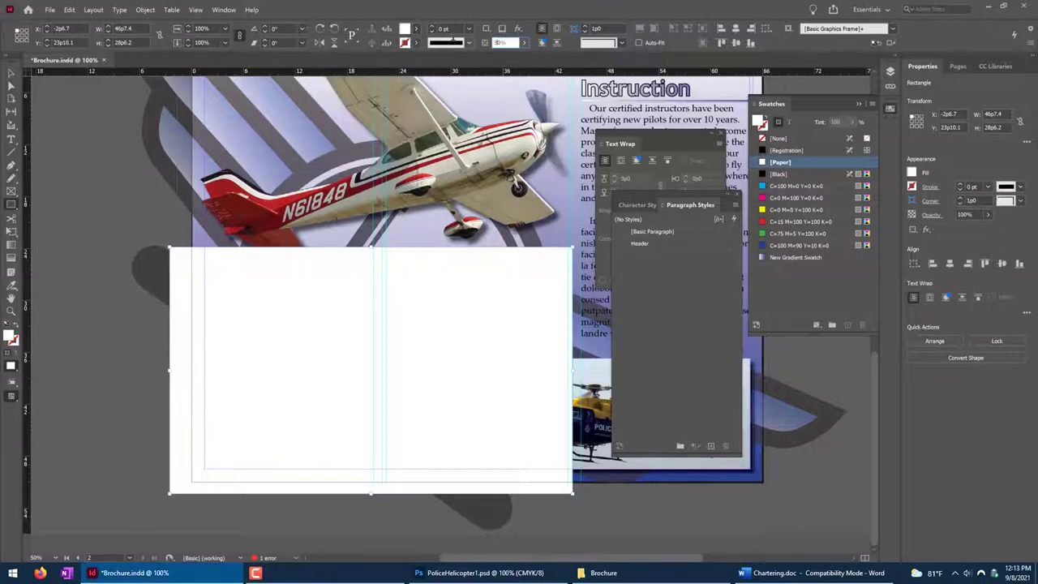
type("30")
key("Return")
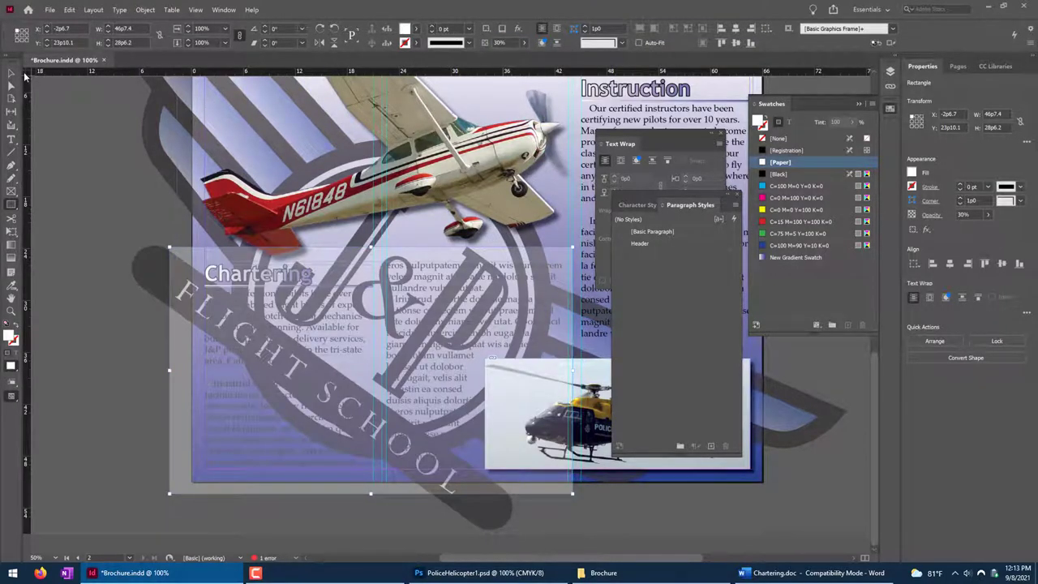
Nudge the rectangle to about X -3p1, Y 23p5 and round all its corners to about 2p6.
left_click(12, 72)
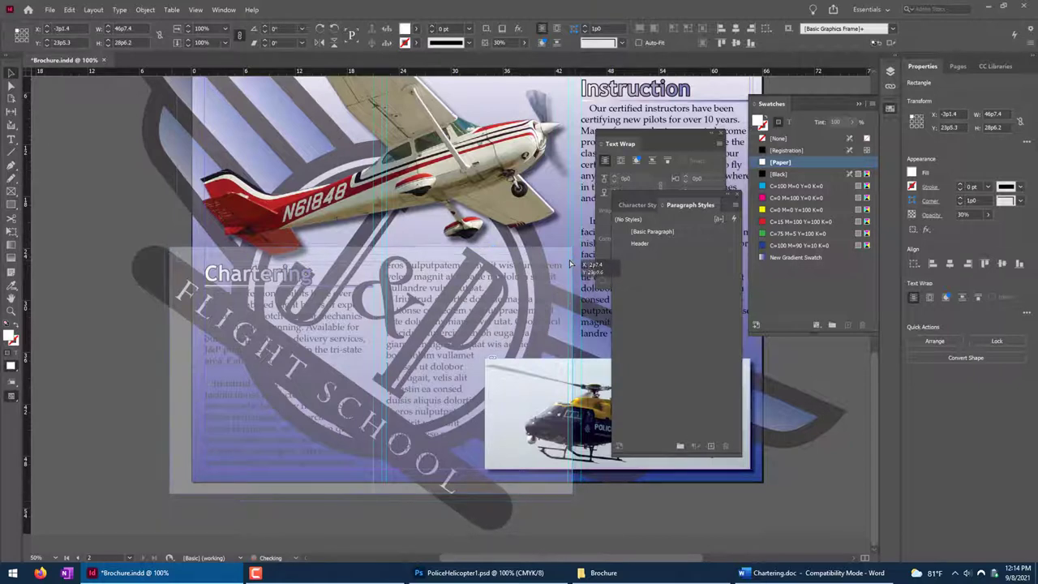
left_click_drag(572, 263, 570, 261)
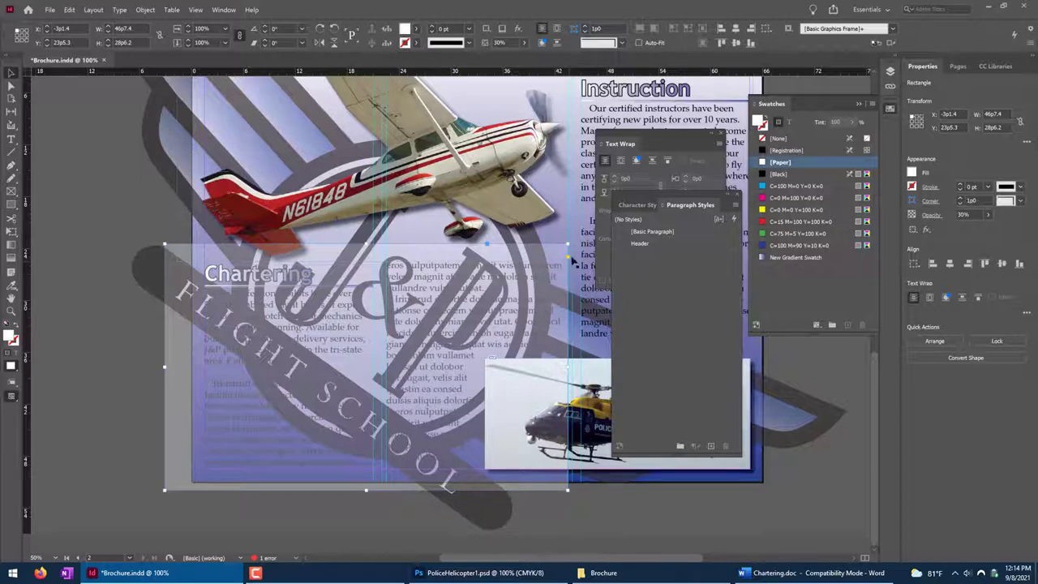
left_click_drag(569, 246, 545, 246)
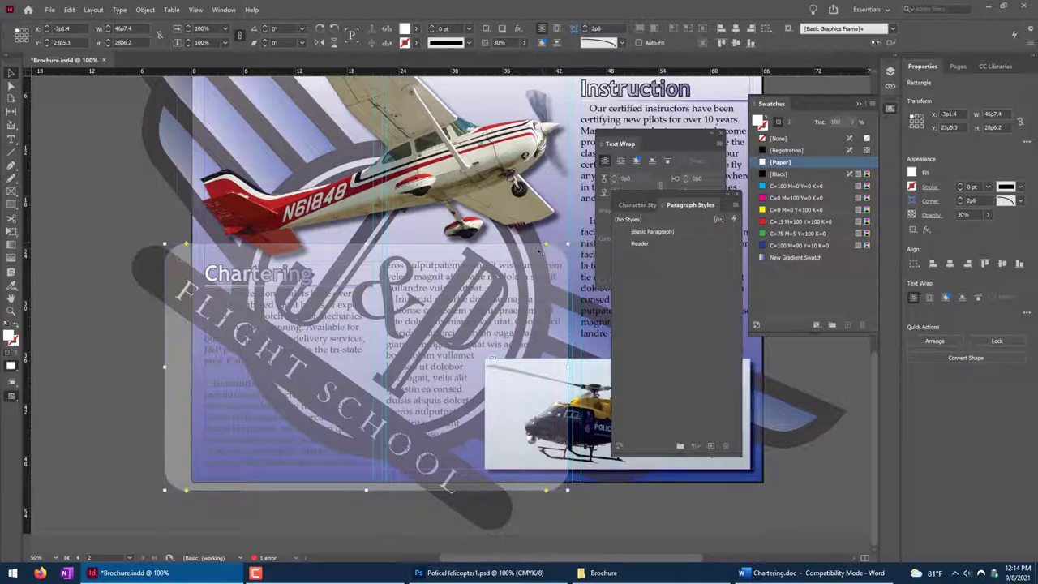
Send the rounded rectangle to the back, behind the Chartering text and pictures.
right_click(539, 250)
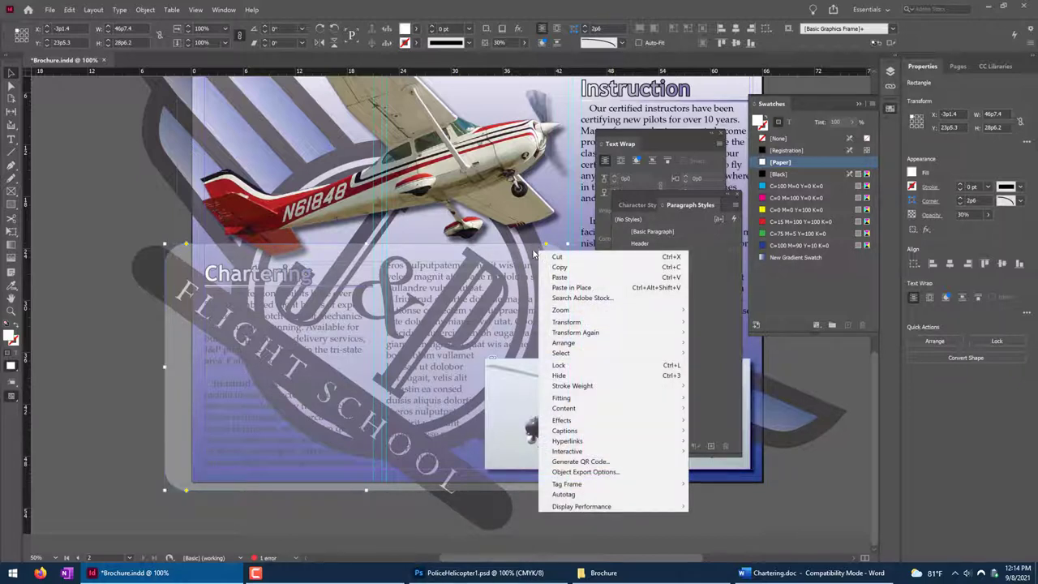
mouse_move(572, 333)
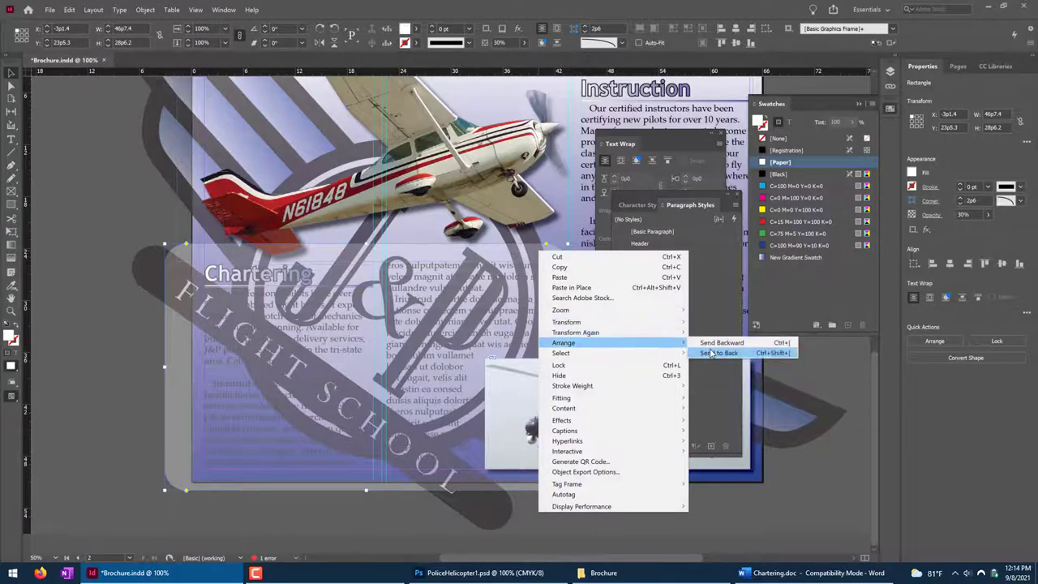
left_click(713, 353)
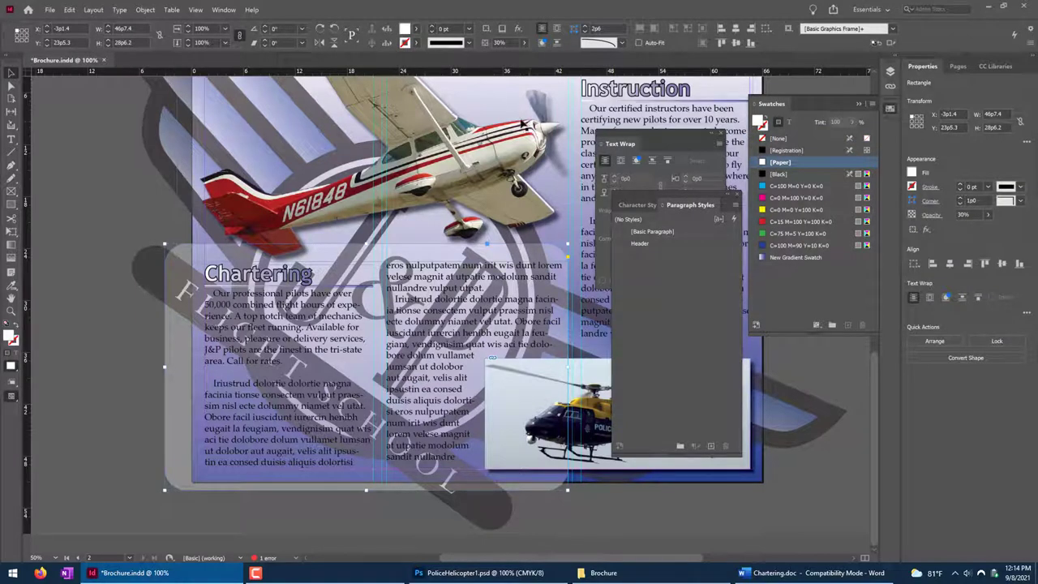
Set the rounded rectangle's opacity to 75% after trying 50%.
left_click(498, 43)
type("50")
key("Return")
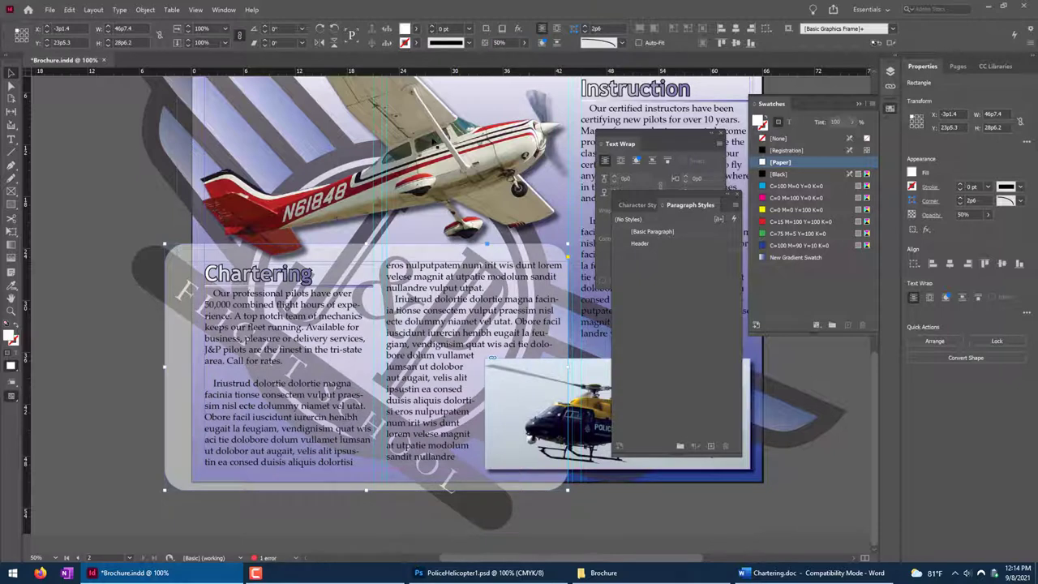
left_click(492, 47)
type("75")
key("Return")
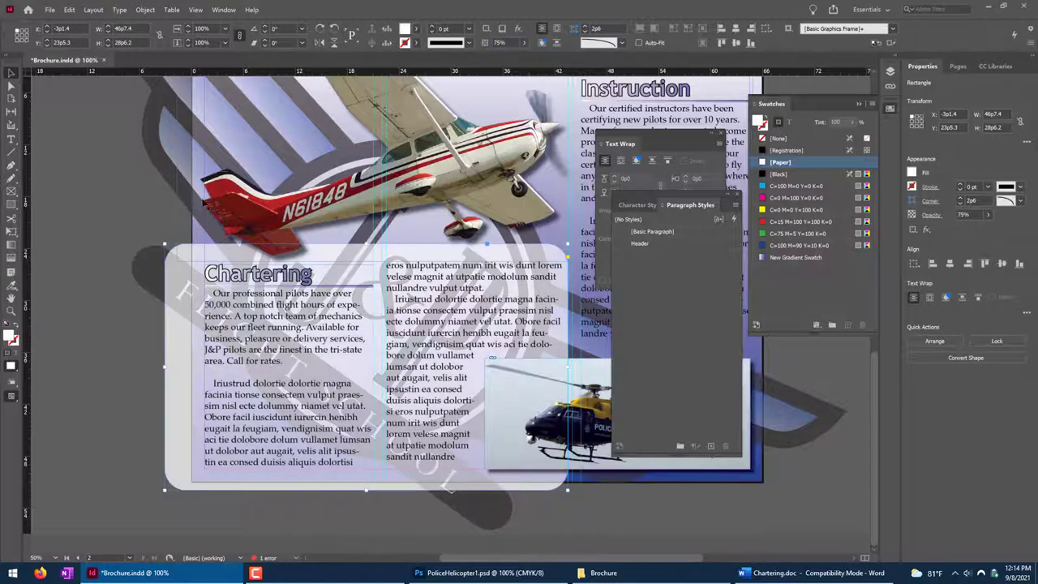
left_click(87, 340)
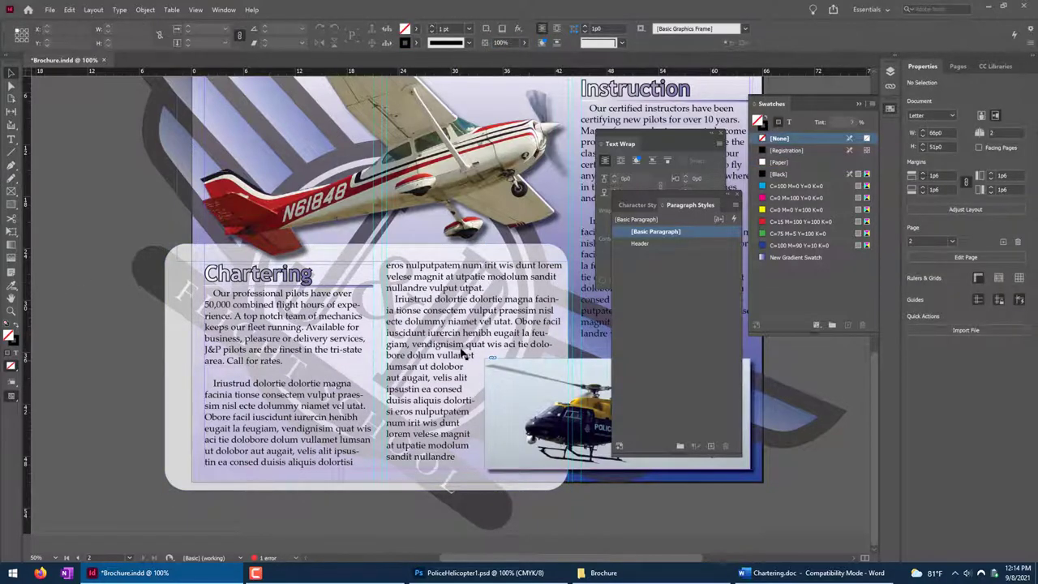
Duplicate the white rounded panel and place the copy behind the Flight Instruction column, with its bottom edge just below the text.
scroll(455, 290, "right", 3)
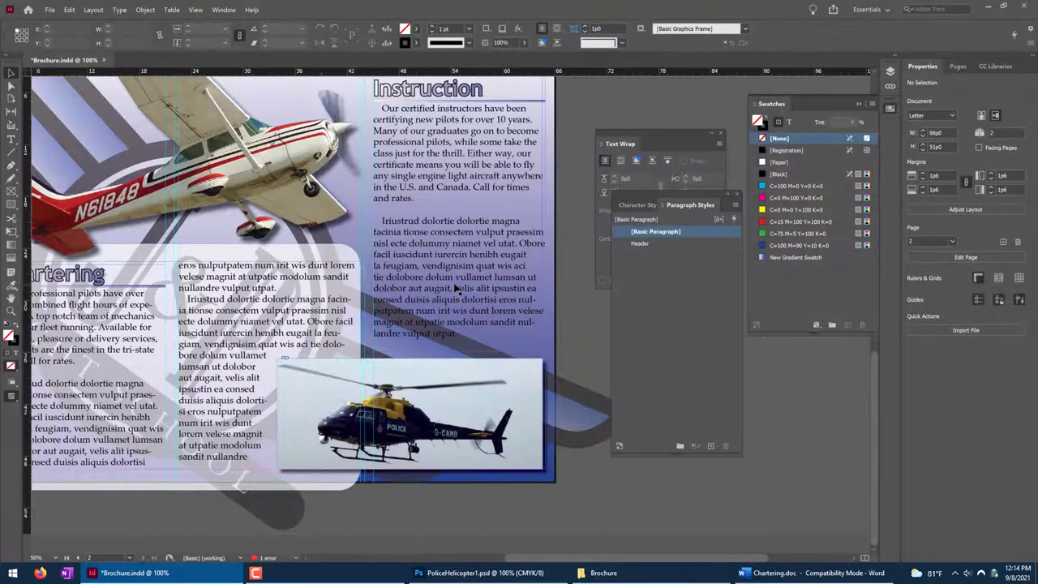
scroll(456, 290, "left", 2)
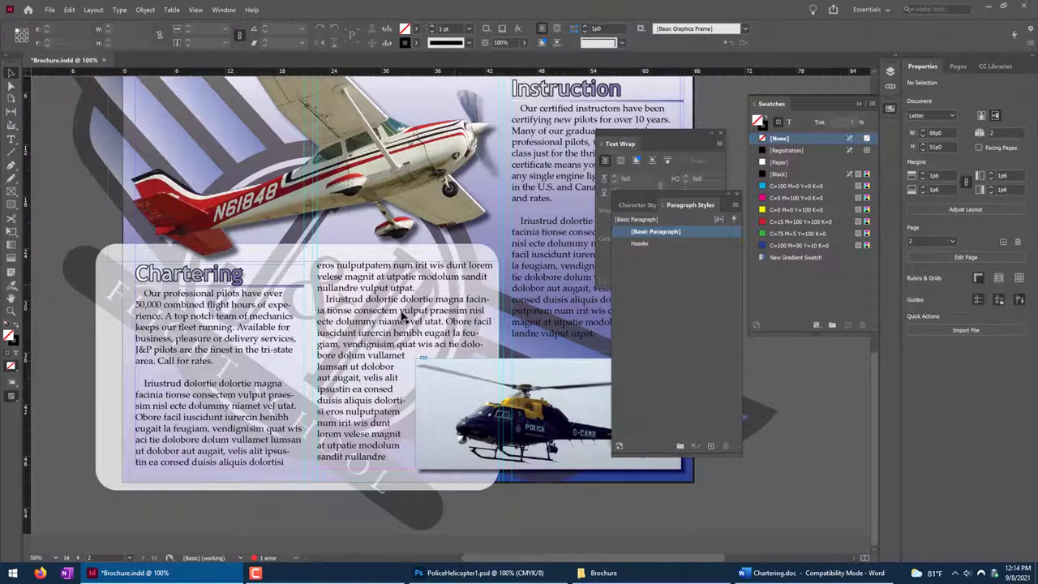
left_click(296, 251)
left_click(99, 316)
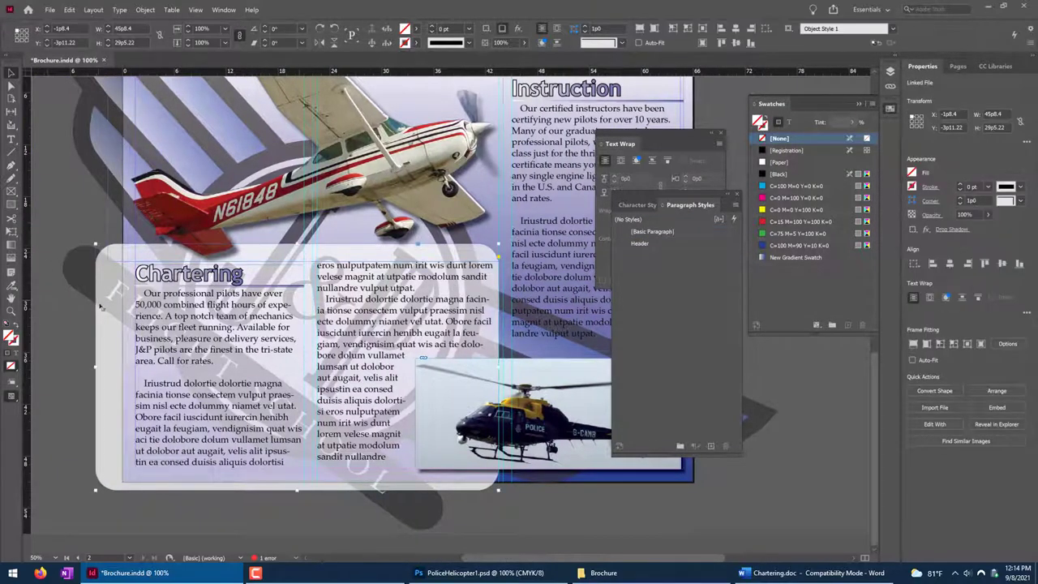
left_click_drag(105, 458, 494, 199)
left_click_drag(474, 251, 159, 302)
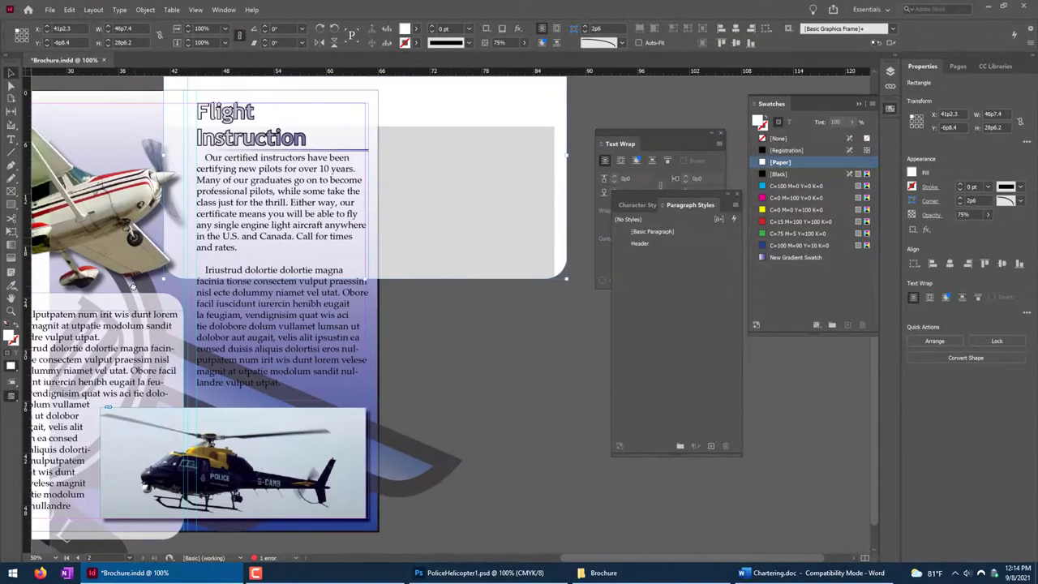
left_click_drag(179, 265, 204, 383)
Narrow the copied panel from its right side so it fits the Flight Instruction column and slightly overlaps the page's right edge.
mouse_move(589, 150)
left_click_drag(590, 150, 393, 134)
left_click(465, 292)
scroll(462, 284, "down", 2)
scroll(462, 284, "left", 2)
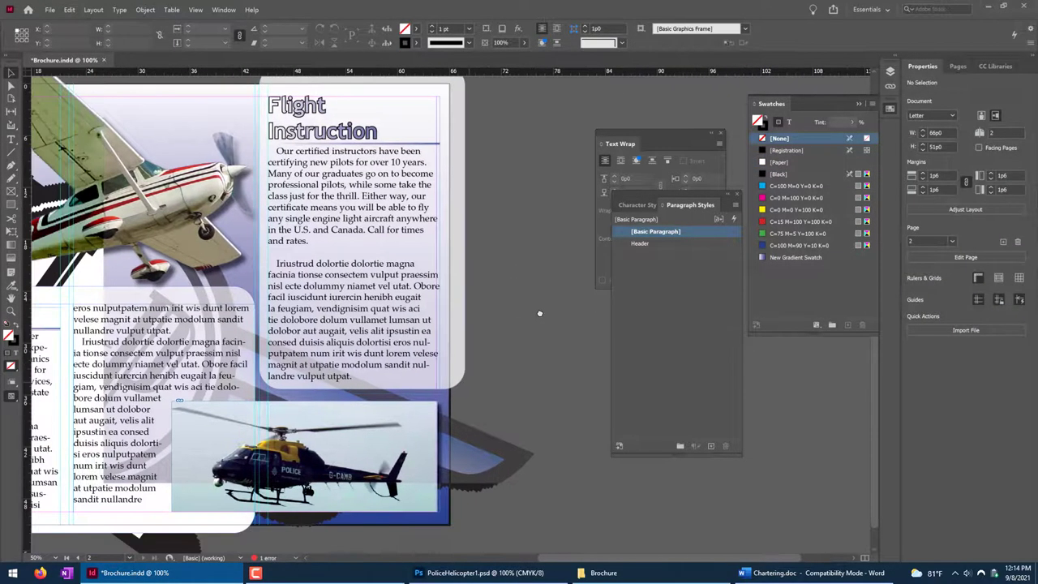
Copy the Flight Instruction panel onto the Sky Diving column of page 1 and shorten it to end below the text.
left_click(458, 276)
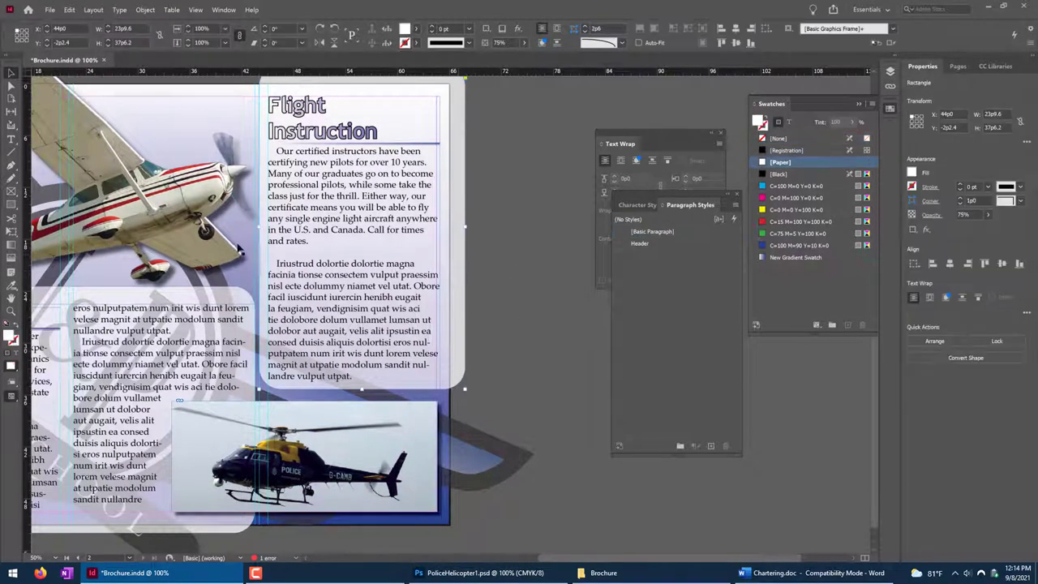
scroll(459, 273, "up", 10)
scroll(459, 273, "left", 2)
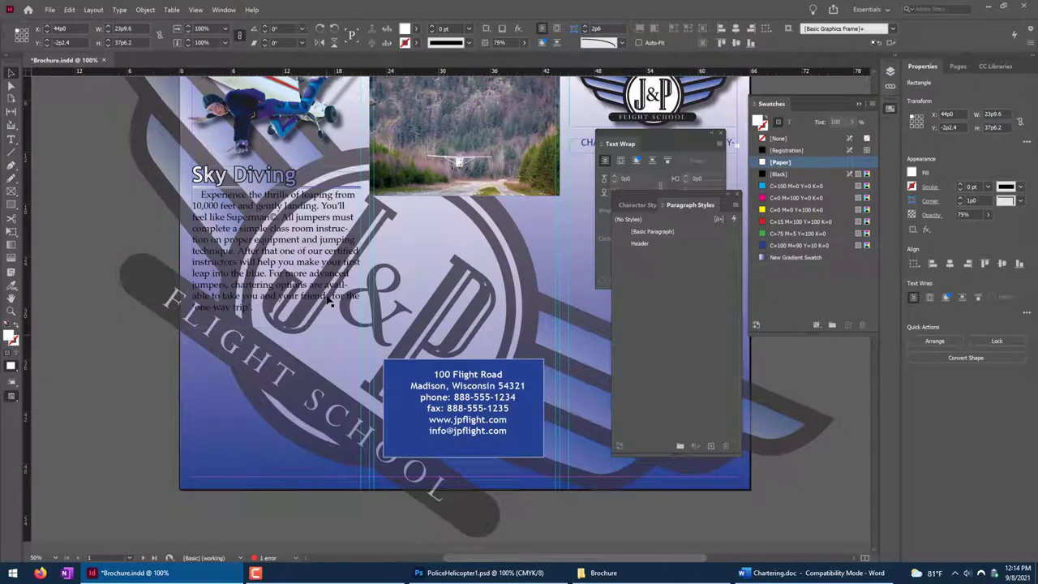
left_click_drag(327, 298, 220, 296)
left_click_drag(262, 477, 272, 337)
Send the copied panel behind the Sky Diving heading, text and skydiver picture.
right_click(277, 314)
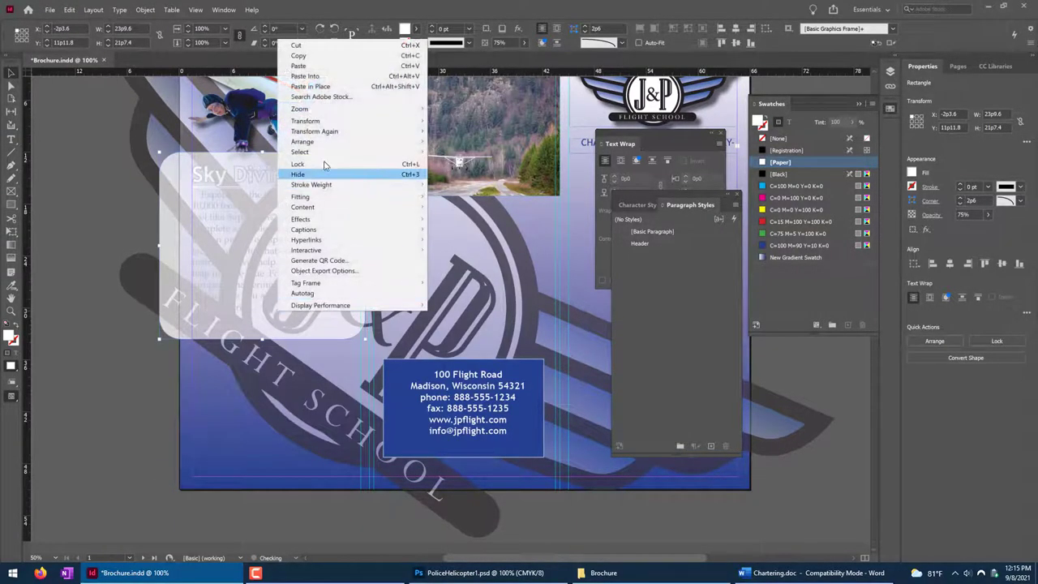
mouse_move(394, 146)
left_click(509, 153)
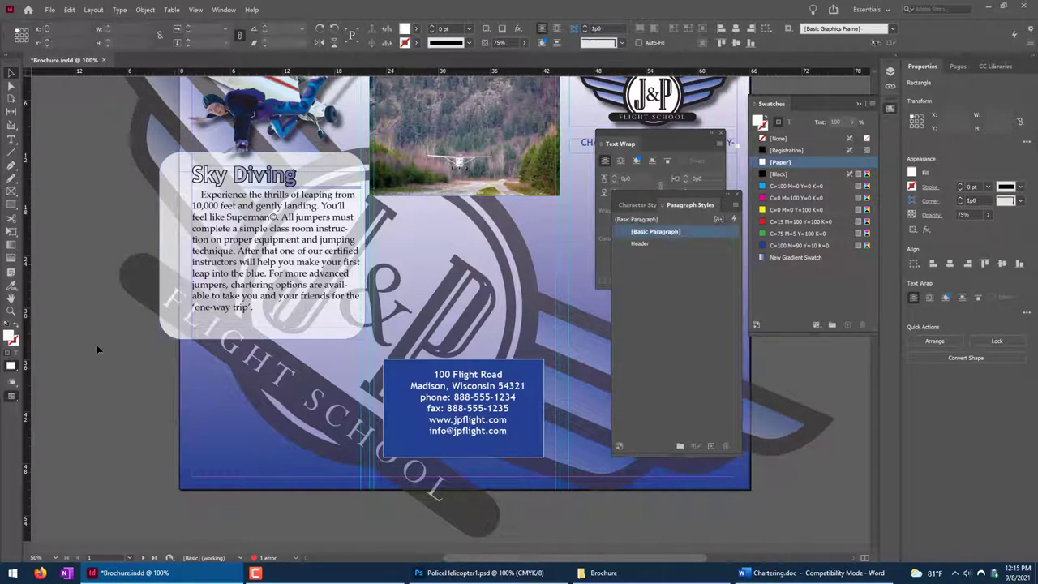
Raise the Sky Diving panel's bottom edge to just below the paragraph, making the panel about 19p8.6 high.
left_click(251, 328)
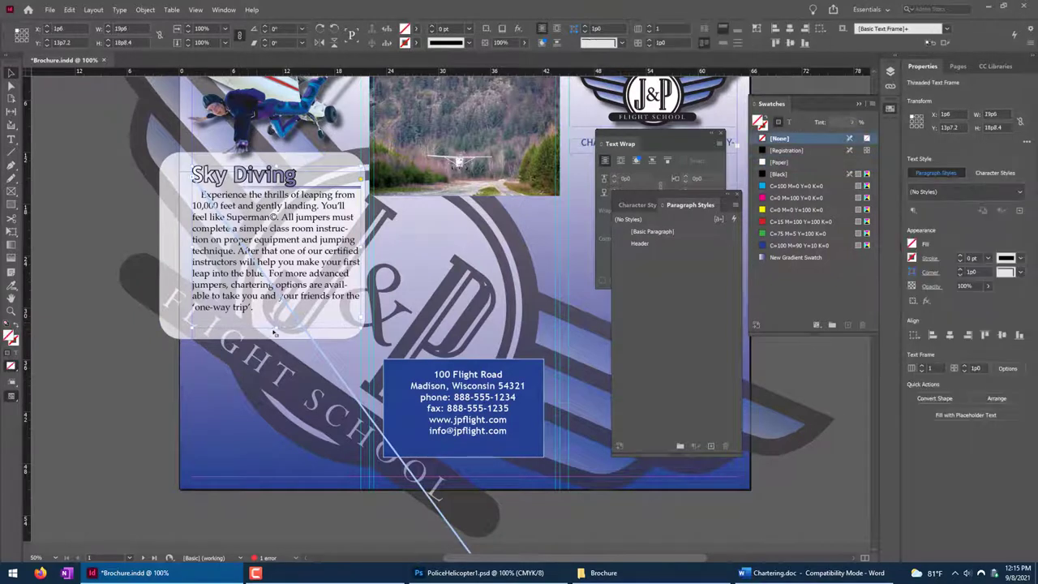
left_click(257, 339)
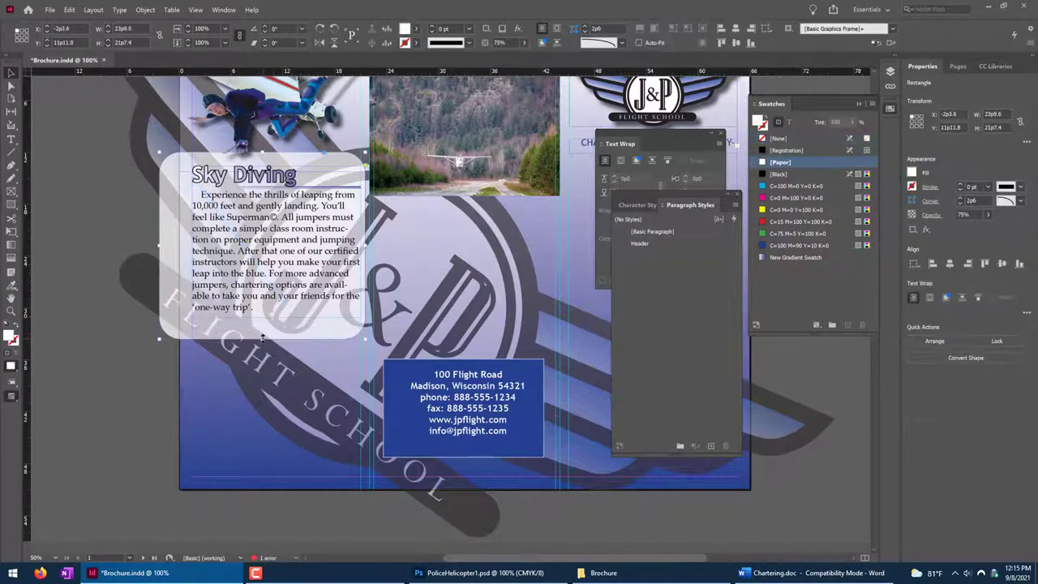
left_click_drag(262, 339, 262, 323)
left_click(144, 400)
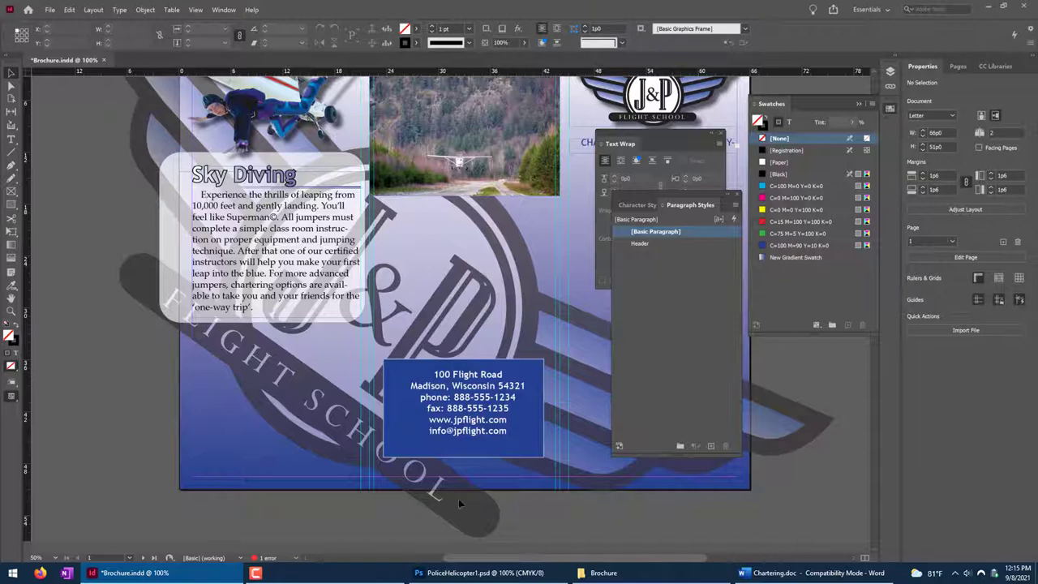
Extend the Sky Diving panel past the page's bottom edge and lengthen its text frame to the bottom margin.
left_click(261, 324)
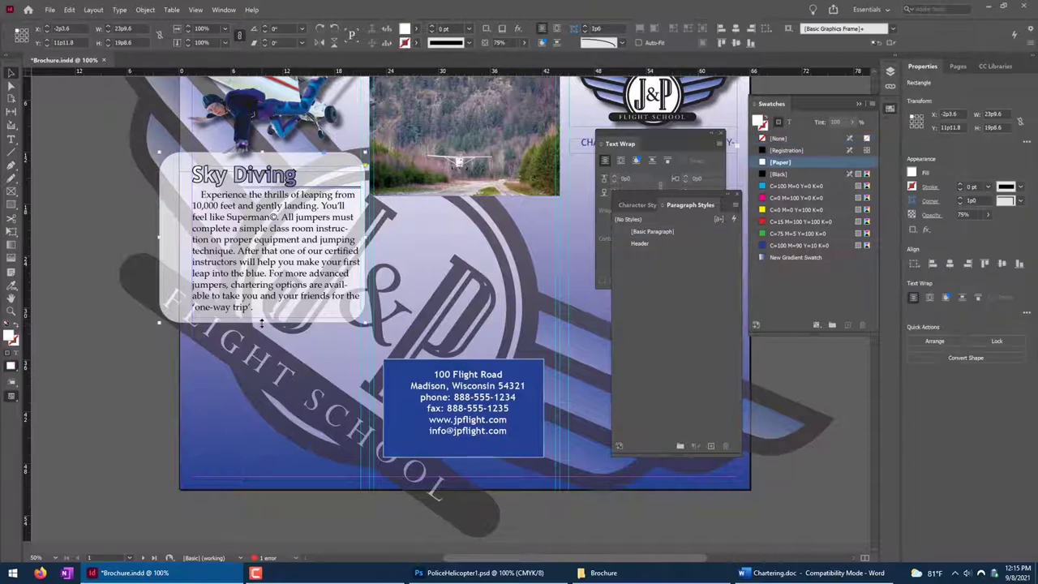
left_click_drag(263, 322, 270, 536)
left_click(276, 298)
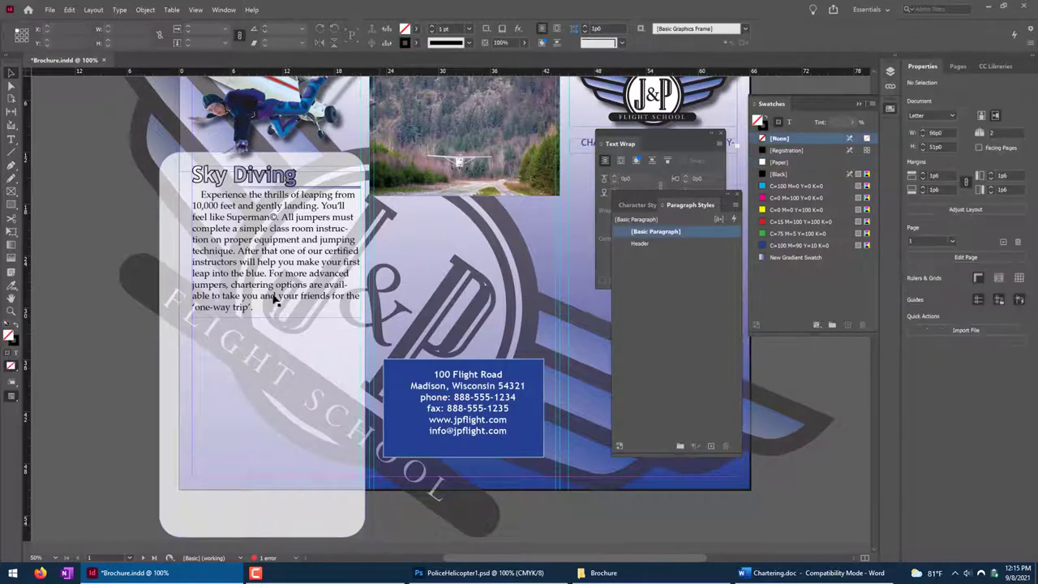
left_click(807, 487)
left_click(291, 306)
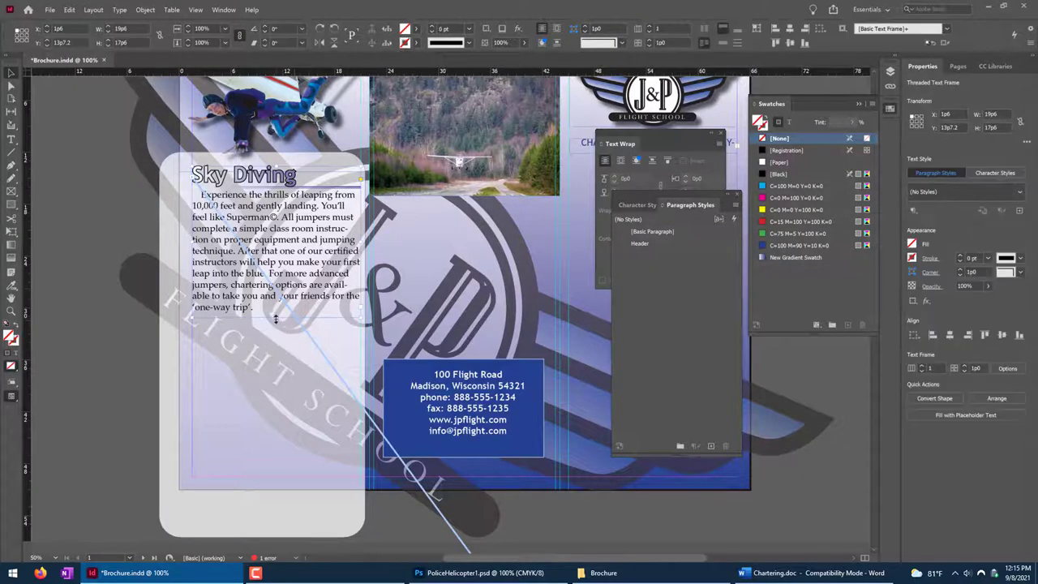
left_click_drag(278, 321, 278, 477)
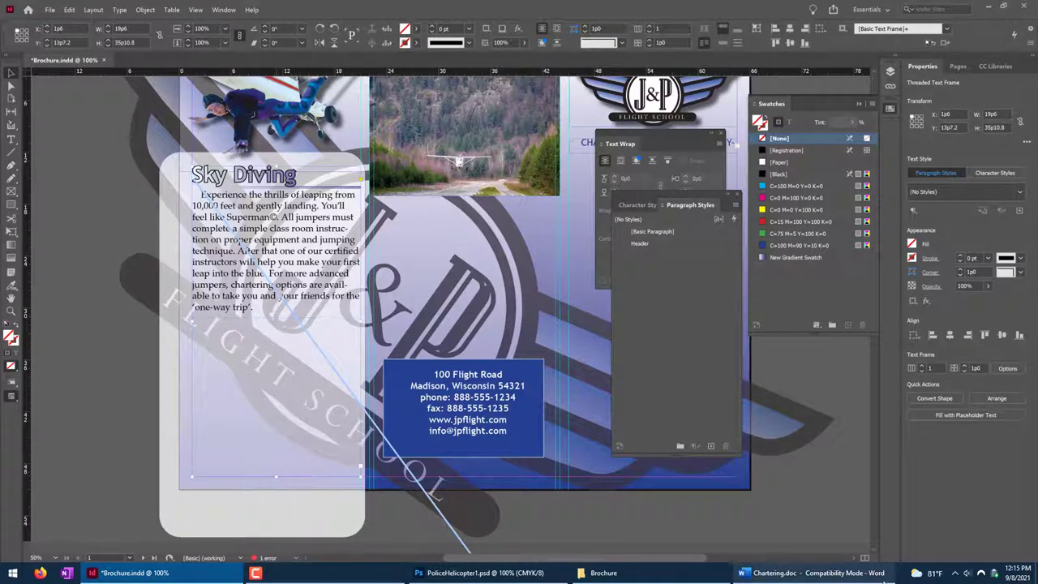
Switch to Chartering.doc in Word and copy the Rates heading with its whole price list.
left_click(811, 573)
scroll(282, 328, "down", 5)
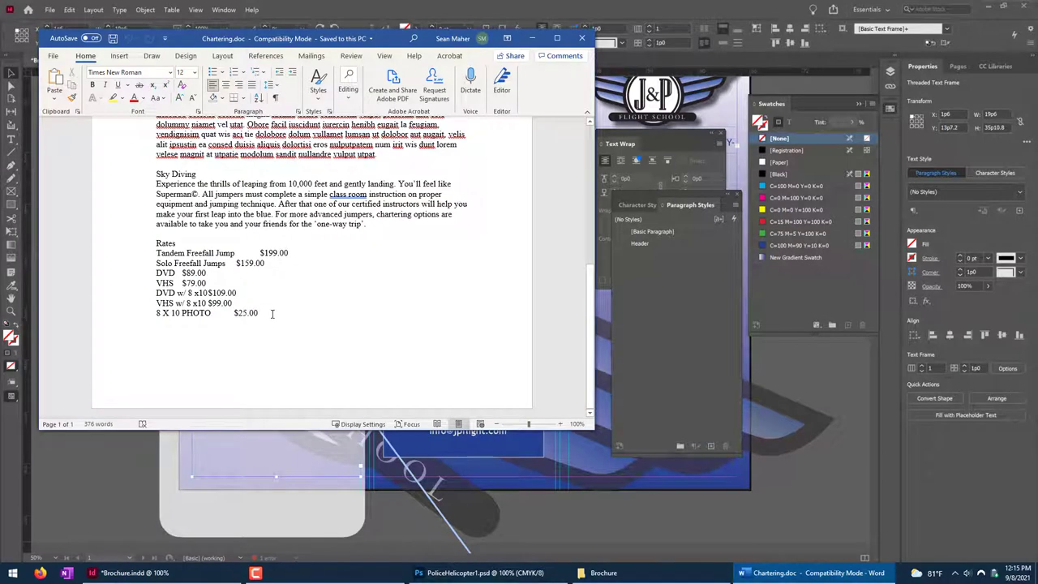
left_click_drag(273, 315, 137, 240)
key("ctrl+c")
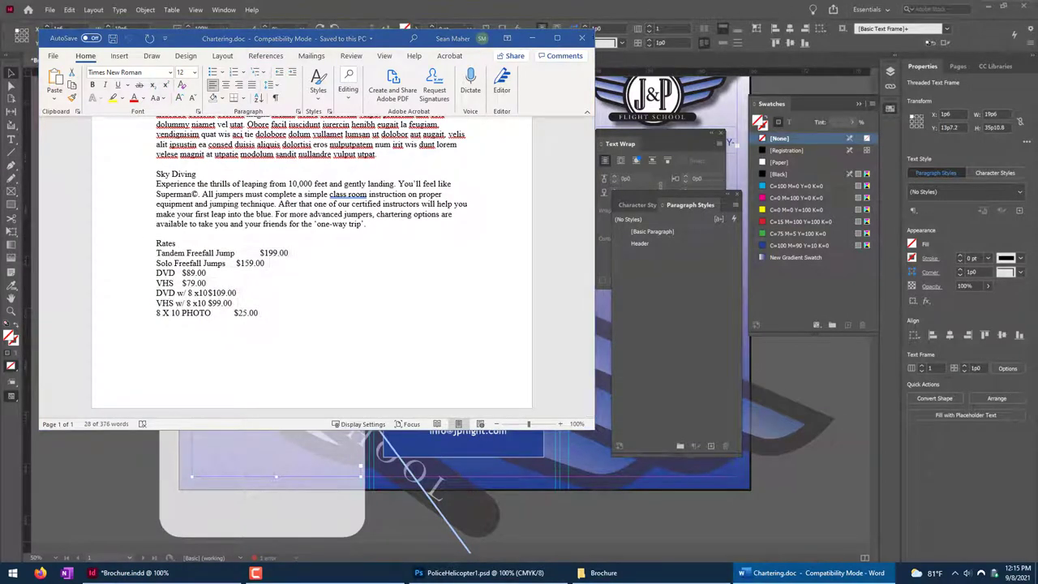
Switch back to the brochure in InDesign and paste the copied rates on a new line below the Sky Diving paragraph.
left_click(282, 480)
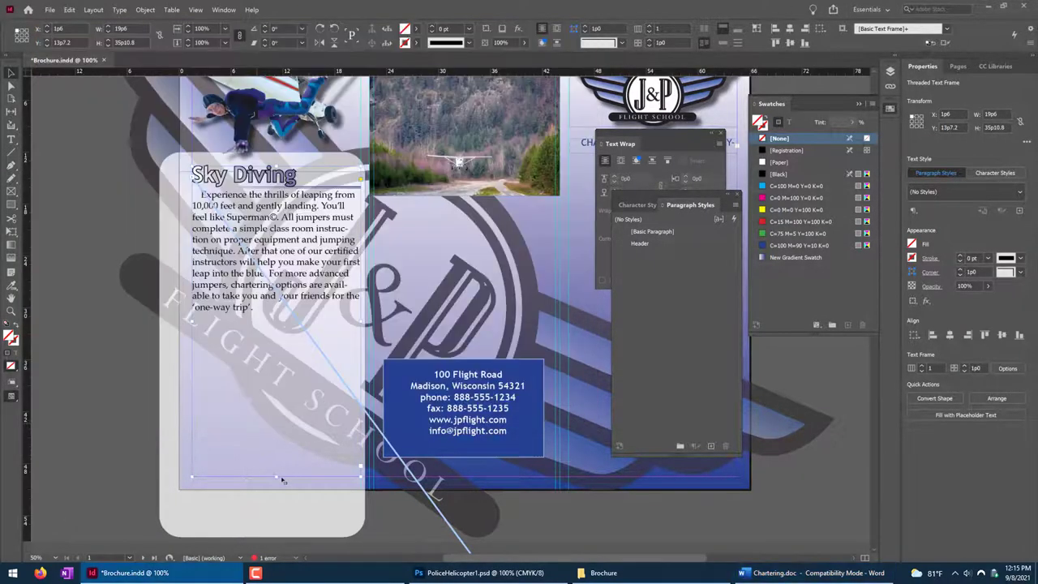
double_click(243, 307)
key("ctrl+v")
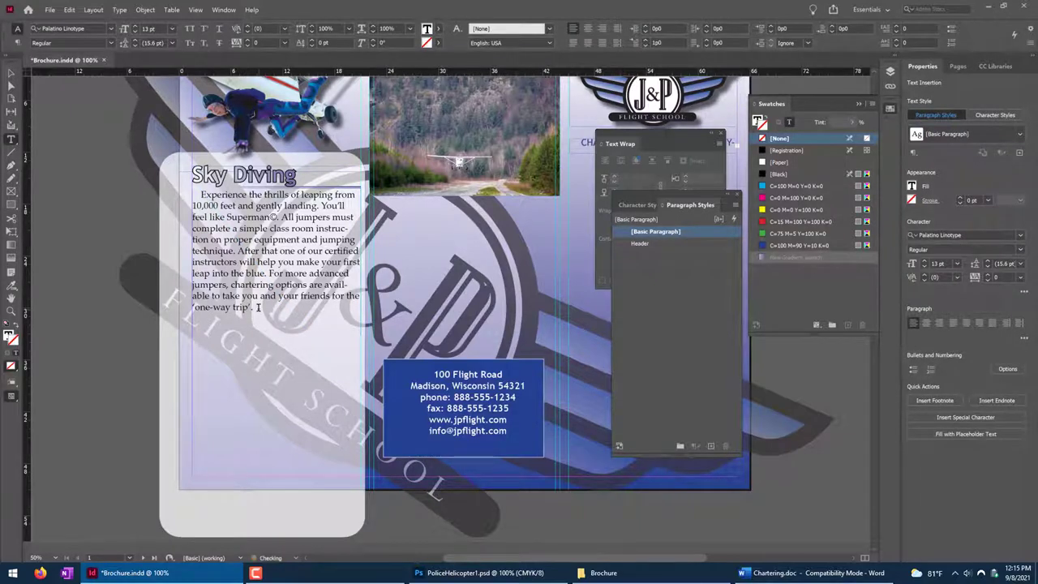
key("Return")
key("ctrl+v")
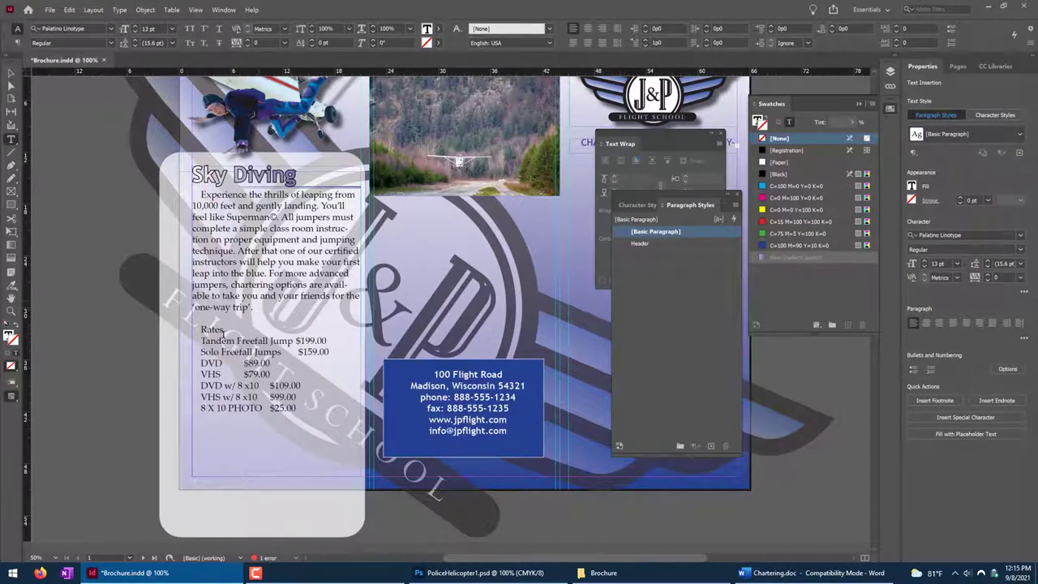
Try the Header paragraph style on the Rates line and delete the whole line above the prices.
double_click(212, 330)
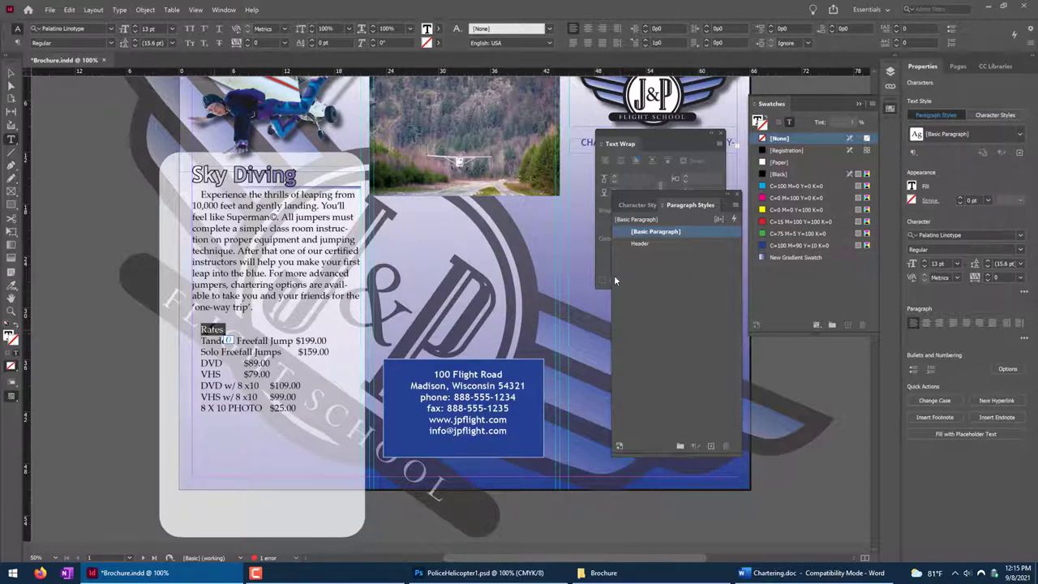
left_click(639, 243)
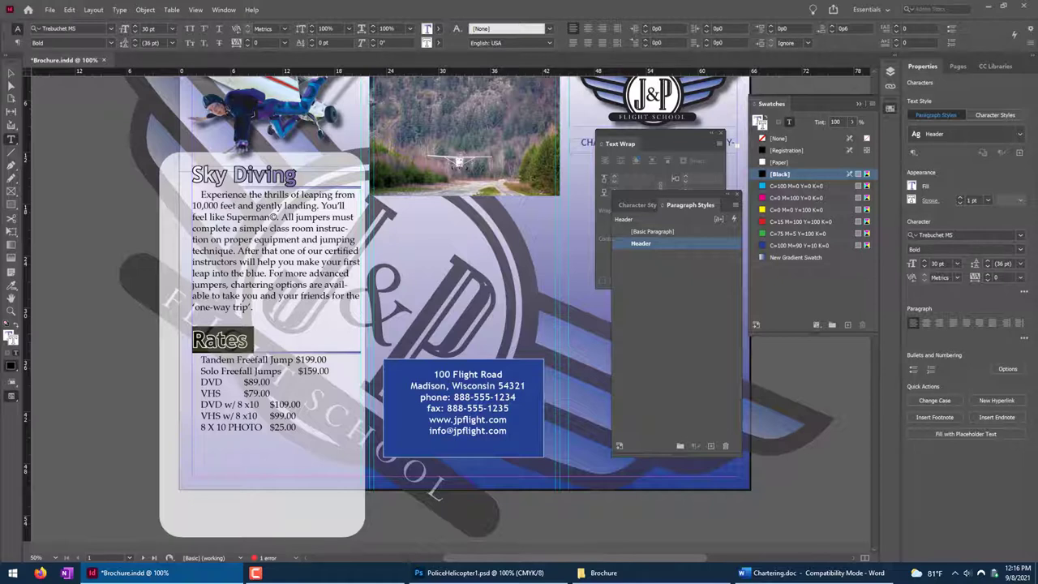
left_click_drag(193, 341, 247, 342)
key("BackSpace")
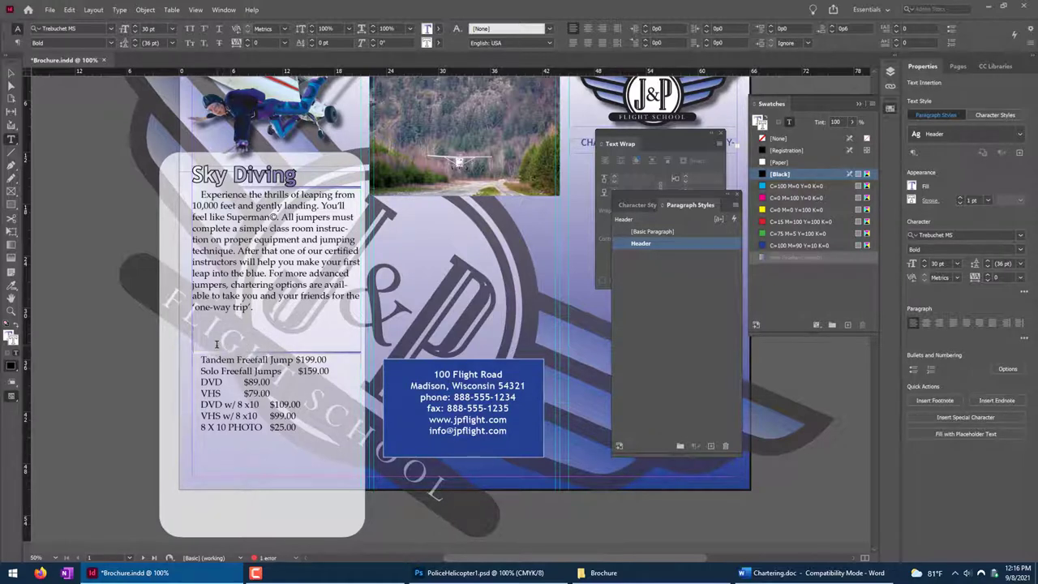
key("BackSpace")
Open the tab settings for the entire price list and set its first-line indent to 0p0.
left_click_drag(300, 397, 201, 328)
left_click(298, 397)
left_click_drag(300, 397, 193, 330)
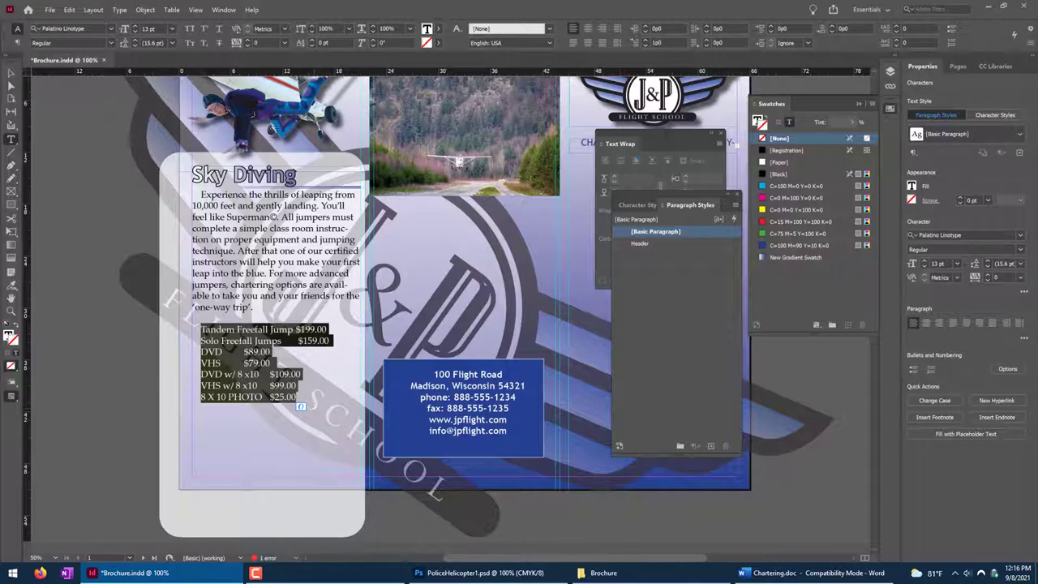
left_click(124, 11)
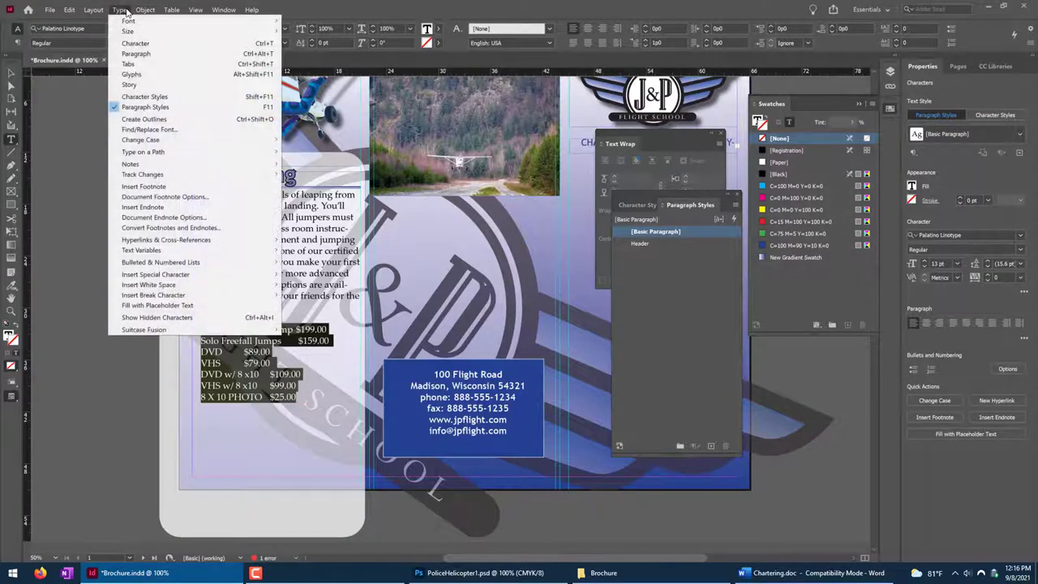
left_click(135, 63)
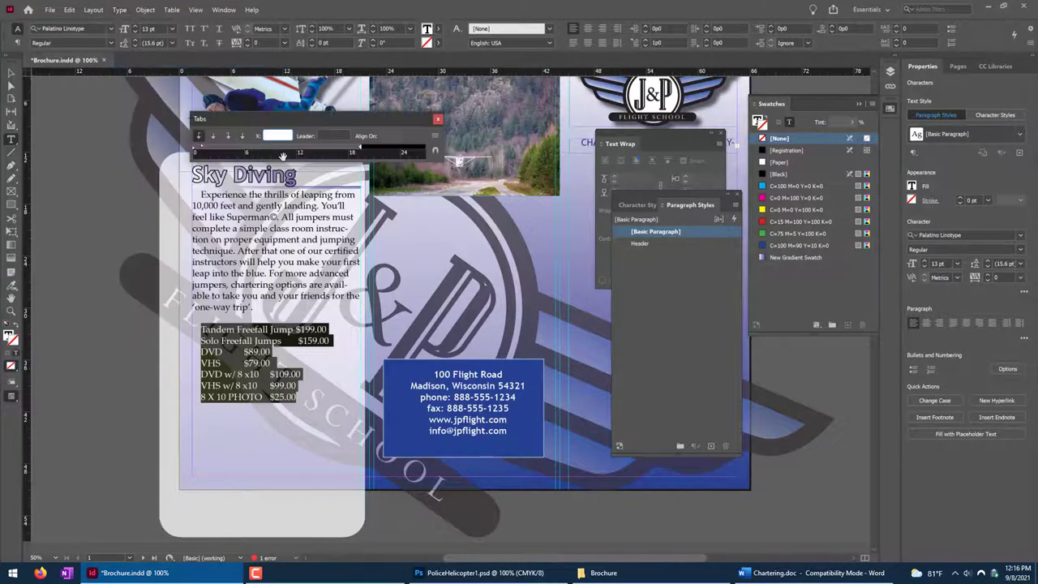
left_click_drag(312, 118, 312, 277)
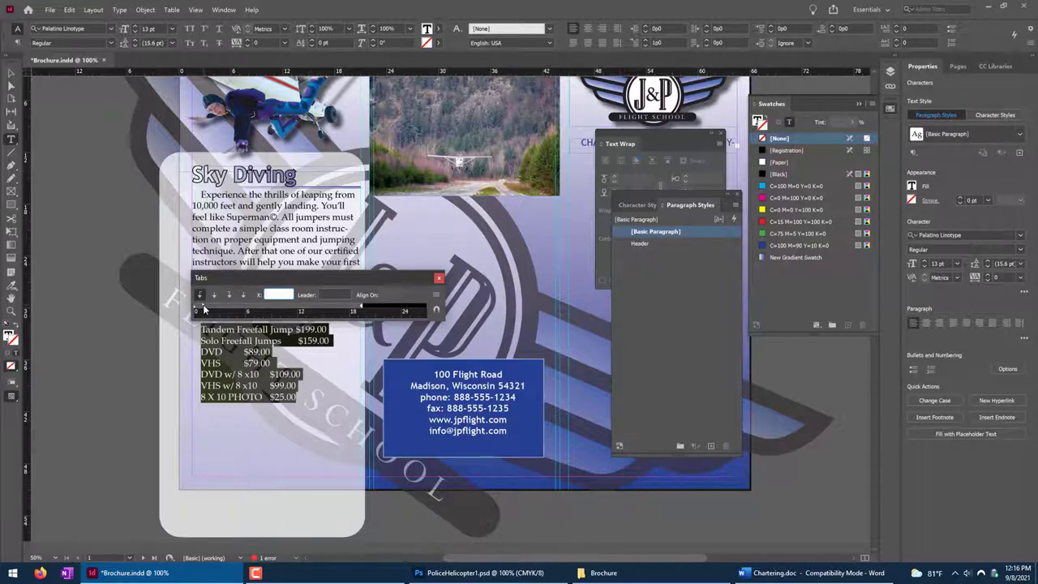
mouse_move(204, 309)
left_mouse_down()
mouse_move(221, 307)
mouse_move(190, 310)
left_mouse_up()
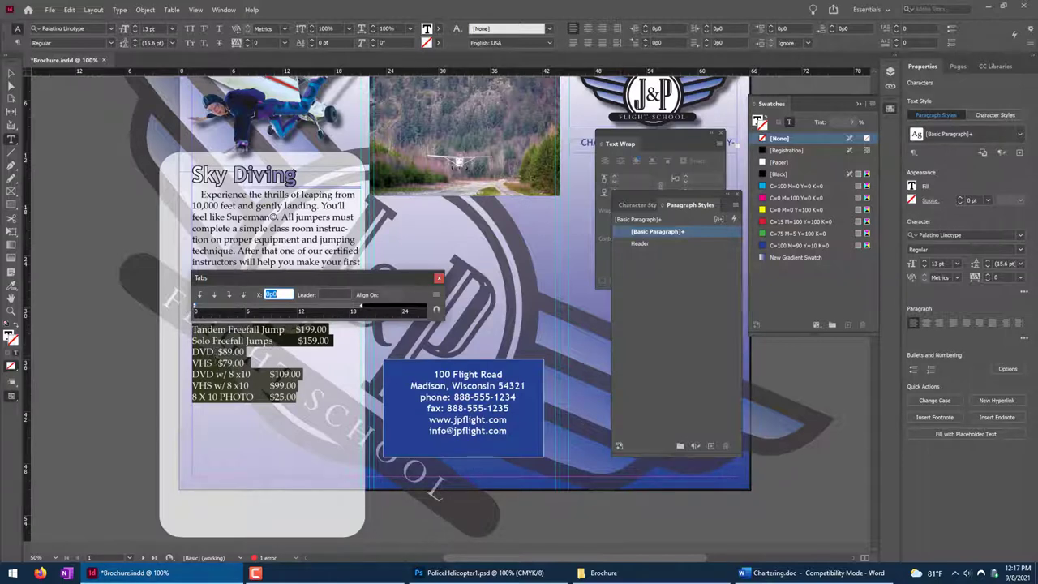
Align the prices on a decimal tab stop at 16p3, after trying a left tab stop at 13p10.
left_click(313, 309)
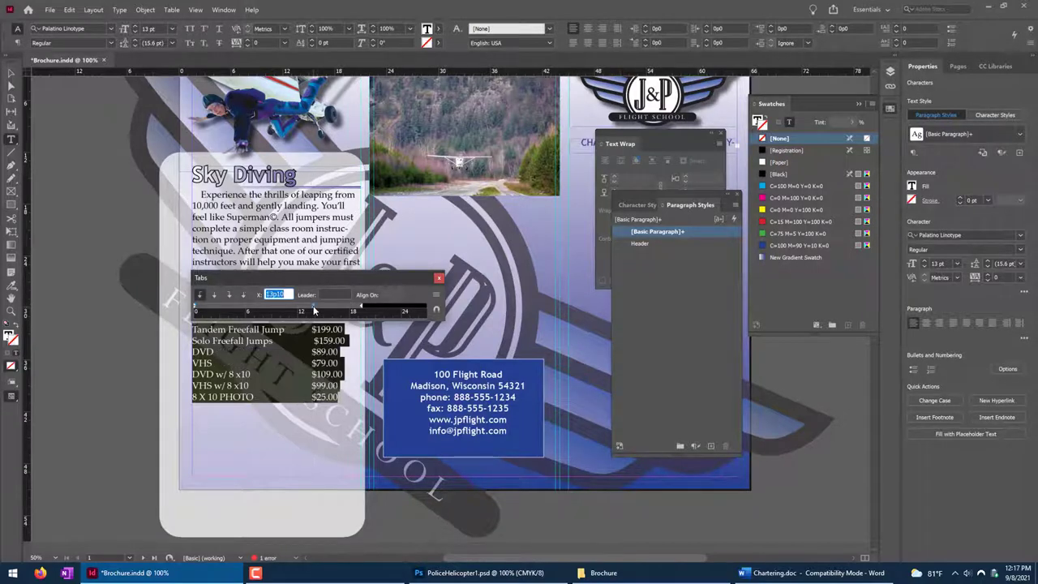
left_click_drag(314, 310, 325, 326)
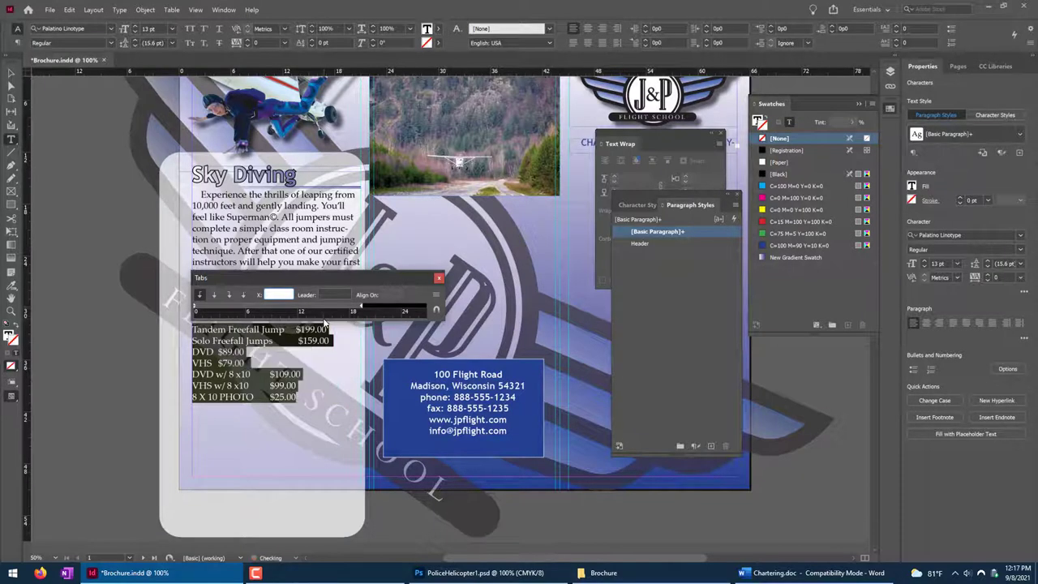
left_click(243, 295)
left_click(330, 309)
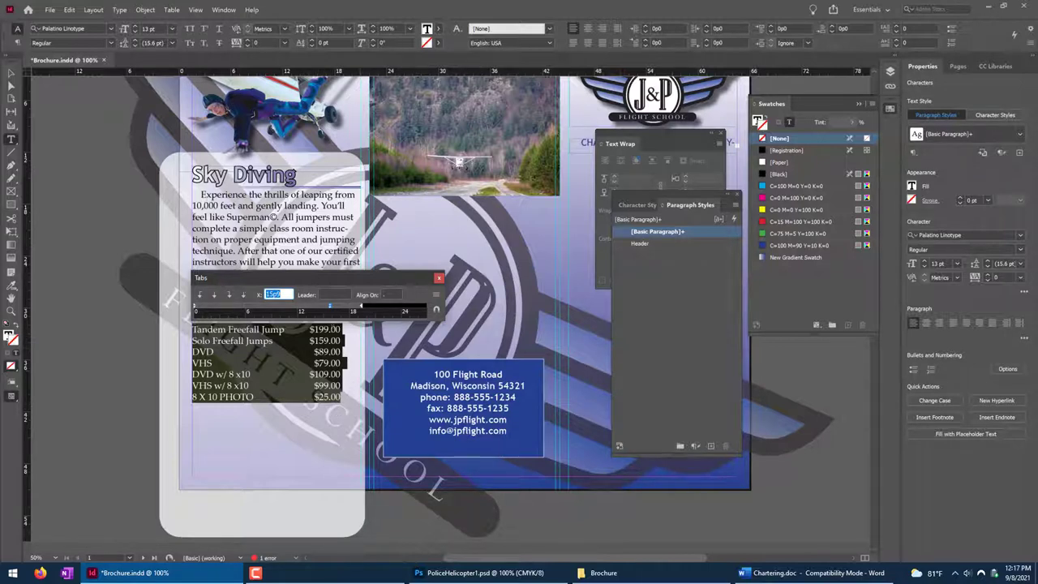
left_click_drag(330, 306, 336, 312)
Add a spaced dot leader to the price list's decimal tab stop and move the stop to 16p8.
left_click(391, 294)
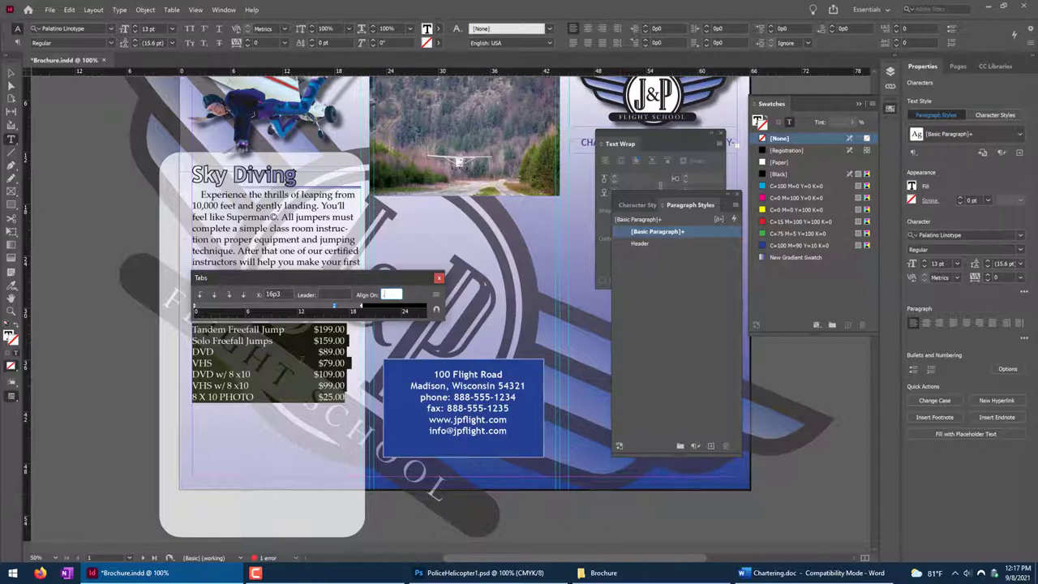
left_click(329, 294)
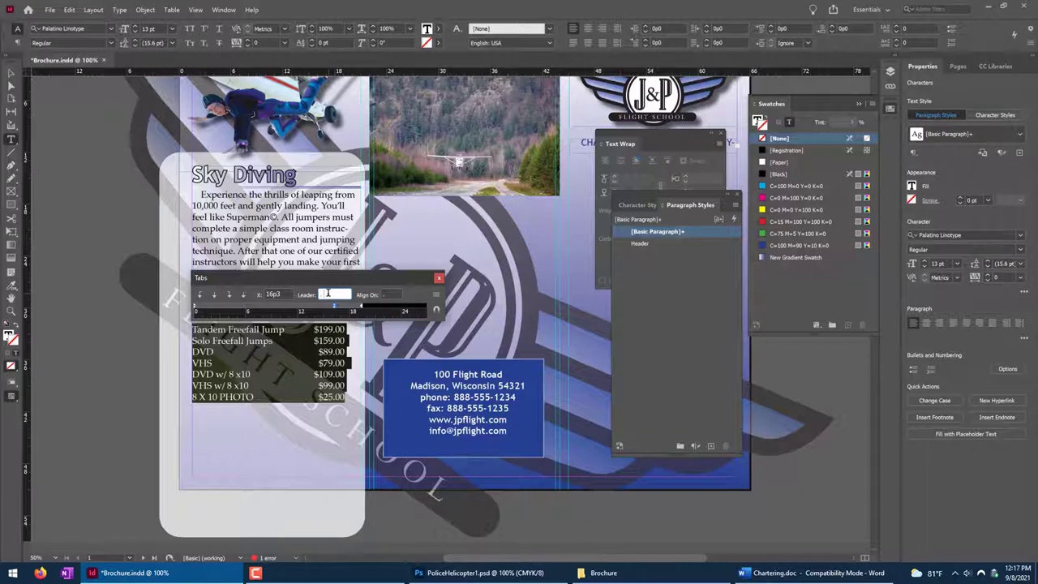
key("Return")
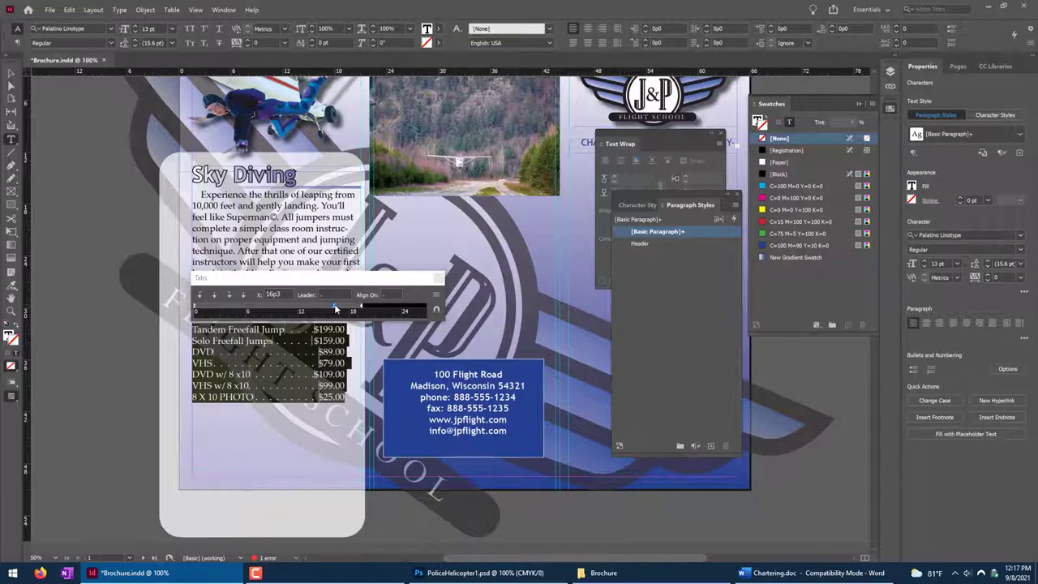
left_click_drag(334, 308, 338, 308)
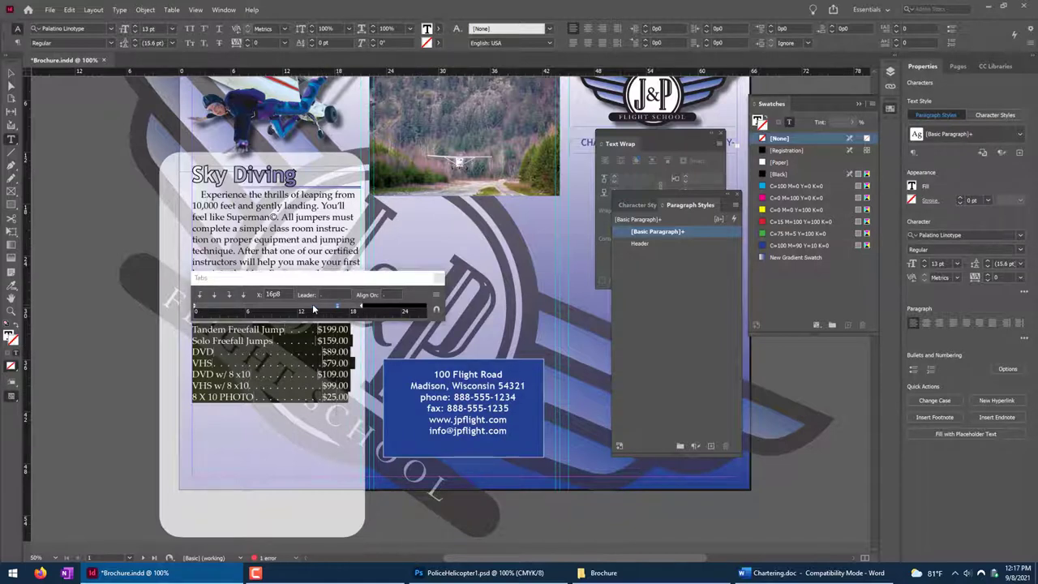
Set the price list's first-line indent to 1p0 and close the tab settings.
left_click(195, 306)
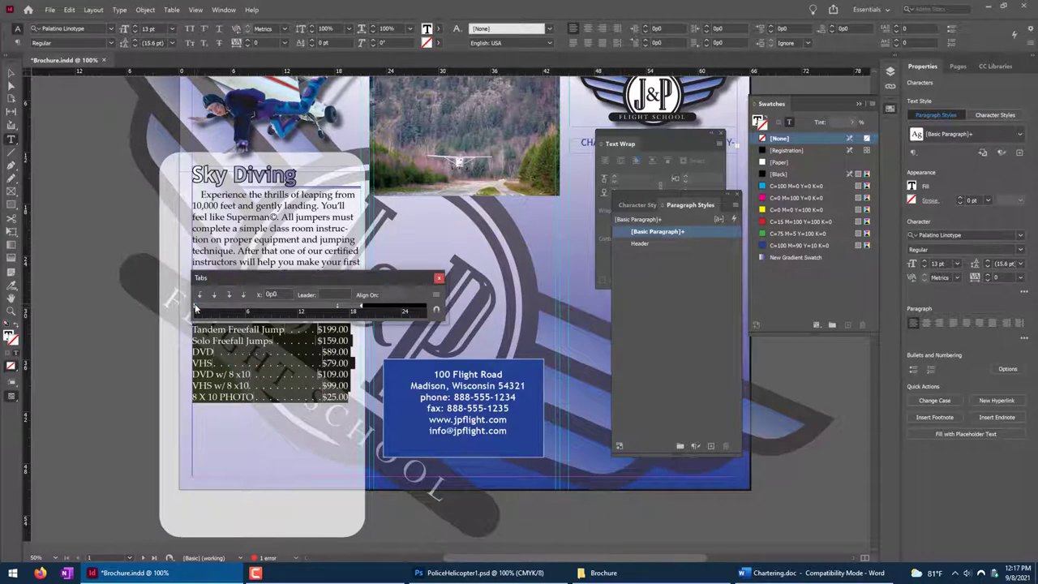
left_click_drag(194, 305, 203, 306)
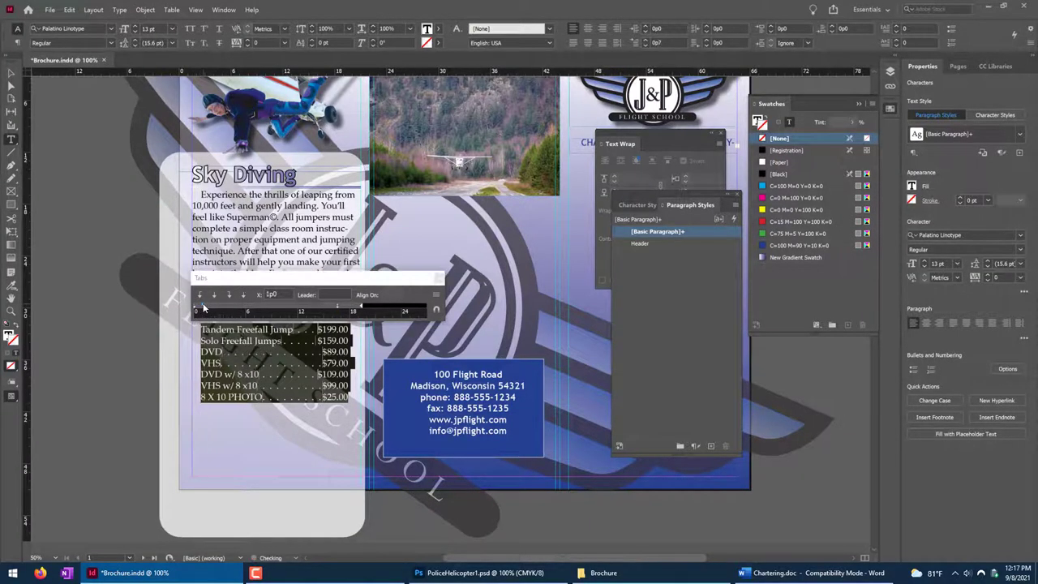
left_click(438, 279)
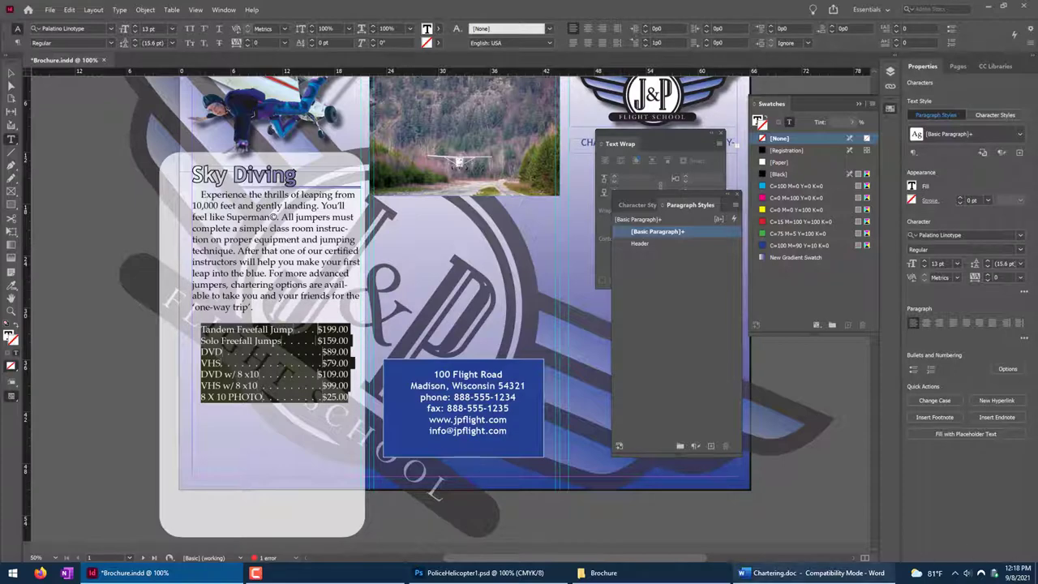
Set the Sky Diving price list's font to Trebuchet MS Bold Italic and deselect the text.
left_click(111, 29)
left_click(111, 29)
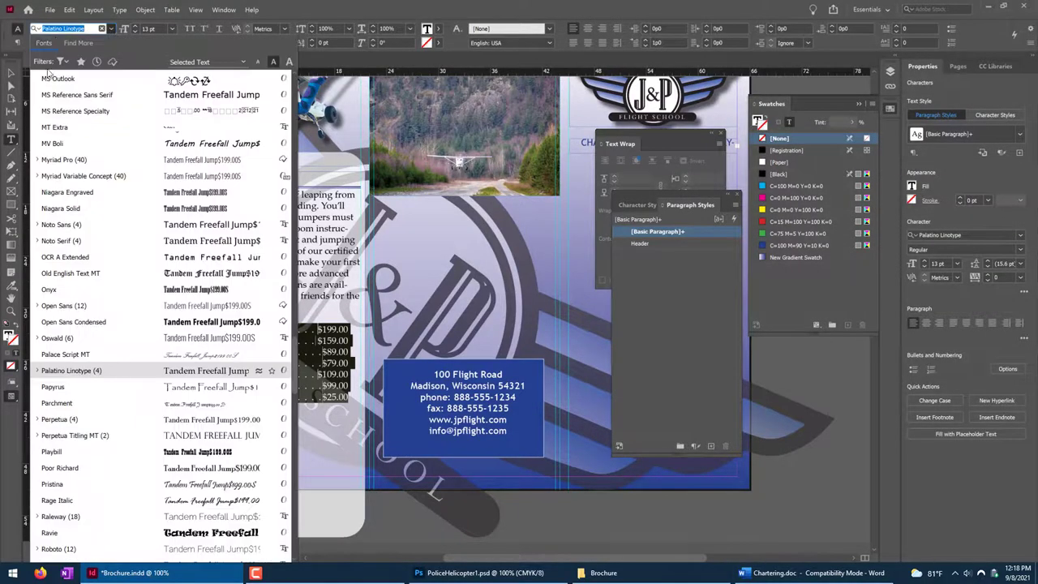
scroll(110, 95, "up", 15)
scroll(110, 94, "up", 1)
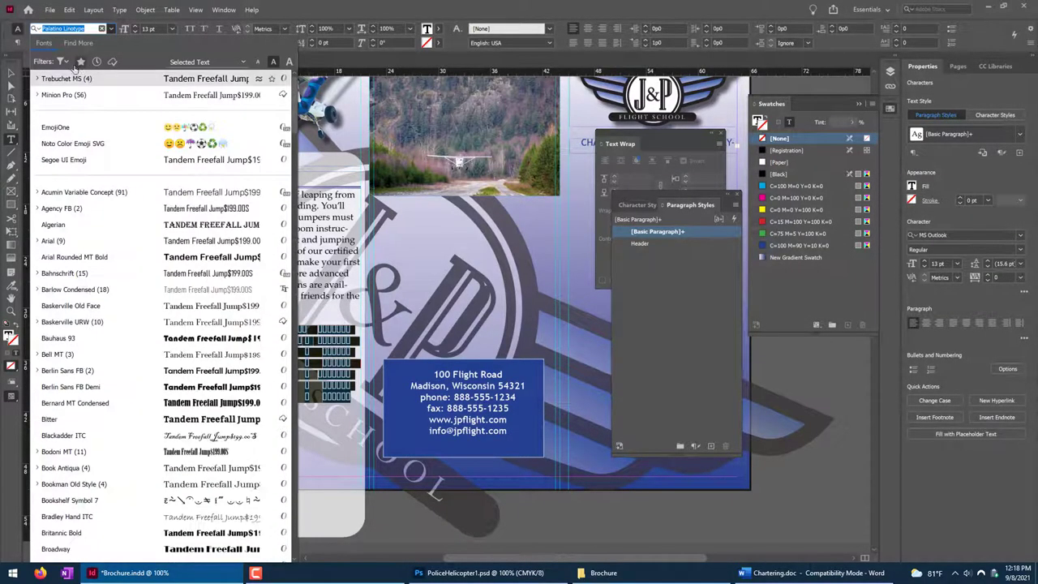
left_click(37, 79)
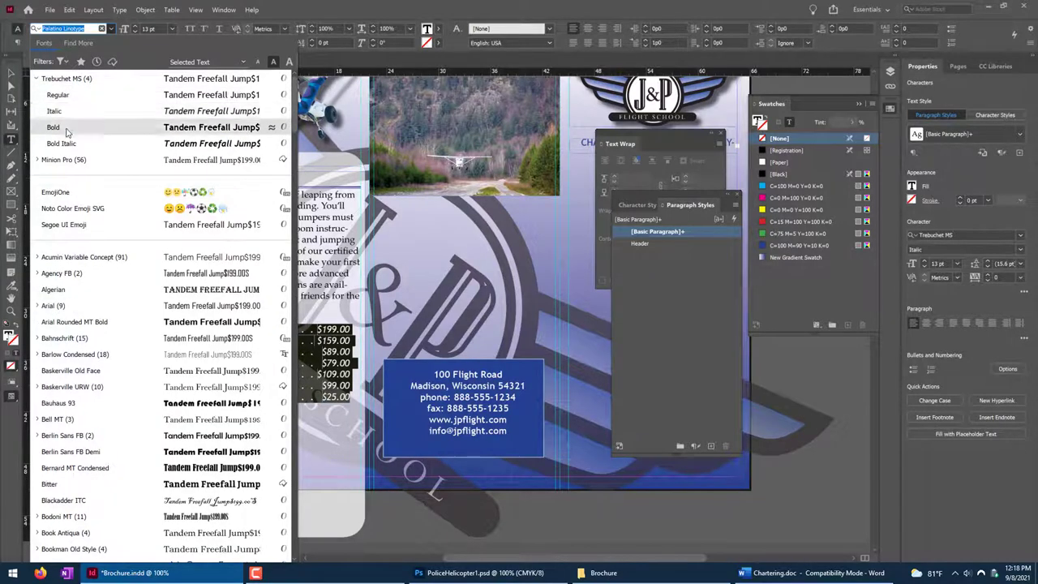
left_click(62, 143)
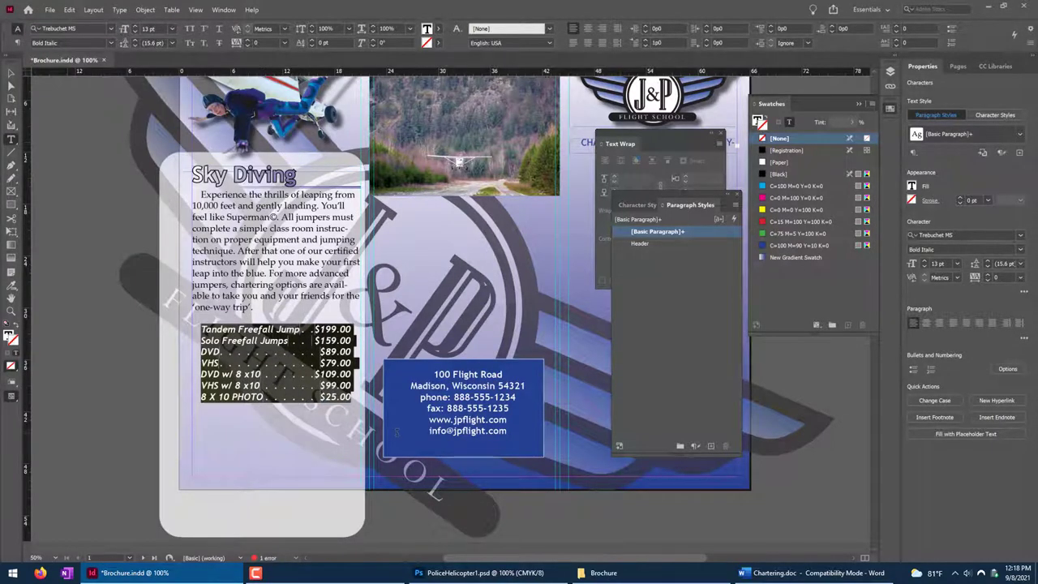
key("Escape")
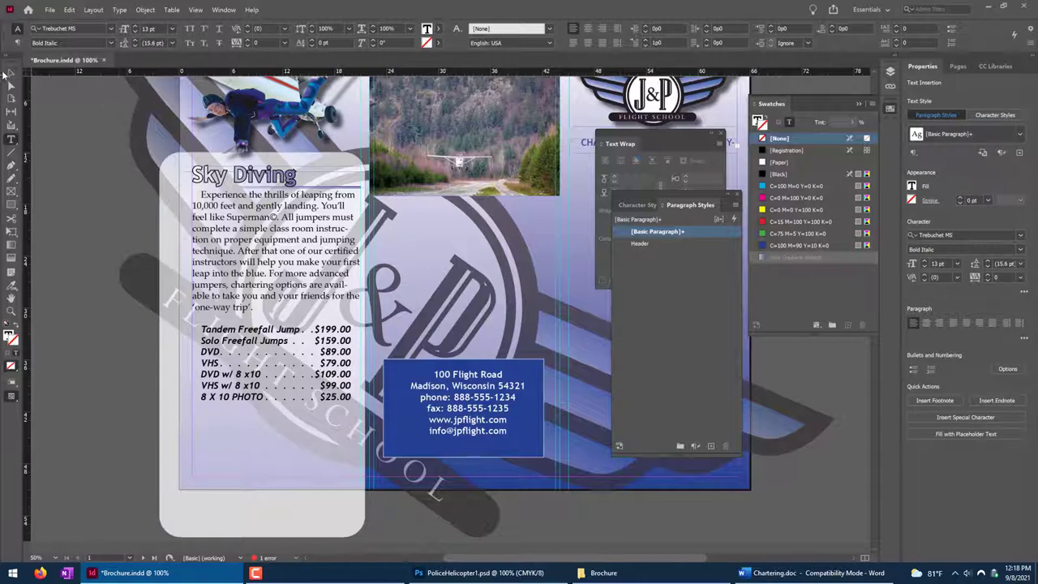
left_click(77, 418)
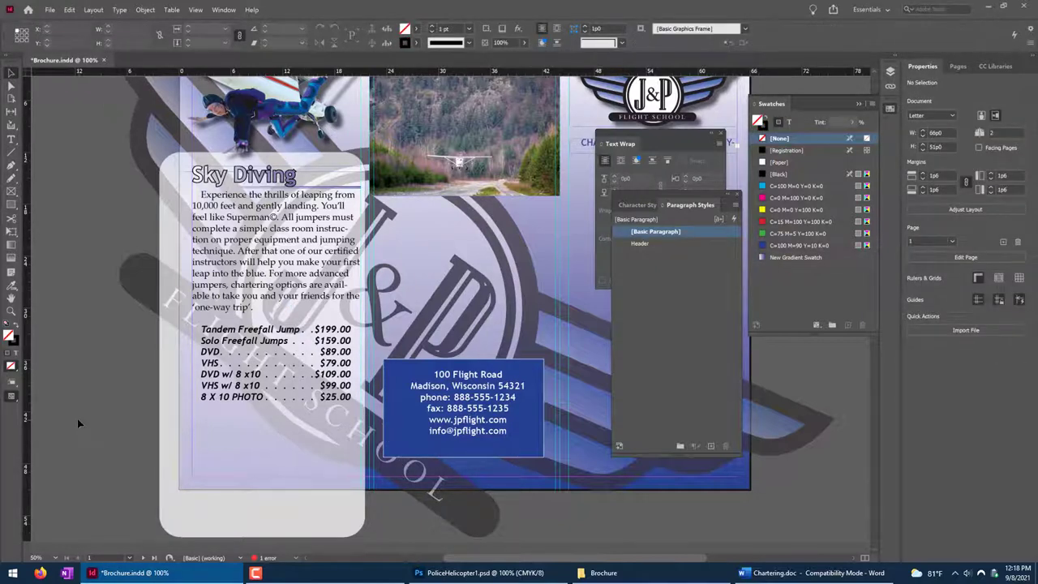
Add a blank line after the 'one-way trip' paragraph and move the Sky Diving text frame to X 1p3, Y 16p3.5.
left_click(242, 422)
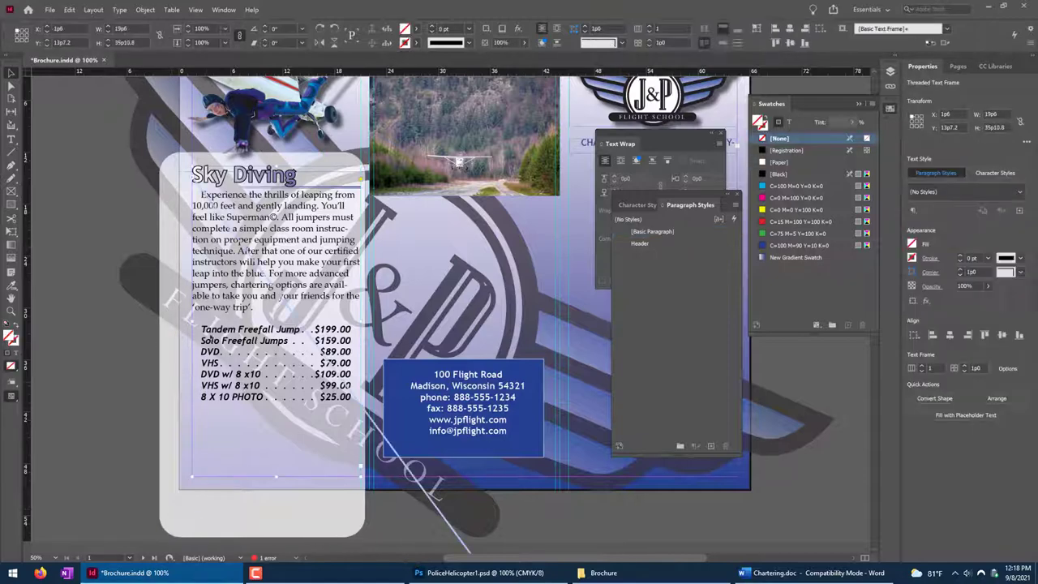
double_click(270, 308)
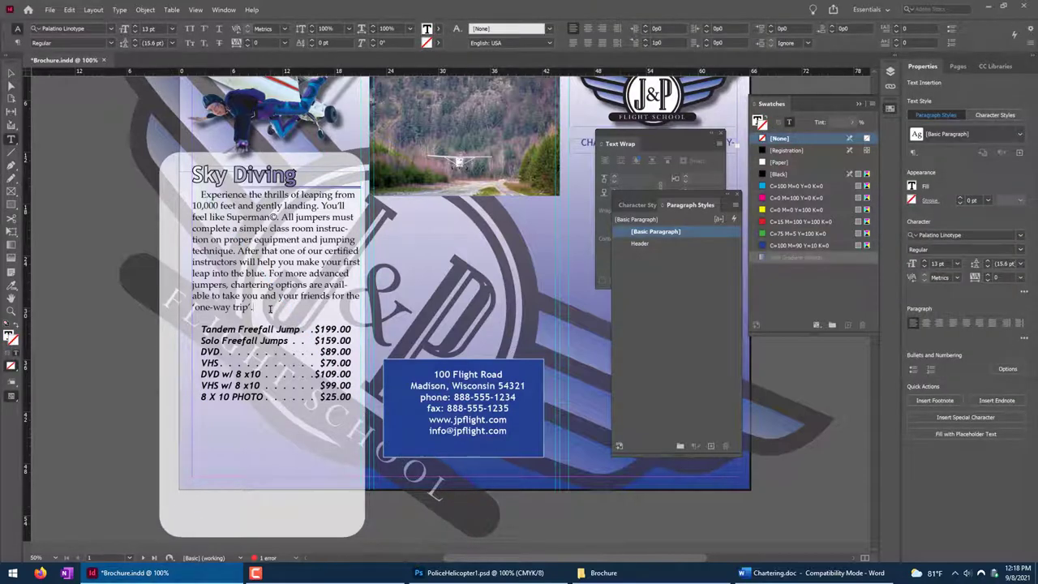
key("Return")
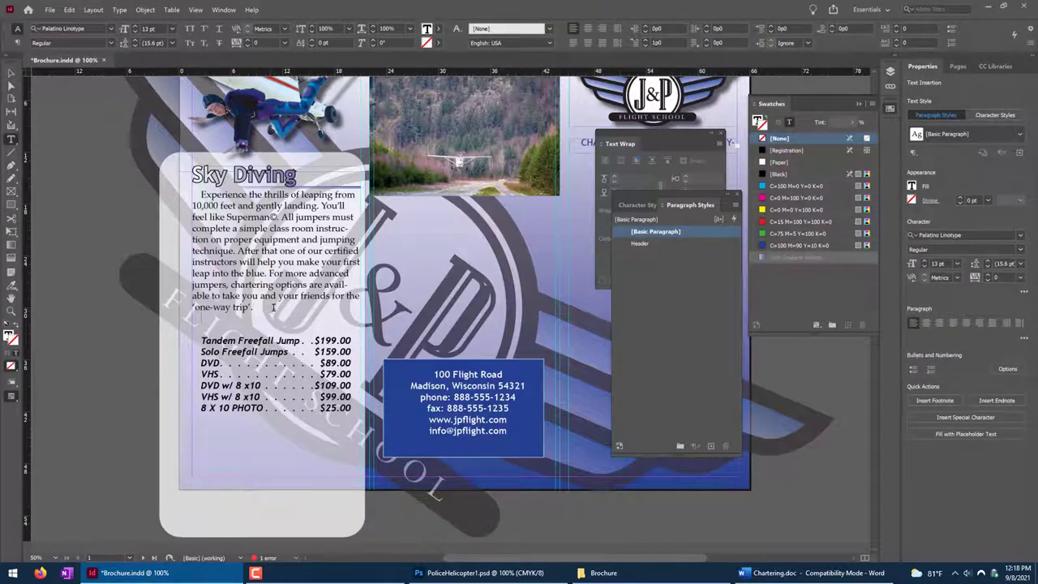
left_click(11, 74)
left_click(44, 343)
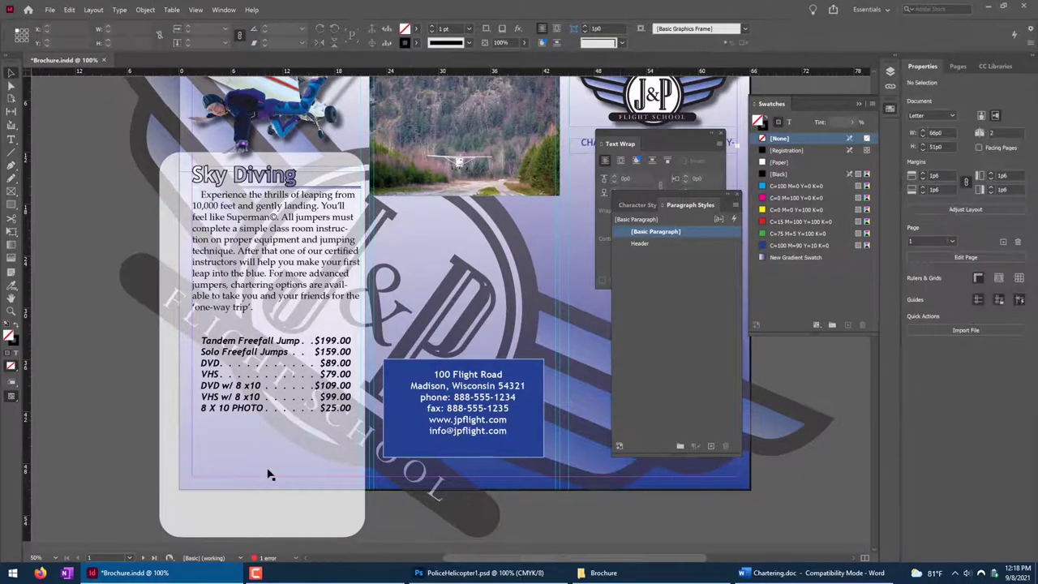
left_click(280, 361)
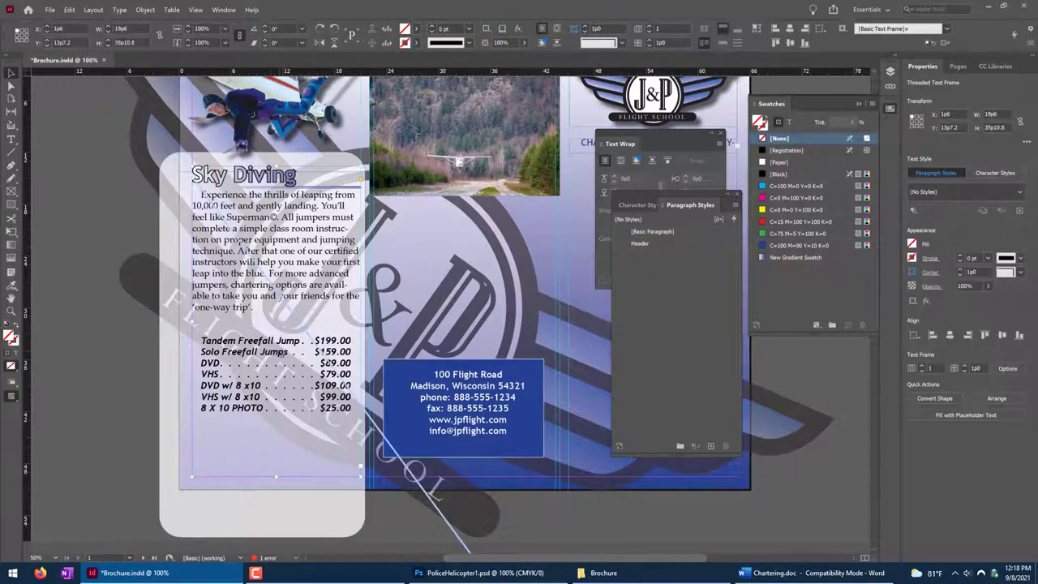
left_click_drag(280, 360, 277, 379)
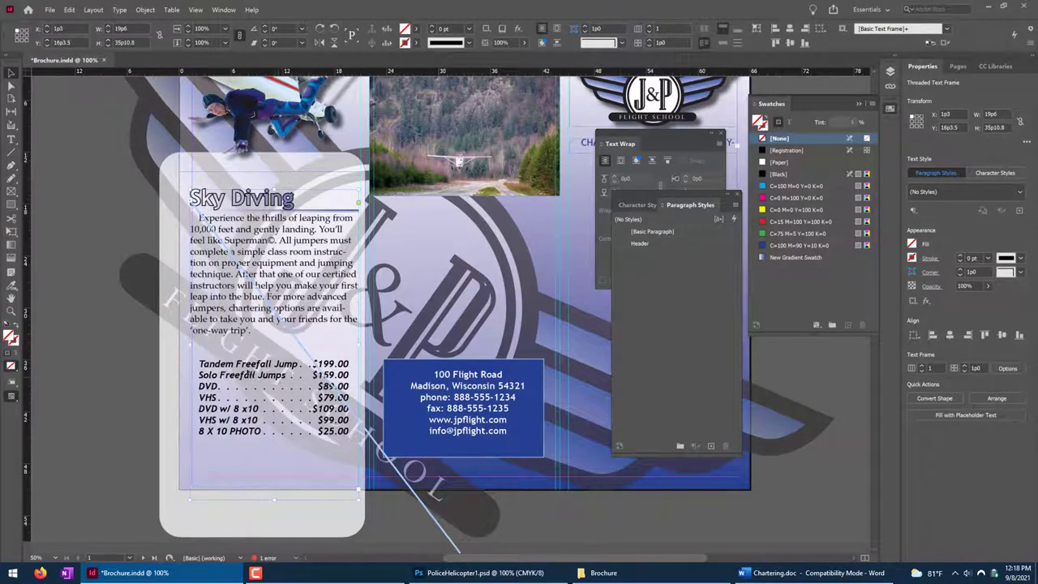
Set the whole price list's leading to 21 pt and its font size to 14 pt, after trying 15 pt.
double_click(247, 374)
left_click_drag(199, 363, 208, 452)
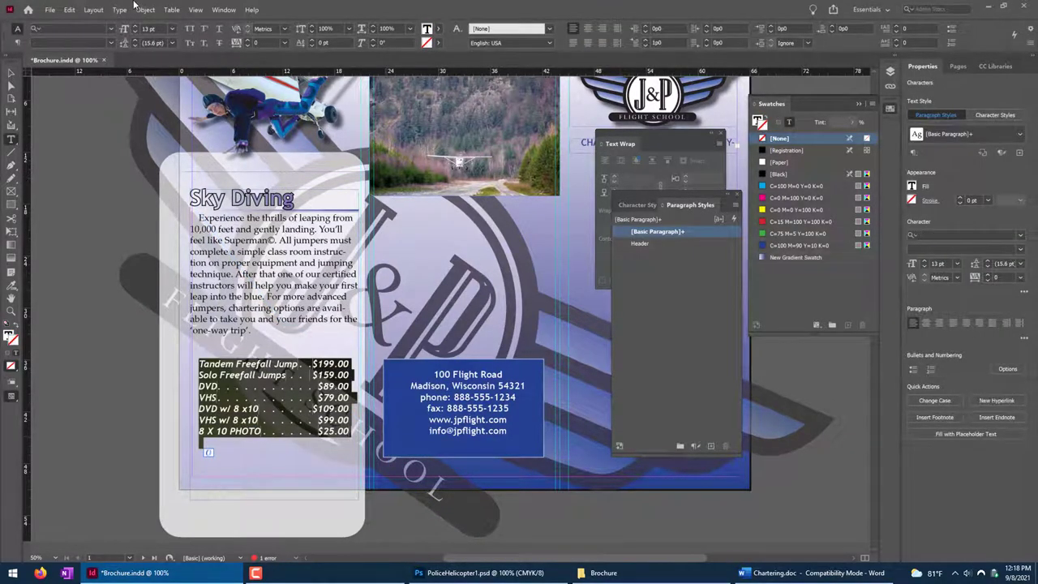
left_click(135, 40)
left_click(136, 39)
left_click(135, 40)
left_click(136, 39)
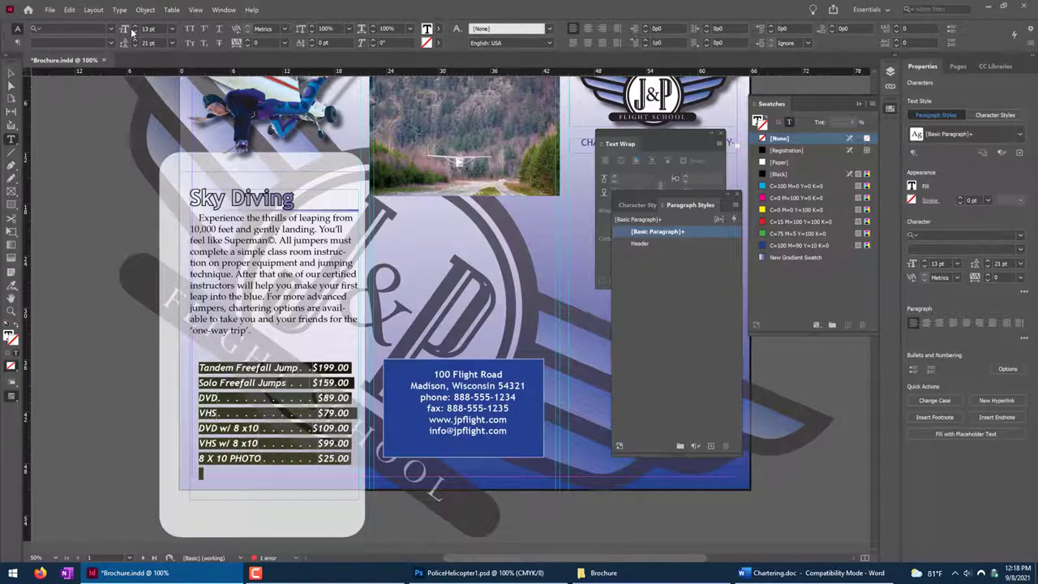
left_click(135, 26)
left_click(135, 27)
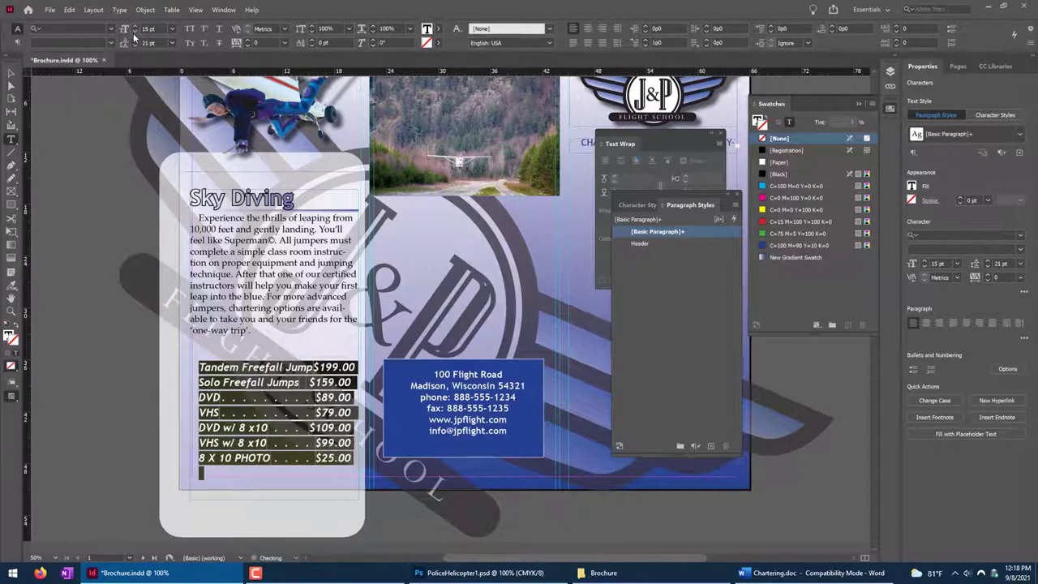
left_click(135, 32)
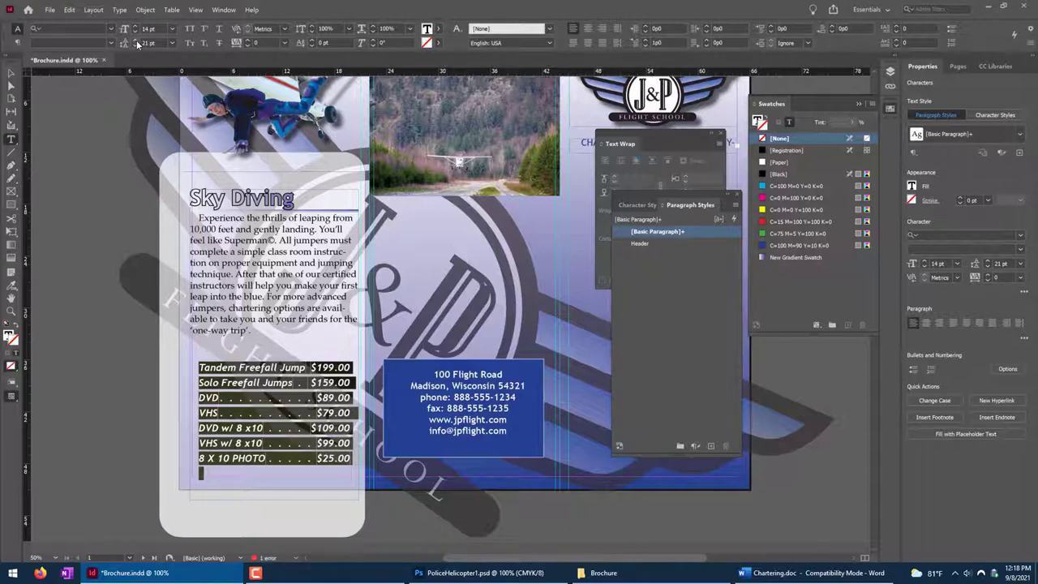
left_click(219, 475)
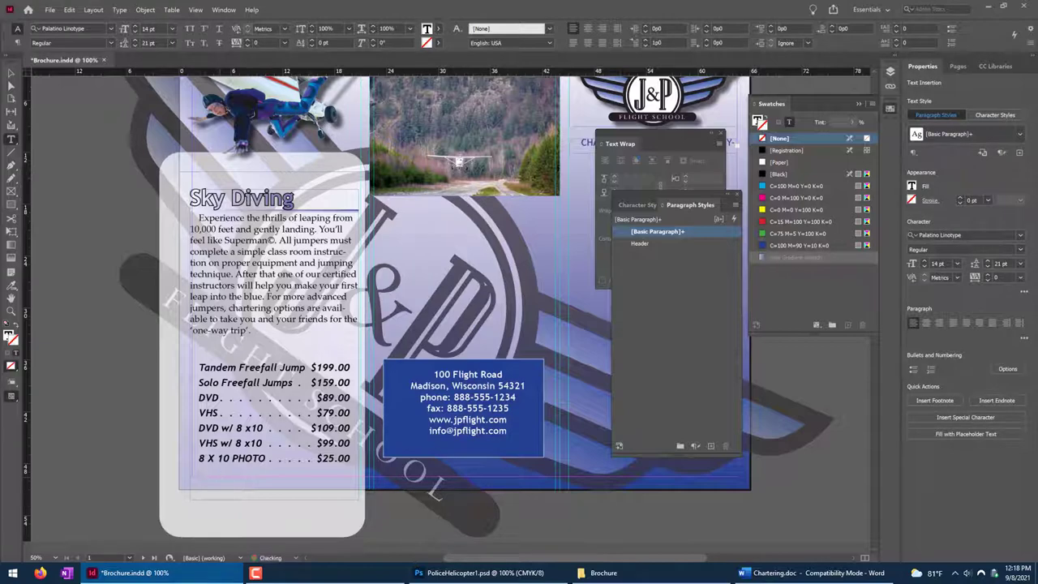
Switch to preview mode and nudge the Sky Diving text frame up to Y 15p5.5.
left_click(11, 73)
left_click(110, 256)
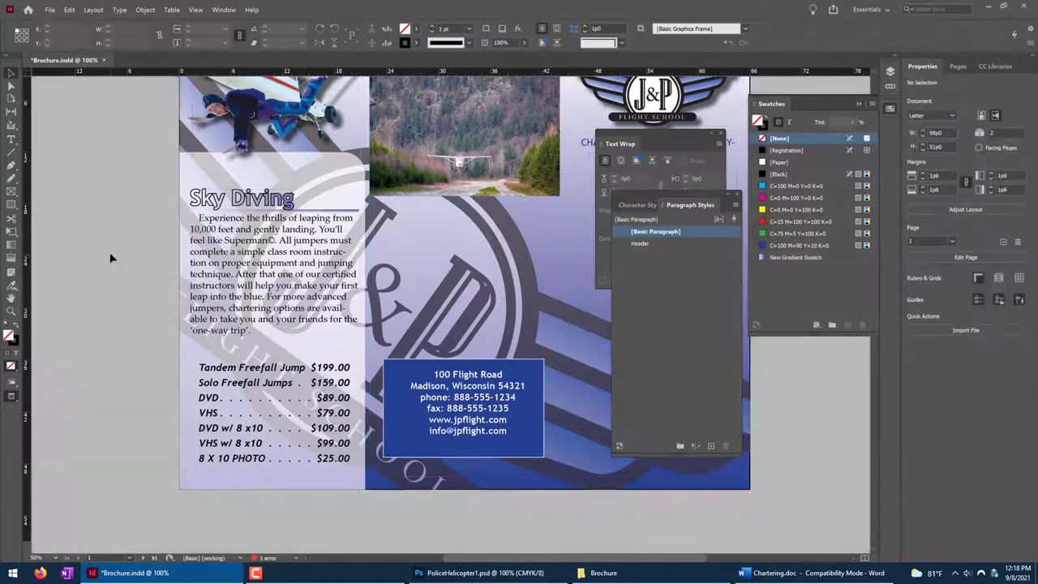
scroll(101, 325, "up", 1)
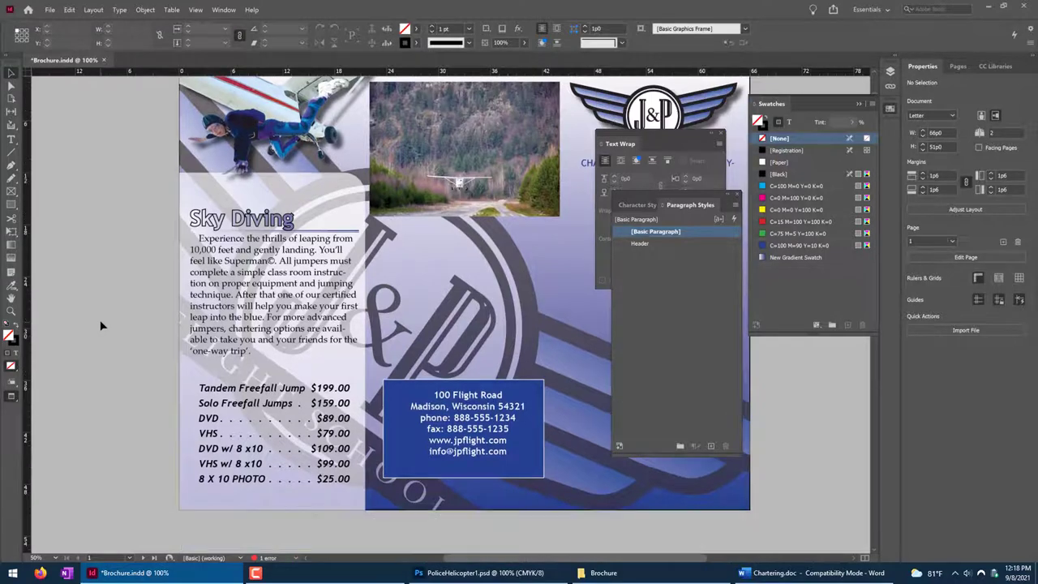
left_click(225, 322)
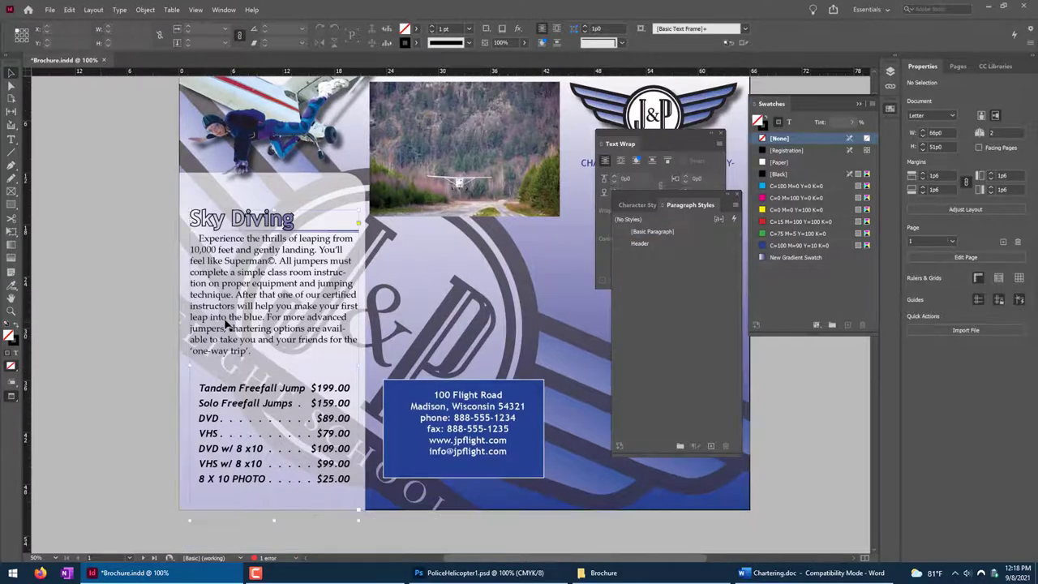
key("shift+Up")
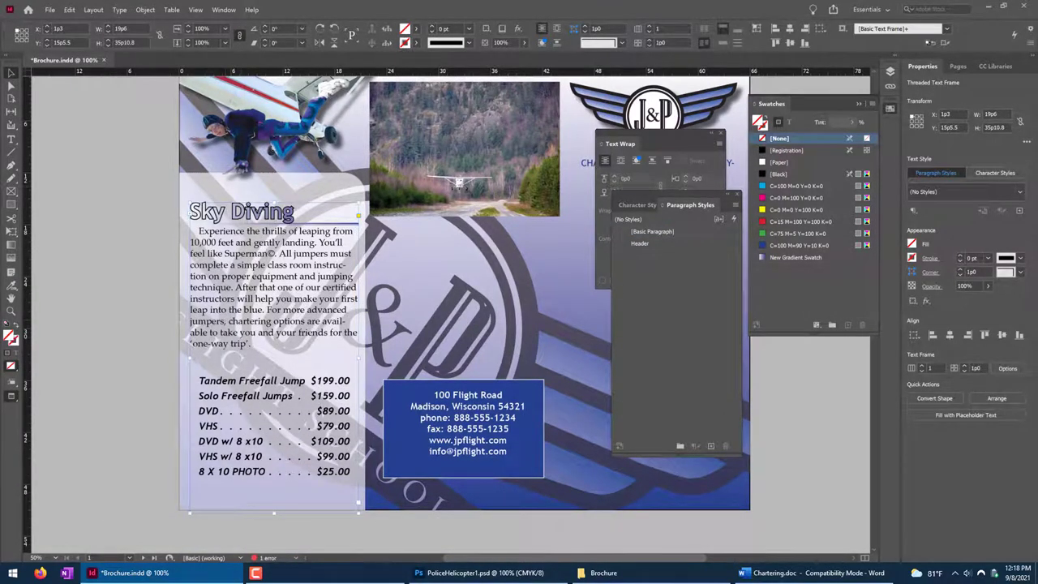
left_click(114, 339)
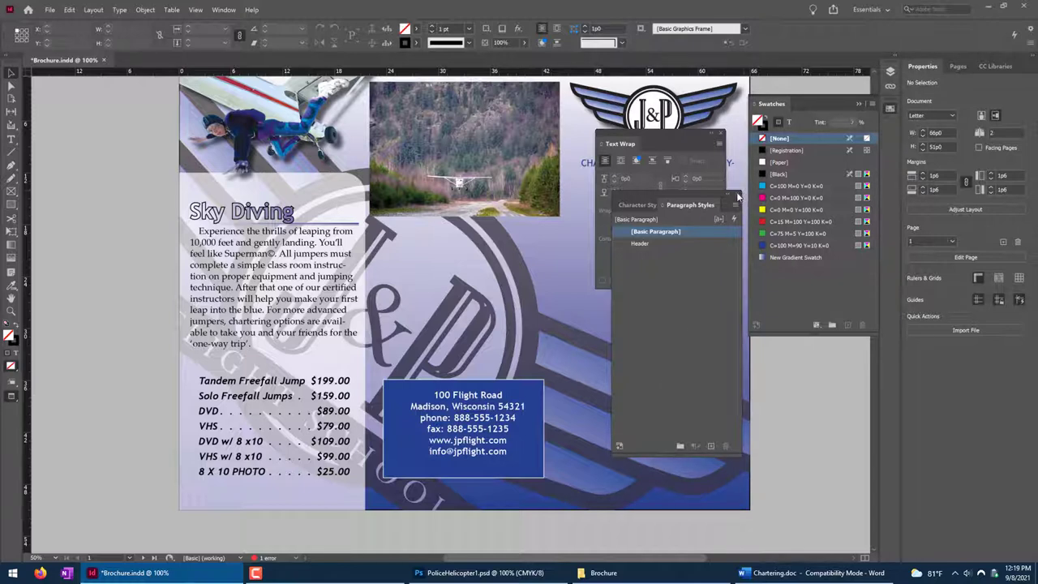
Close the floating Paragraph Styles and Text Wrap panels that cover the brochure's front cover.
left_click(737, 193)
left_click(720, 136)
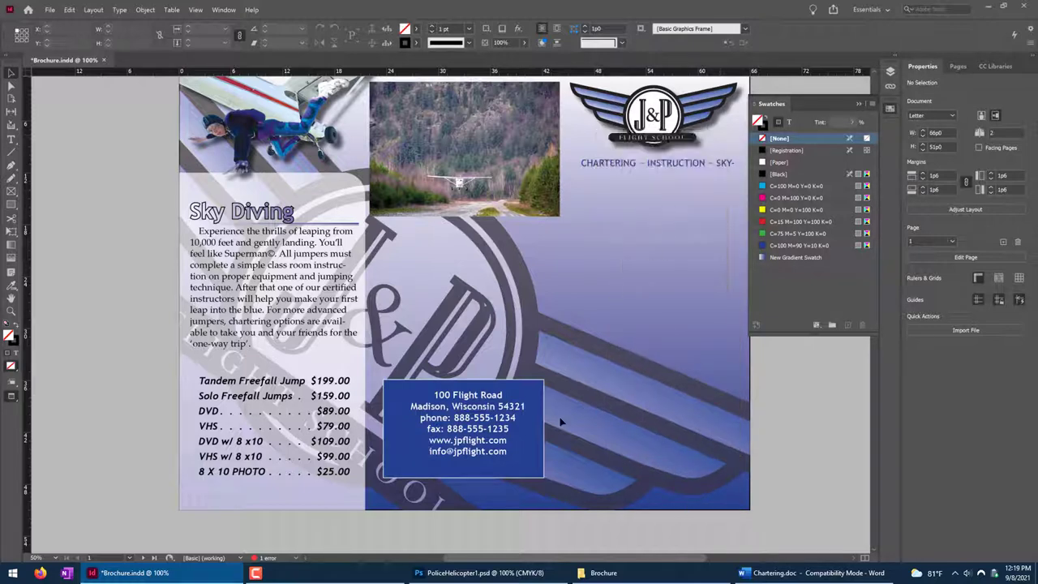
Check the [Basic Paragraph] style's indents and spacing for the contact text in the blue box, cancel, and undo the style's application.
left_click(500, 436)
double_click(523, 467)
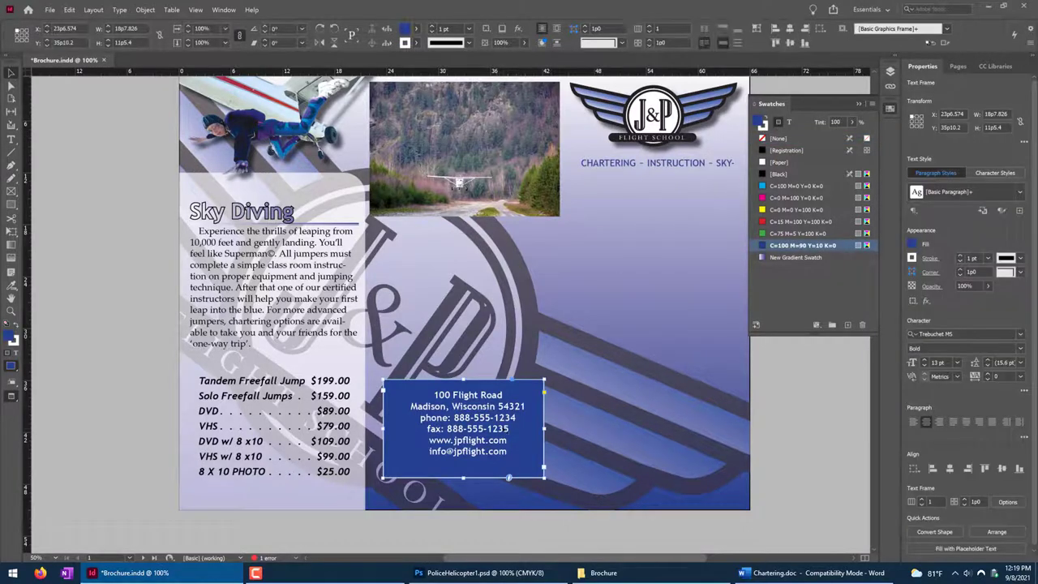
left_click_drag(523, 467, 436, 389)
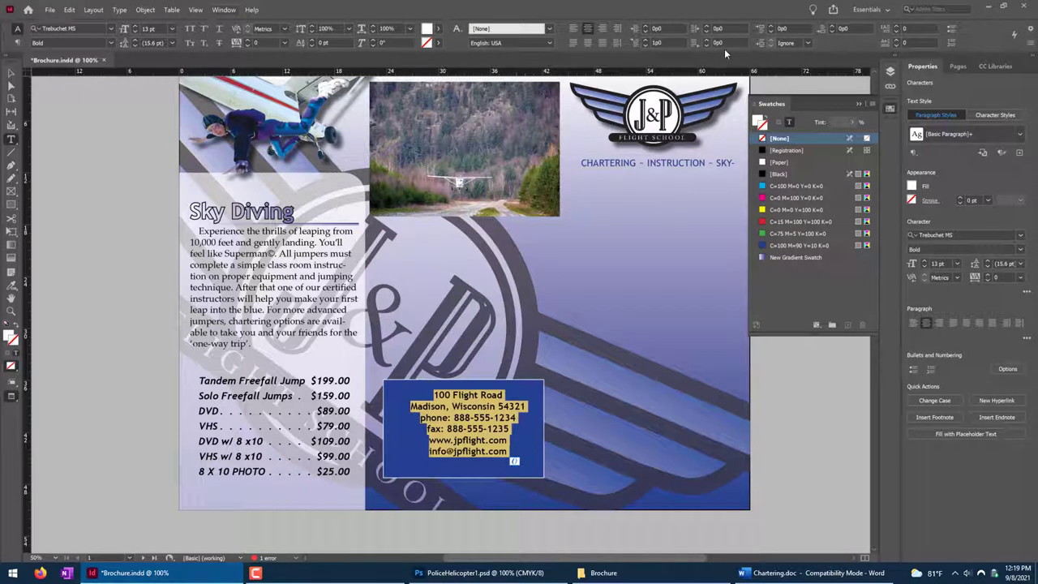
left_click(443, 466)
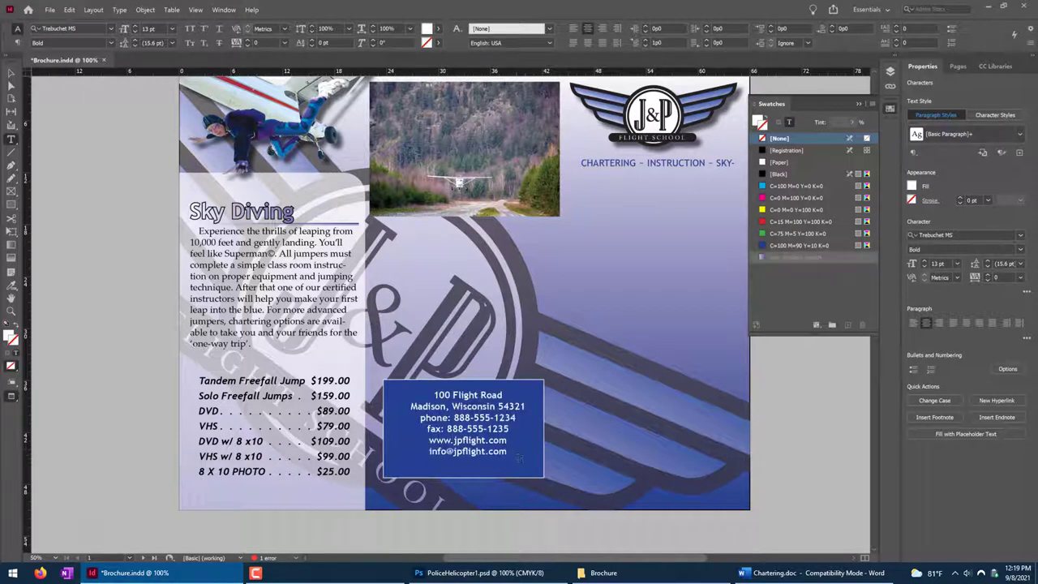
left_click_drag(442, 466, 419, 406)
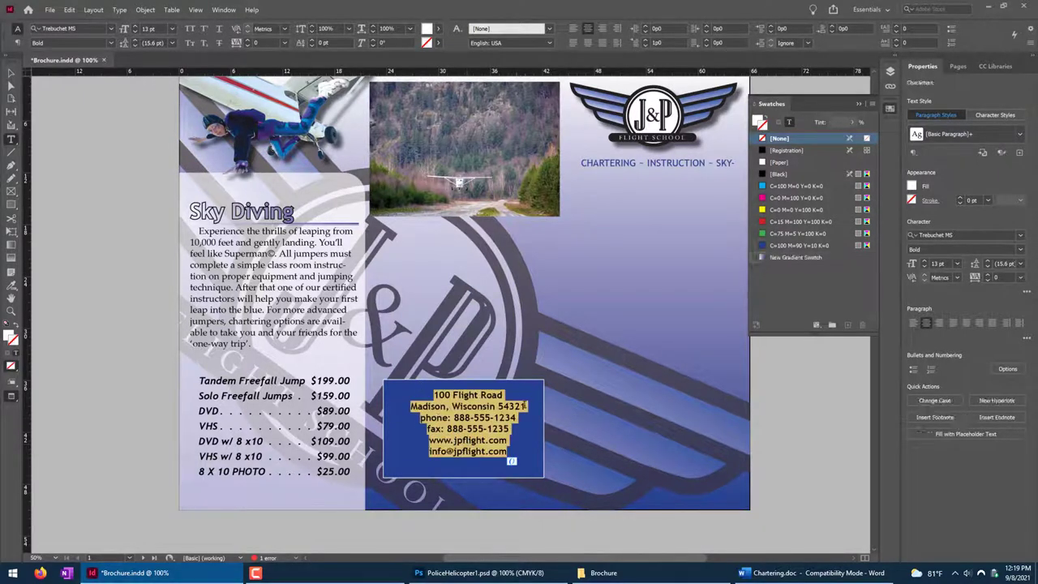
left_click(222, 11)
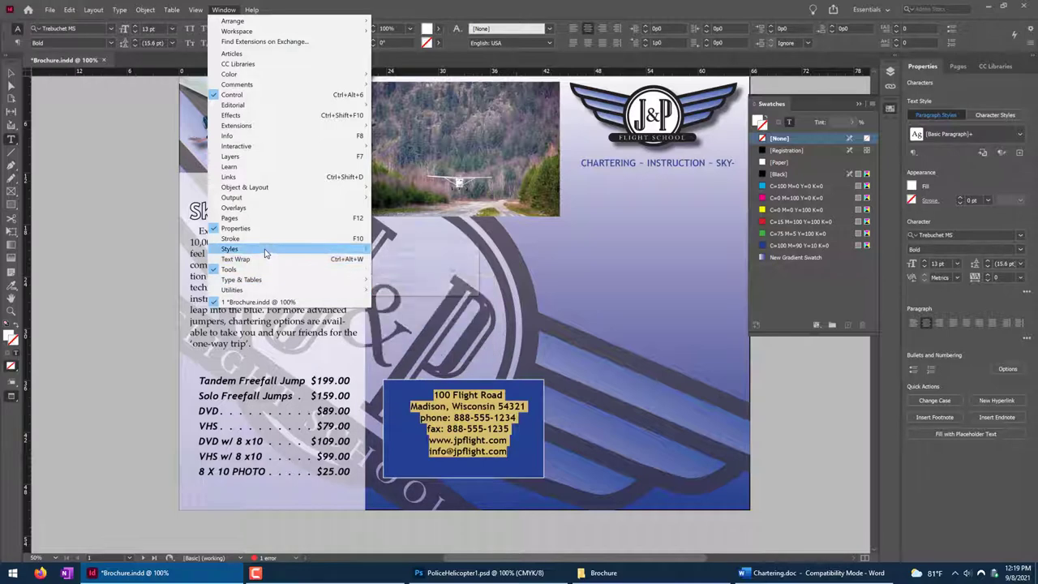
mouse_move(235, 248)
left_click(405, 280)
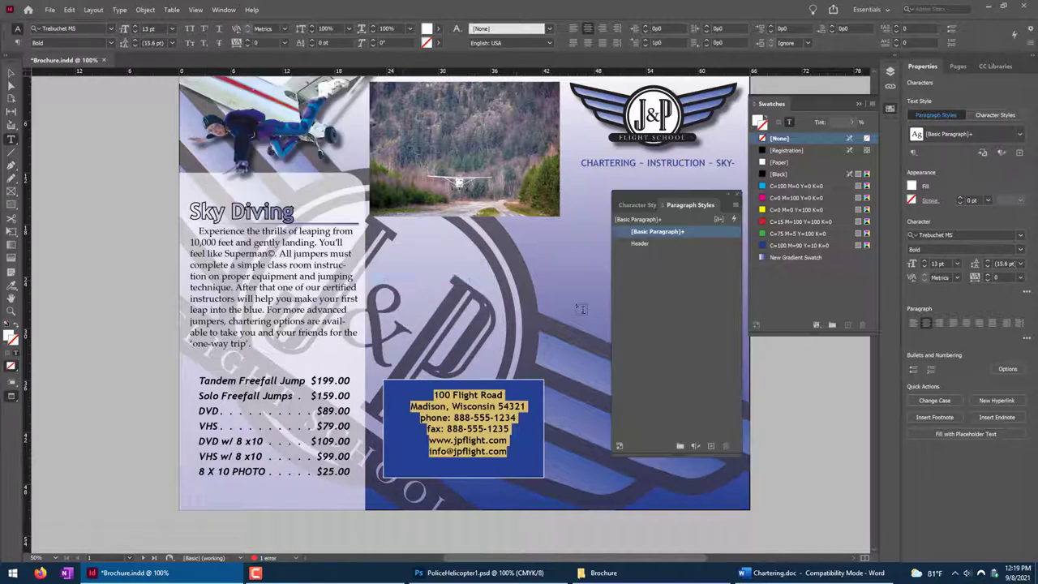
double_click(680, 234)
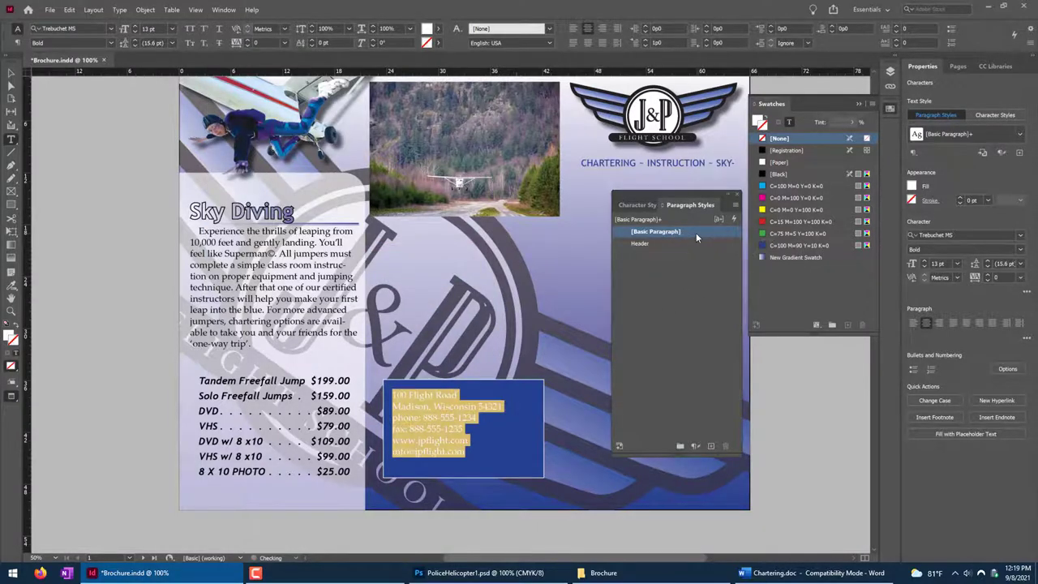
left_click(506, 164)
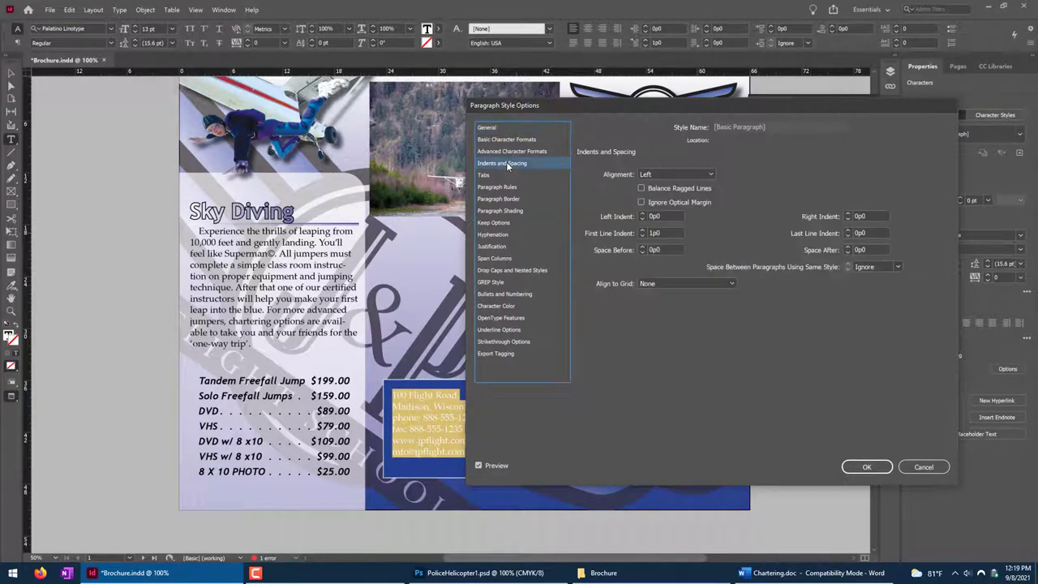
left_click(922, 471)
key("ctrl+z")
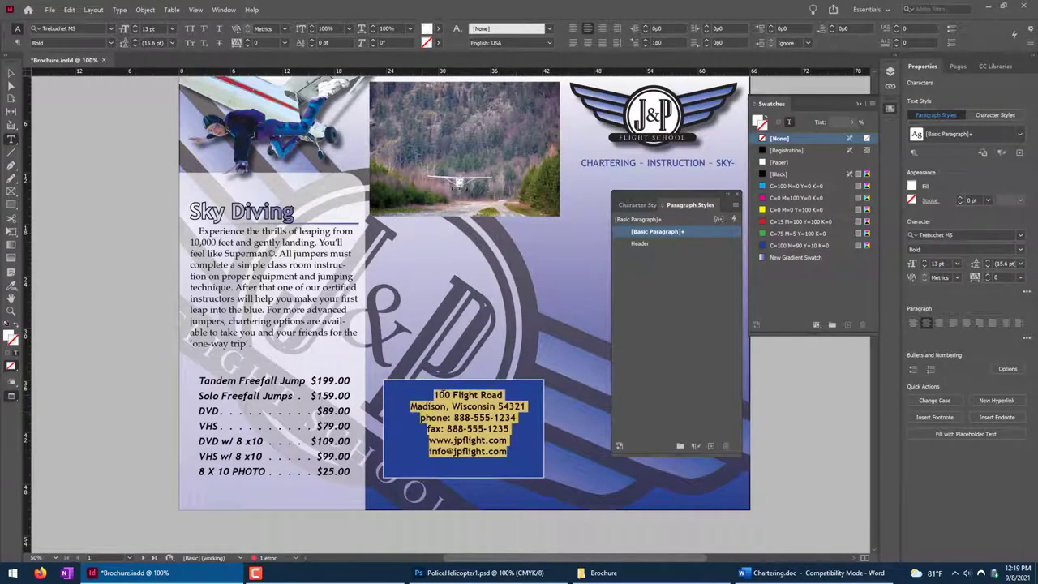
Set the first-line indent of all contact text in the blue box to 0p0.
left_click(509, 392)
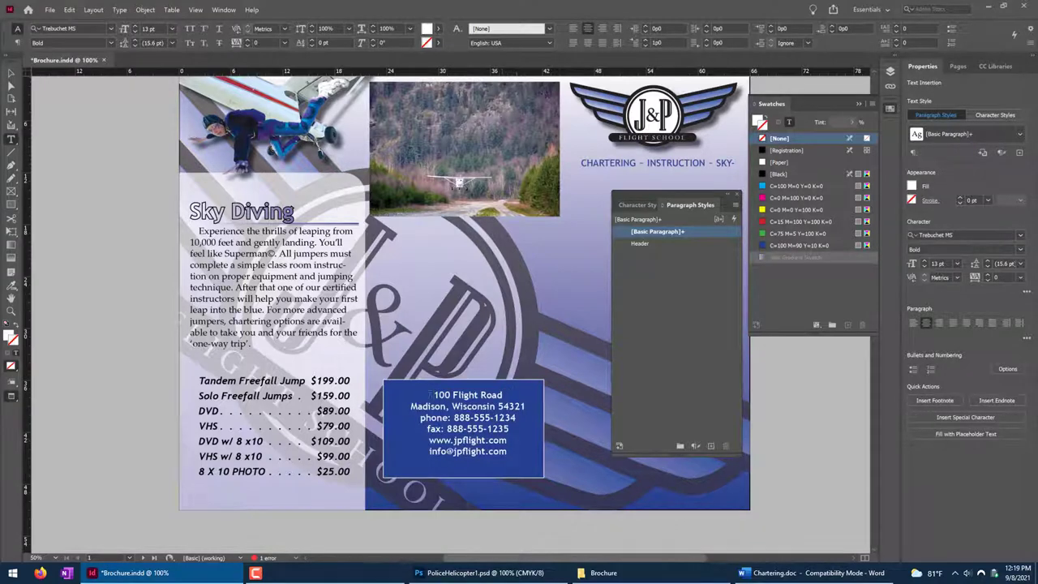
left_click_drag(511, 455, 408, 386)
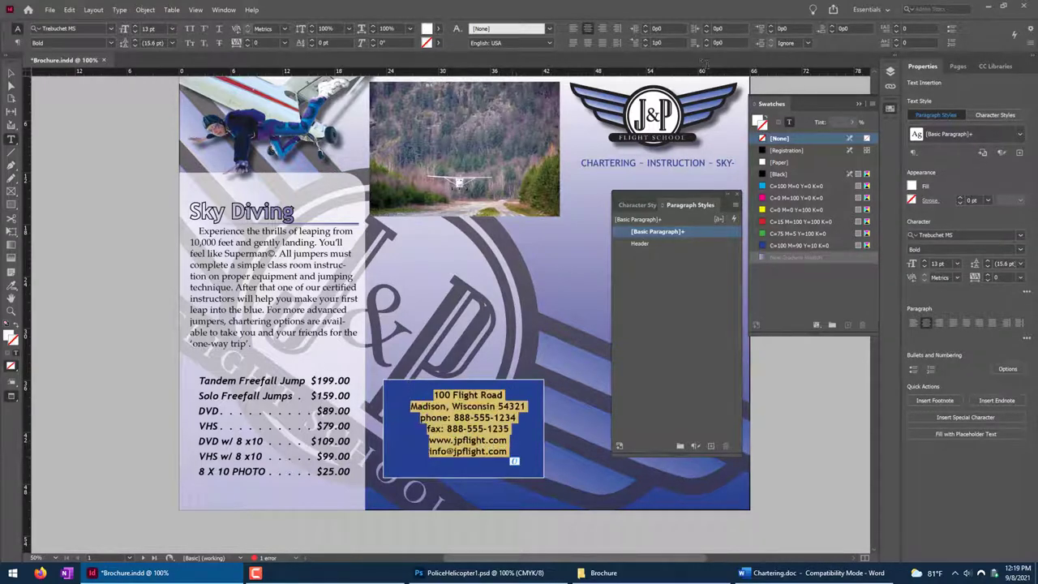
left_click(646, 47)
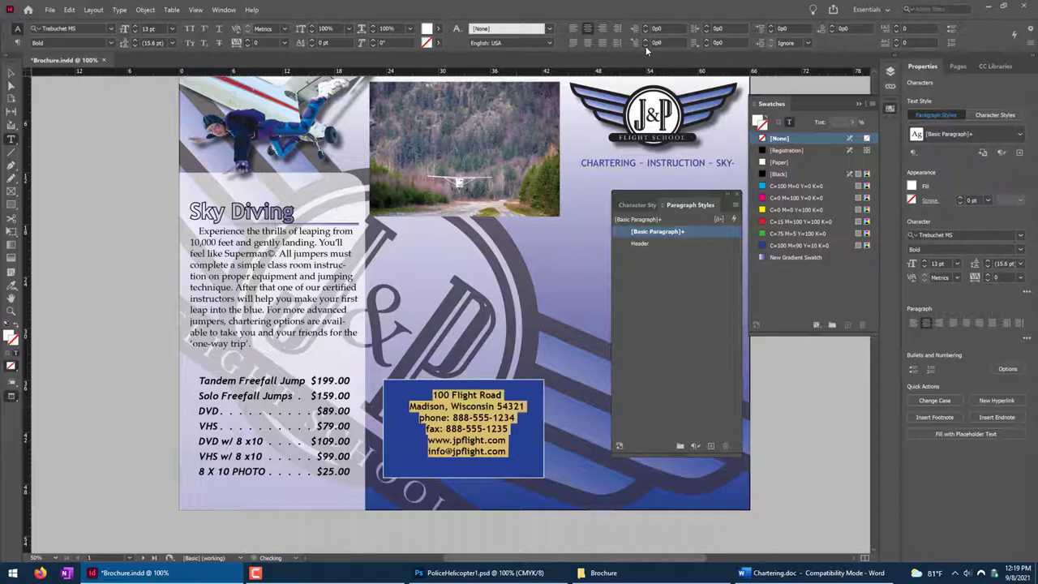
Lower the contact text's first-line indent in the blue box to 0p0 and insert a blank line above the address.
left_click(645, 47)
left_click(646, 46)
left_click(645, 46)
left_click(646, 47)
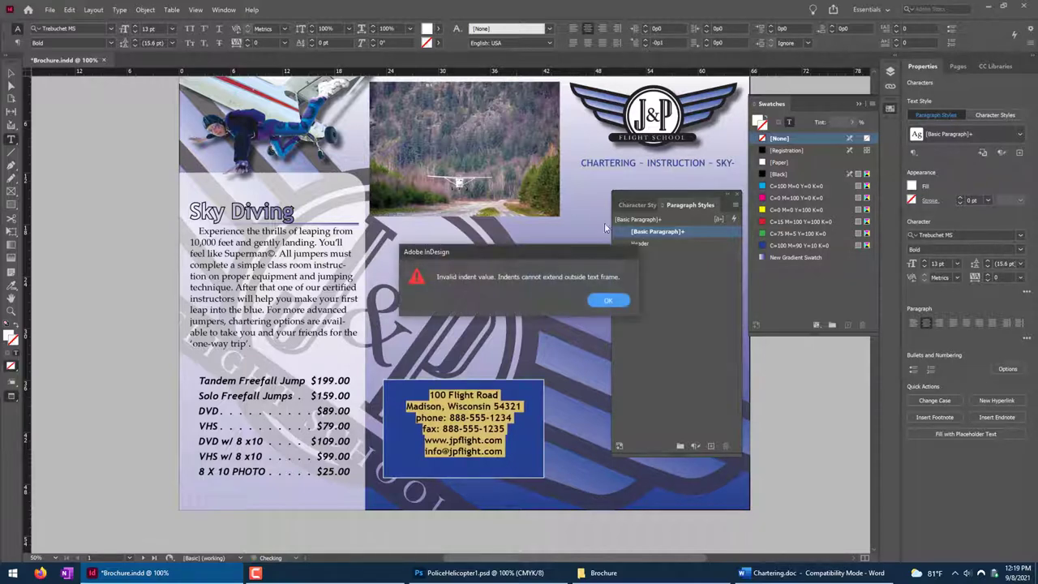
left_click(605, 299)
left_click(423, 391)
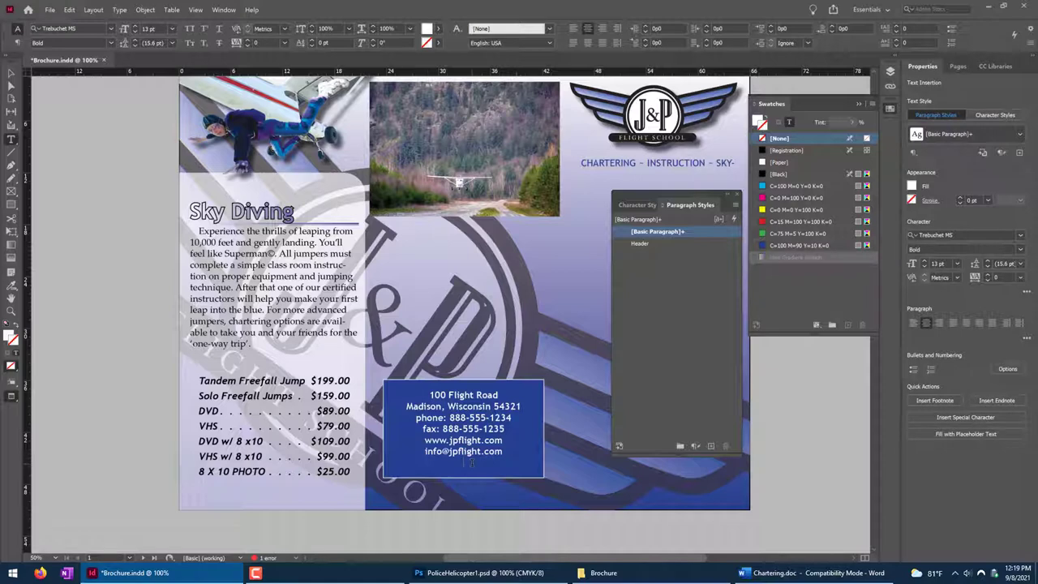
key("Return")
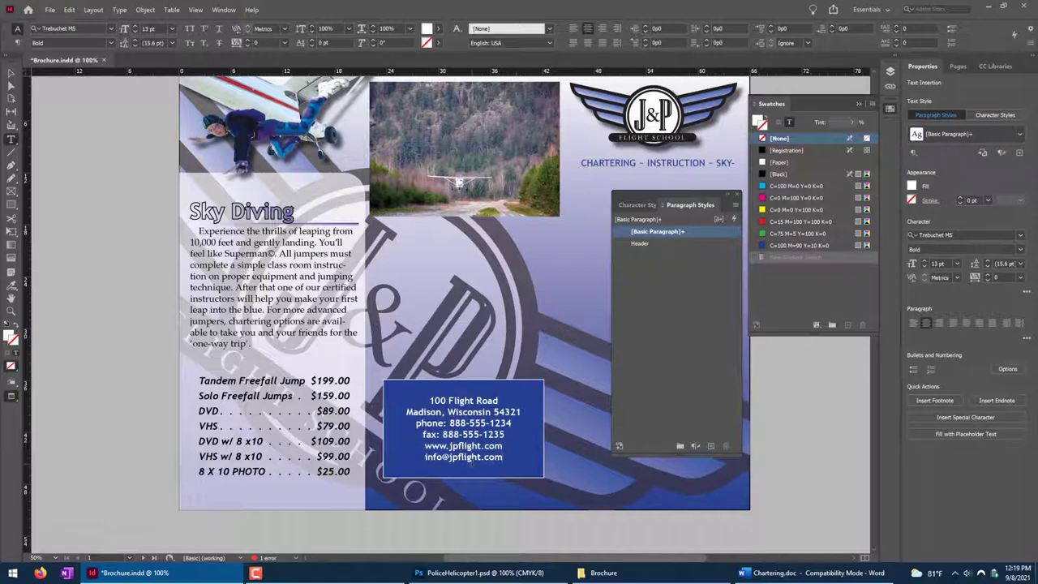
Move the floating Paragraph Styles panel away from the front cover and save the brochure.
left_click_drag(696, 199, 148, 145)
left_click(11, 73)
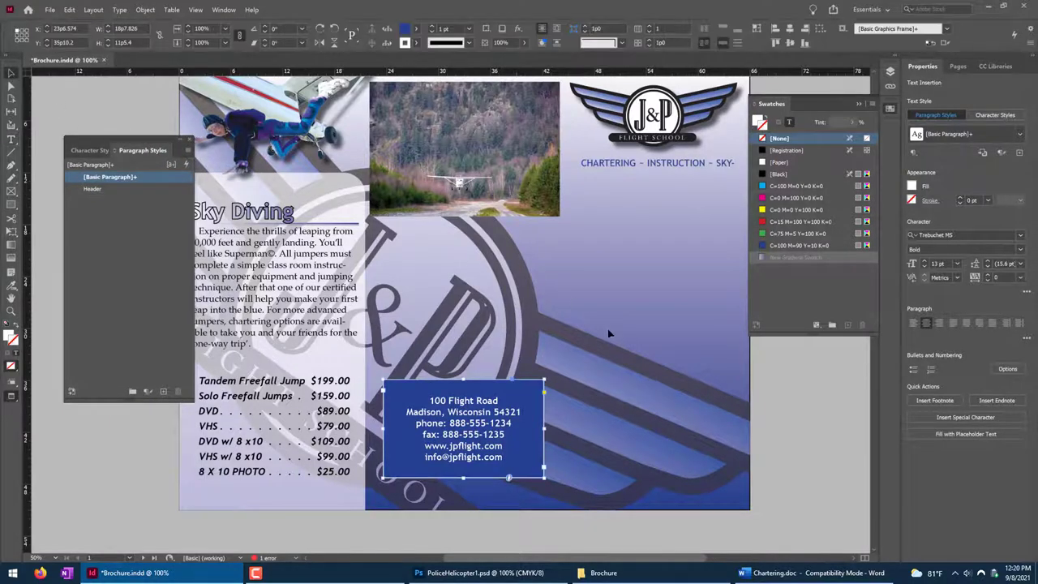
left_click(717, 255)
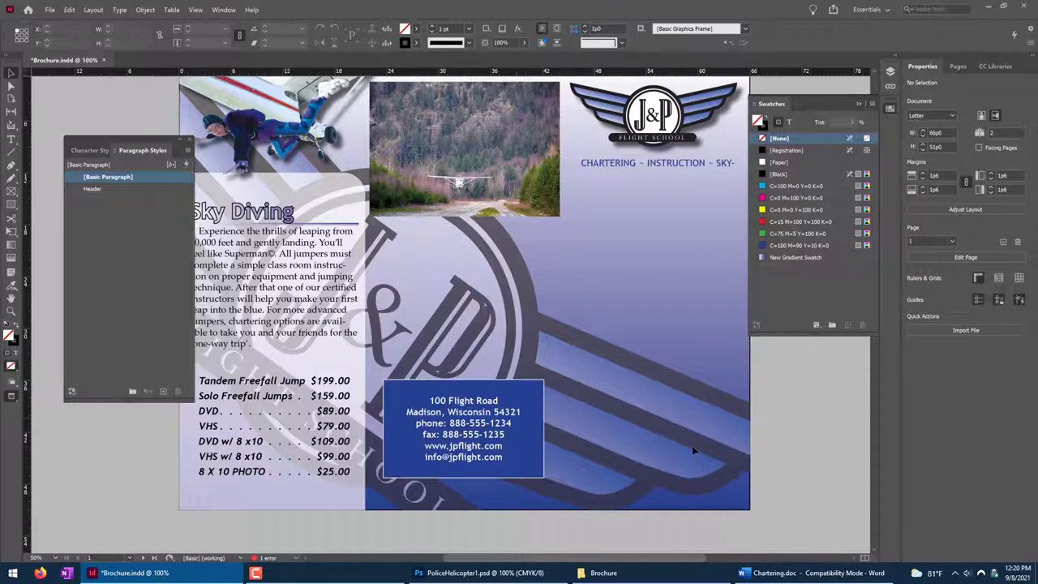
scroll(666, 417, "right", 2)
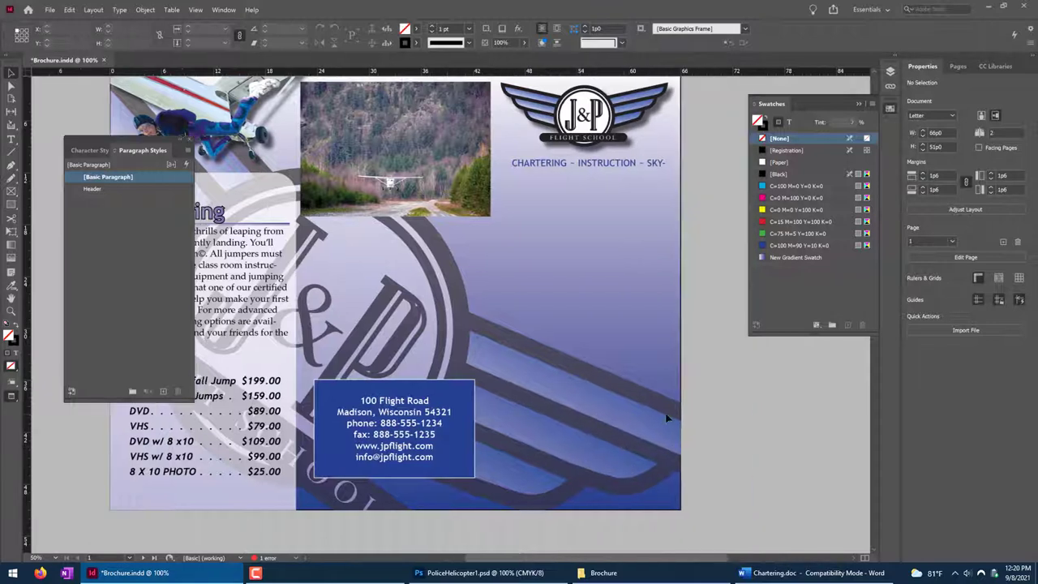
key("ctrl+s")
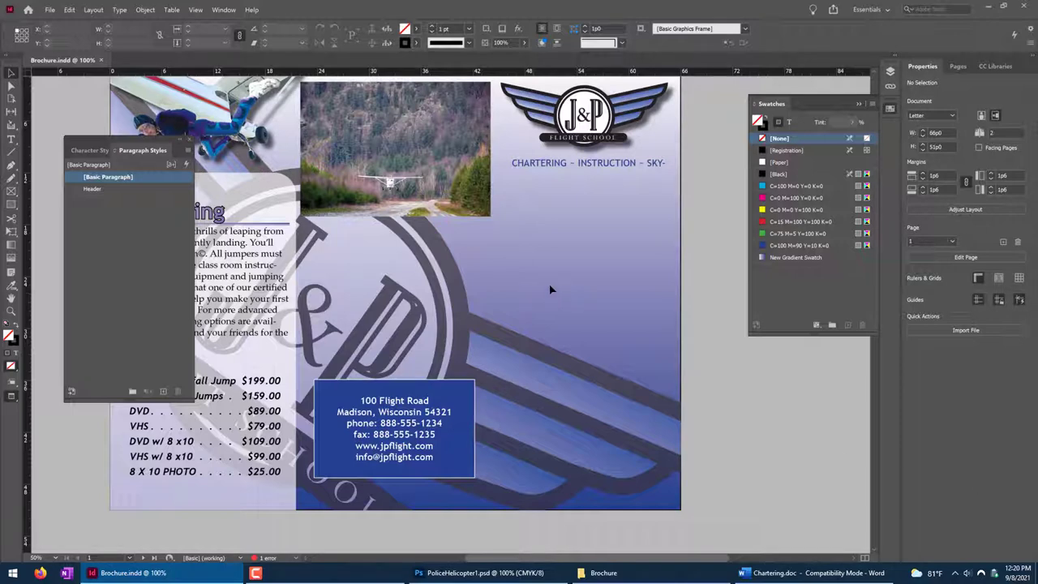
Open sky_jumper.jpg from the Brochure folder in Photoshop.
left_click(47, 12)
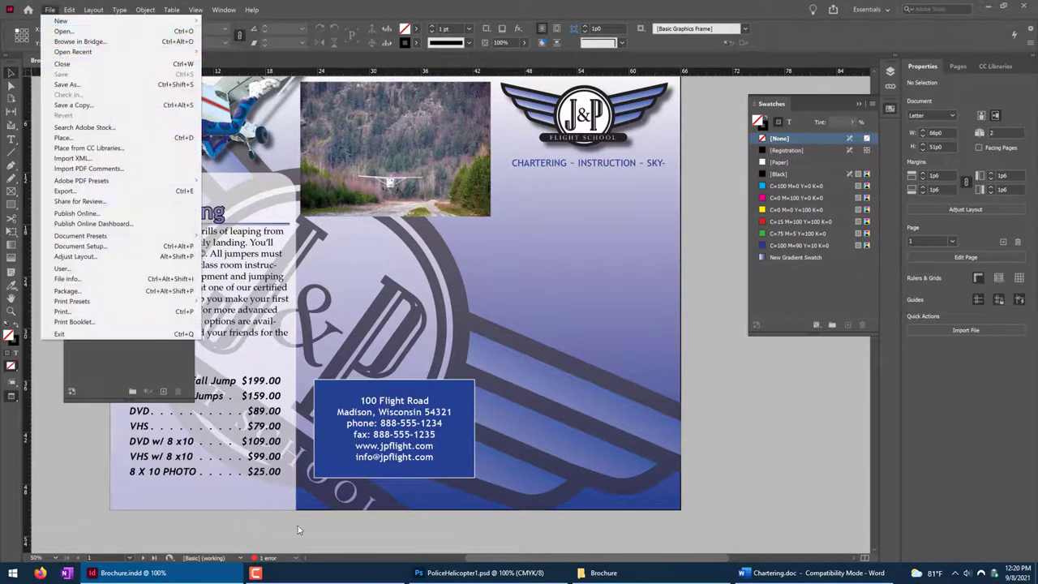
left_click(603, 573)
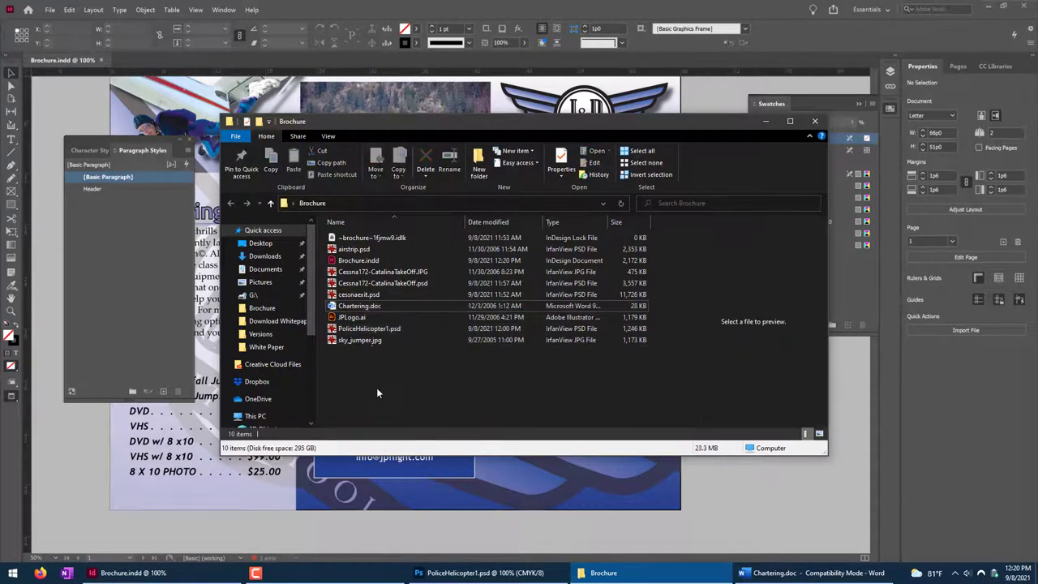
left_click(370, 340)
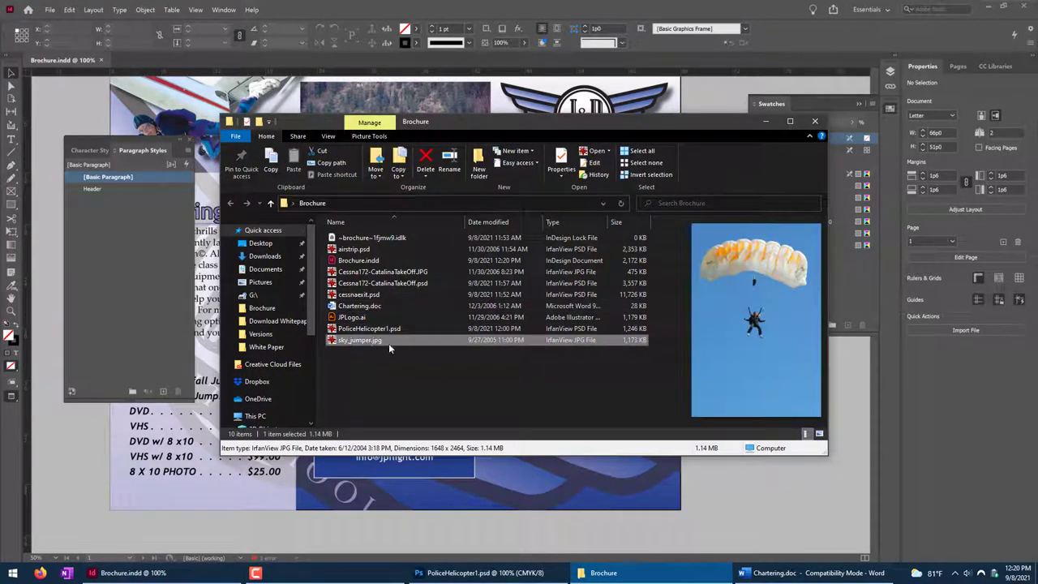
left_click_drag(372, 340, 614, 42)
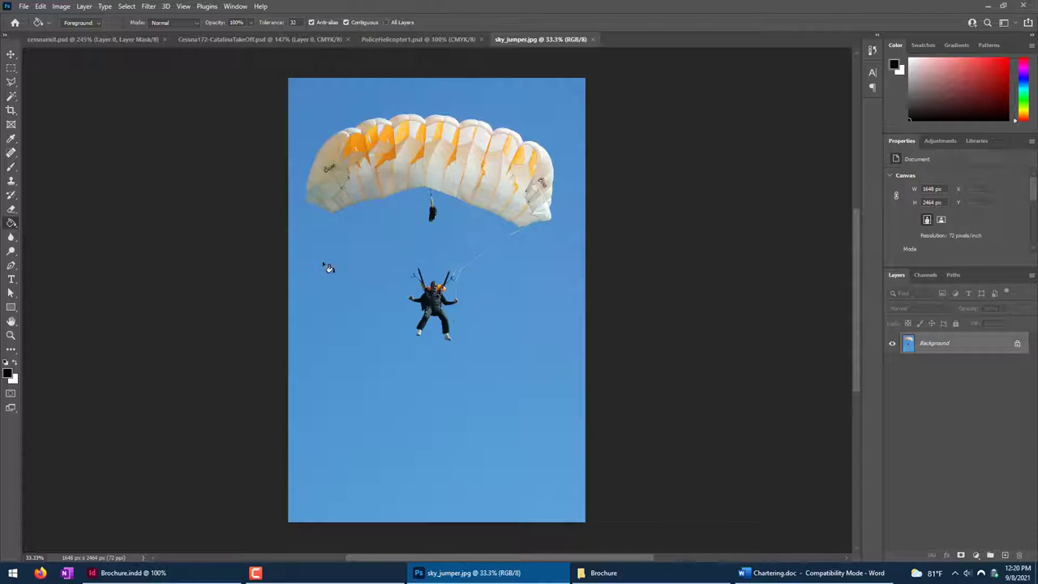
left_click(10, 53)
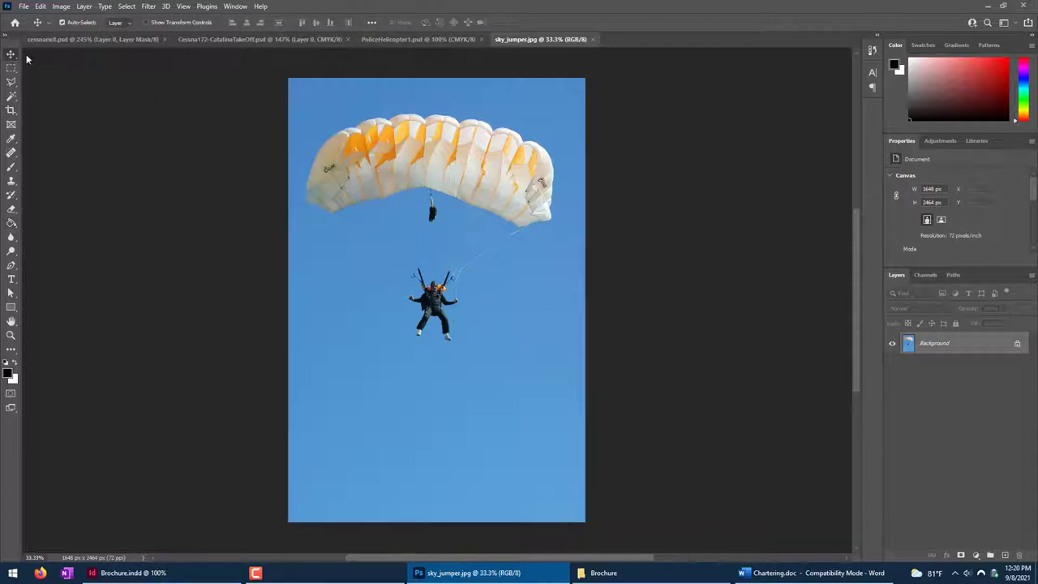
left_click(127, 7)
left_click(182, 7)
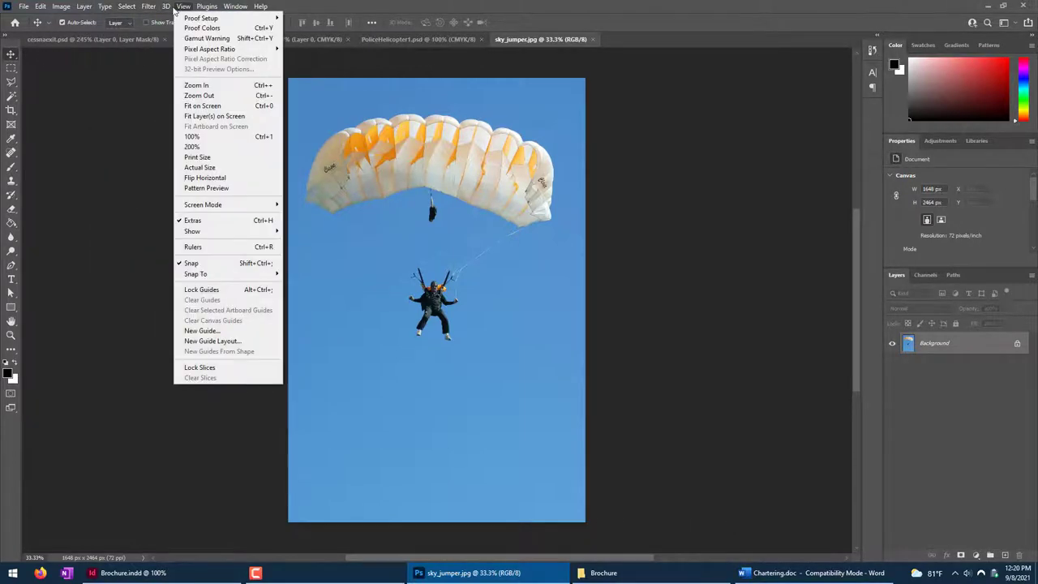
left_click(464, 305)
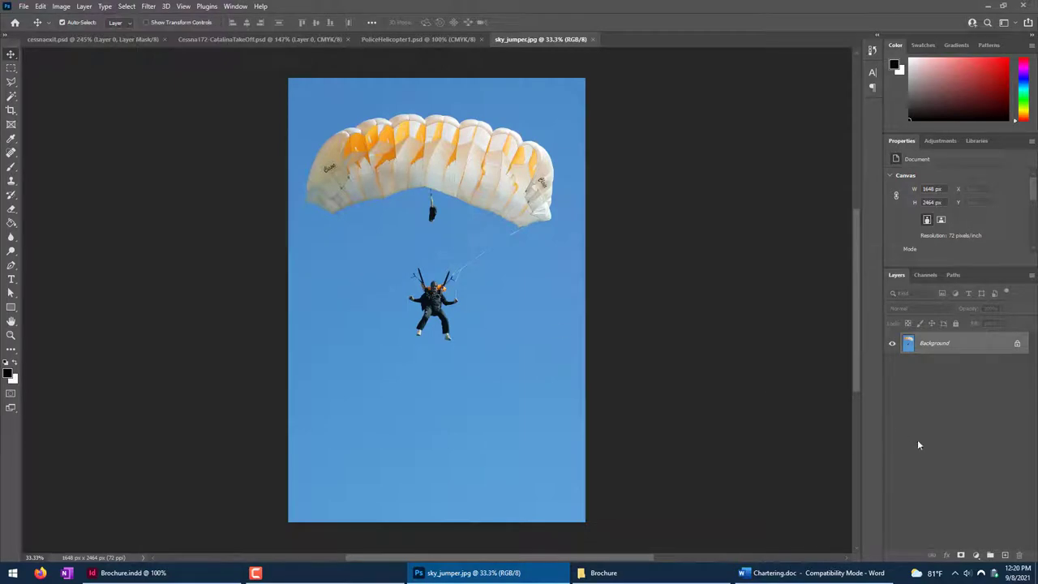
Convert the locked Background of the sky jumper photo into a regular editable layer.
right_click(954, 344)
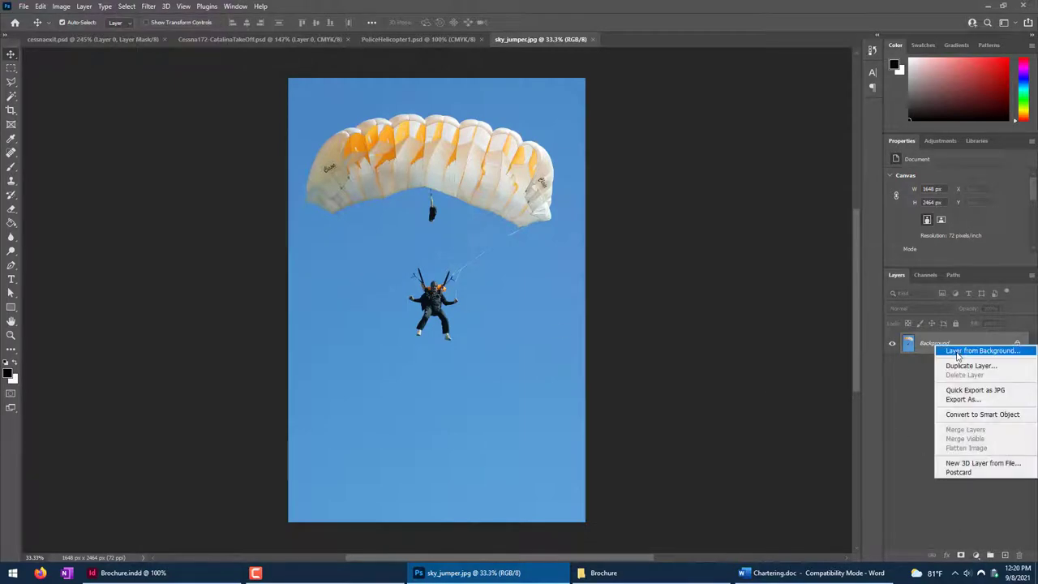
left_click(957, 351)
left_click(1002, 330)
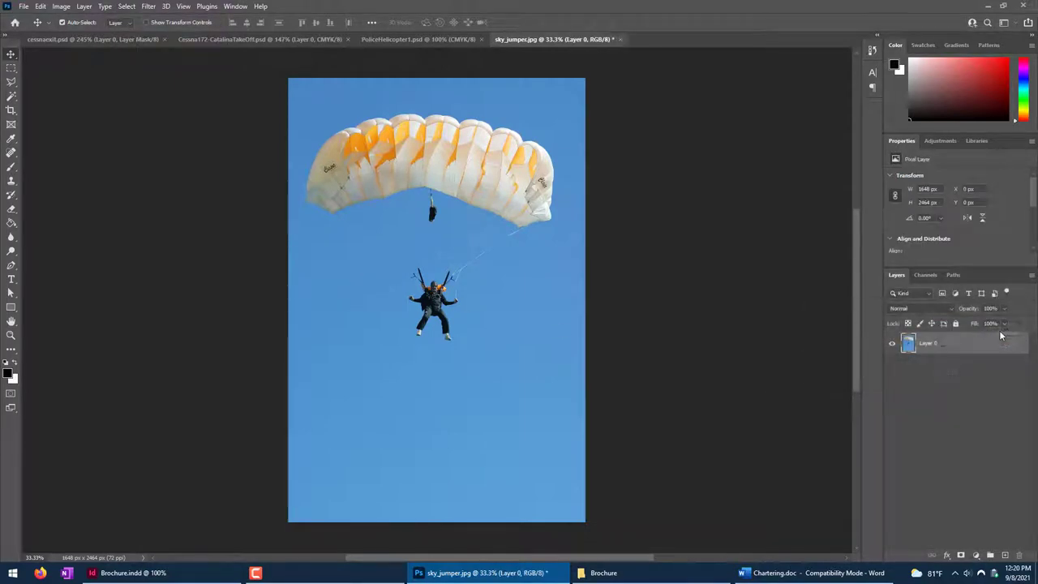
Add a blank mask to the photo layer and try Select and Mask with 22% transparency and Object Aware refinement.
left_click(960, 556)
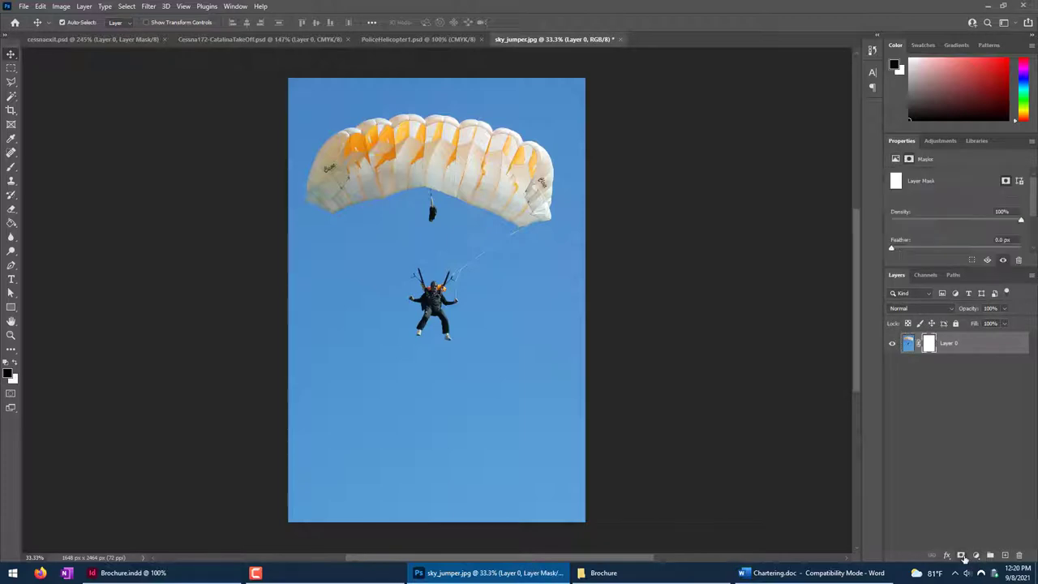
double_click(928, 344)
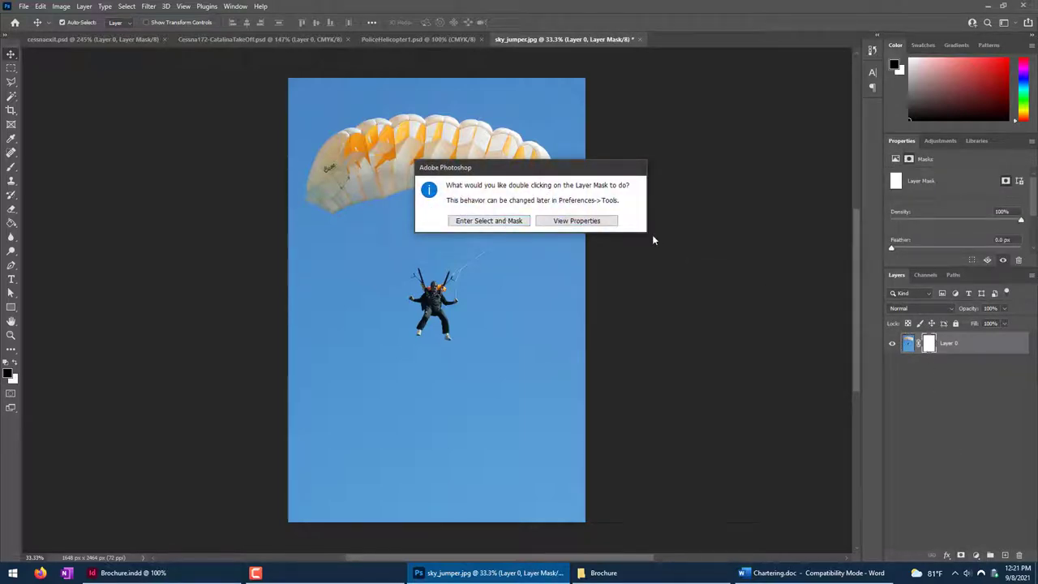
left_click(489, 221)
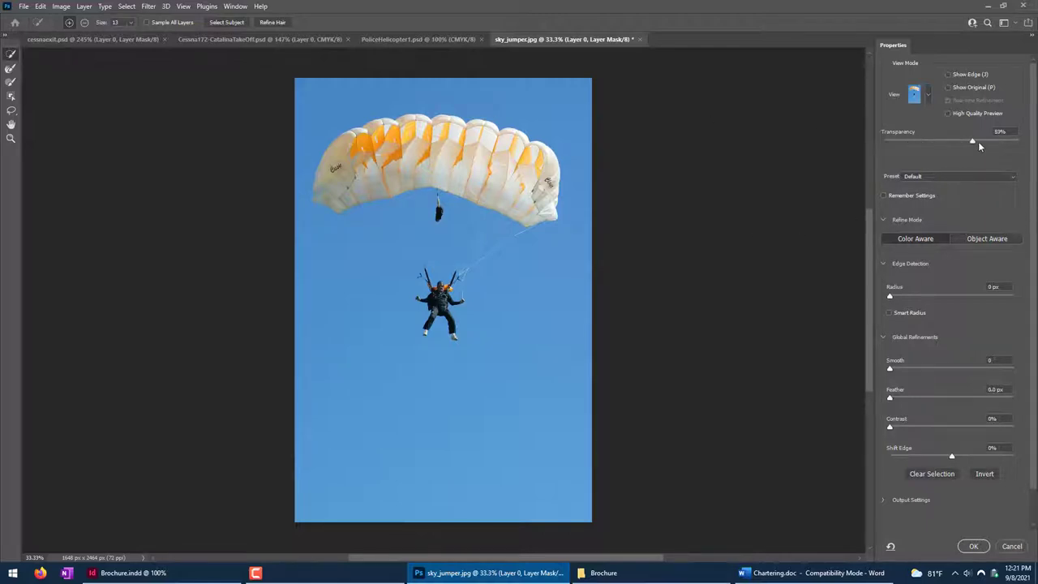
left_click(916, 145)
left_click_drag(916, 144, 913, 144)
left_click(963, 76)
left_click(963, 76)
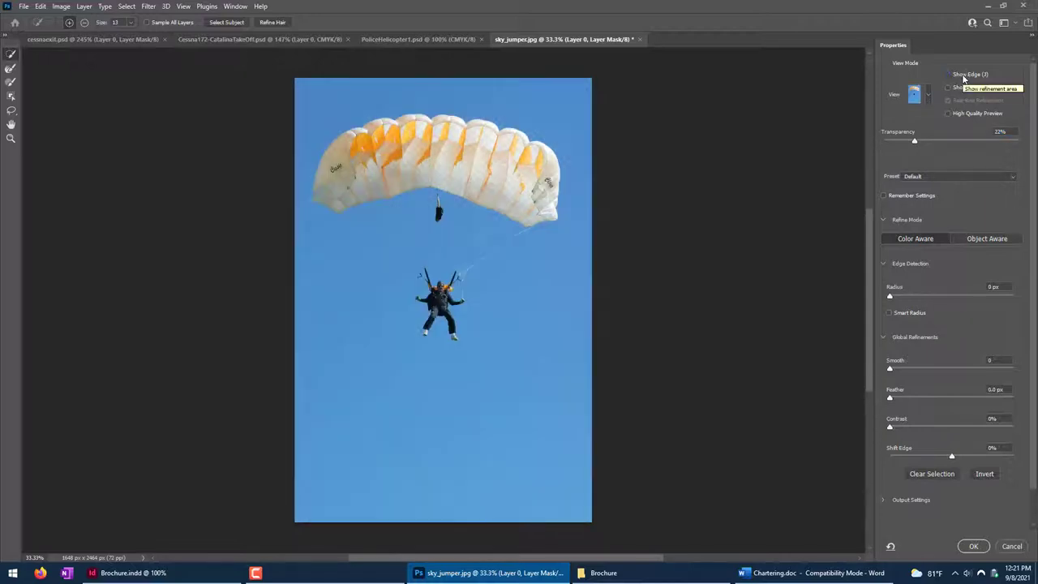
key("w")
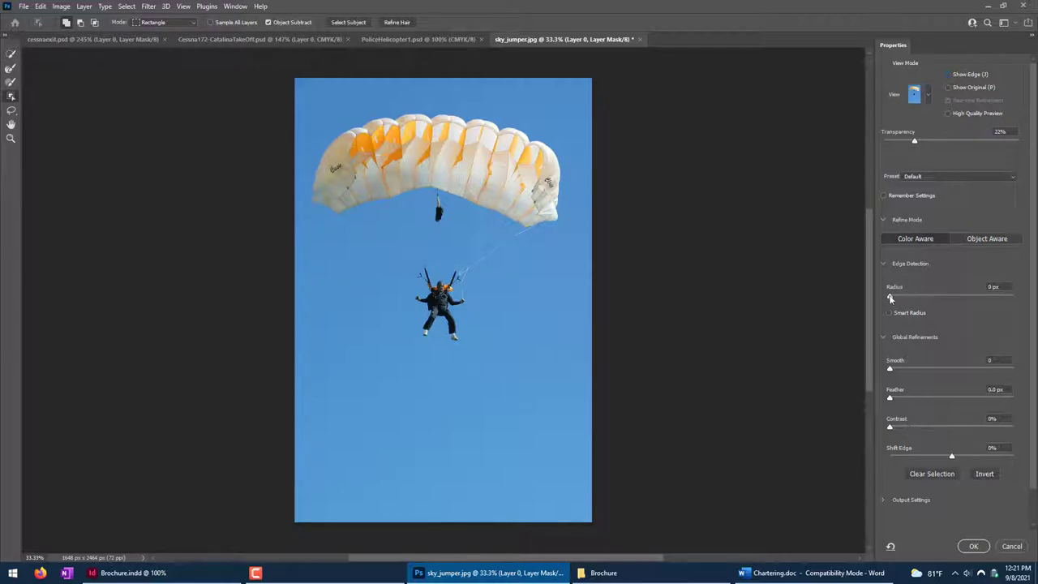
left_click(977, 239)
left_click(482, 213)
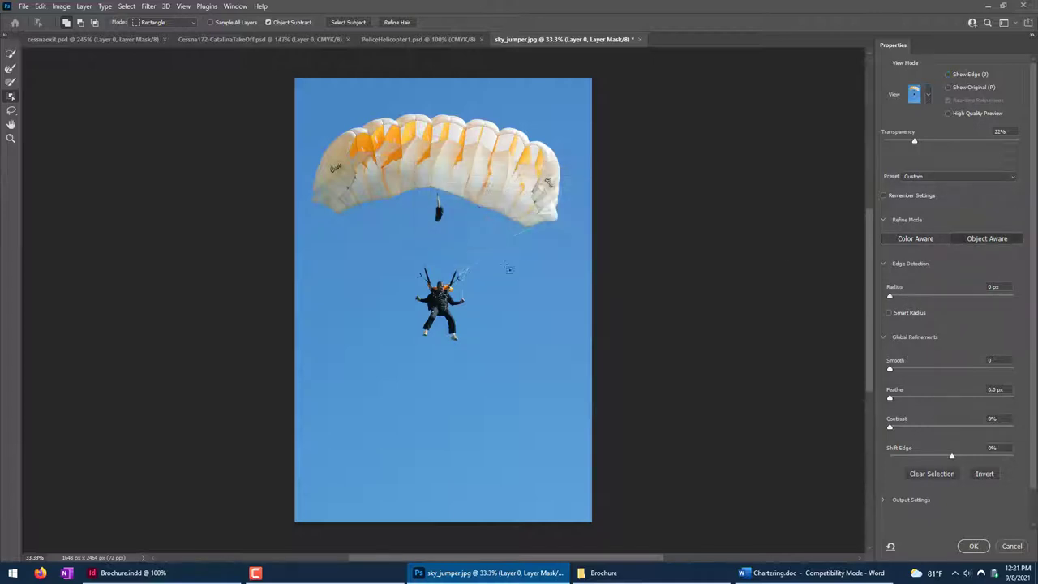
left_click(1011, 545)
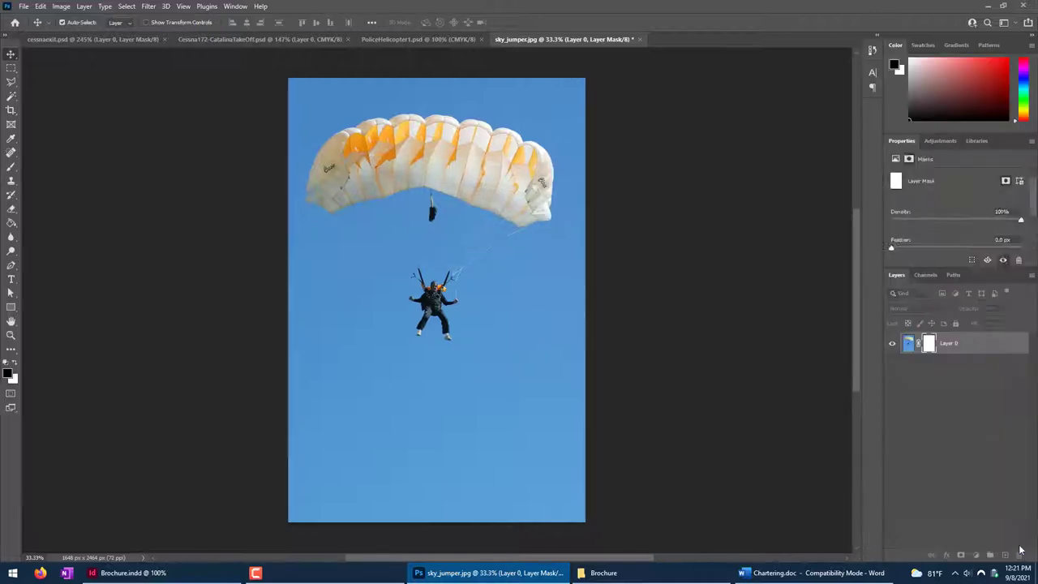
Select the sky with the Magic Wand and delete the layer's blank mask without applying it.
left_click(12, 96)
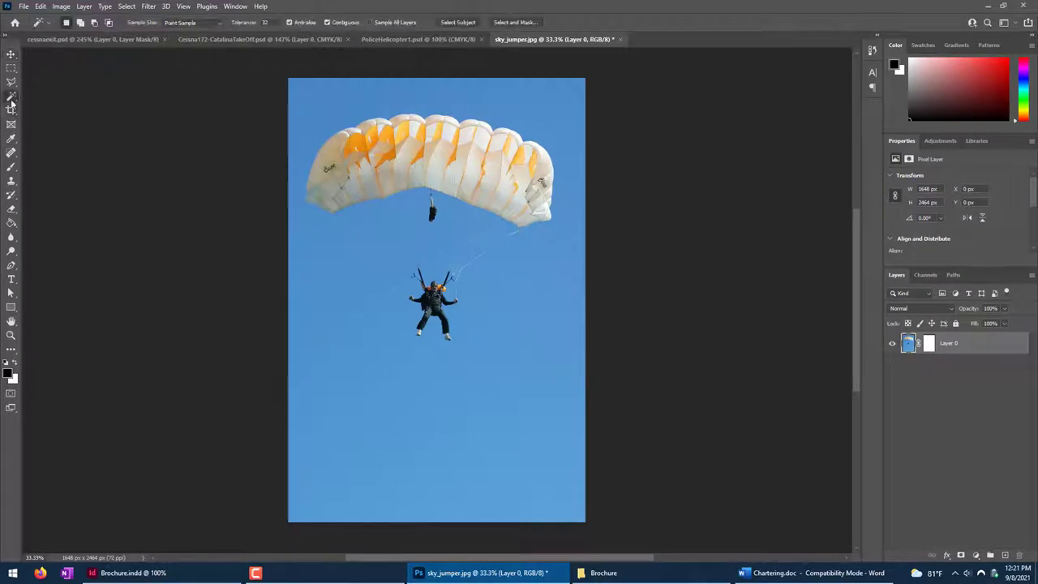
left_click(359, 322)
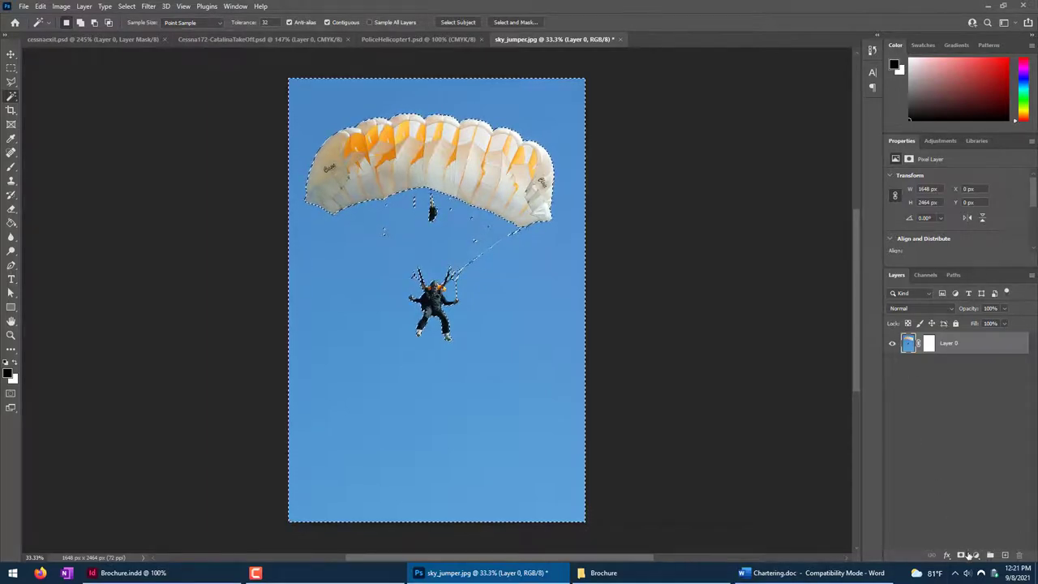
left_click(1021, 556)
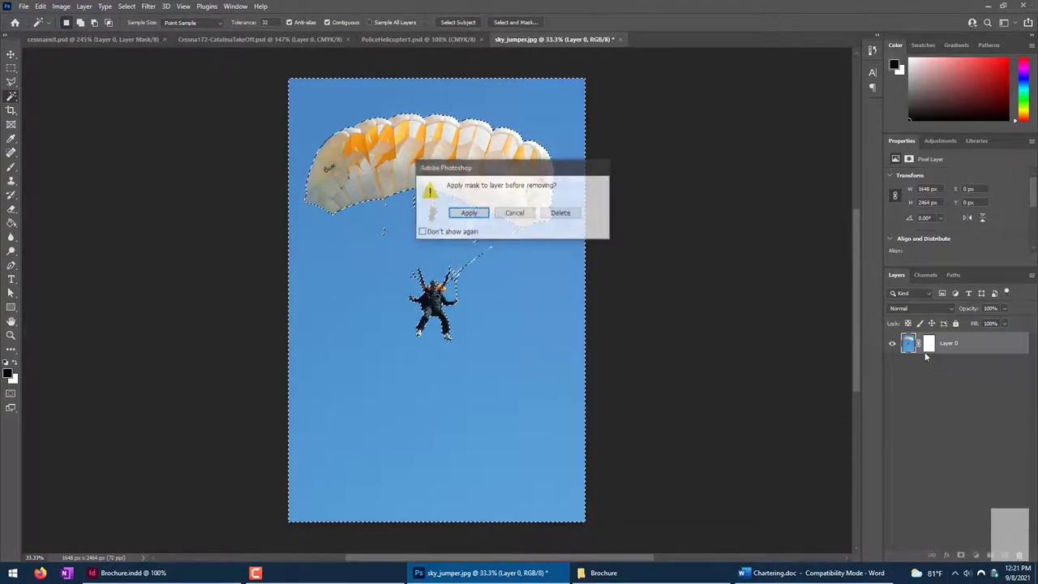
left_click(550, 217)
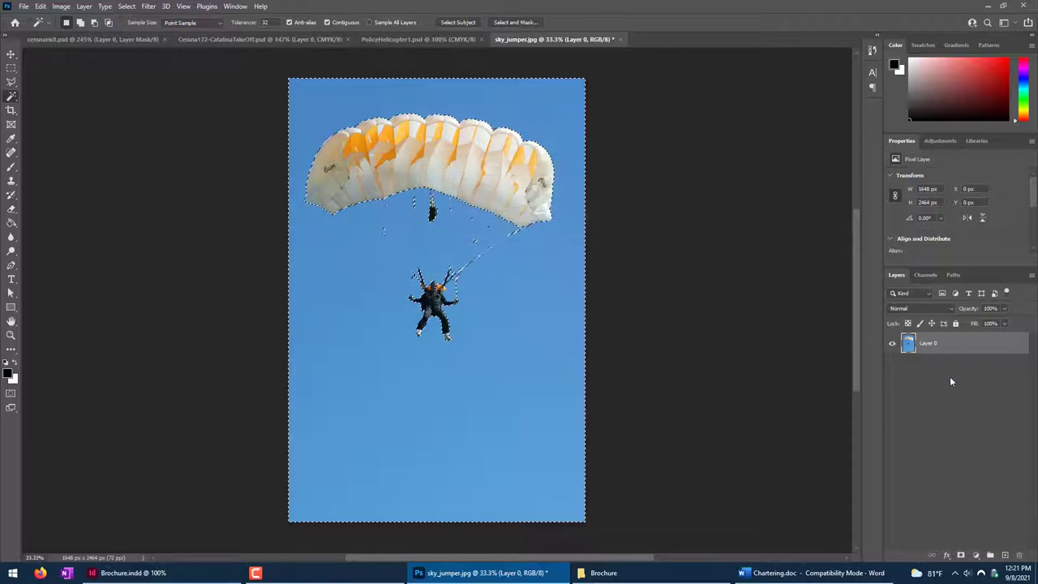
Reselect the sky using the Magic Wand with Contiguous turned off, and try that selection in Select and Mask.
right_click(12, 96)
left_click(75, 120)
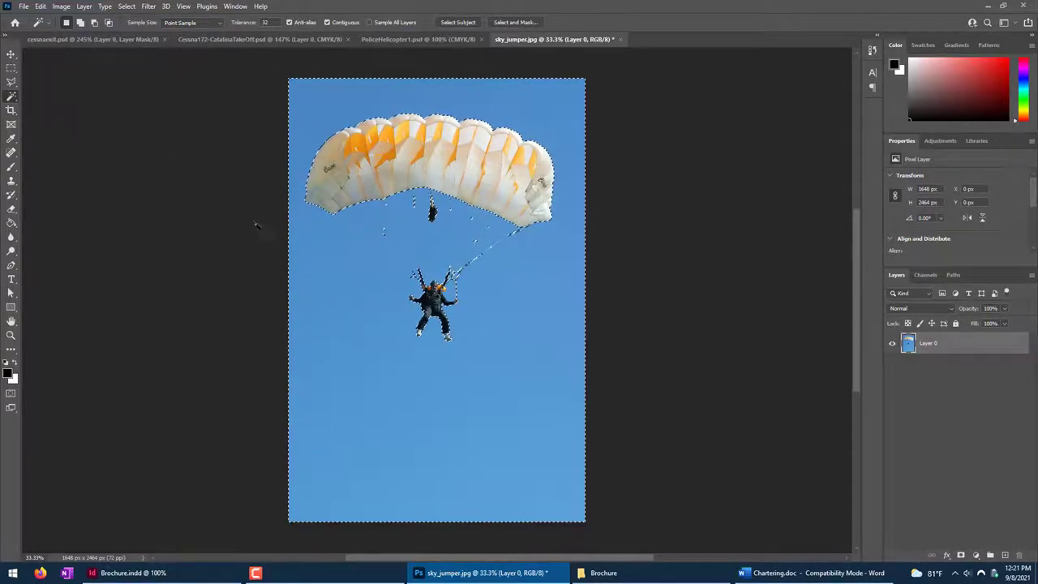
key("ctrl+d")
left_click(374, 347)
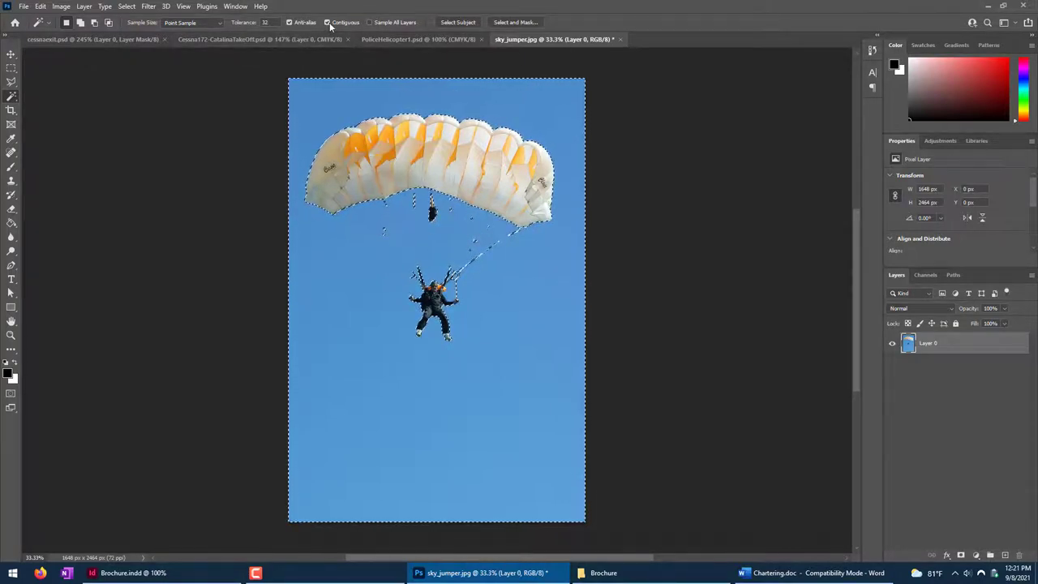
key("ctrl+d")
left_click(363, 379)
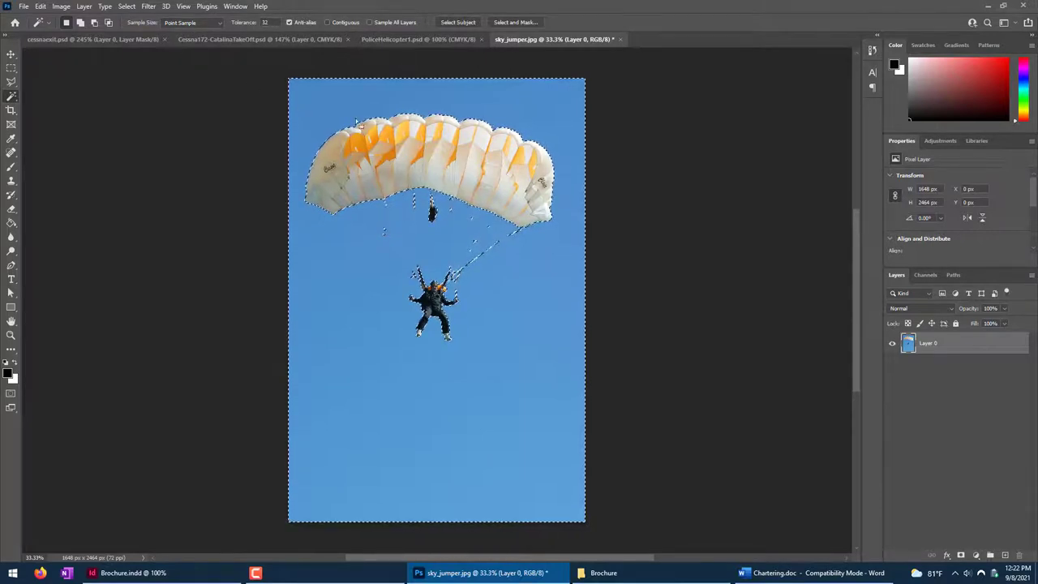
left_click(516, 22)
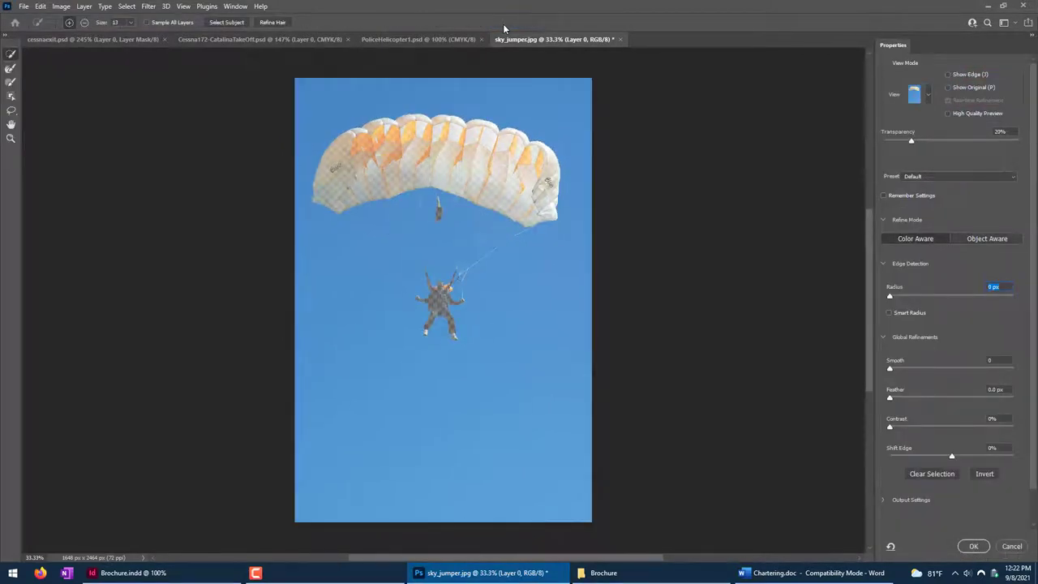
left_click(1011, 546)
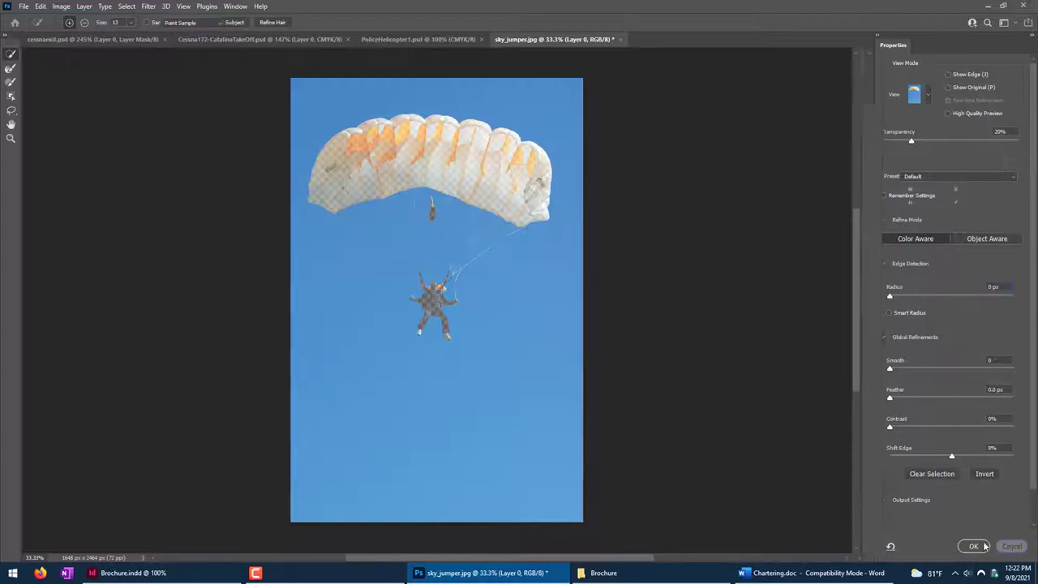
Replace the sky selection with Select Subject on the parachute and jumper, and turn it into a layer mask.
key("ctrl+d")
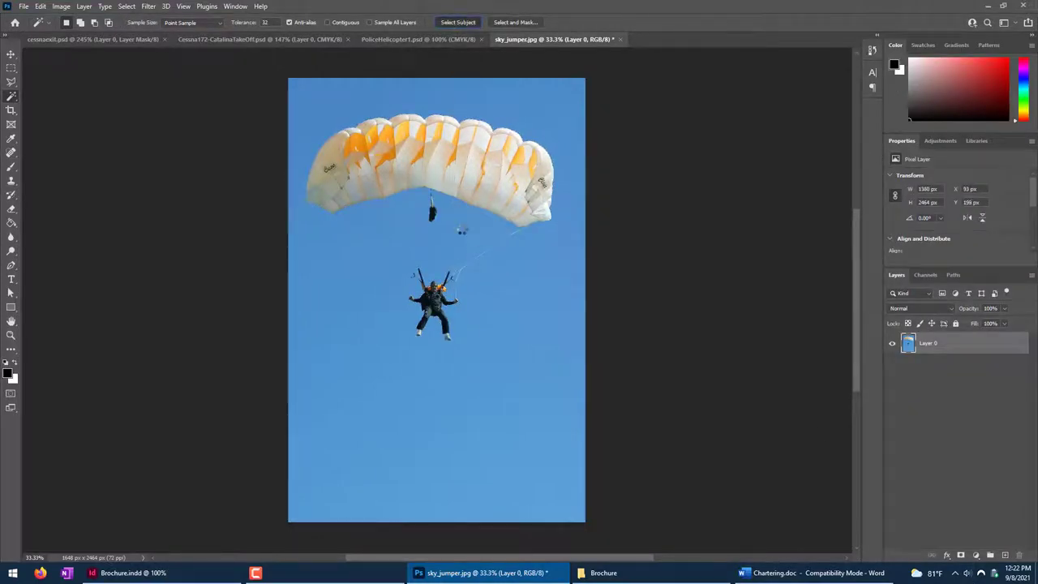
left_click(458, 22)
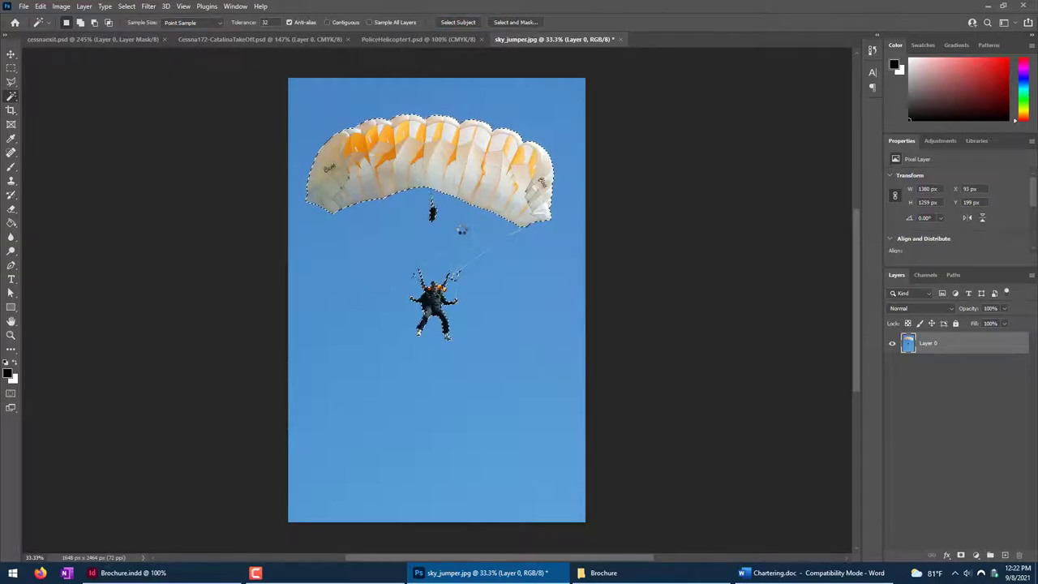
left_click(961, 556)
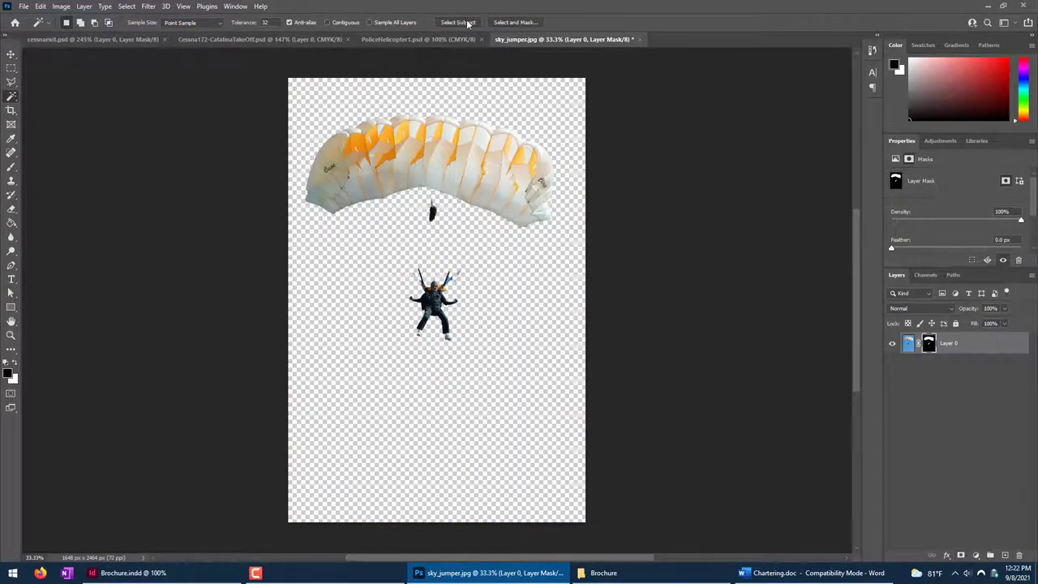
Crop the image closely around the parachute and jumper, to about 1474 × 1463 px.
key("c")
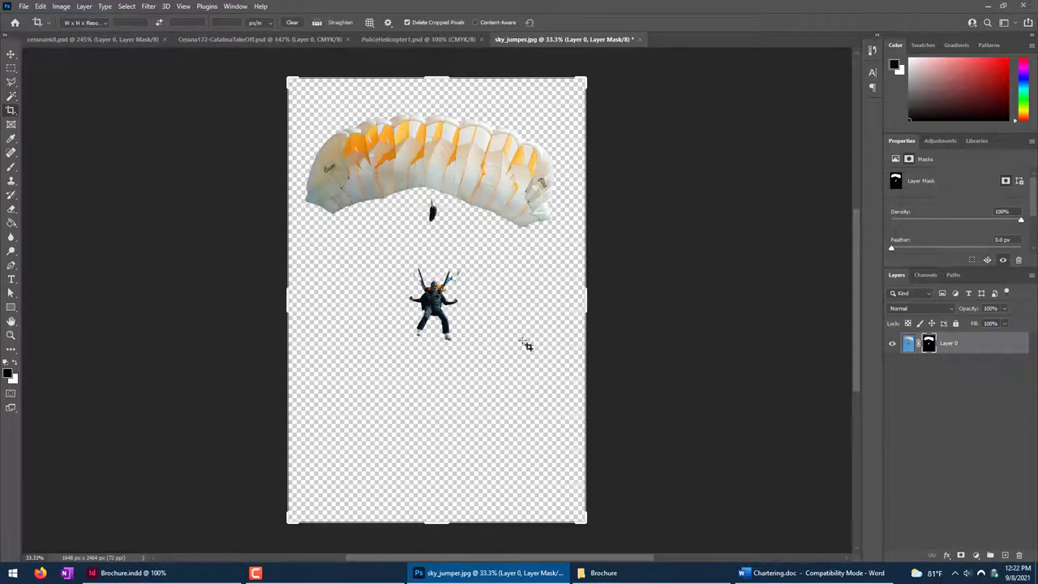
left_click_drag(438, 520, 432, 430)
left_click_drag(586, 302, 565, 301)
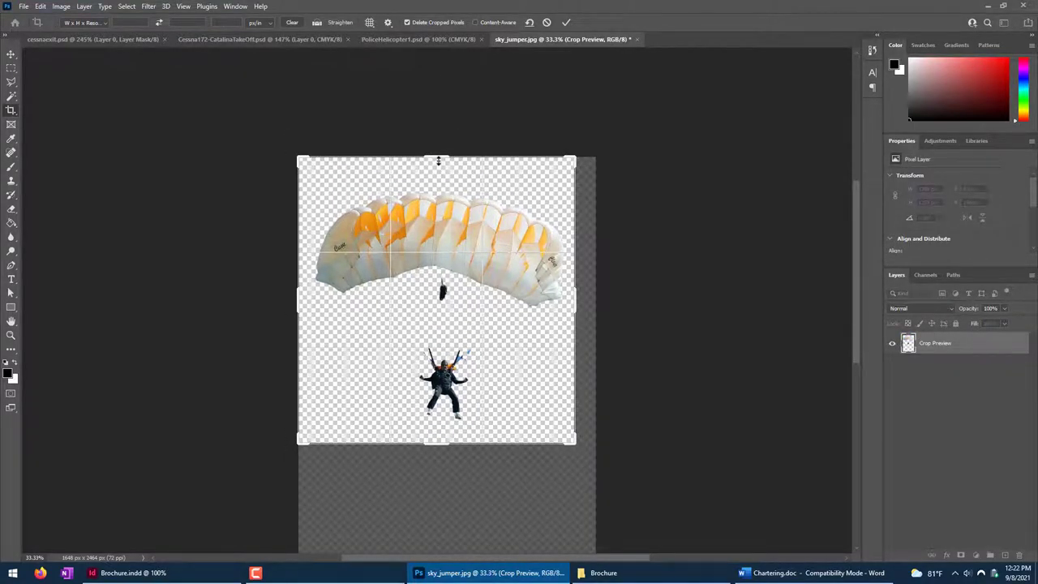
left_click_drag(436, 158, 437, 168)
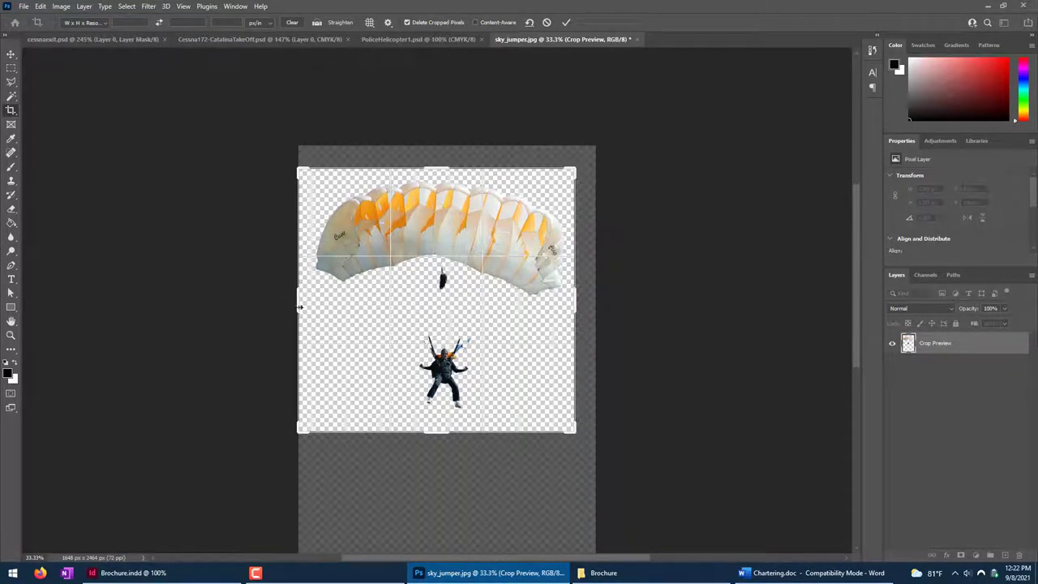
left_click_drag(300, 306, 305, 305)
key("Return")
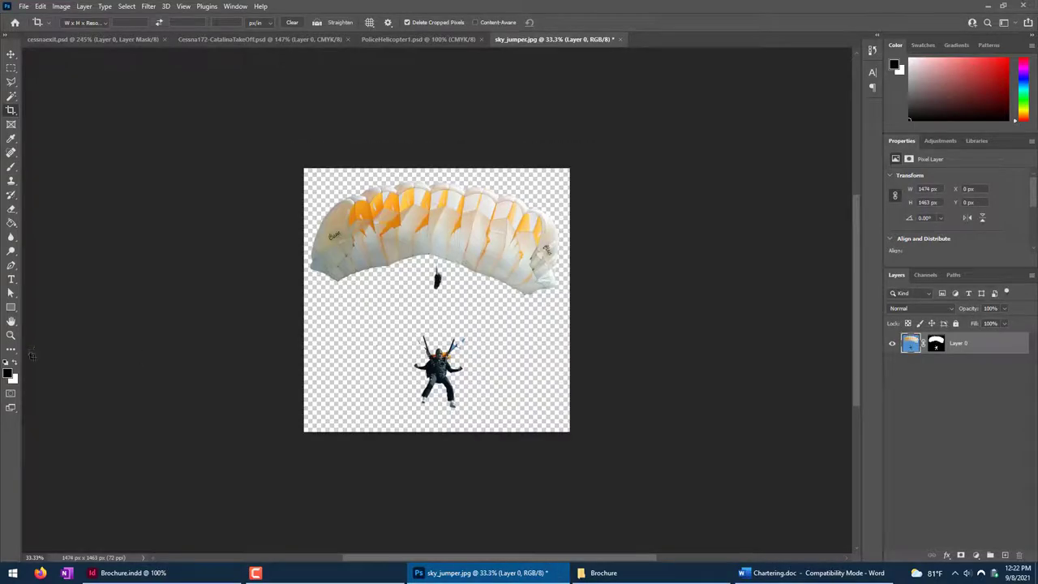
Paint black on the layer mask to hide the leftover sky fragments beside the jumper's harness straps.
double_click(10, 335)
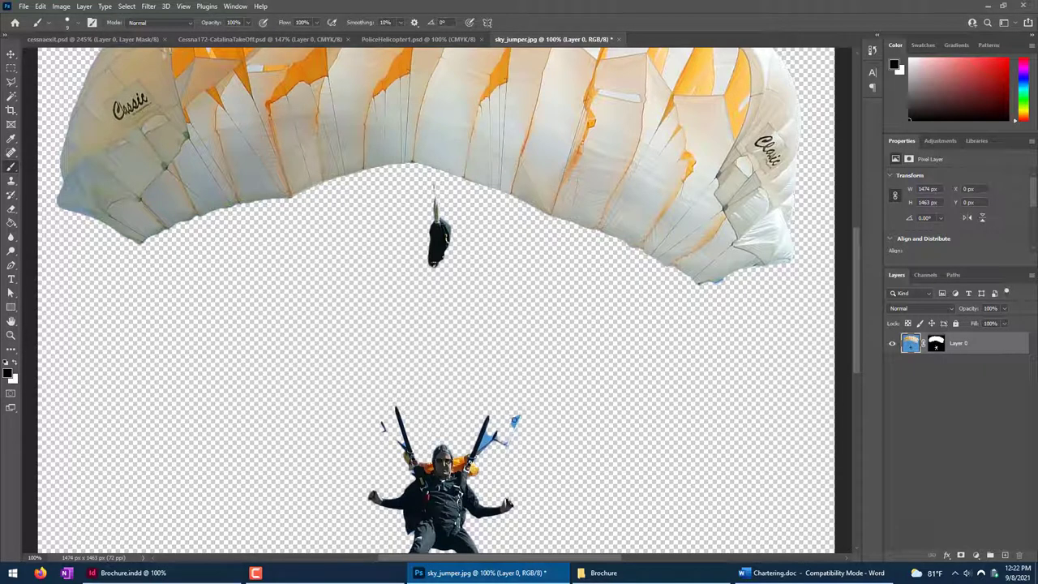
left_click(514, 418)
left_click(935, 344)
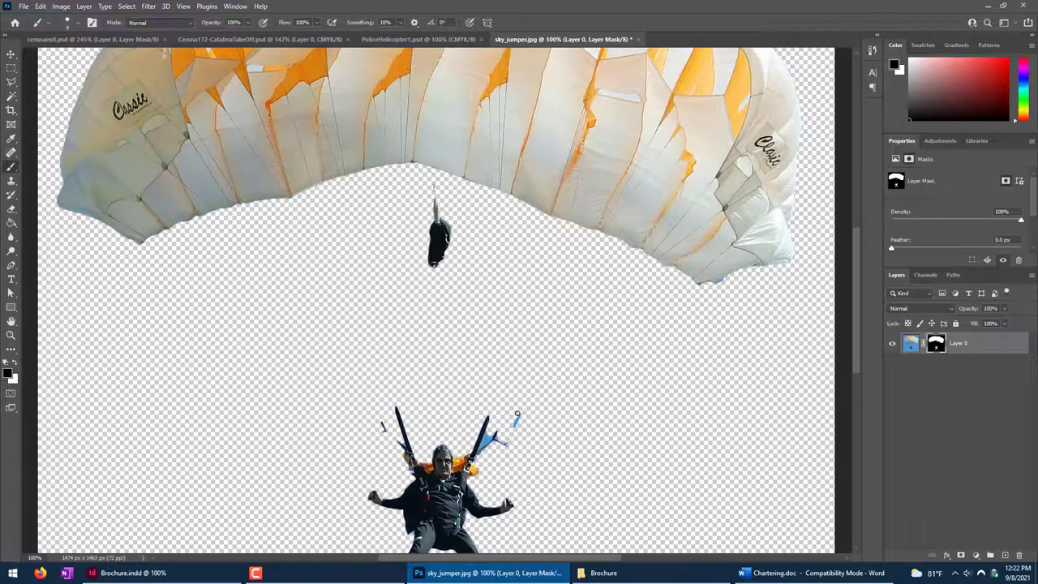
left_click(516, 420)
left_click_drag(496, 437, 489, 433)
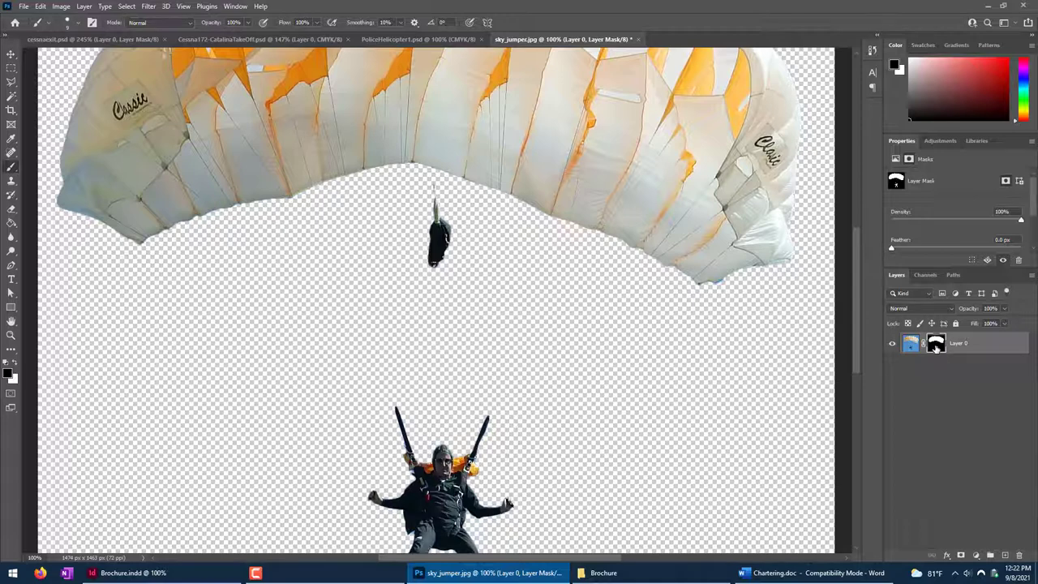
Disable the layer mask to compare the cut-out with the original photo, and enable it again.
right_click(935, 347)
left_click(952, 351)
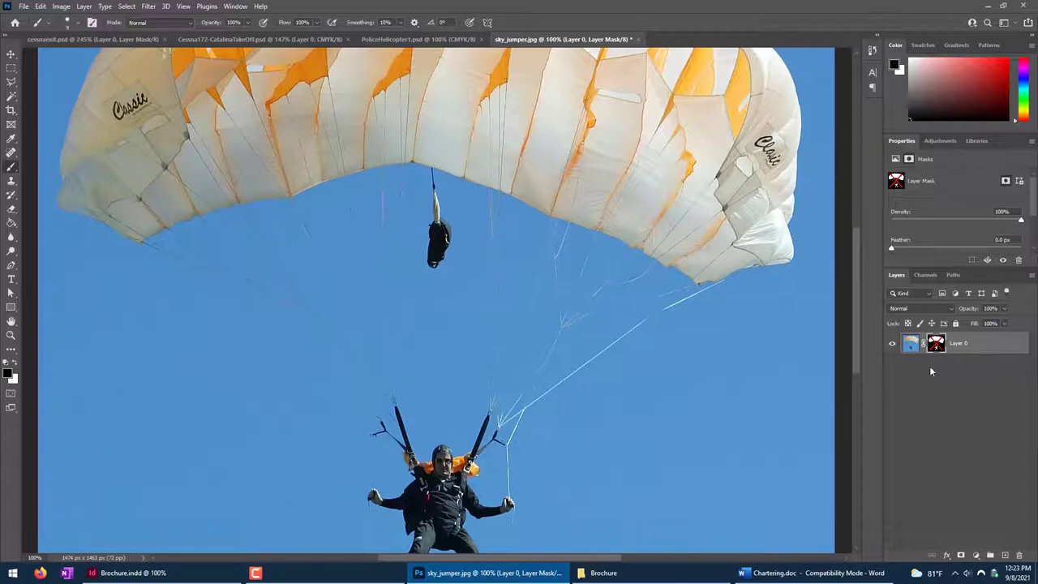
right_click(936, 347)
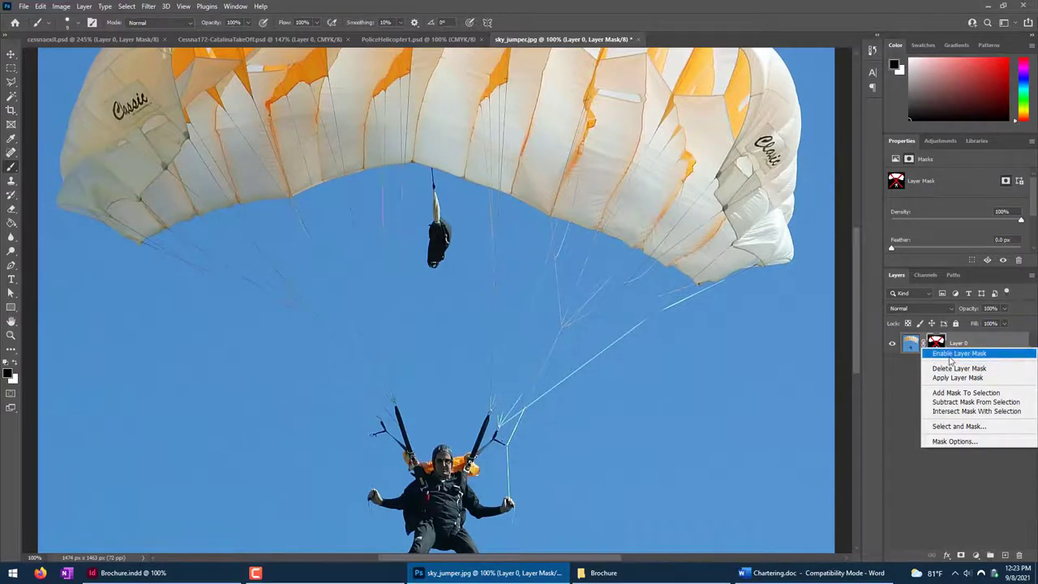
left_click(949, 355)
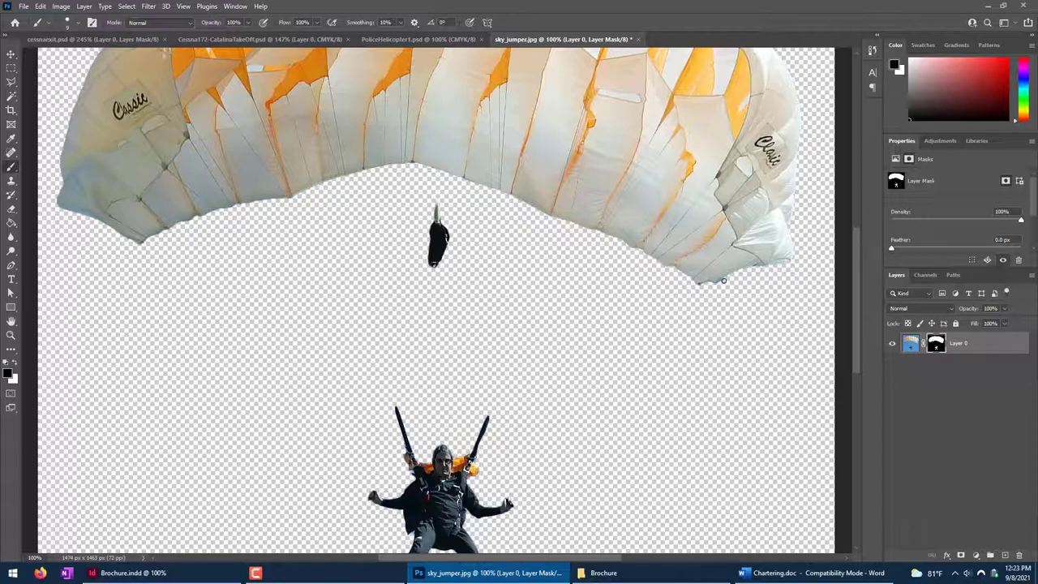
Save the masked parachute image as sky_jumper.psd in the Brochure folder.
scroll(714, 283, "up", 10)
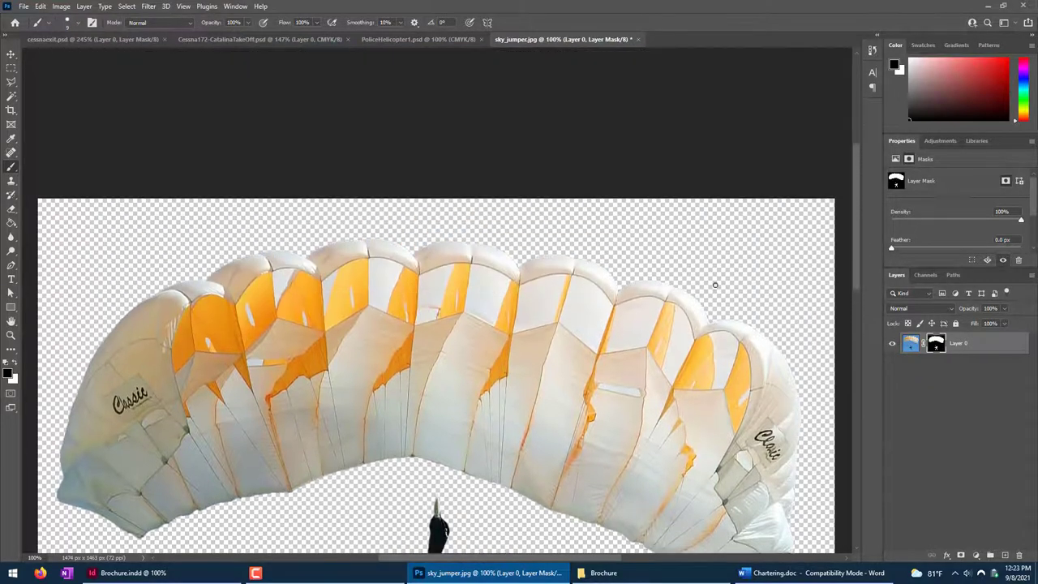
scroll(715, 284, "down", 3)
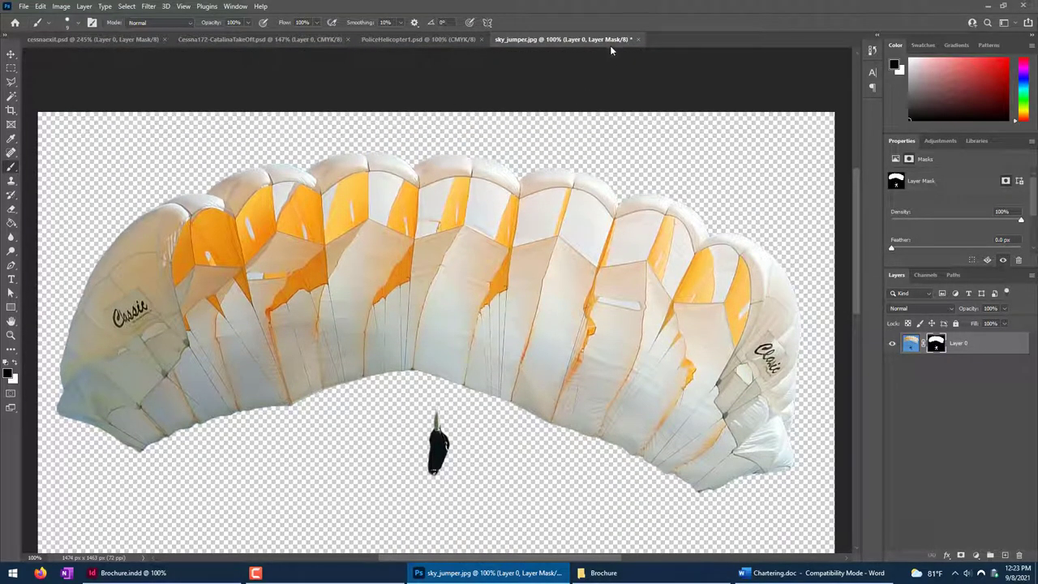
left_click(909, 342)
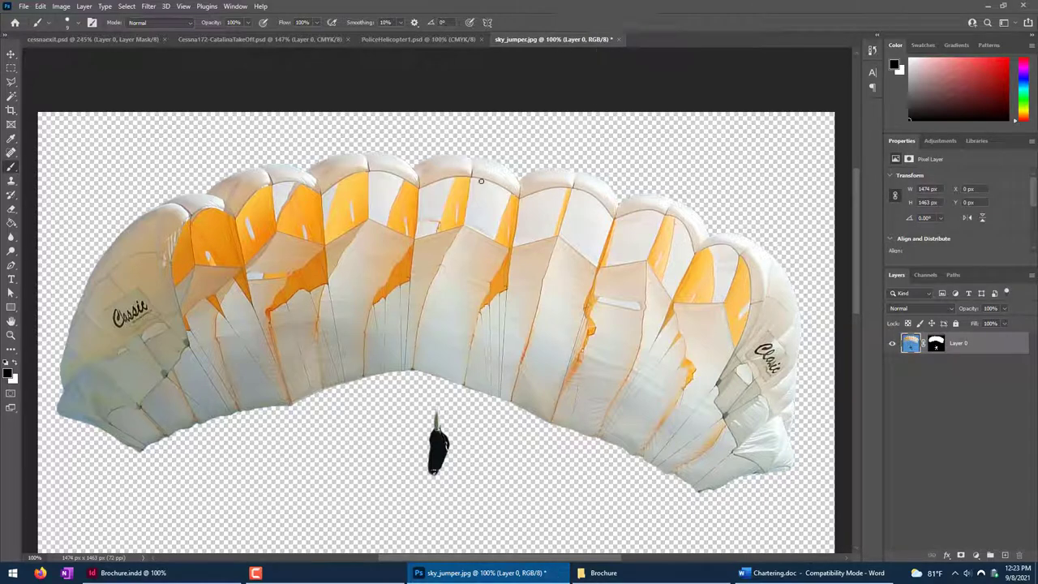
left_click(23, 6)
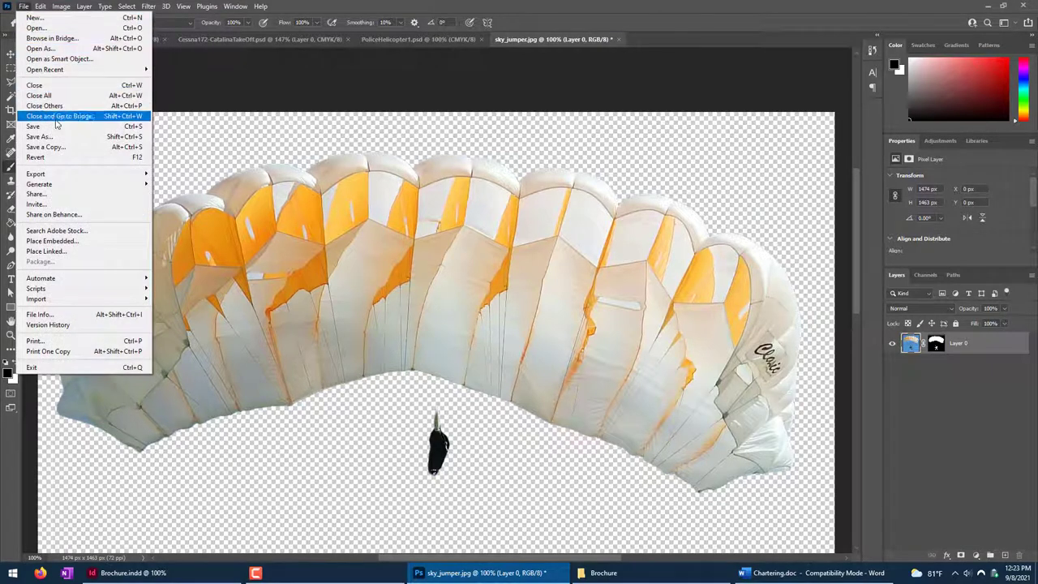
left_click(59, 140)
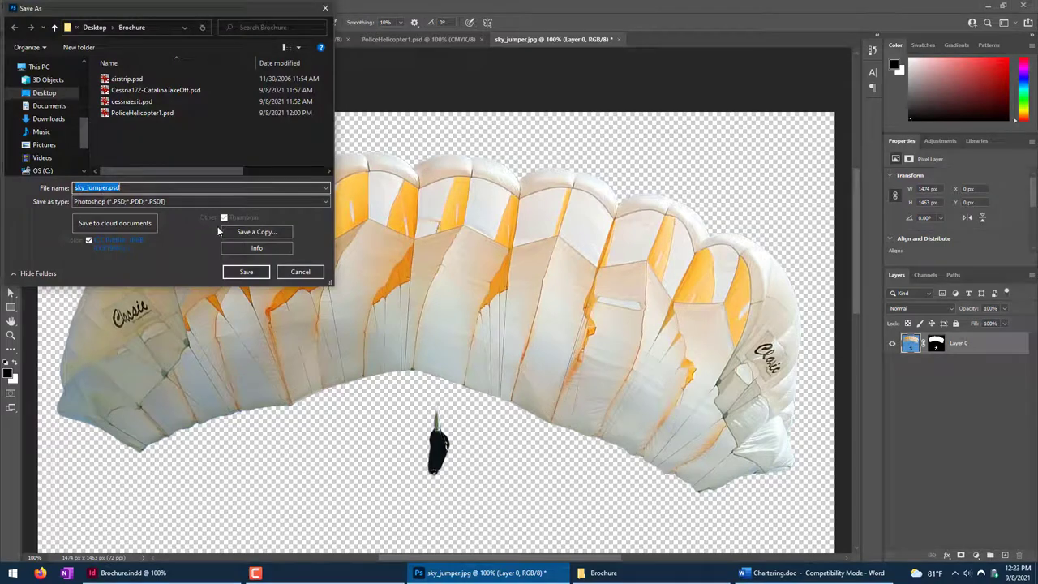
left_click(247, 272)
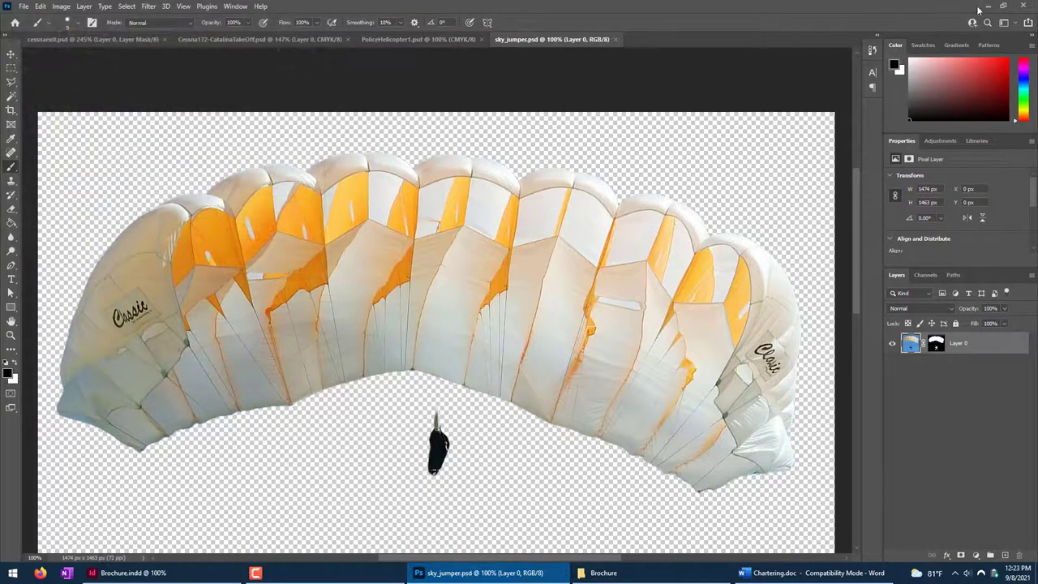
Switch to Brochure.indd in InDesign and place sky_jumper.psd about 27 picas wide on the front cover, below the tagline.
double_click(979, 10)
left_click(972, 7)
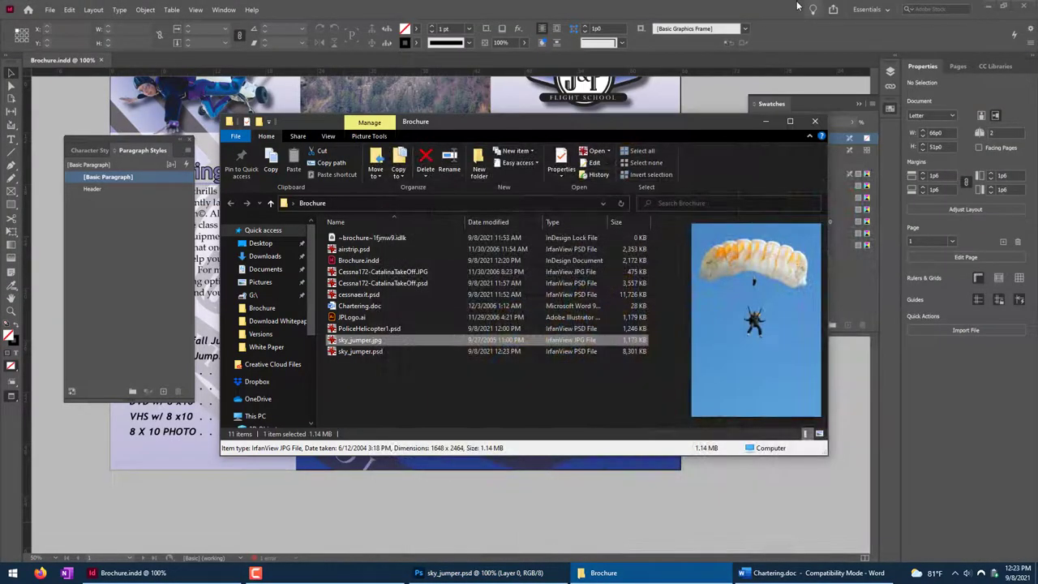
left_click(811, 10)
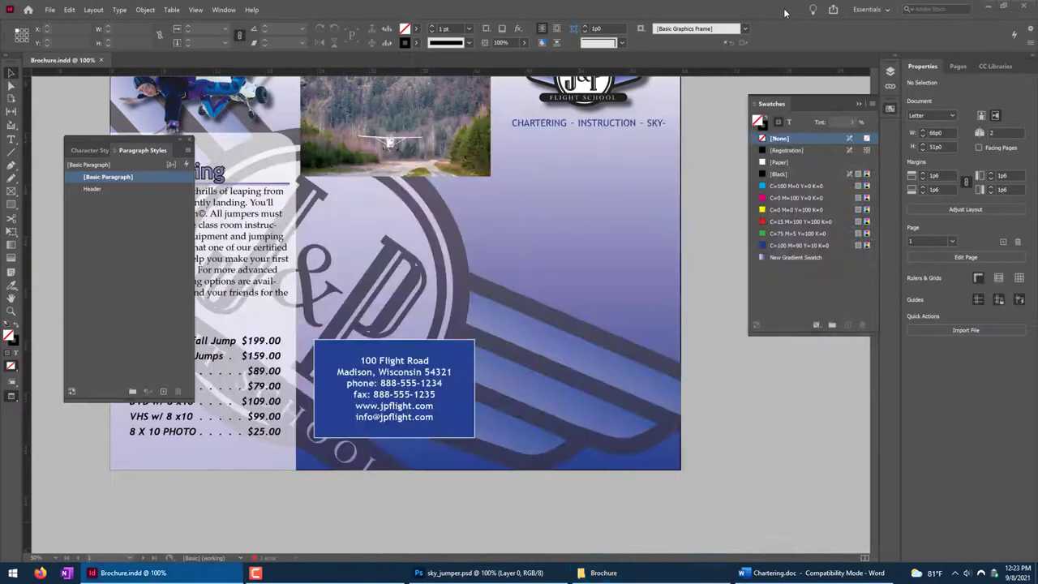
left_click(49, 10)
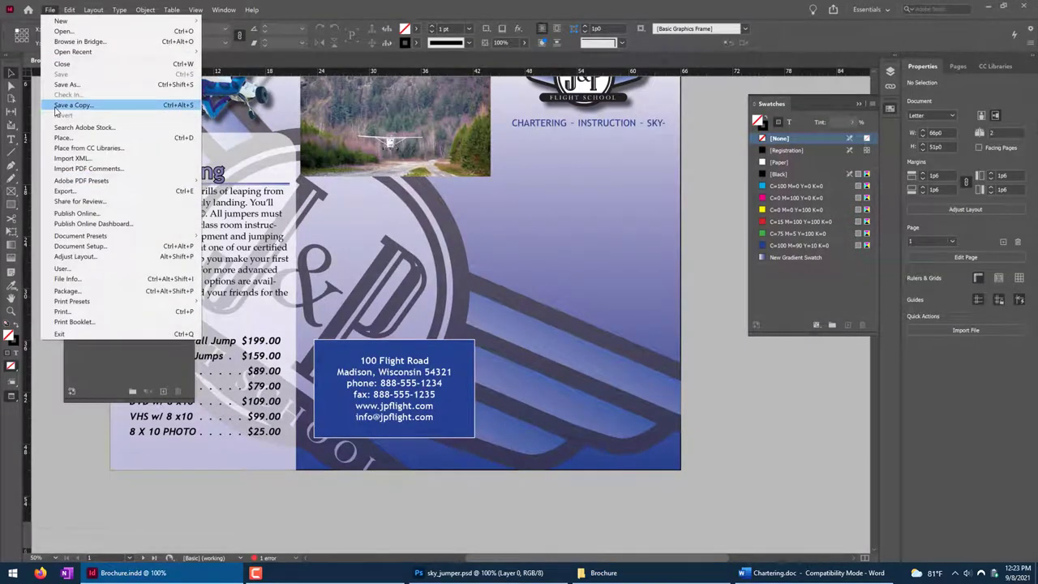
left_click(613, 283)
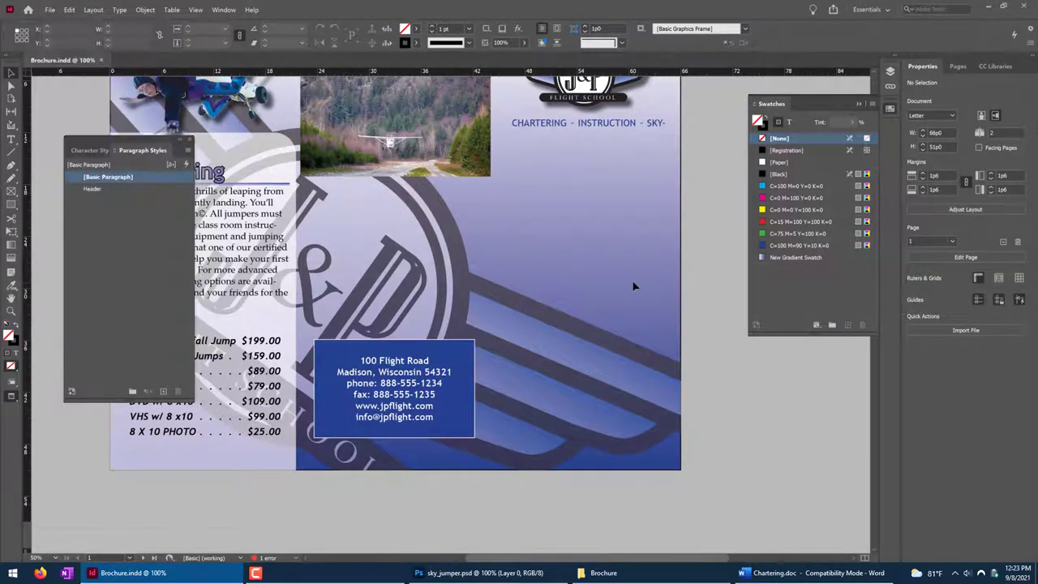
left_click(49, 10)
left_click(81, 134)
double_click(485, 314)
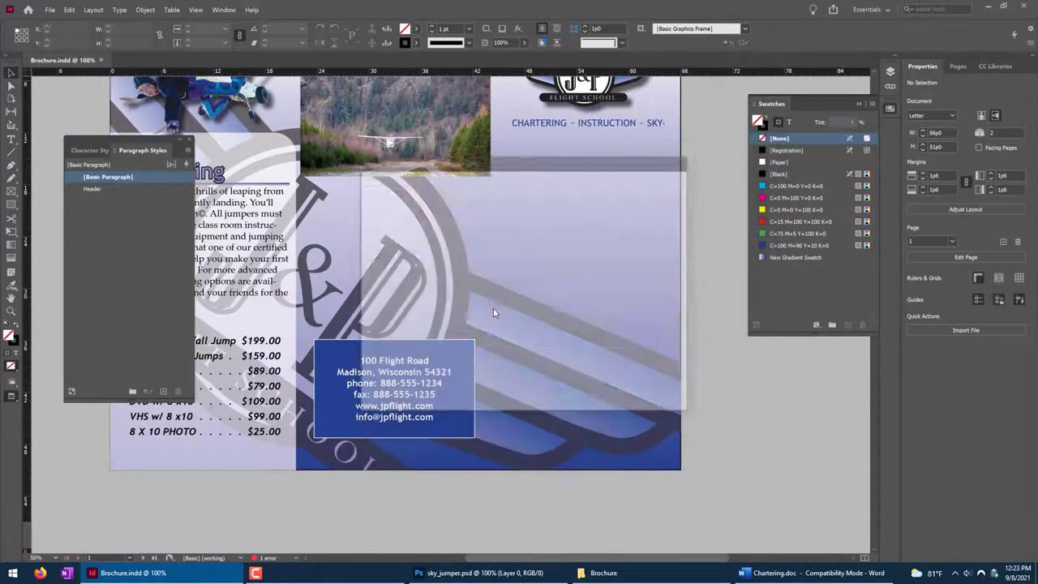
left_click(590, 393)
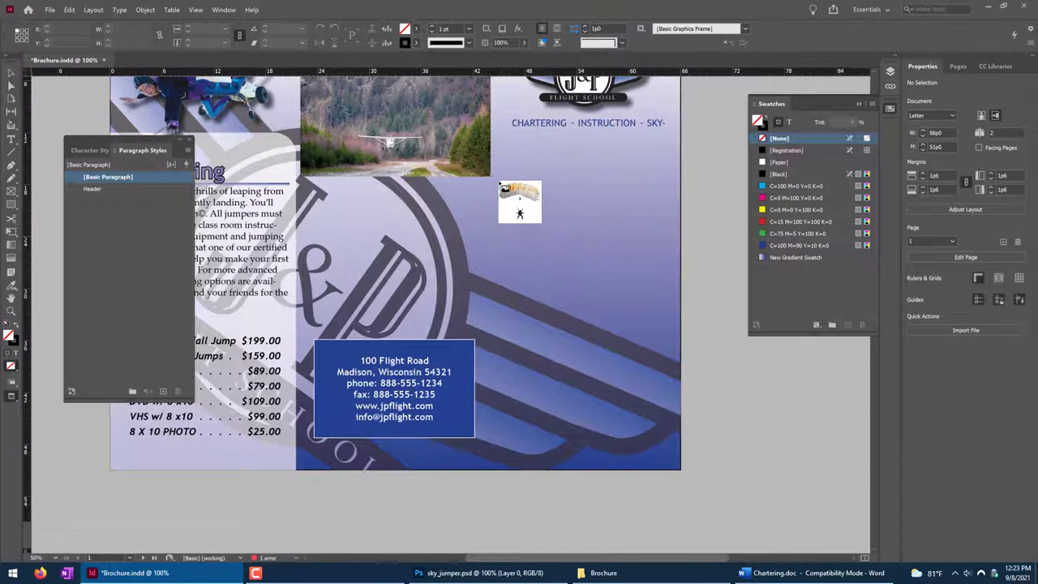
left_click_drag(729, 411, 496, 178)
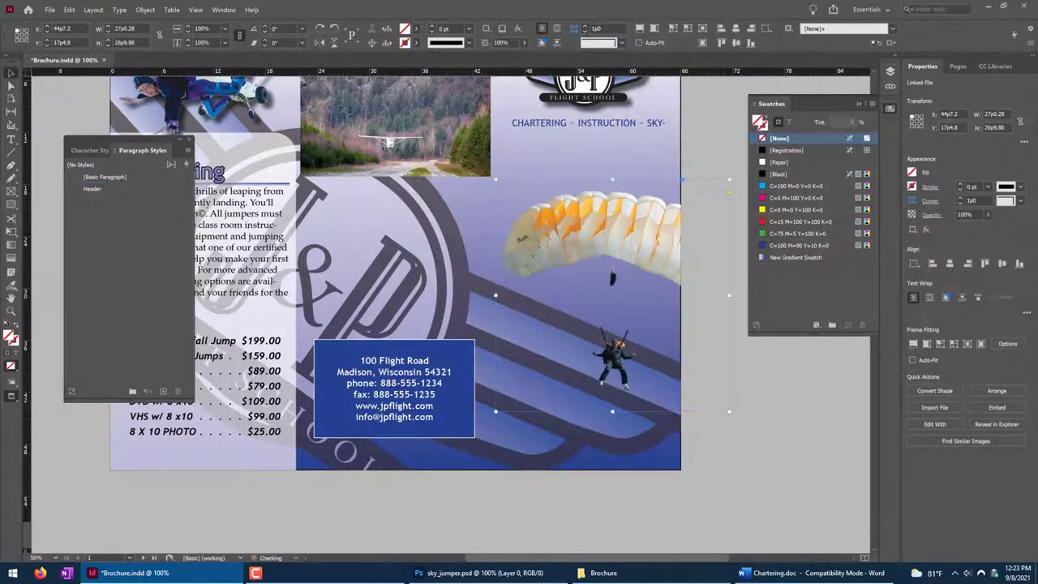
Move the jumper image so the whole parachute fits on the front cover, and rotate it to -14°.
left_click_drag(619, 369, 572, 366)
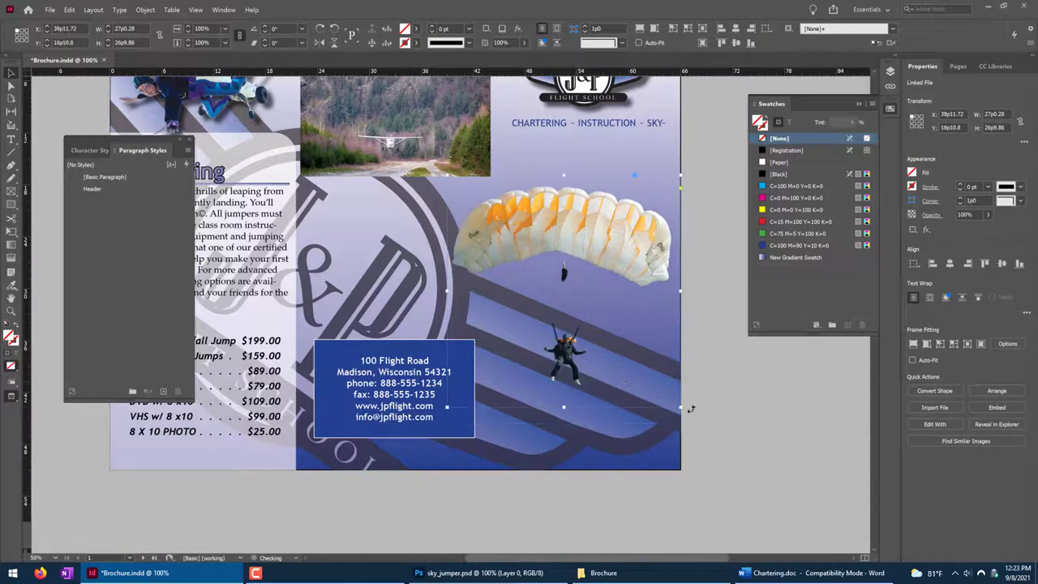
left_click_drag(688, 413, 654, 442)
left_click(722, 297)
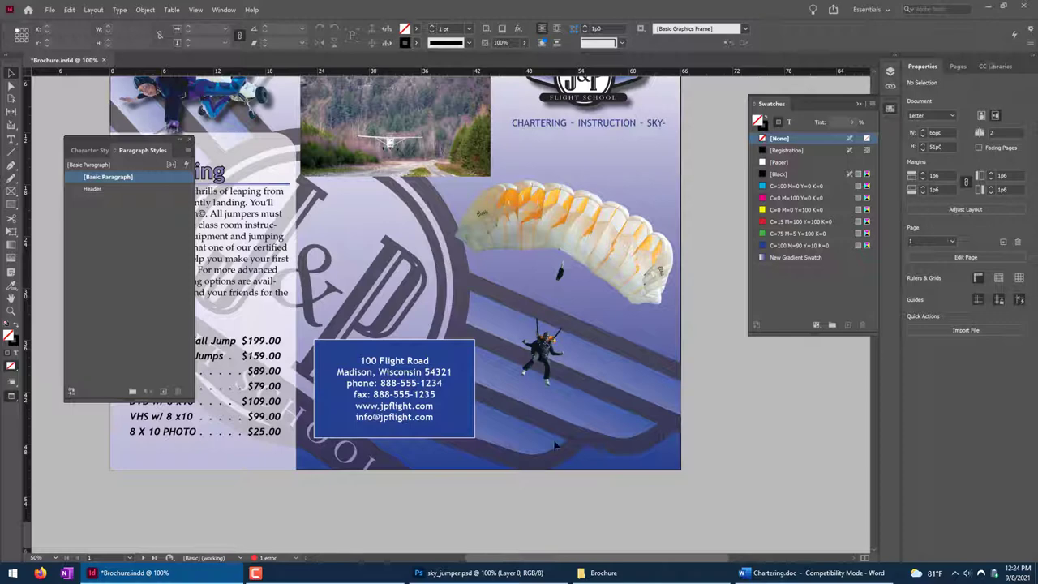
left_click(588, 235)
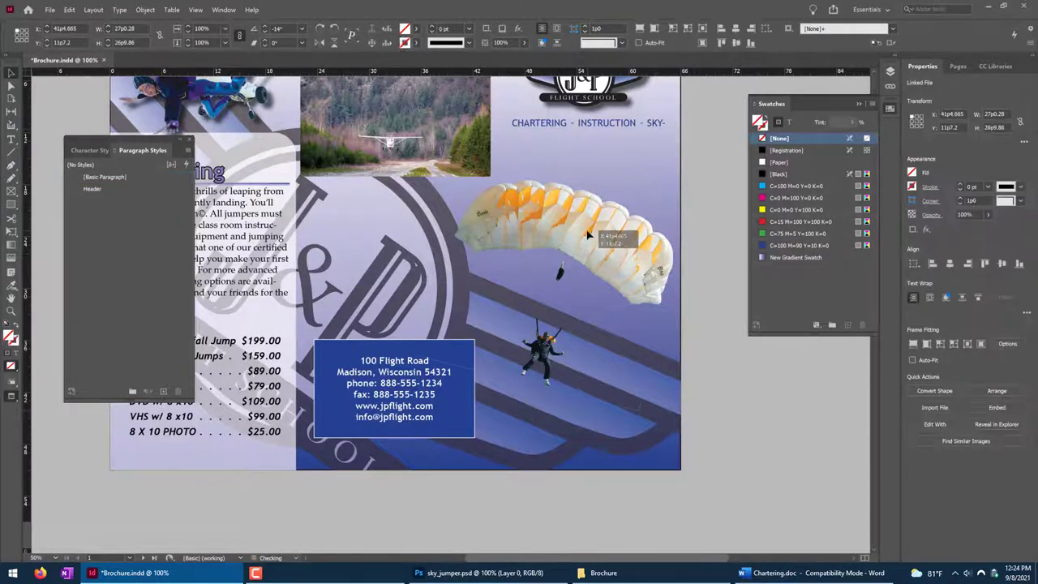
Apply Object Style 1 to the jumper image and group the Object Styles panel with the Paragraph Styles panel.
left_click(224, 10)
mouse_move(235, 249)
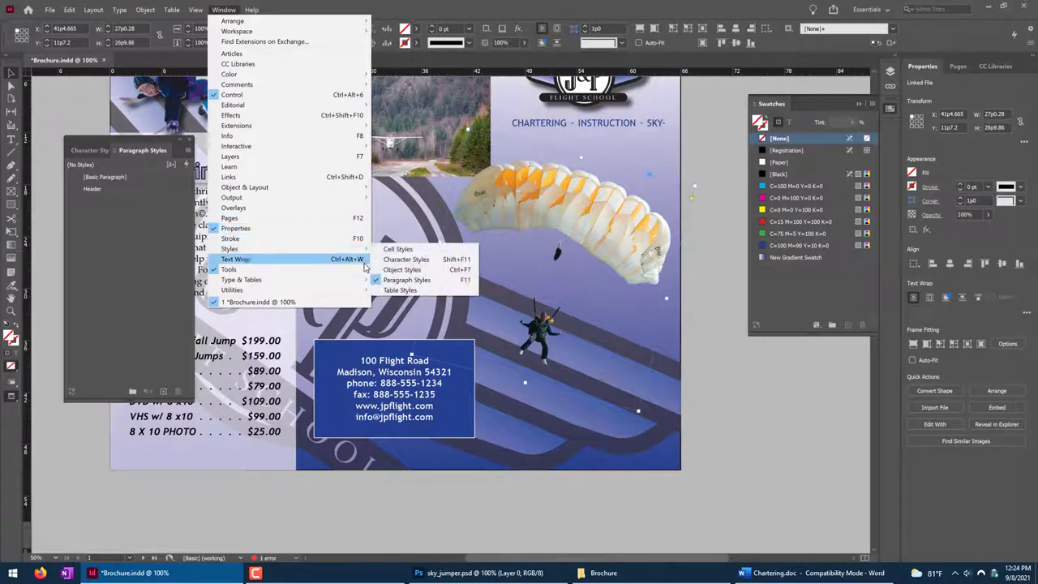
left_click(401, 270)
left_click(617, 234)
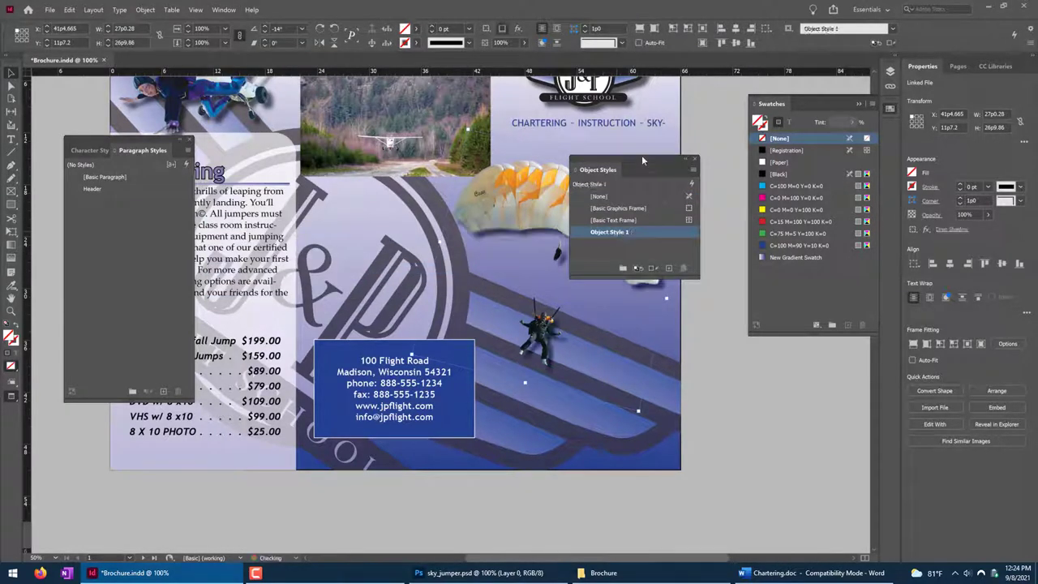
left_click_drag(641, 155, 99, 145)
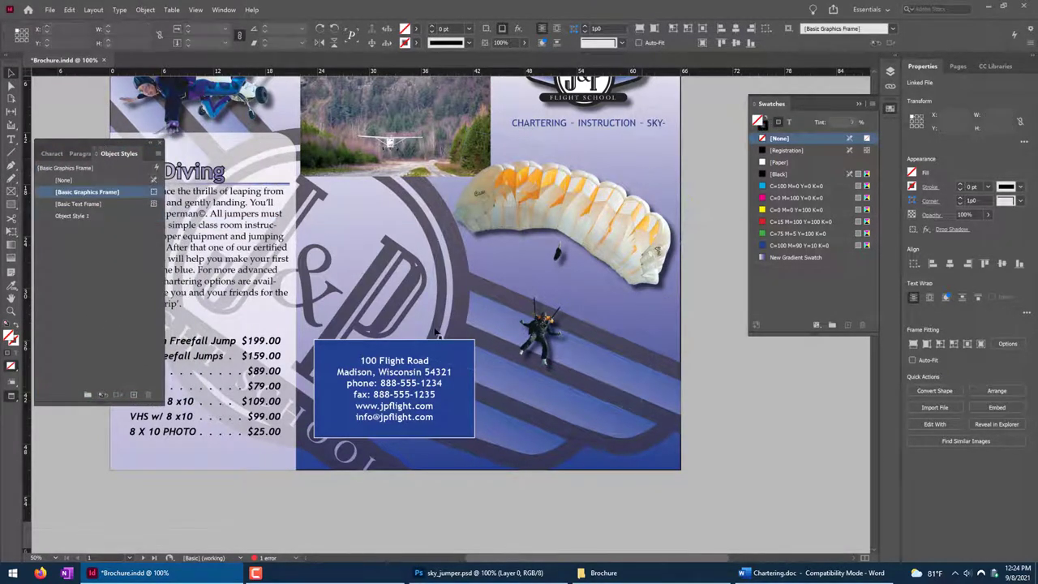
Shift the jumper image slightly up and left to about X 40p11.9, Y 10p5.4, and deselect it.
left_click_drag(554, 327, 549, 318)
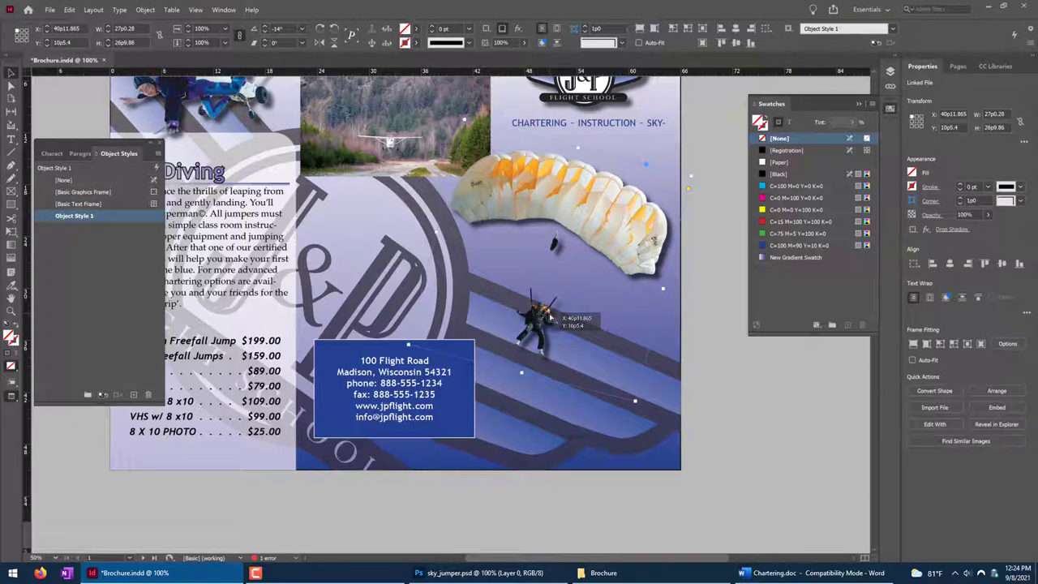
left_click(742, 429)
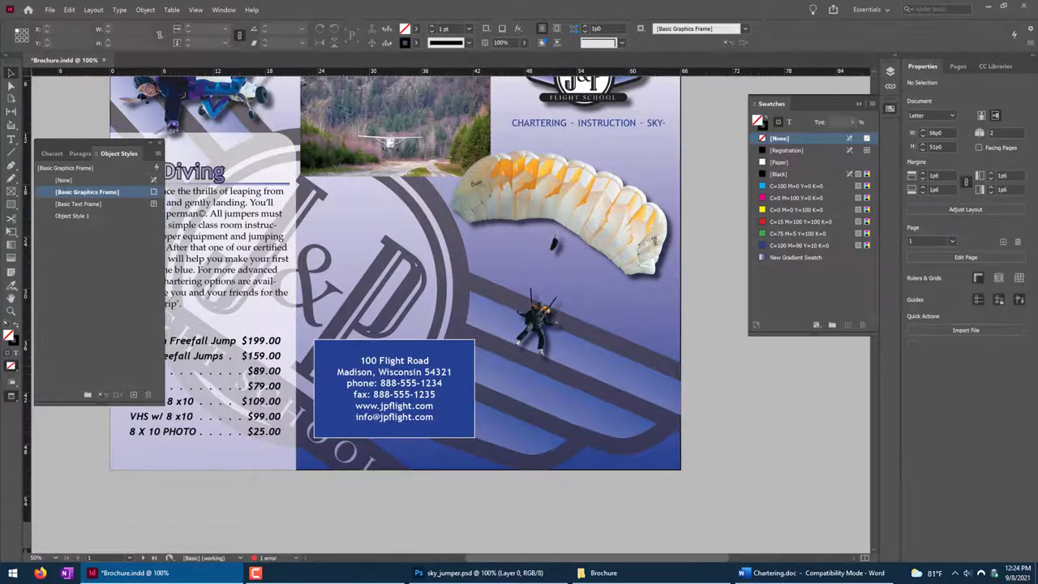
Add a text frame about 16 by 9 picas below the jumper, reading "The Sky's" and "The Limit" on two lines.
left_click(11, 139)
left_click_drag(527, 383, 656, 453)
type("The")
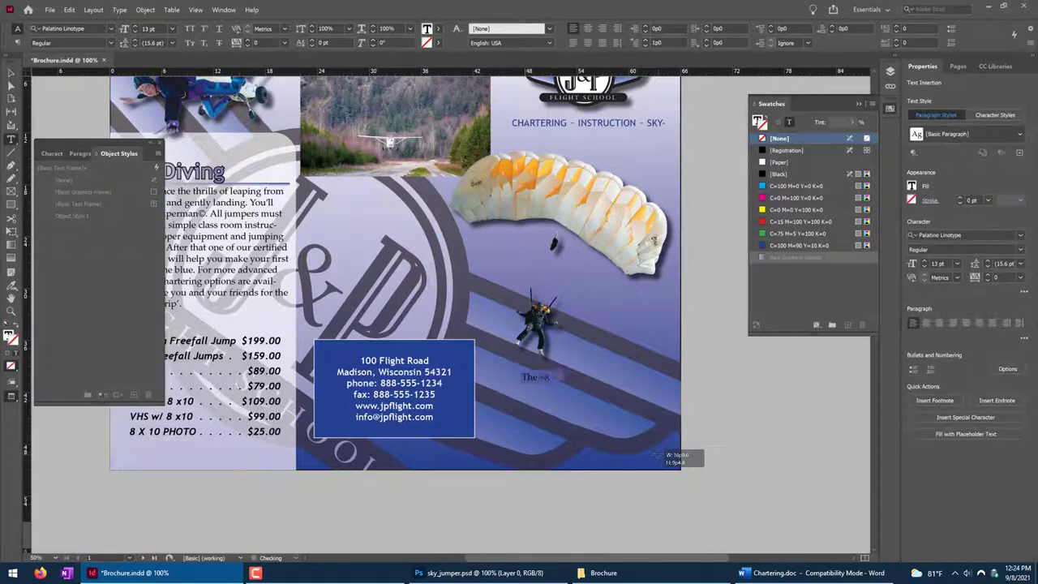
type(" Sky's")
key("Return")
type("The Lim")
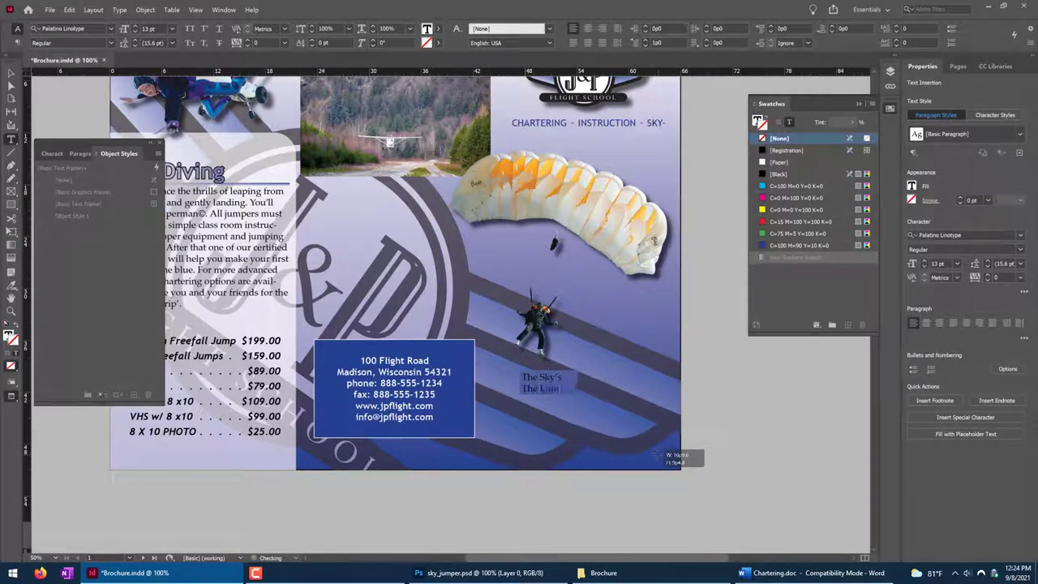
type("it")
Set the whole slogan in centred 48 pt Brush Script MT and shift its frame slightly left to about X 44p11.97, Y 39p7.2.
key("ctrl+a")
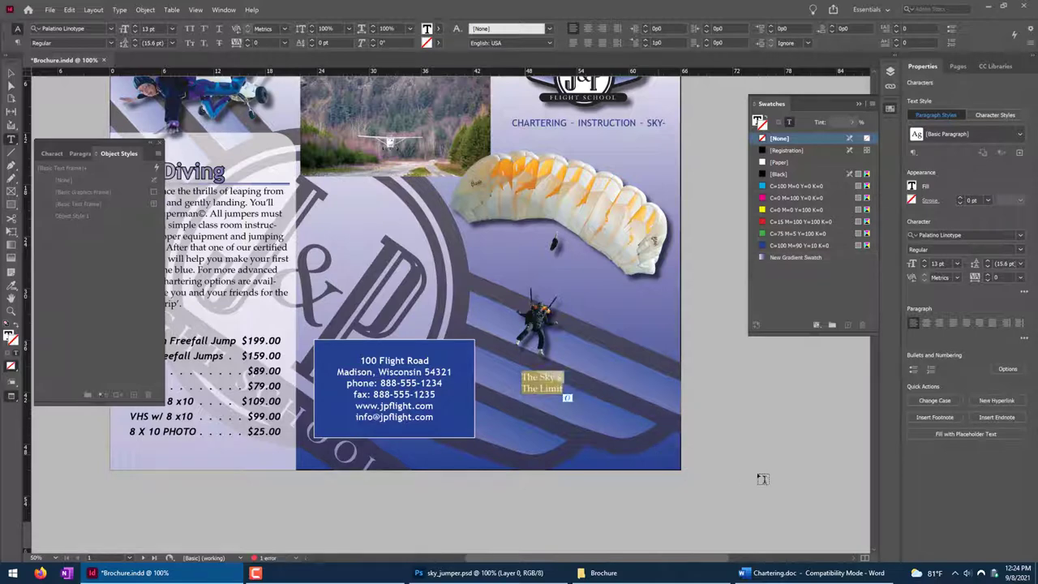
left_click(111, 29)
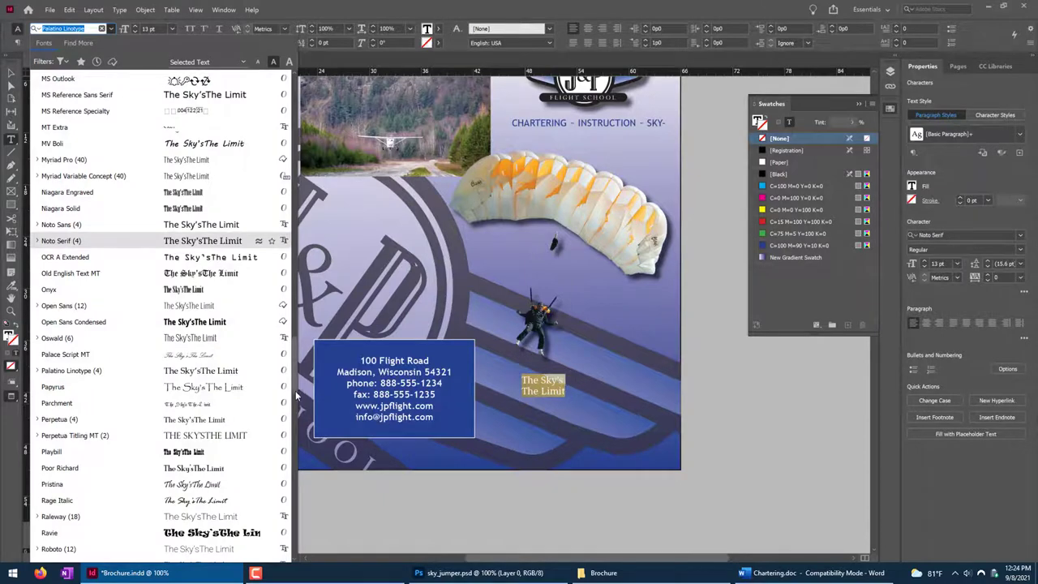
left_click_drag(297, 397, 300, 89)
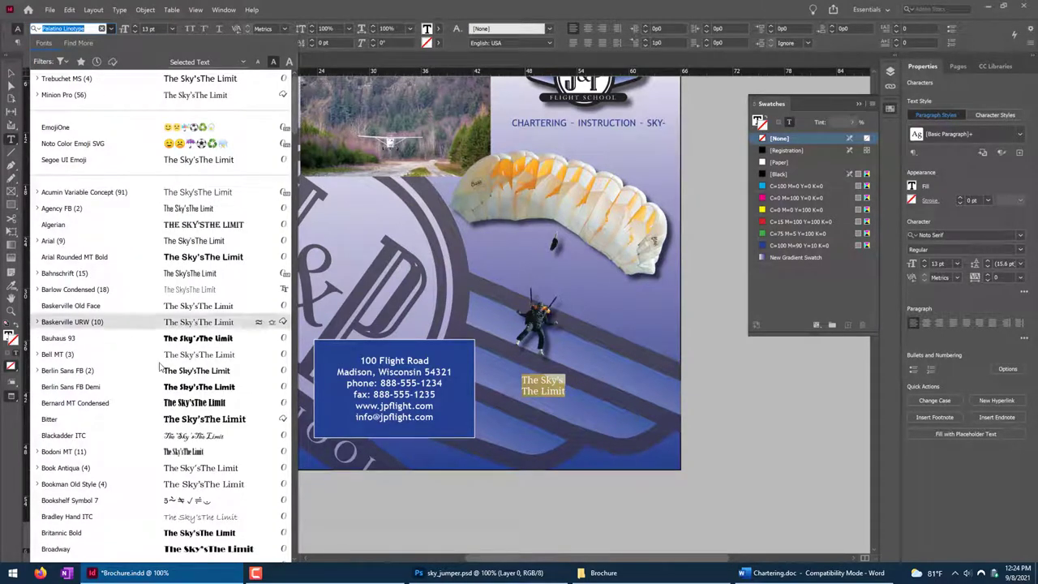
scroll(97, 486, "down", 1)
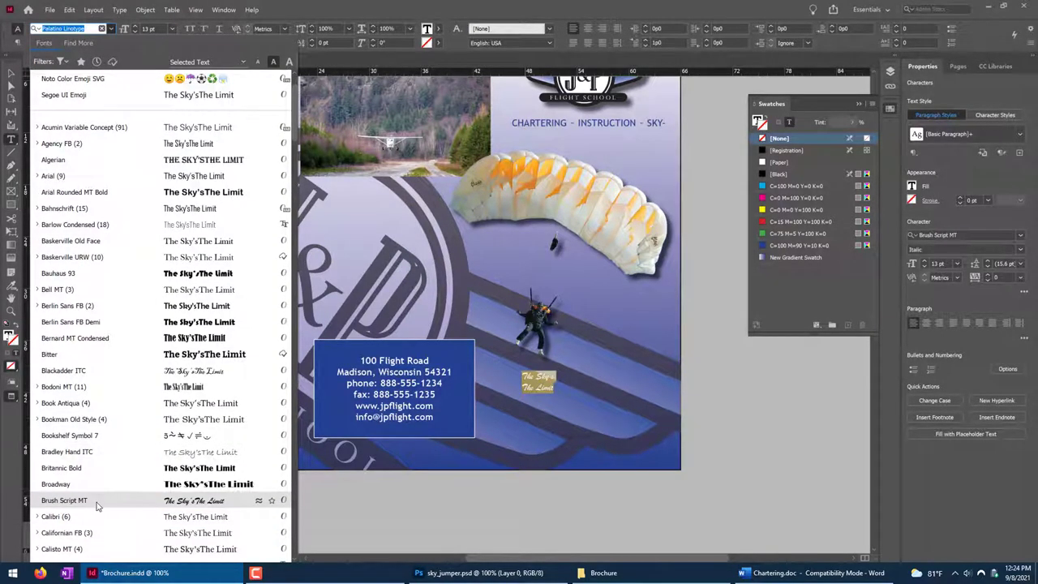
left_click(97, 502)
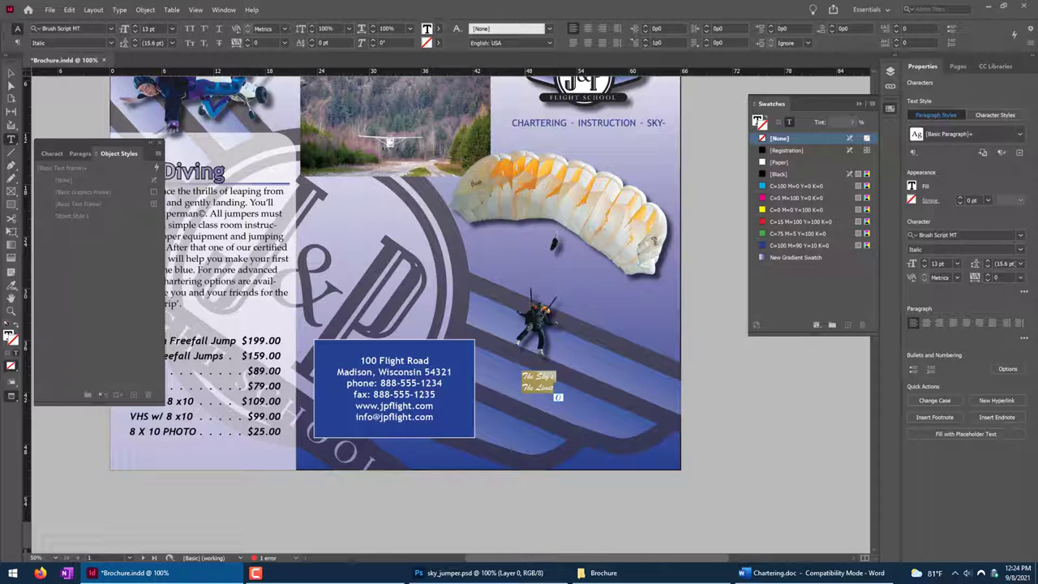
left_click(171, 29)
left_click(166, 179)
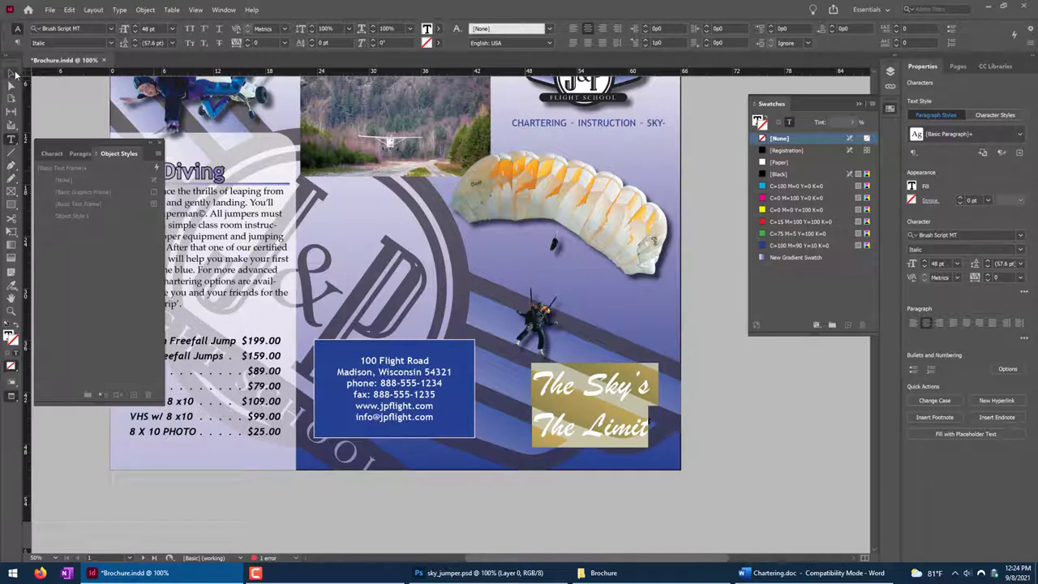
left_click(11, 73)
left_click_drag(621, 438, 608, 436)
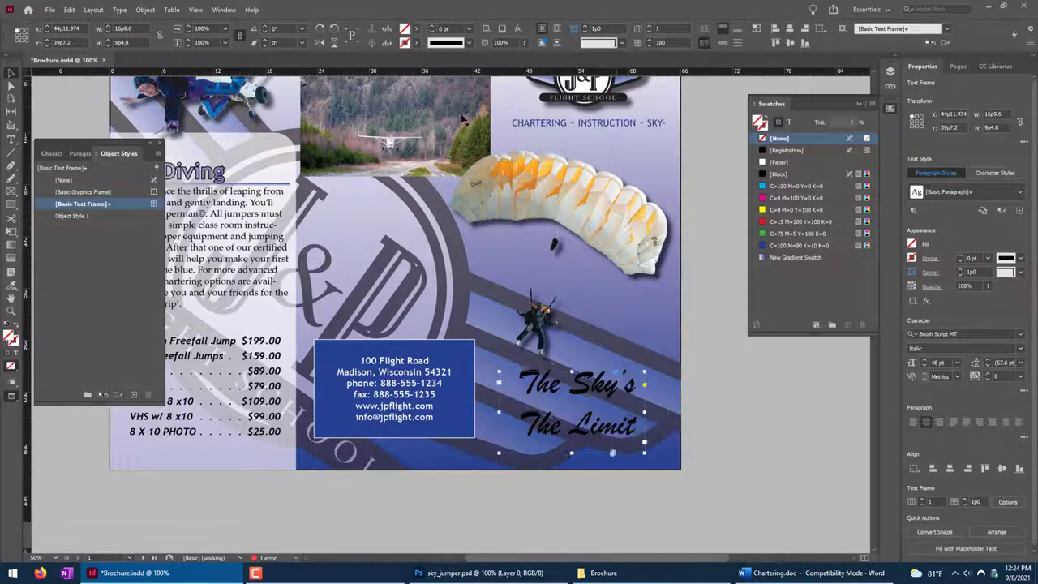
Try a 3 pt C=100 M=0 Y=0 K=0 stroke on the slogan's text frame.
left_click(412, 42)
left_click(363, 124)
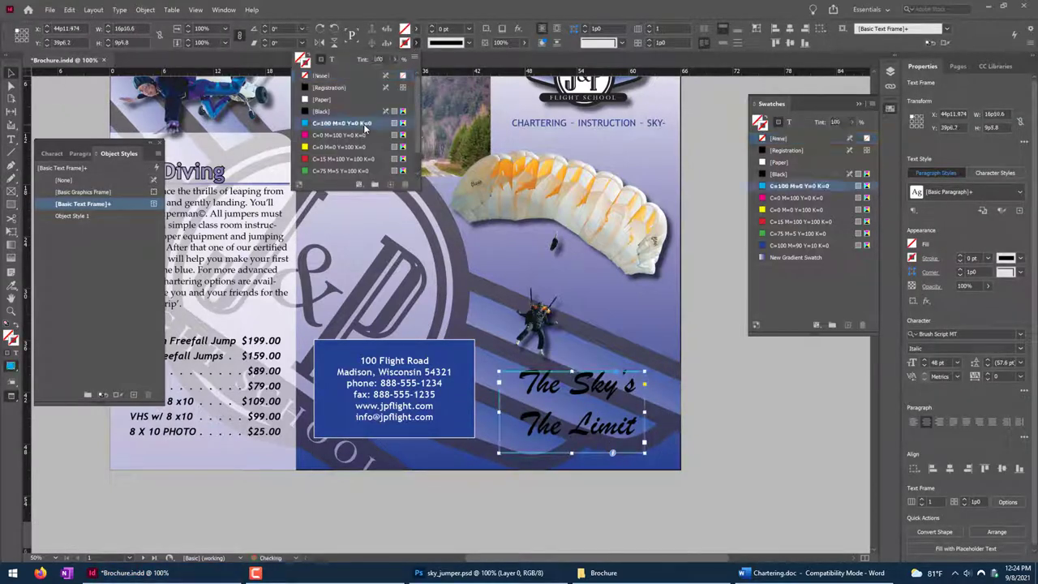
left_click(468, 29)
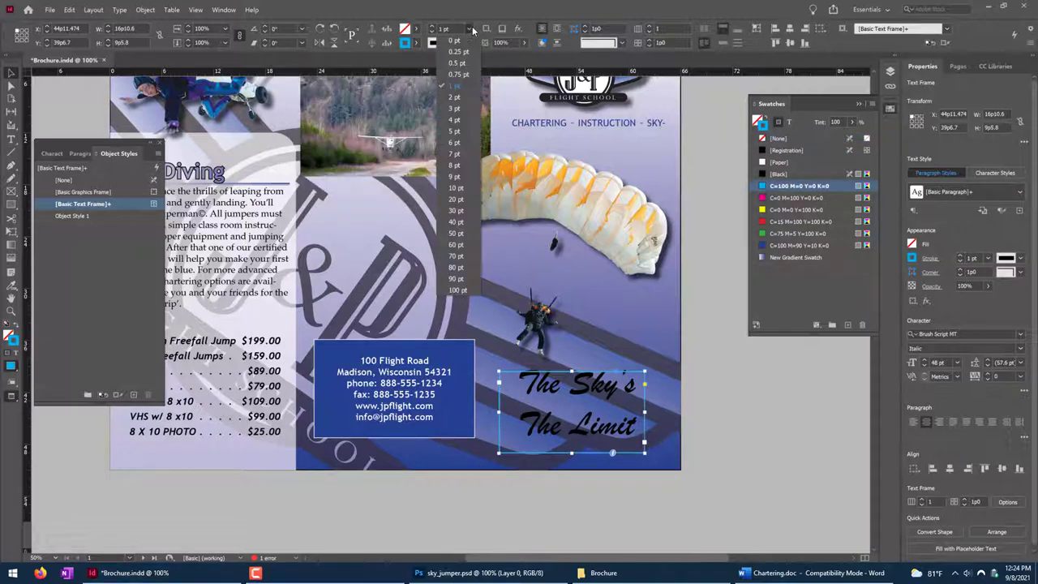
left_click(449, 108)
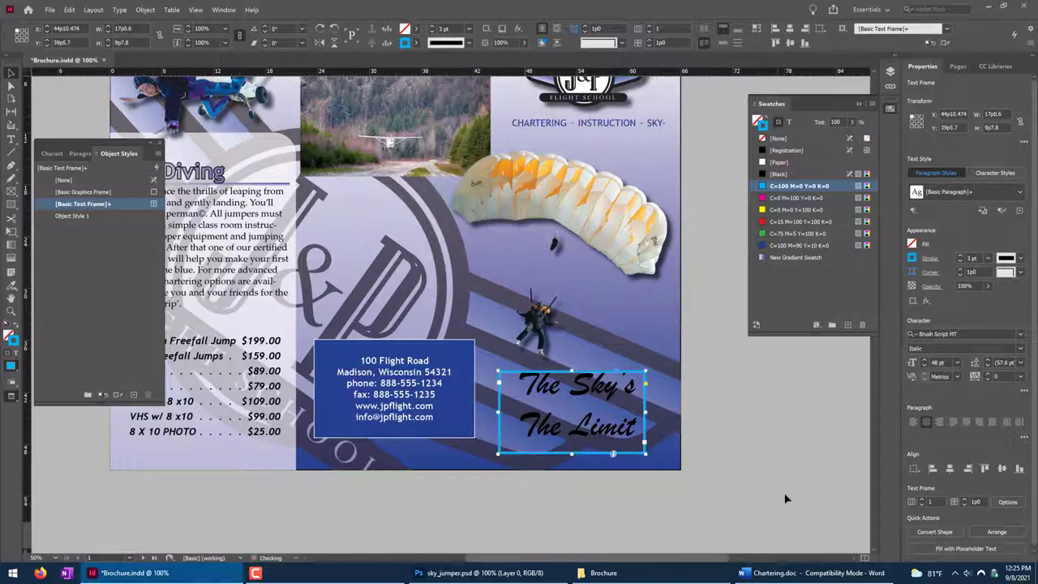
Apply a C=100 M=0 Y=0 K=0 stroke to all characters of the slogan.
double_click(636, 427)
left_click_drag(636, 428, 519, 375)
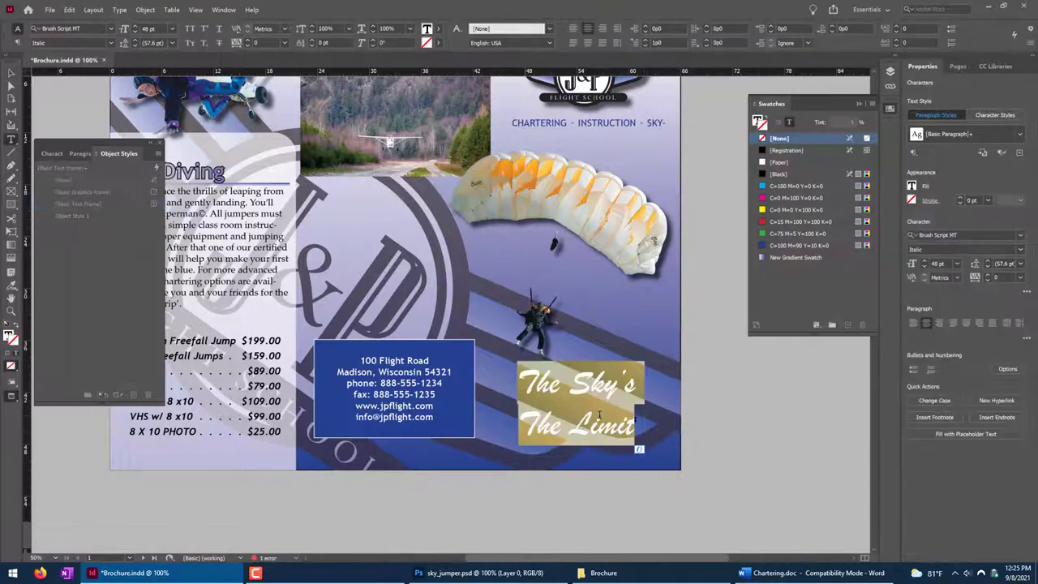
left_click(439, 42)
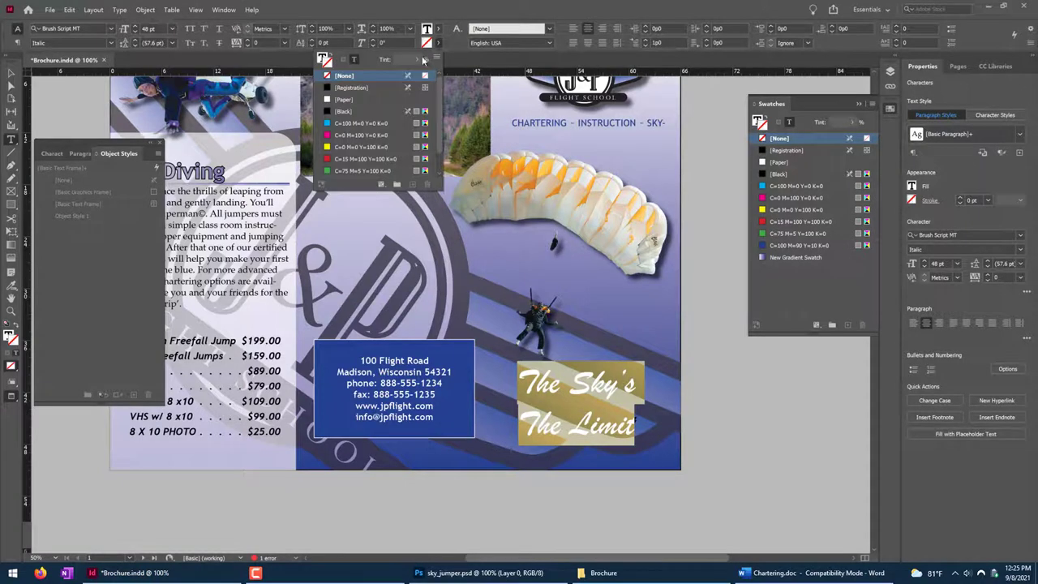
left_click(357, 123)
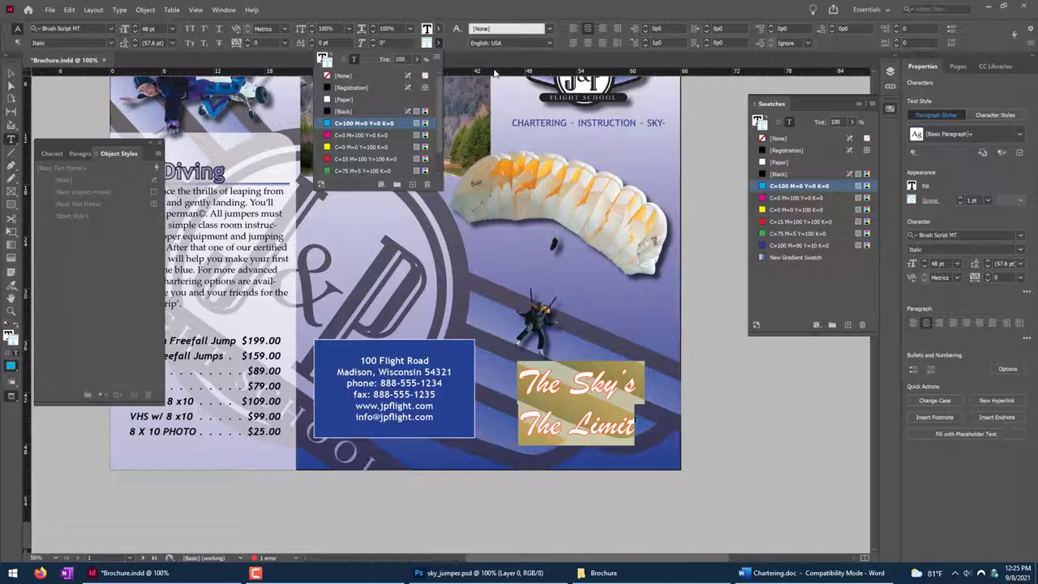
left_click(456, 46)
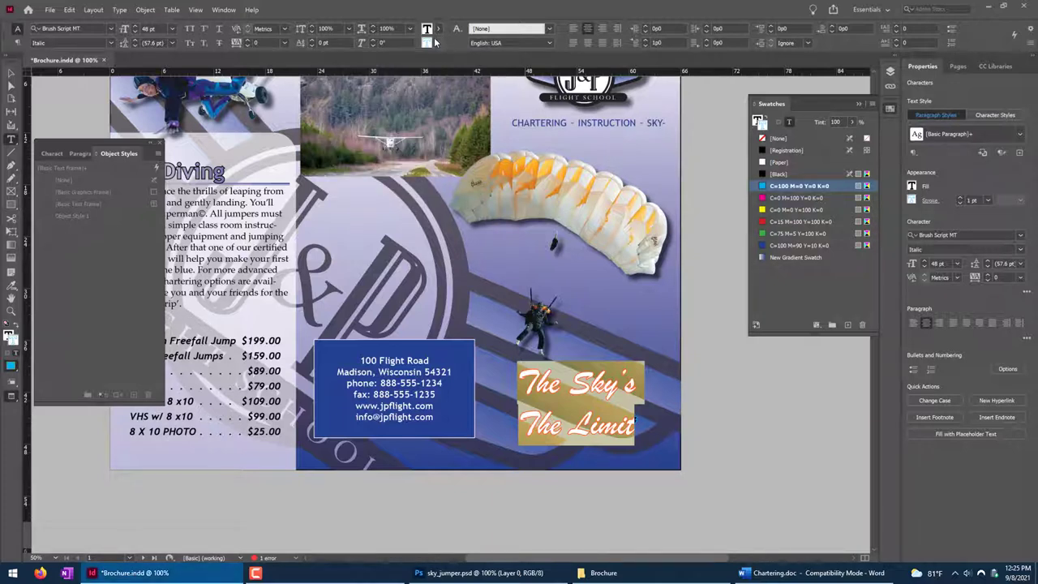
left_click(439, 44)
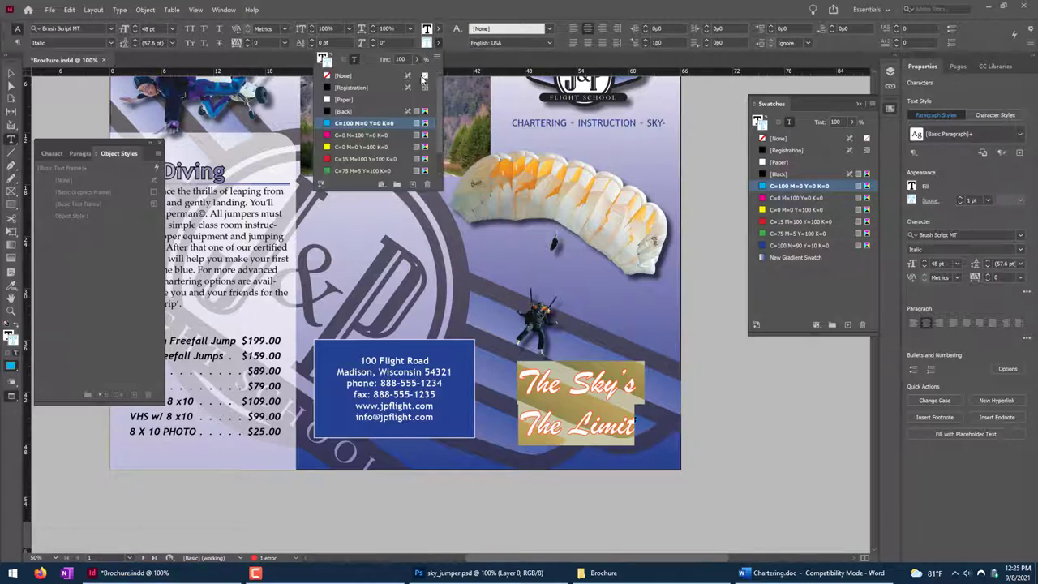
left_click(423, 61)
left_click(459, 47)
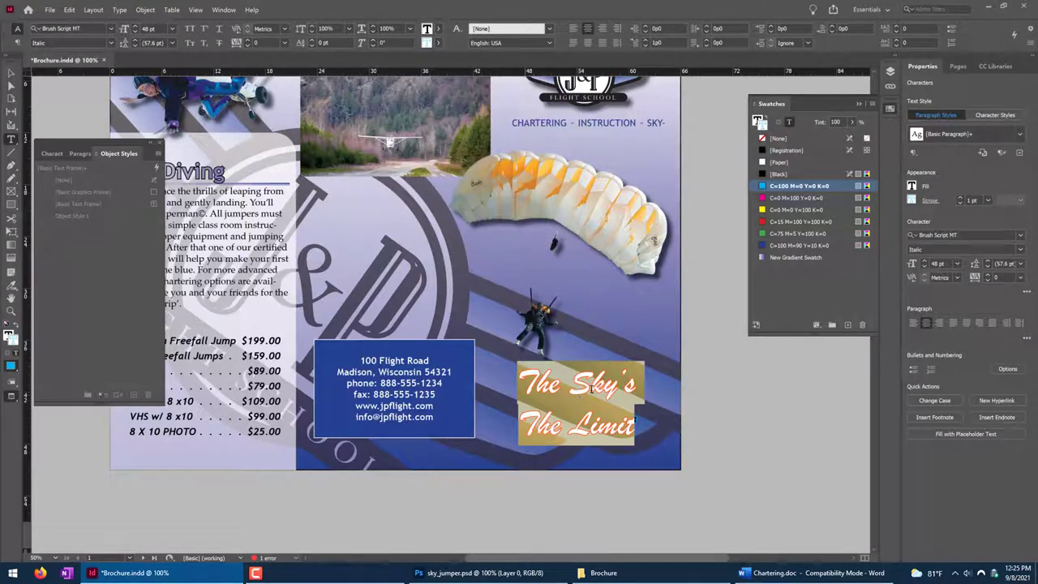
Show the Stroke panel, set the slogan text's stroke weight to 3 pt and deselect the text.
left_click(224, 10)
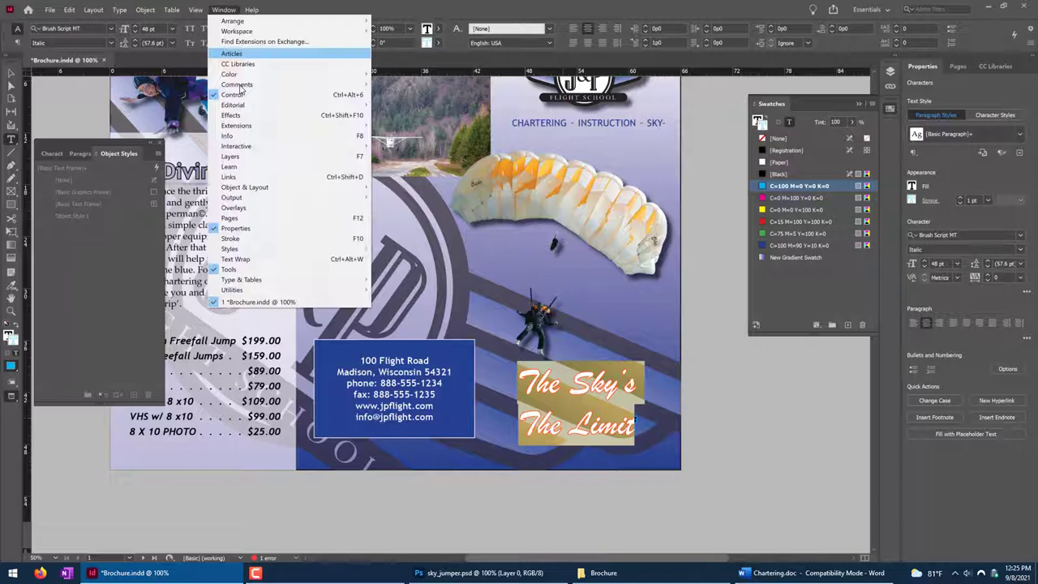
left_click(245, 239)
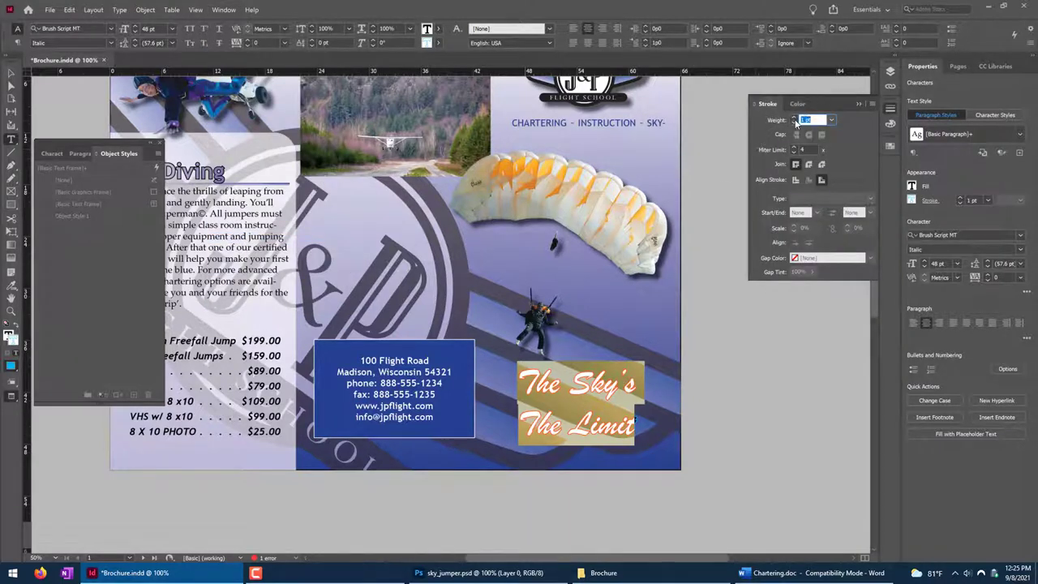
left_click(794, 118)
left_click(794, 118)
left_click(578, 434)
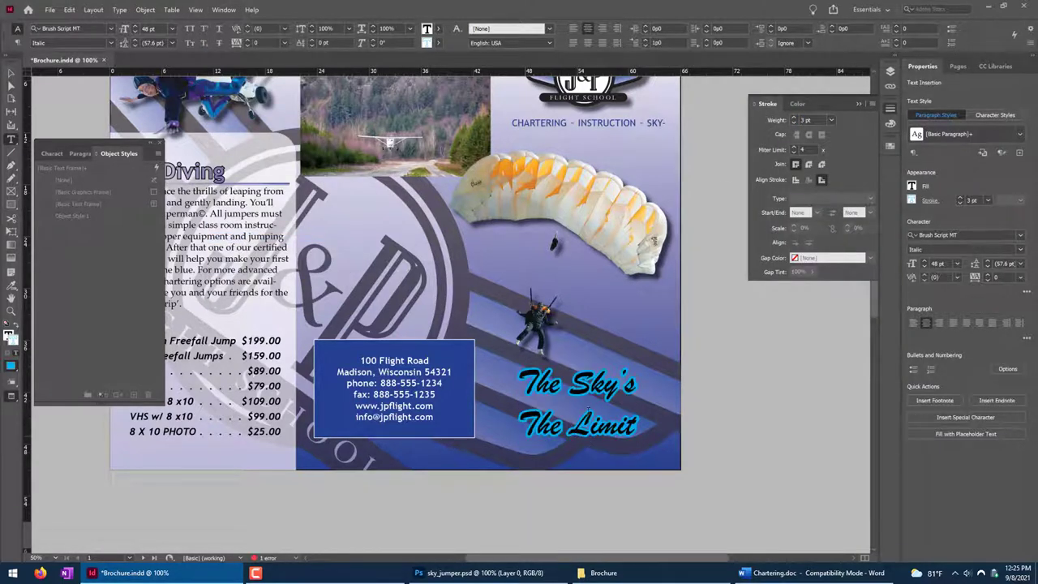
Duplicate the slogan frame and move the lower one beneath the jumper to about X 42p5.5, Y 38p3.75.
left_click(12, 73)
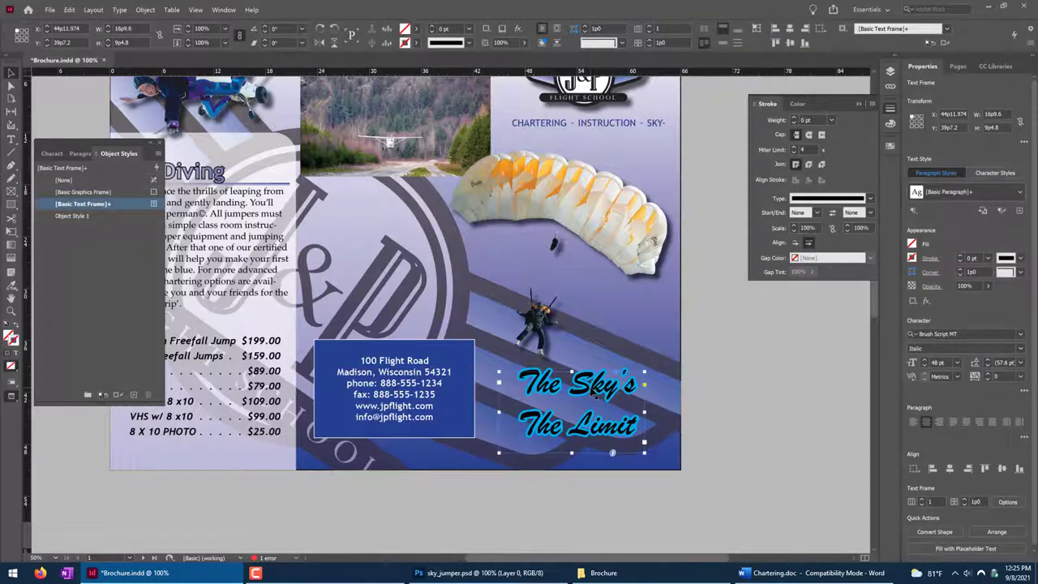
key("ctrl+v")
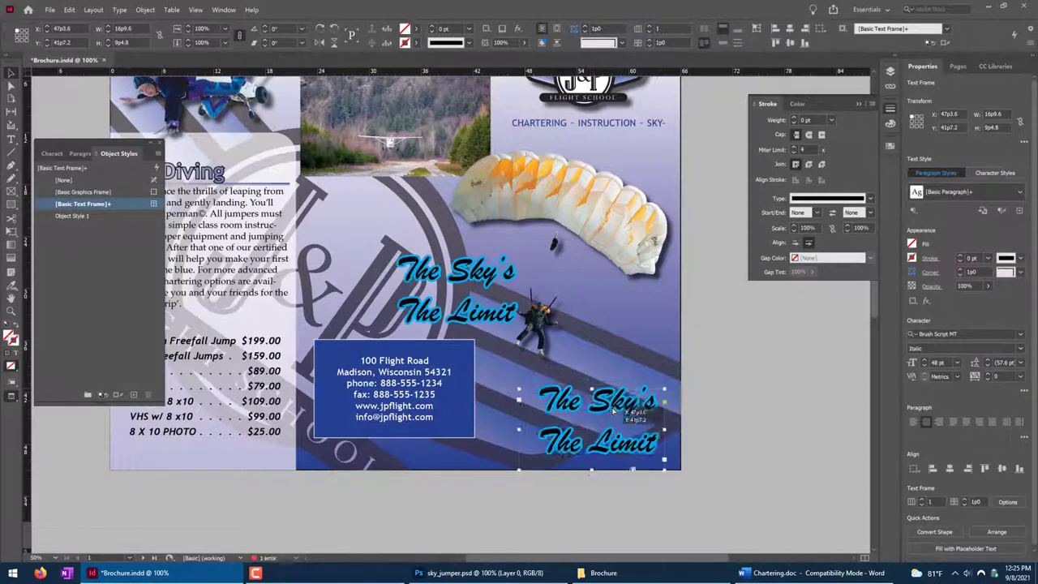
left_click_drag(594, 399, 555, 370)
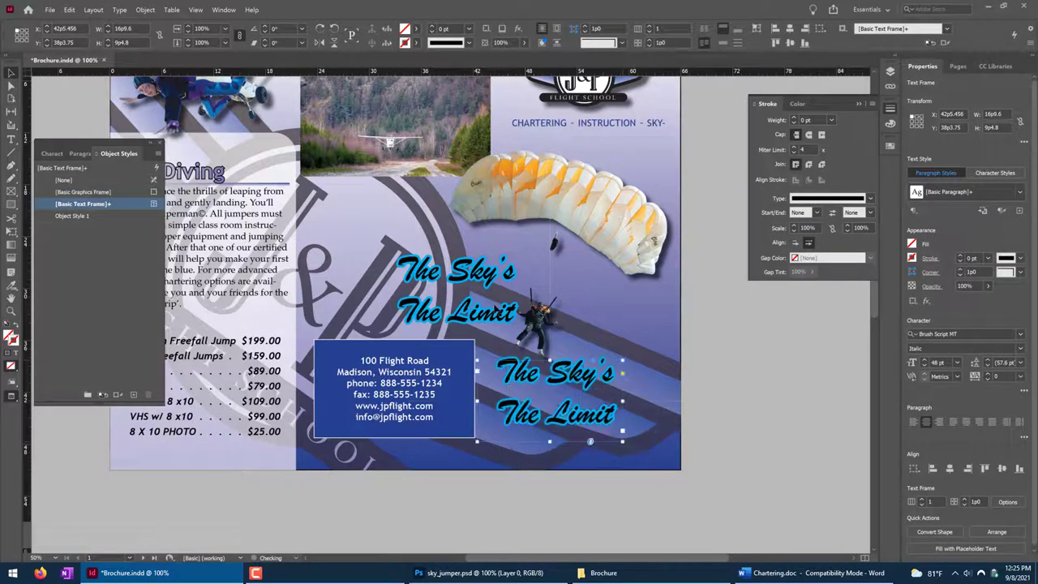
Remove the stroke from the upper slogan copy's text and set its fill to Paper.
left_click(490, 340)
triple_click(492, 312)
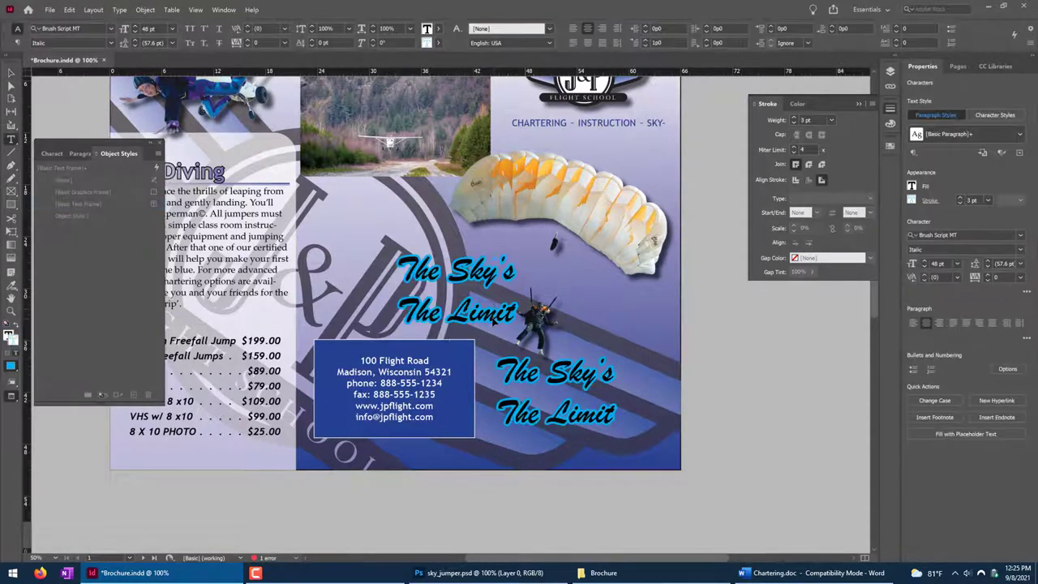
key("ctrl+a")
left_click(438, 42)
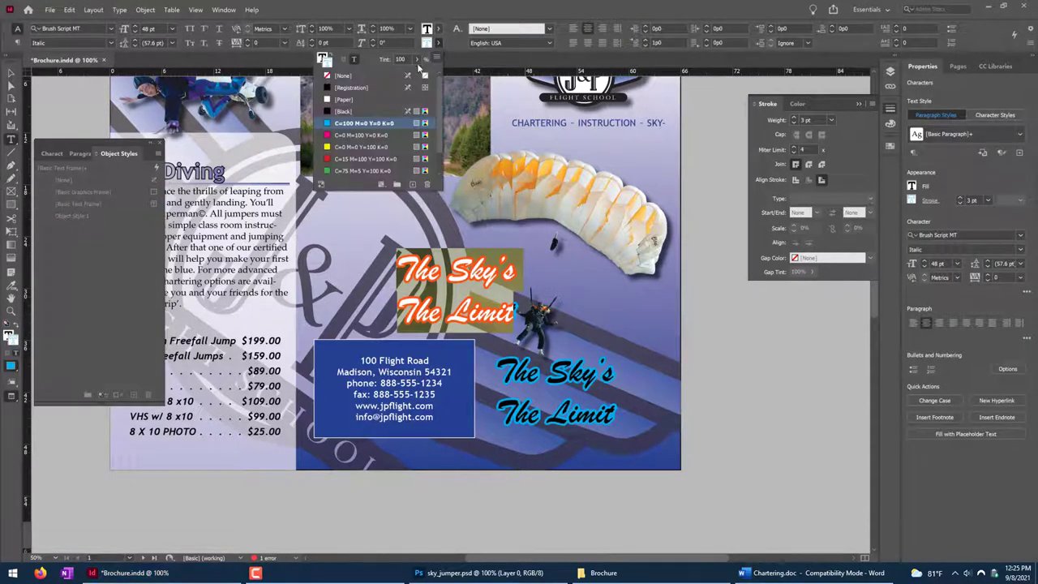
left_click(357, 77)
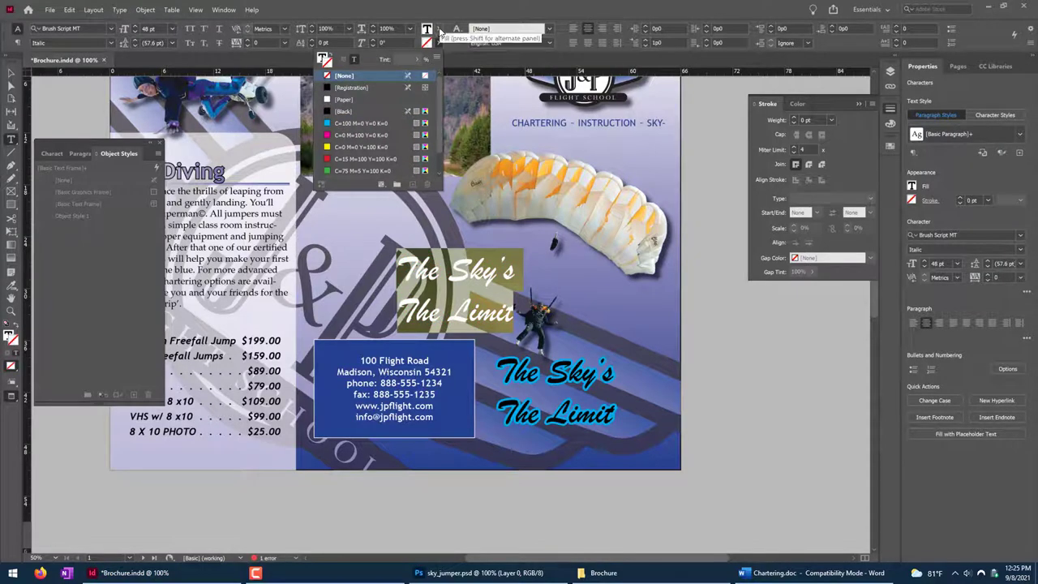
left_click(439, 37)
left_click(439, 32)
left_click(344, 85)
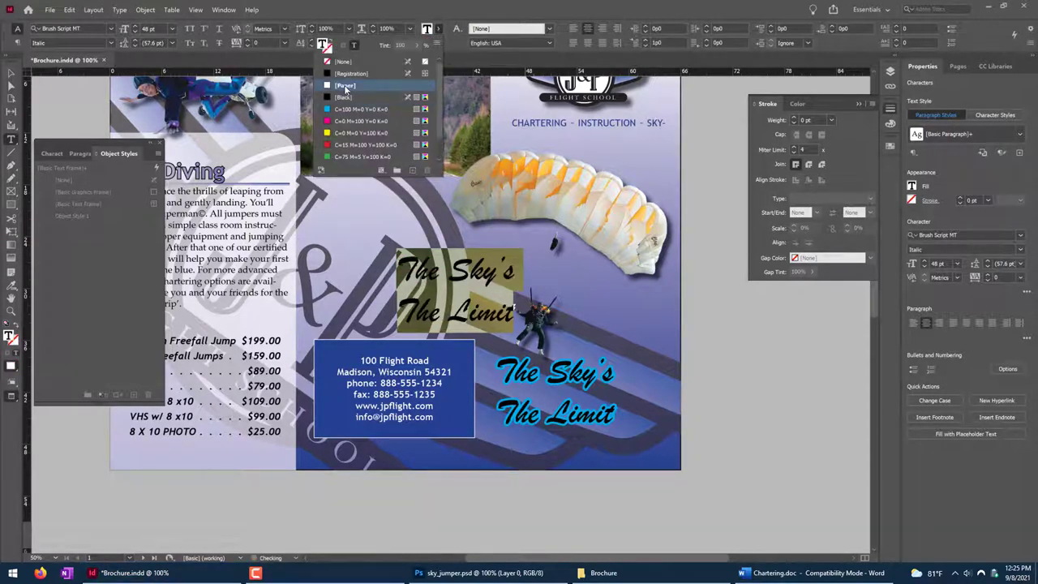
Move the white slogan copy on top of the outlined slogan, slightly offset, and deselect it.
left_click(9, 73)
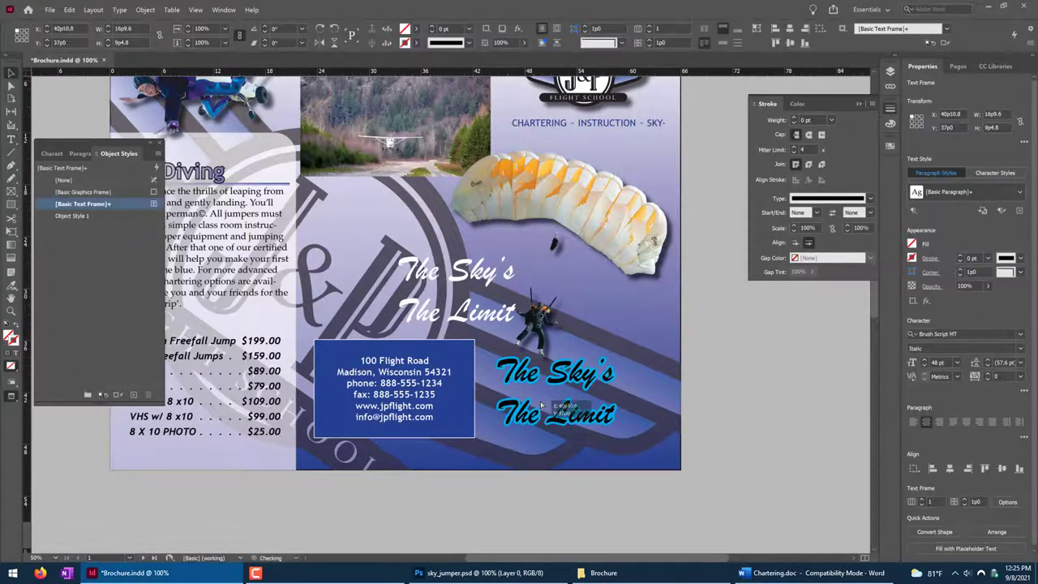
left_click_drag(557, 406, 563, 405)
left_click(736, 399)
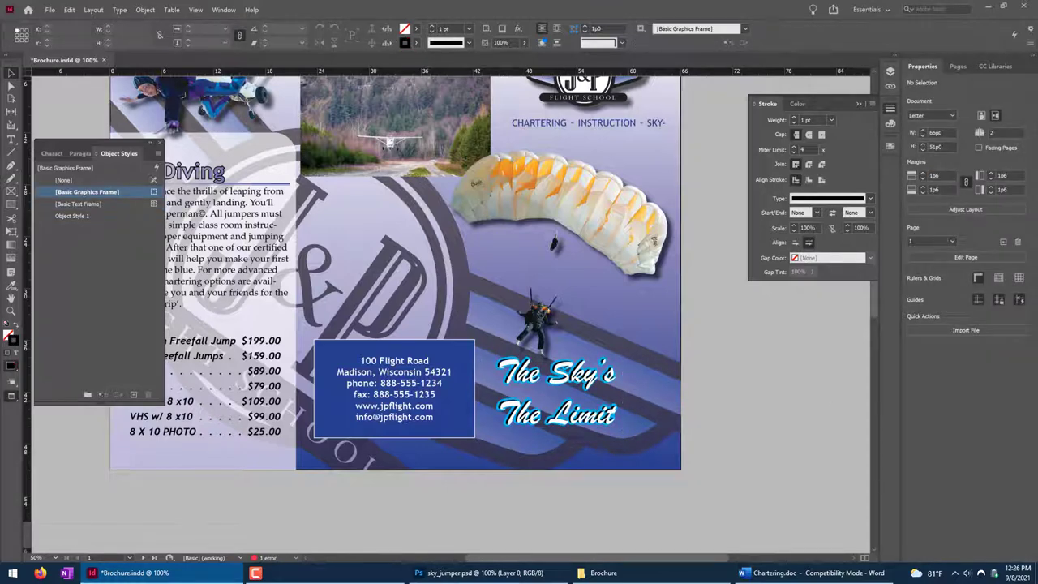
Move the white slogan copy down to about X 45p0, Y 47p3.6 and set the outlined slogan's leading to 40 pt.
left_click(575, 379)
left_click(592, 442)
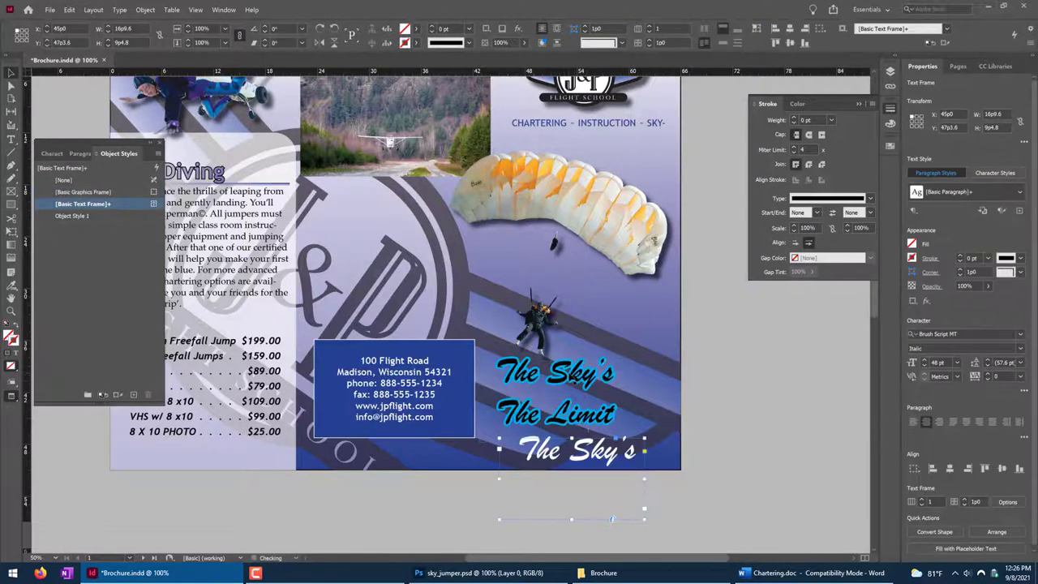
left_click(572, 377)
triple_click(569, 371)
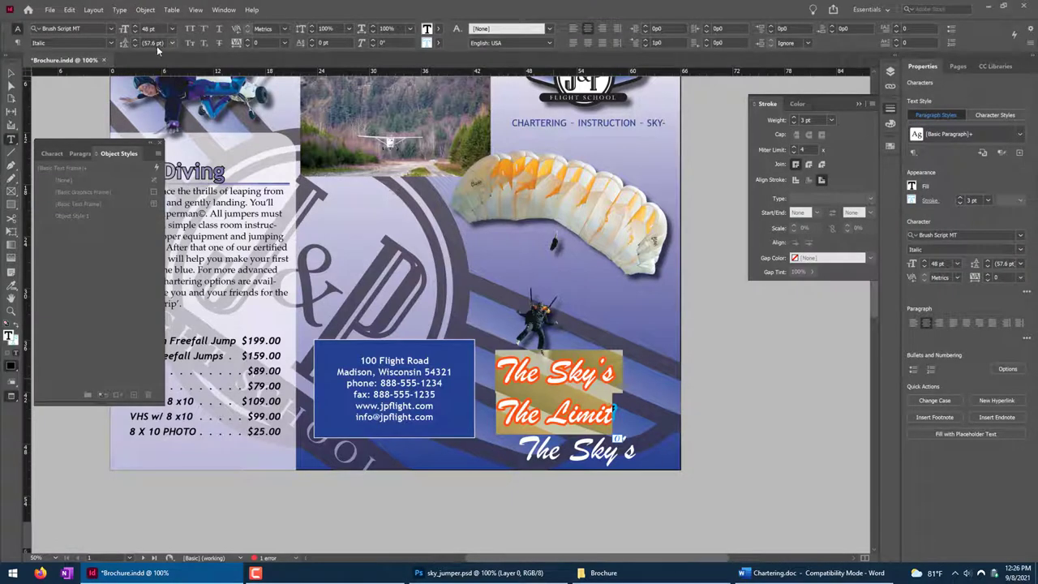
left_click(135, 46)
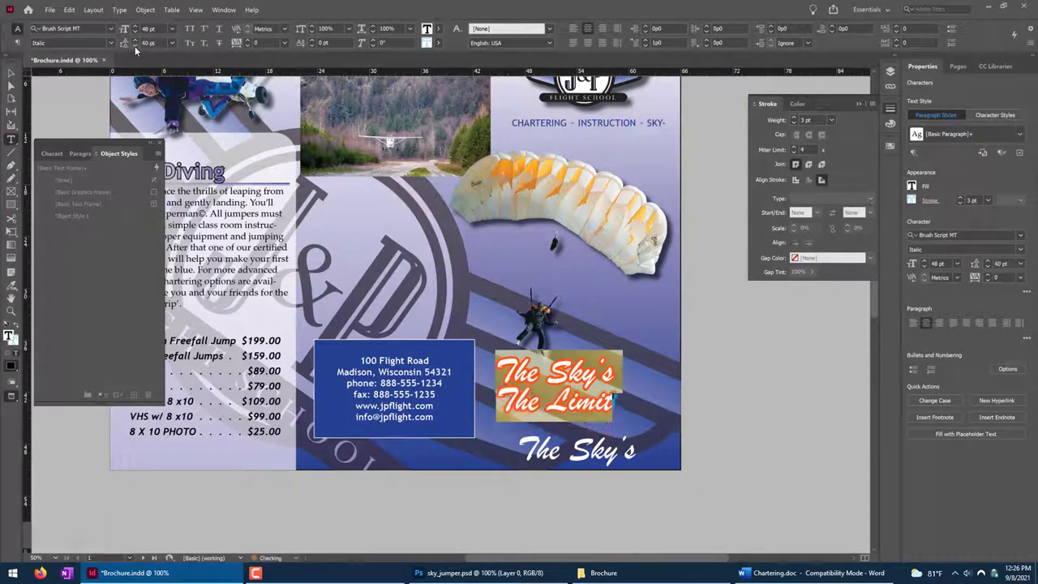
Set the leading of the white slogan copy to 40 pt.
left_click(561, 447)
key("ctrl+a")
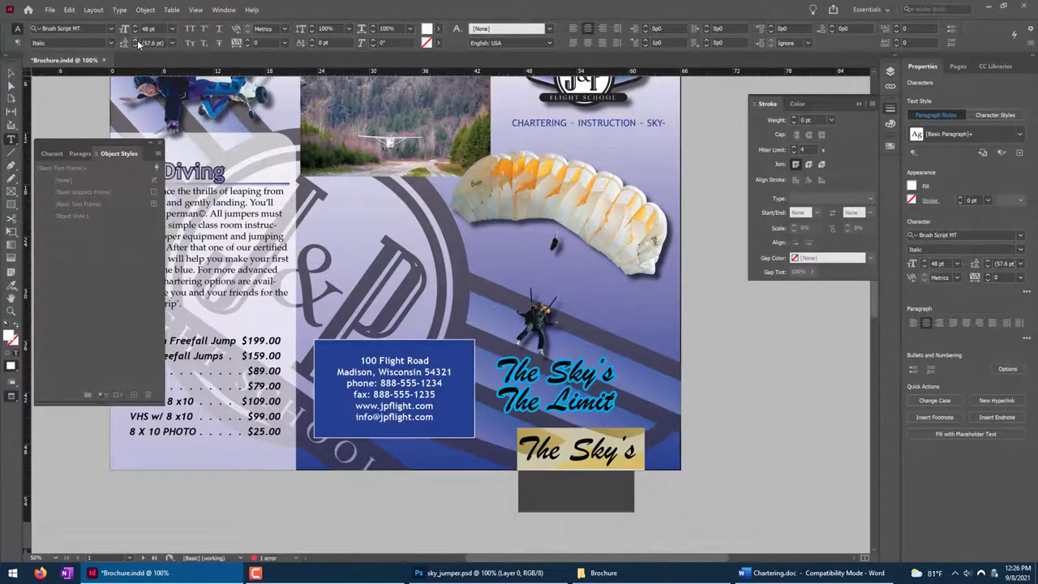
key("Return")
Place the white slogan copy back over the outlined slogan with a slight offset, and select both text frames.
left_click(11, 73)
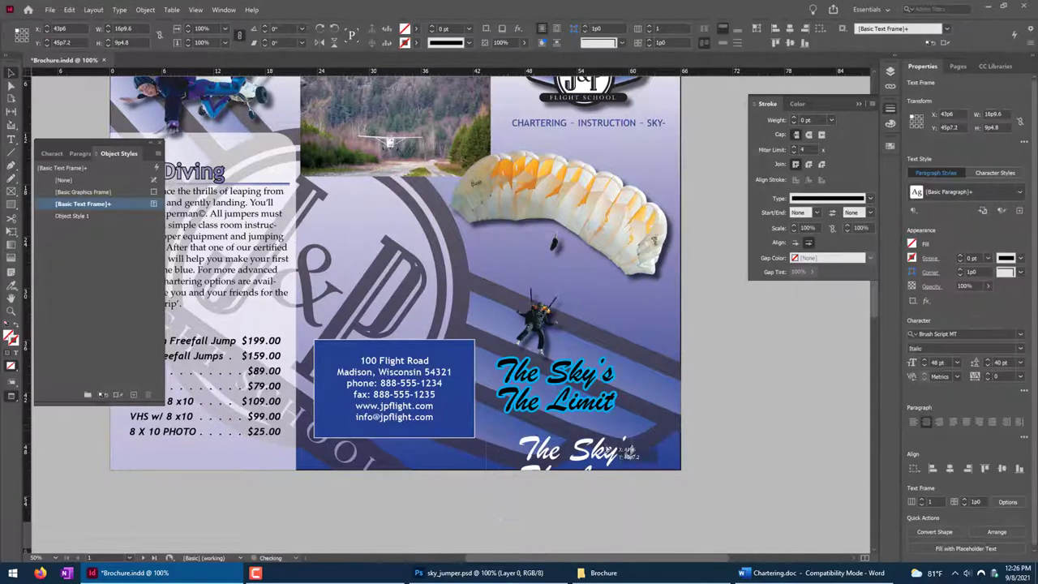
left_click_drag(605, 373, 606, 372)
key("ctrl+a")
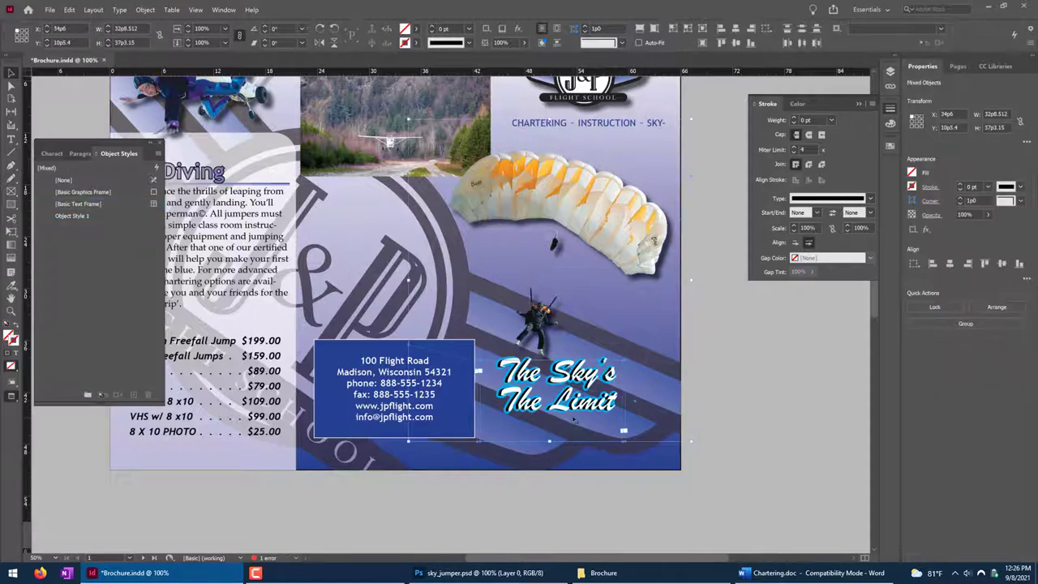
left_click(601, 472)
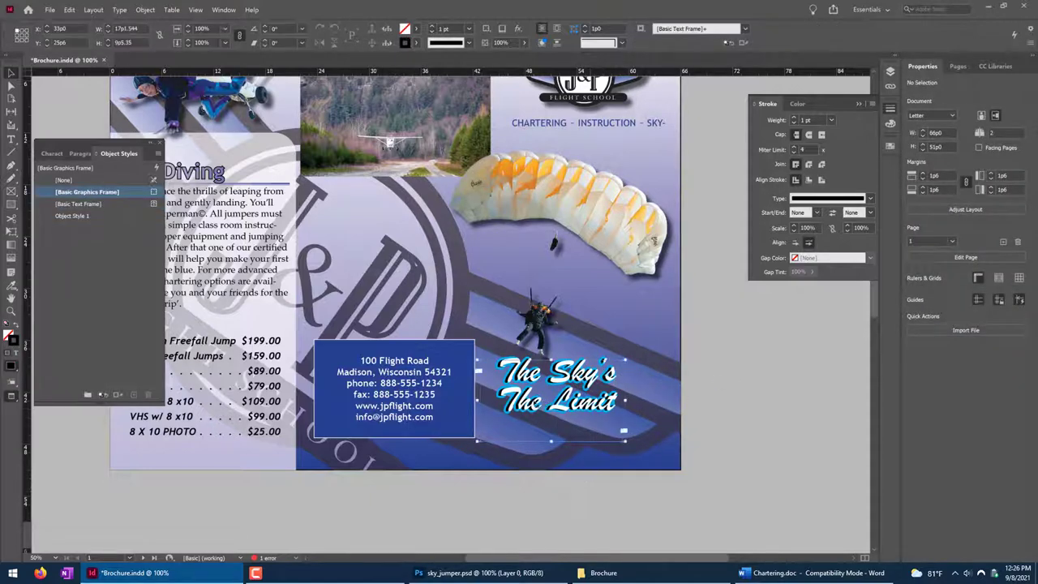
Move both slogan frames down beneath the sky jumper, group them, and shorten the group's frame to 7p3.6 high at about X 45p2, Y 40p6.
left_click_drag(544, 407, 572, 427)
key("ctrl+g")
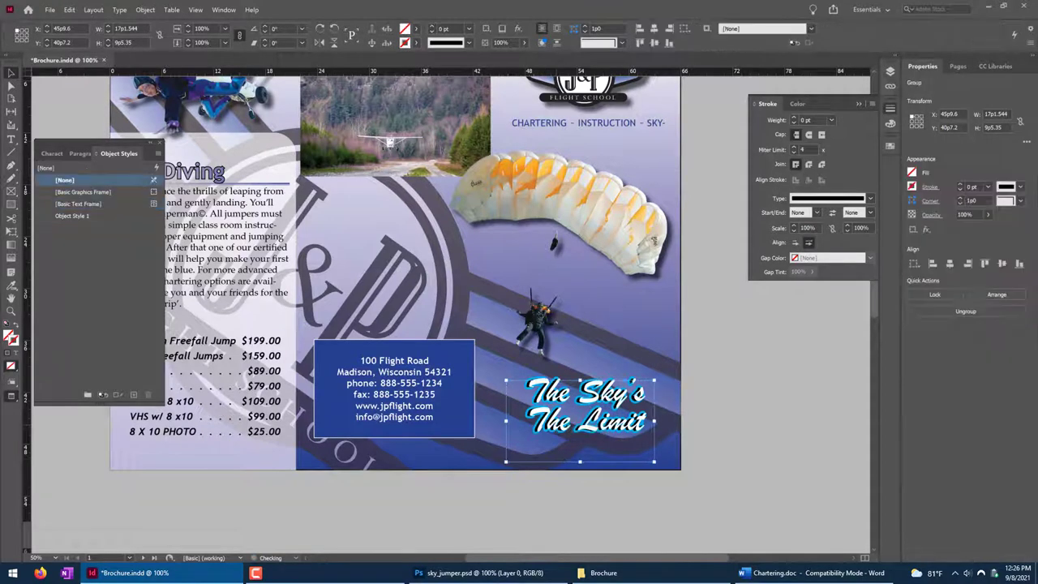
left_click_drag(579, 462, 592, 428)
left_click(784, 412)
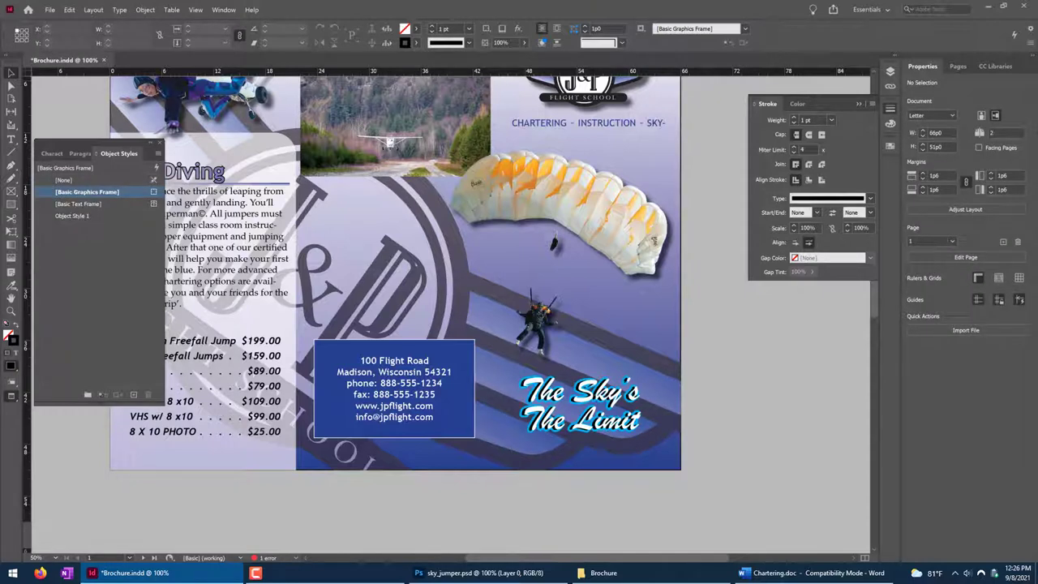
Rotate the slogan group slightly counterclockwise so the text slants upward, and deselect it.
left_click(591, 423)
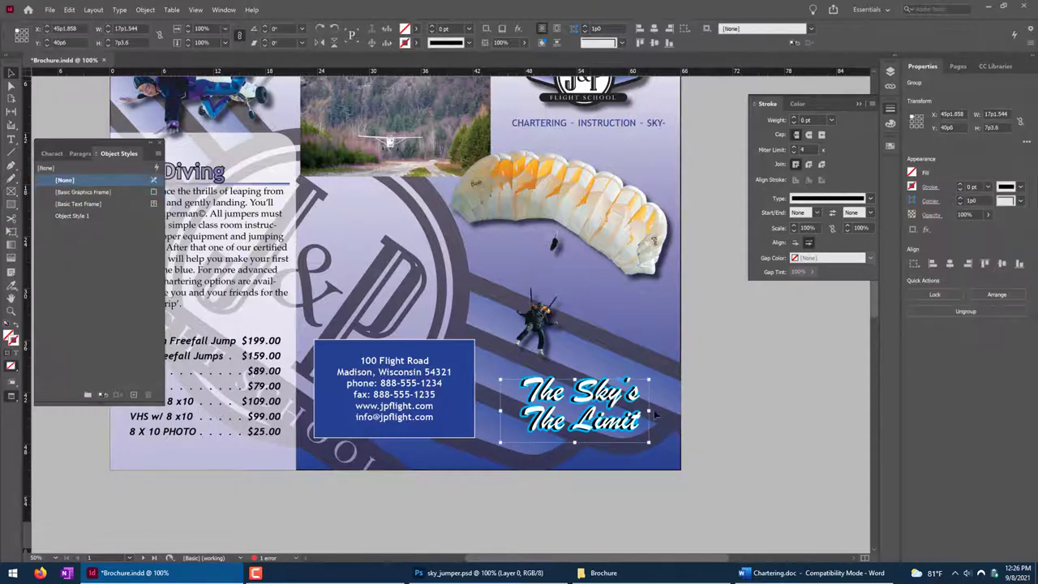
left_click_drag(650, 379, 618, 381)
left_click(706, 394)
Review the layout of both brochure pages, the outside and the inside spread.
scroll(713, 388, "up", 1)
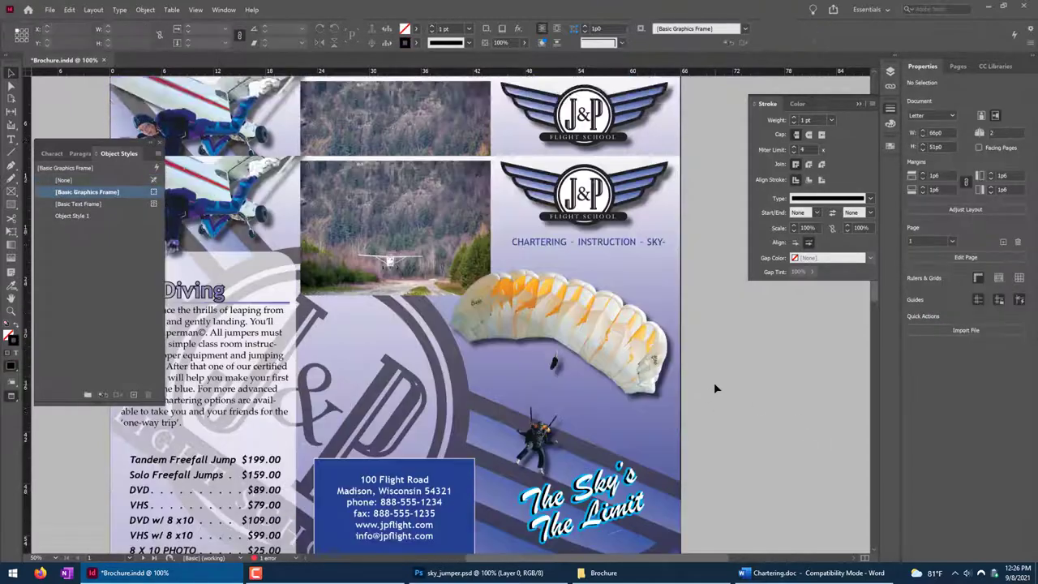
scroll(713, 388, "down", 1)
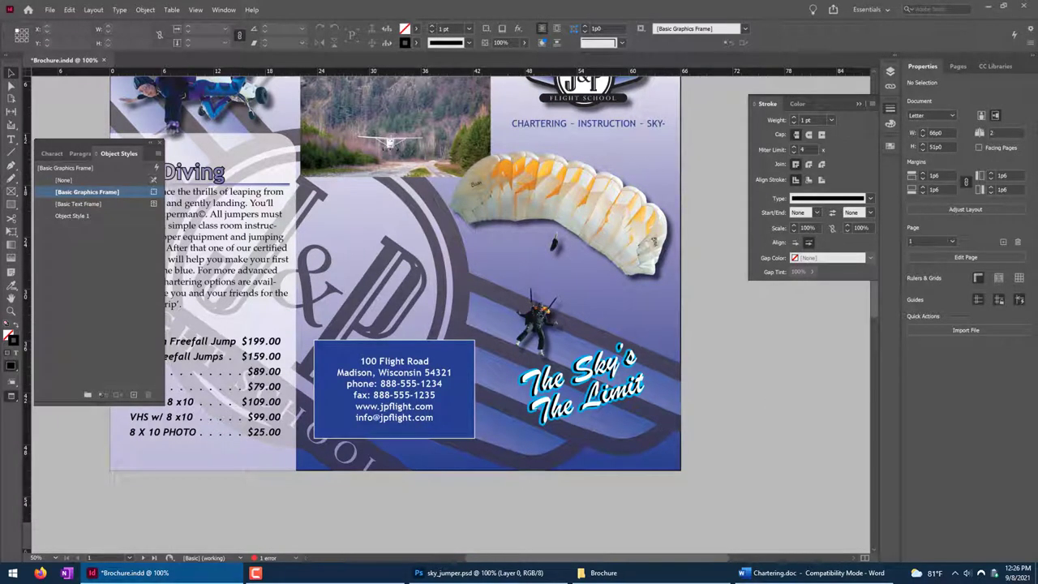
left_click_drag(363, 295, 451, 342)
scroll(565, 464, "down", 1)
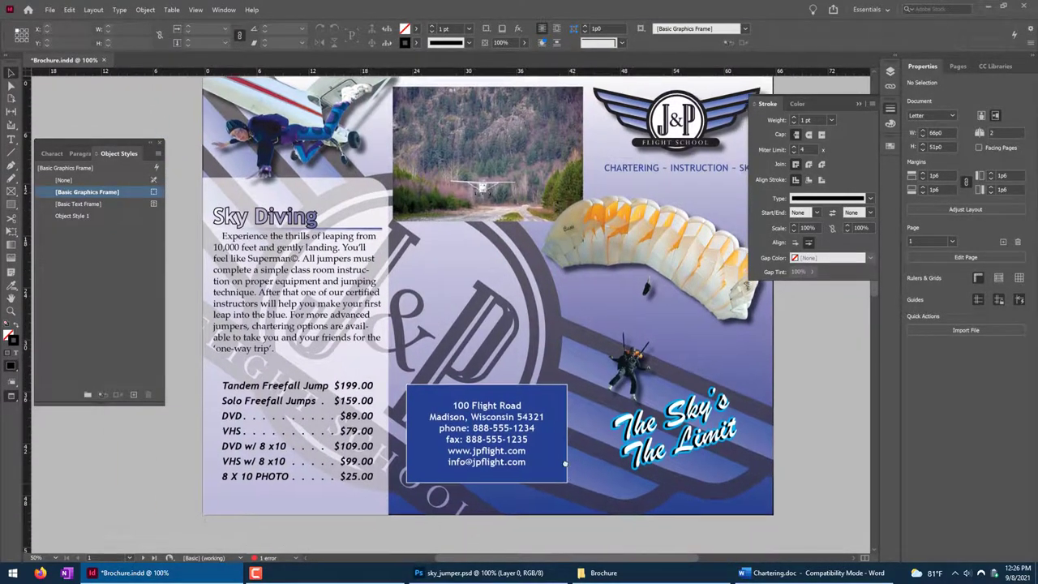
scroll(566, 464, "down", 10)
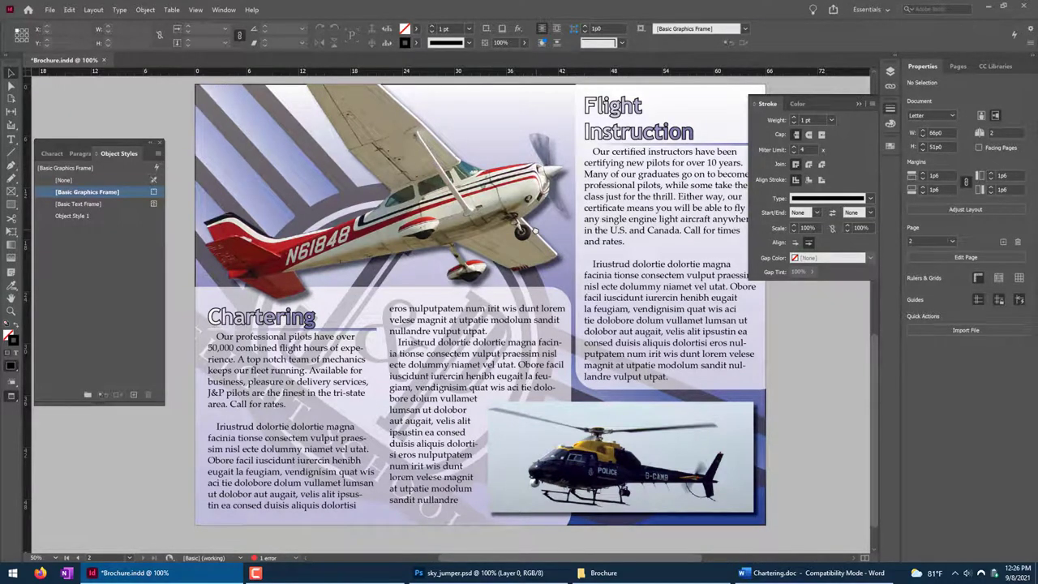
scroll(535, 231, "up", 10)
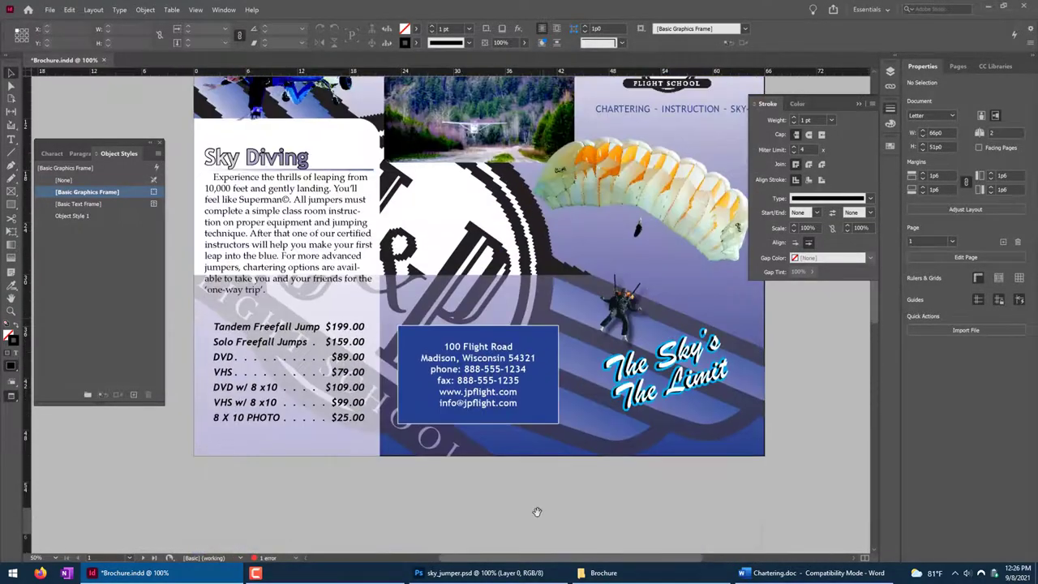
scroll(537, 512, "up", 3)
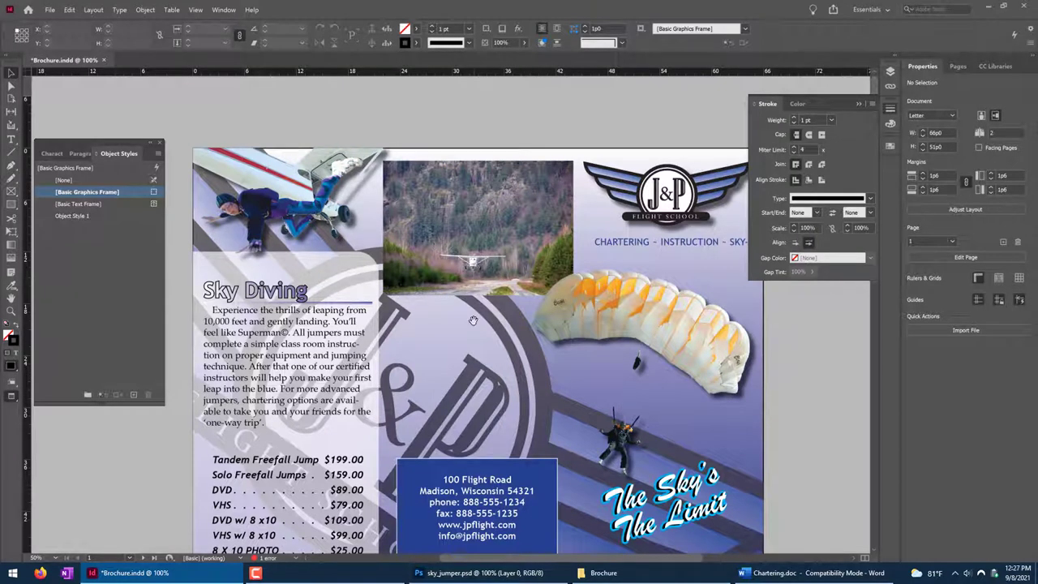
left_click_drag(474, 320, 453, 278)
left_click_drag(130, 148, 130, 95)
Show the Preflight error list and enlarge its display area on the page.
left_click(234, 11)
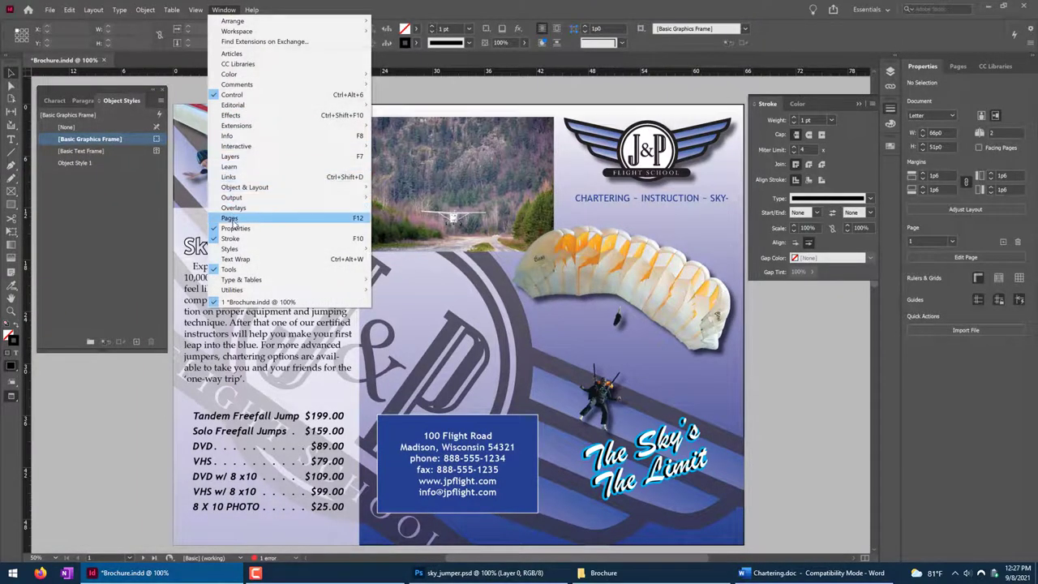
mouse_move(239, 198)
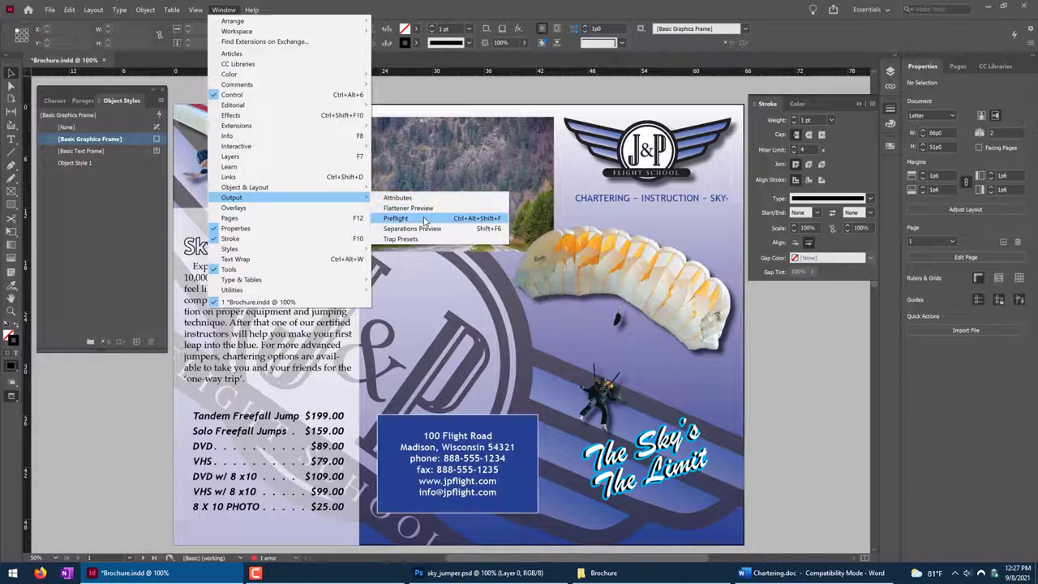
left_click(49, 10)
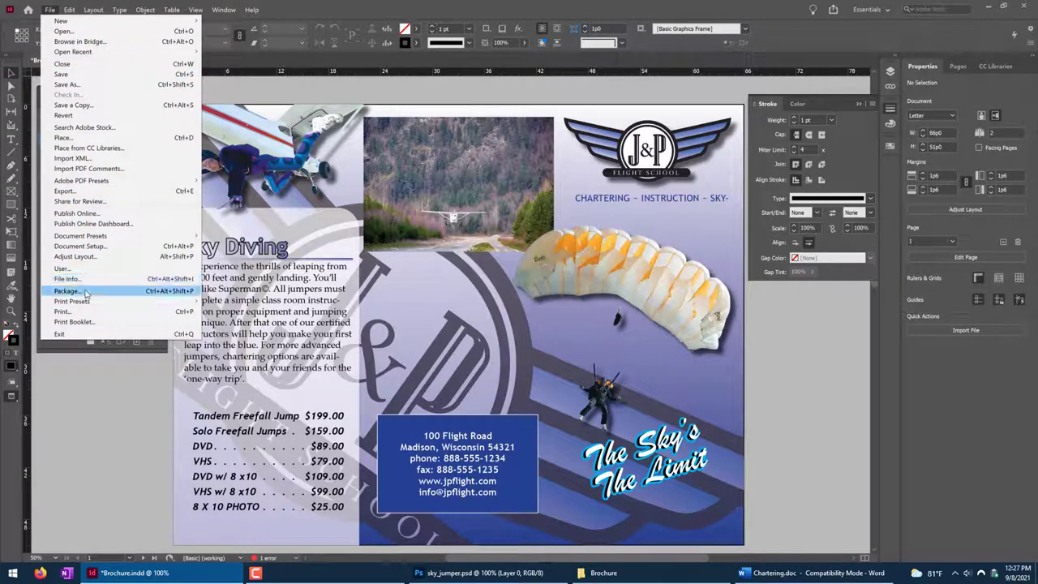
left_click(223, 9)
left_click(225, 10)
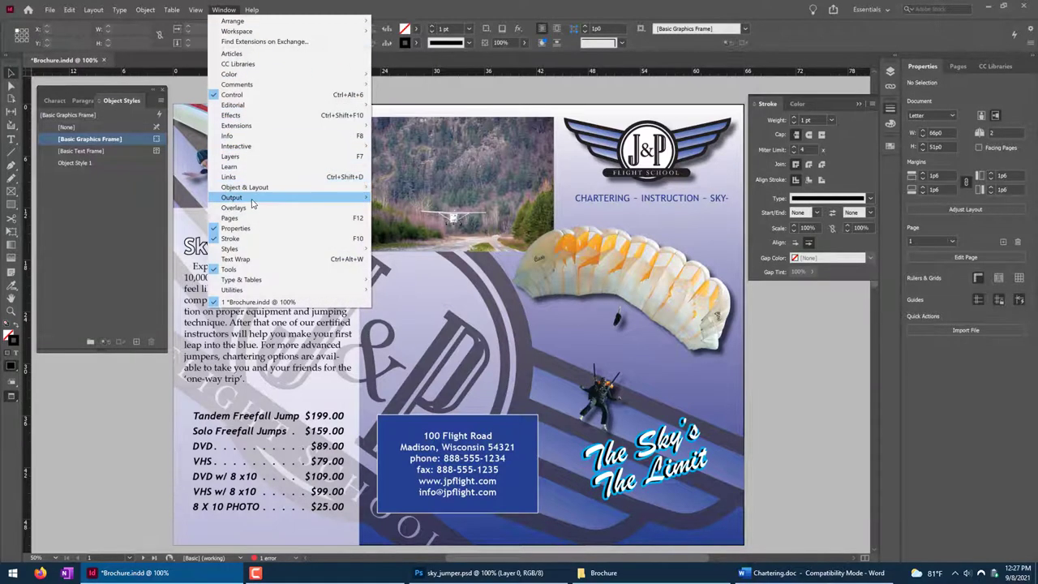
mouse_move(253, 200)
left_click(414, 219)
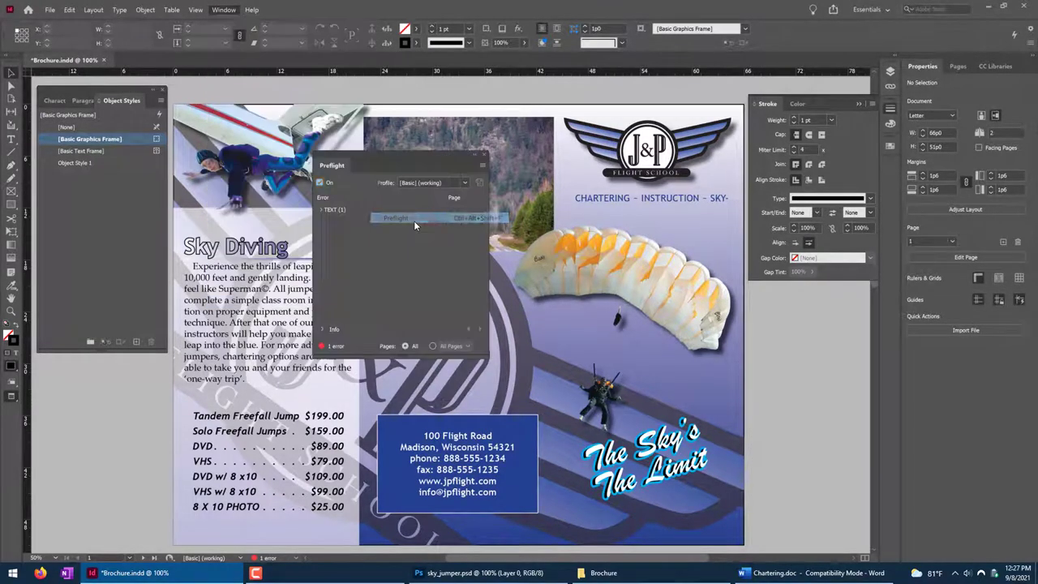
left_click_drag(415, 156, 482, 108)
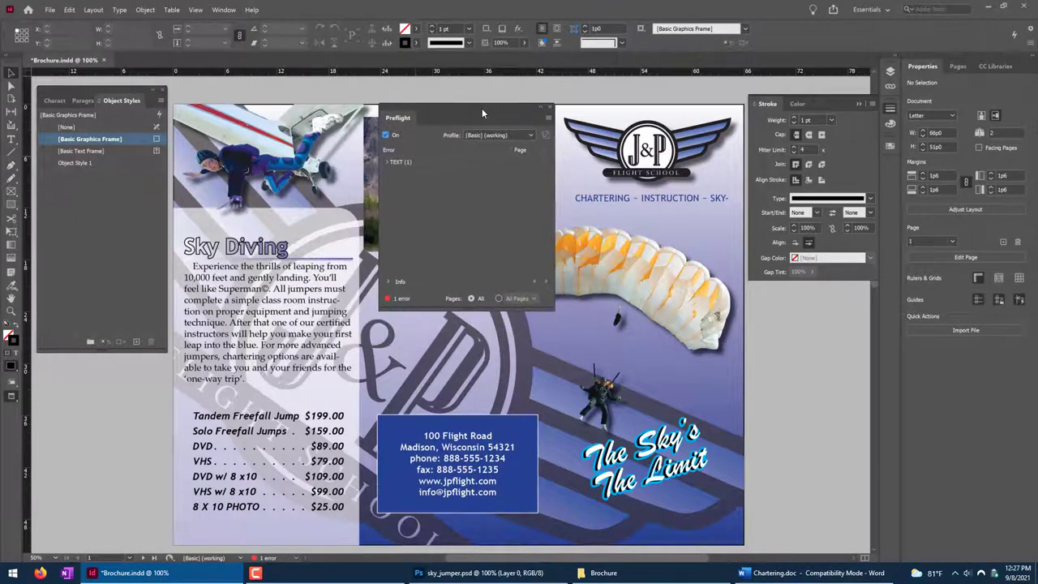
left_click_drag(544, 347, 549, 368)
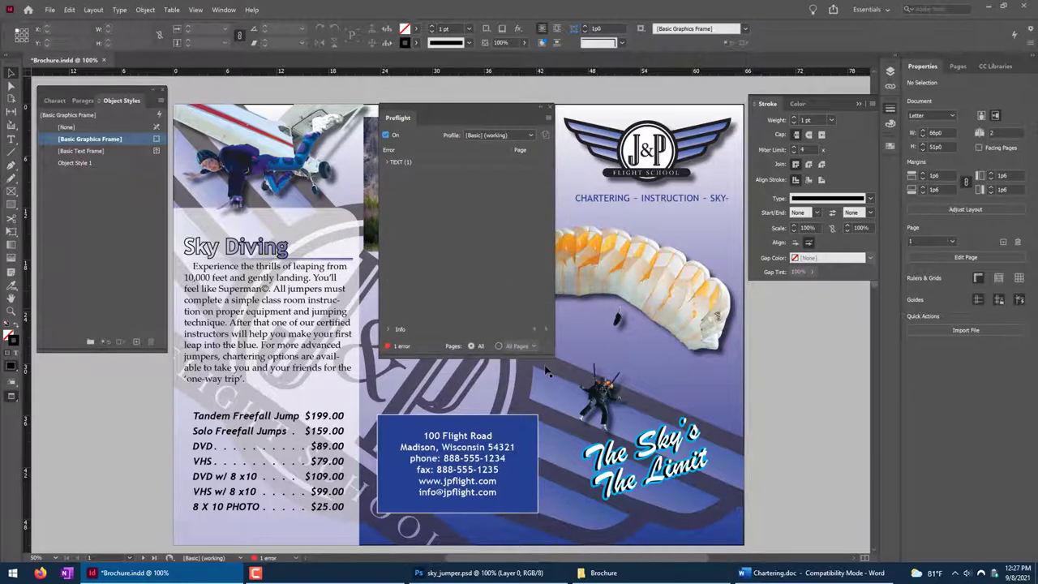
Expand the overset text errors, go to the affected text frame, and keep the Preflight list clear of the page.
left_click(388, 163)
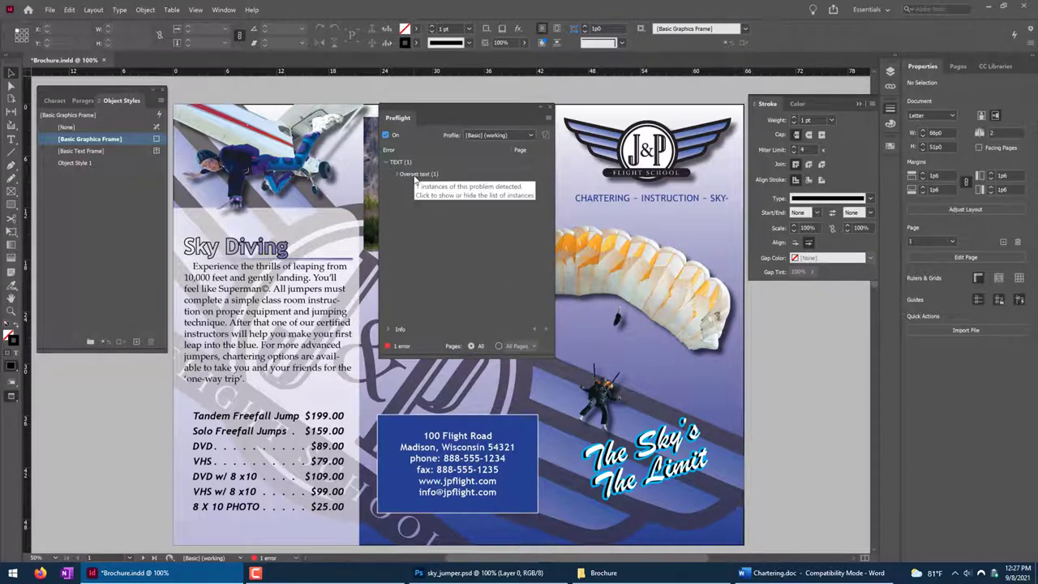
left_click(399, 174)
left_click(395, 174)
double_click(427, 186)
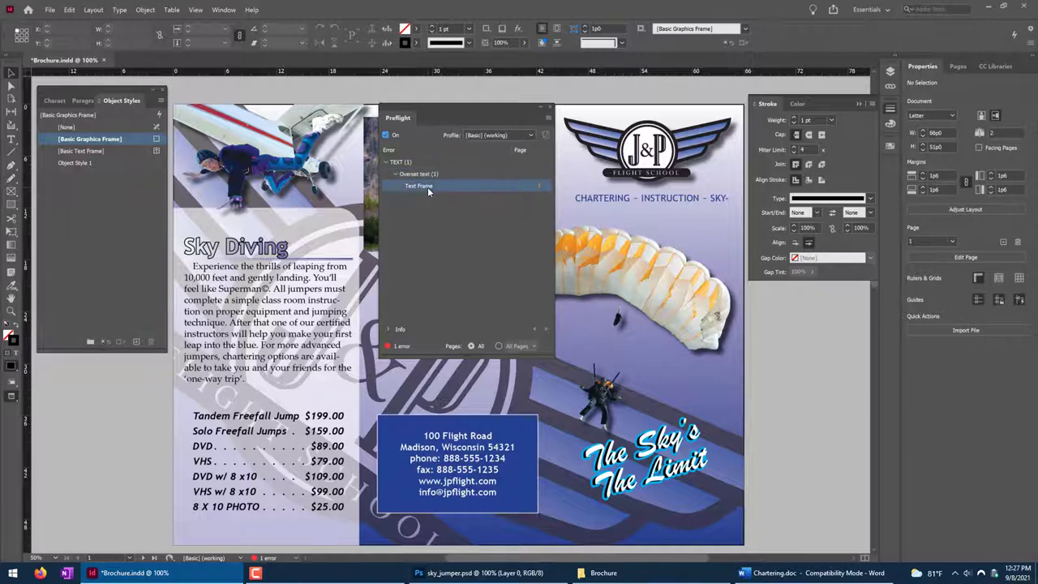
left_click_drag(472, 111, 677, 86)
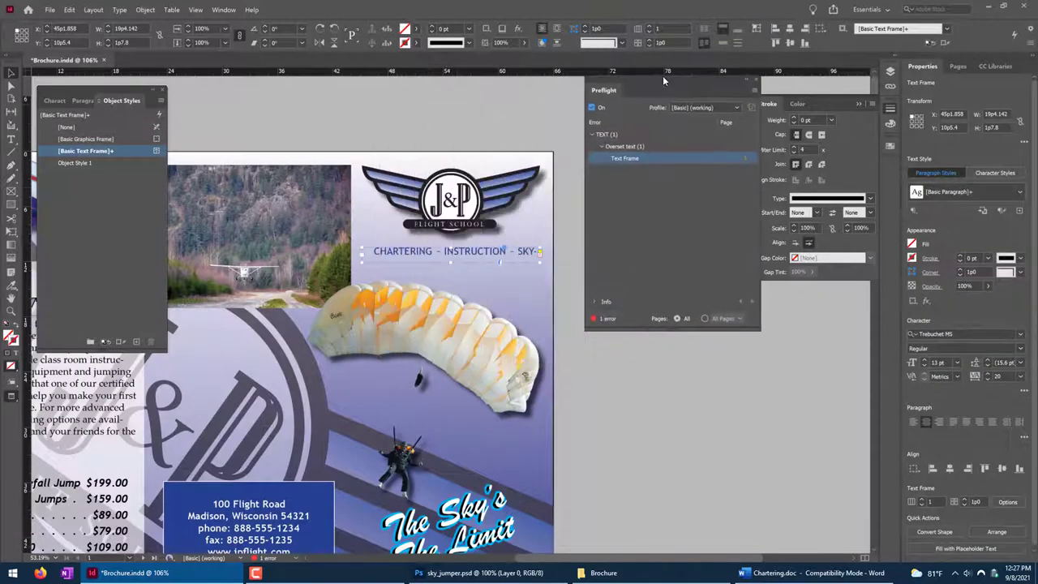
Widen the CHARTERING – INSTRUCTION – SKYDIVING text frame to about 23p3 and set its text tracking to 0.
left_click_drag(539, 262, 501, 256)
double_click(501, 255)
key("ctrl+a")
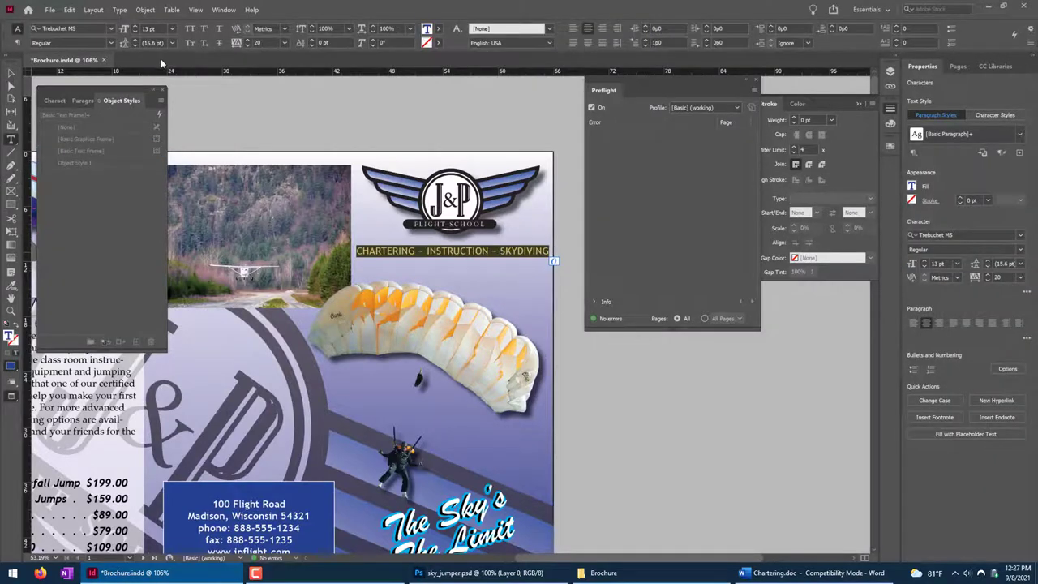
left_click(247, 45)
left_click(247, 45)
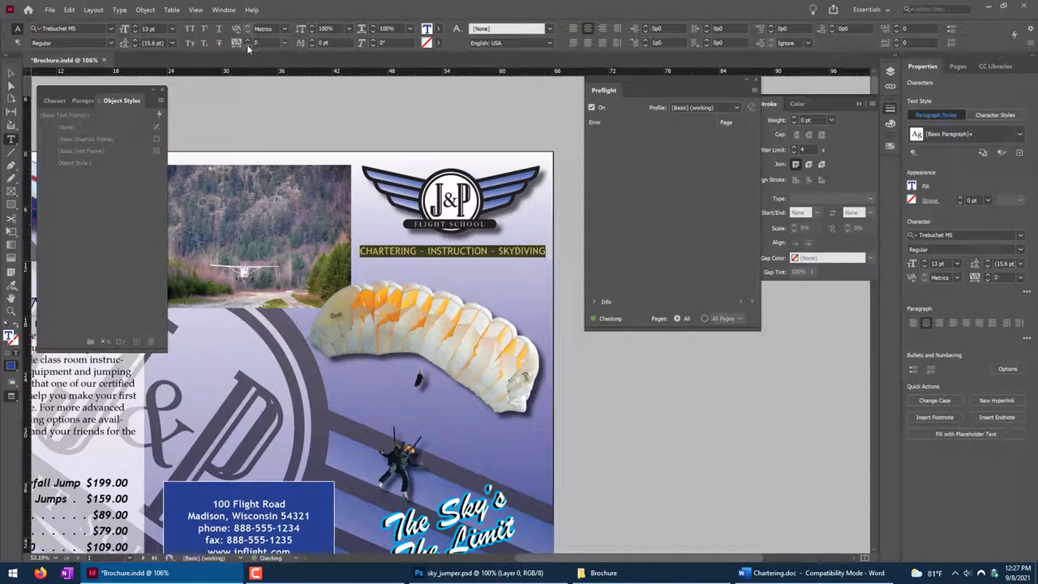
key("Right")
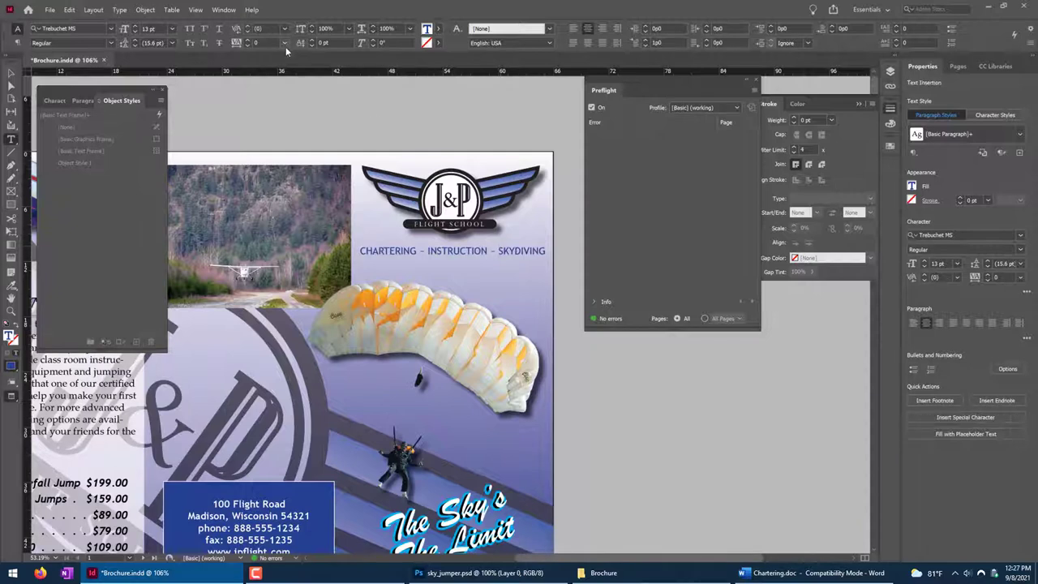
triple_click(495, 253)
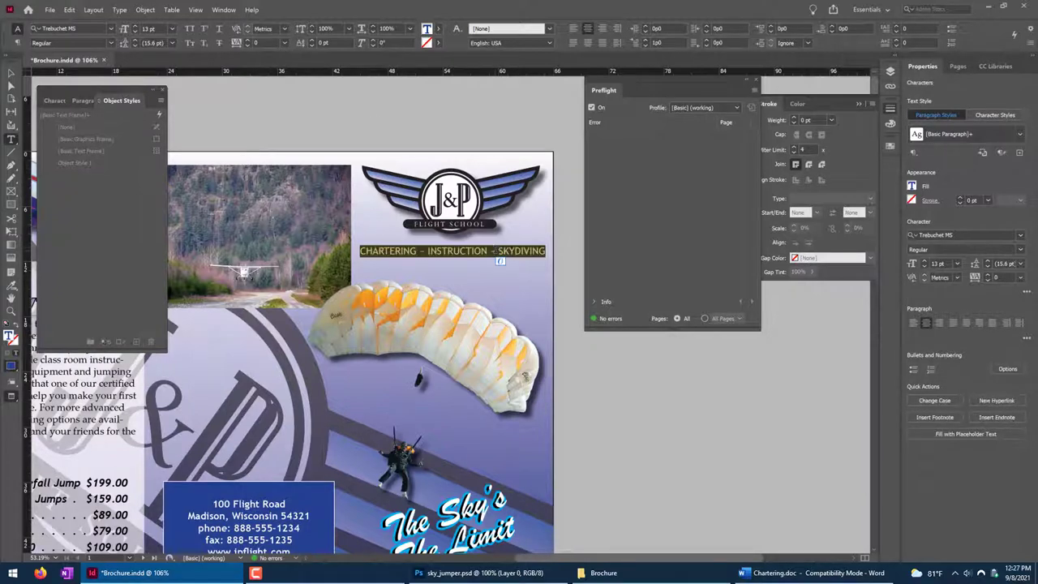
left_click(13, 74)
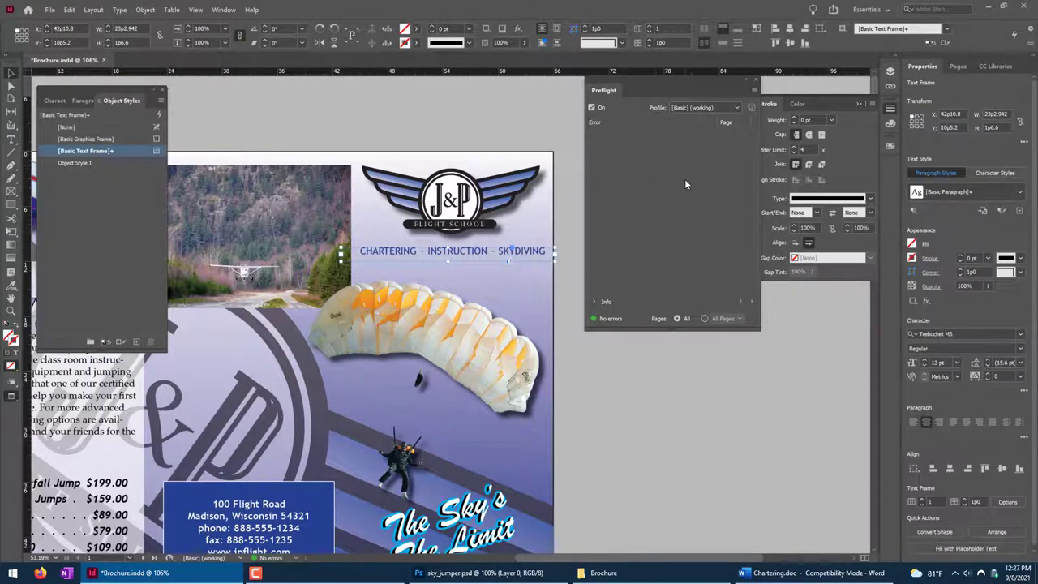
Check the available preflight profiles, expand the error information area, and deselect the tagline frame.
left_click(713, 111)
left_click(712, 130)
left_click(713, 108)
left_click(719, 120)
left_click(614, 299)
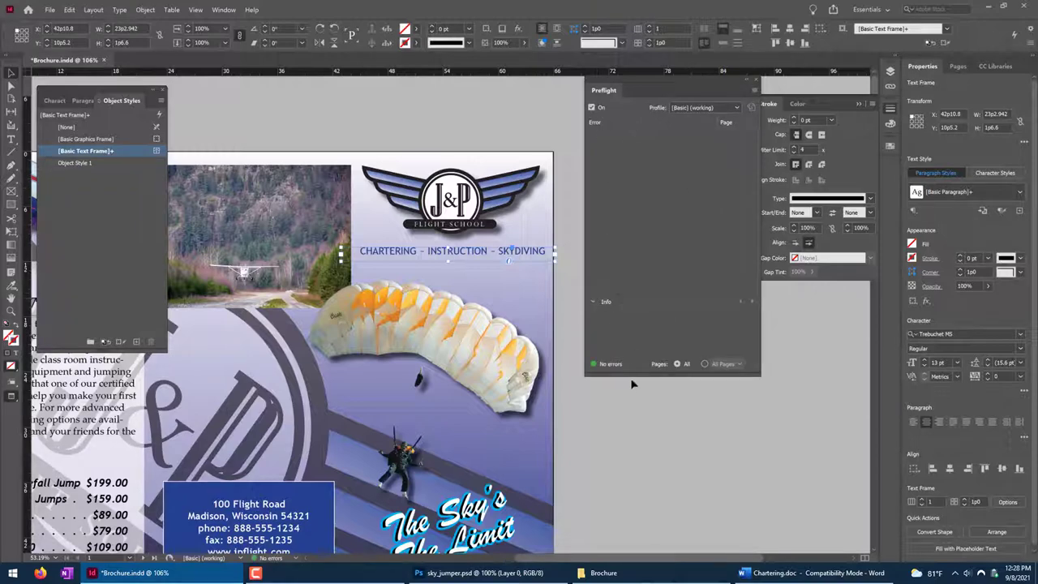
left_click(665, 397)
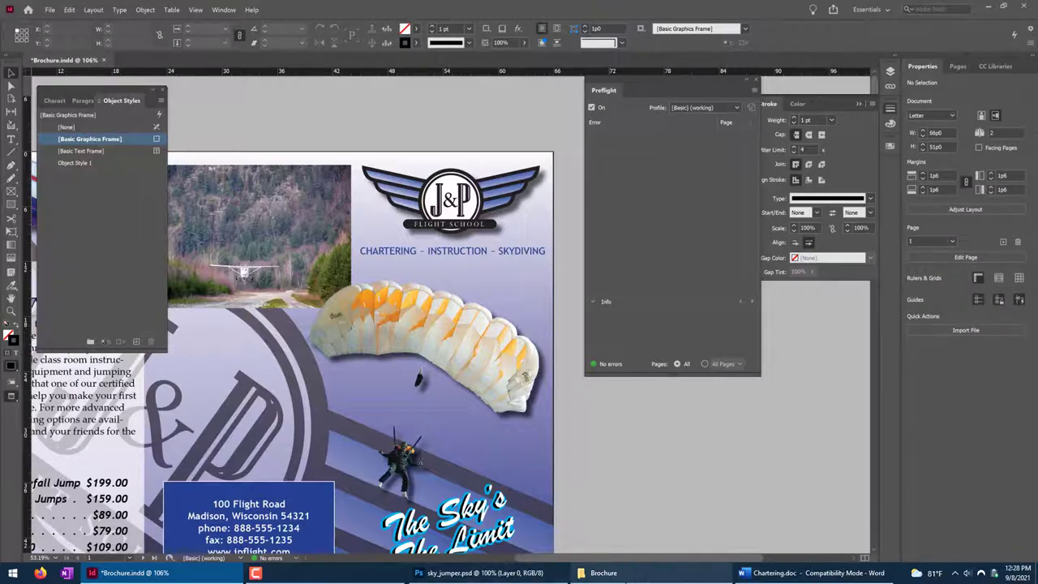
Look at sky_jumper.psd in Photoshop and return to the brochure in InDesign.
left_click(479, 573)
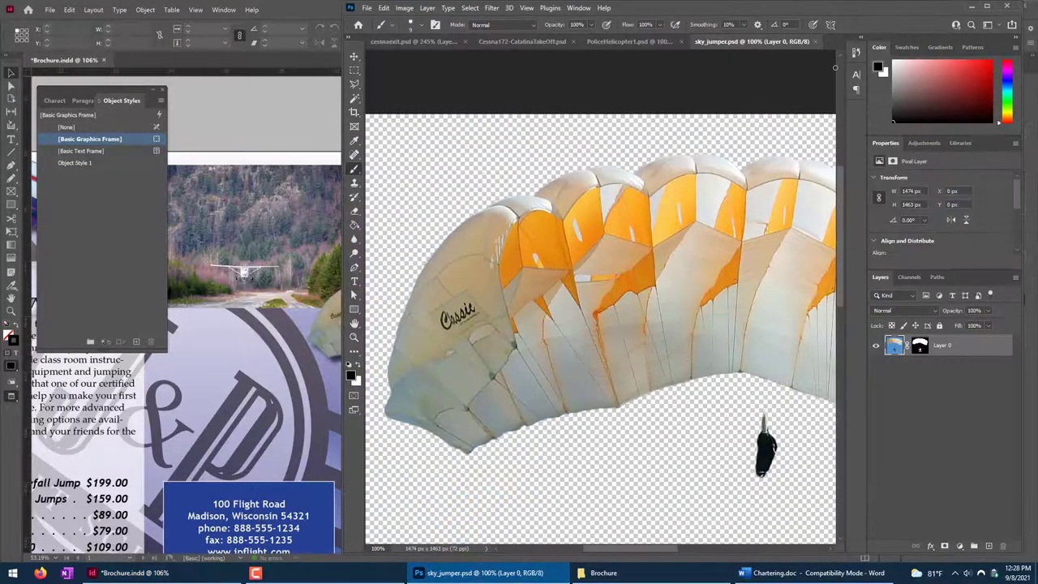
left_click(324, 16)
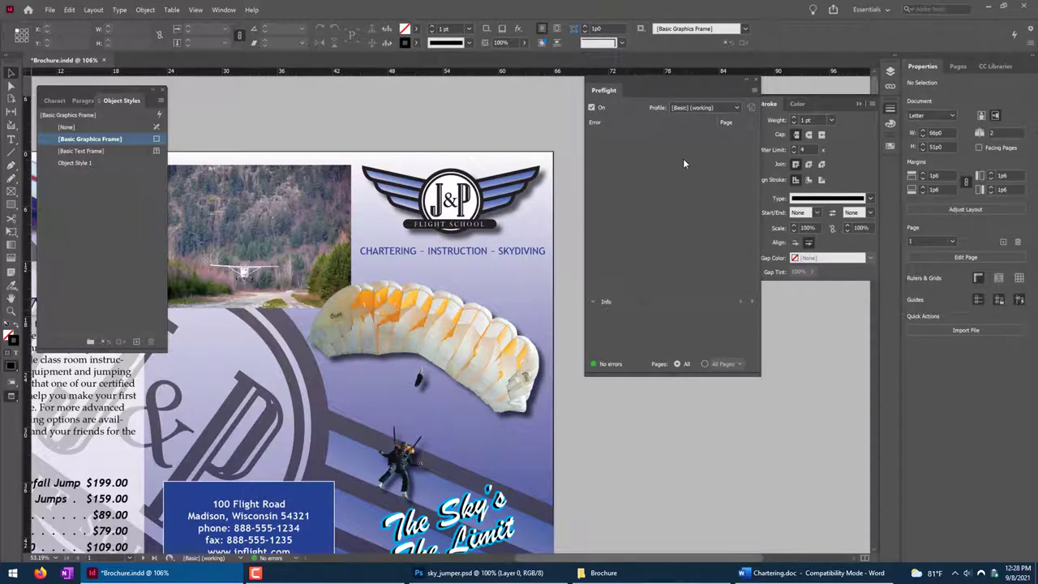
Examine the Preflight Options for profile usage and included layers, and close them without changes.
left_click(754, 90)
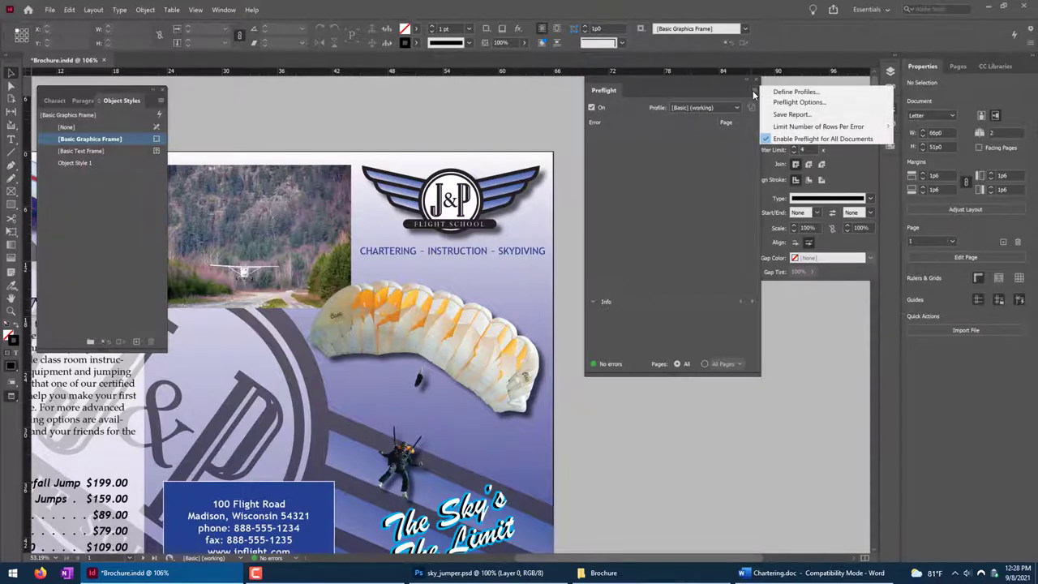
left_click(805, 104)
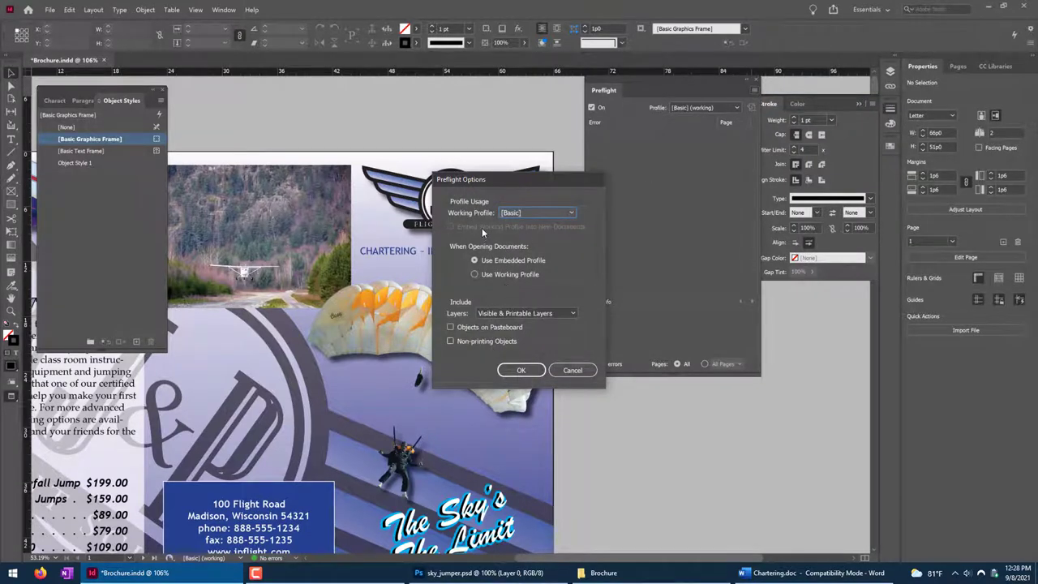
left_click(571, 370)
Examine the link and color checks defined in the [Basic] preflight profile, including the disallowed color spaces and modes.
left_click(754, 91)
left_click(791, 93)
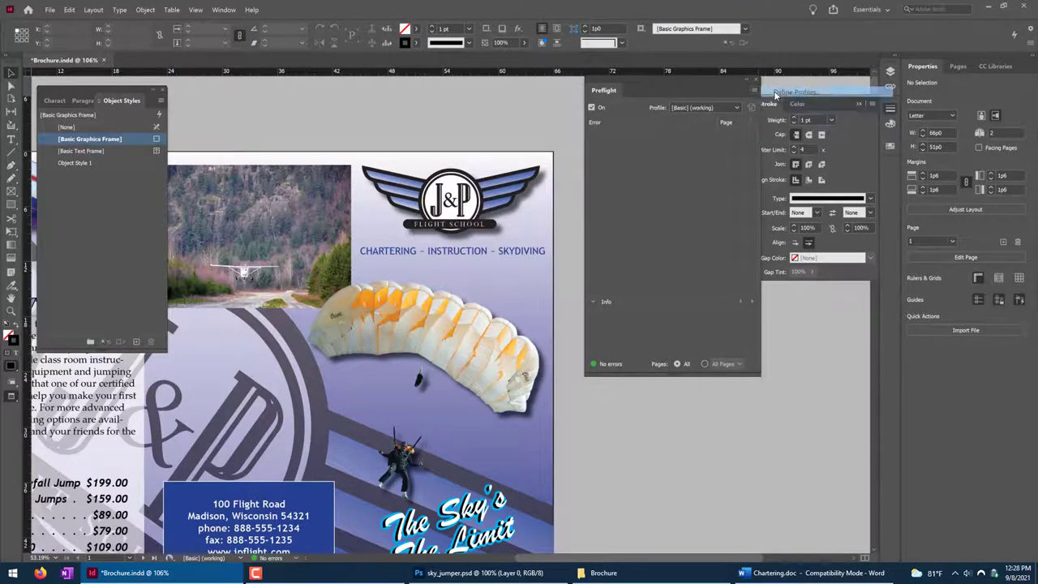
left_click(450, 235)
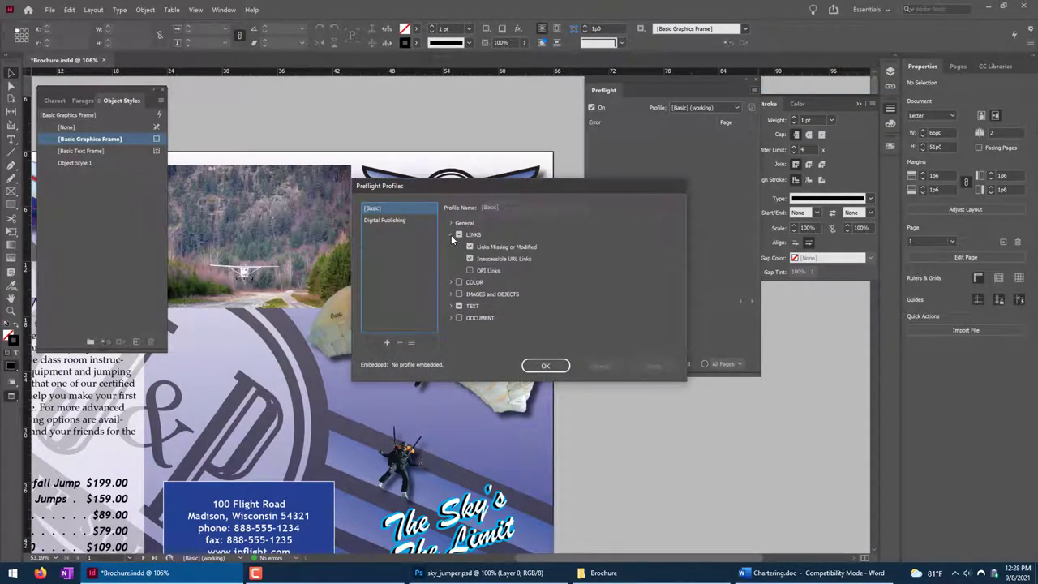
left_click(451, 282)
scroll(483, 280, "down", 2)
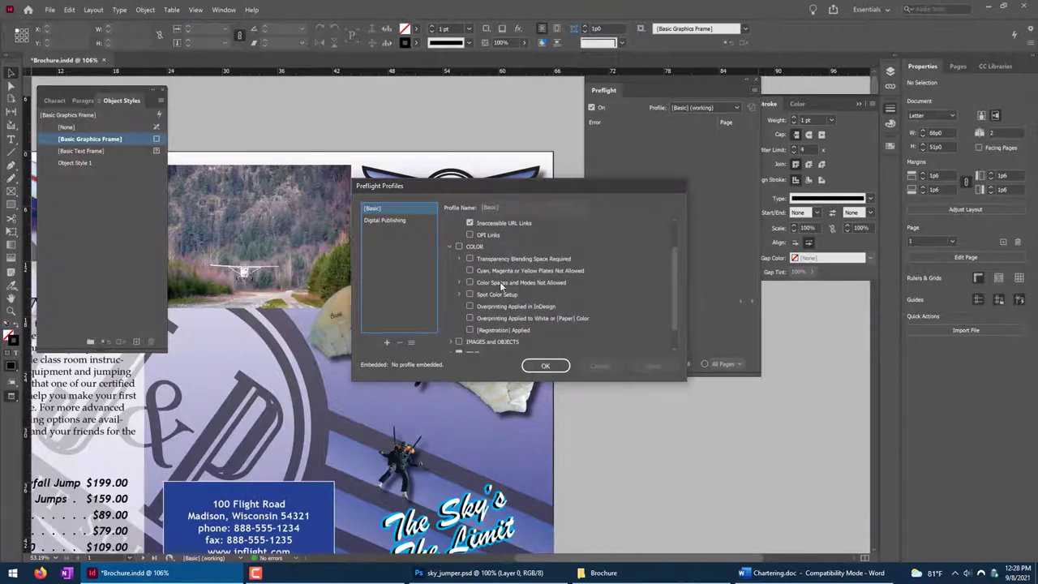
left_click(458, 282)
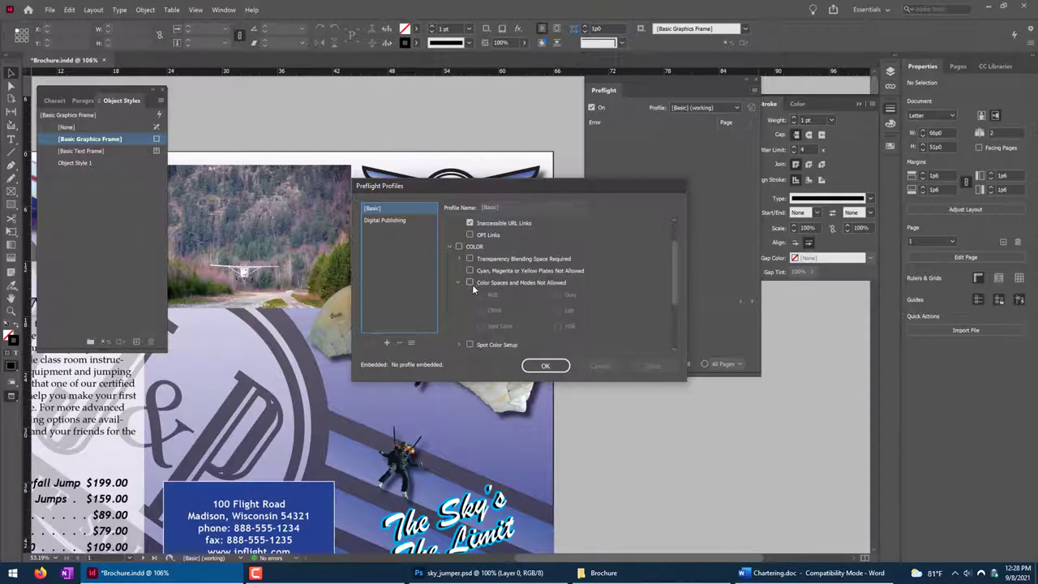
left_click(469, 283)
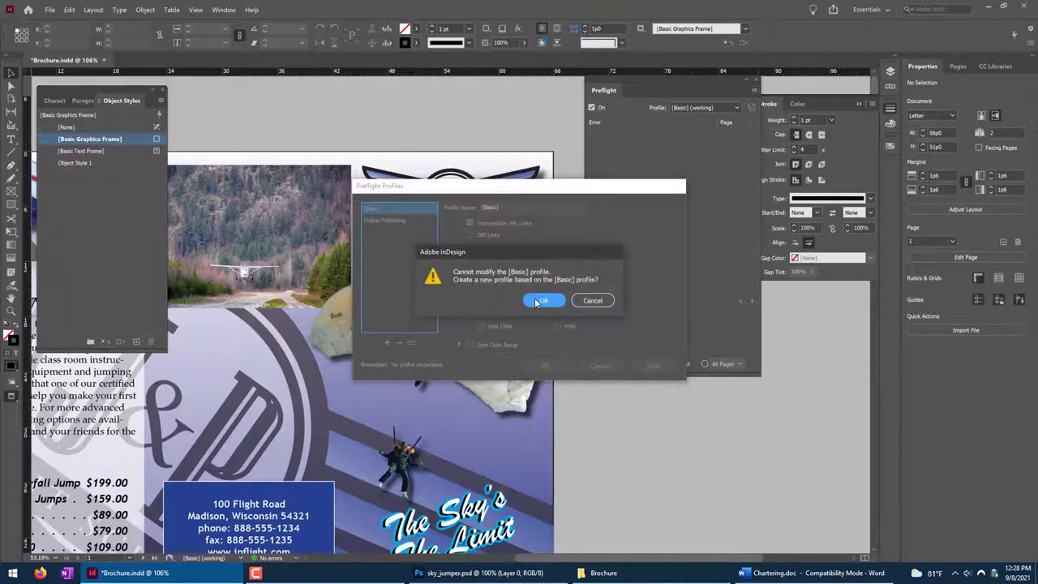
left_click(542, 301)
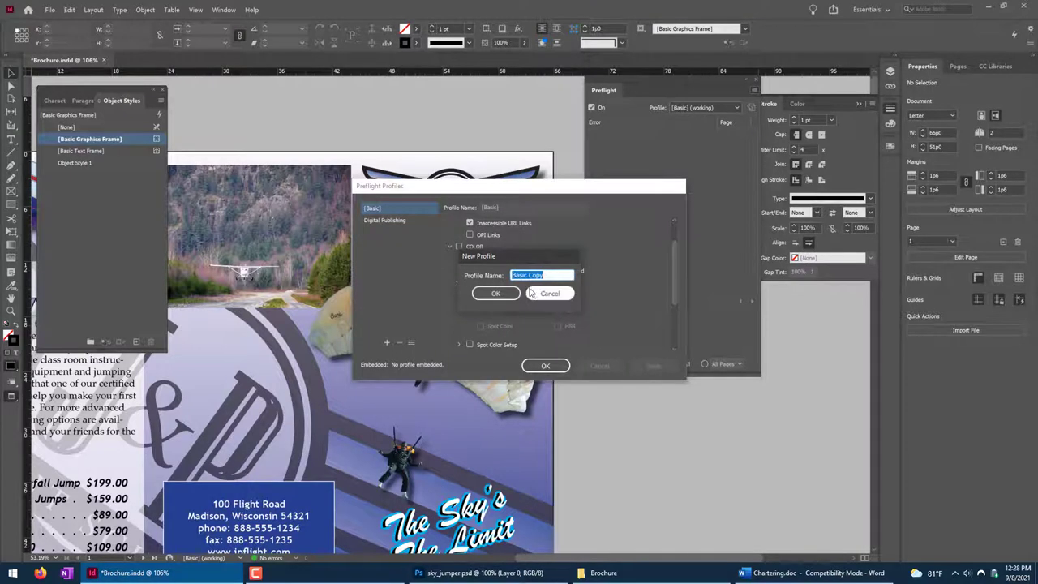
left_click(547, 291)
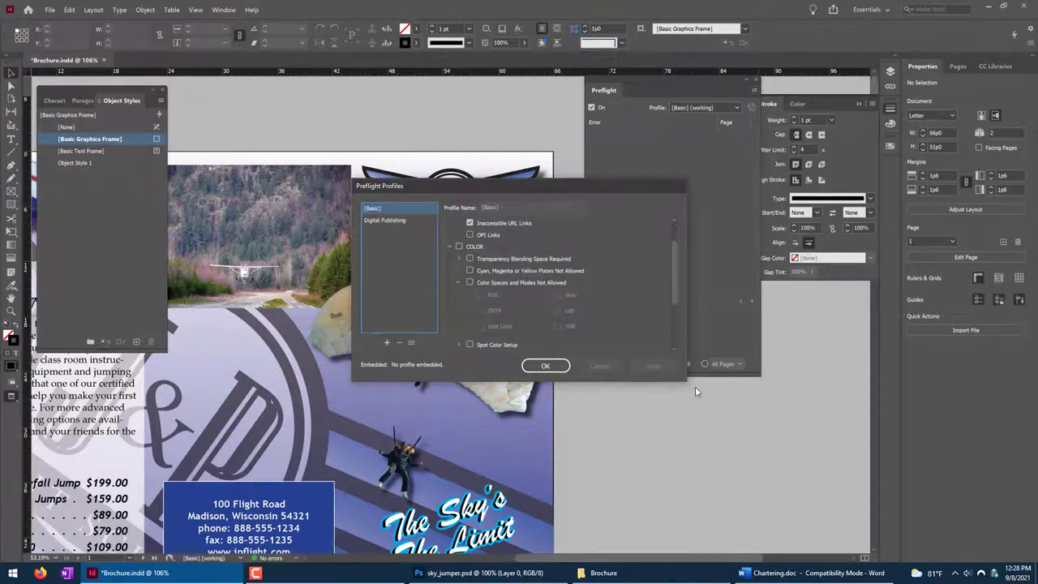
left_click(545, 366)
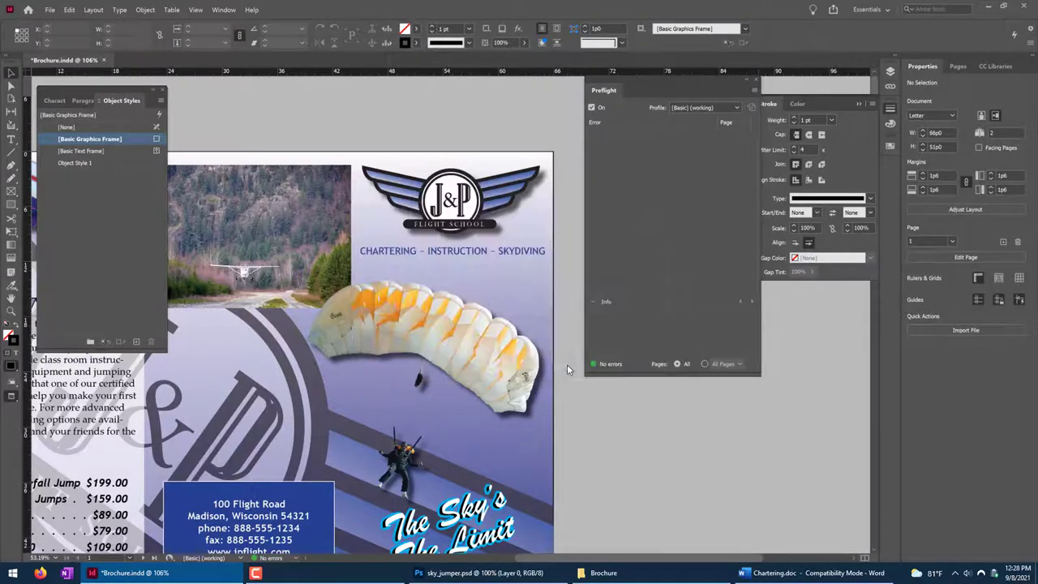
Select the parachute image, convert sky_jumper.psd to CMYK Color in Photoshop, save it, and return to the brochure in InDesign.
left_click(508, 355)
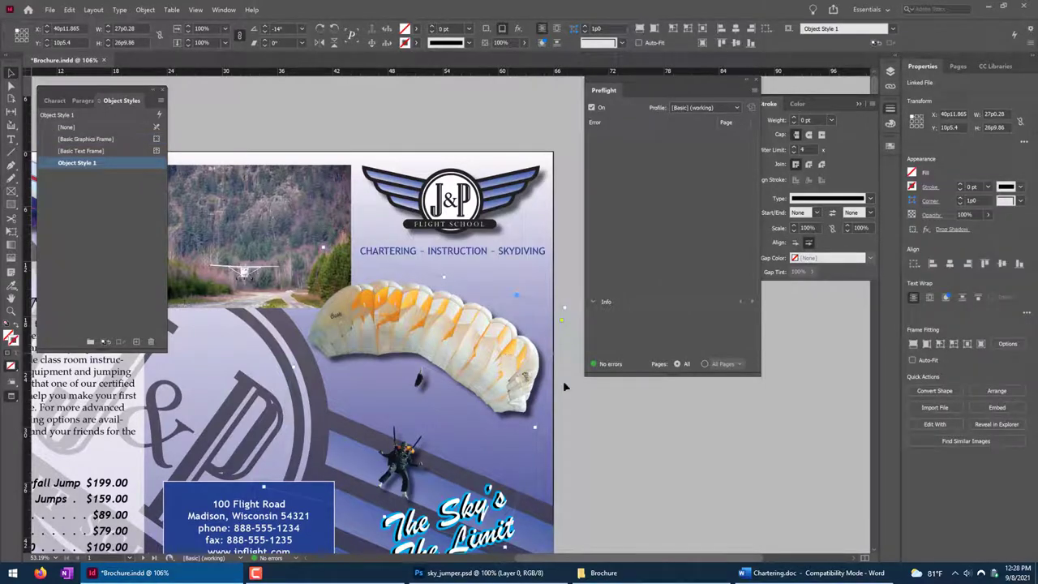
left_click(505, 575)
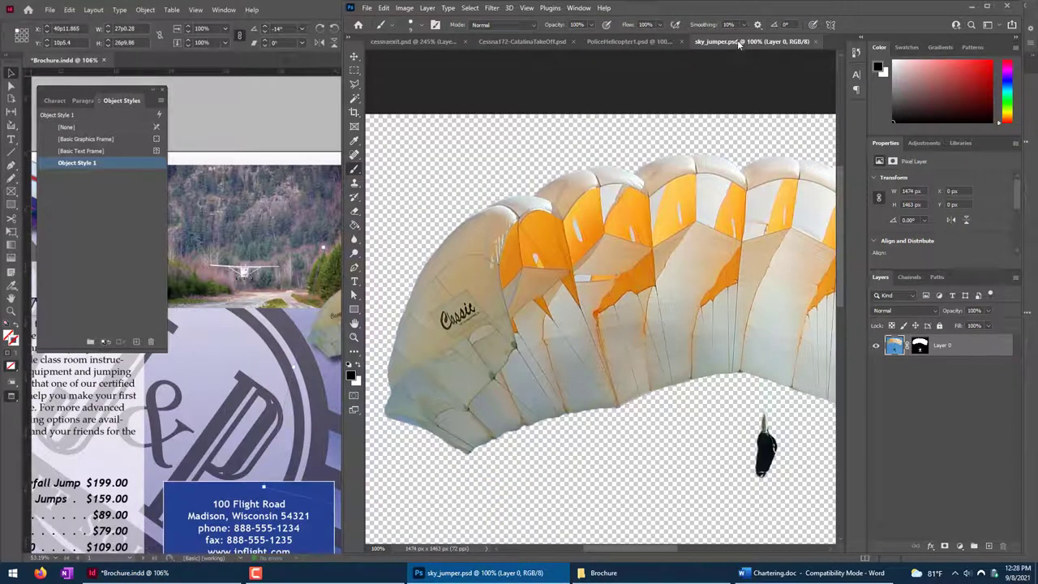
left_click(400, 9)
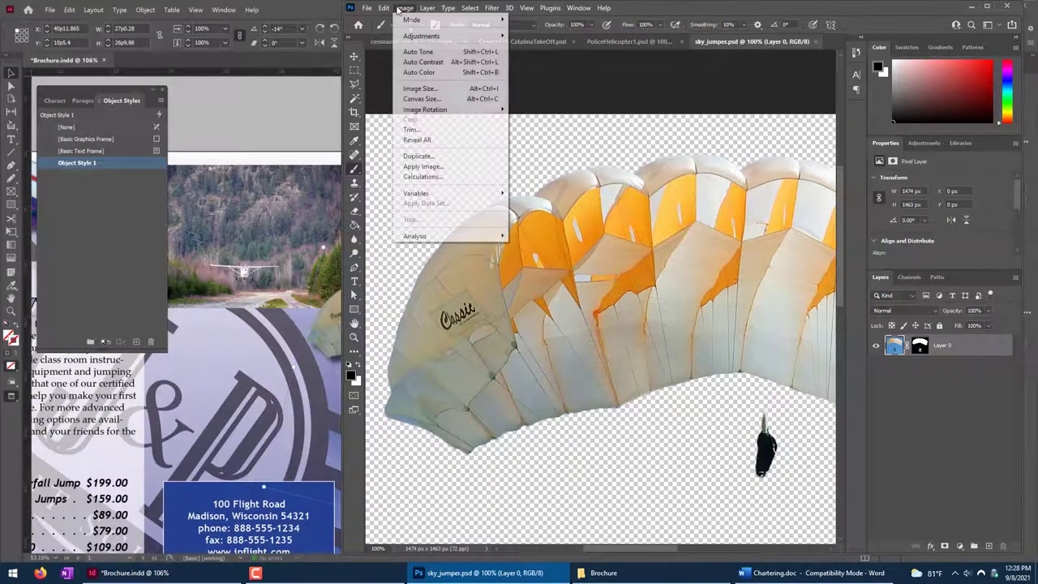
mouse_move(415, 19)
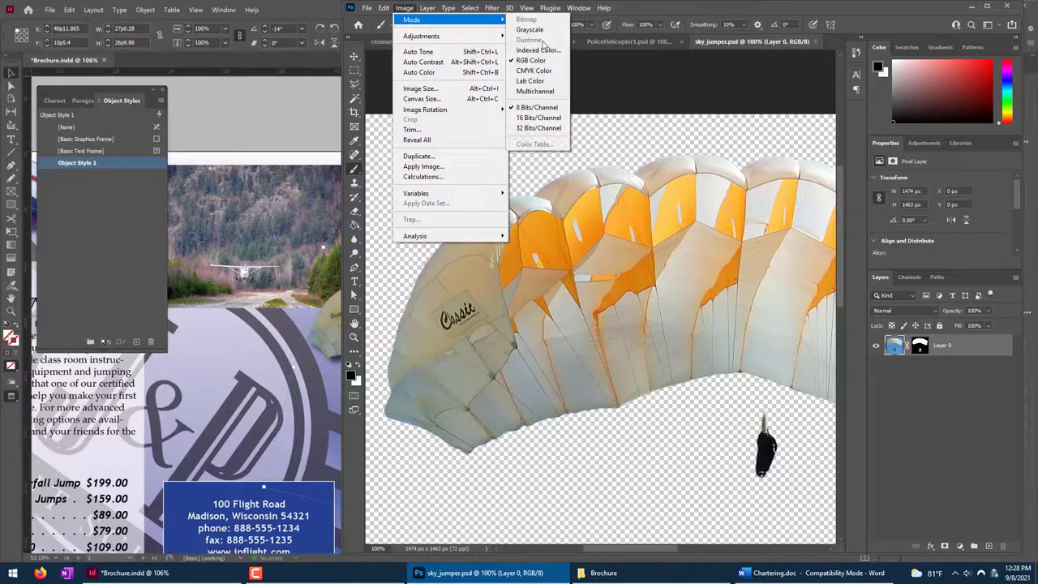
left_click(540, 71)
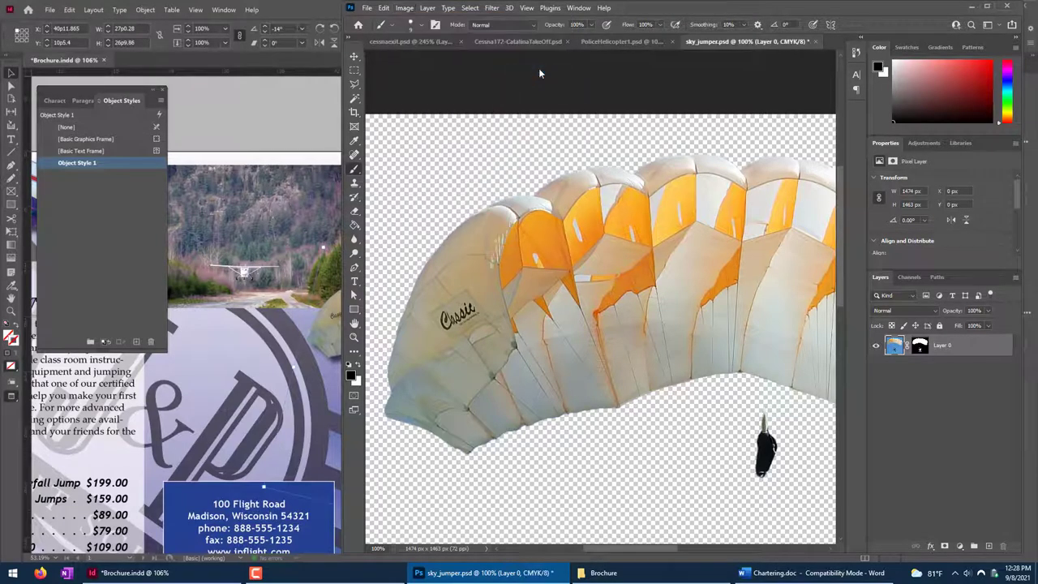
key("ctrl+s")
left_click(287, 112)
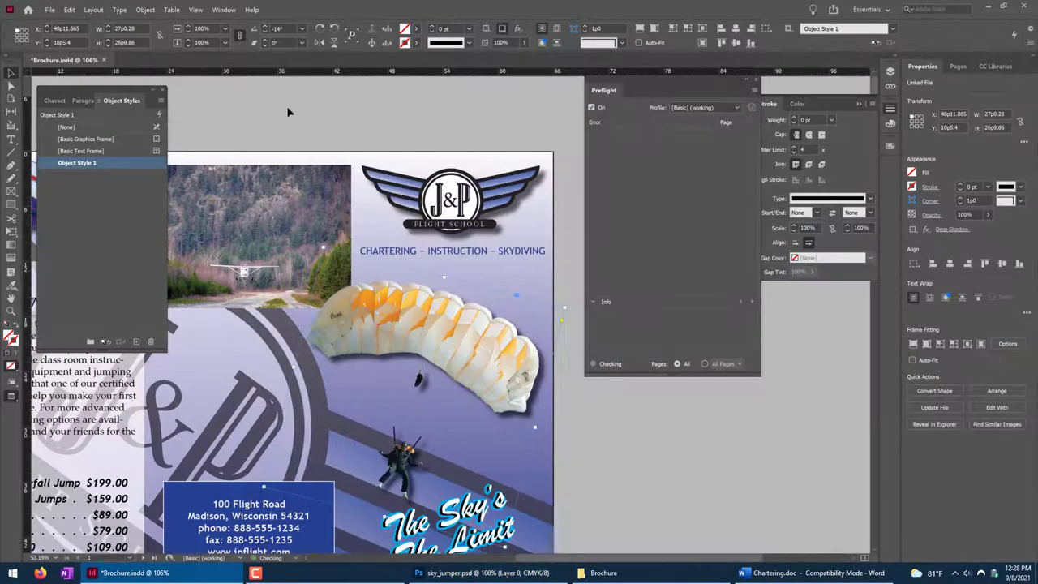
Update the modified sky_jumper.psd link in the brochure and save the document.
left_click(959, 66)
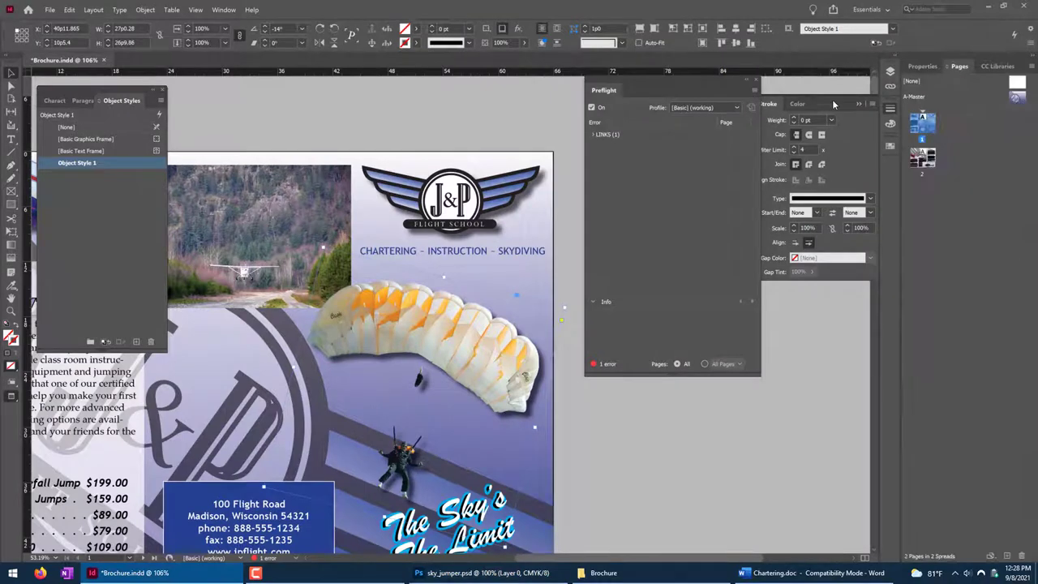
left_click(224, 10)
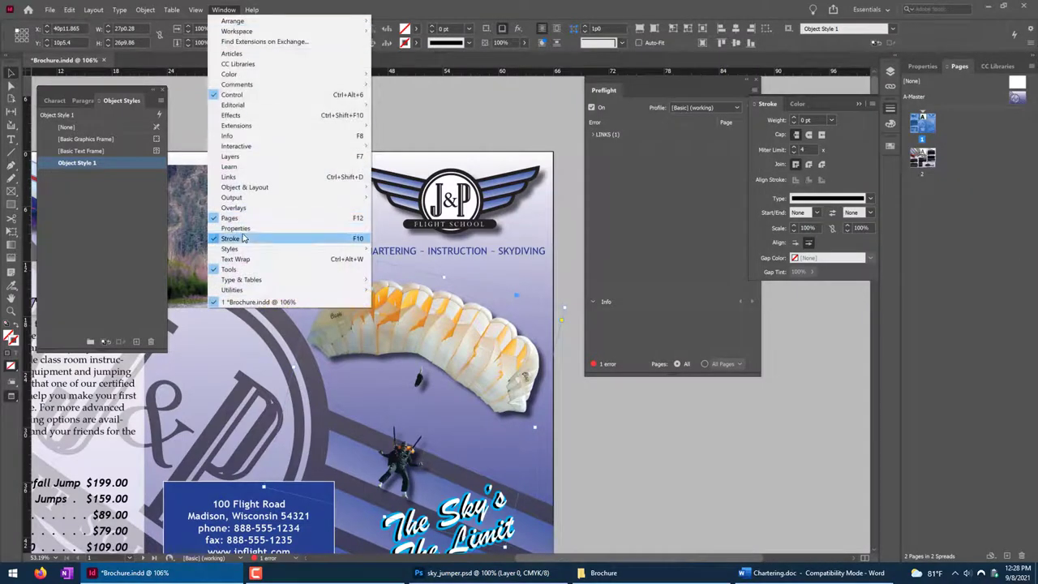
left_click(230, 177)
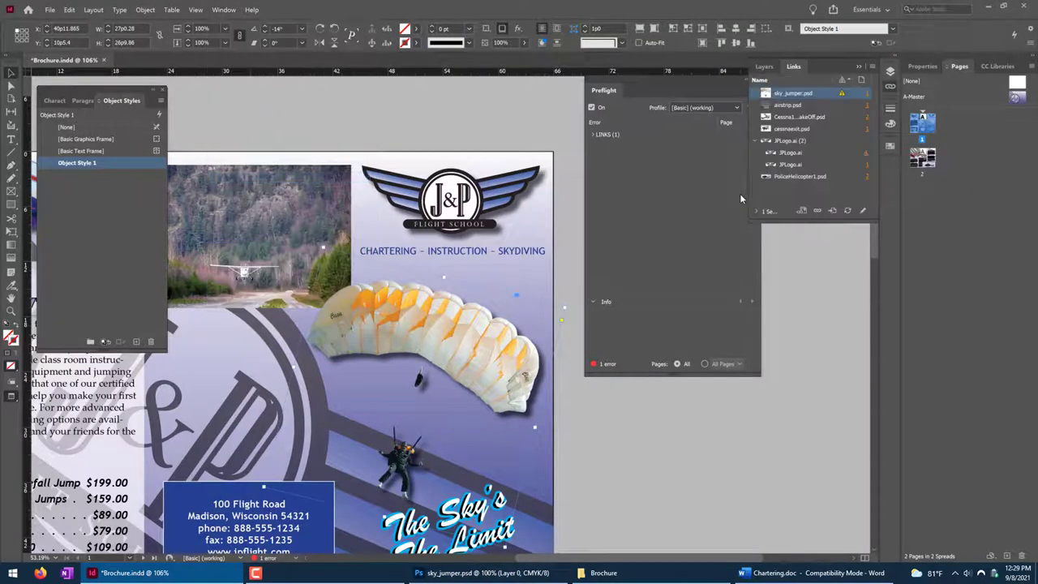
left_click(842, 93)
key("ctrl+s")
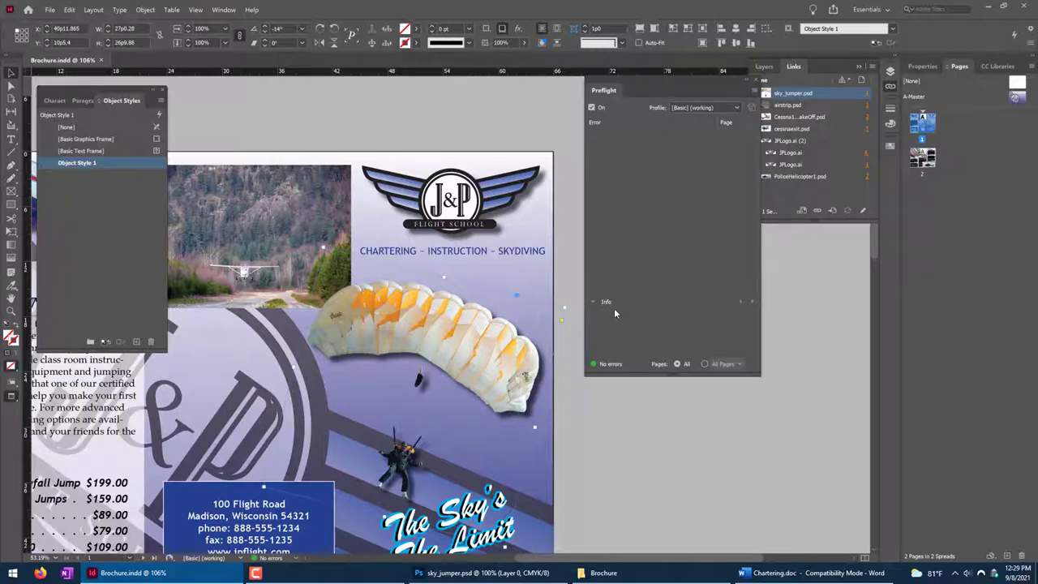
Switch preflight to the Digital Publishing profile and open its definition for editing.
left_click(734, 108)
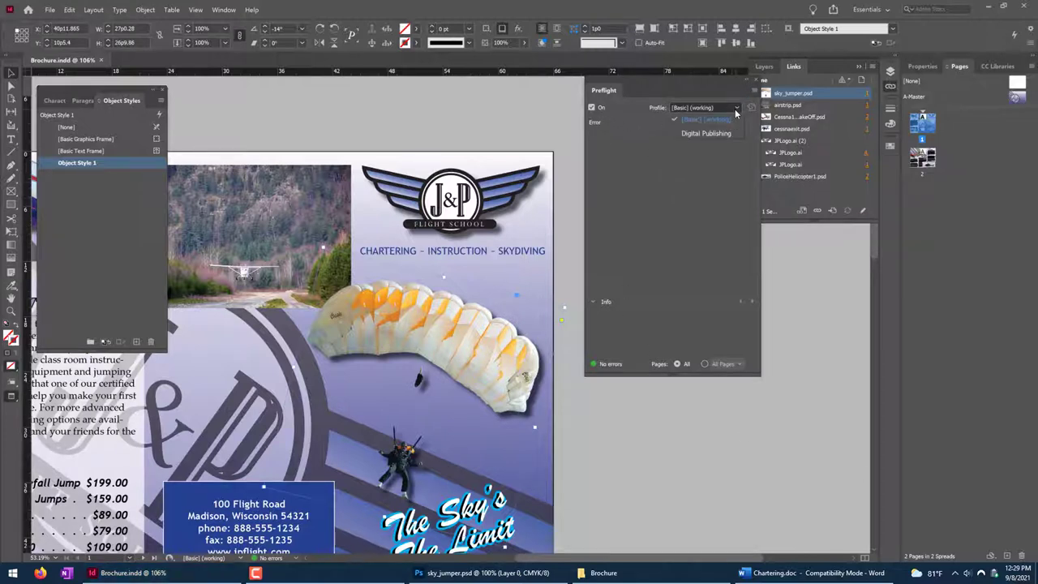
left_click(713, 133)
left_click(754, 93)
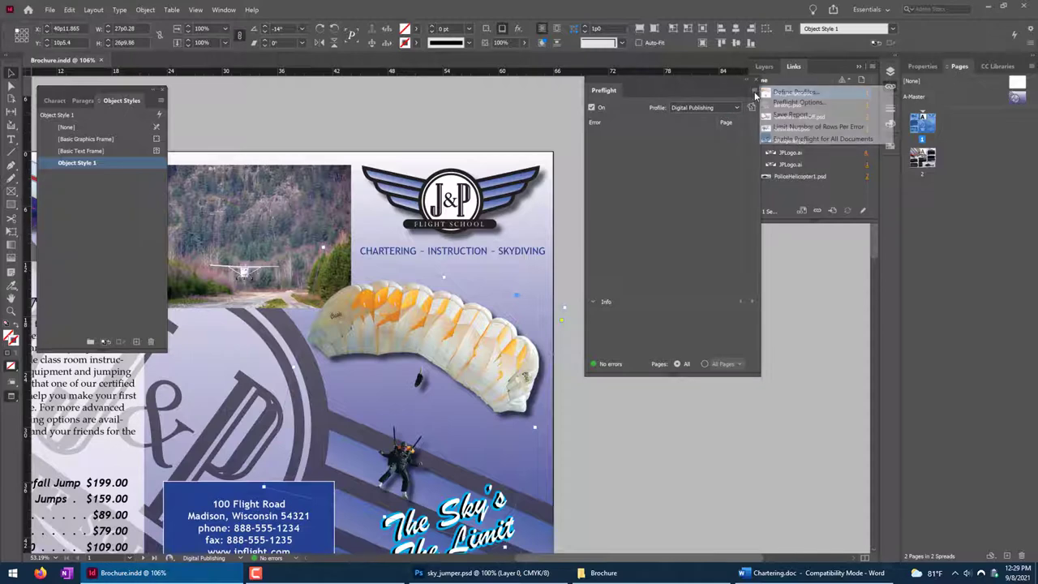
left_click(793, 91)
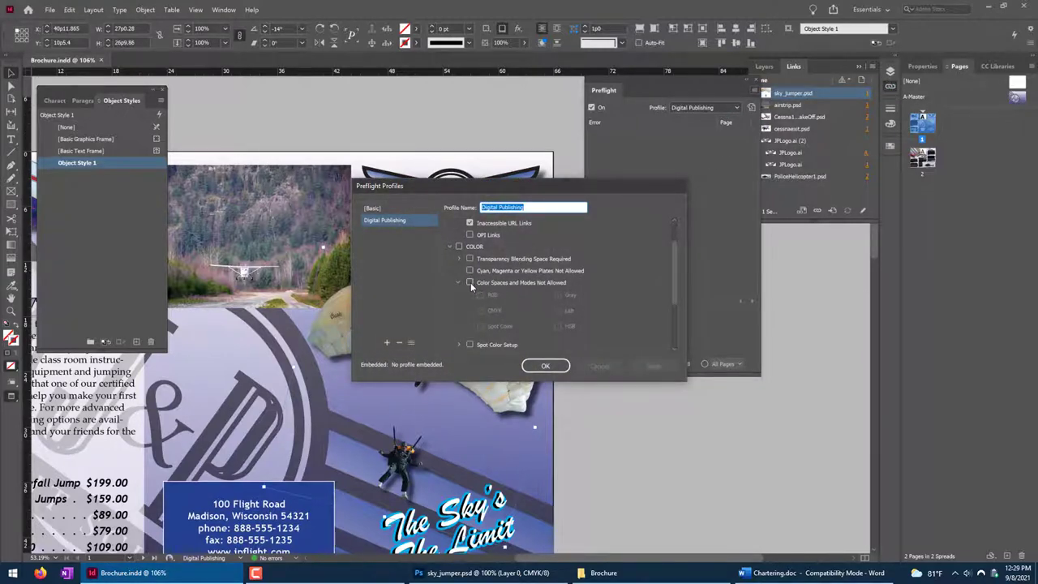
Set the Digital Publishing profile to disallow the RGB, Spot Color, HSB, Lab and Gray color spaces, and accept it.
left_click(470, 282)
left_click(480, 295)
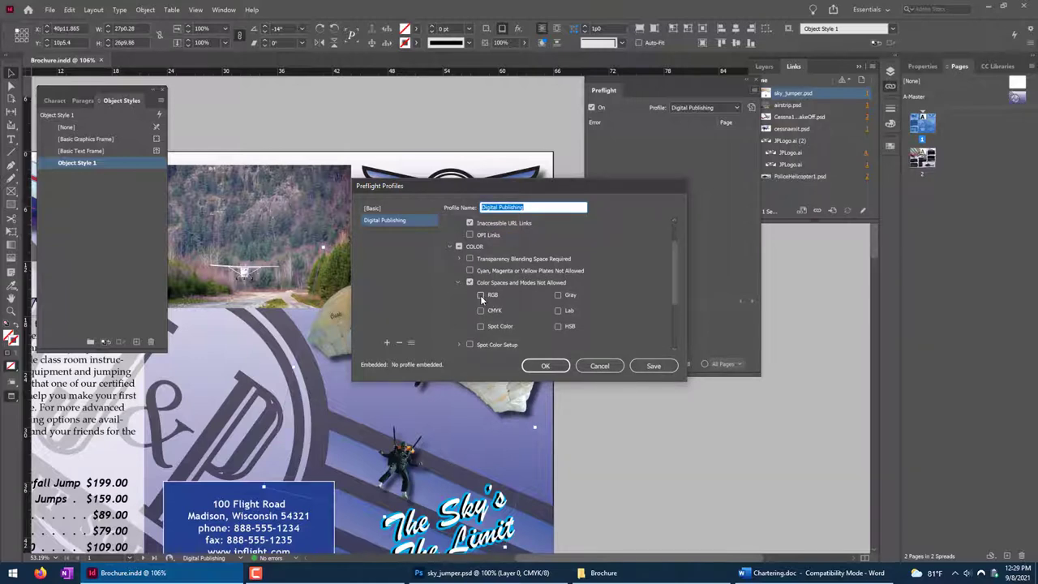
left_click(482, 326)
left_click(557, 326)
left_click(558, 311)
left_click(558, 295)
left_click(560, 371)
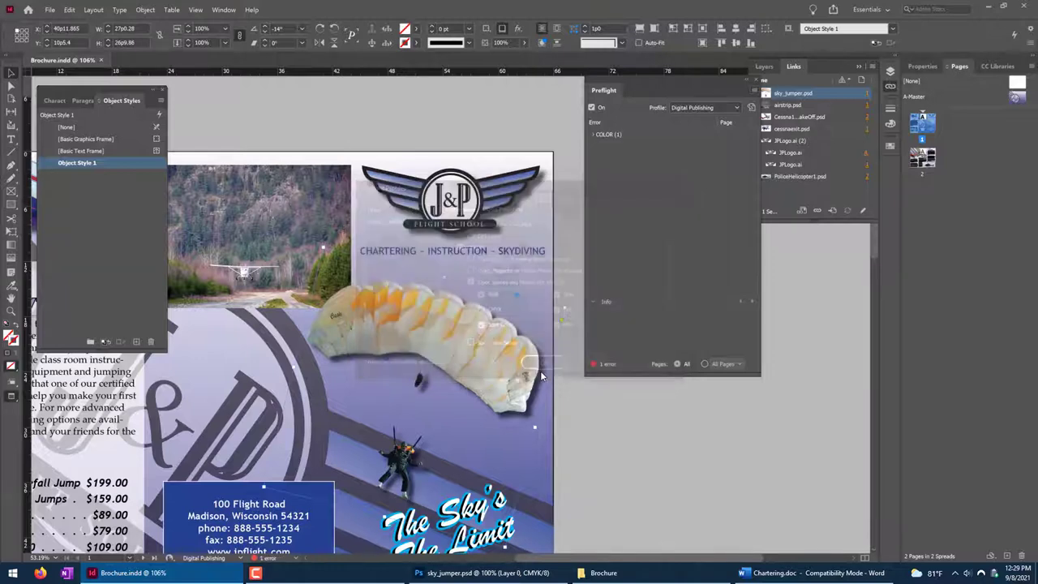
Expand the preflight color error, go to the listed airstrip.psd image, and select it on the page.
left_click(593, 443)
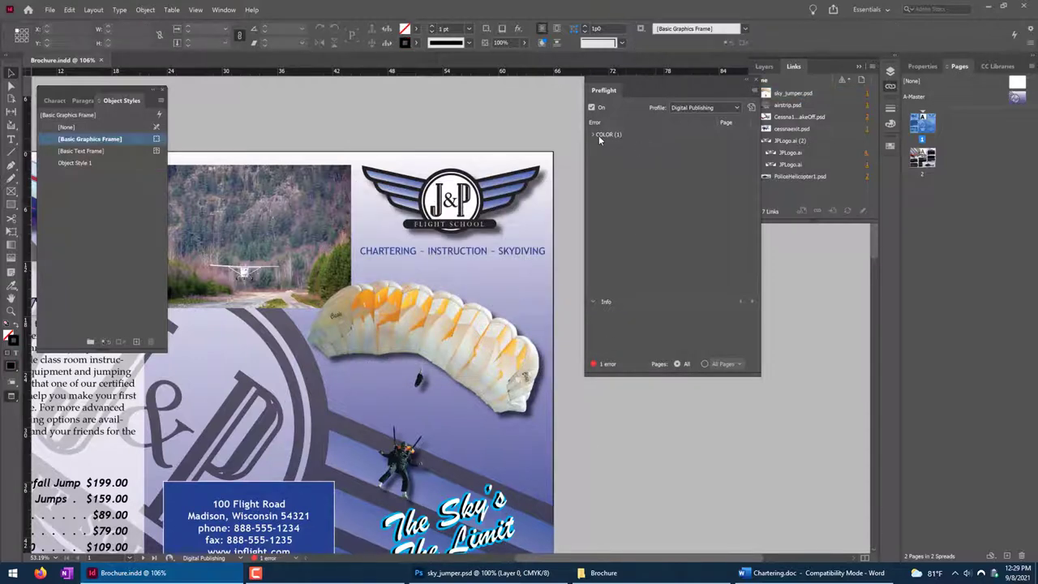
left_click(593, 134)
left_click(600, 146)
double_click(622, 159)
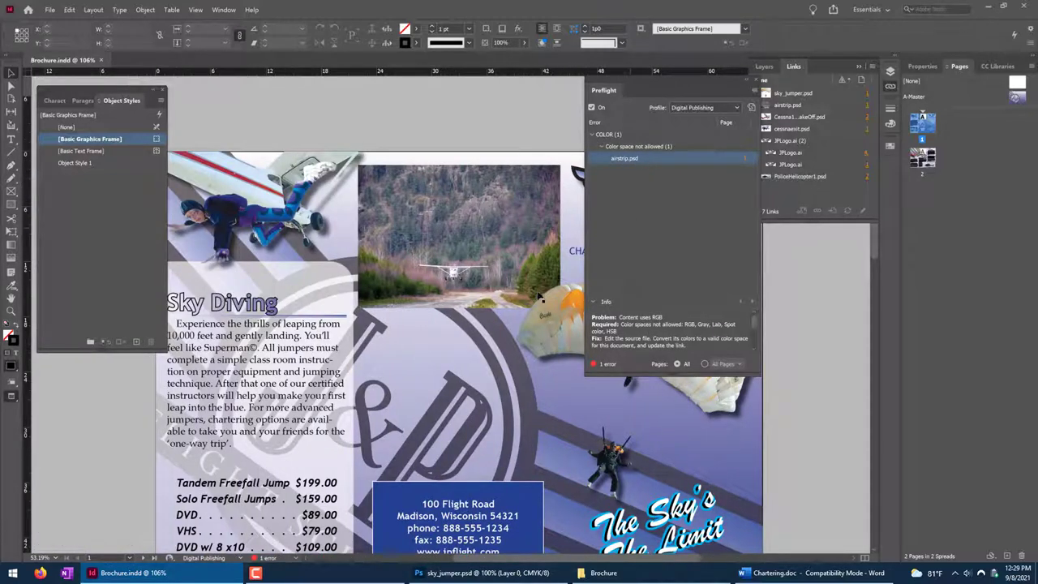
left_click(475, 271)
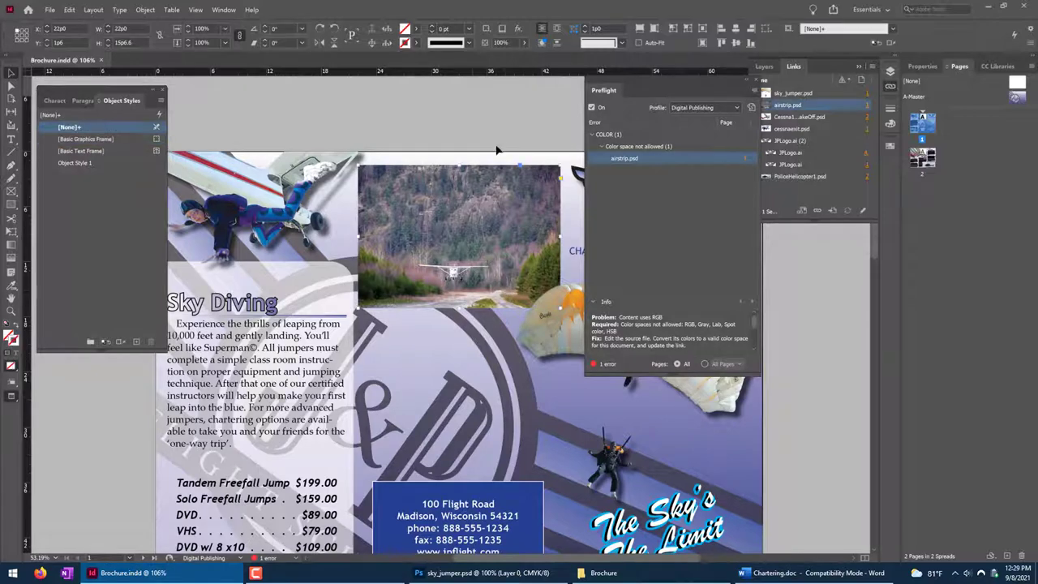
Open airstrip.psd from the Brochure folder in Photoshop.
left_click(440, 574)
left_click(600, 572)
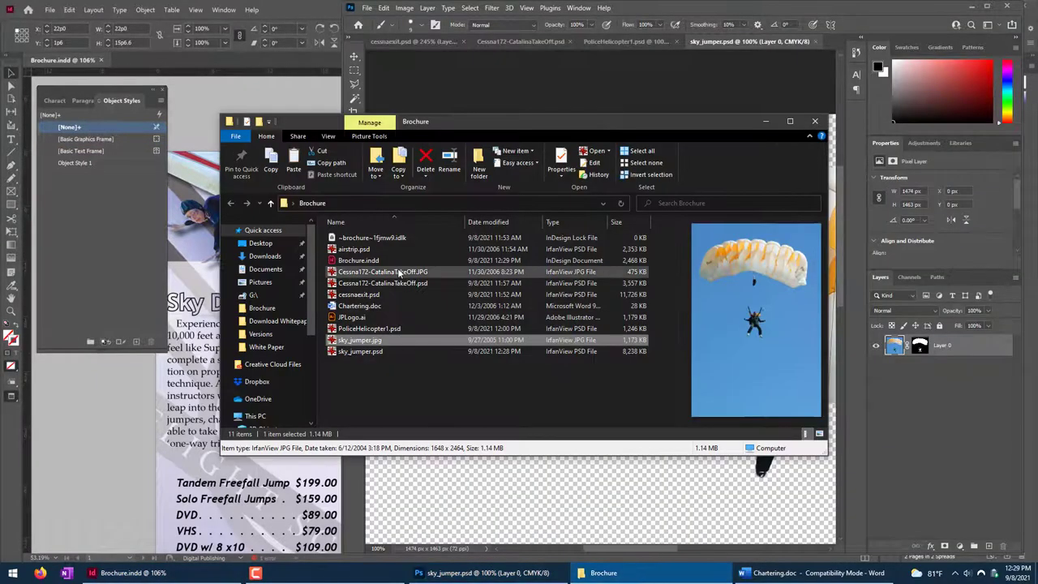
left_click_drag(350, 250, 834, 43)
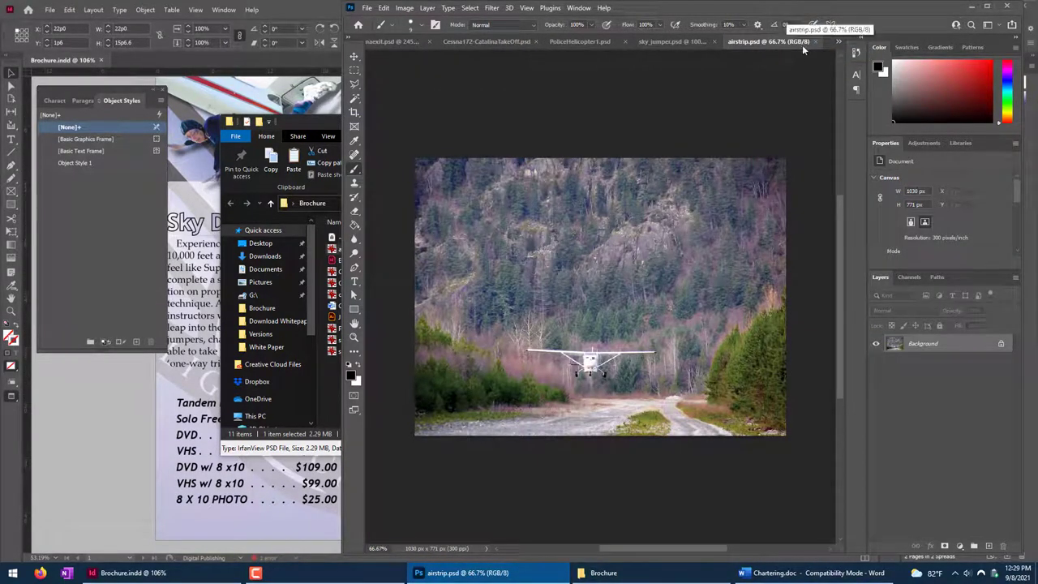
Convert airstrip.psd to CMYK Color, save it, and update its link in the InDesign brochure.
left_click(405, 10)
mouse_move(412, 20)
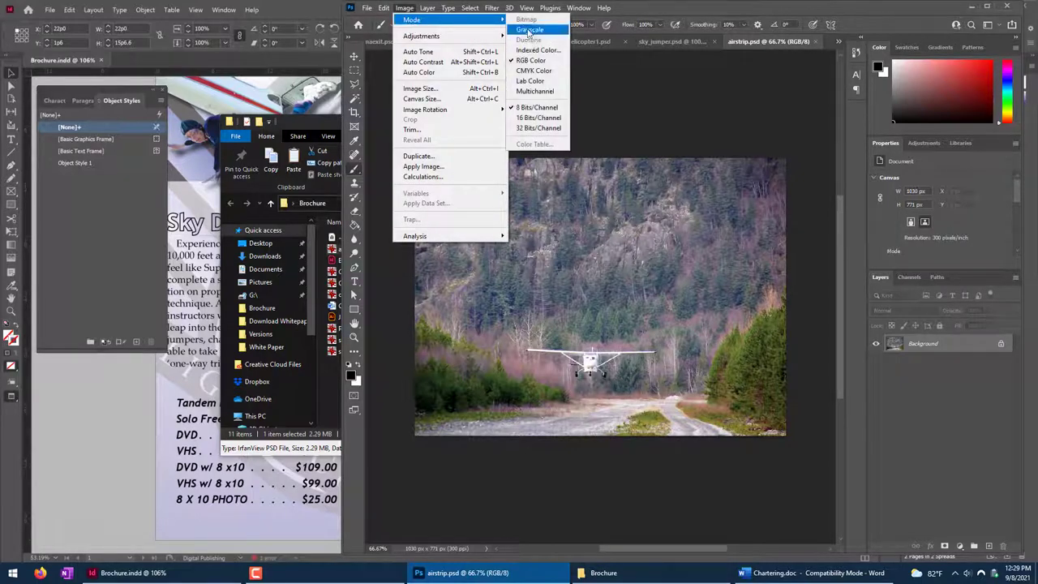
left_click(534, 71)
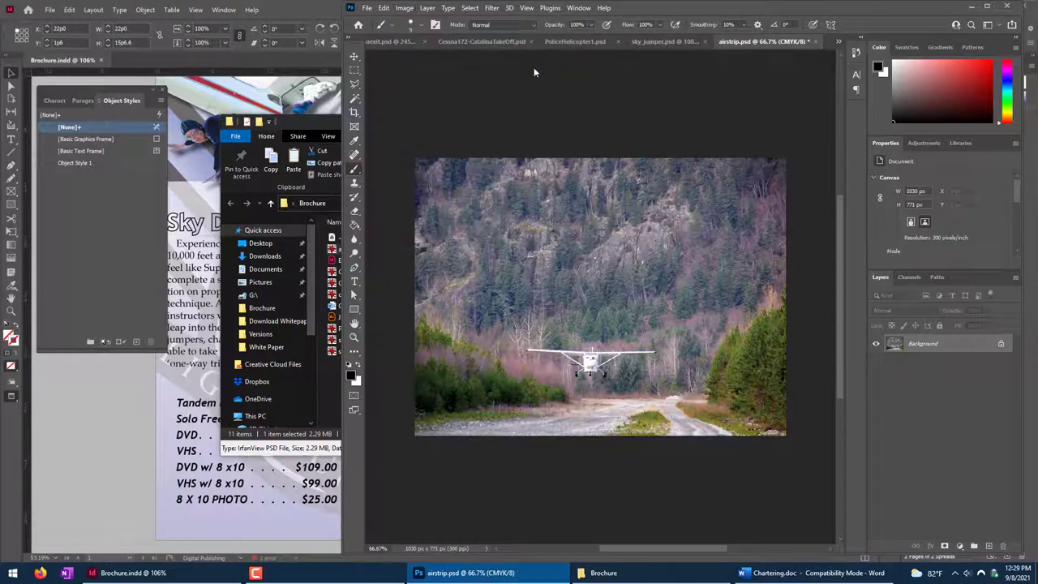
left_click(336, 24)
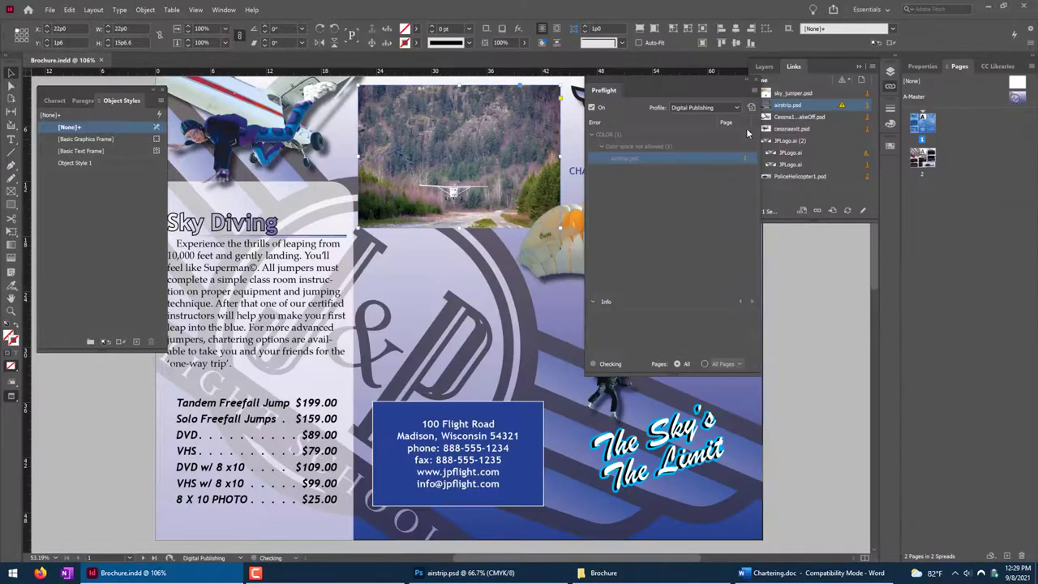
left_click(842, 107)
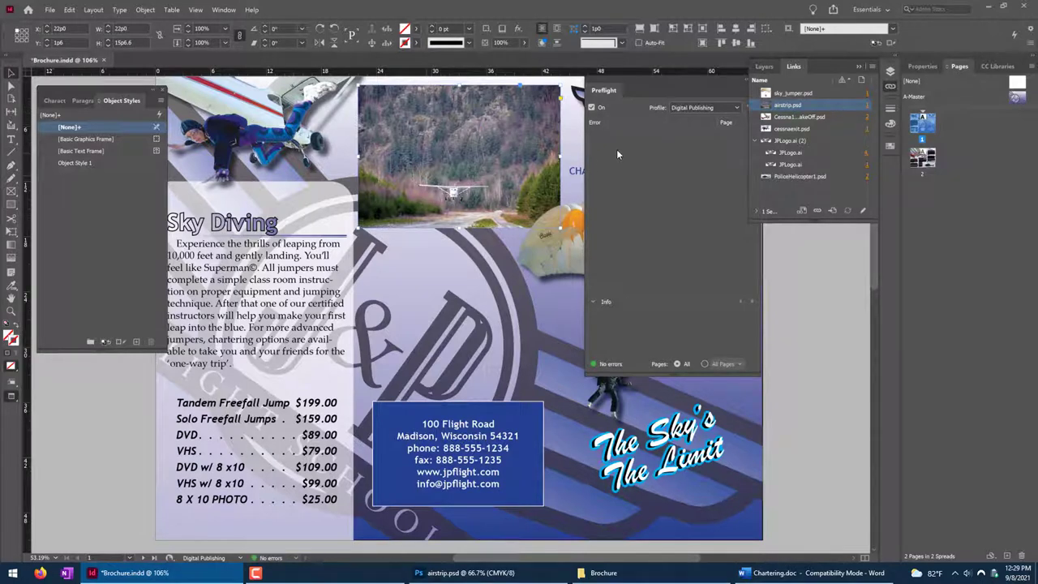
Shorten the Preflight panel and move it below the Links panel, clear of the front cover logo.
left_click_drag(637, 90, 602, 106)
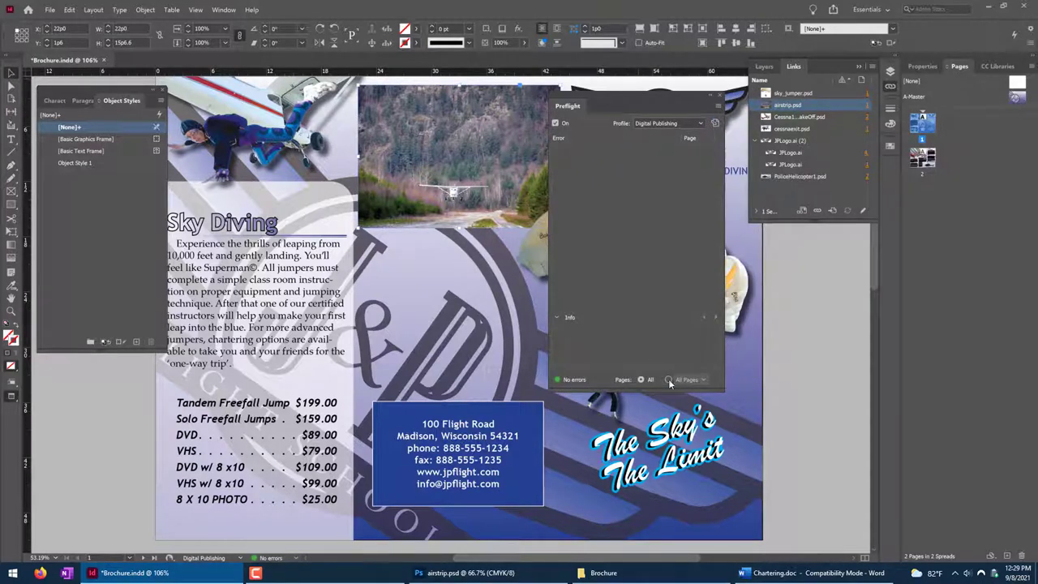
left_click_drag(666, 389, 657, 329)
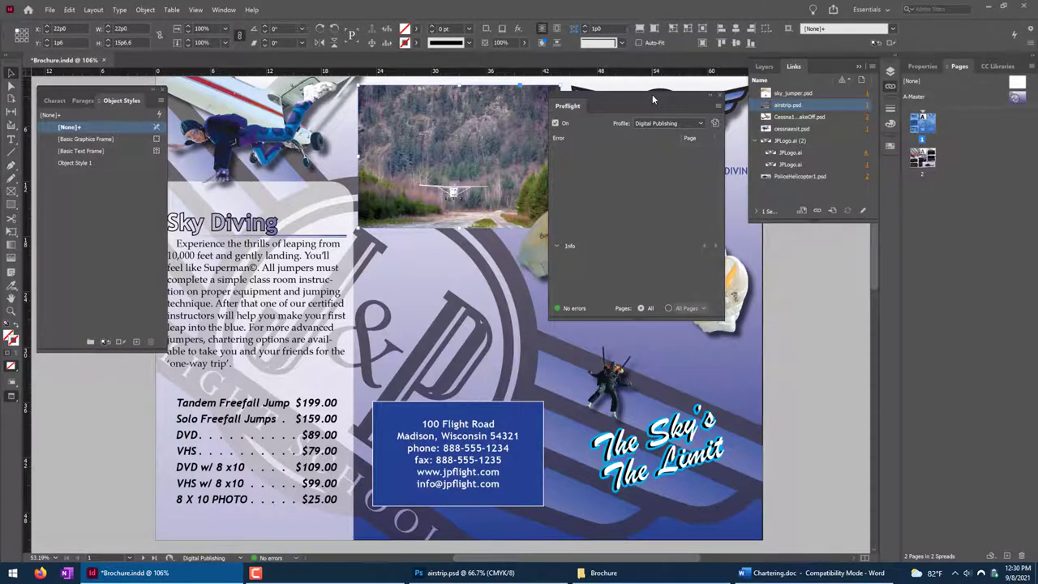
left_click_drag(652, 95, 790, 247)
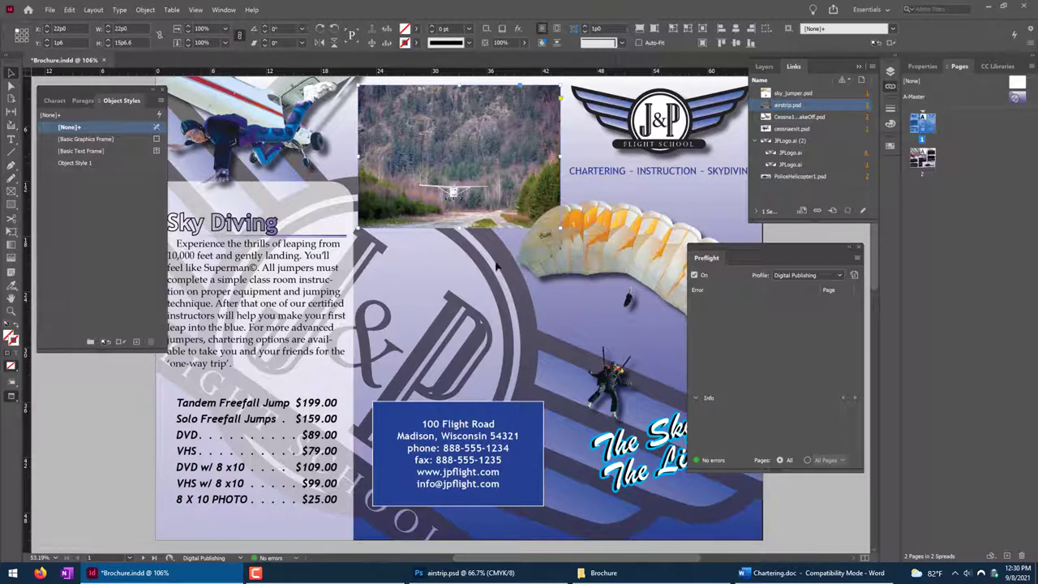
Start packaging the brochure document and move the Package dialog farther away from the Preflight panel.
left_click(49, 10)
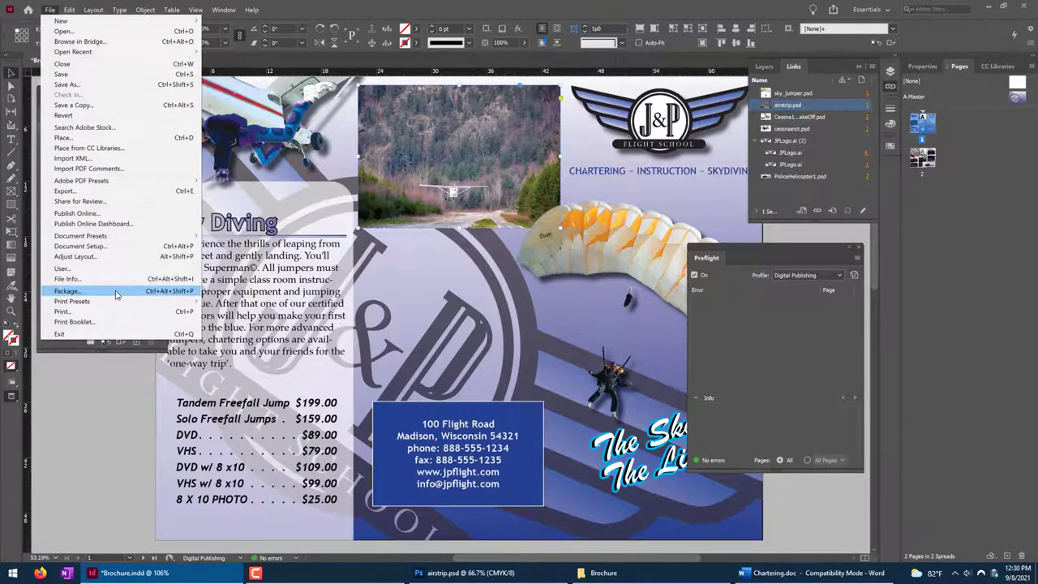
left_click(115, 292)
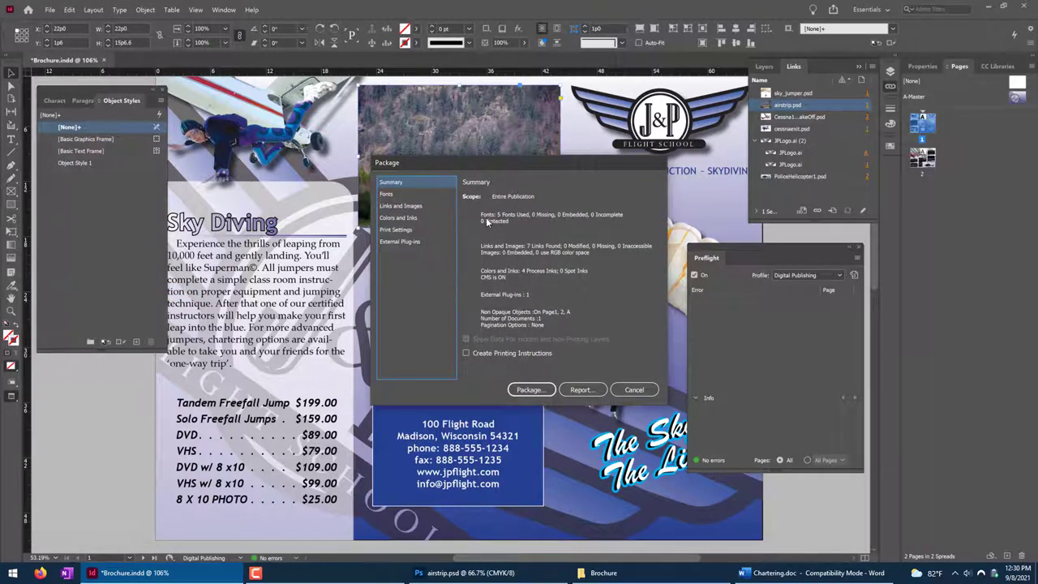
left_click_drag(550, 162, 495, 162)
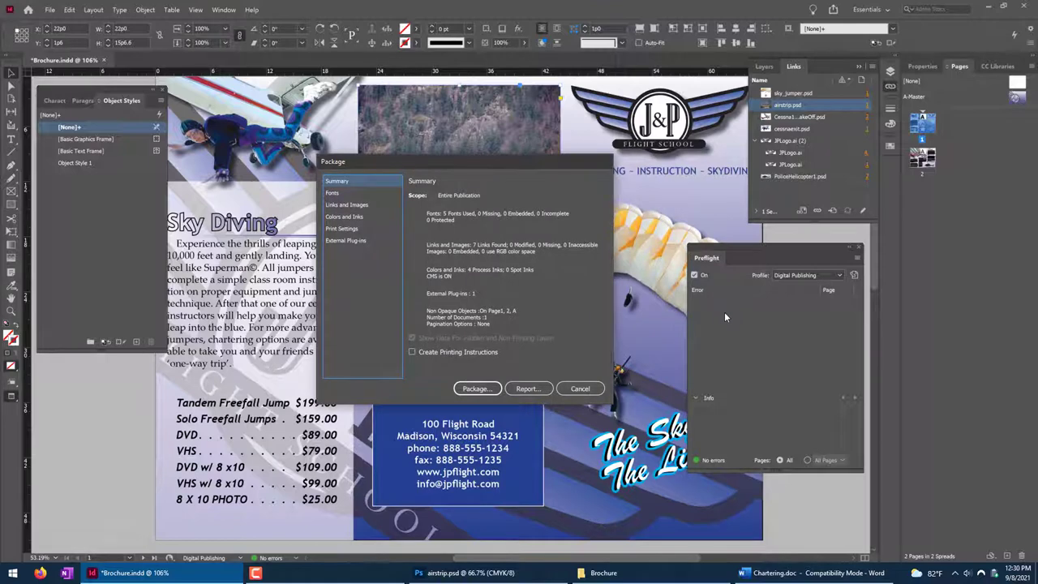
Review the full list of fonts used in the brochure within the package check.
left_click(334, 193)
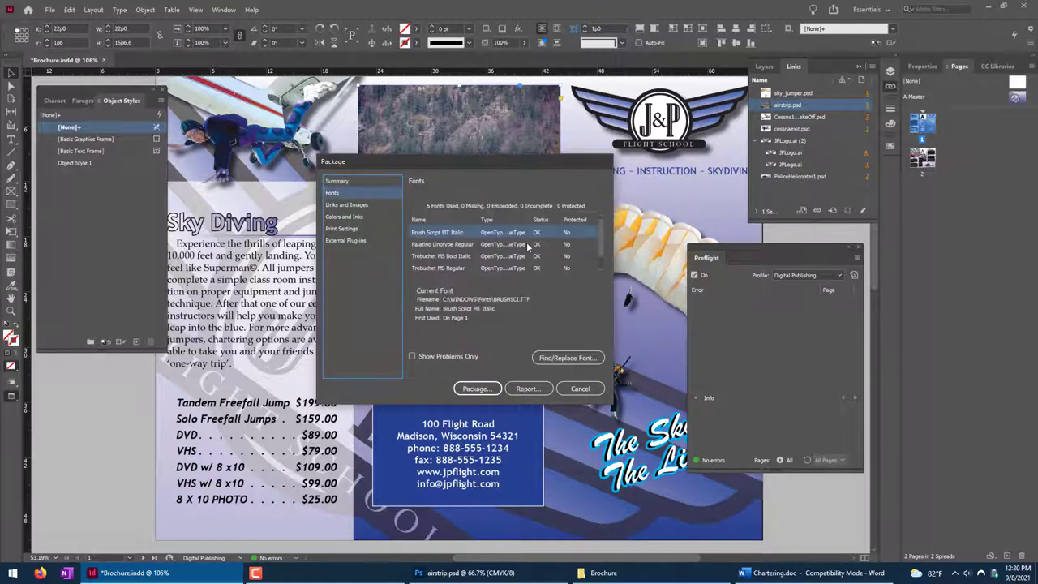
scroll(559, 243, "down", 1)
scroll(527, 240, "up", 1)
scroll(462, 258, "down", 1)
scroll(486, 258, "up", 1)
scroll(600, 248, "down", 1)
scroll(600, 247, "up", 1)
Review the package check's links and images, colors and inks, print settings and external plug-ins, ending back at the summary.
left_click(371, 206)
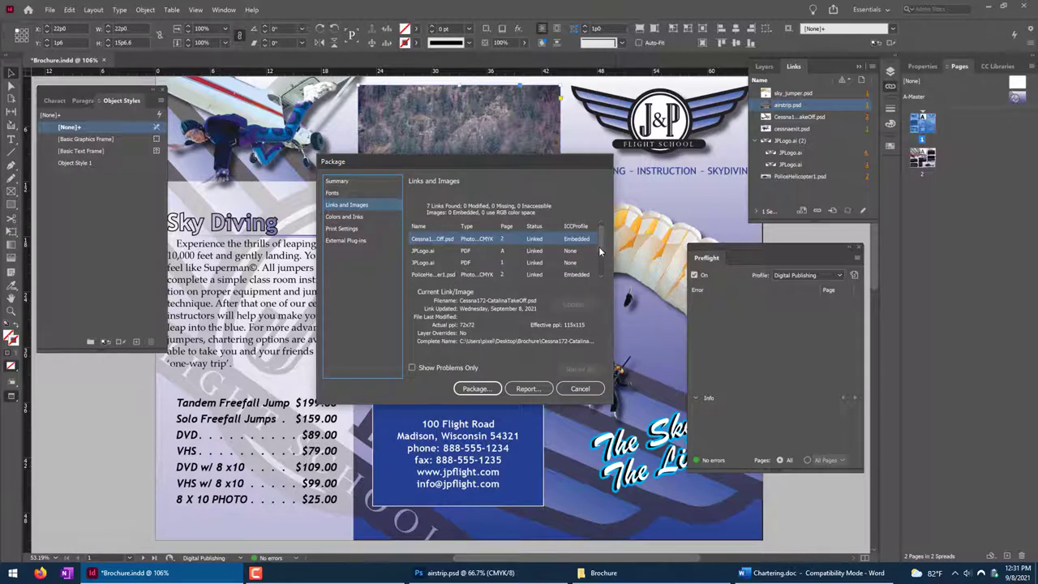
mouse_move(602, 251)
left_mouse_down()
mouse_move(600, 276)
mouse_move(594, 238)
left_mouse_up()
left_click(364, 217)
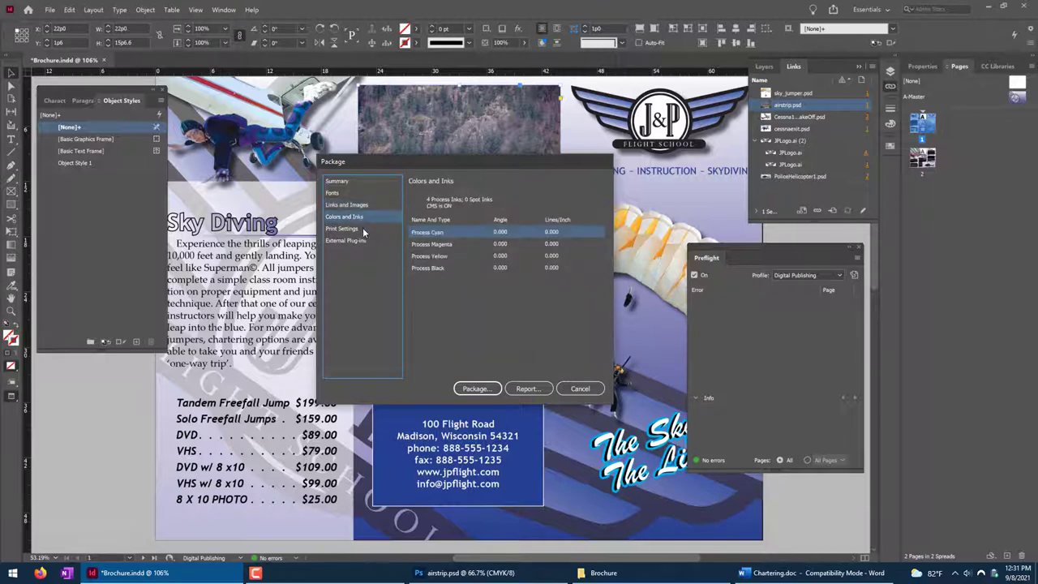
left_click(350, 228)
left_click(364, 240)
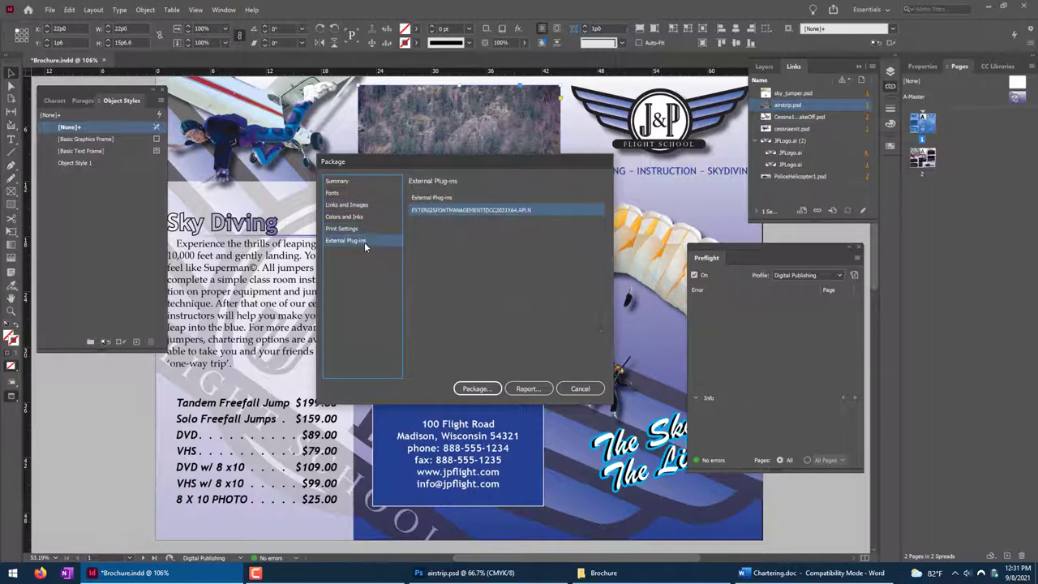
left_click(343, 189)
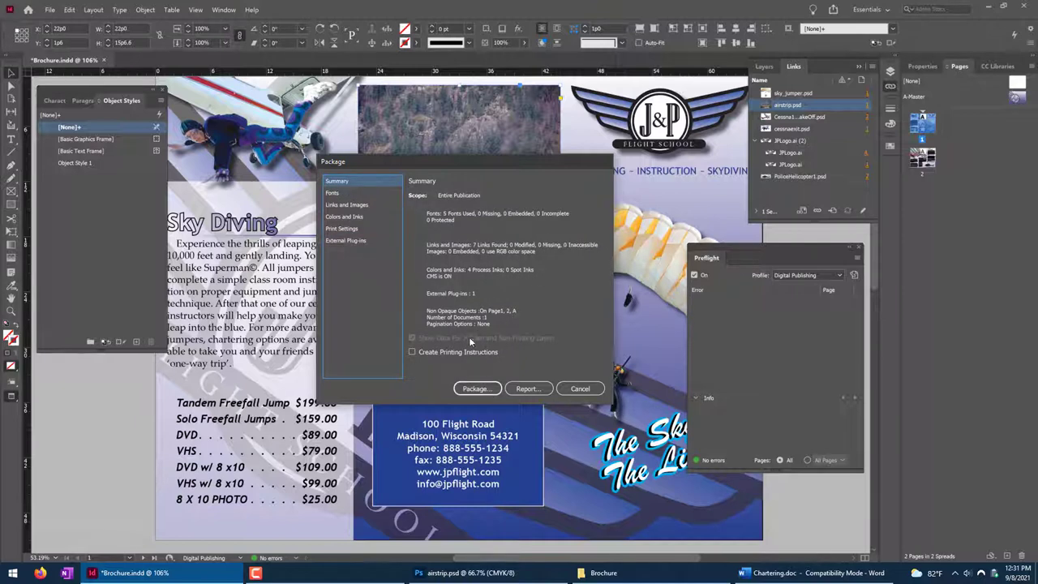
Package the publication to the Desktop as Brochure Folder, saving the document first and accepting the font licensing warning.
left_click(477, 388)
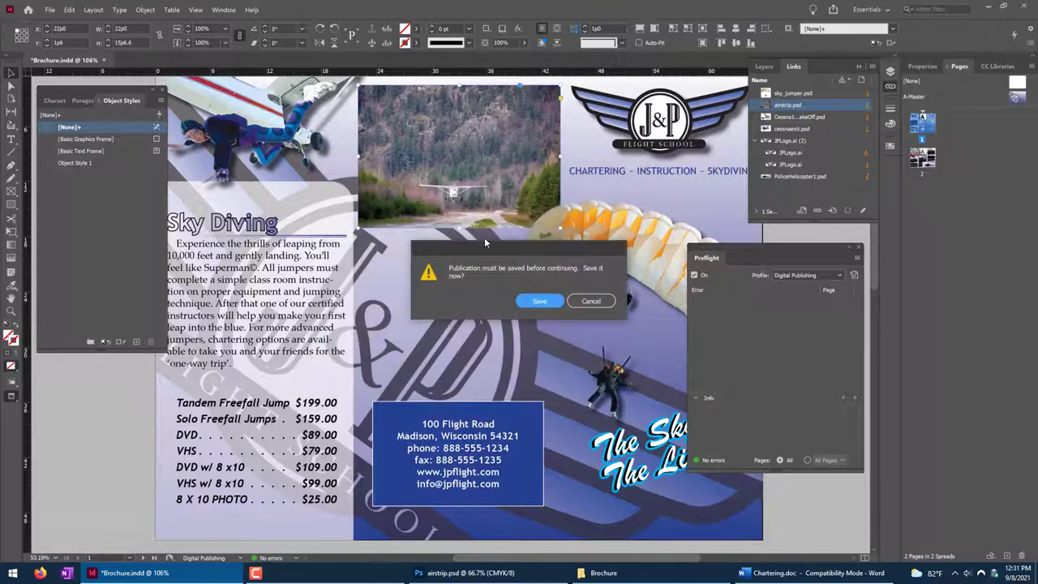
left_click(551, 304)
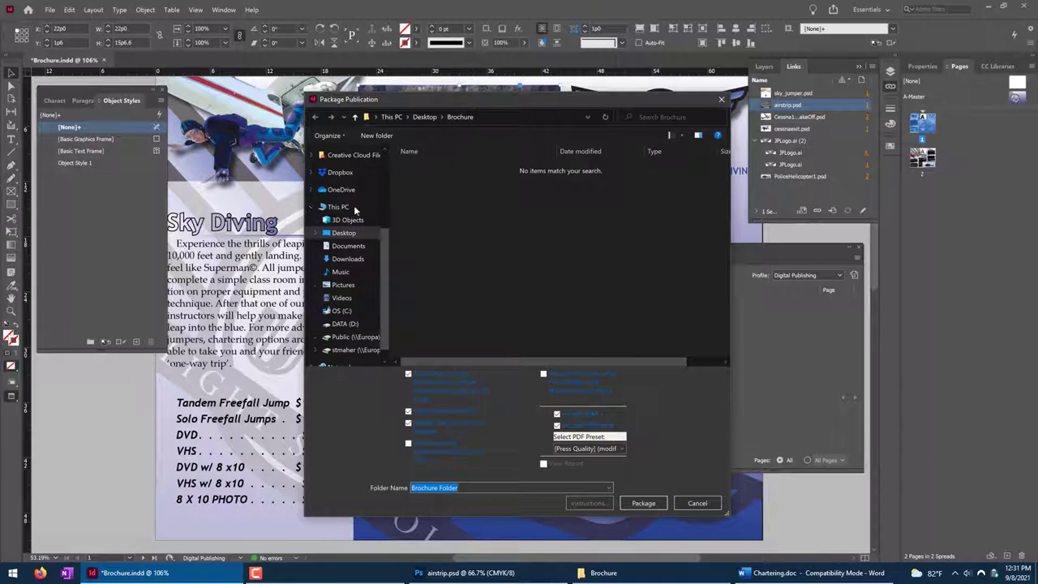
scroll(351, 207, "up", 4)
left_click(344, 173)
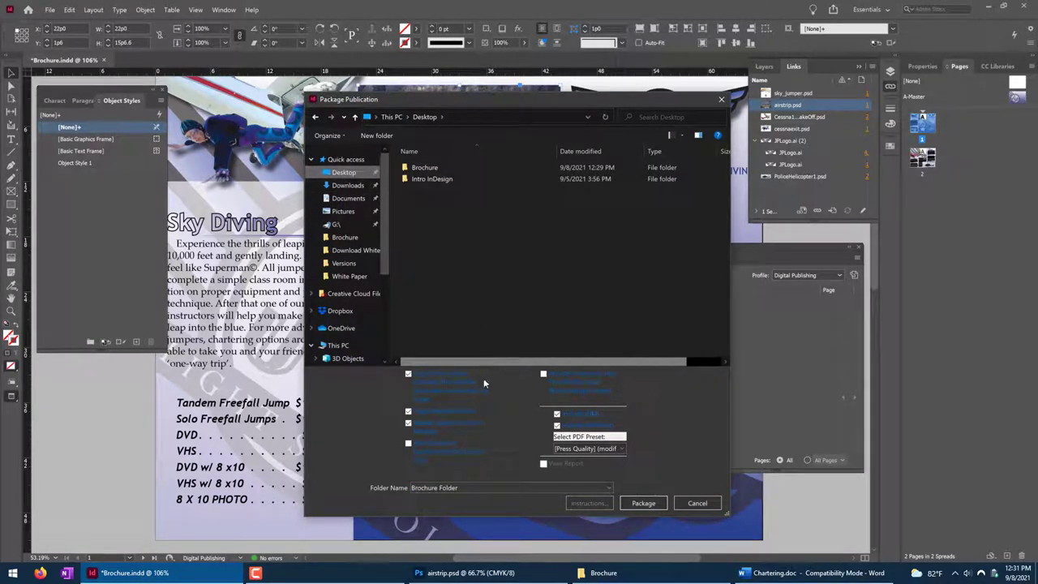
left_click(465, 487)
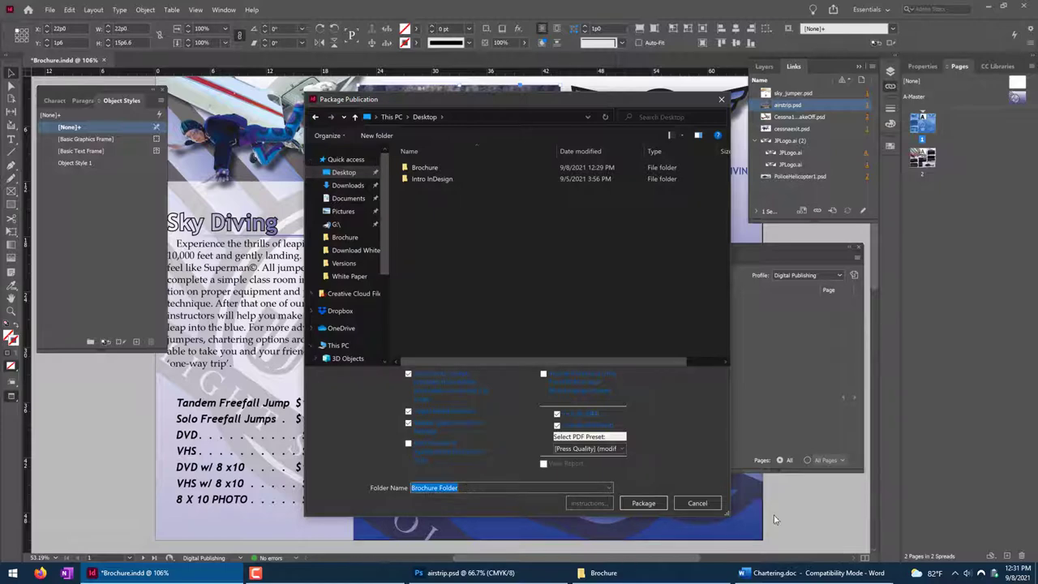
left_click(653, 503)
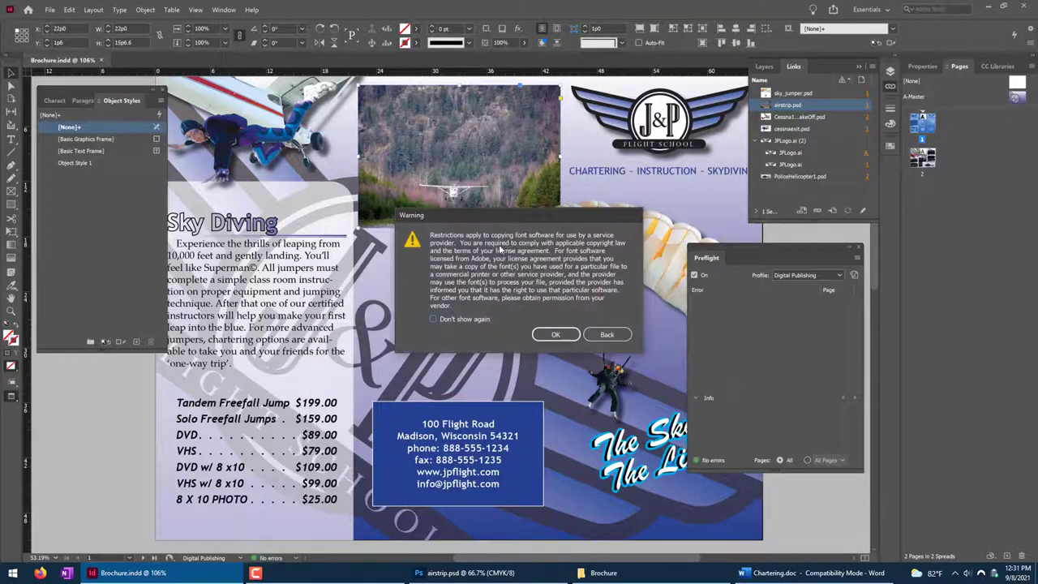
left_click(464, 320)
left_click(558, 333)
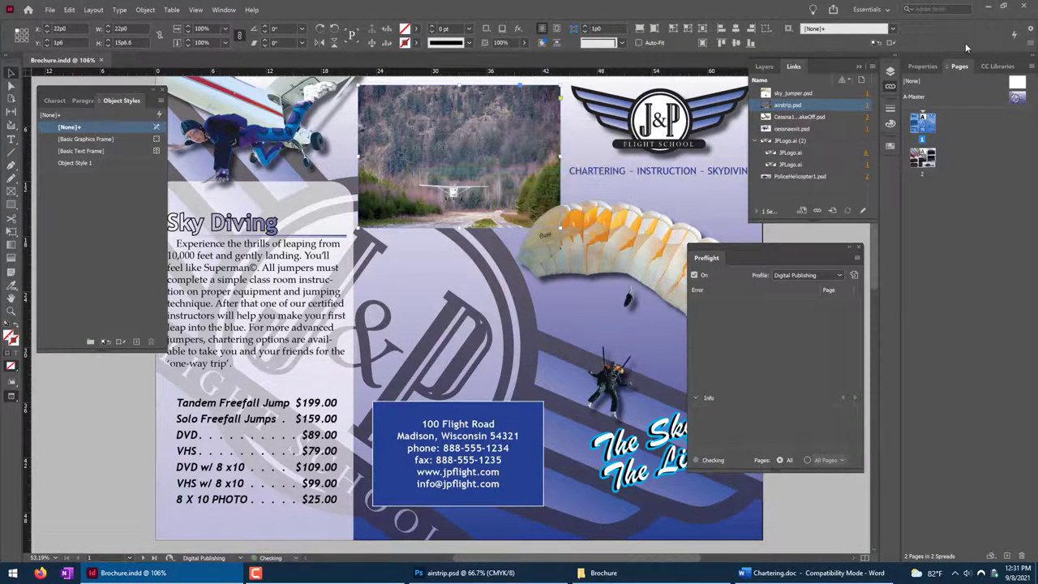
Minimize the InDesign, Word, Photoshop and File Explorer windows to reveal the desktop.
left_click(987, 7)
left_click(284, 38)
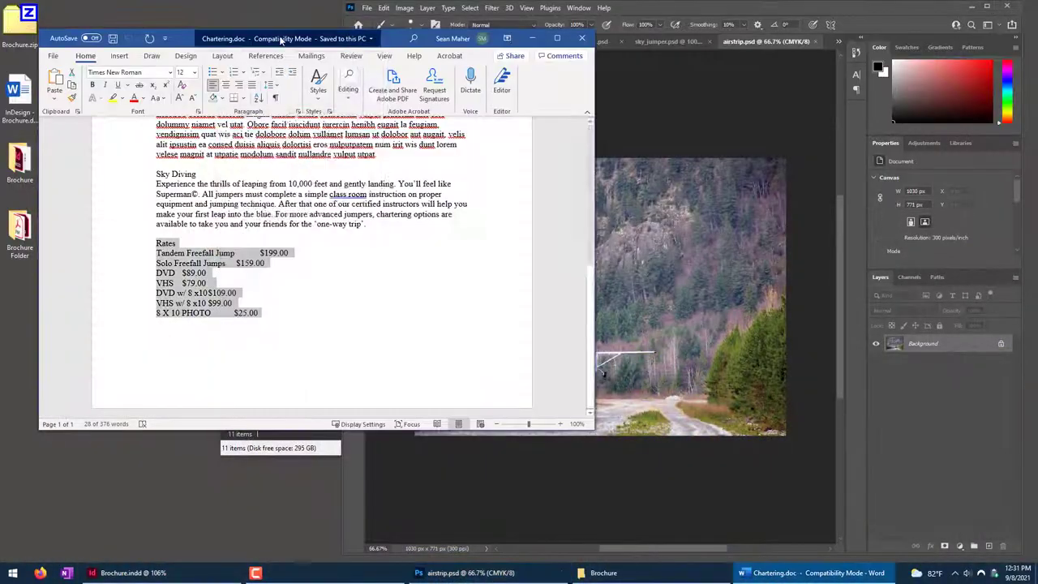
left_click(531, 38)
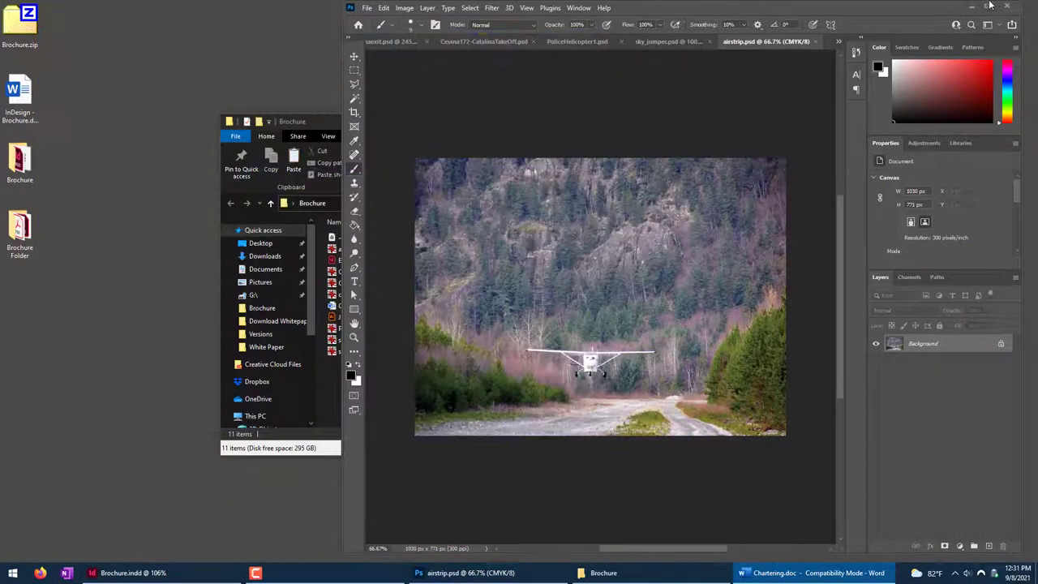
left_click(988, 6)
left_click(765, 120)
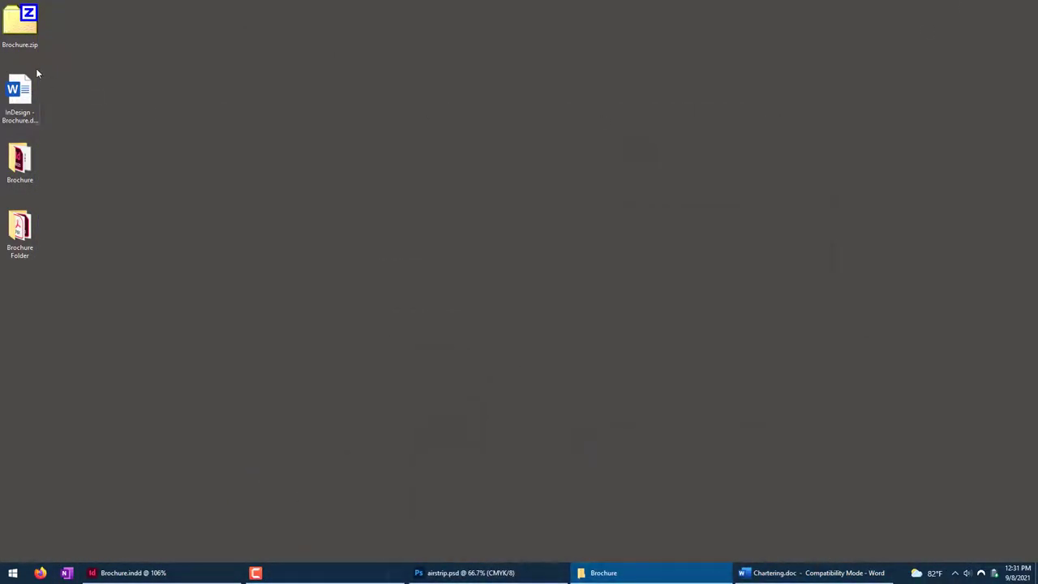
Examine the working files in the original Brochure folder on the desktop, then minimize its window.
double_click(19, 166)
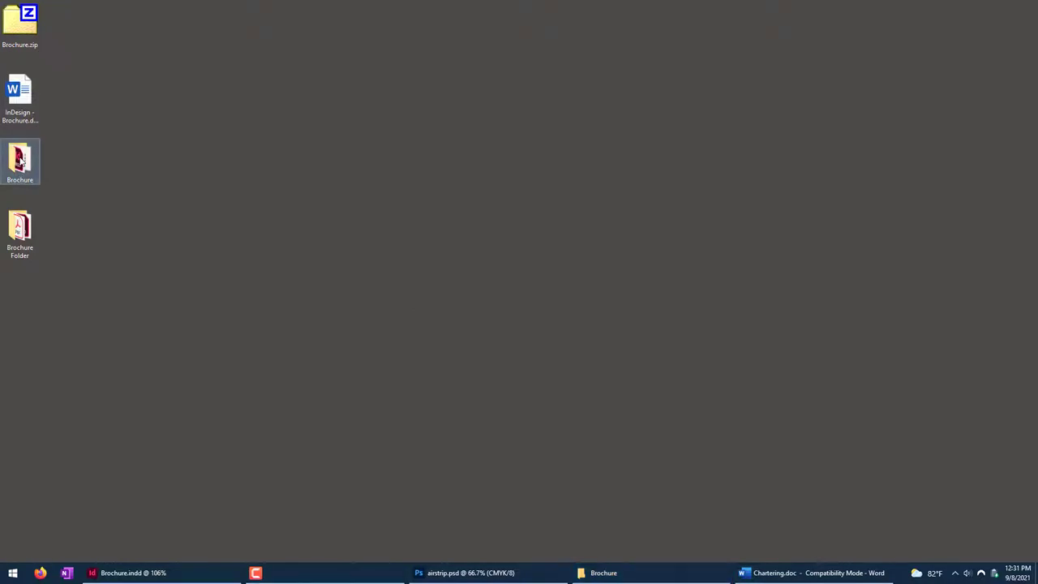
left_click(384, 252)
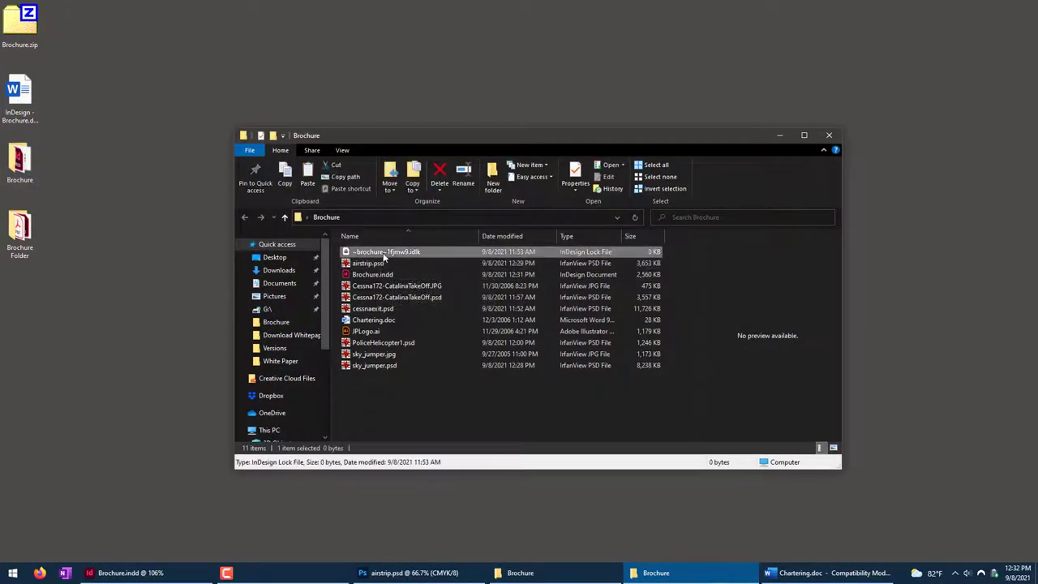
left_click(379, 274)
left_click(398, 297)
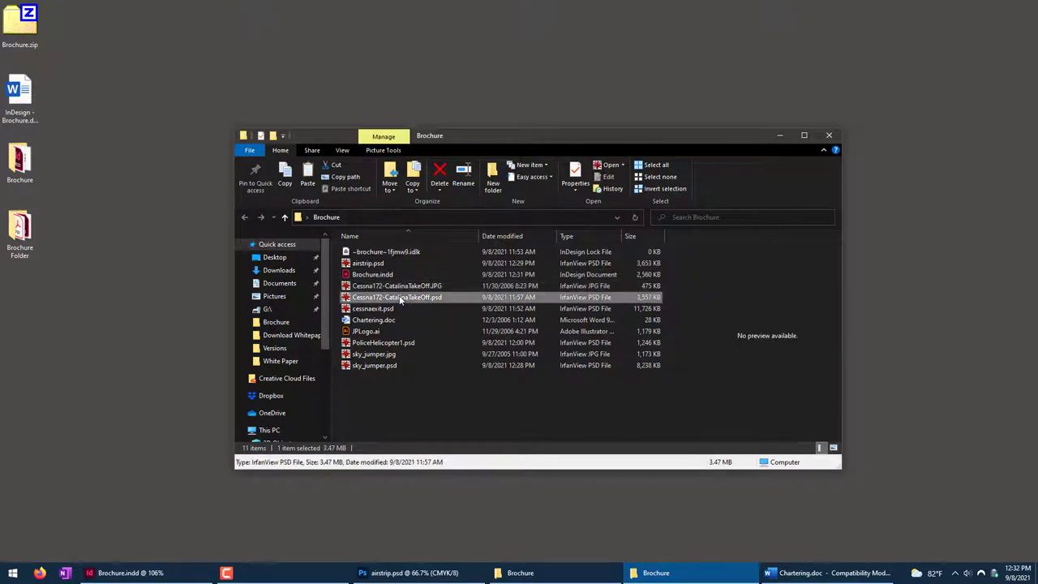
left_click(381, 353)
left_click(379, 364)
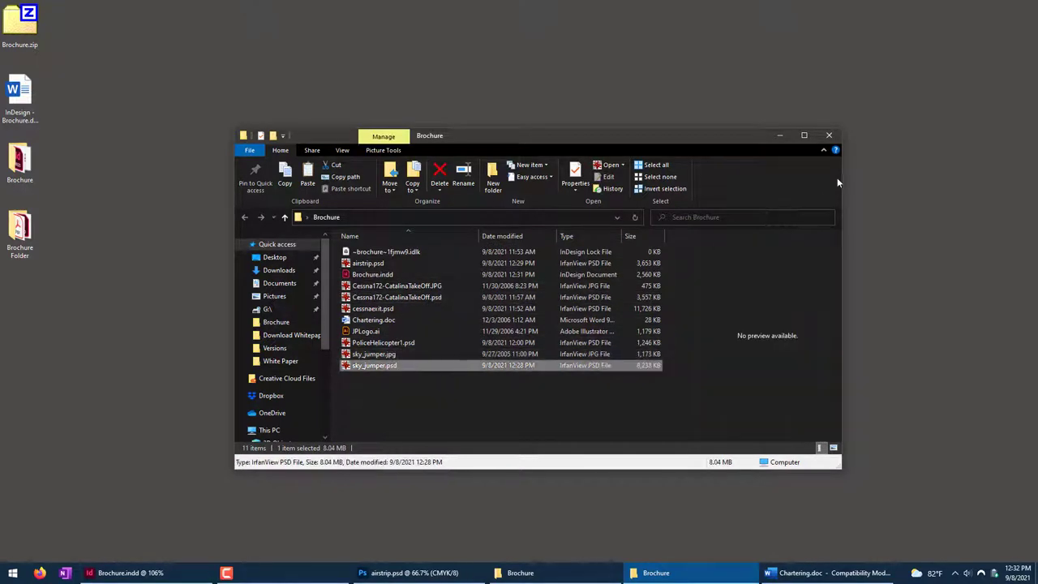
left_click(781, 137)
Open the packaged Brochure Folder and examine the font files in its Document fonts subfolder.
double_click(20, 232)
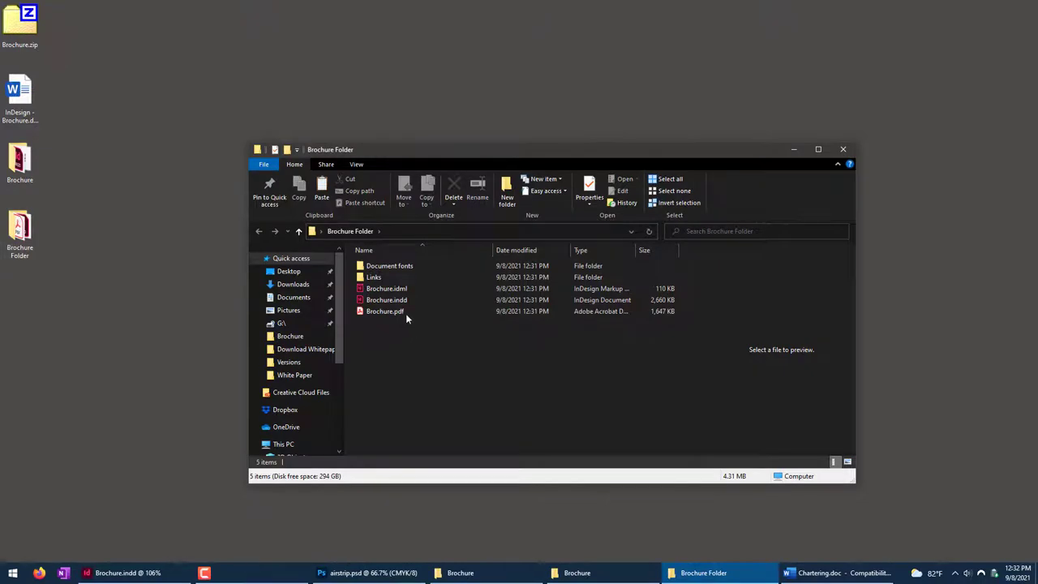
double_click(390, 270)
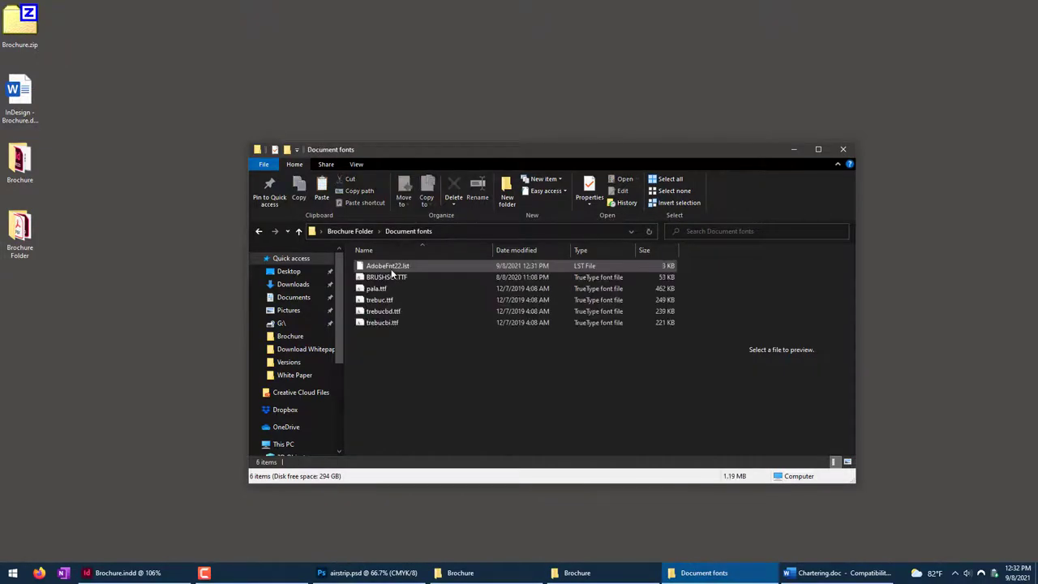
left_click(391, 271)
left_click(390, 280)
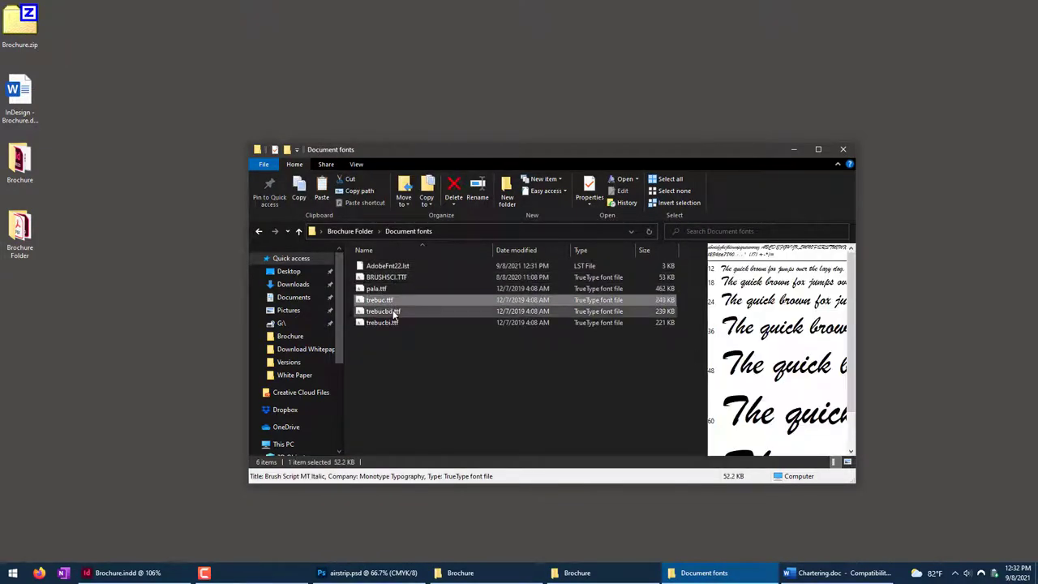
left_click(394, 311)
key("BackSpace")
Examine the linked images and logo in the package's Links subfolder, then return to Brochure Folder.
double_click(388, 275)
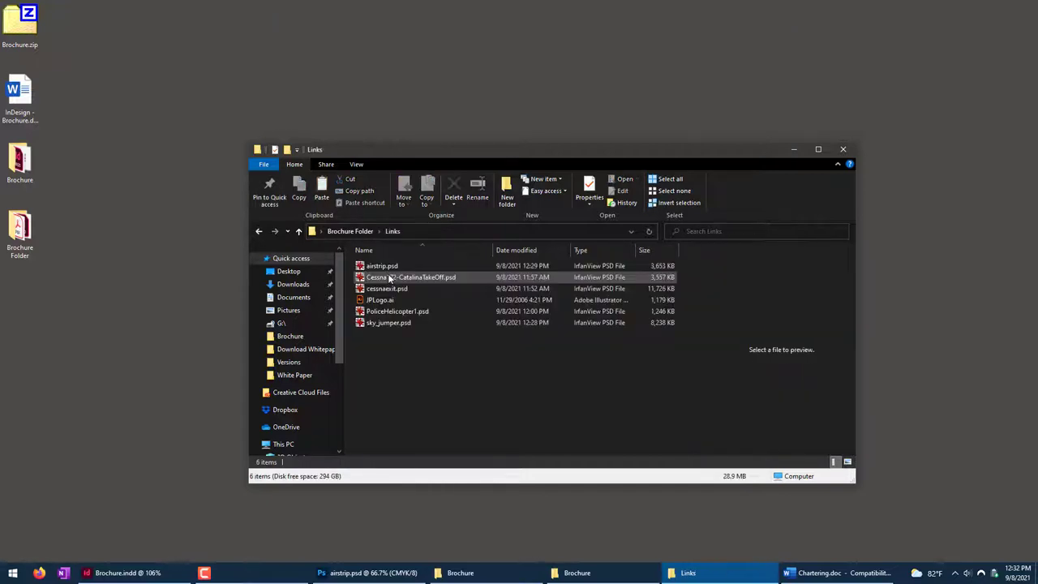
left_click(381, 277)
left_click(377, 287)
left_click(379, 299)
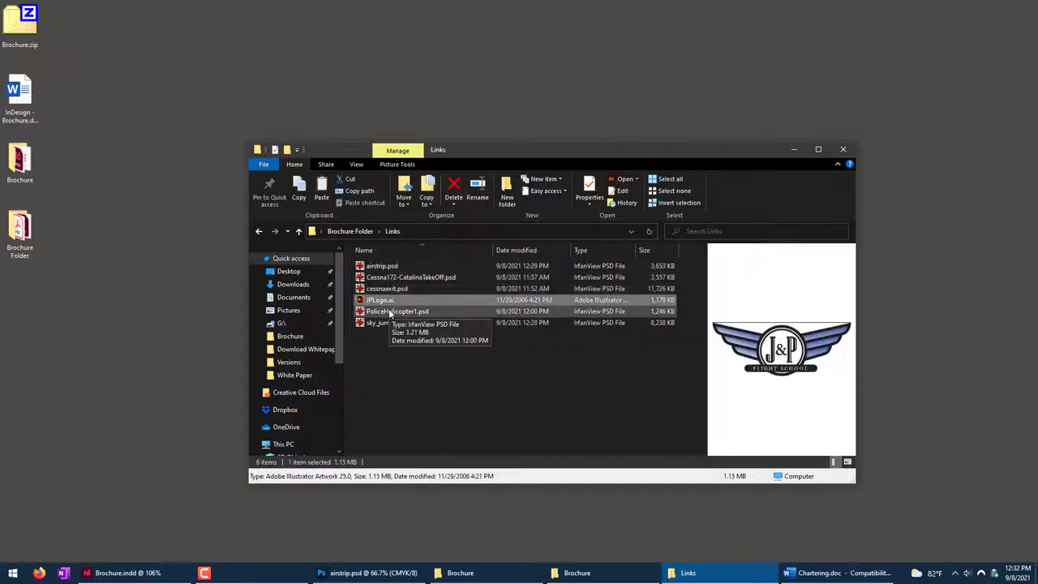
left_click(390, 322)
left_click(392, 352)
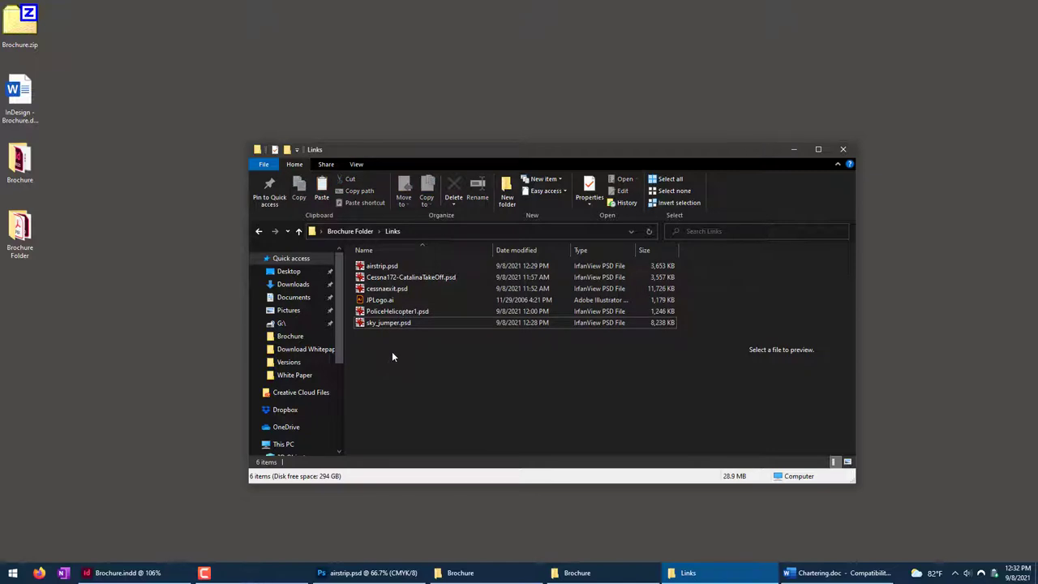
key("BackSpace")
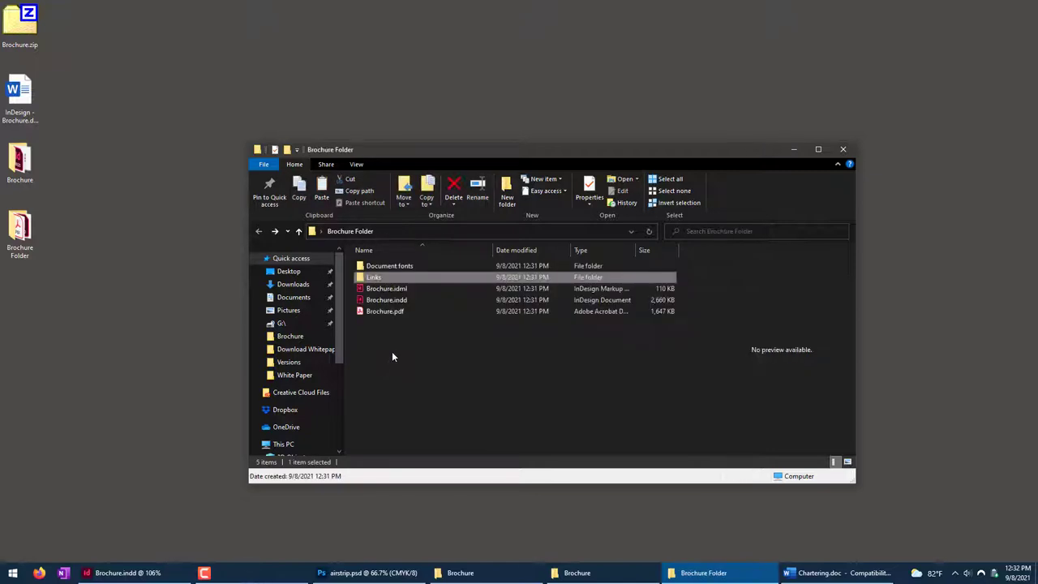
Examine the packaged Brochure.idml, Brochure.indd and Brochure.pdf files in Brochure Folder.
left_click(386, 288)
left_click(400, 300)
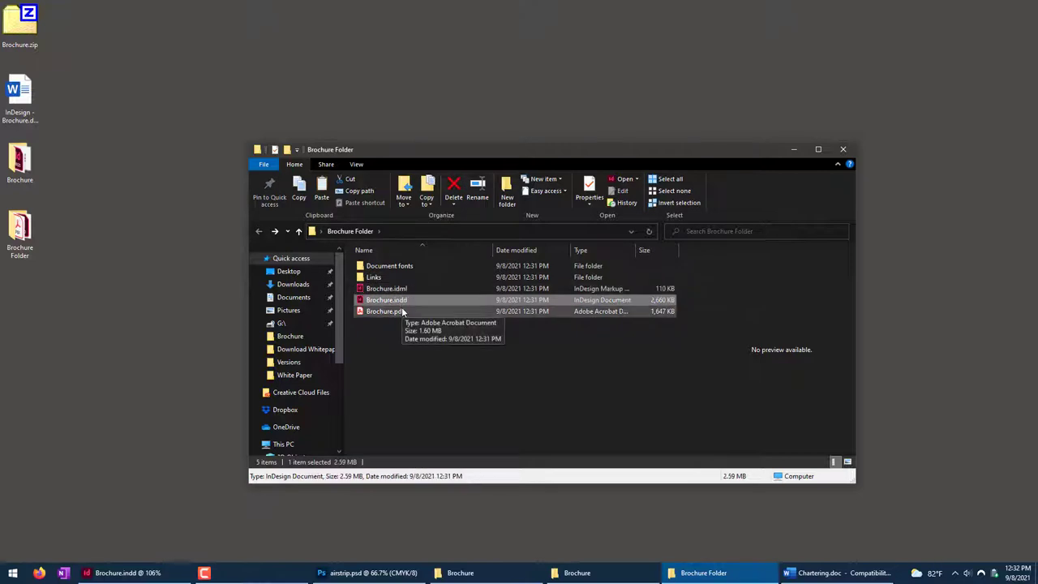
left_click(403, 289)
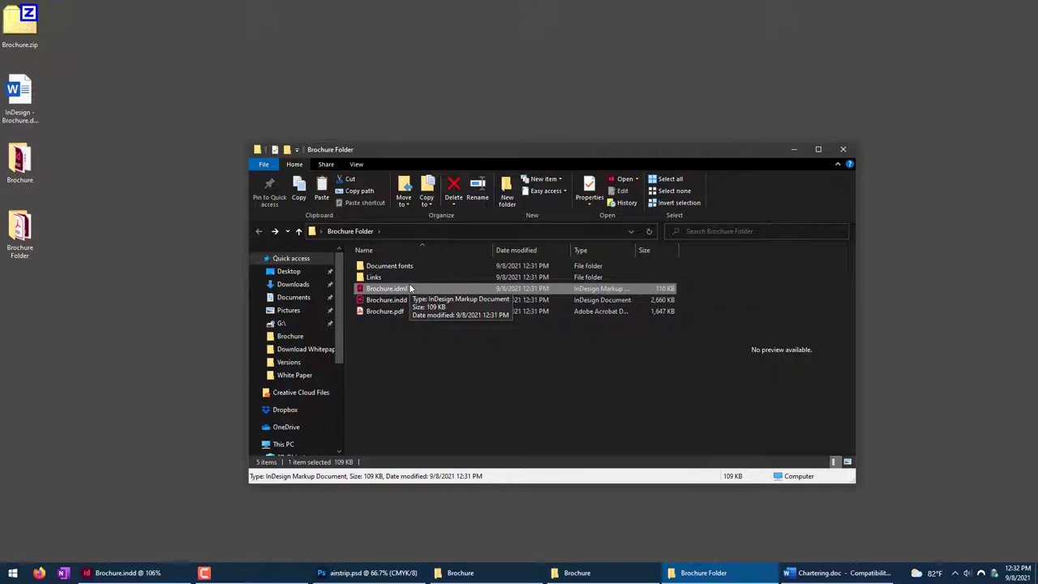
left_click(396, 312)
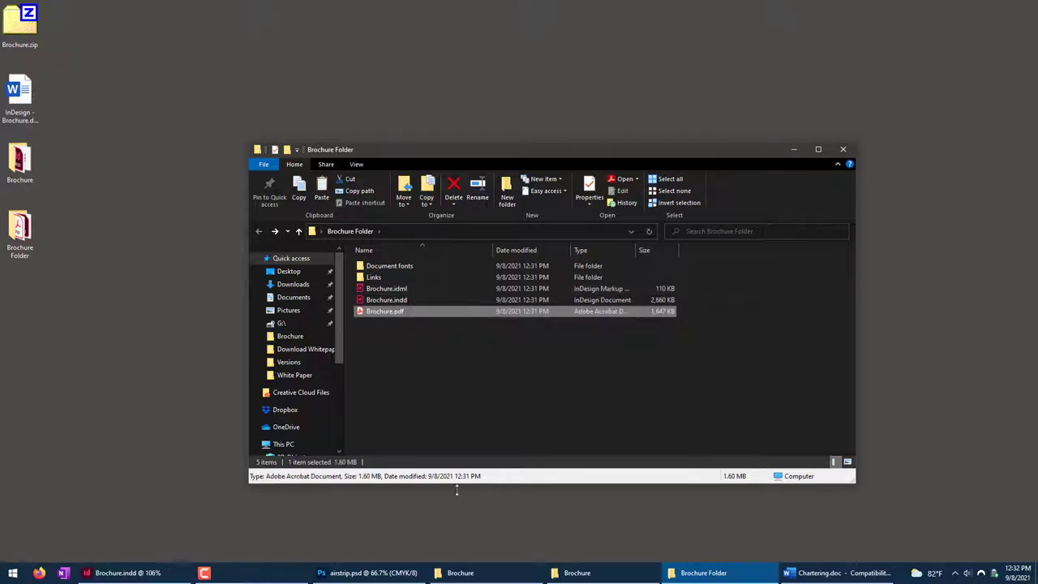
View both pages of the packaged Brochure.pdf in Acrobat, then close it and clear the file selection.
double_click(396, 313)
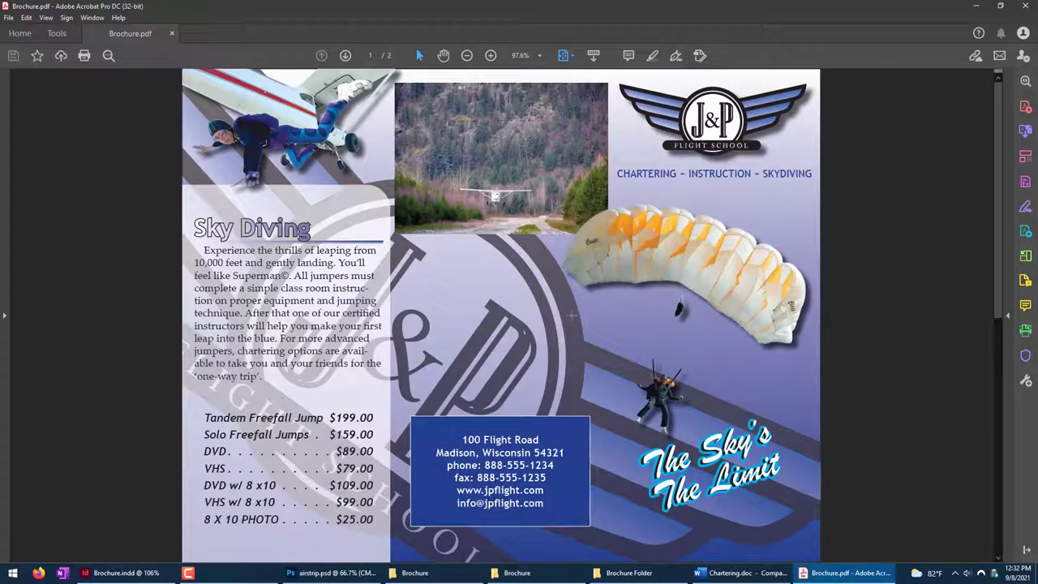
scroll(571, 316, "down", 2)
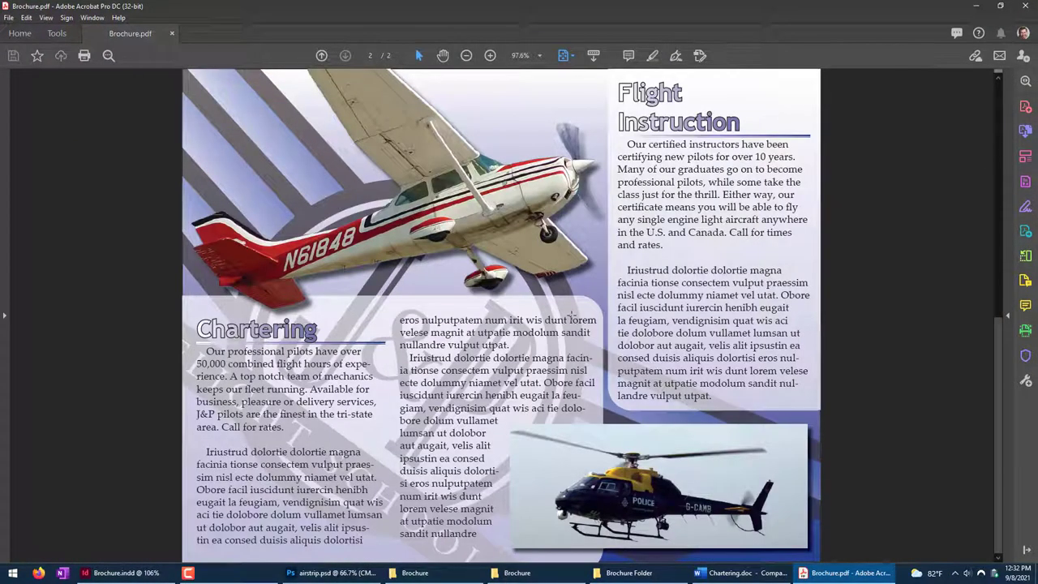
scroll(571, 316, "up", 2)
left_click(1023, 6)
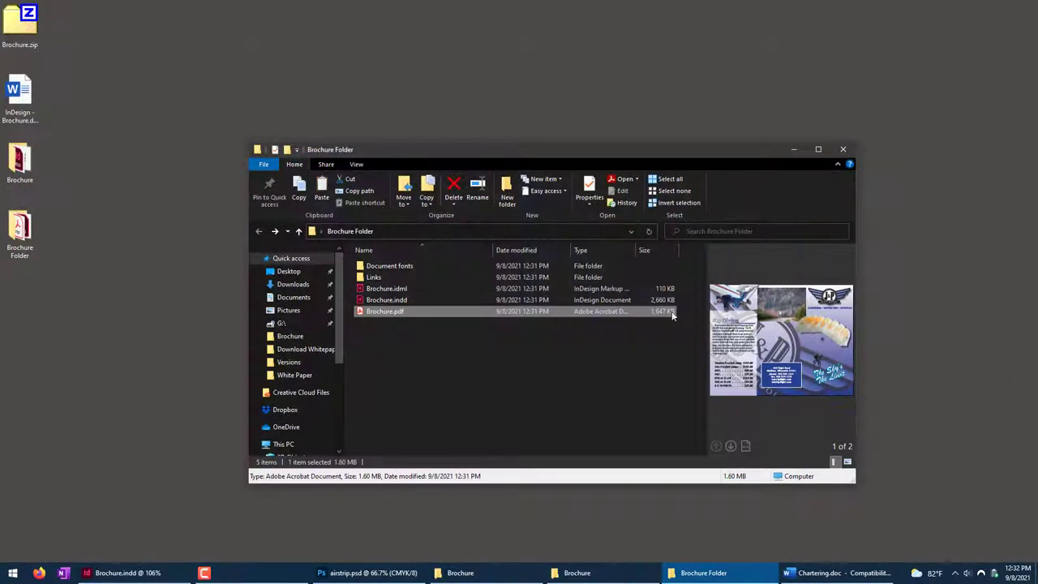
left_click(423, 364)
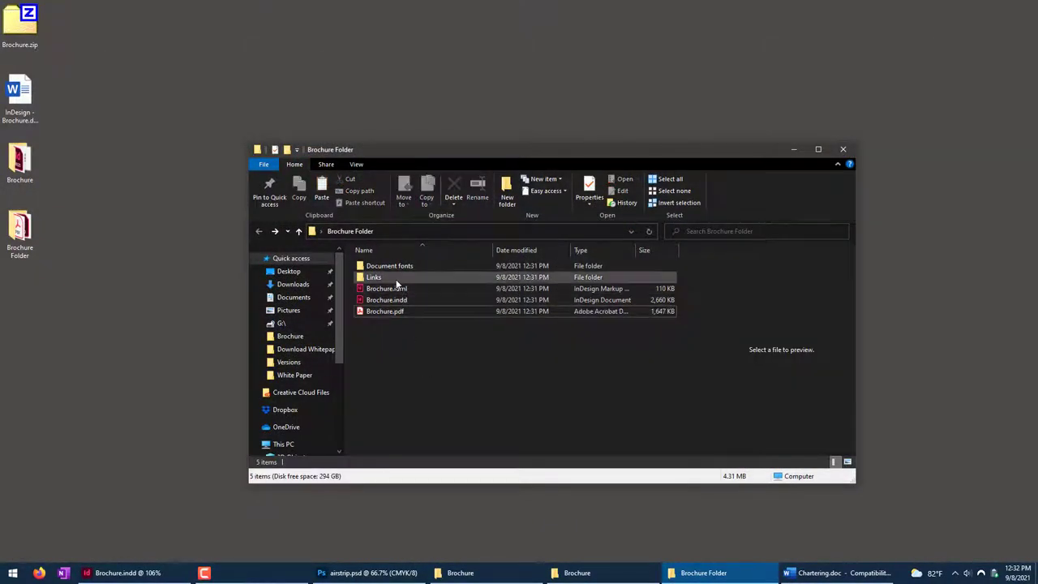
Close the Brochure Folder window and compress the packaged Brochure Folder on the desktop into a zip archive.
left_click(845, 149)
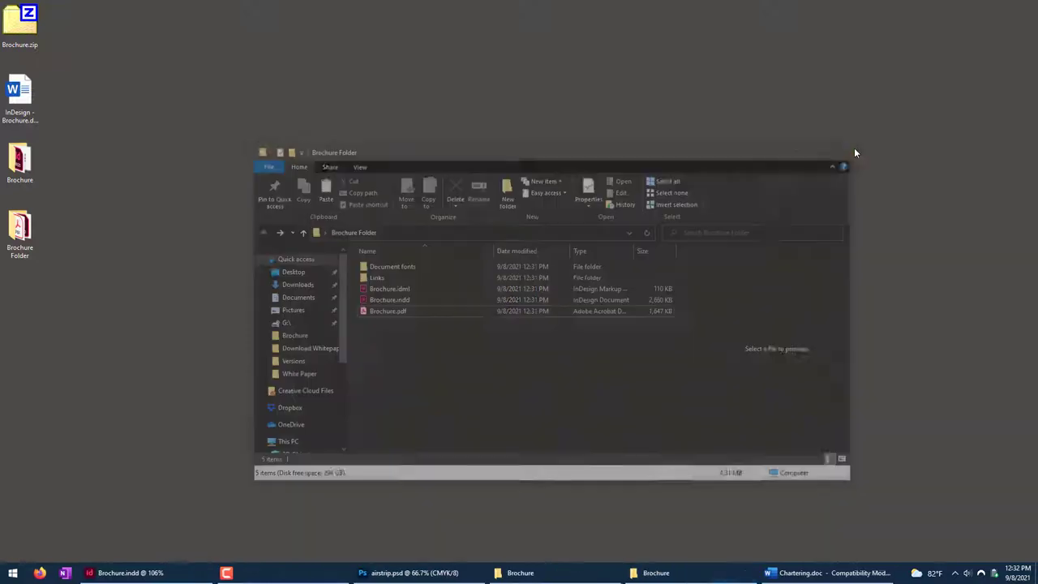
right_click(18, 232)
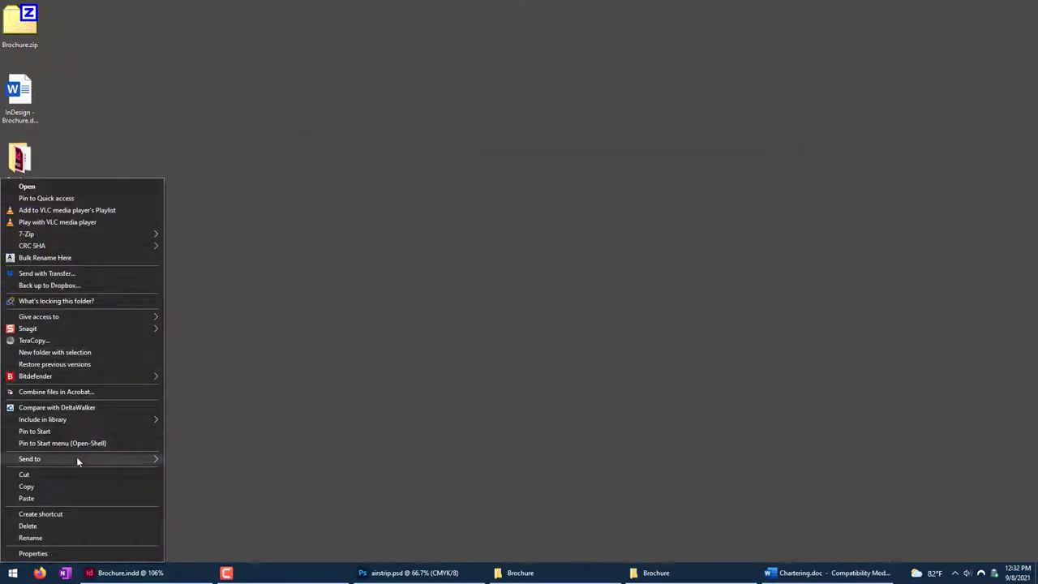
mouse_move(111, 457)
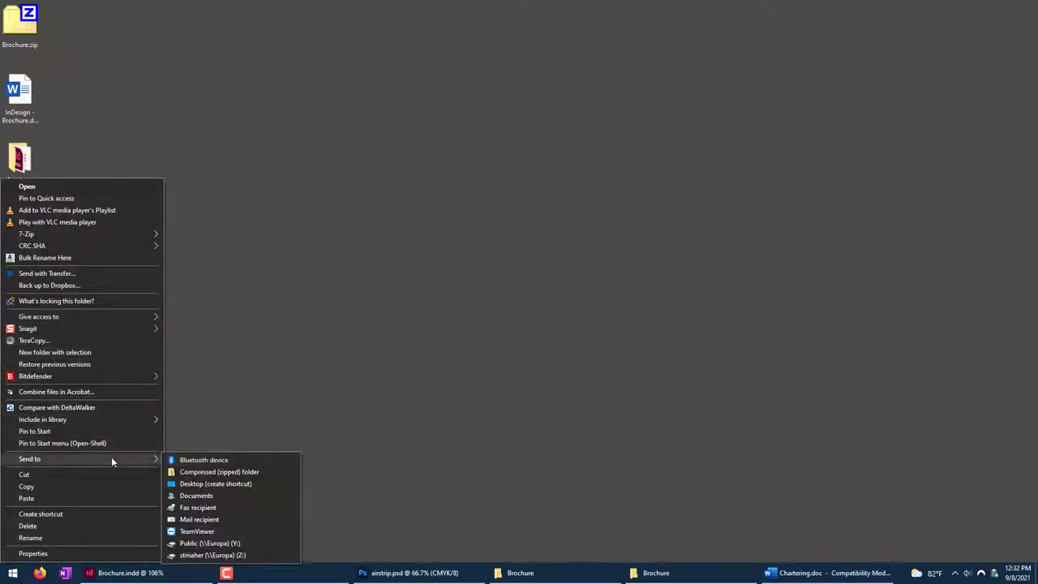
left_click(248, 475)
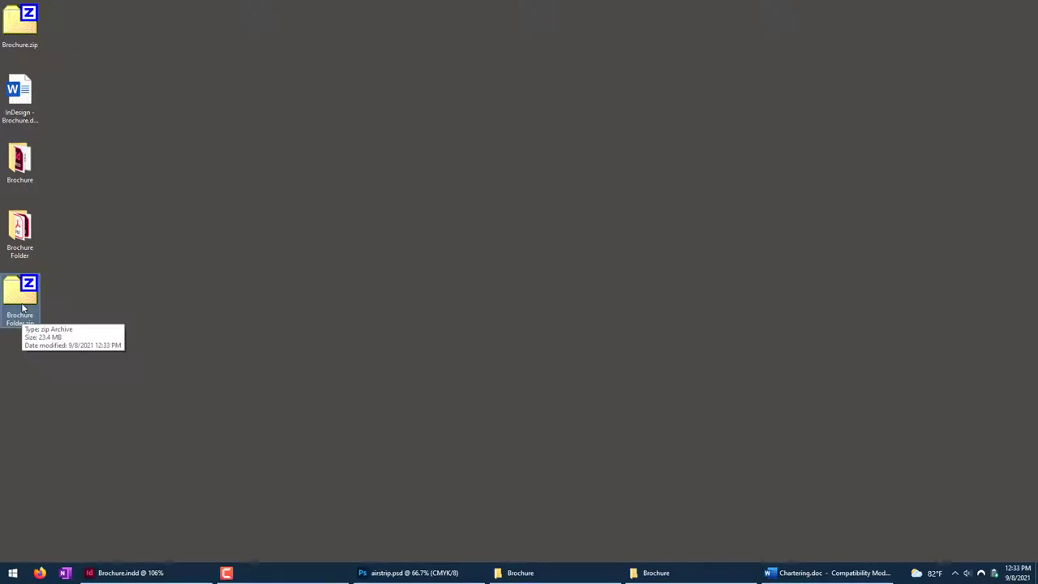
key("Up")
key("Up")
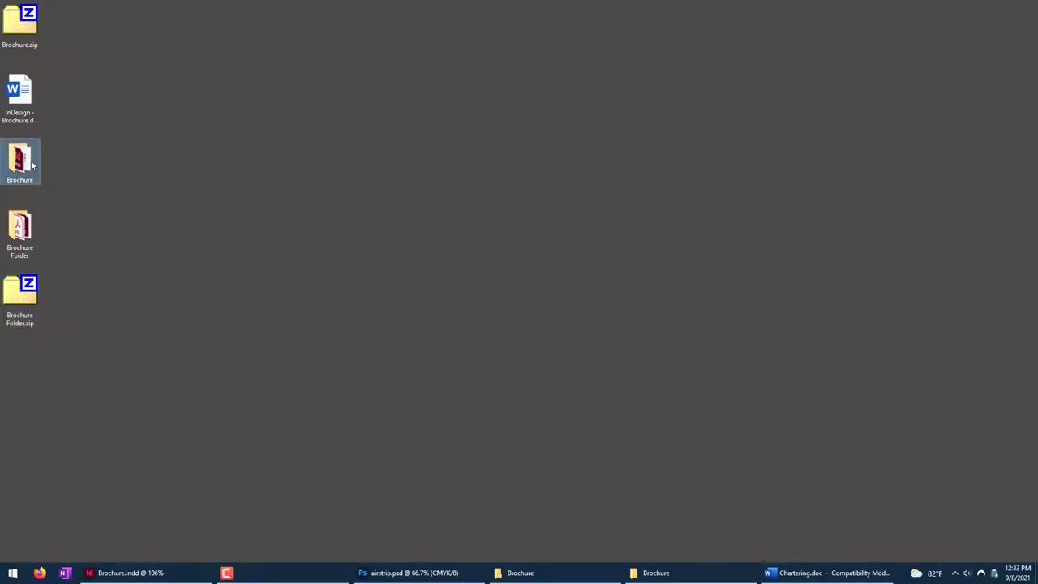
left_click(33, 303)
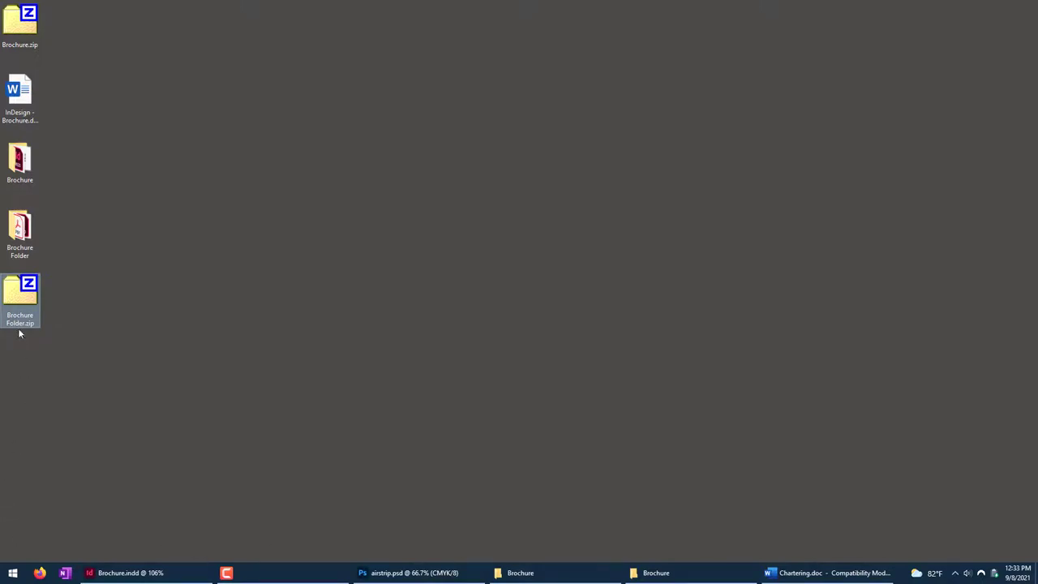
right_click(21, 298)
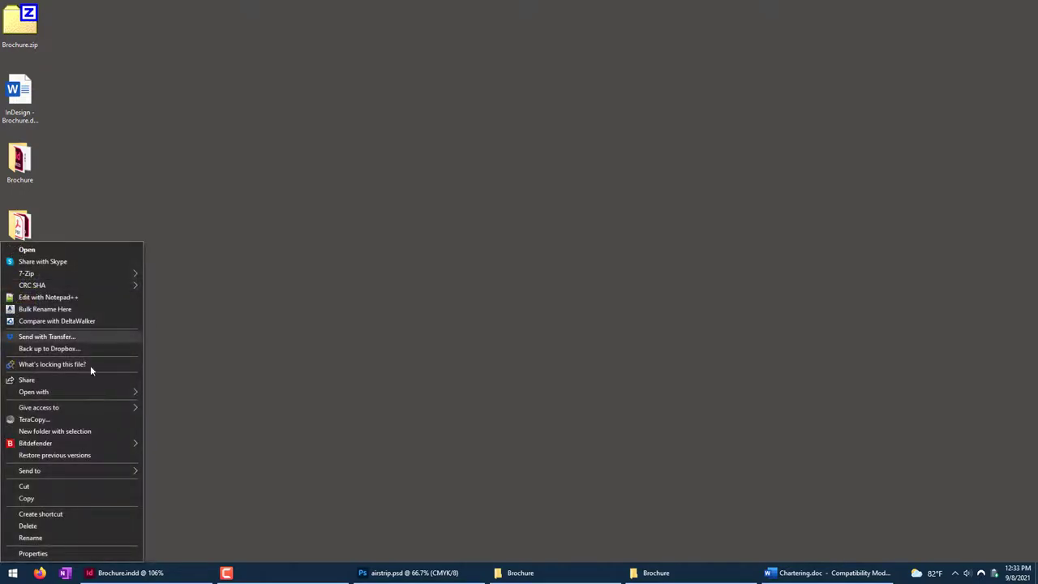
left_click(256, 417)
left_click_drag(22, 297, 47, 297)
left_click(167, 385)
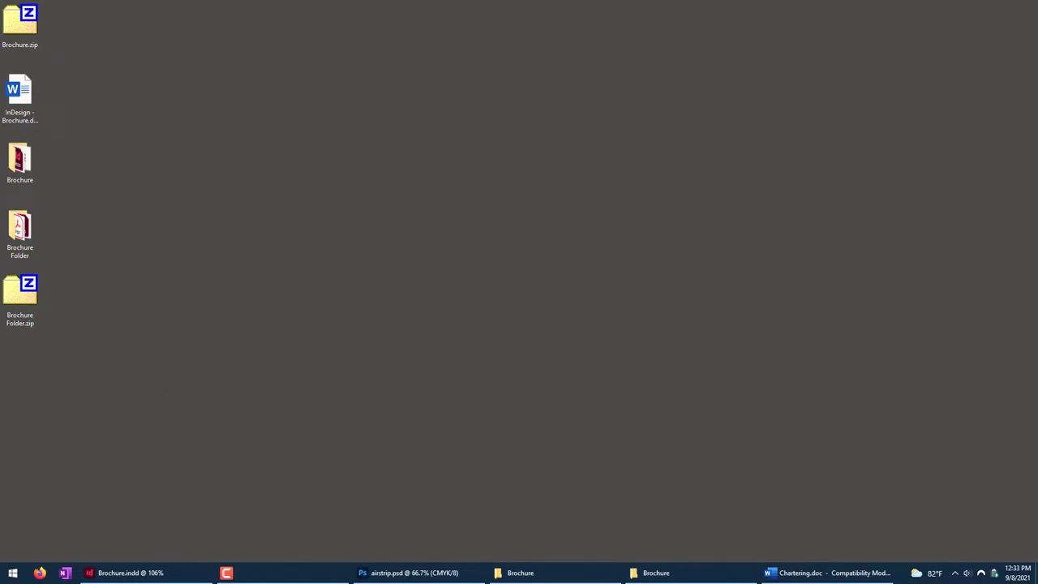
left_click(30, 306)
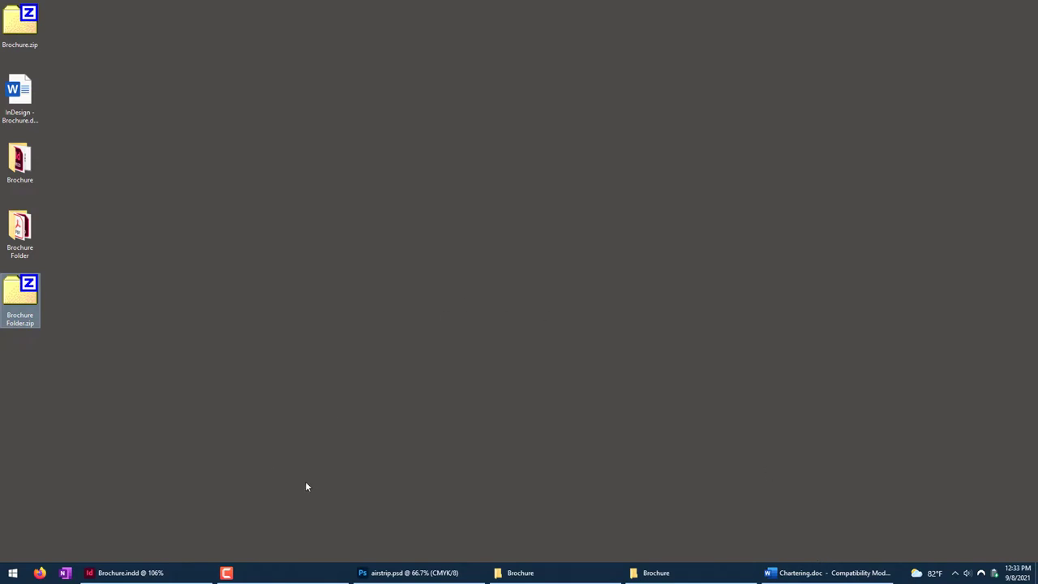
left_click(301, 573)
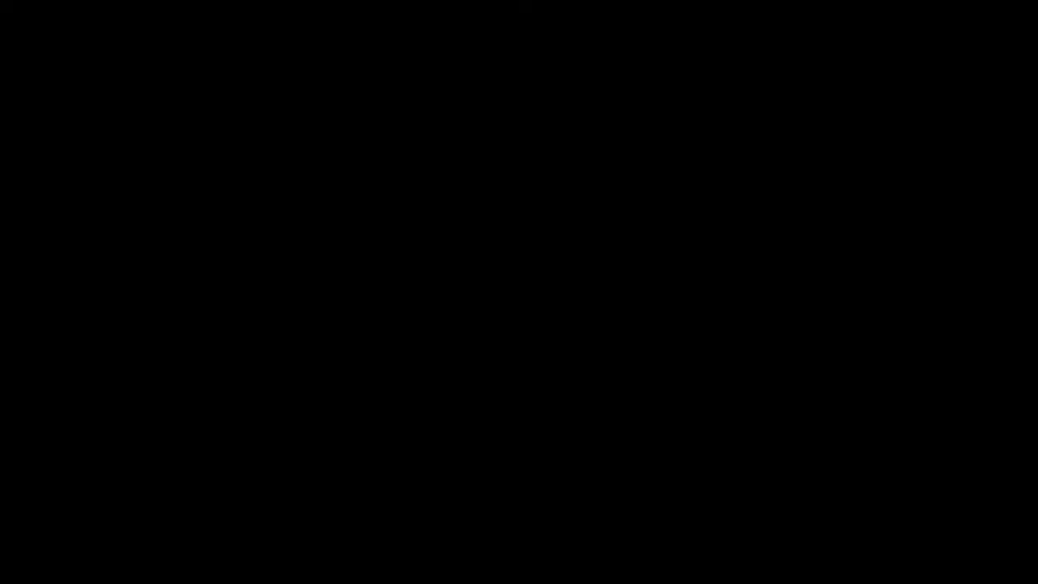